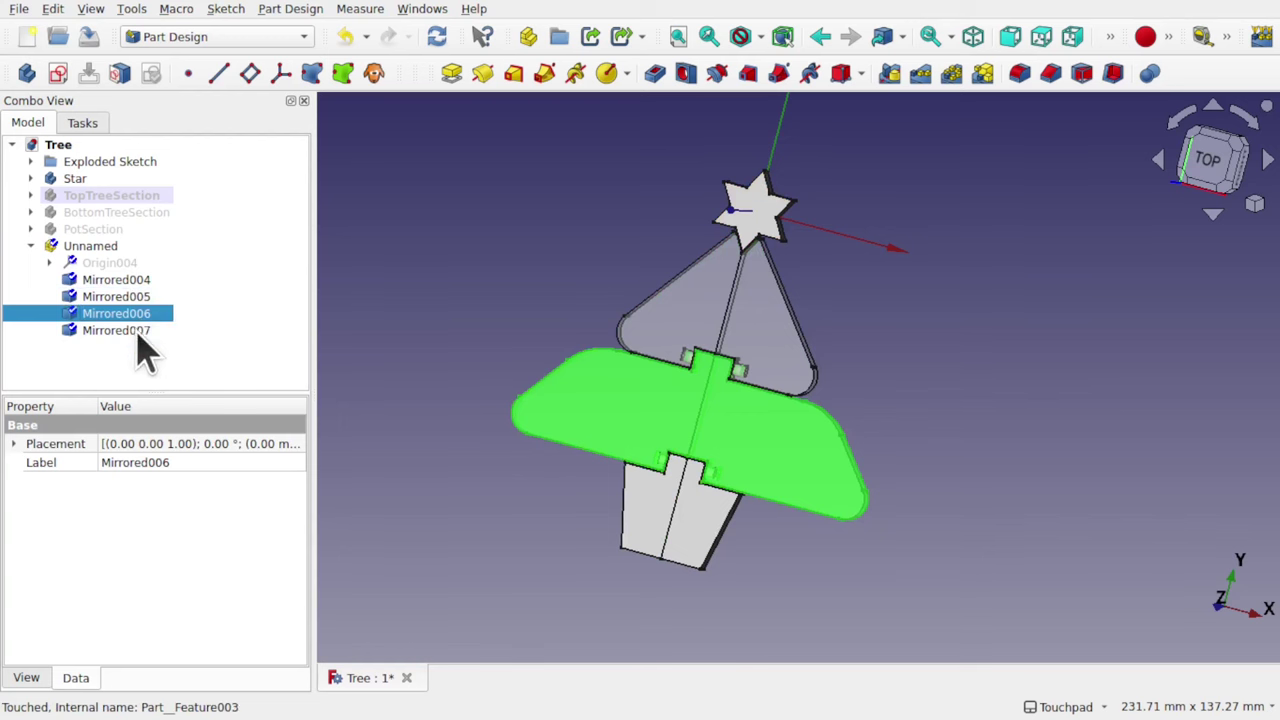
- Inspect the Mirrored007 pot piece and the hinged joints between the tree sections in the assembly
click(135, 331)
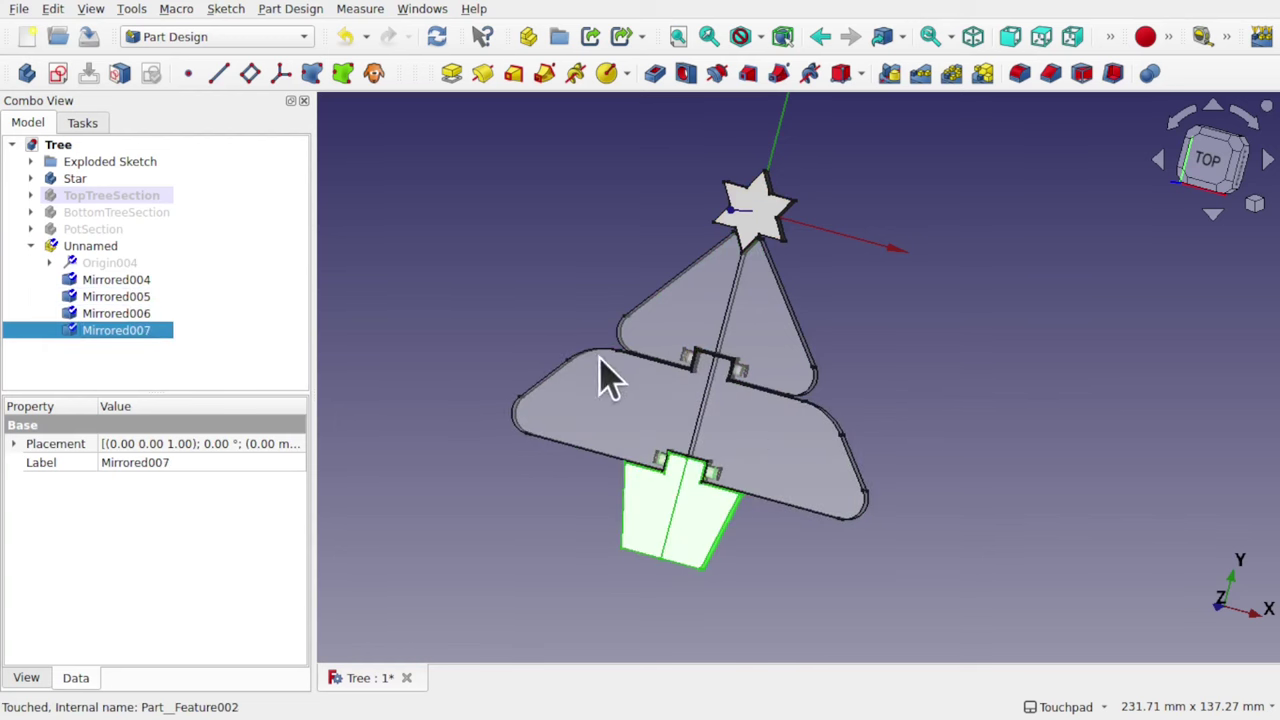
middle_drag(597, 354, 754, 365)
scroll(757, 383, up, 3)
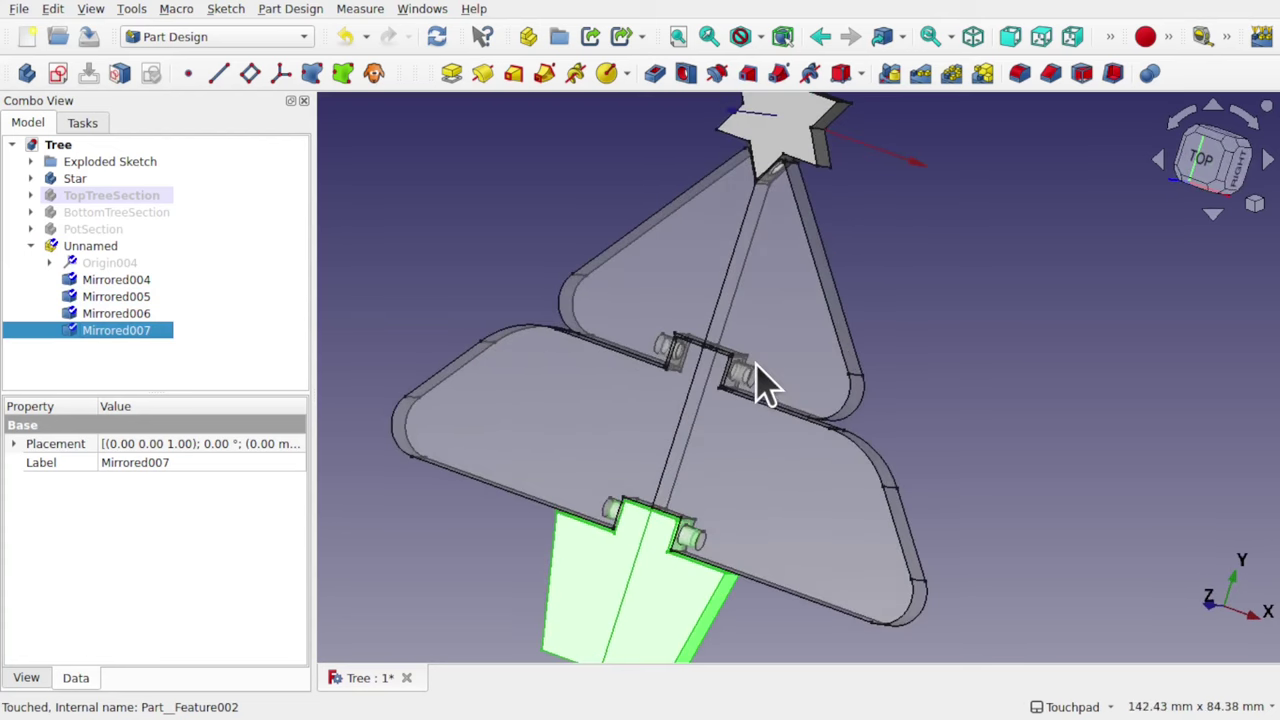
scroll(757, 390, down, 3)
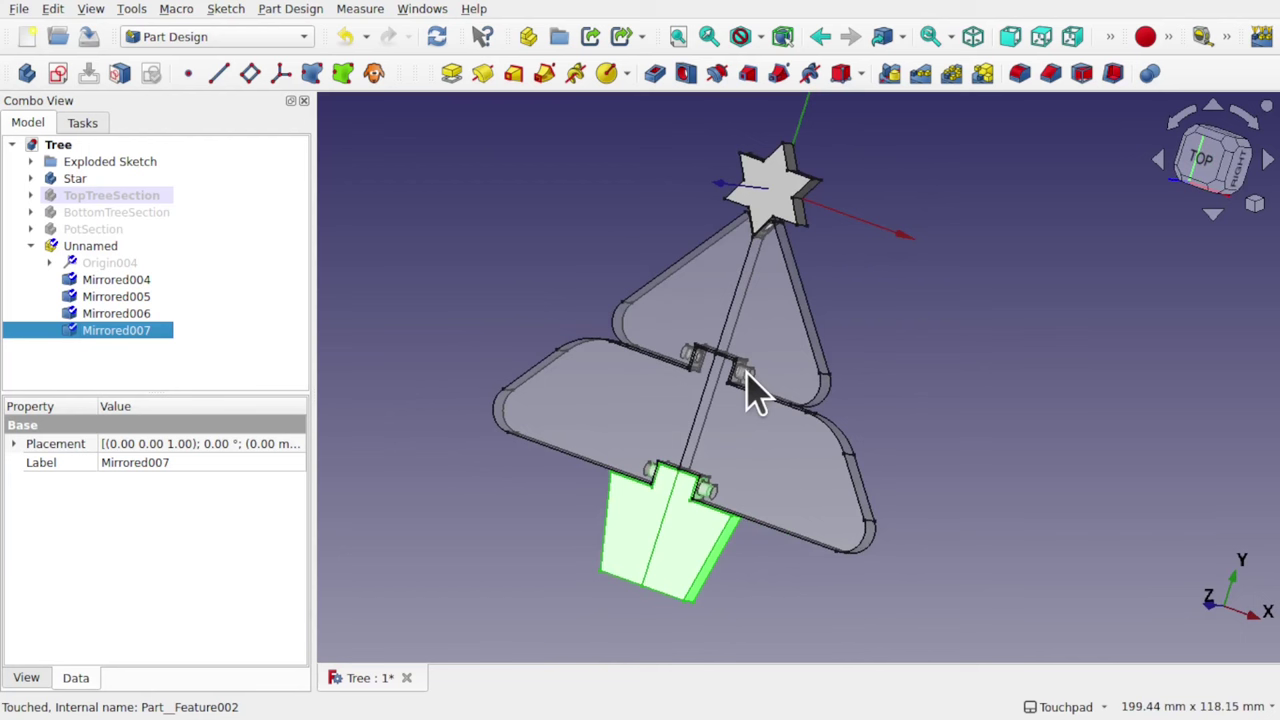
- Hide the Unnamed assembly and show the Mirrored feature of the Star body
click(108, 247)
key(space)
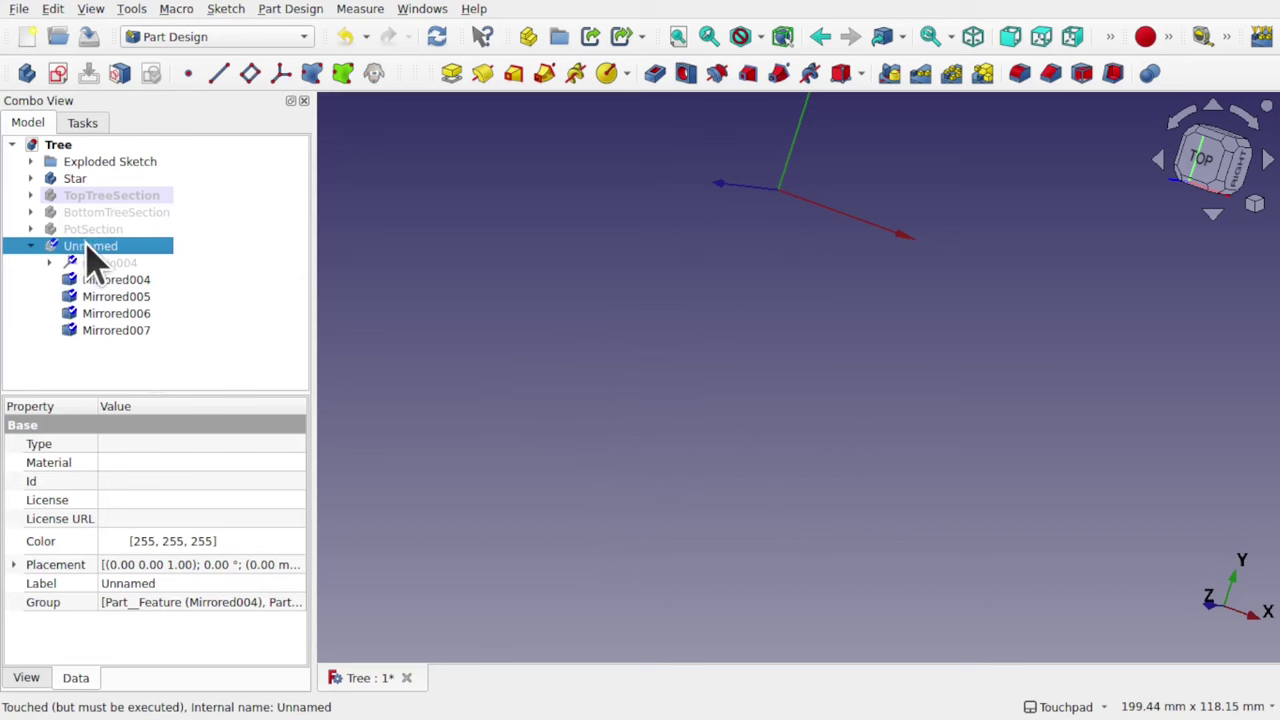
click(78, 179)
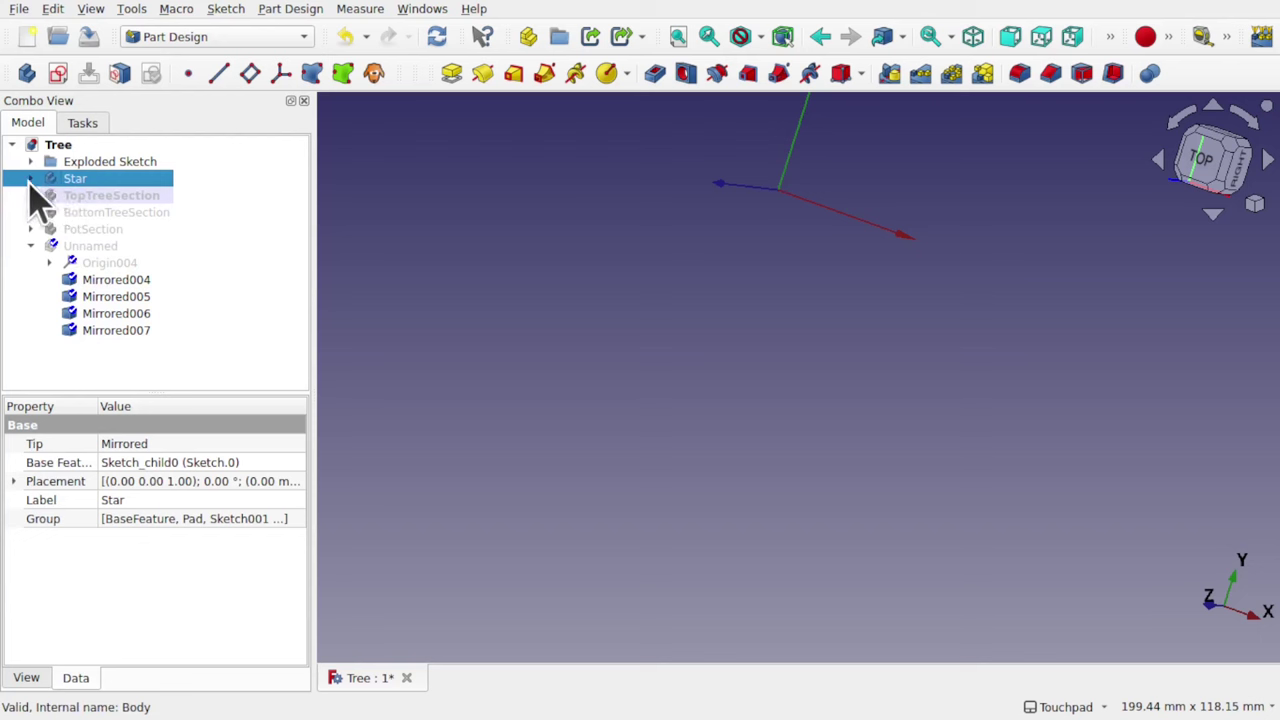
click(30, 179)
click(106, 281)
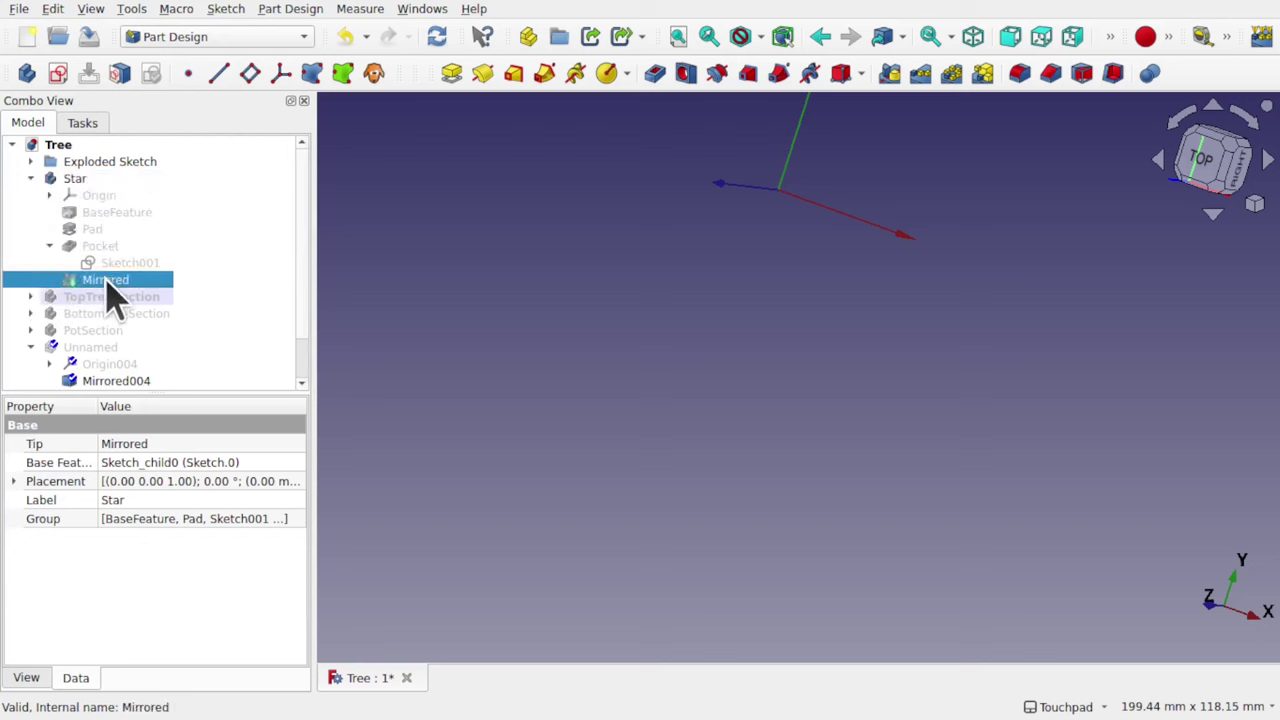
key(space)
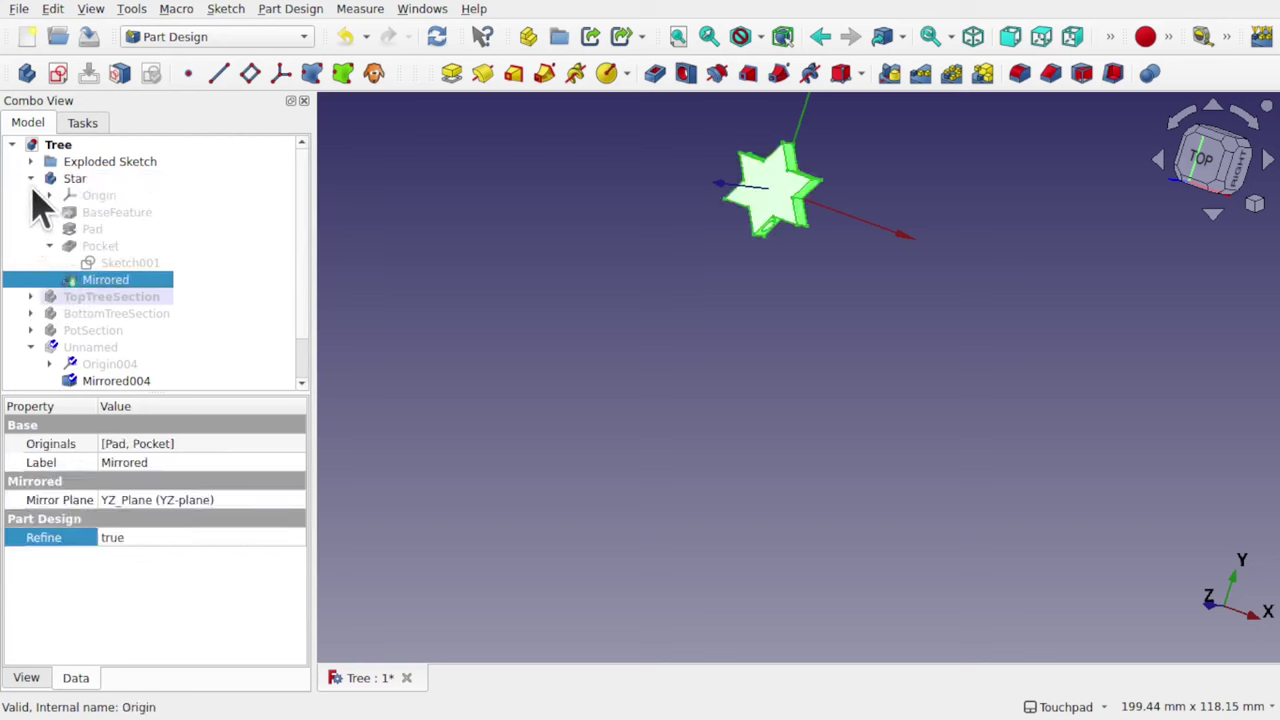
- Show the TopTreeSection, BottomTreeSection and PotSection bodies alongside the star
click(63, 298)
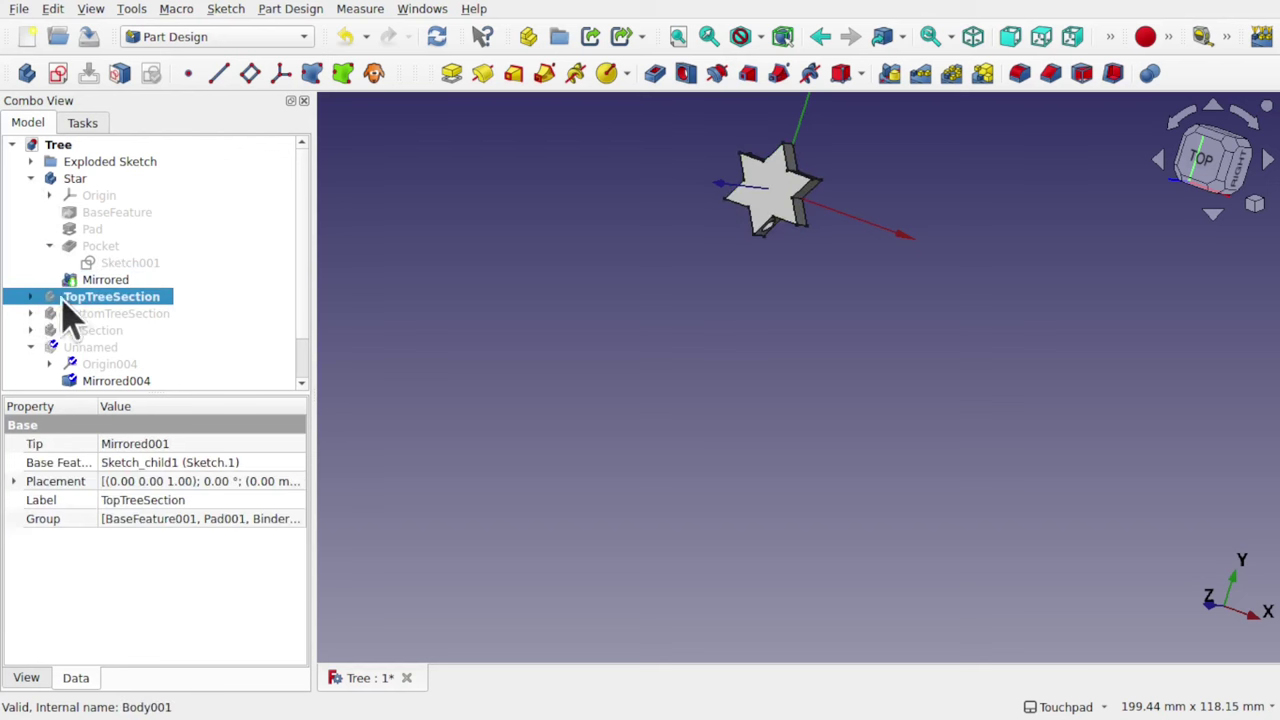
click(30, 297)
scroll(145, 357, down, 2)
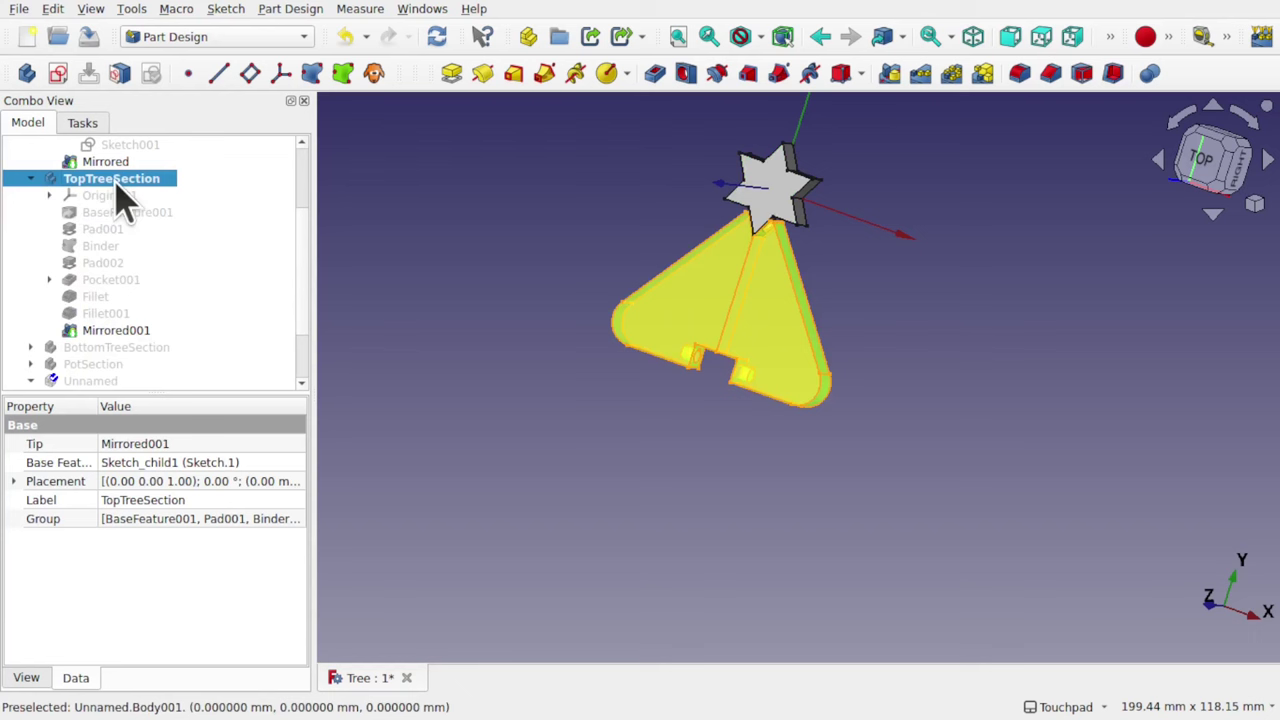
click(62, 347)
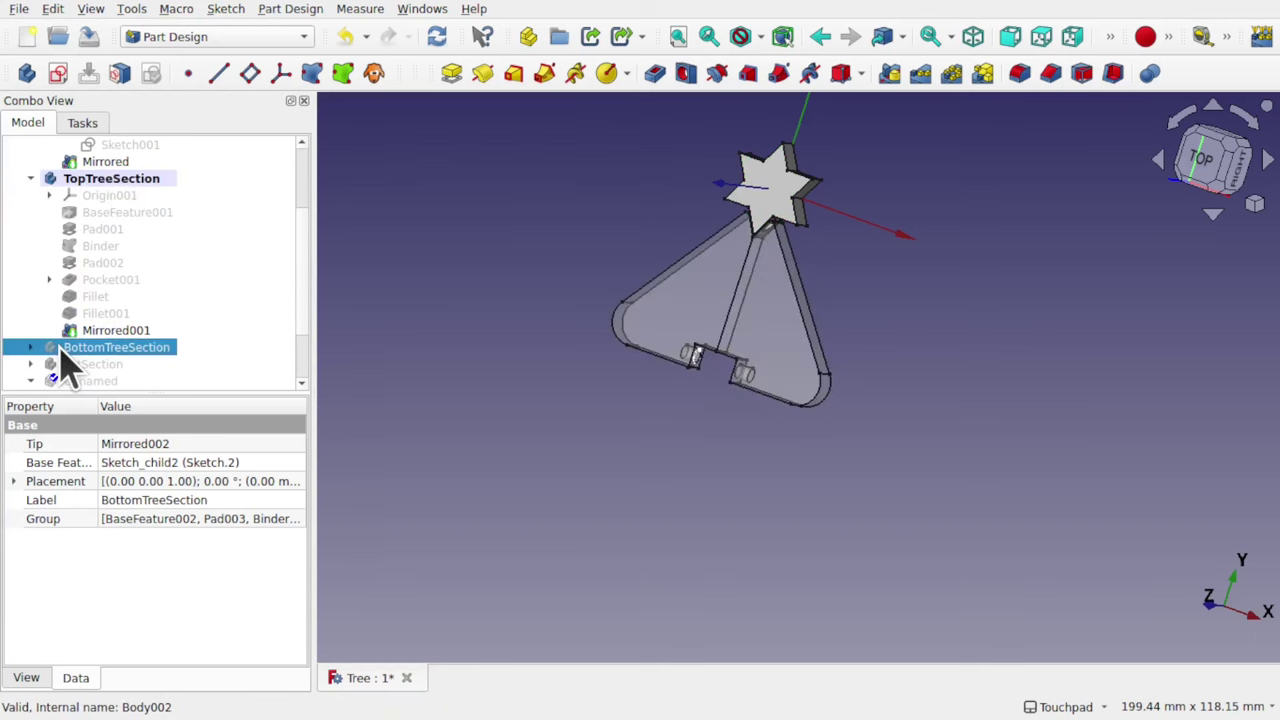
key(space)
scroll(163, 351, down, 2)
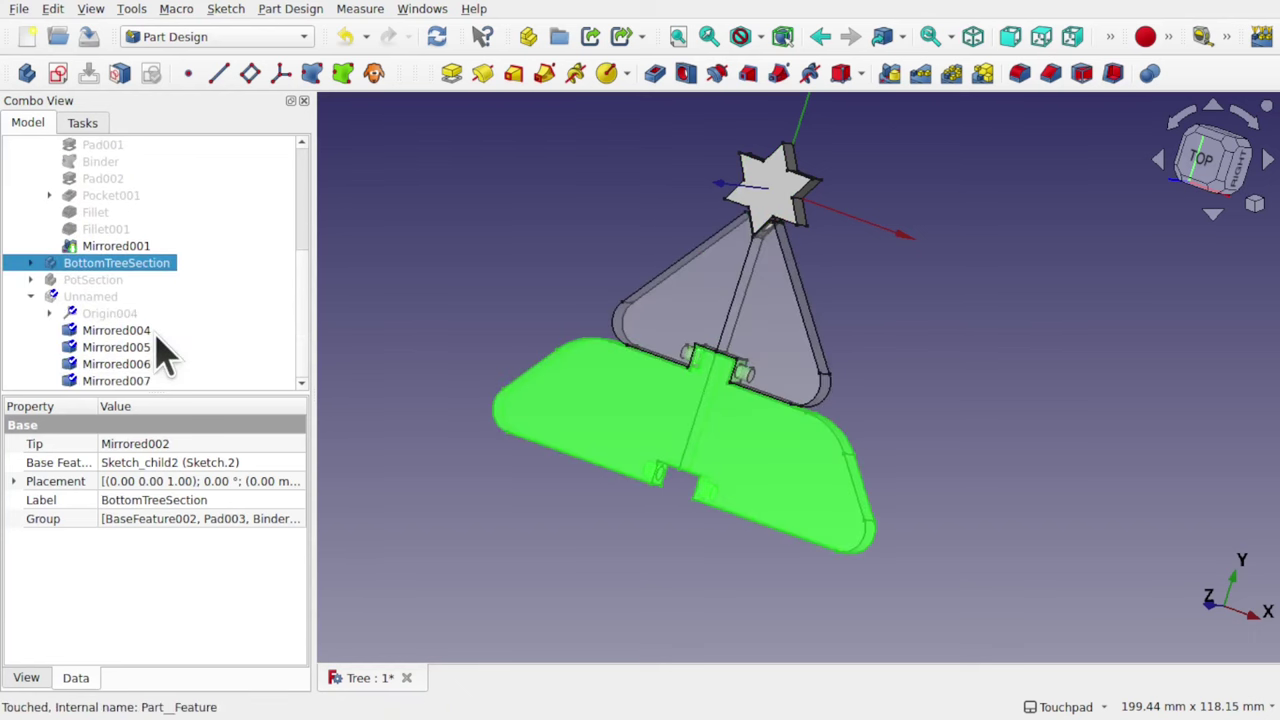
click(96, 283)
key(space)
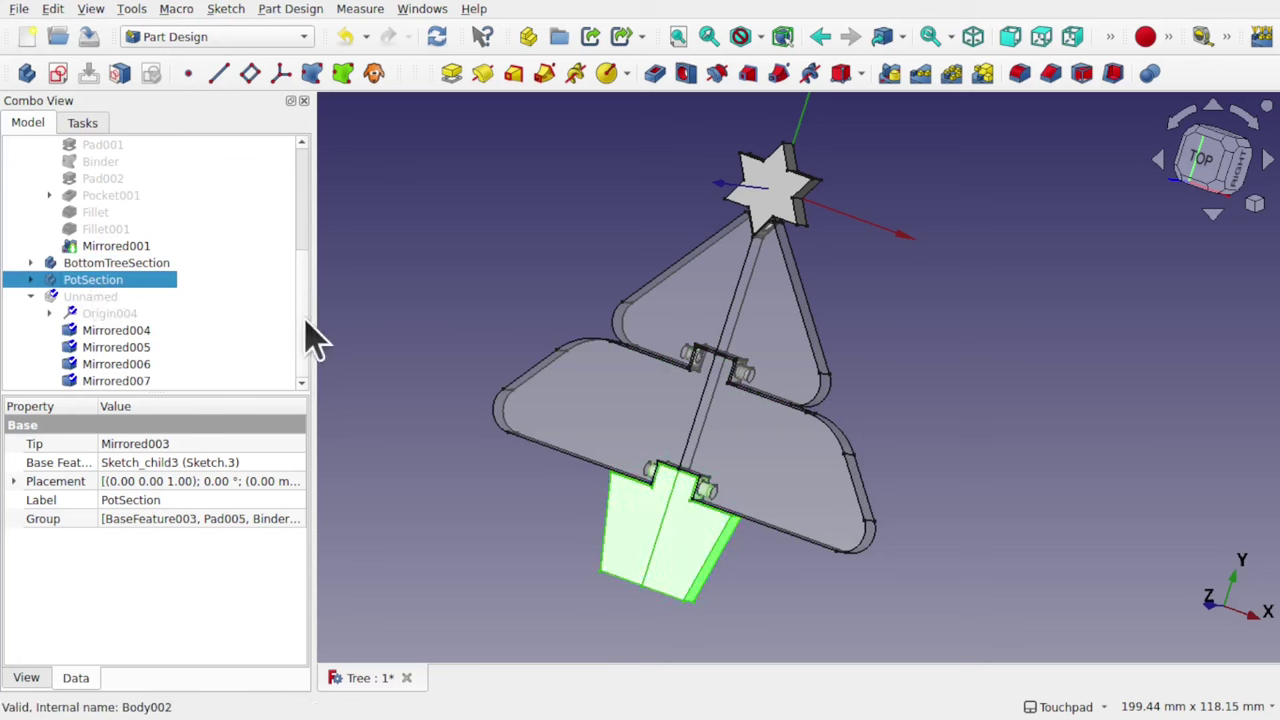
- Check which source sketch parts the base features of the Star and TopTreeSection bodies come from
scroll(308, 300, up, 2)
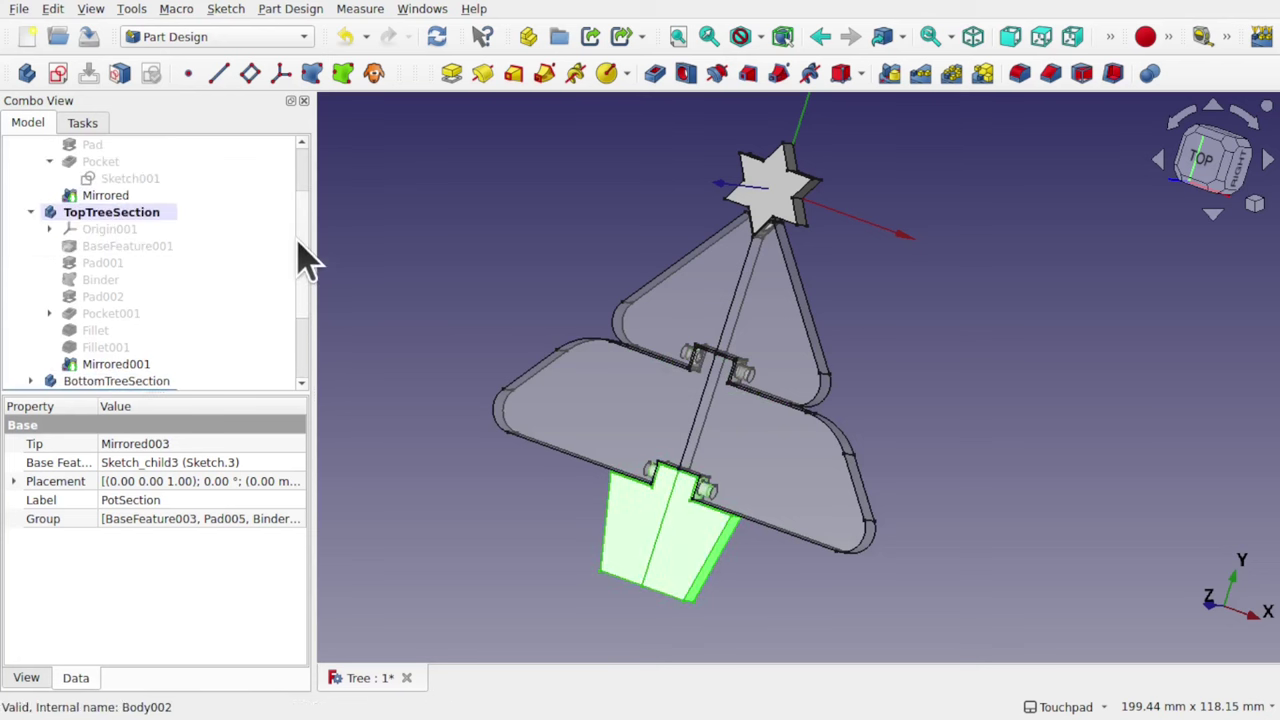
scroll(305, 280, up, 1)
scroll(300, 265, up, 1)
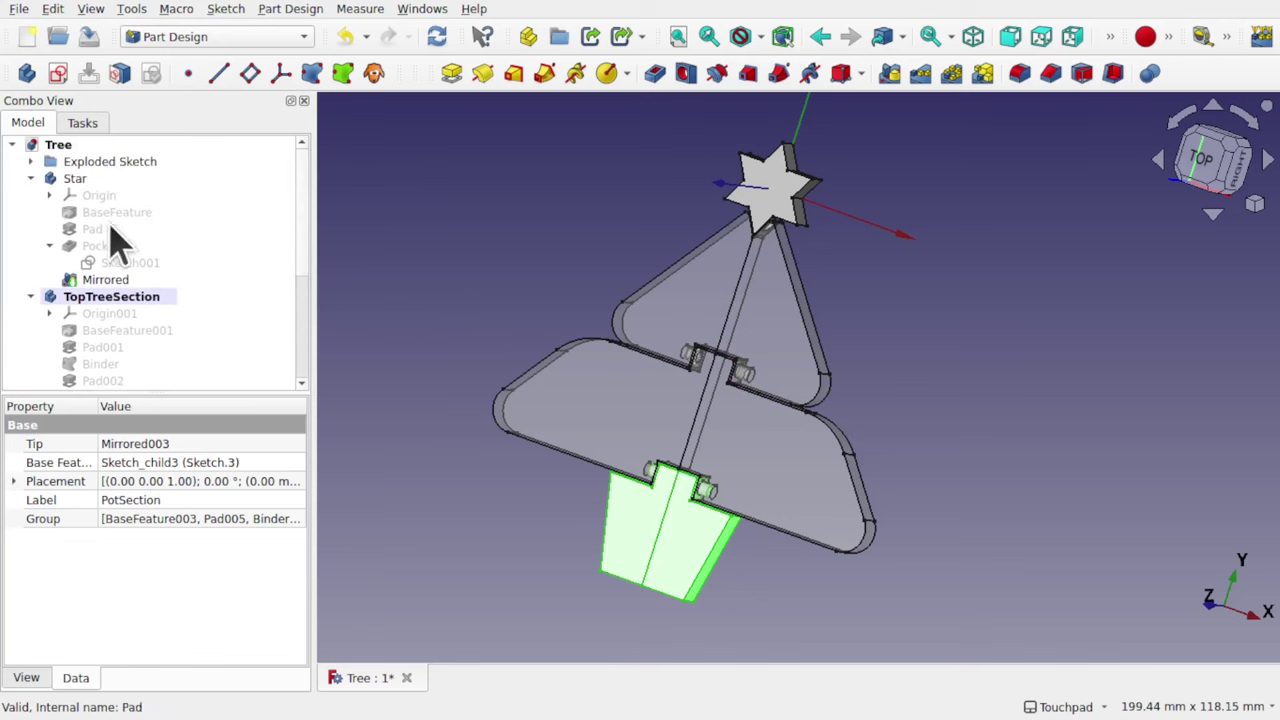
click(100, 215)
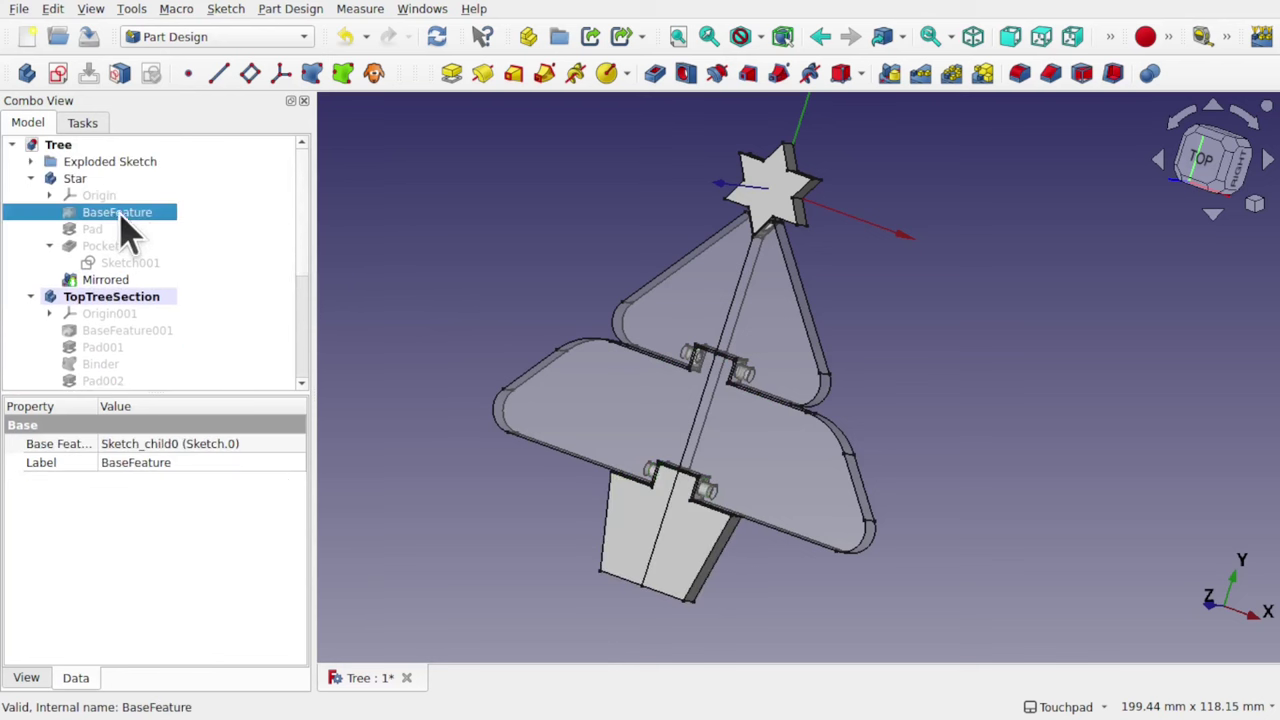
click(136, 334)
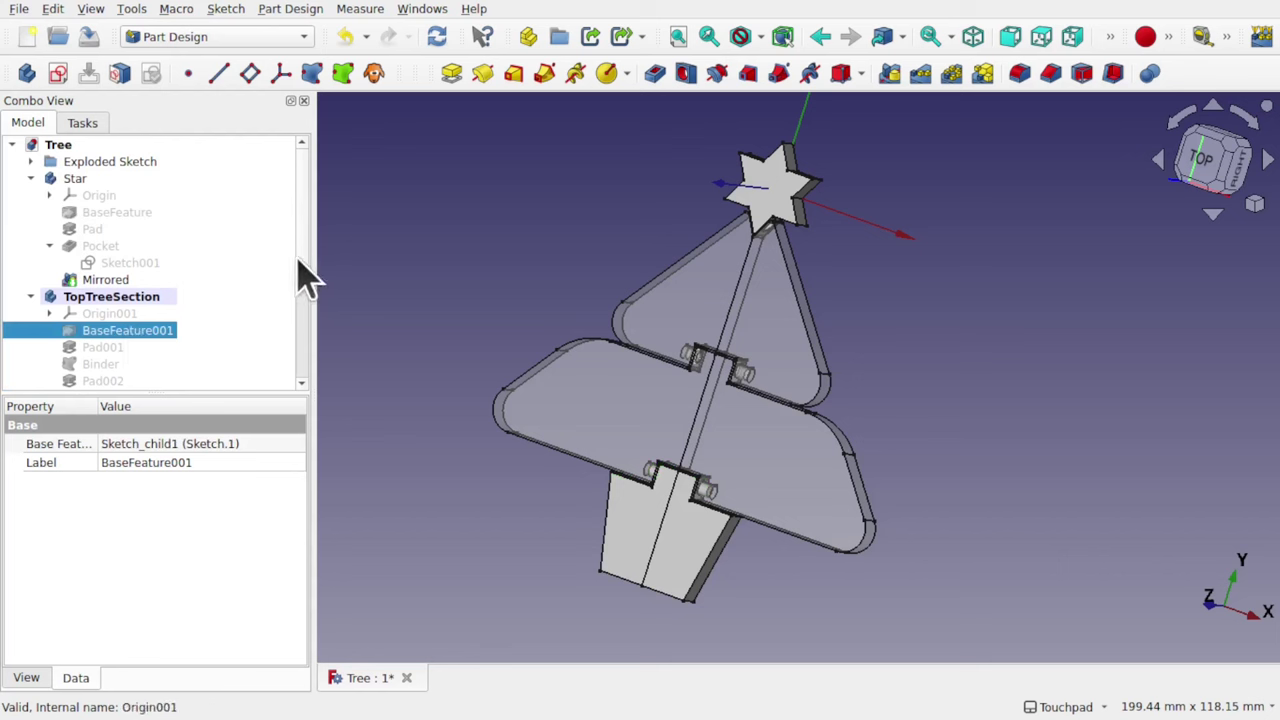
- Display the base feature outlines of BottomTreeSection, TopTreeSection and Star in place of their finished solids
drag(300, 274, 300, 343)
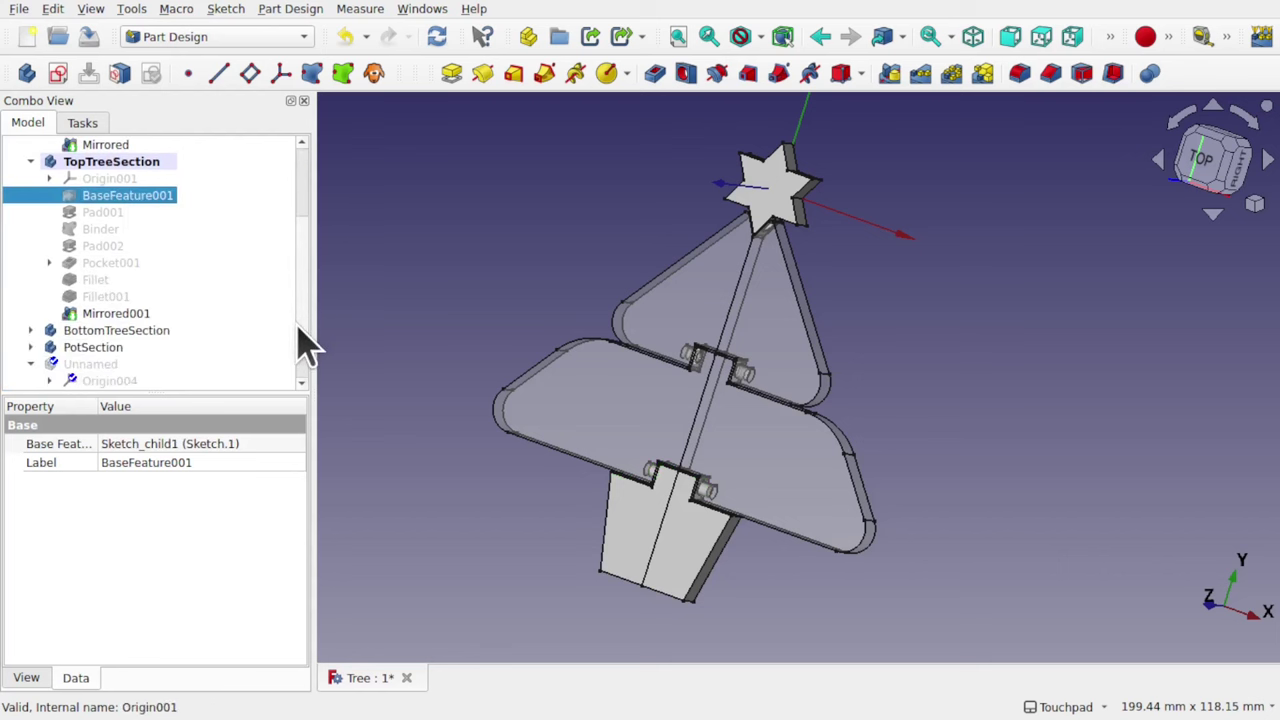
click(30, 331)
click(140, 364)
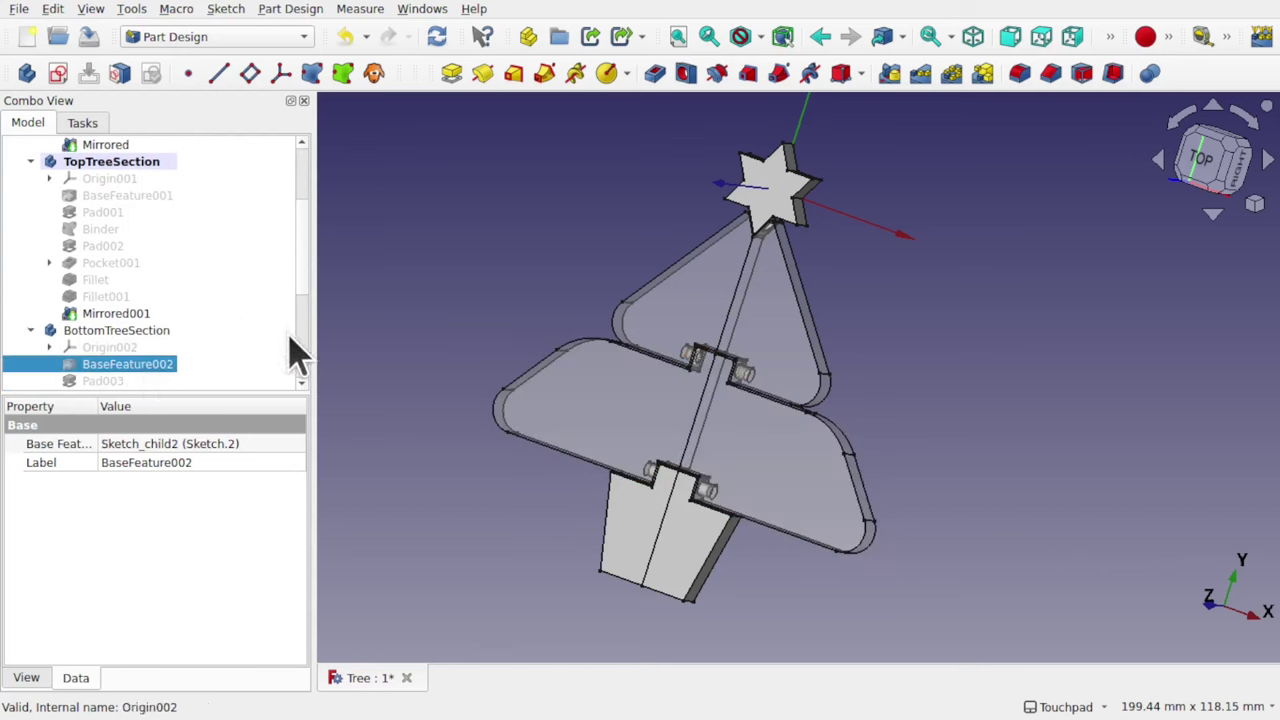
key(space)
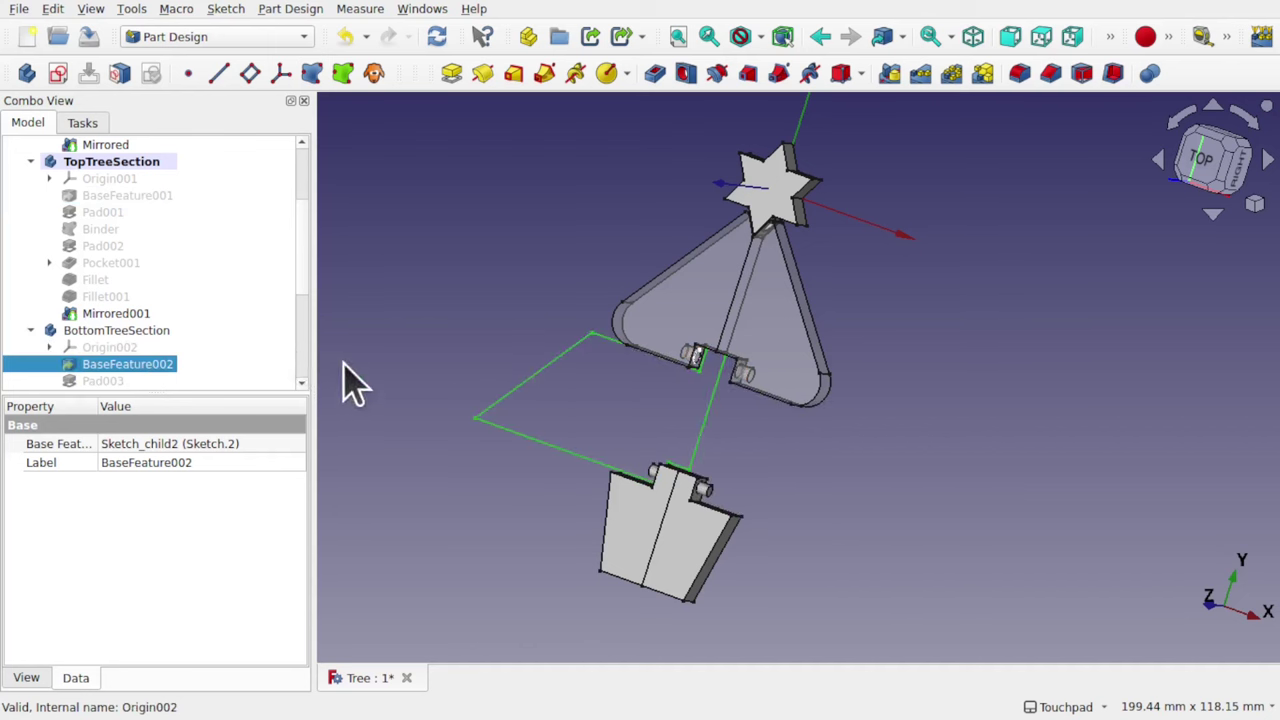
click(113, 196)
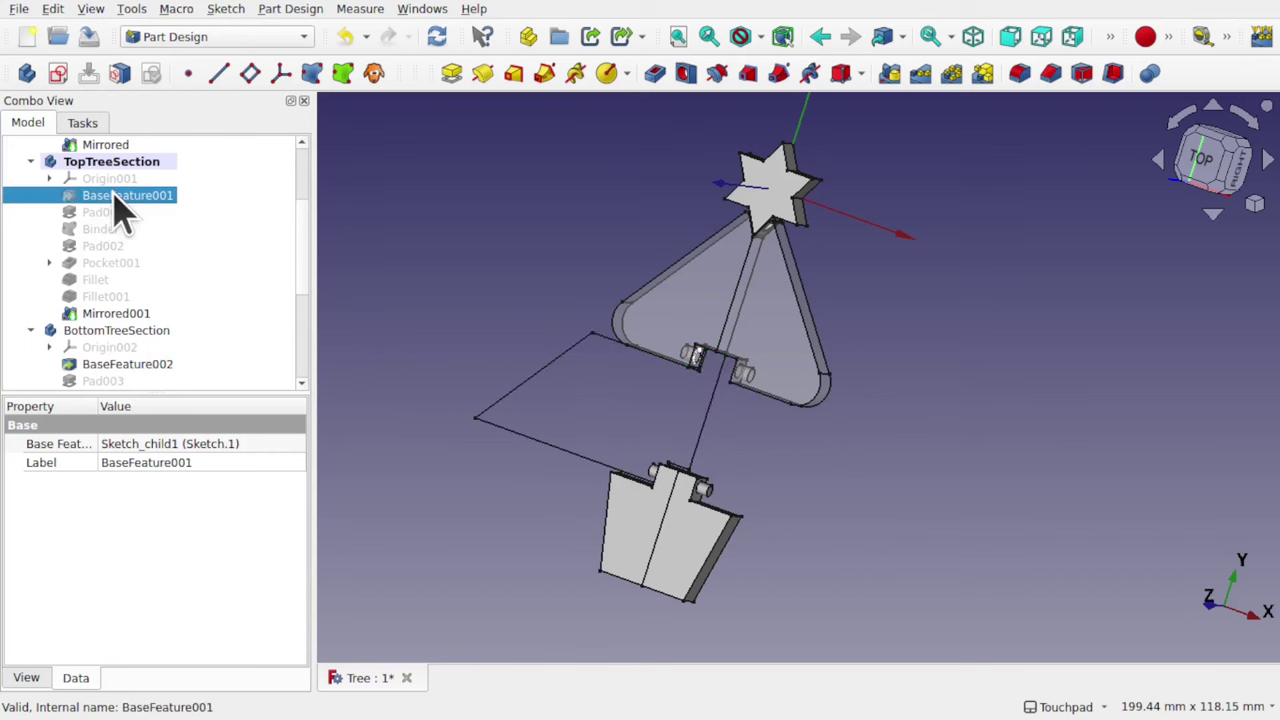
key(space)
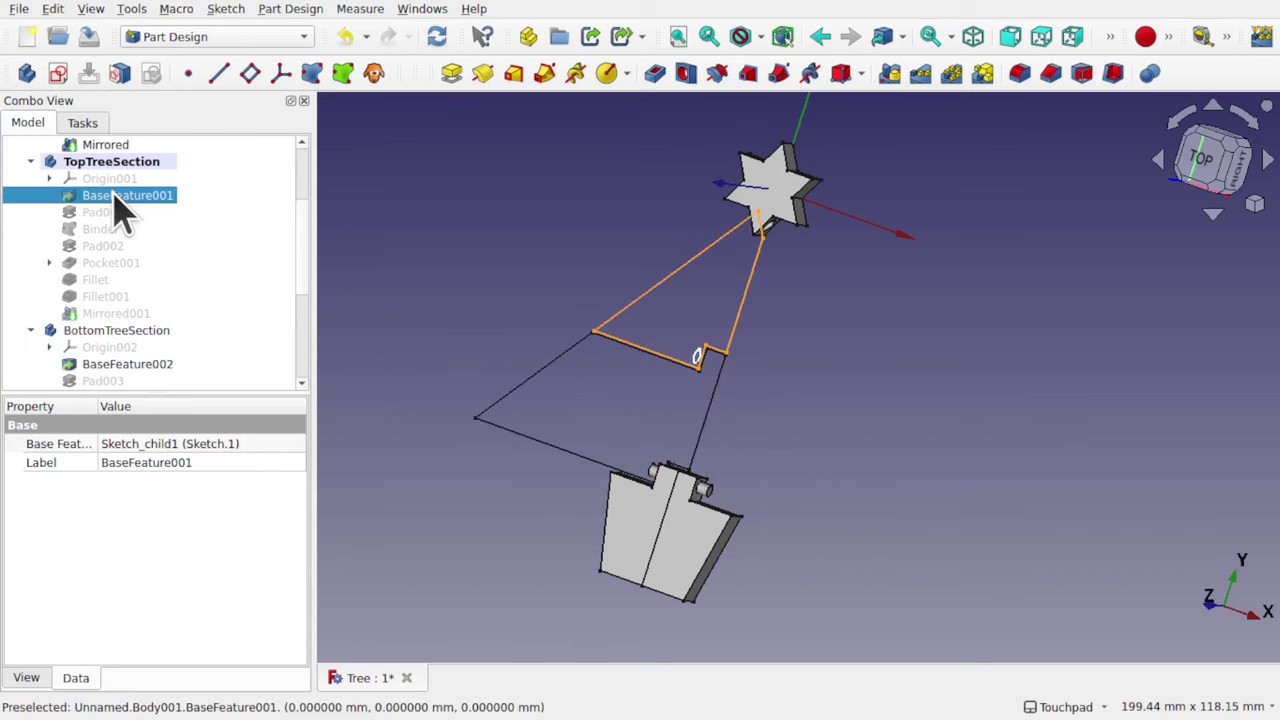
click(695, 360)
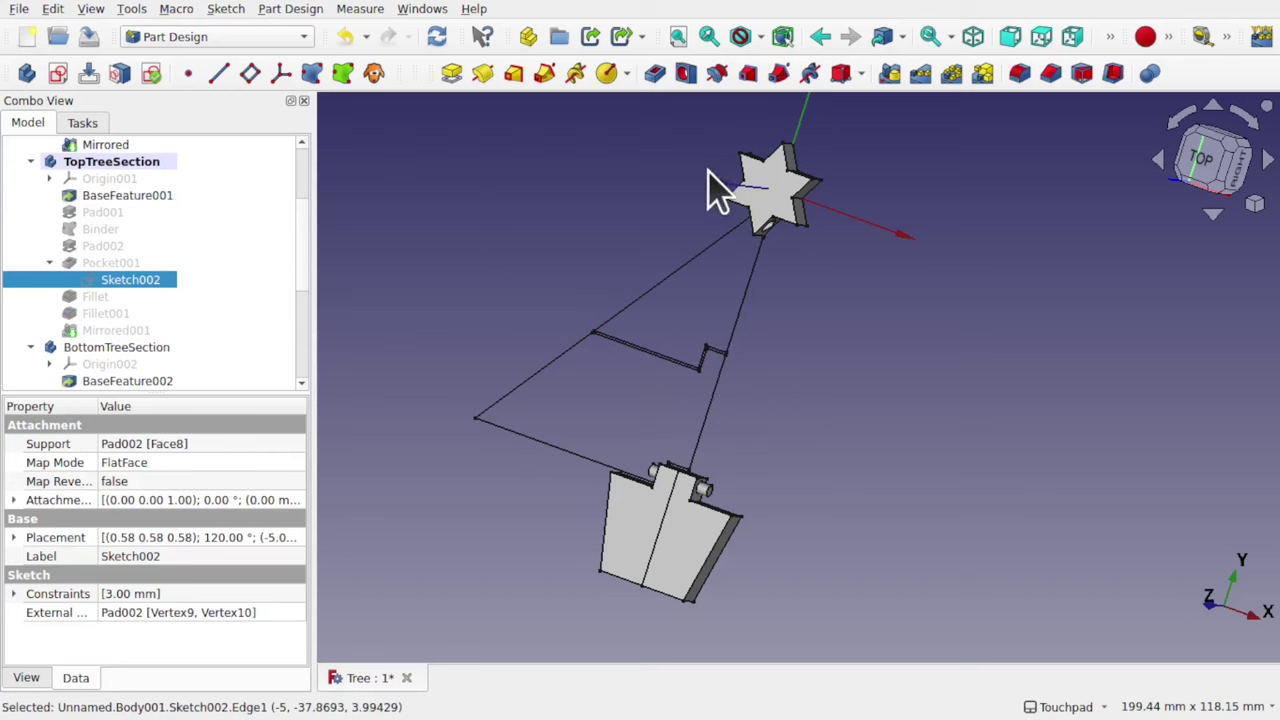
click(760, 195)
scroll(143, 194, up, 3)
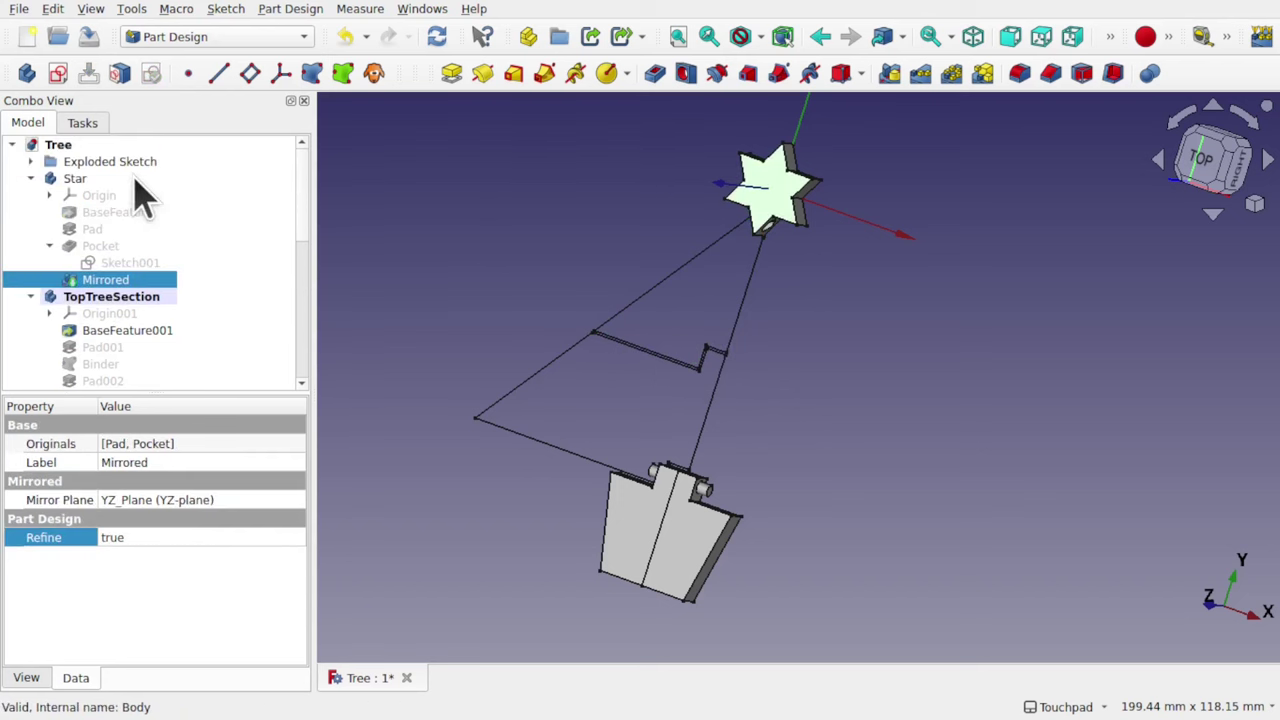
click(100, 212)
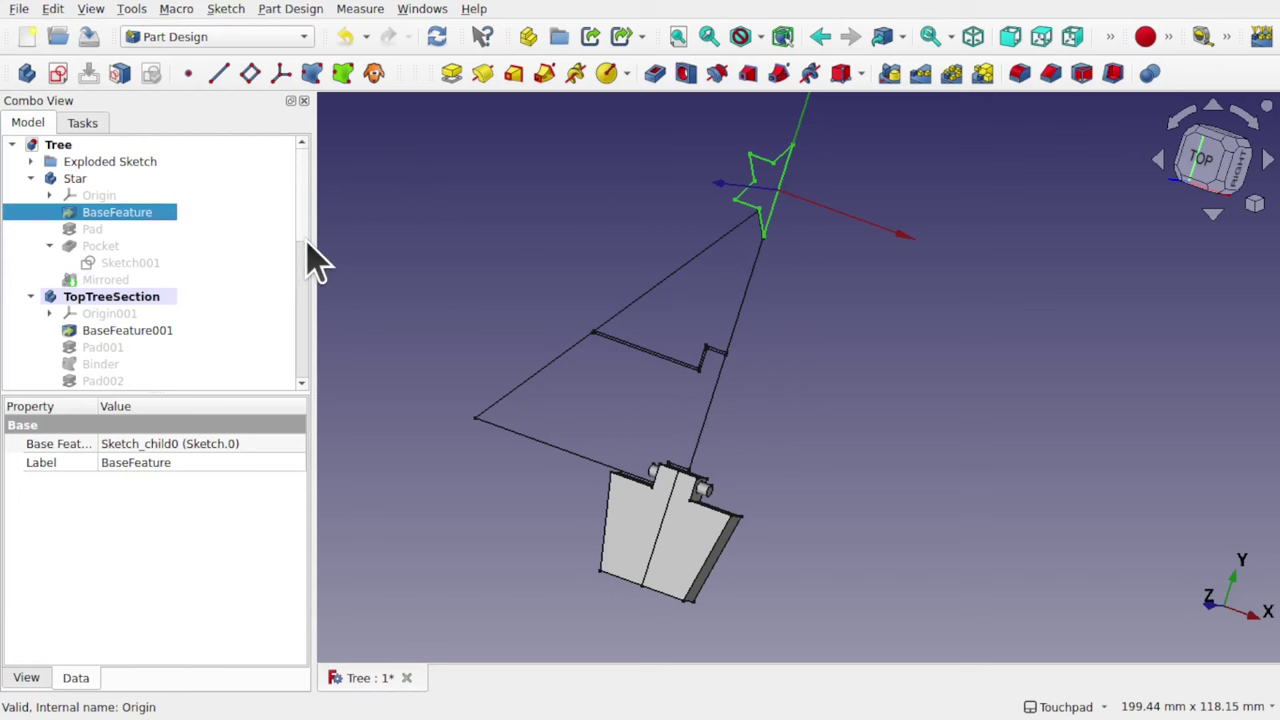
- Open the master Sketch inside the Exploded Sketch group and examine its half-tree profile and constraints
click(32, 161)
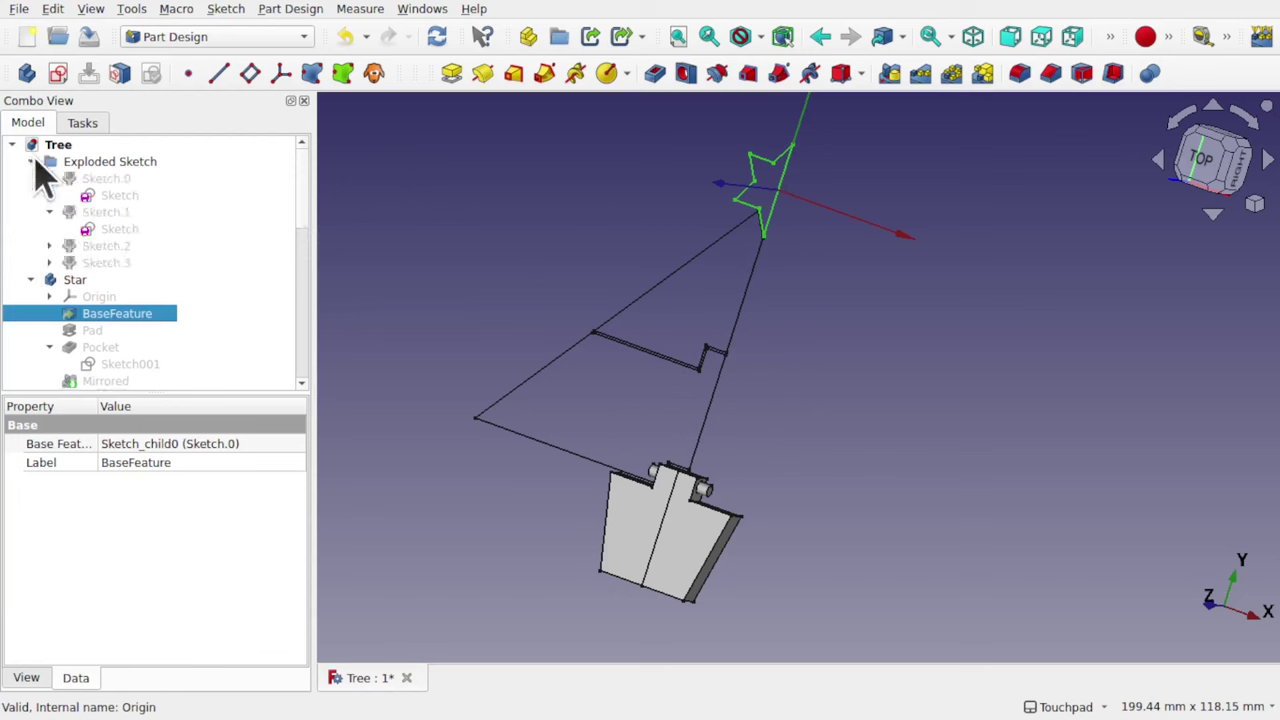
click(120, 196)
double_click(122, 197)
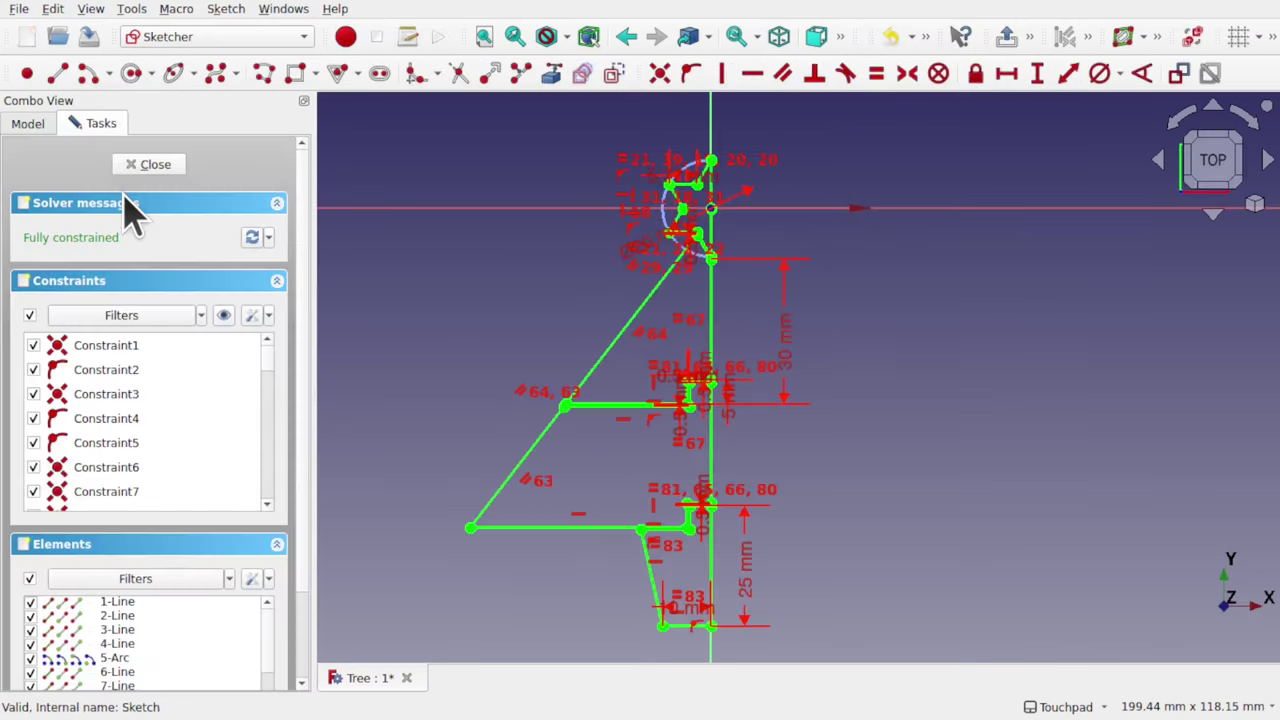
scroll(770, 390, down, 3)
scroll(775, 316, up, 8)
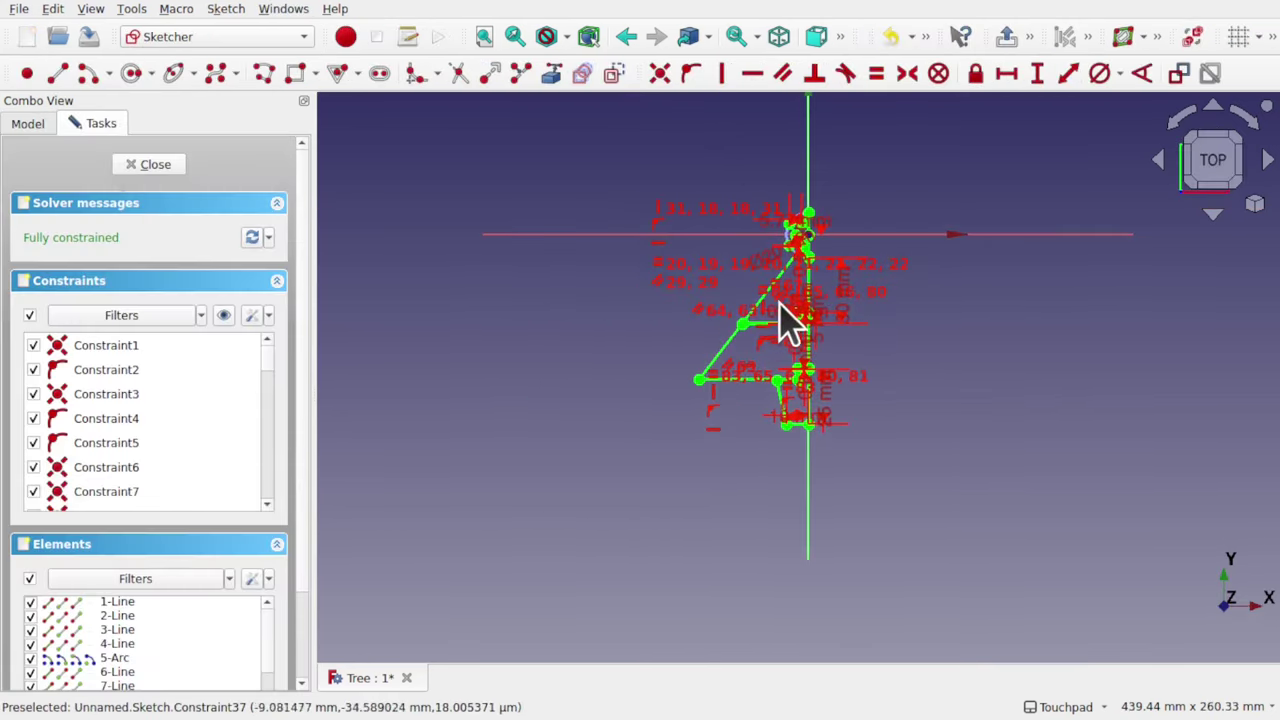
middle_drag(765, 320, 727, 356)
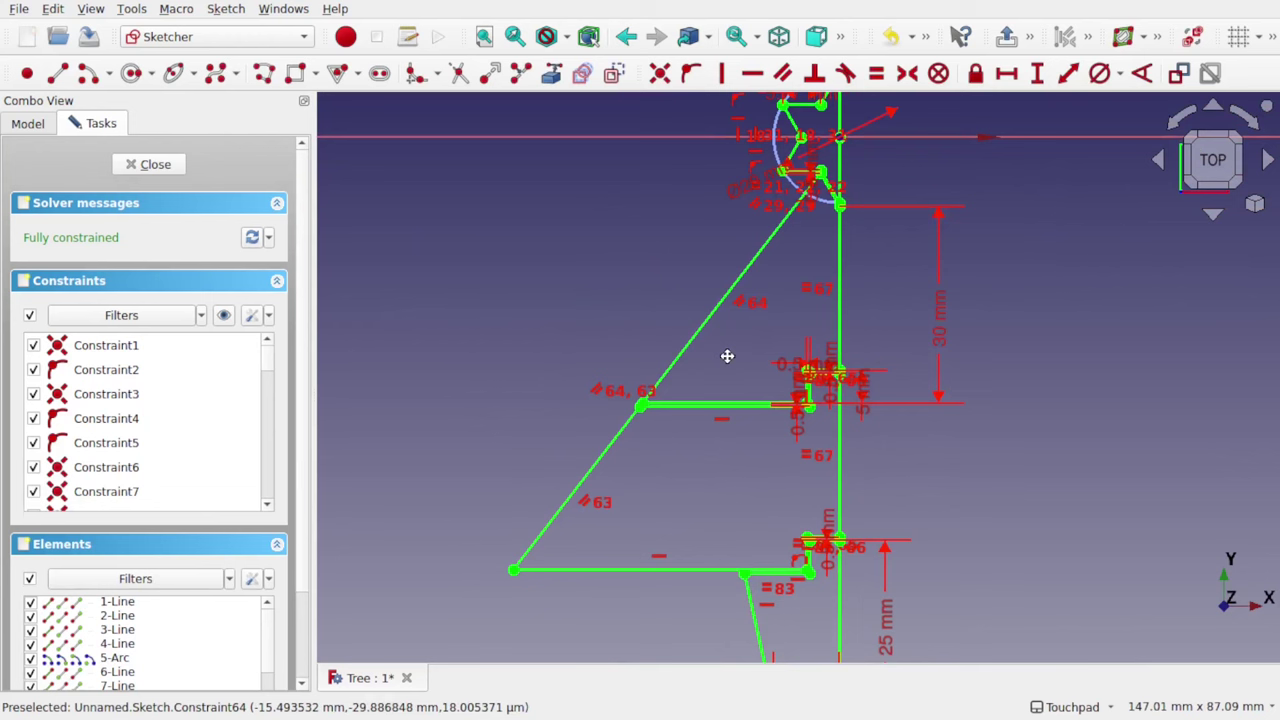
middle_drag(727, 356, 729, 347)
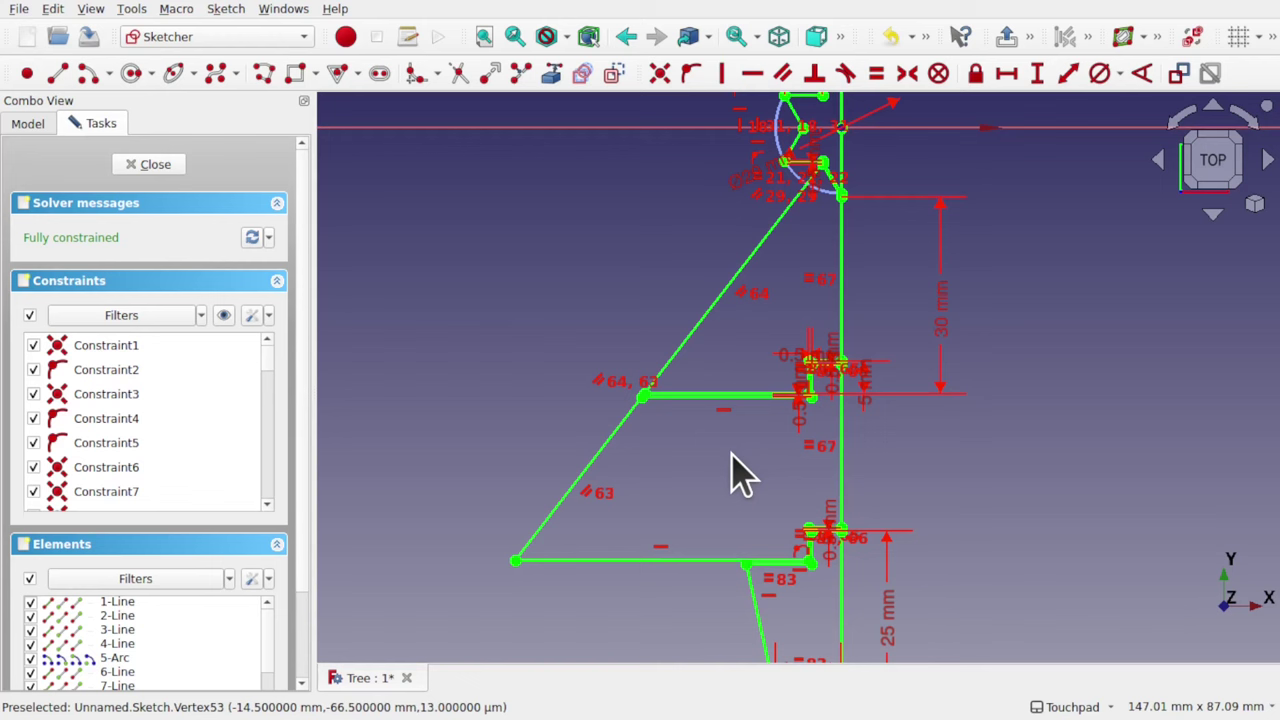
scroll(731, 453, down, 3)
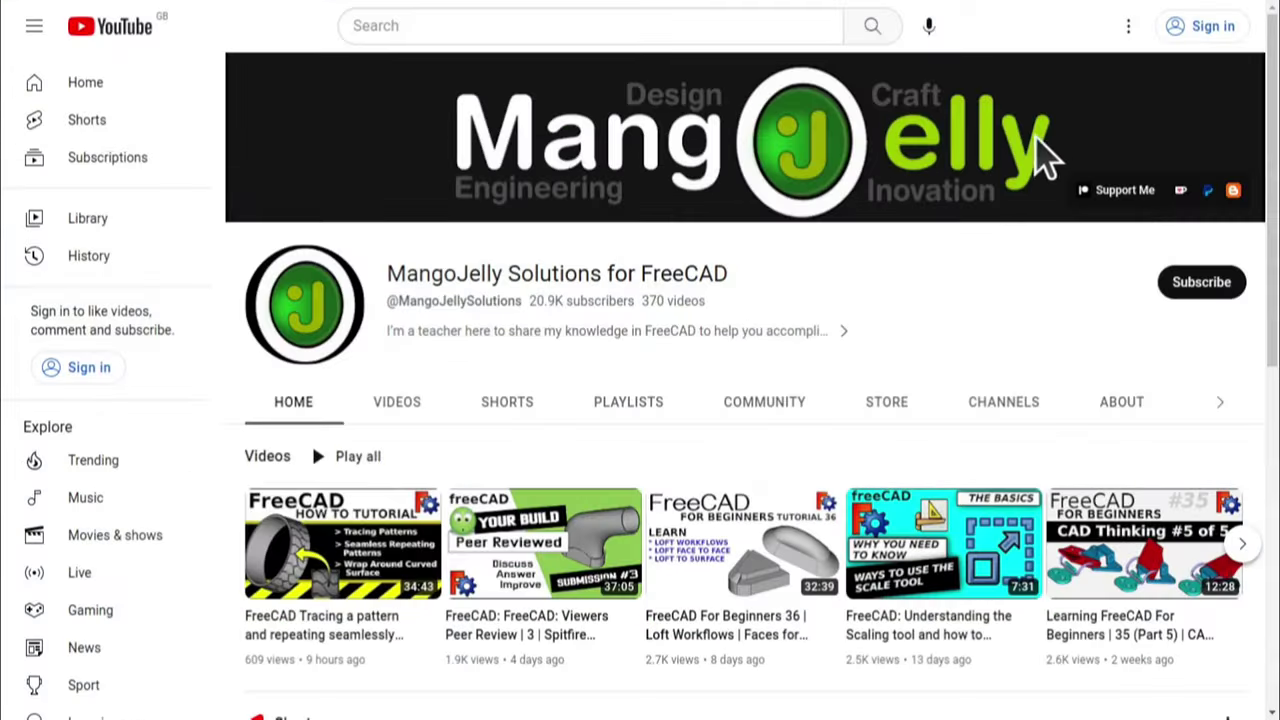
- View the About page of the MangoJelly Solutions for FreeCAD channel on YouTube
click(1121, 405)
scroll(280, 550, down, 2)
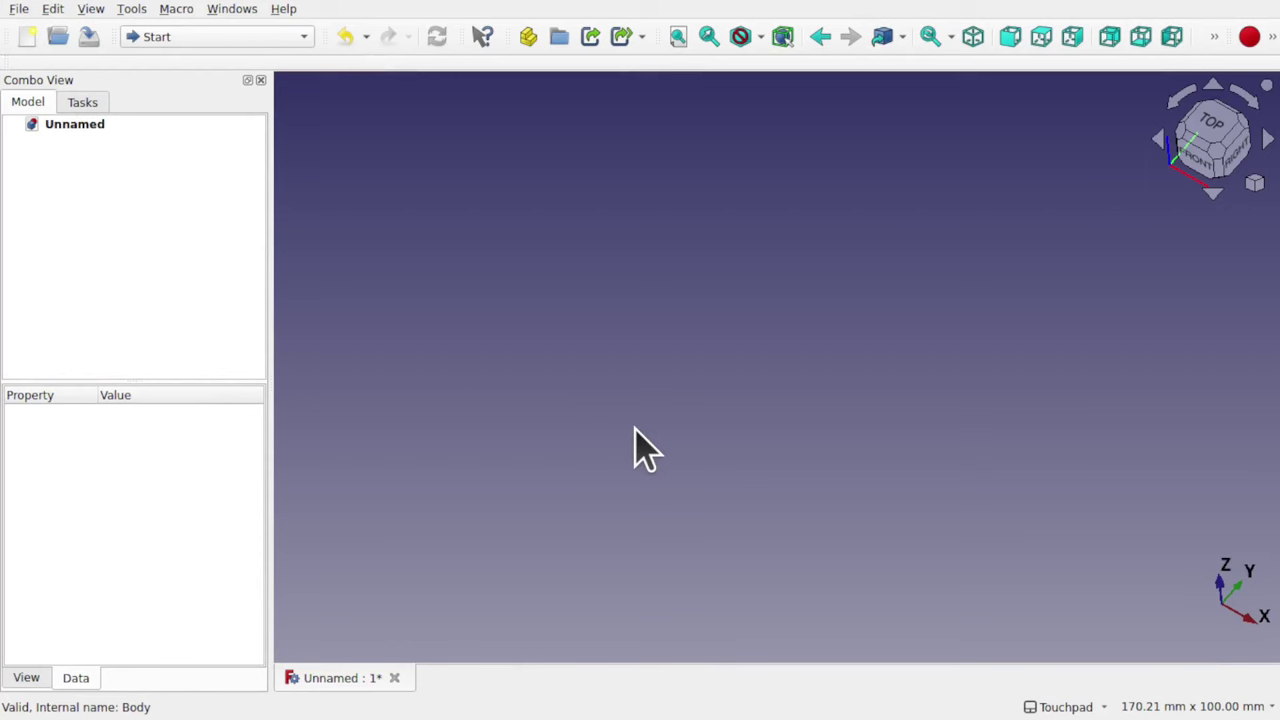
- Create a body in the Part Design workbench and start a sketch on its XY plane
click(190, 38)
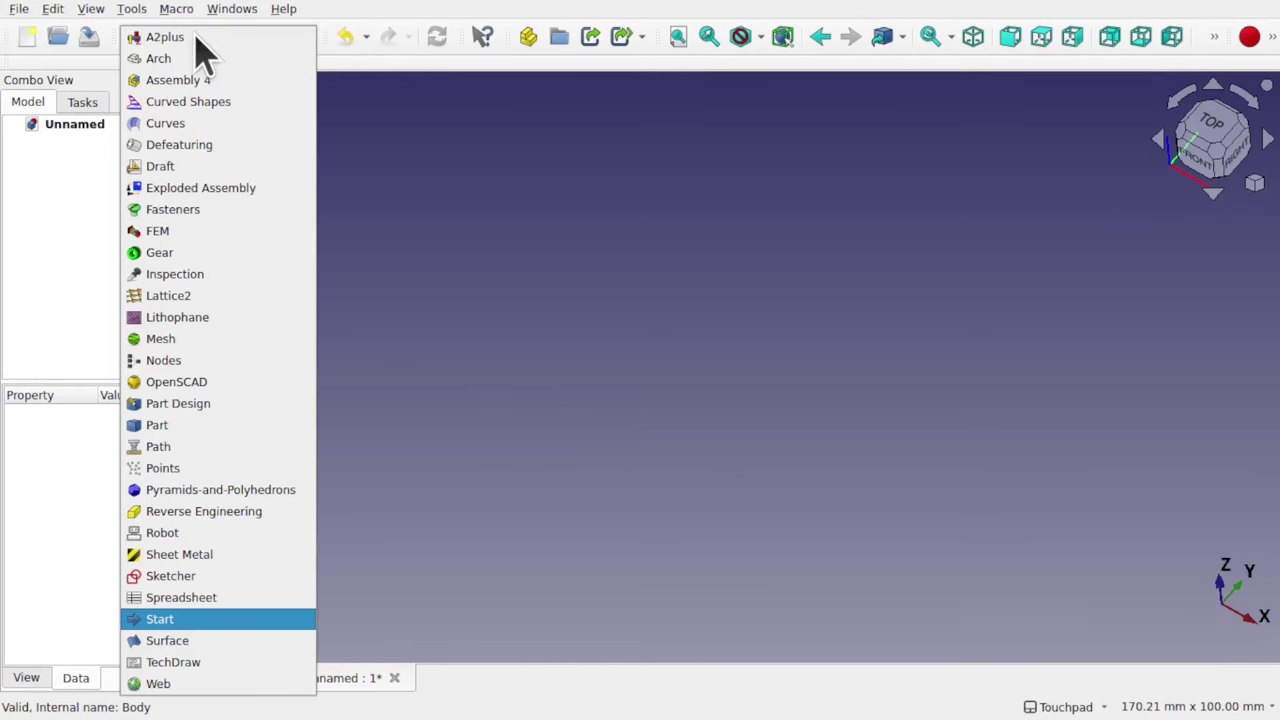
click(240, 403)
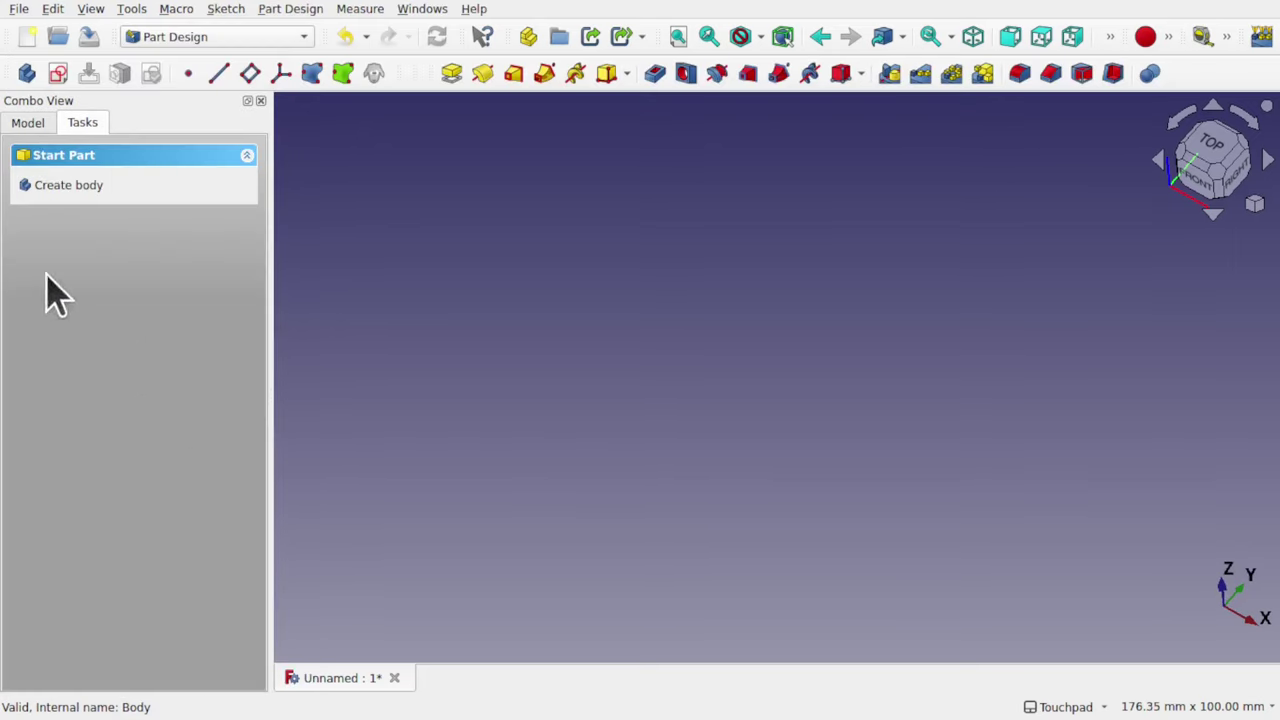
click(27, 73)
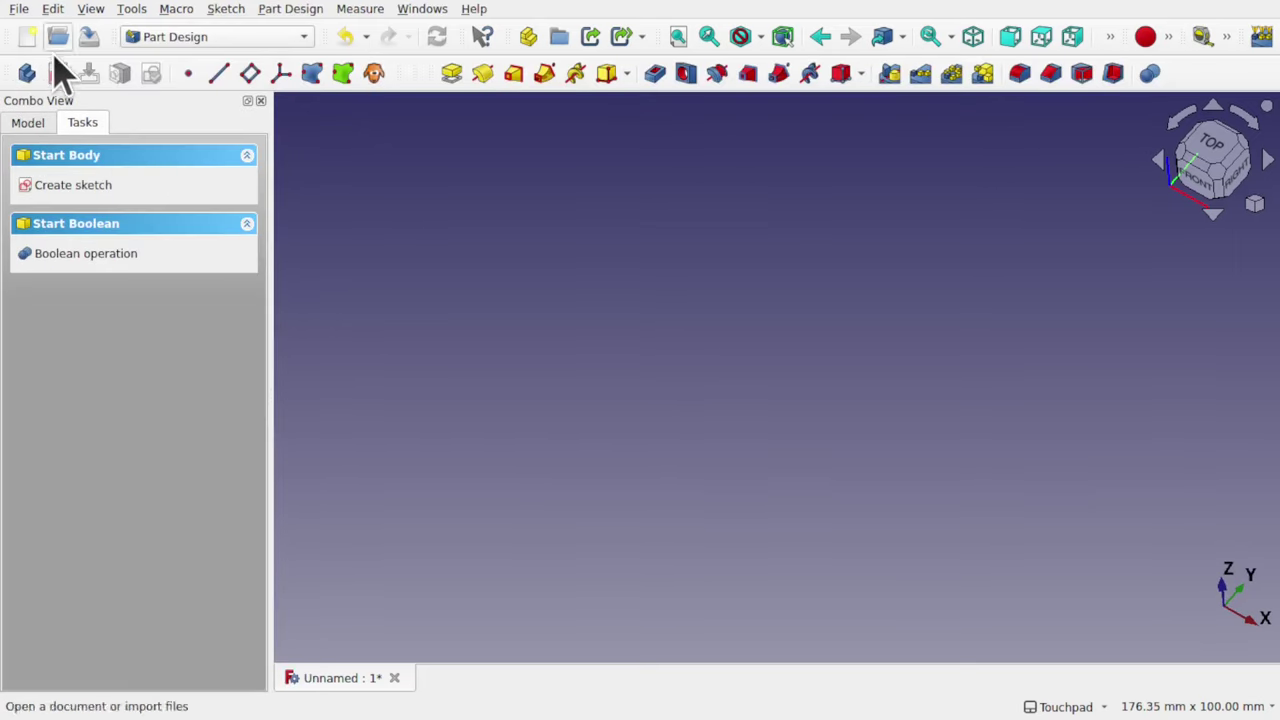
click(58, 74)
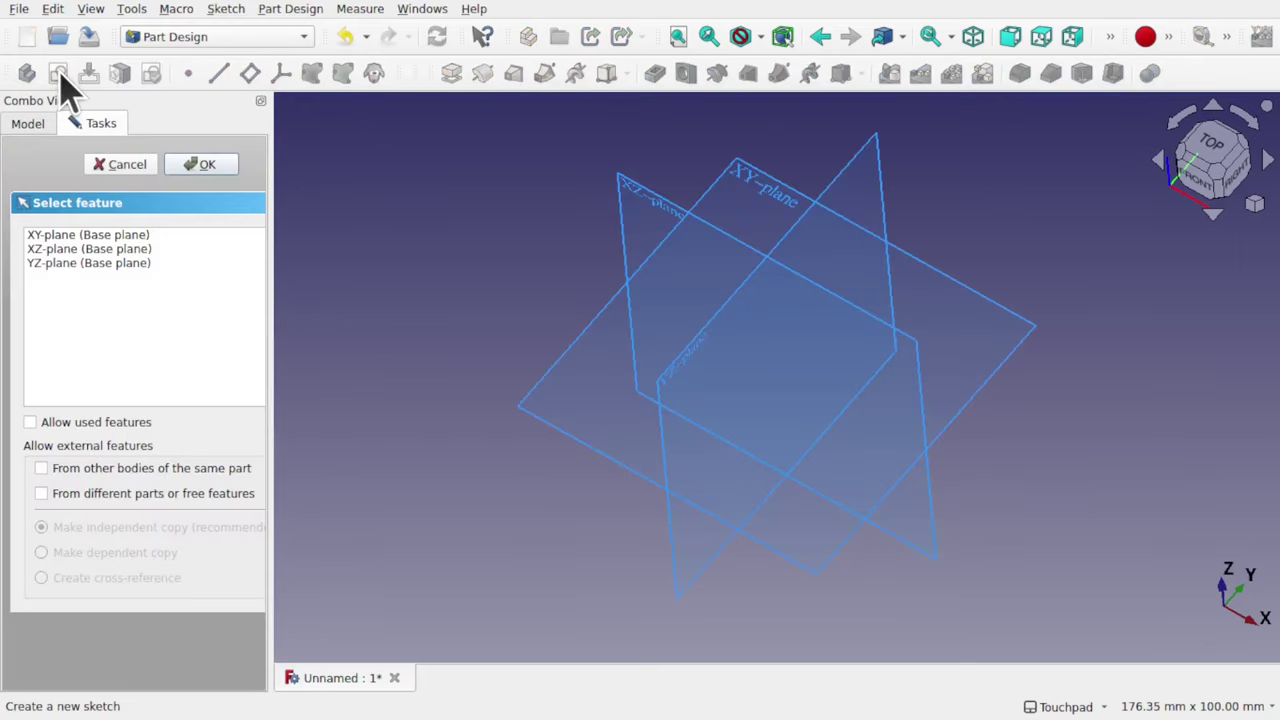
click(72, 236)
click(196, 166)
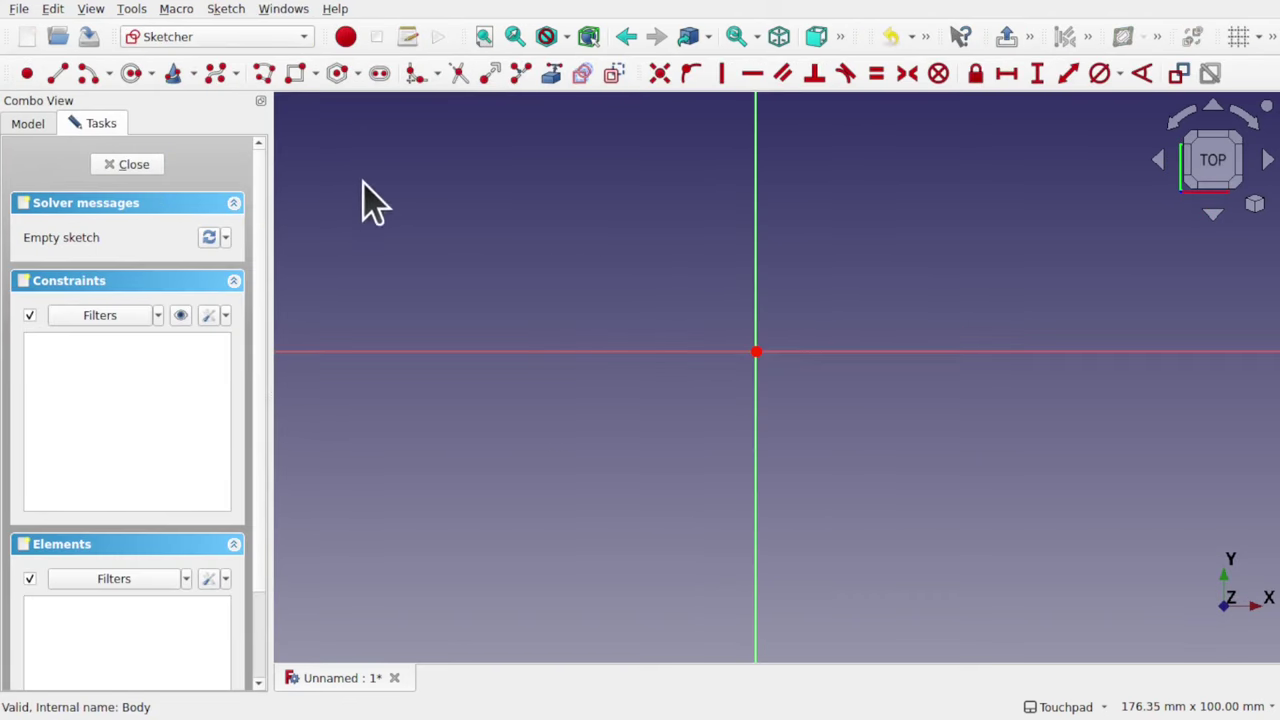
- Sketch two opposing equilateral triangles centred on the origin, sharing a circle of about 17.9 mm radius, to form a six-pointed star
click(358, 74)
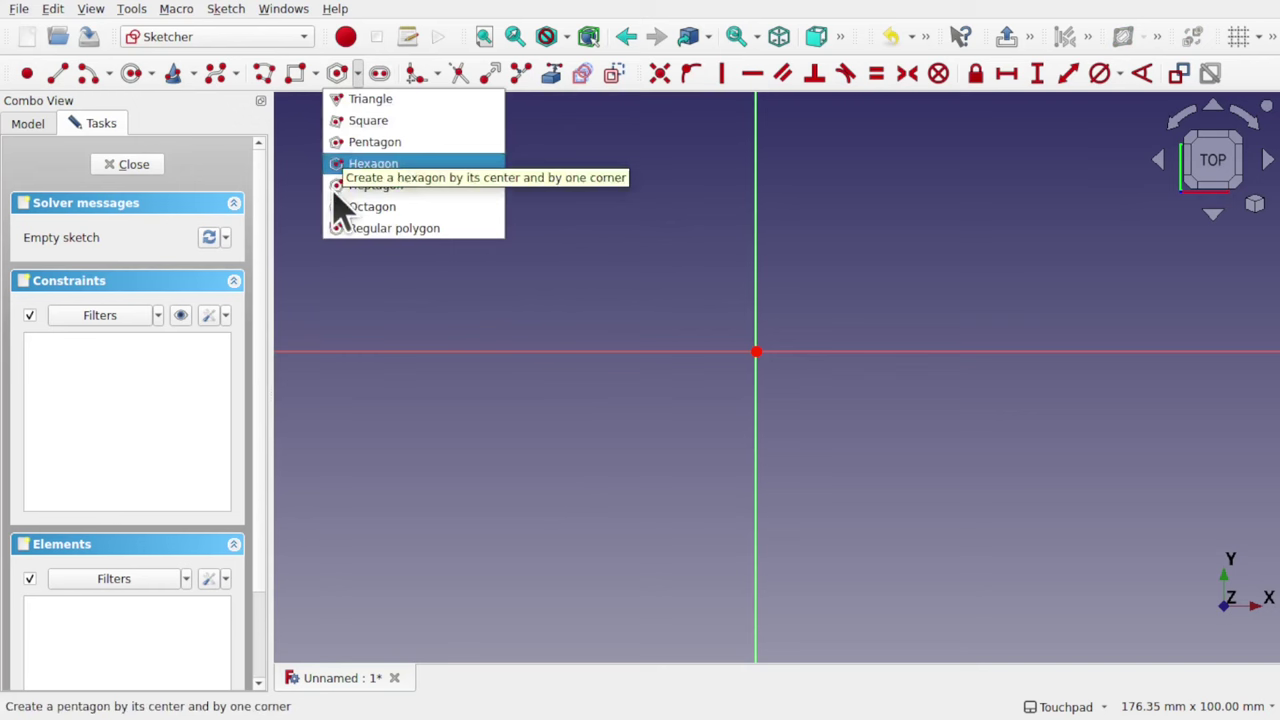
click(378, 100)
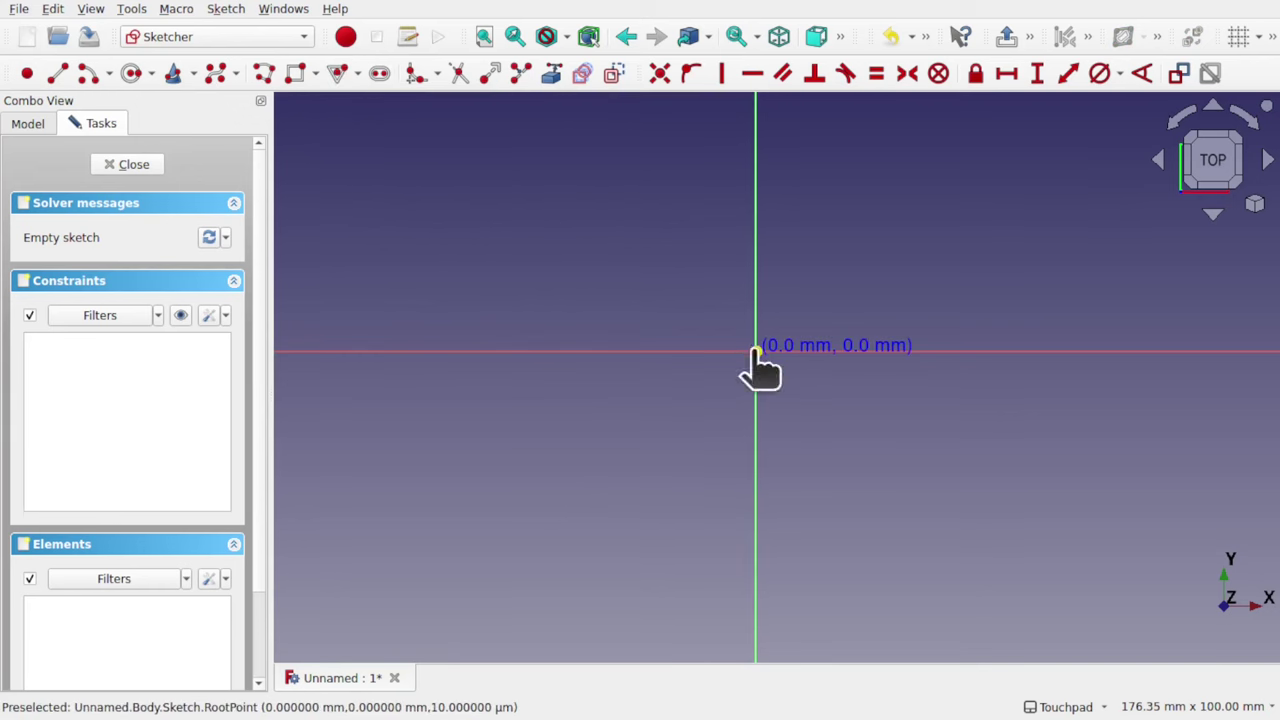
click(755, 352)
click(756, 455)
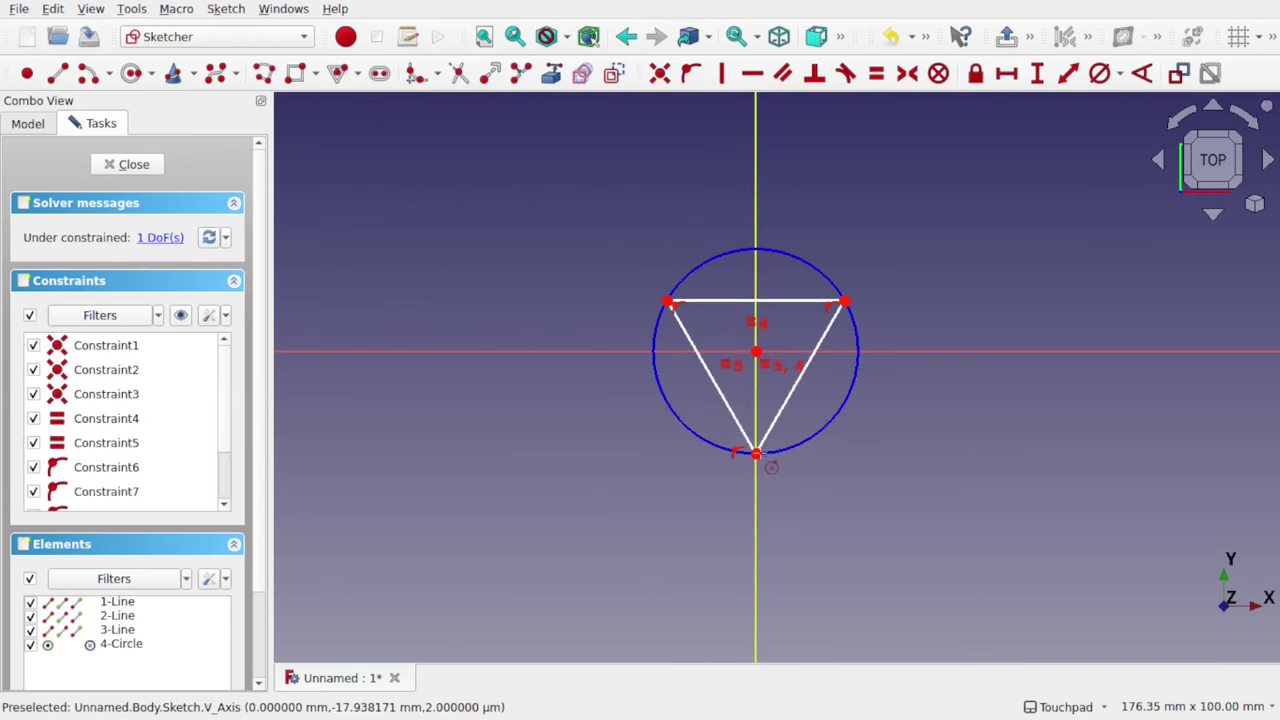
click(756, 352)
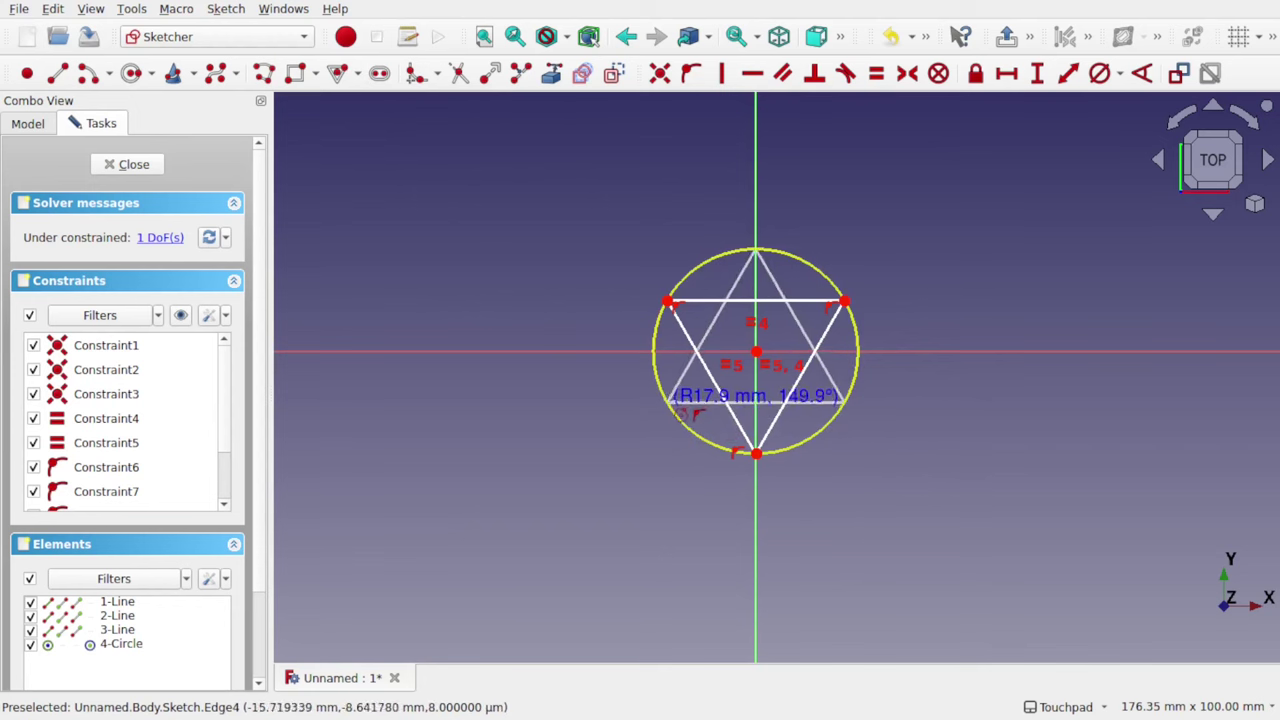
click(669, 405)
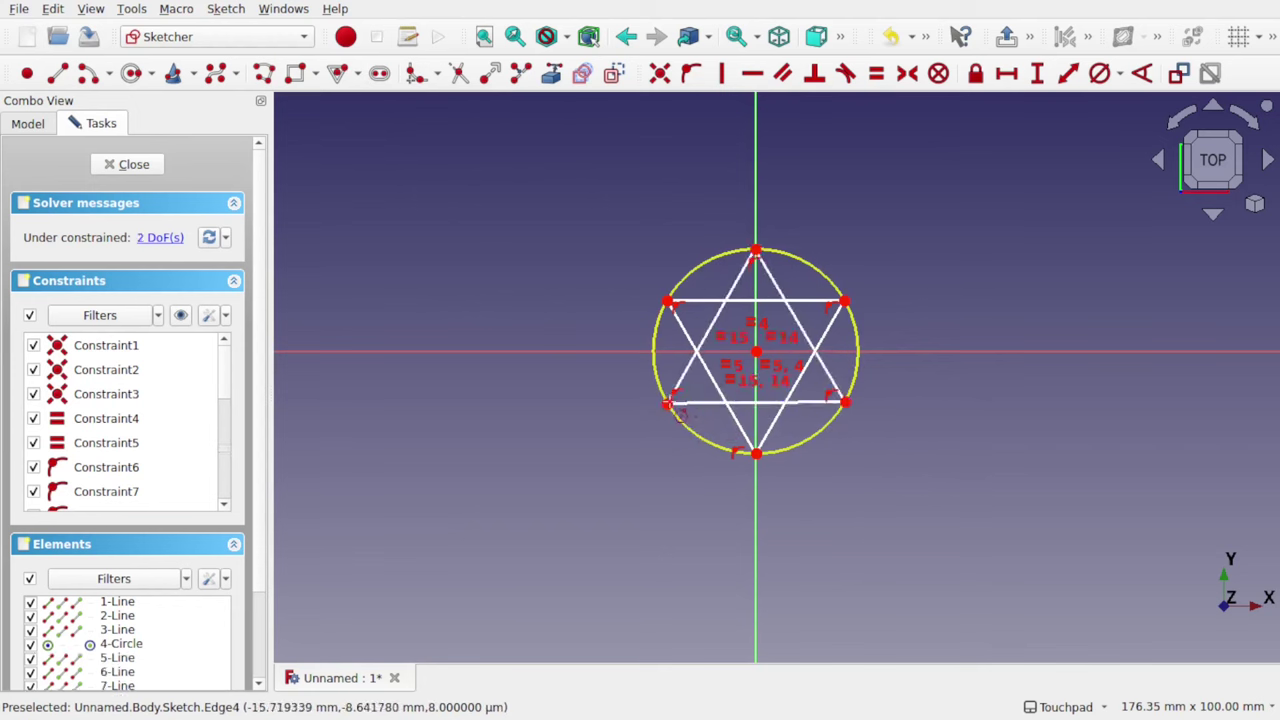
- Trim the six inner segments of the overlapping triangles so only the star's outer outline remains
click(458, 73)
click(768, 300)
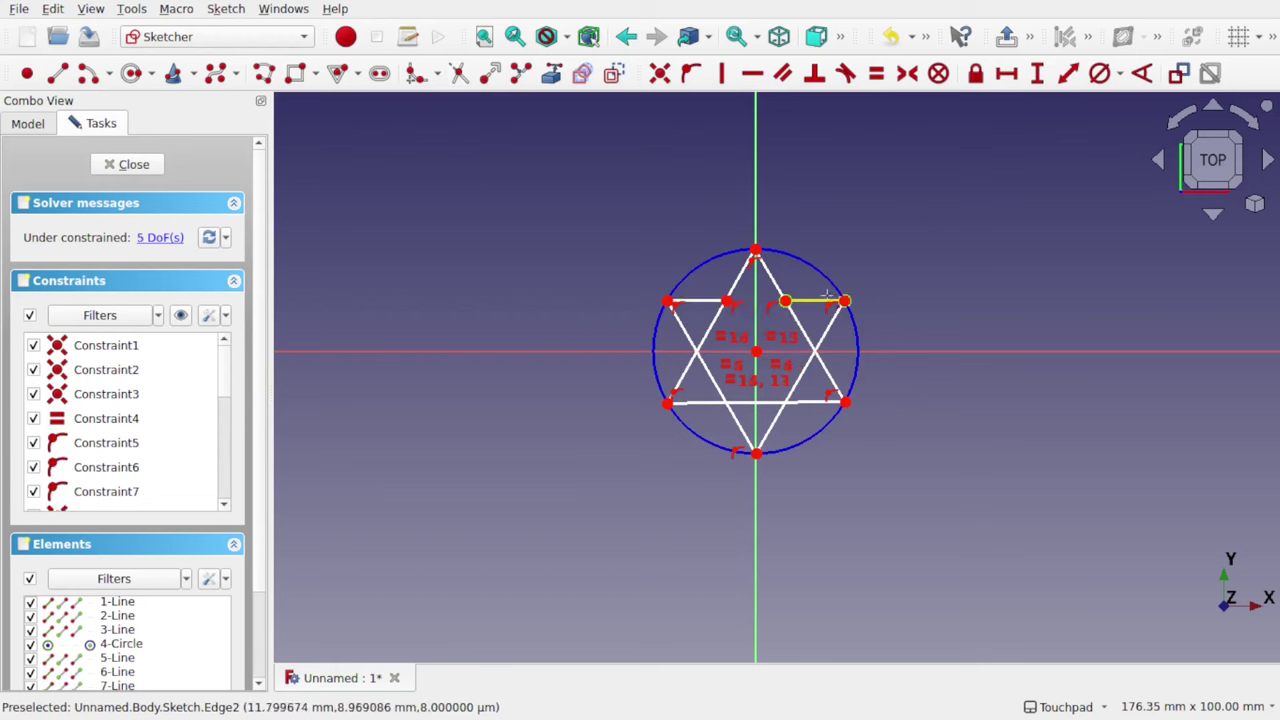
click(822, 330)
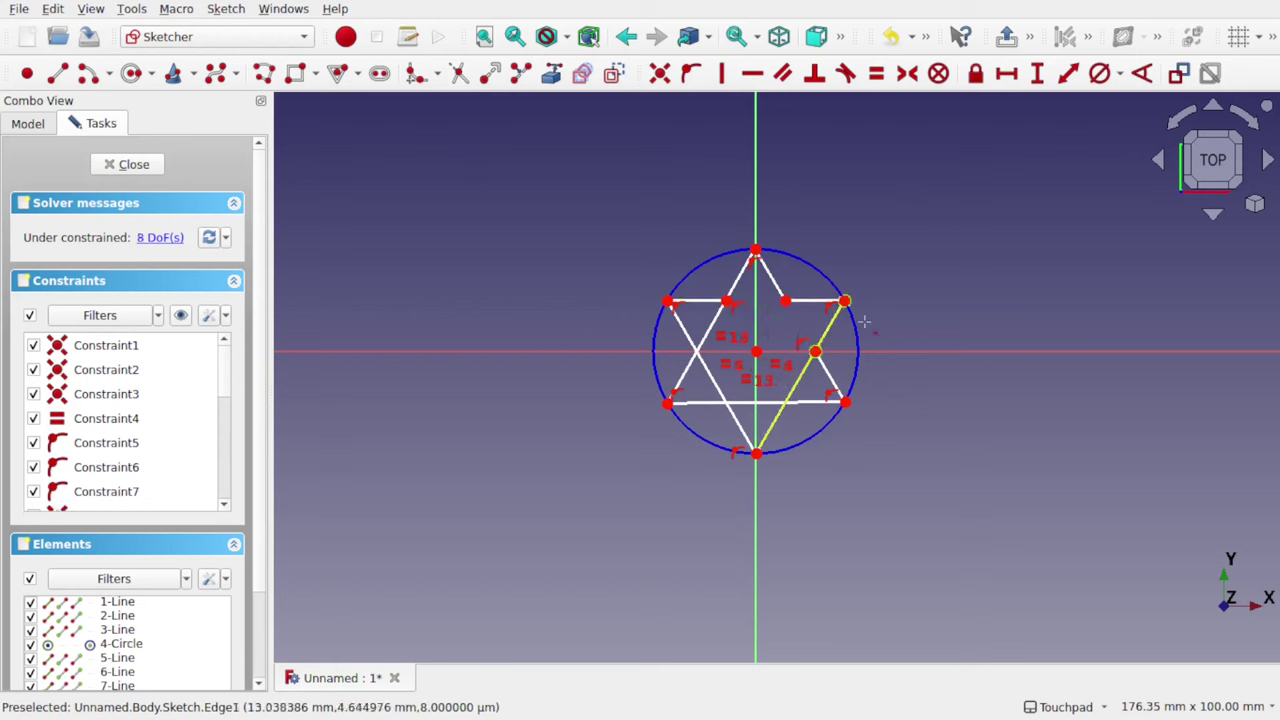
click(800, 380)
click(755, 404)
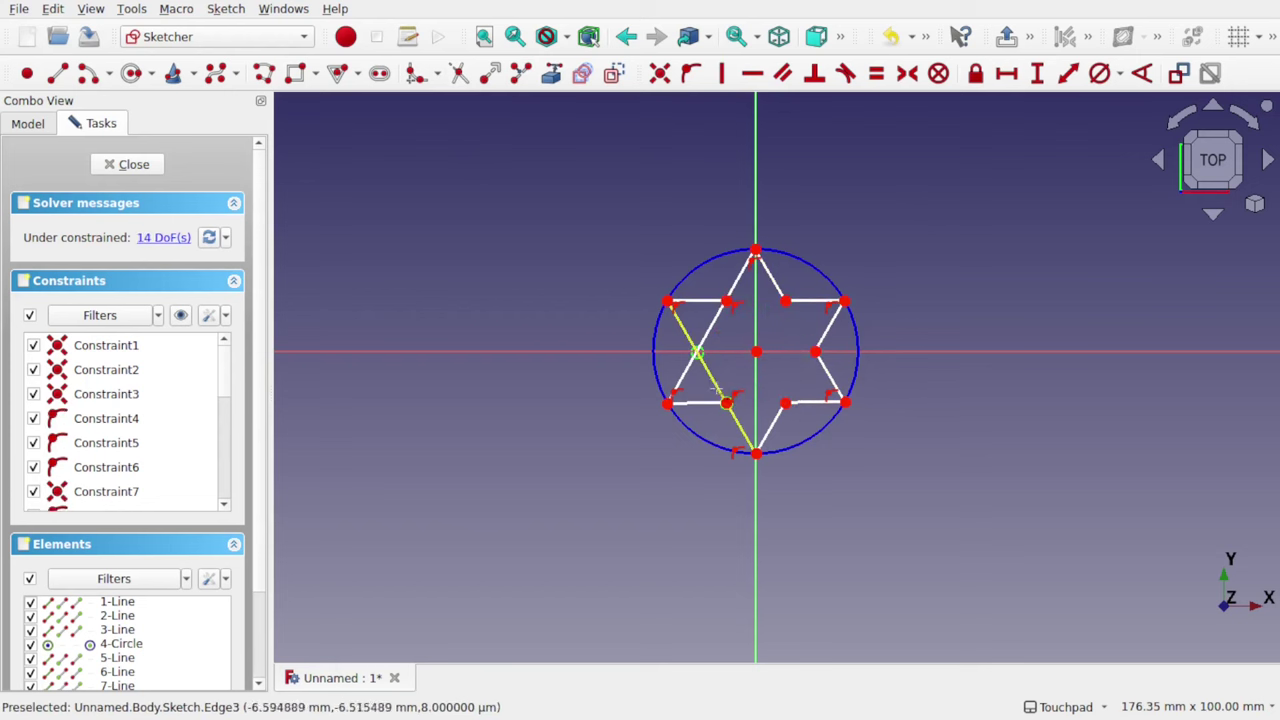
click(709, 382)
click(710, 334)
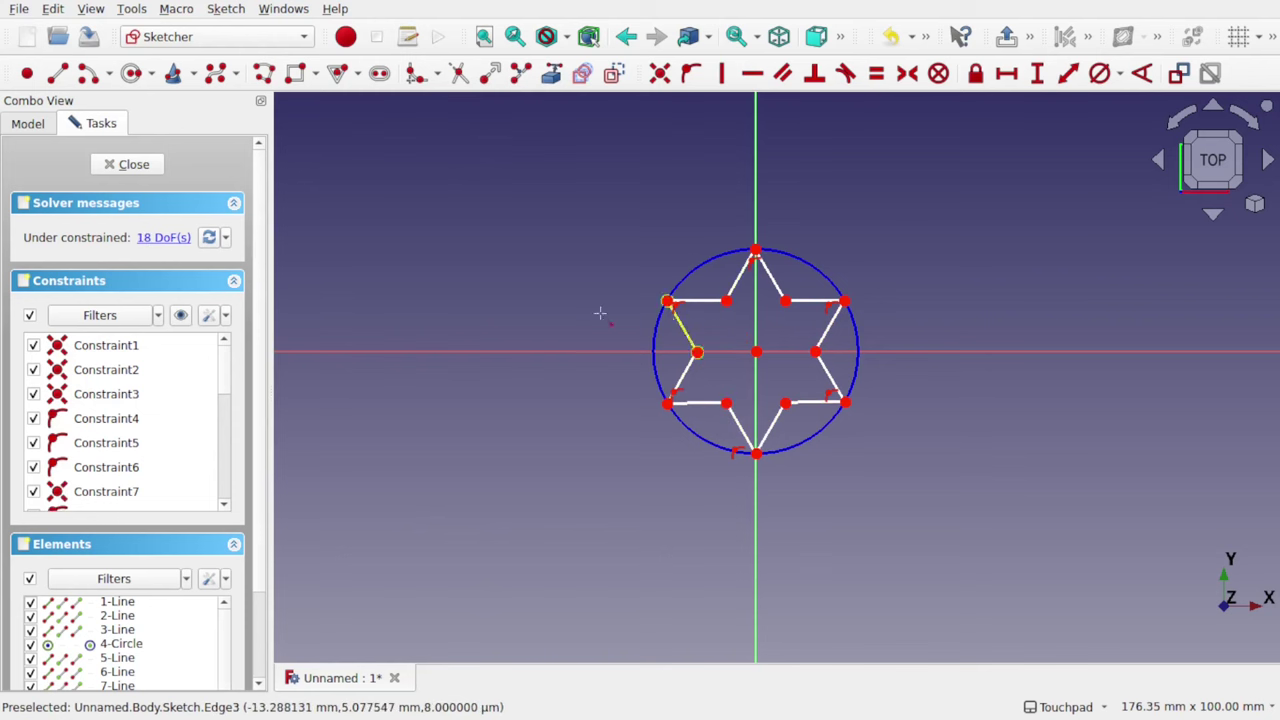
- Finish the star sketch and pad it 10 mm
click(150, 165)
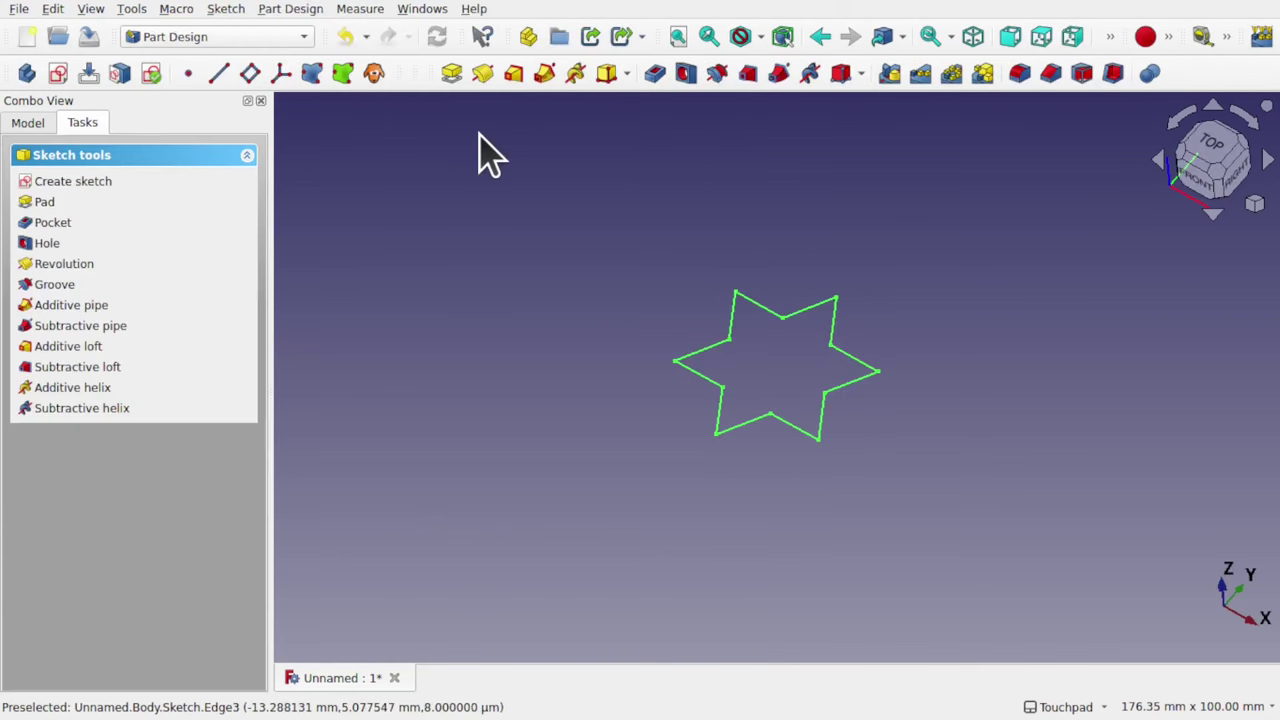
click(450, 76)
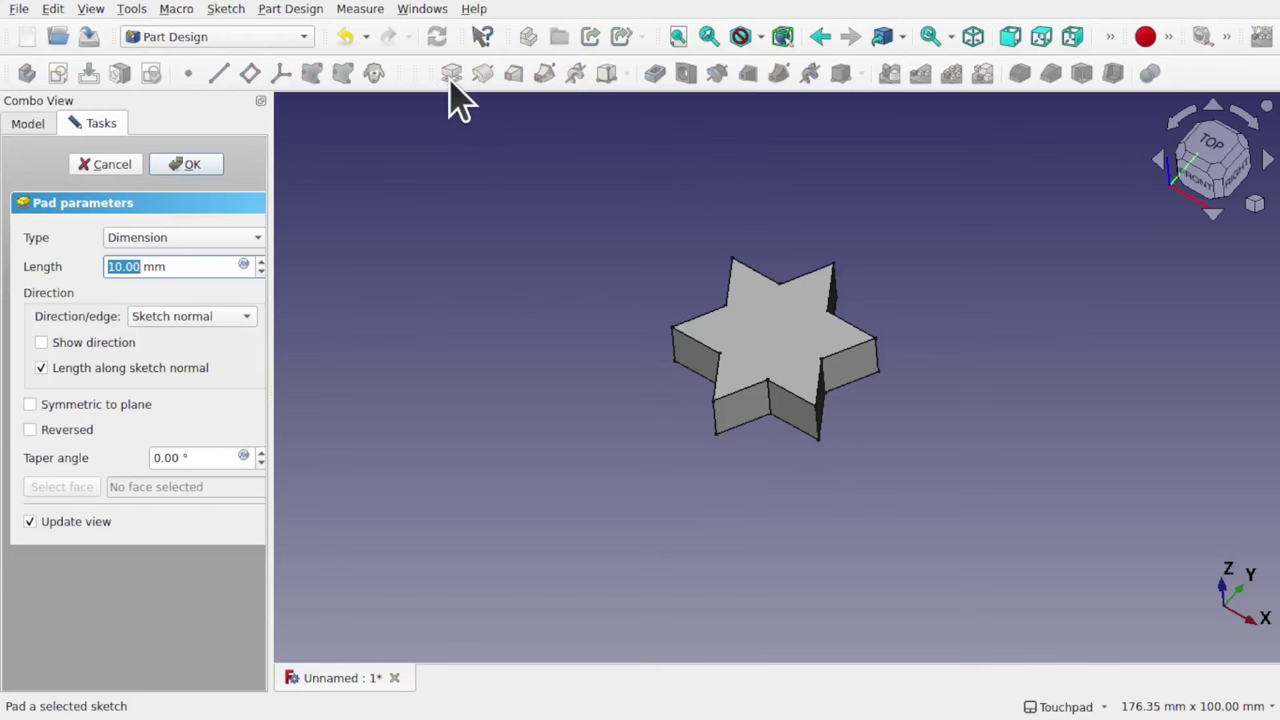
click(188, 165)
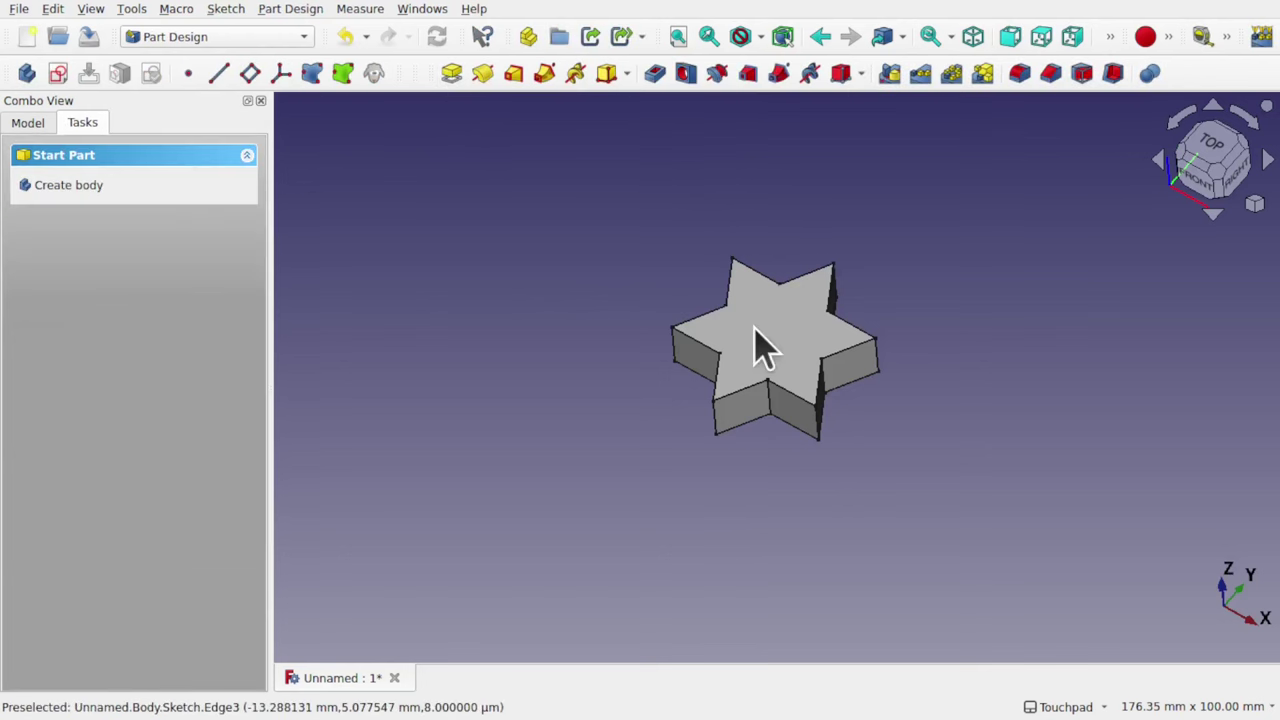
- Create a second body and hide the star body
click(28, 122)
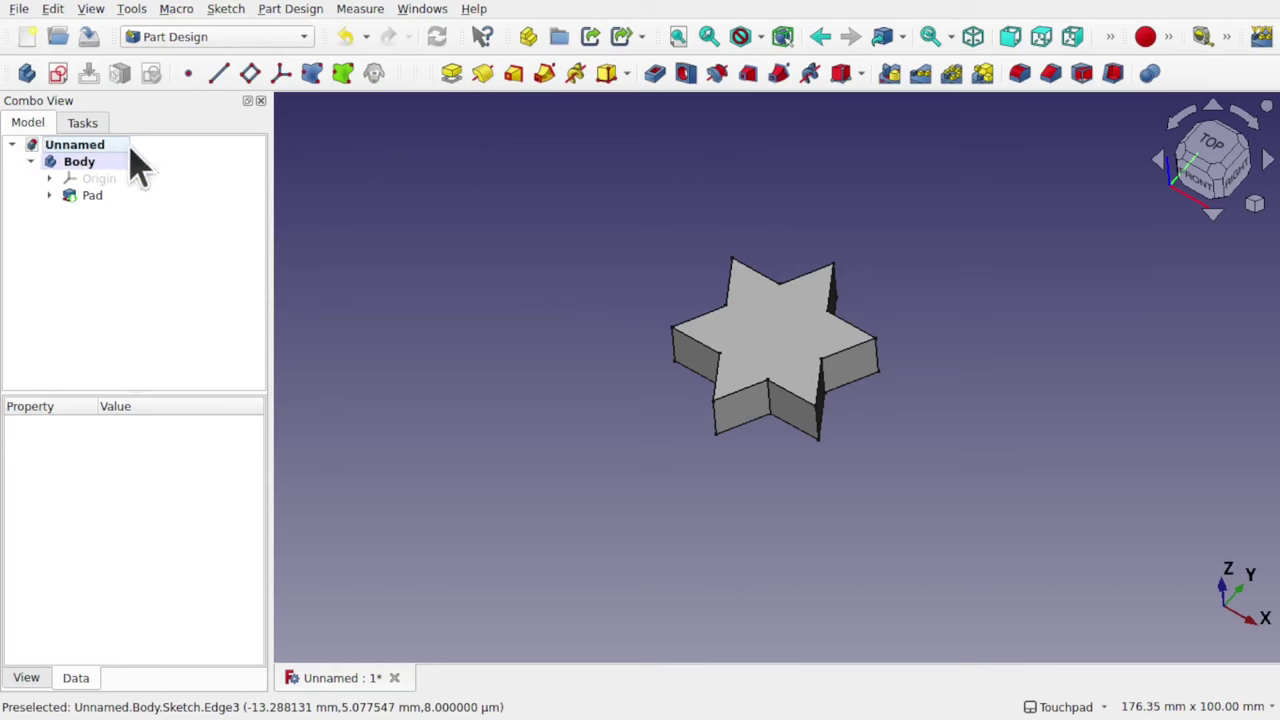
click(30, 161)
click(27, 73)
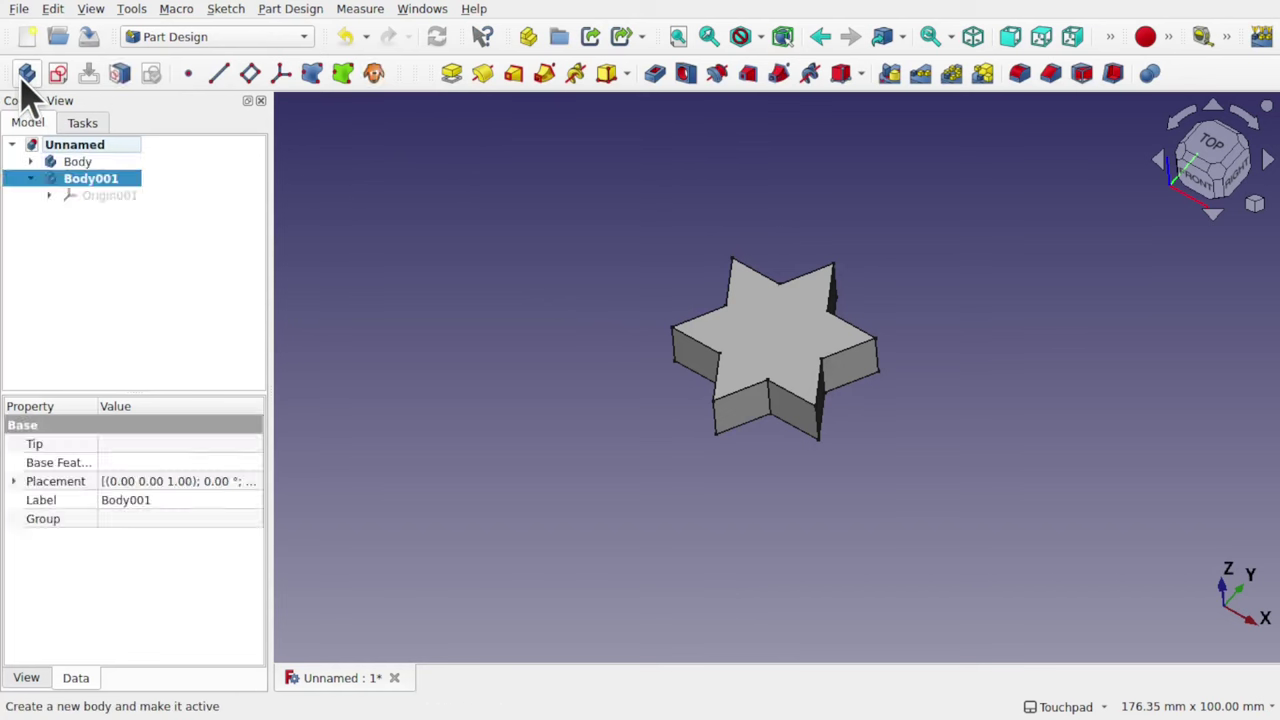
click(78, 162)
key(space)
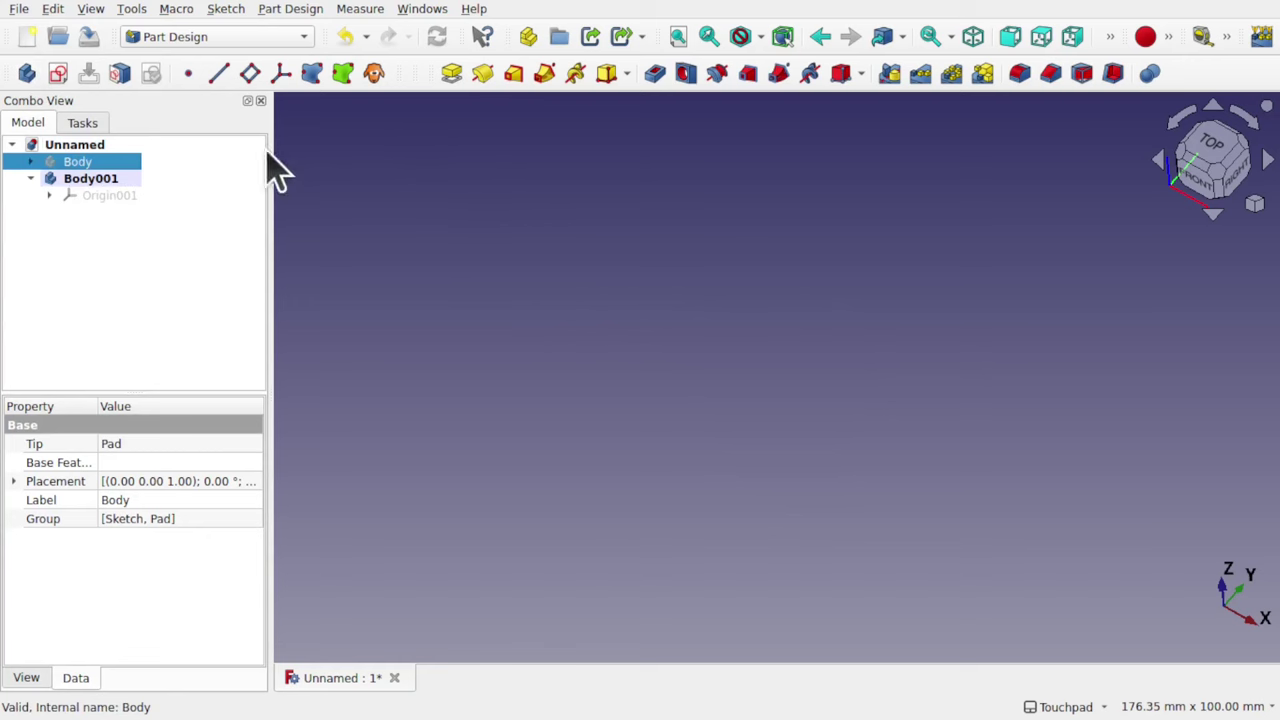
- Show the axis cross and start a sketch on the second body's XY plane
click(90, 10)
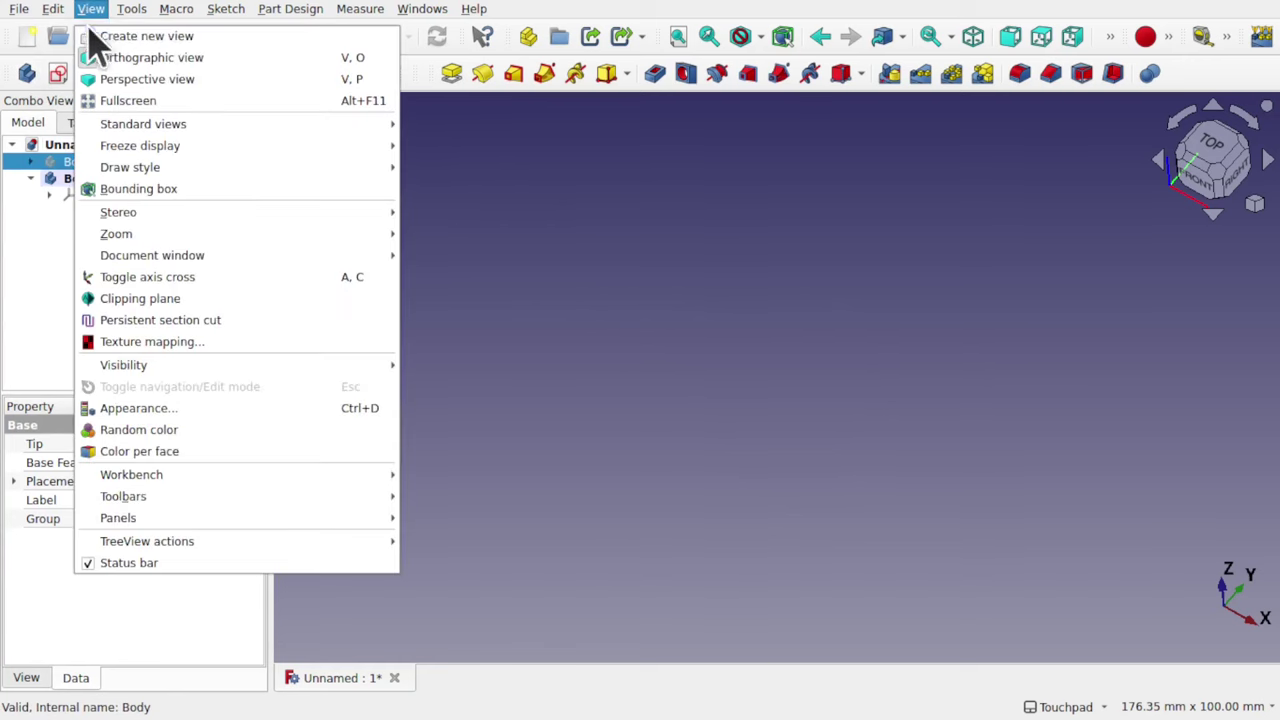
click(198, 278)
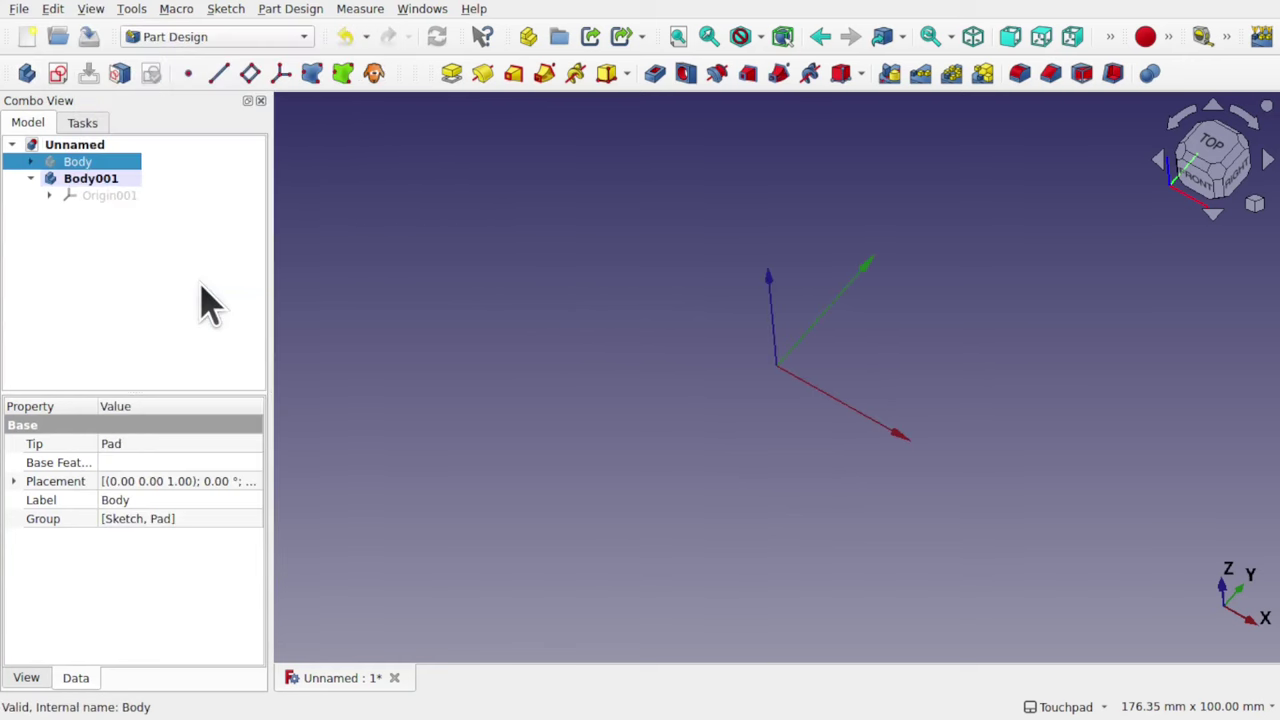
click(506, 277)
click(57, 73)
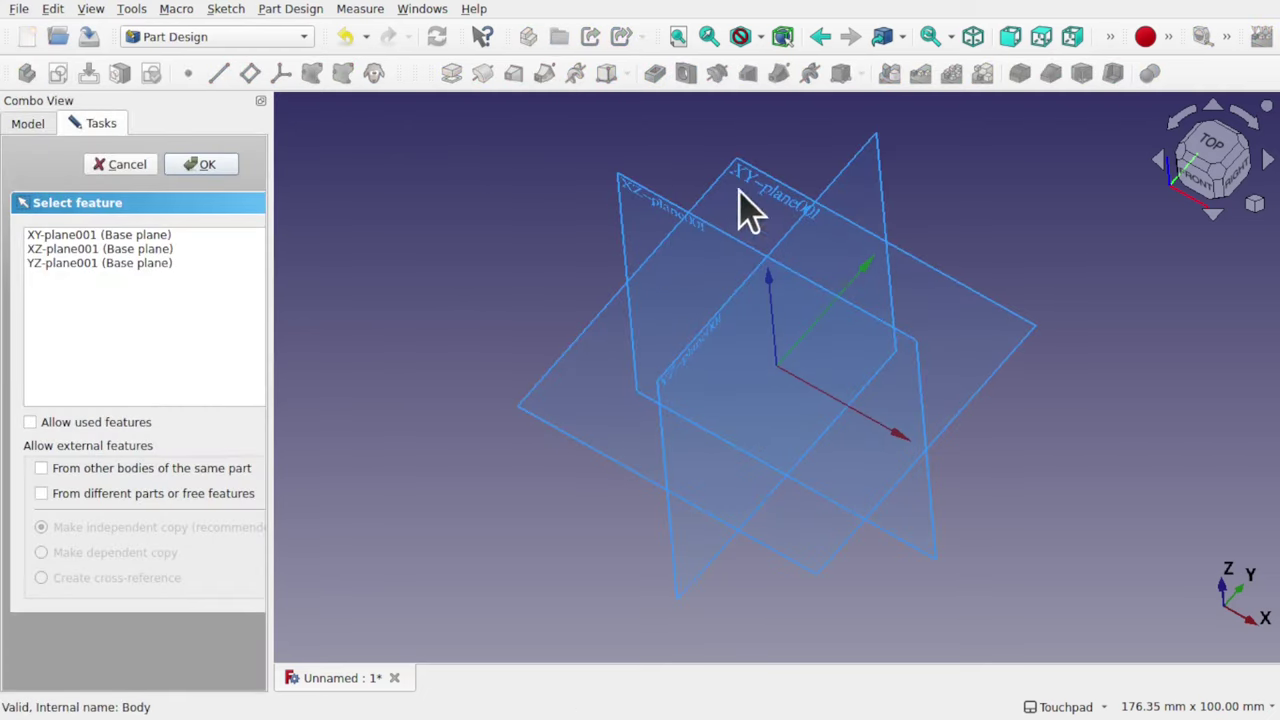
click(766, 206)
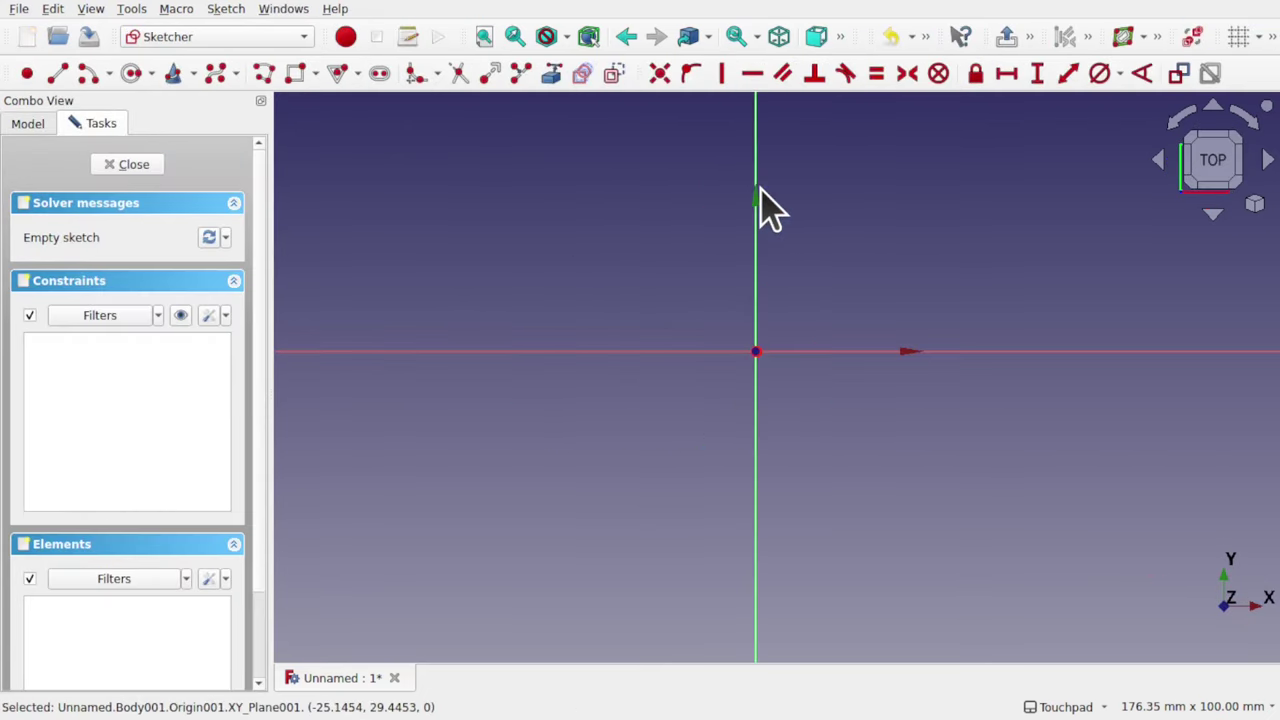
- Display the star body over the empty sketch to check where its lower point lies, and hide it again
click(27, 124)
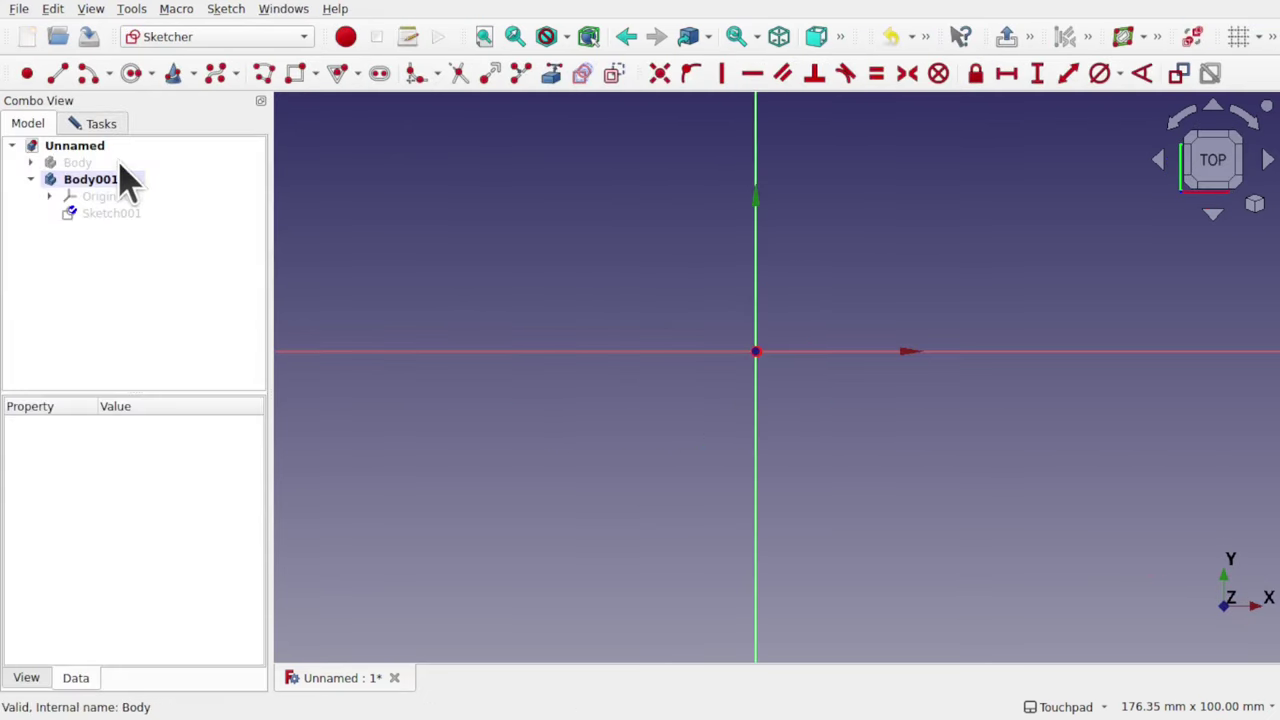
click(86, 165)
key(space)
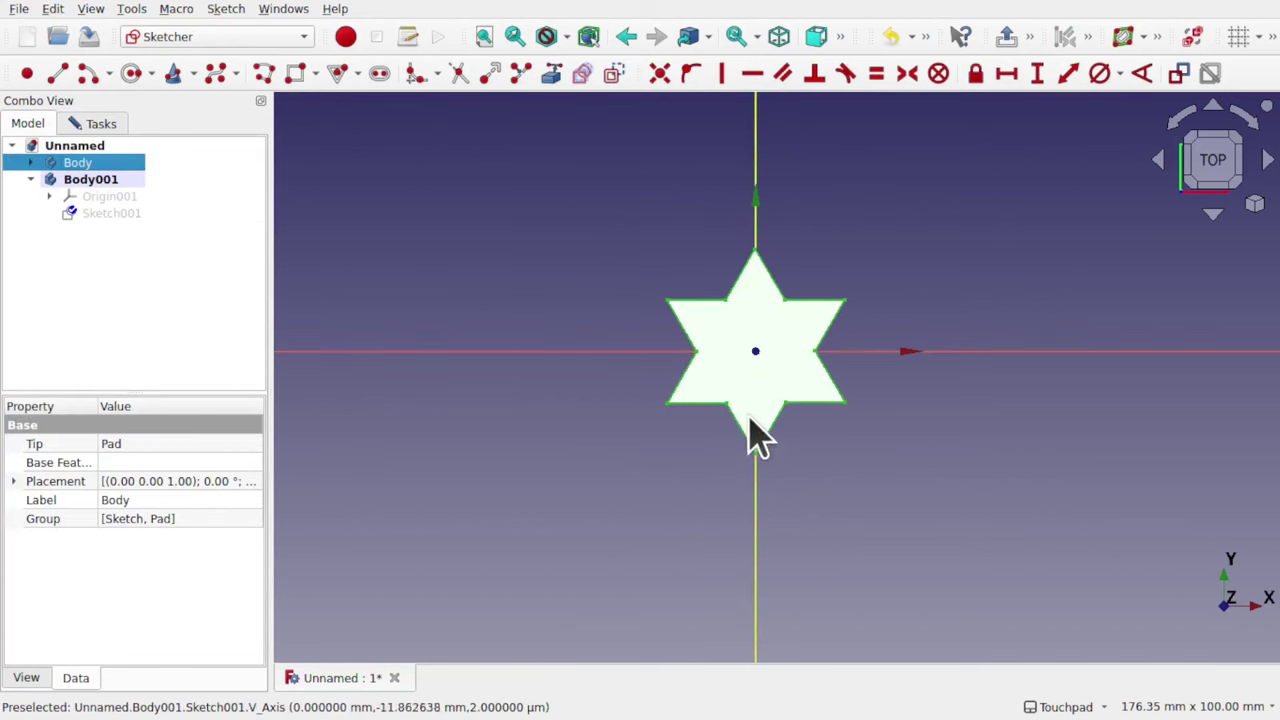
key(space)
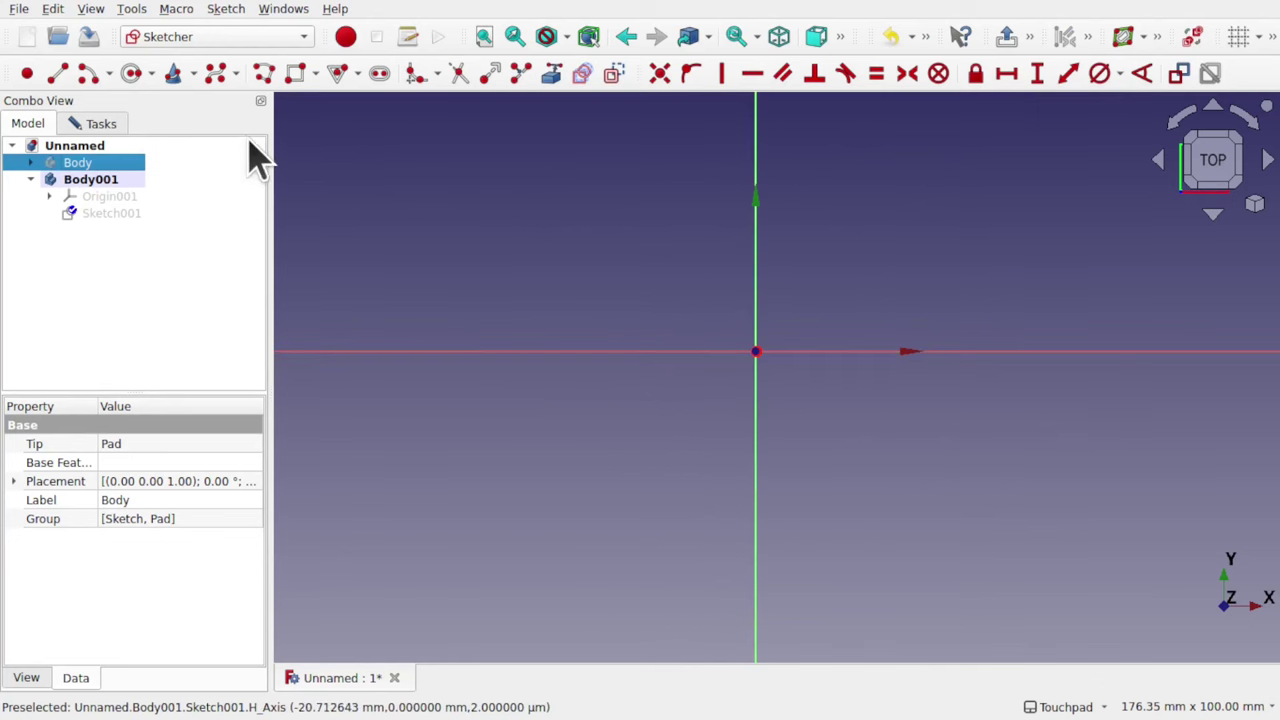
- Sketch an upright triangle centred on the vertical axis about 32 mm below the origin and compare it with the star body
click(338, 76)
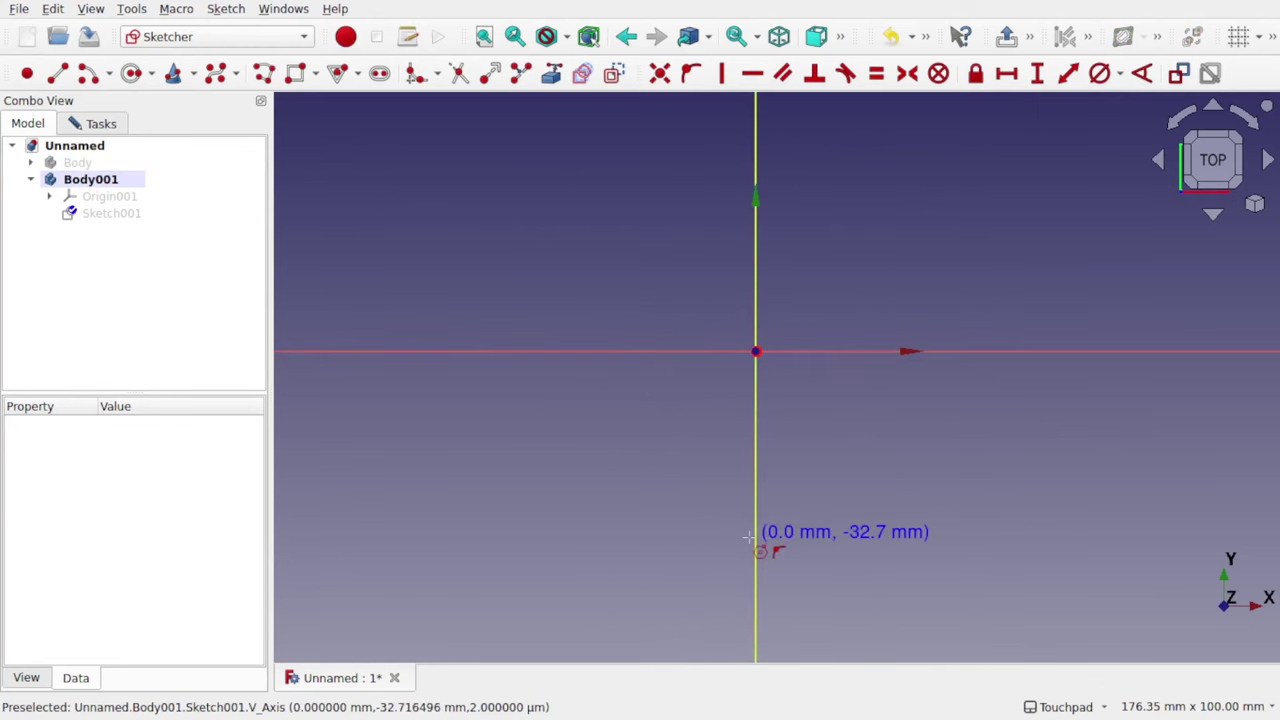
click(757, 530)
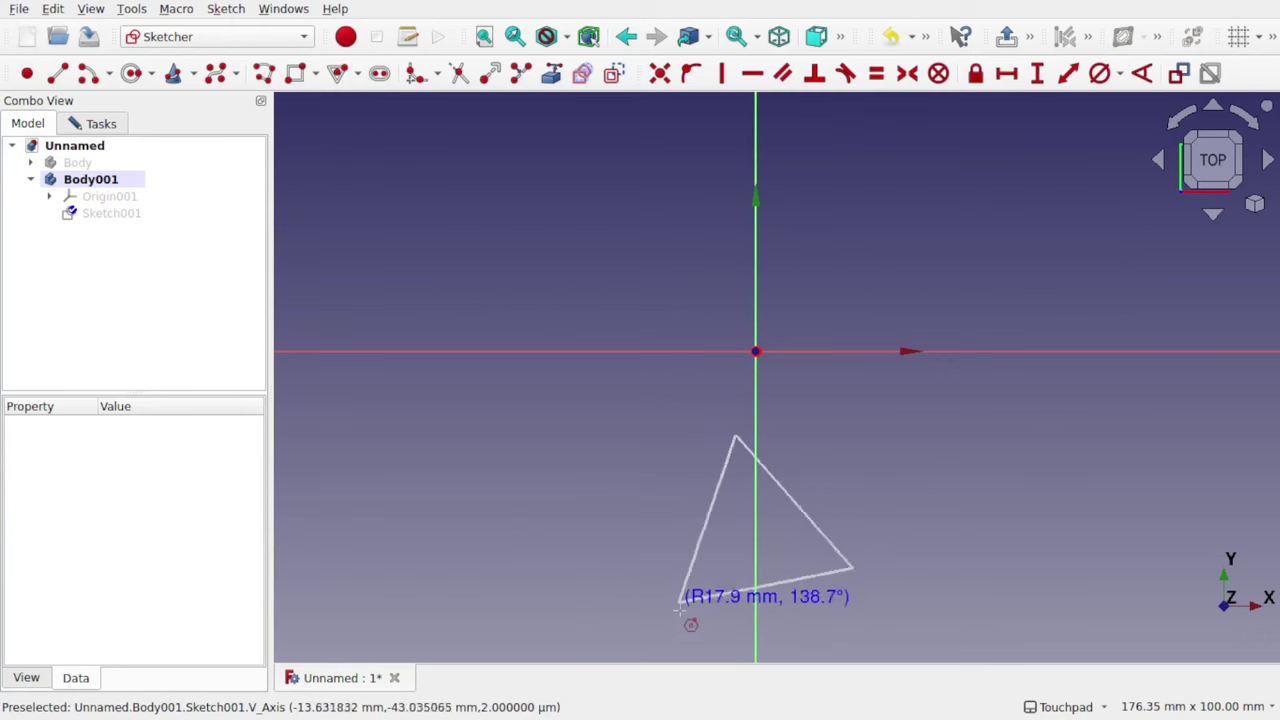
click(562, 645)
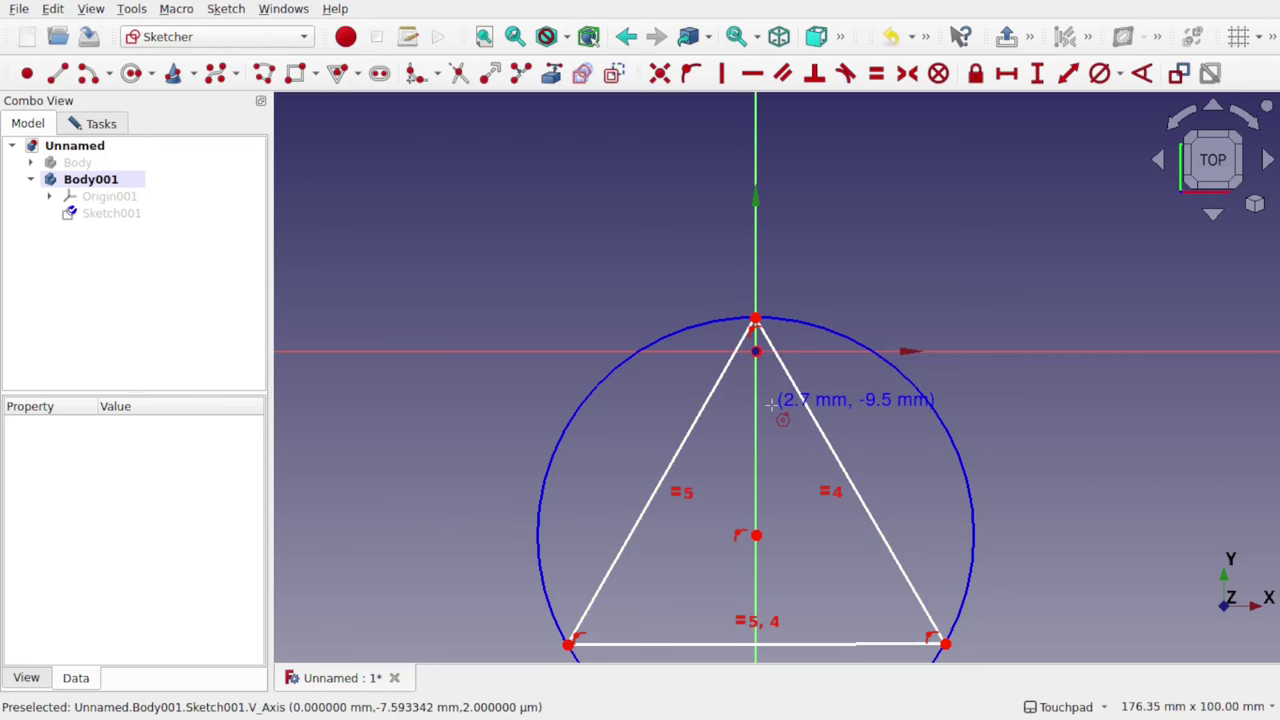
click(76, 164)
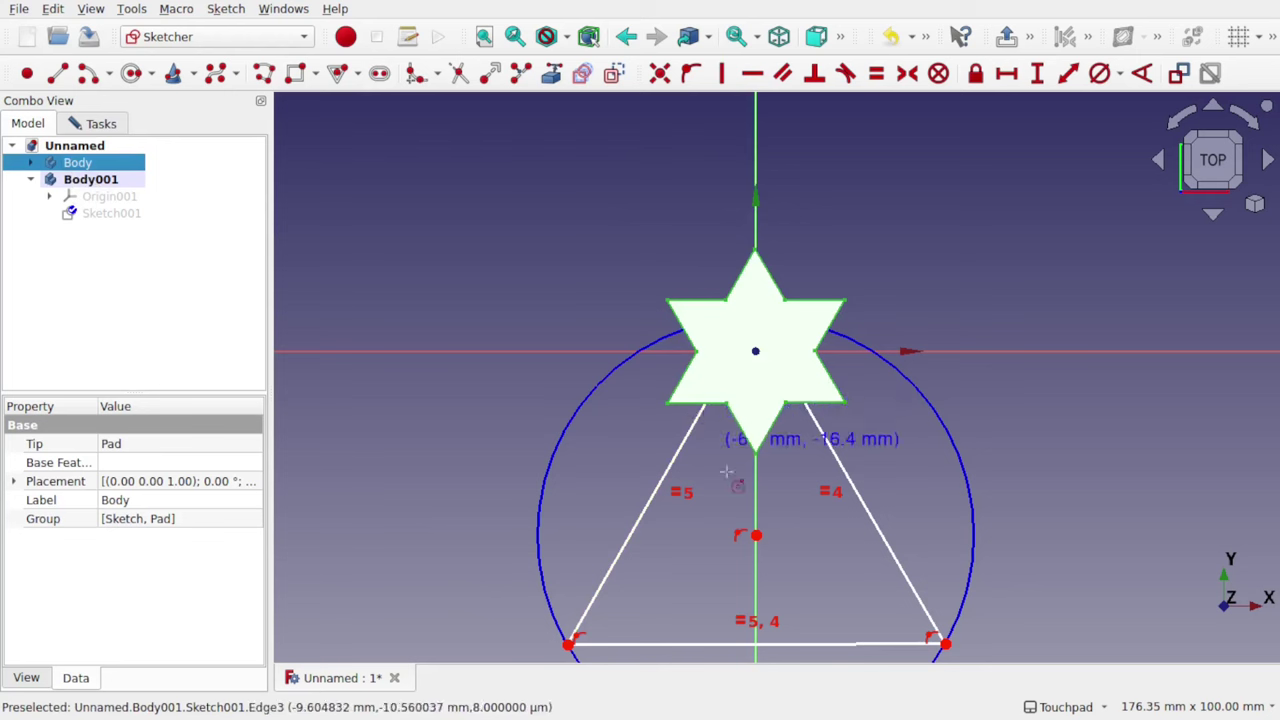
key(space)
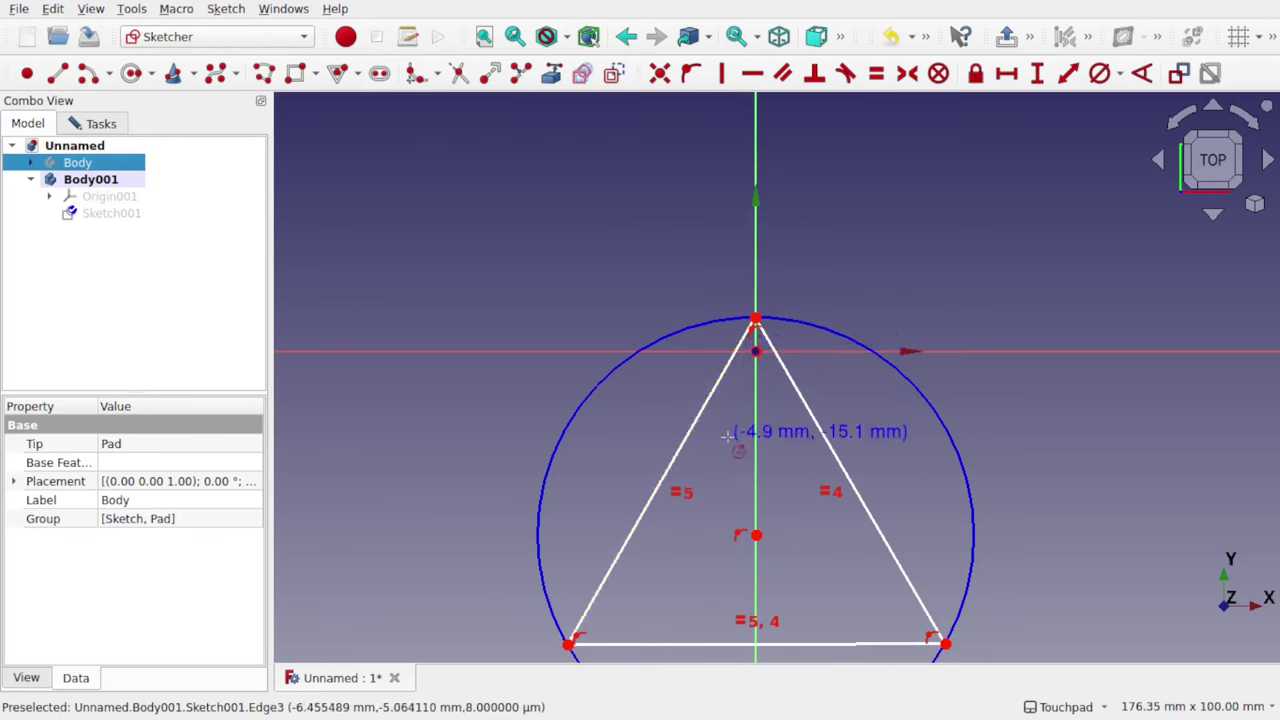
- Display the star body and reposition the triangle along the vertical axis so its apex sits behind the star's lower half
click(779, 510)
drag(756, 535, 766, 350)
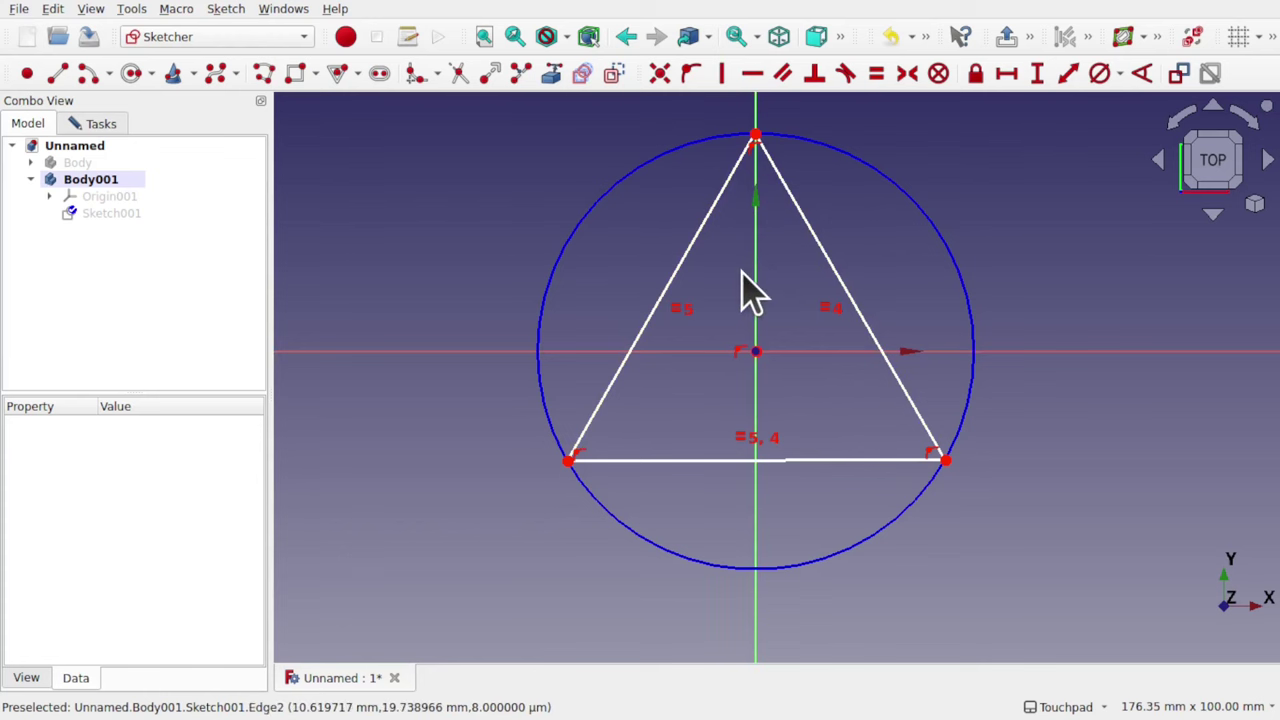
click(88, 164)
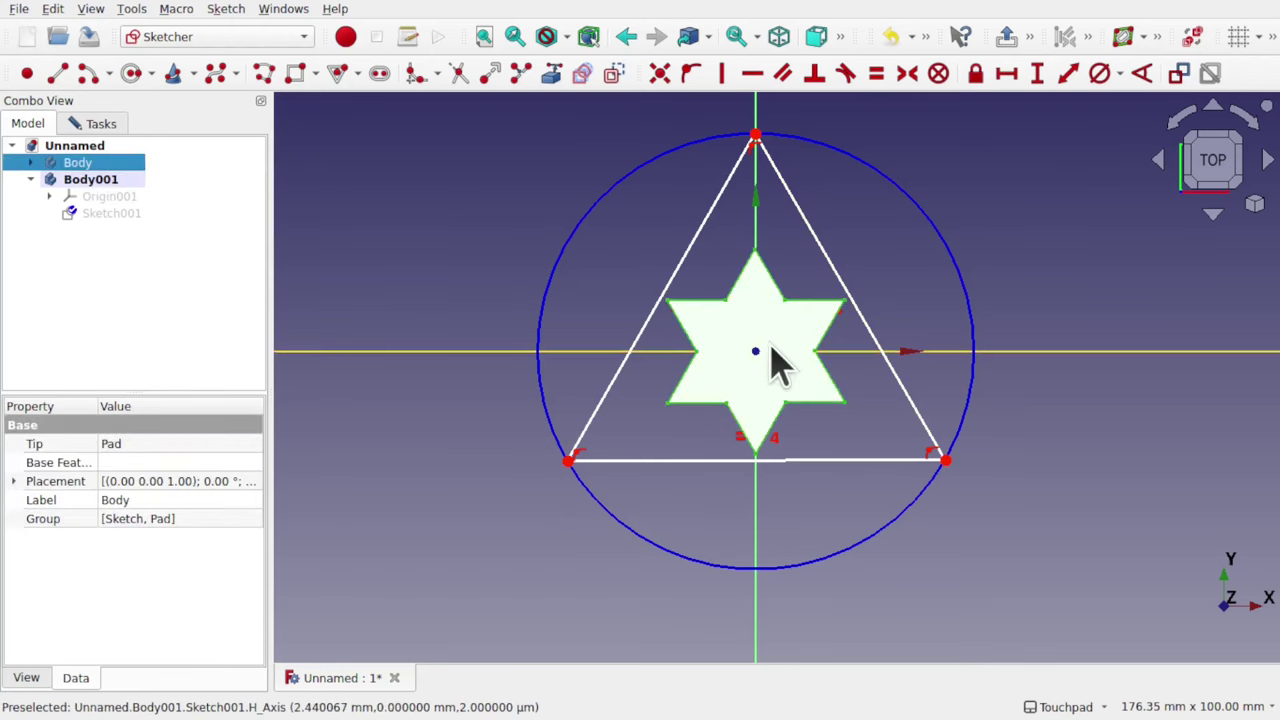
mouse_move(755, 352)
mouse_down()
mouse_move(775, 622)
mouse_move(778, 590)
mouse_up()
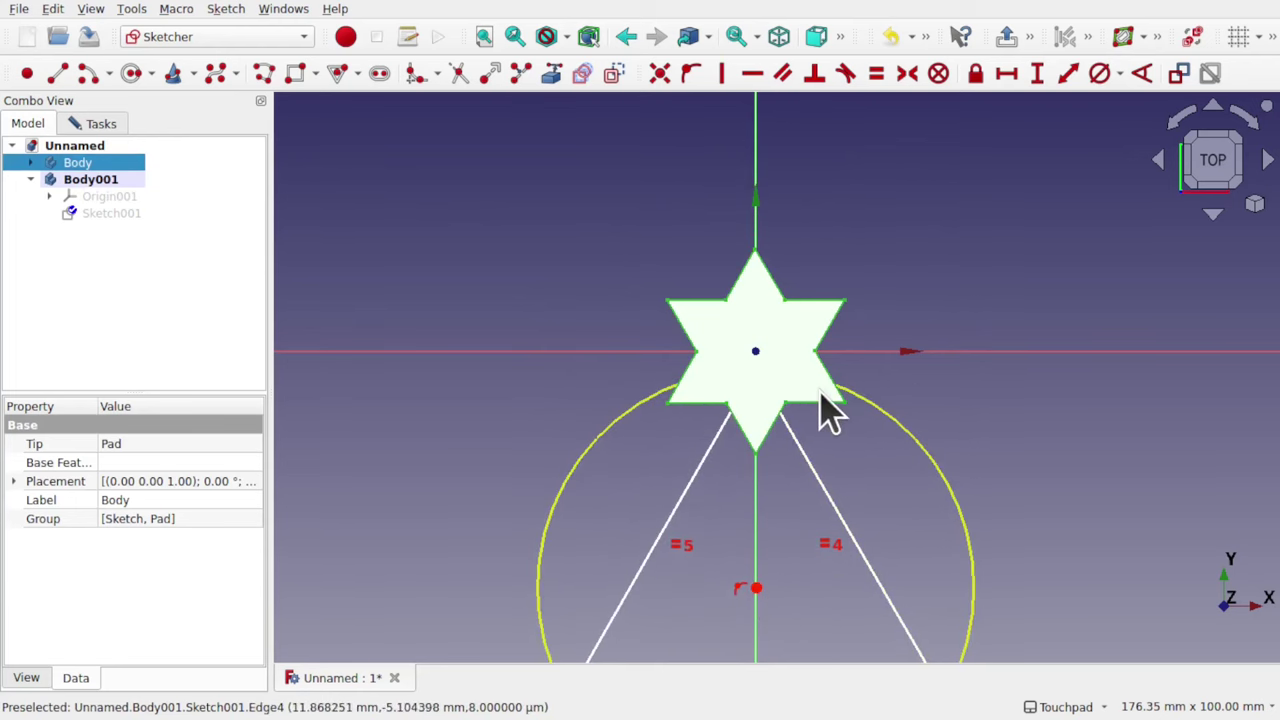
- Examine from several angles how the star body sits relative to the triangle sketch of the second body
click(914, 429)
alt+drag(914, 429, 772, 385)
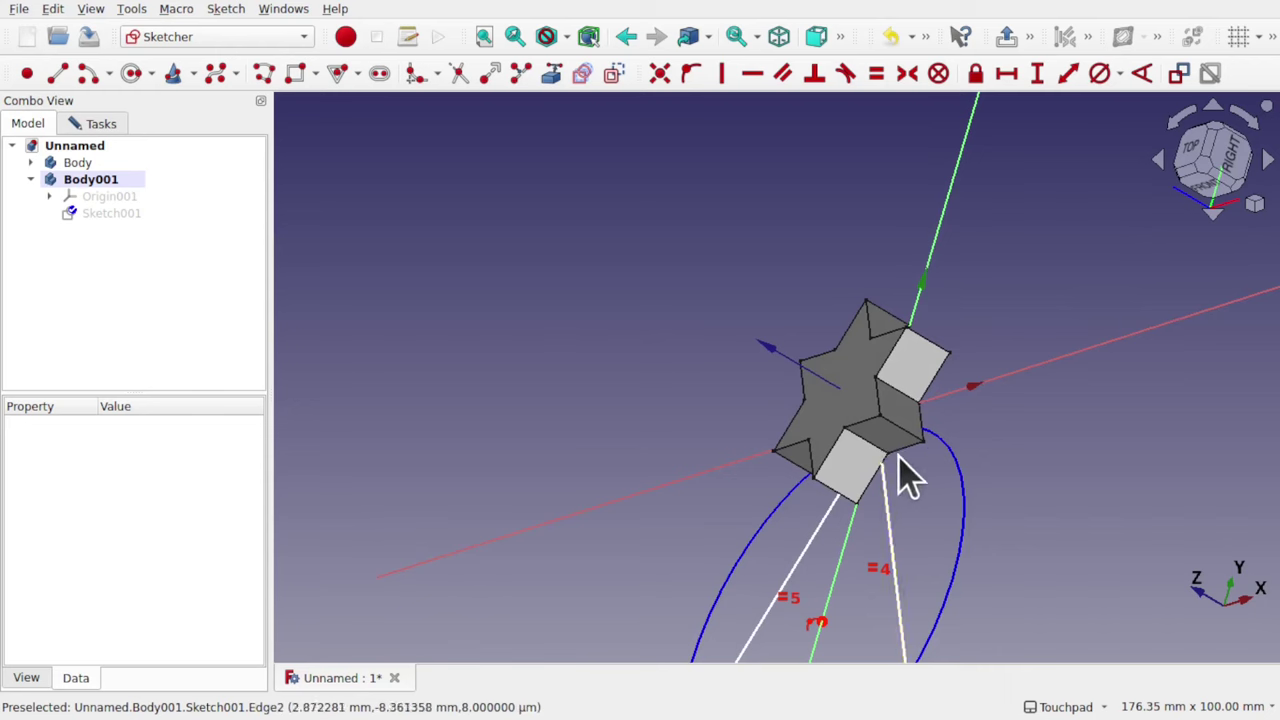
alt+drag(897, 427, 1062, 514)
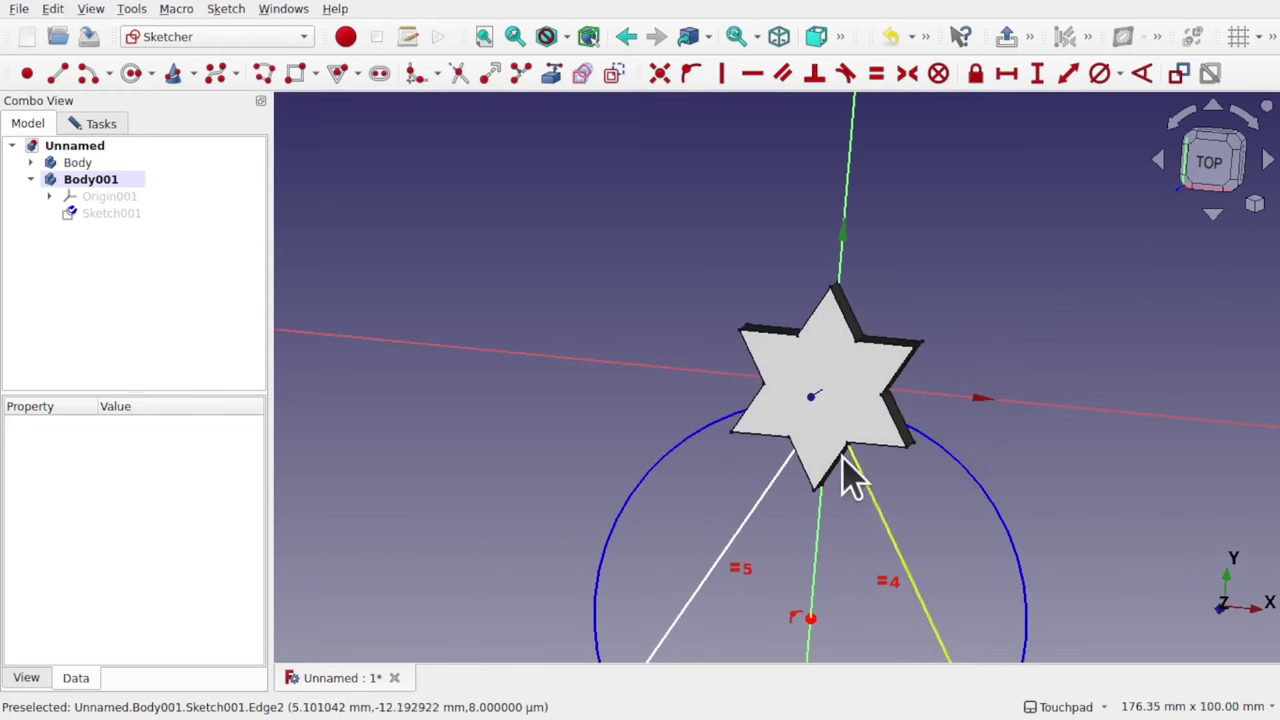
scroll(840, 498, down, 3)
scroll(840, 490, up, 1)
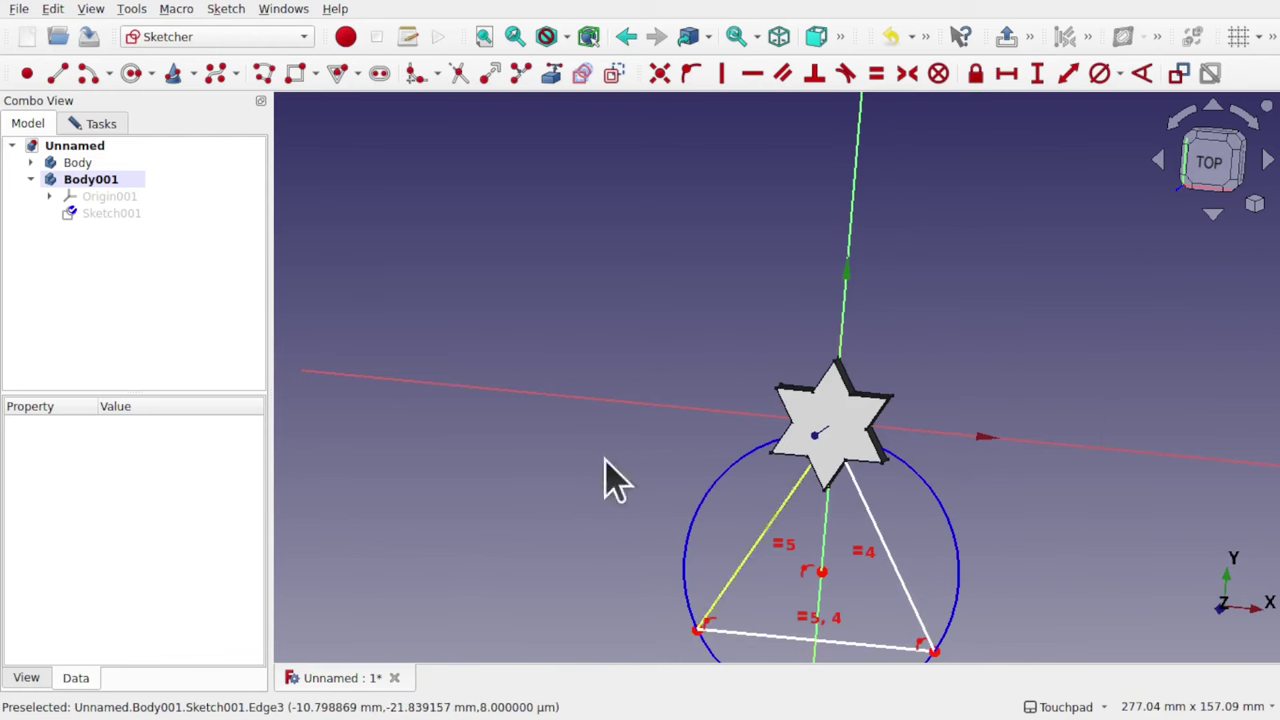
- Close the triangle sketch and delete both the star body and the second body from the document
click(88, 164)
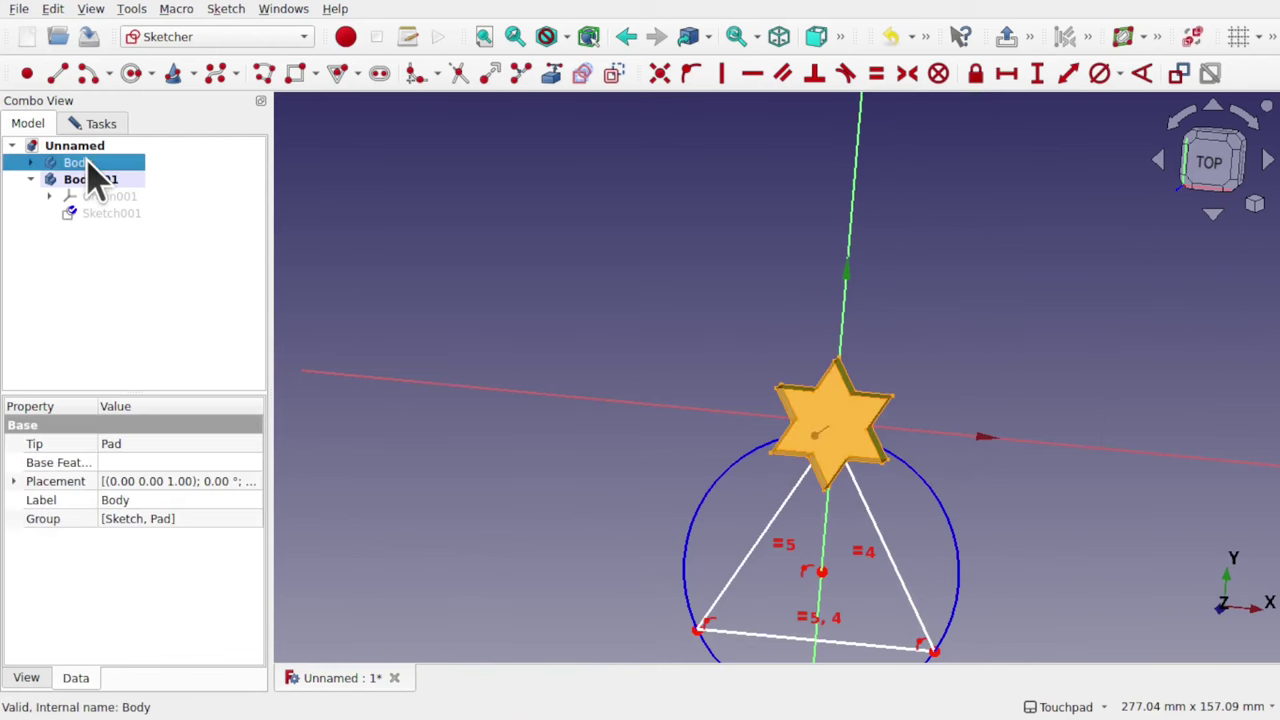
click(90, 124)
click(118, 157)
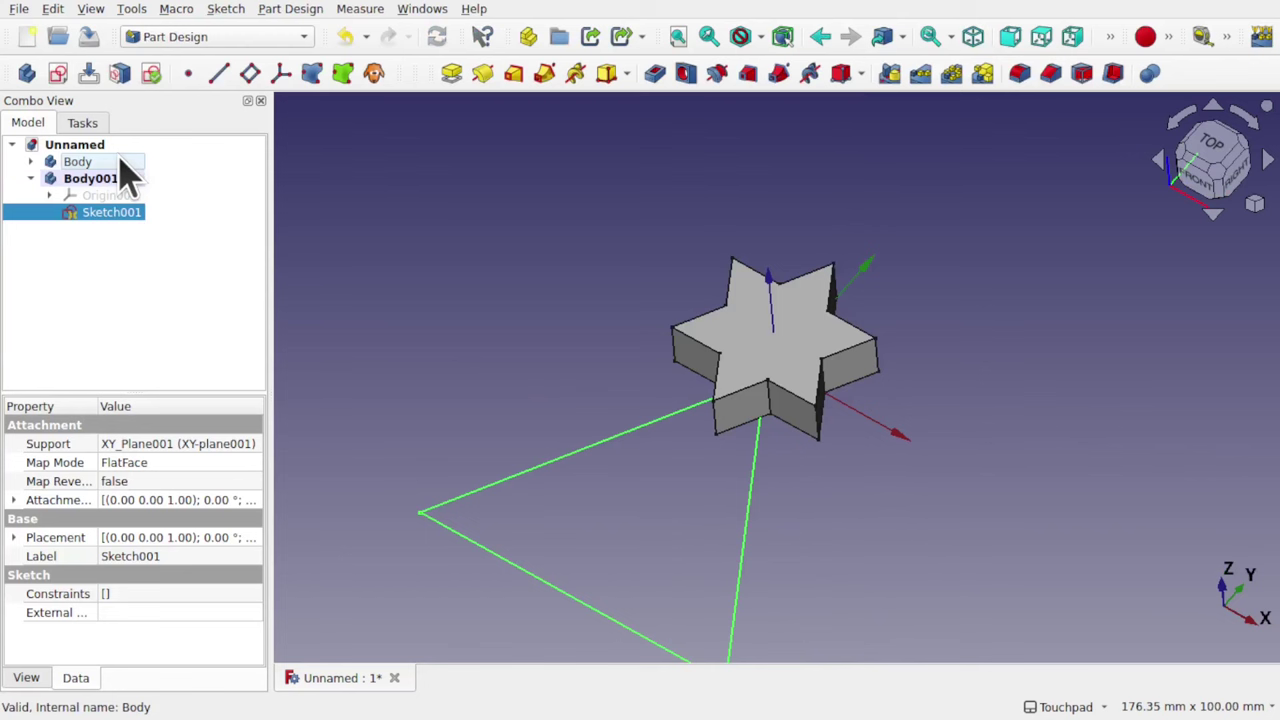
click(88, 163)
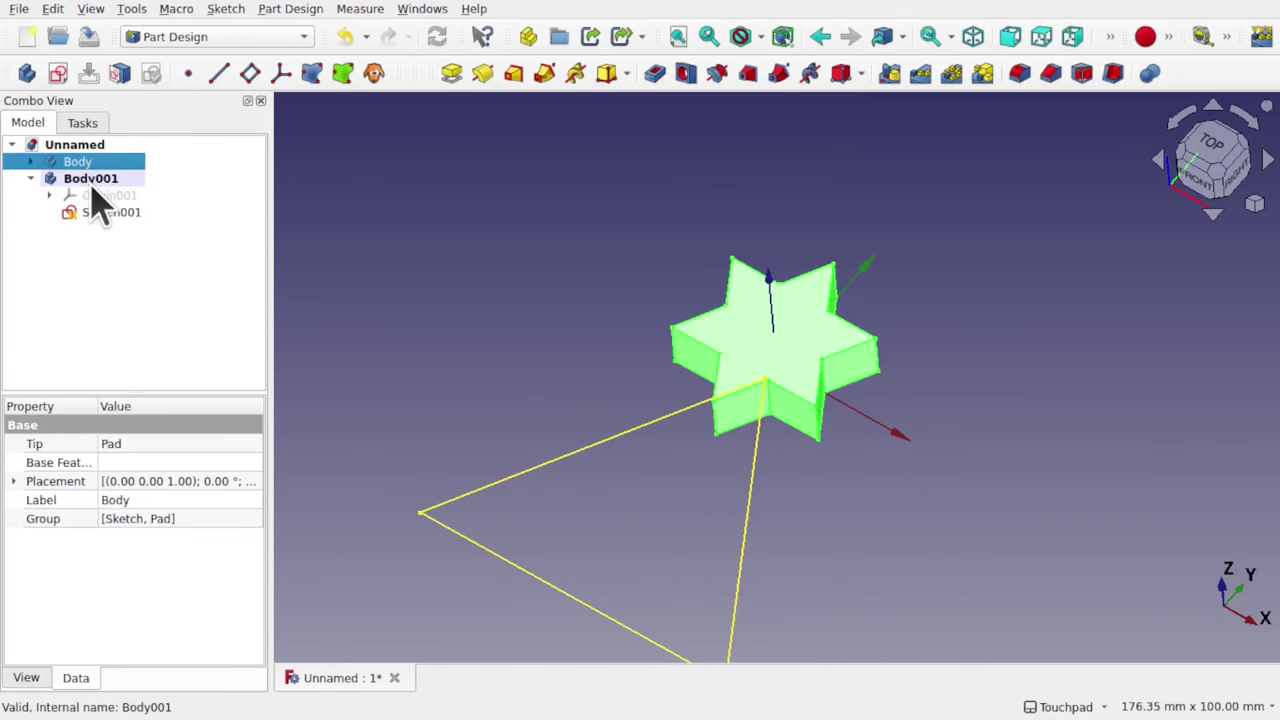
key(Delete)
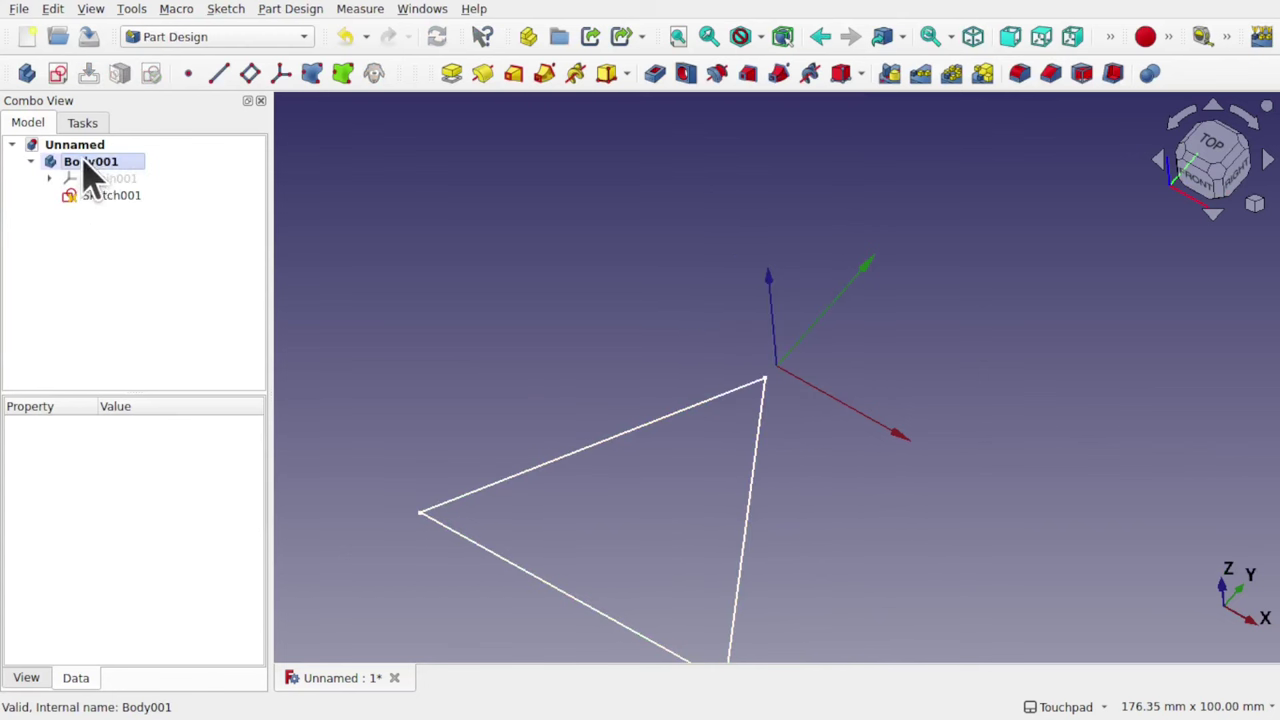
click(88, 165)
key(Delete)
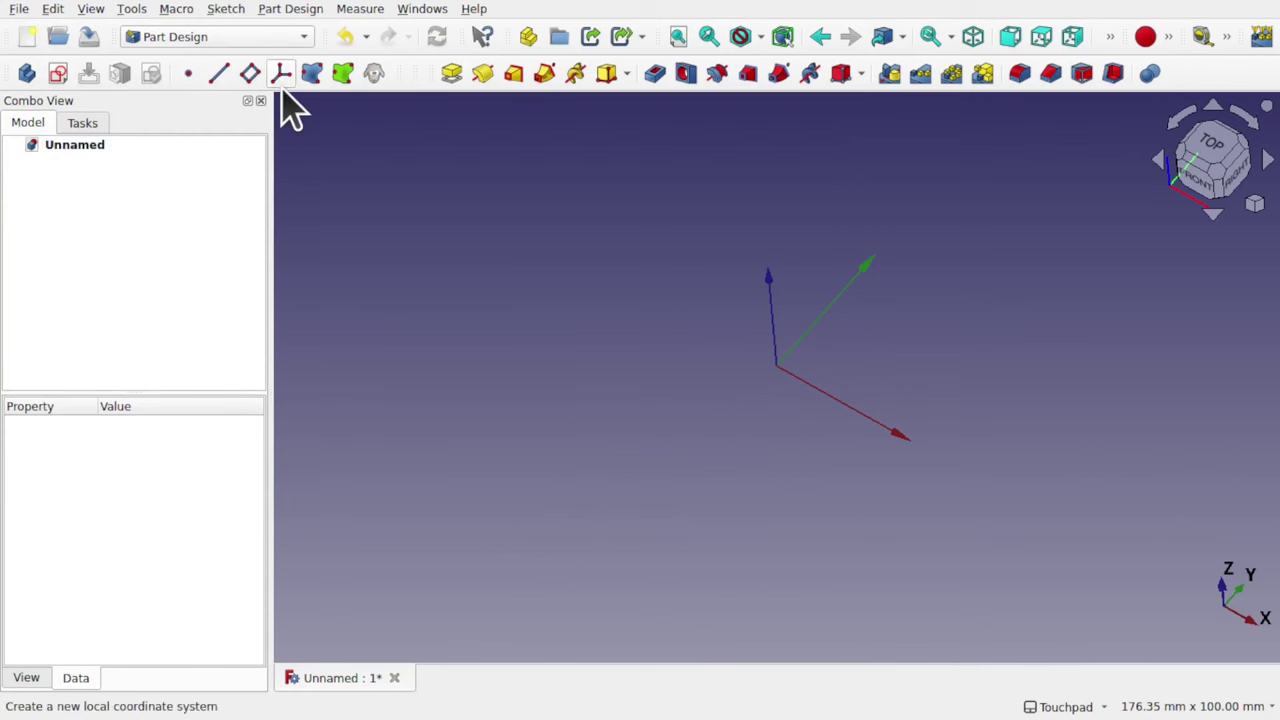
- Switch to the Sketcher workbench and create a standalone sketch on the XY plane with zero offset
click(211, 38)
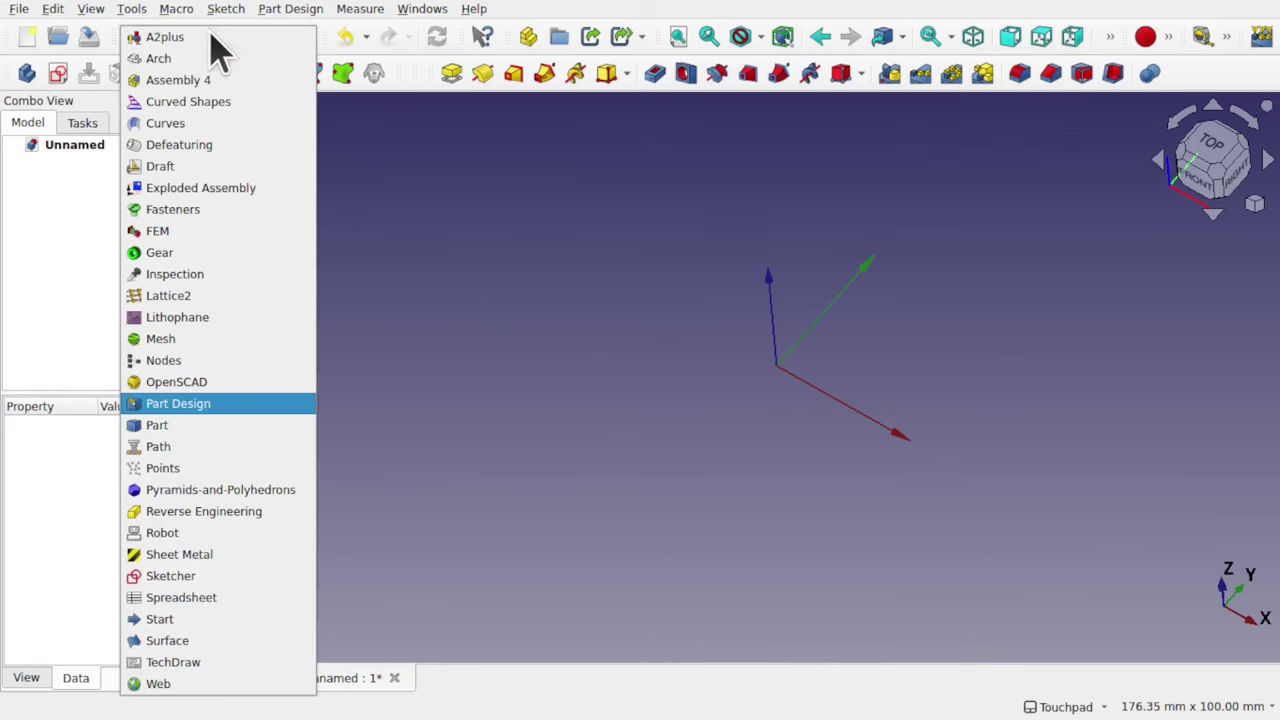
click(229, 578)
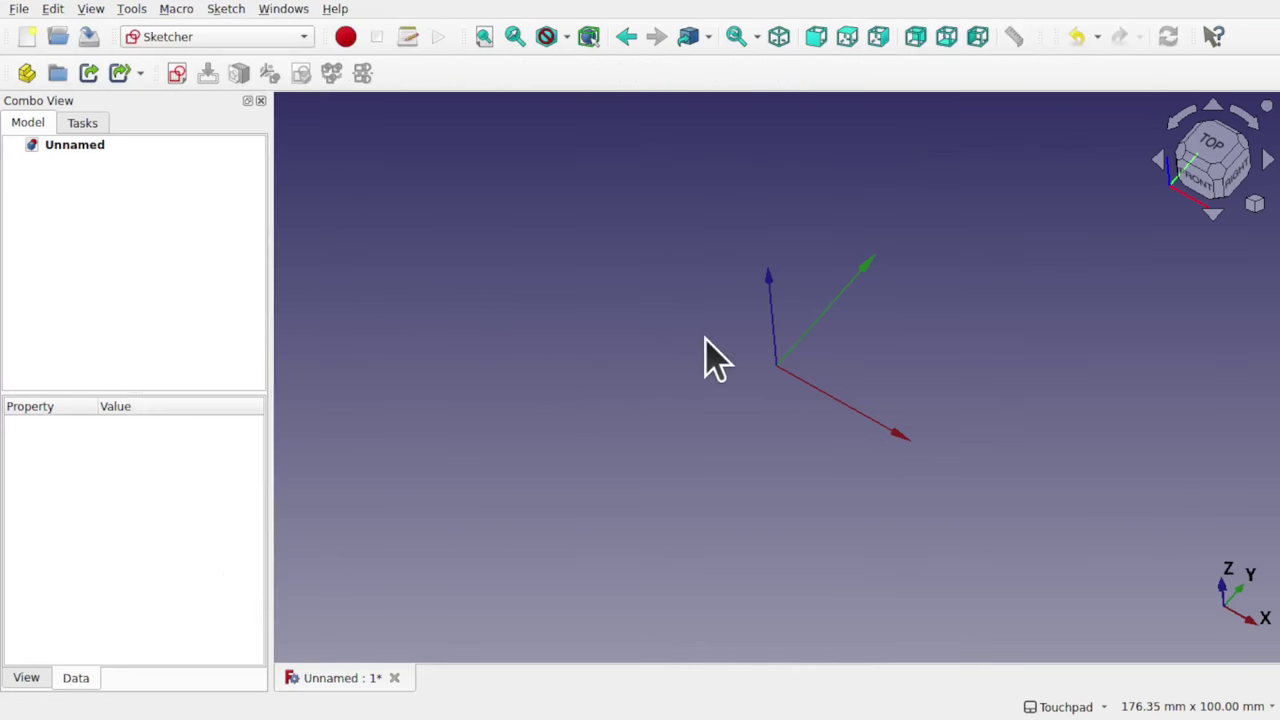
click(176, 80)
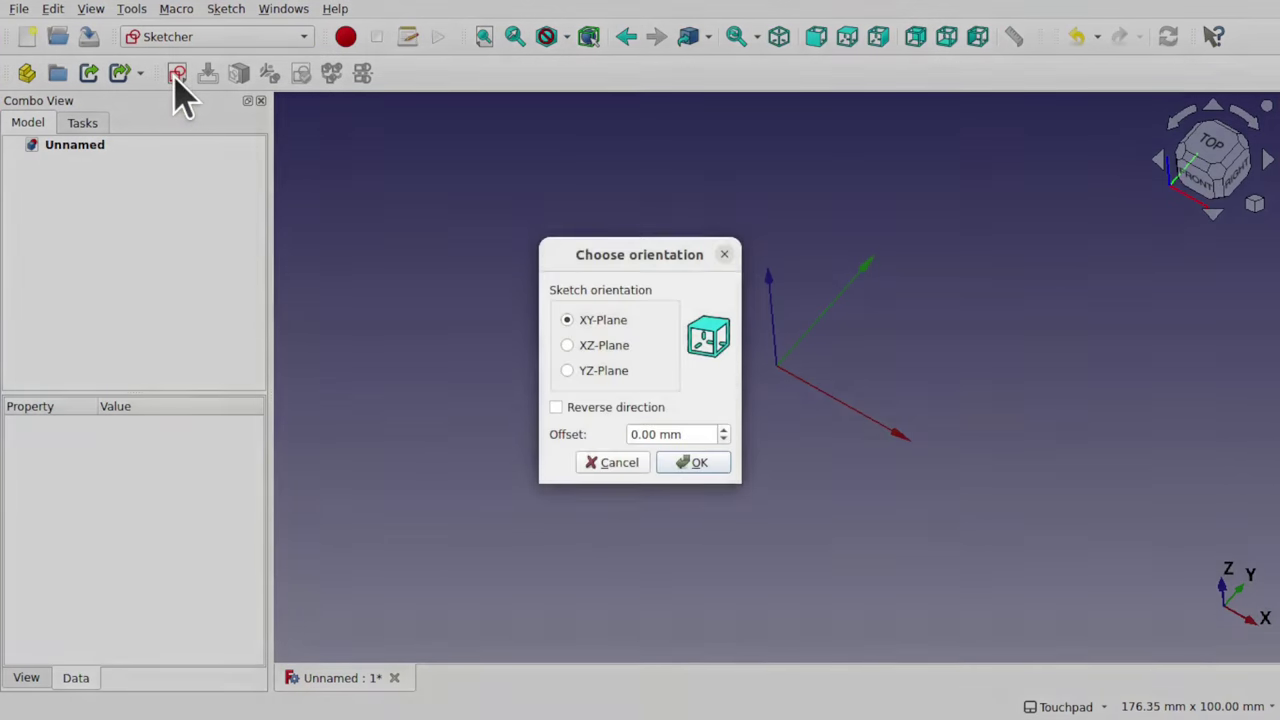
click(708, 468)
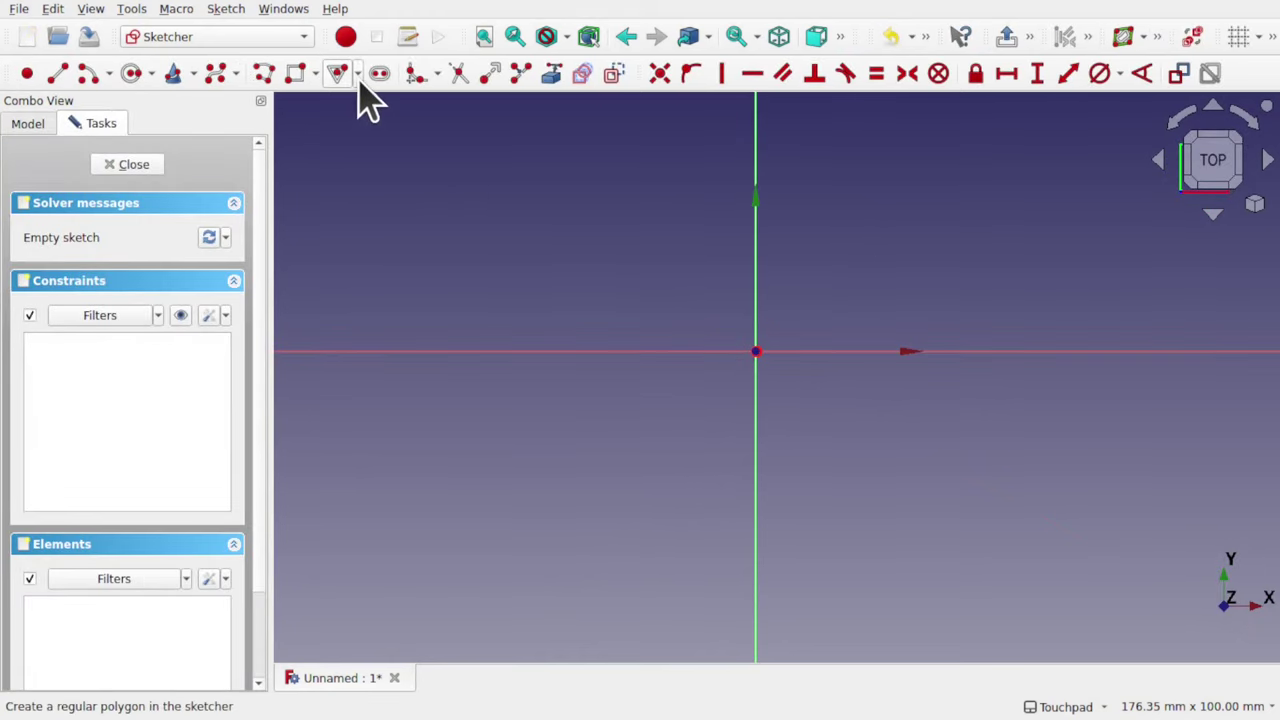
- Start an equilateral triangle with its centre at the origin
click(357, 74)
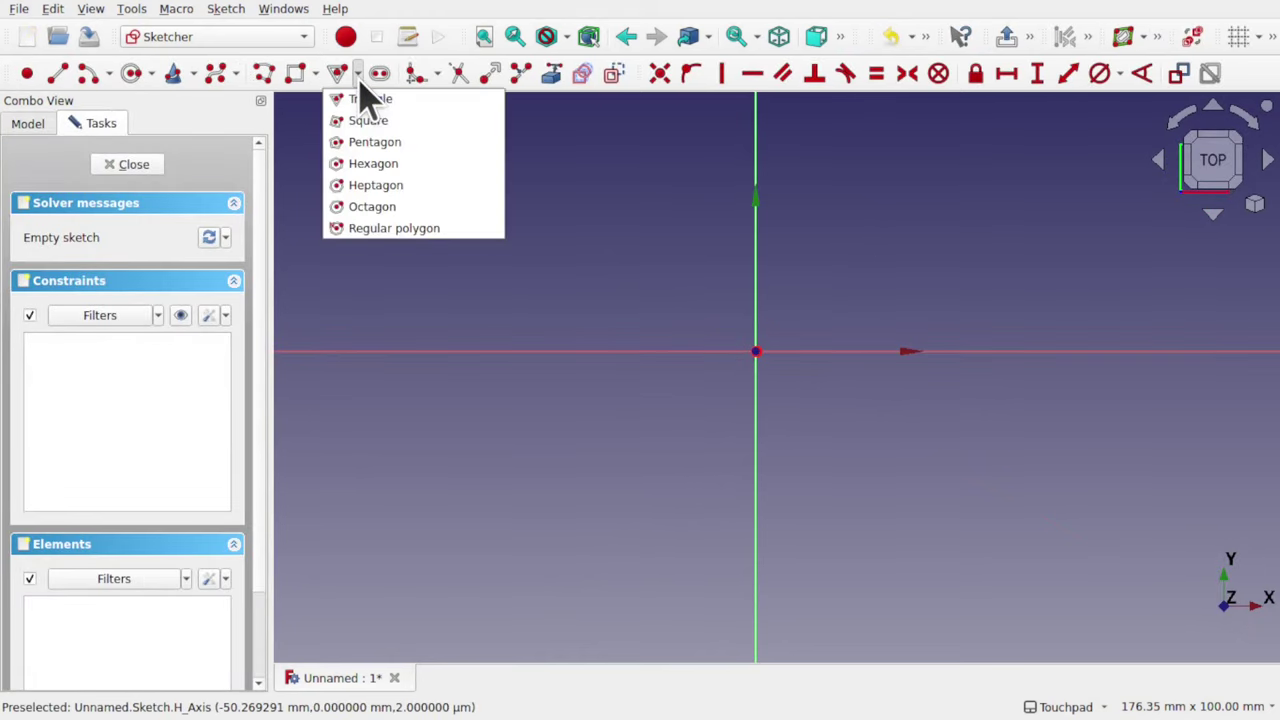
click(400, 165)
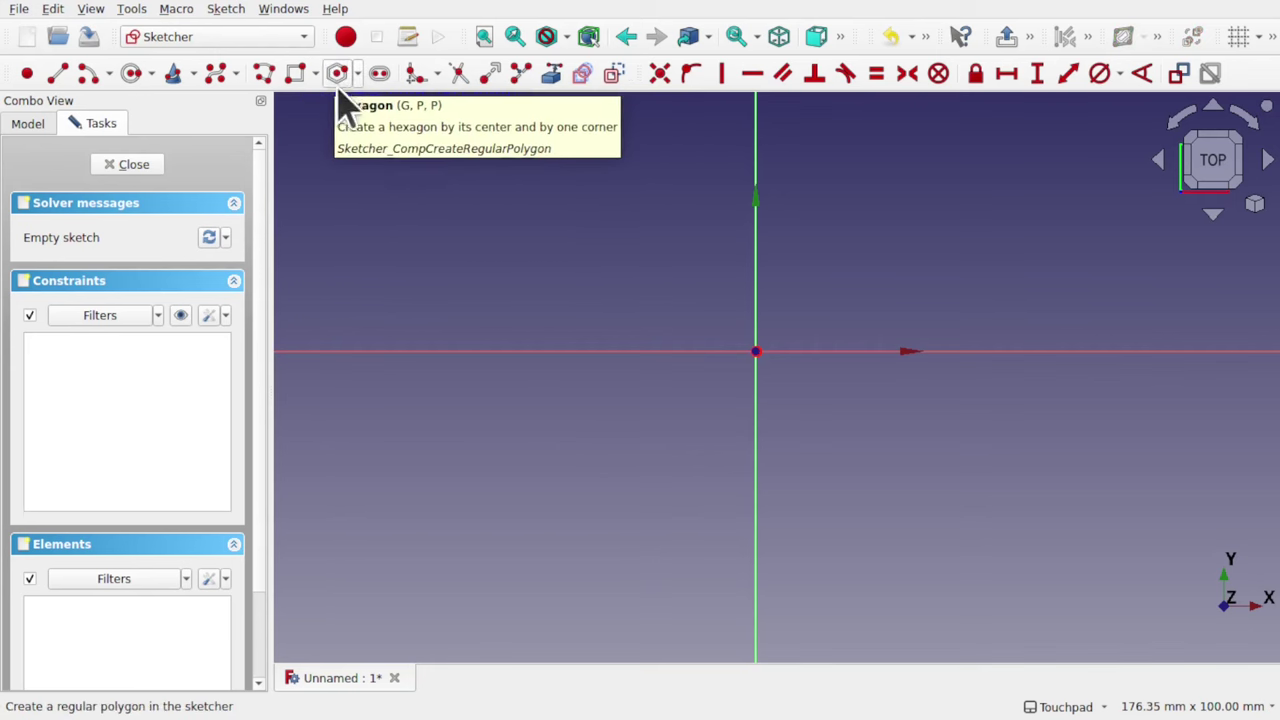
click(357, 74)
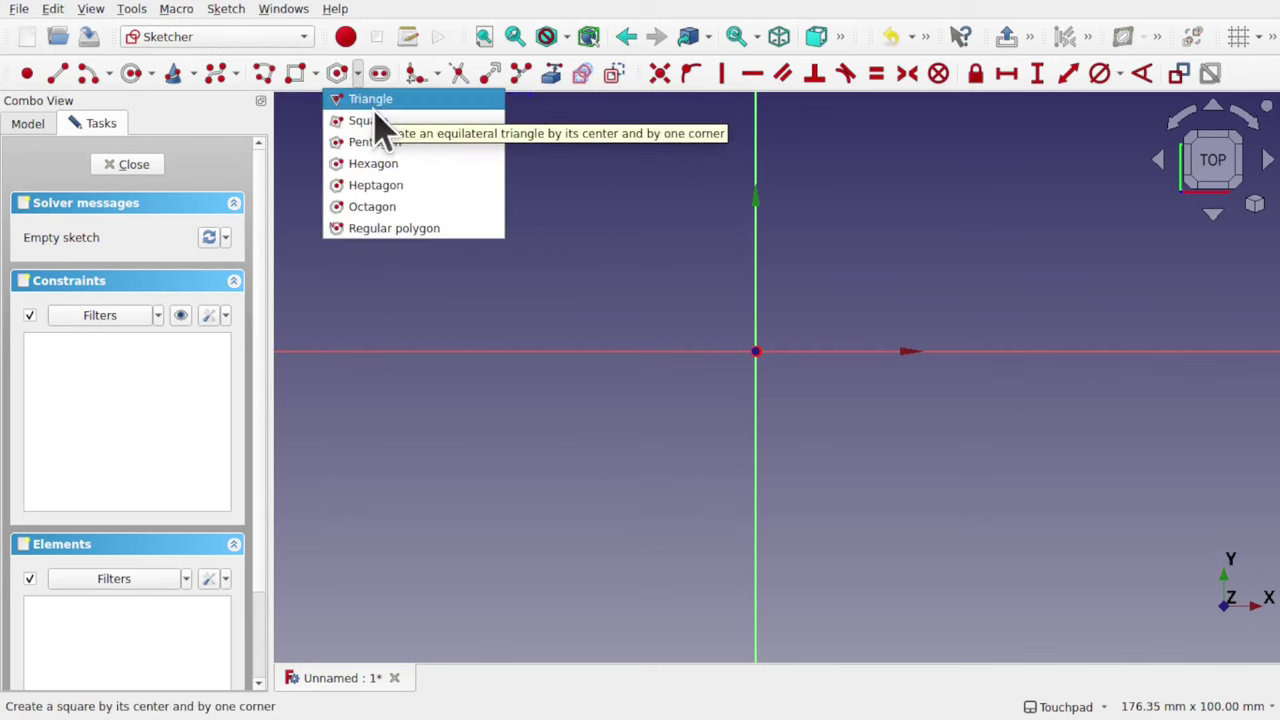
click(371, 99)
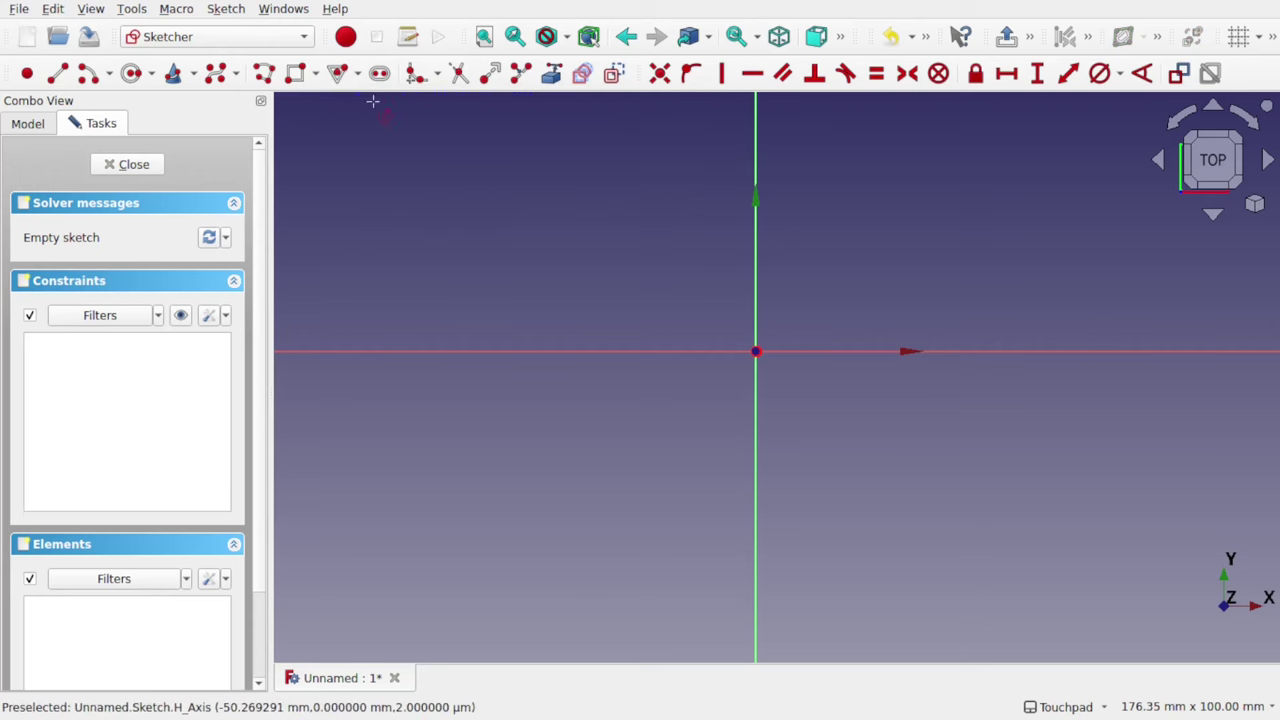
click(756, 351)
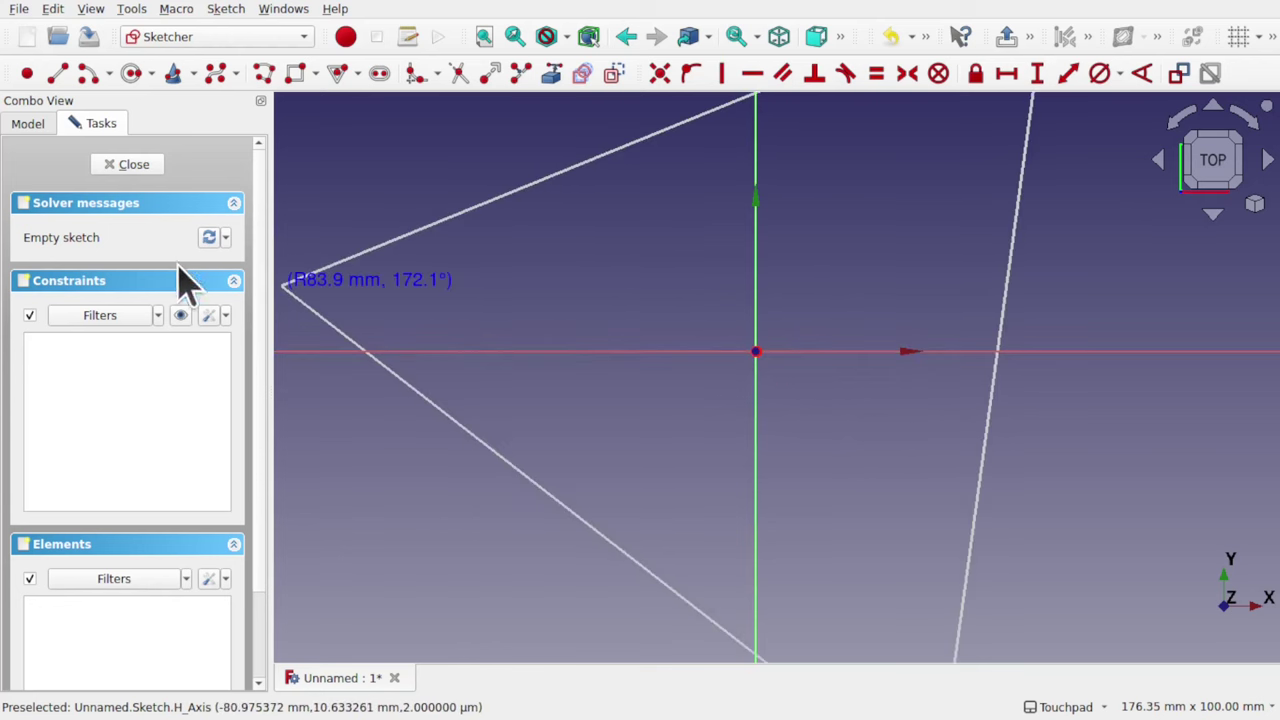
- Check that Auto constraints and Auto remove redundants are enabled in the sketch's constraint settings
click(78, 290)
click(88, 290)
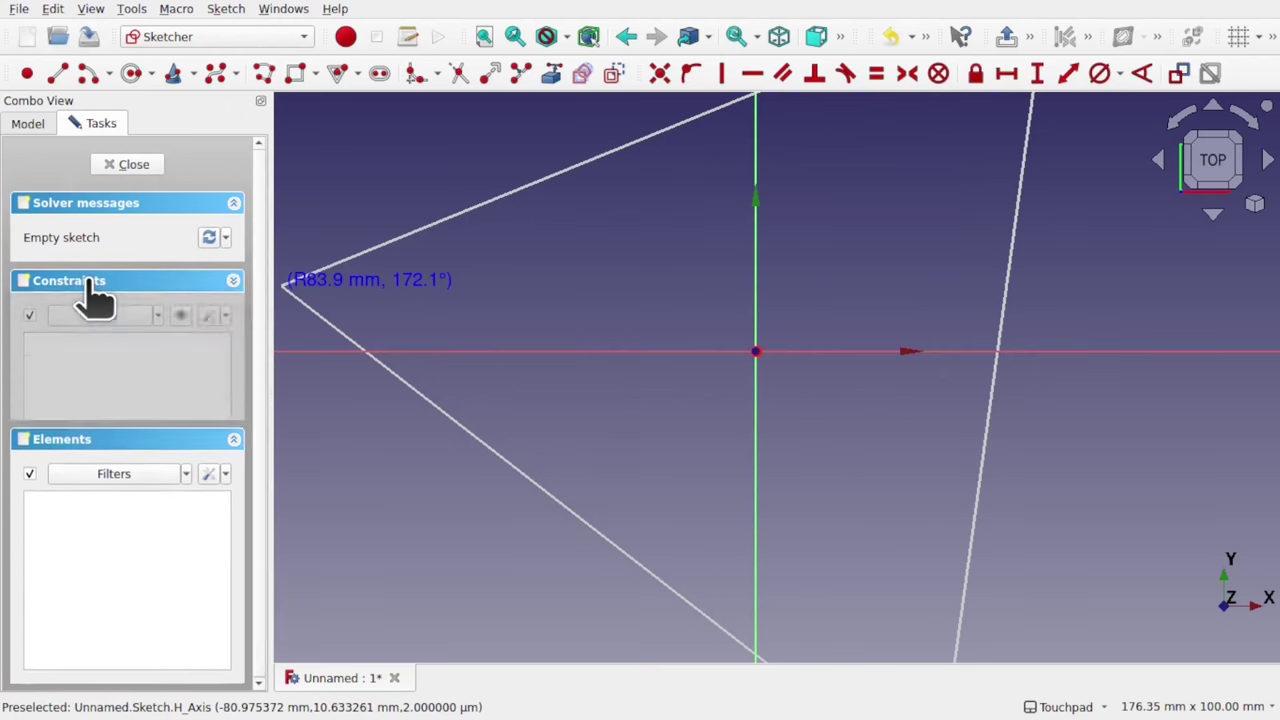
click(226, 316)
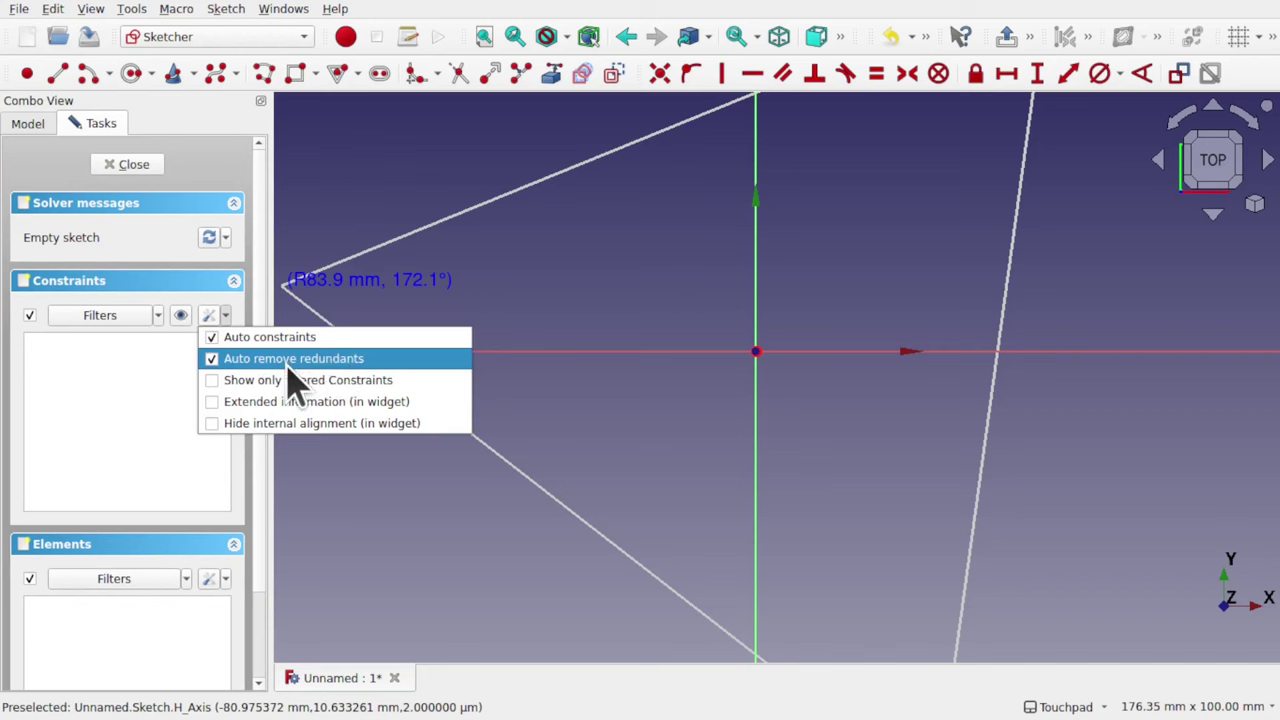
click(648, 308)
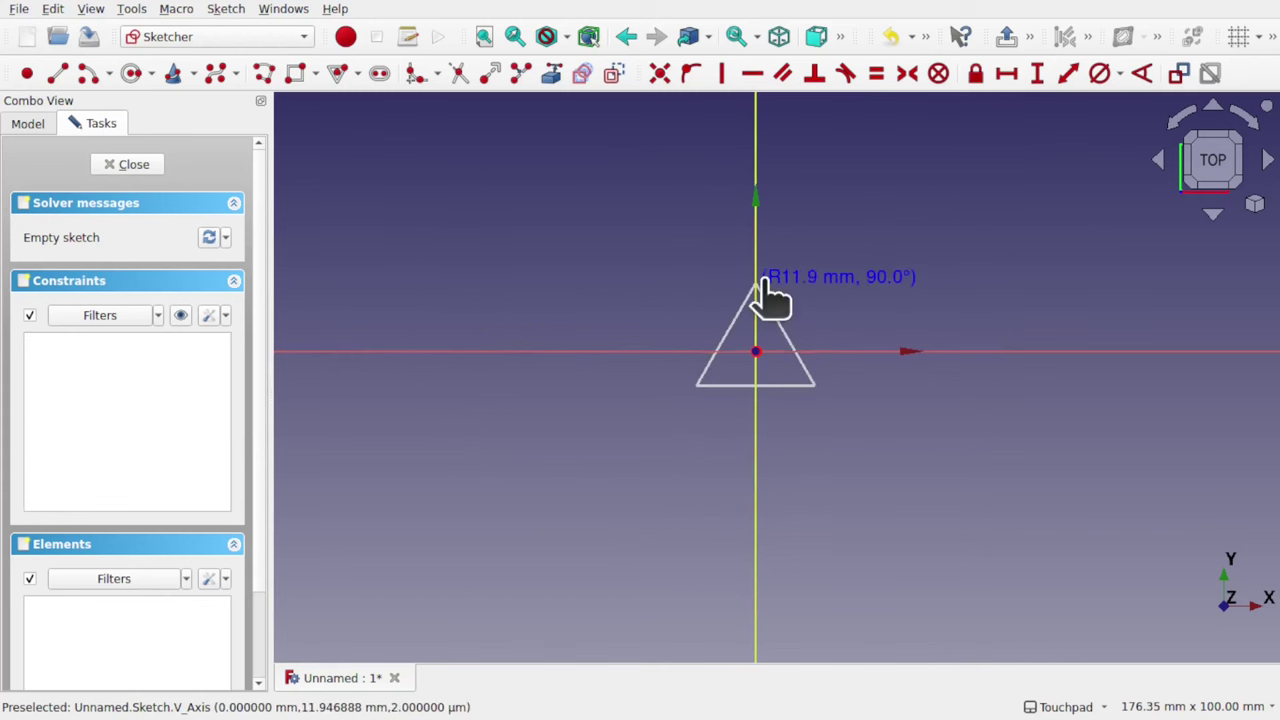
- Place the triangle's apex on the vertical axis above the origin and set its circumscribed circle's diameter to 20 mm
click(757, 285)
scroll(740, 340, up, 5)
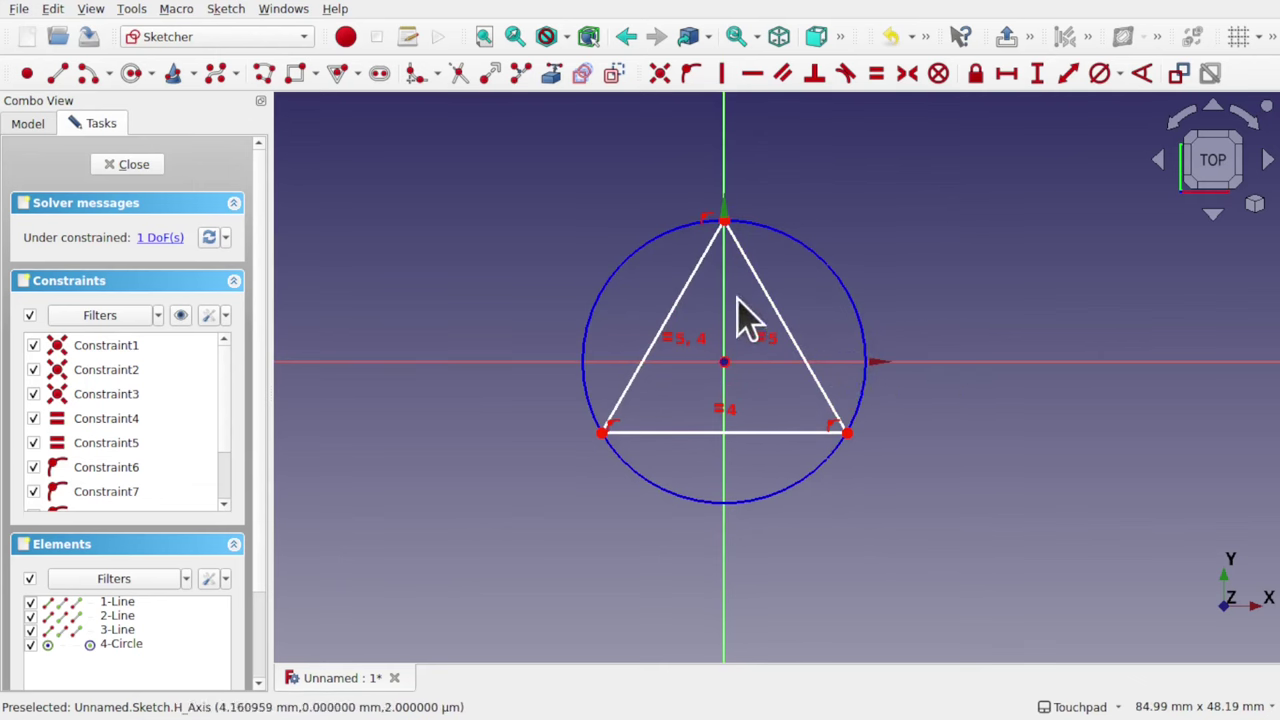
click(837, 280)
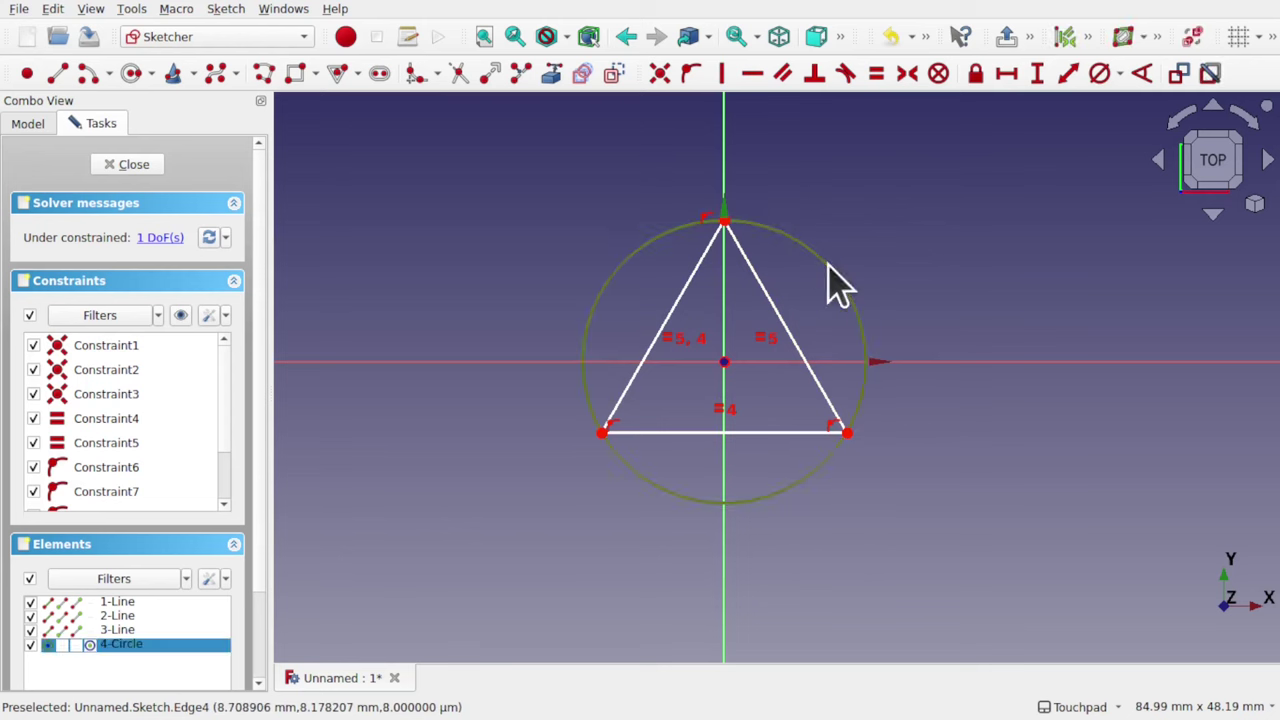
click(1100, 84)
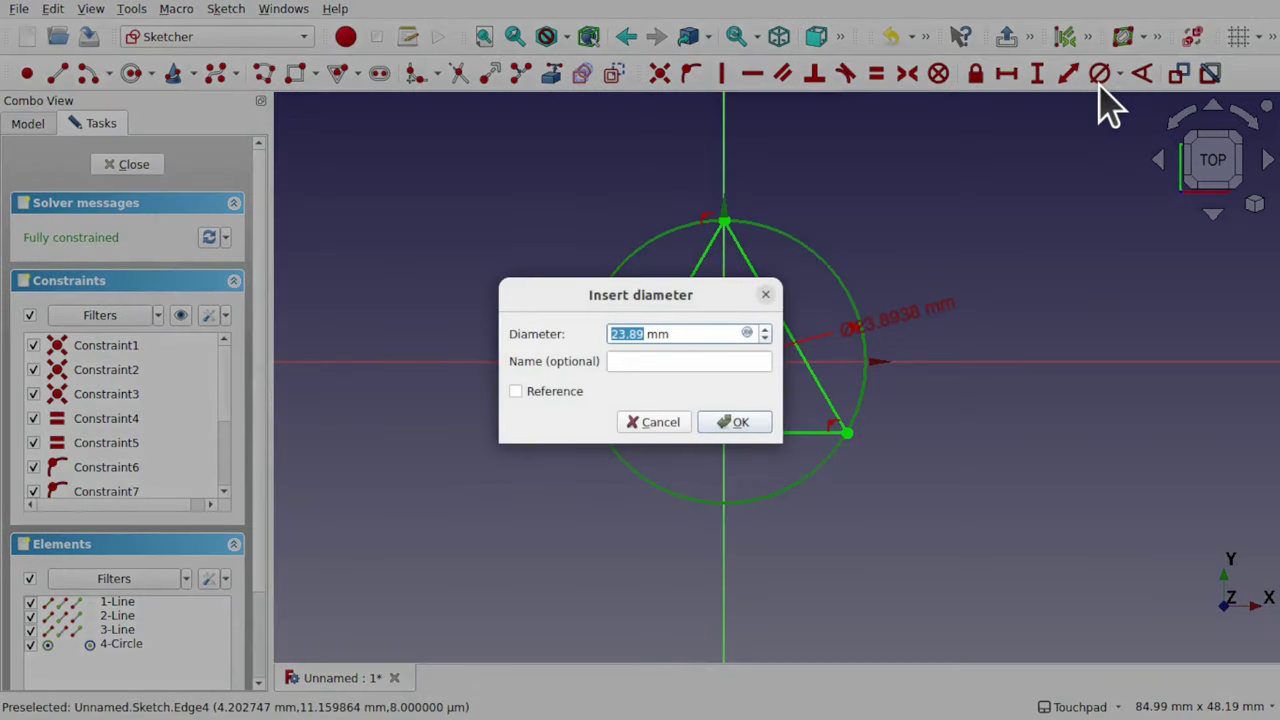
key(Return)
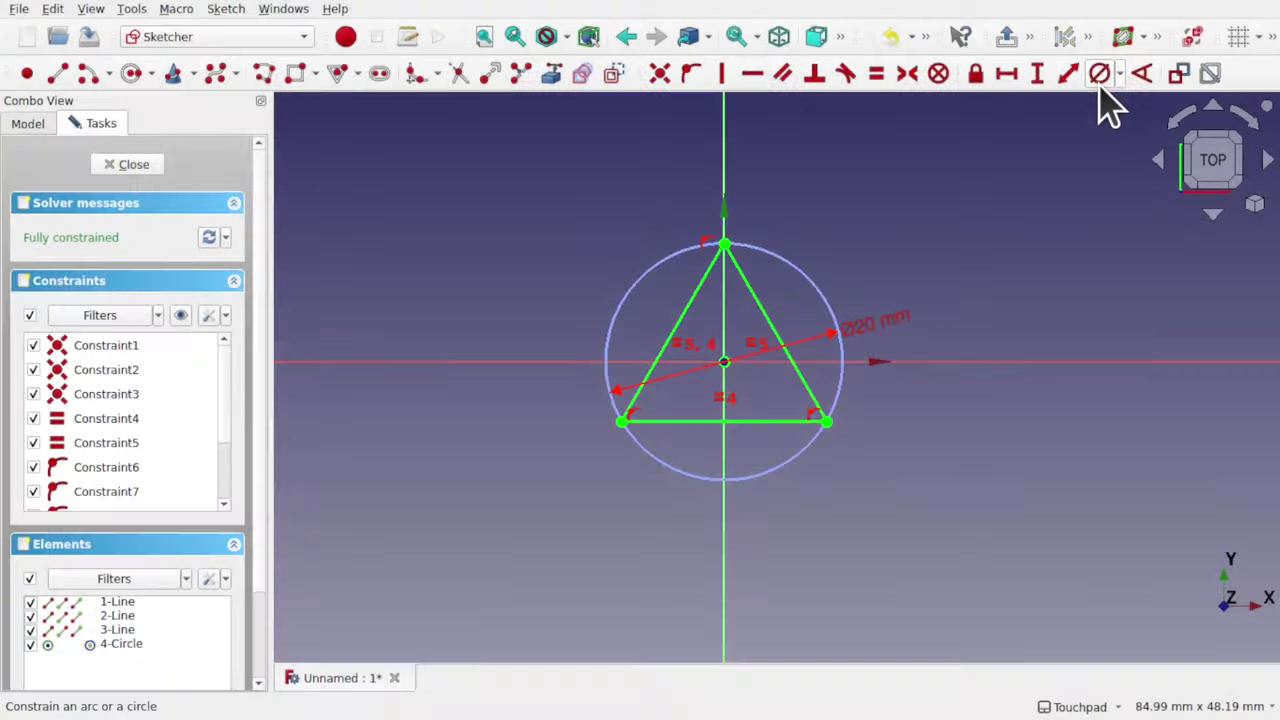
- Look through the available mouse navigation styles and check which one is active
click(1045, 707)
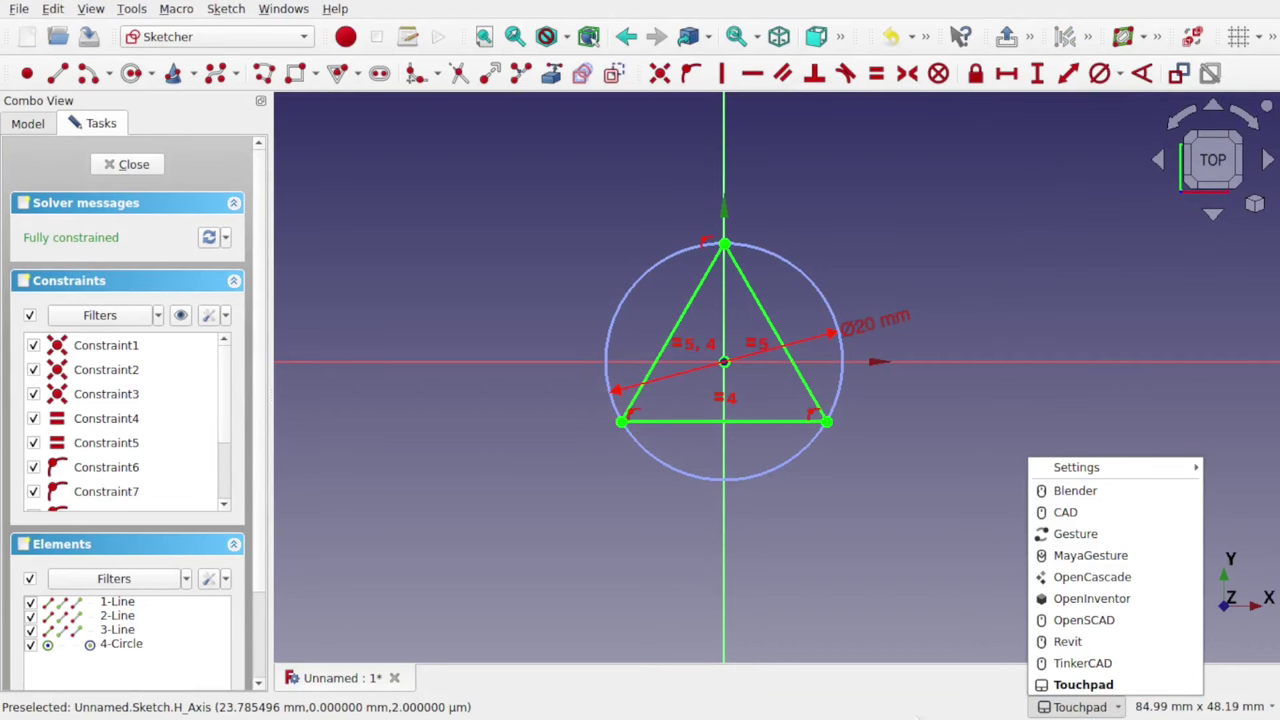
click(940, 714)
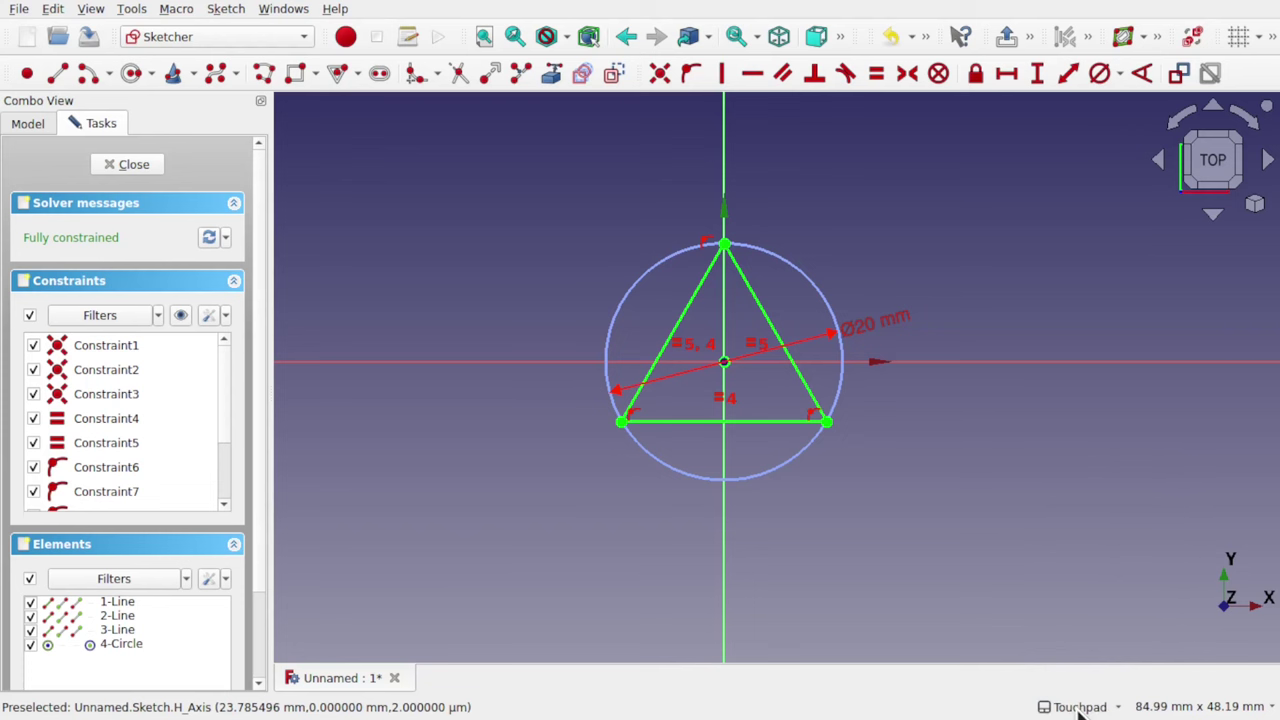
mouse_move(1079, 711)
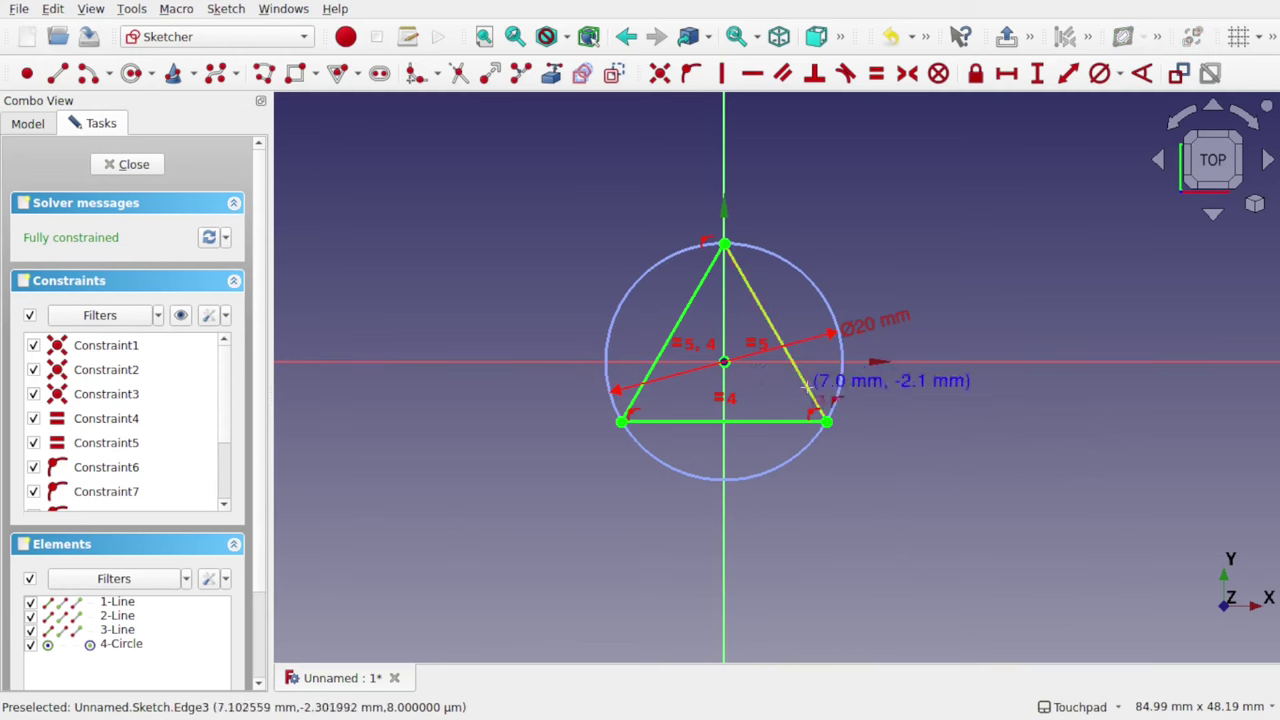
- Sketch an inverted triangle centred at the origin with its lower vertex on the vertical axis, about 11.6 mm below
click(724, 362)
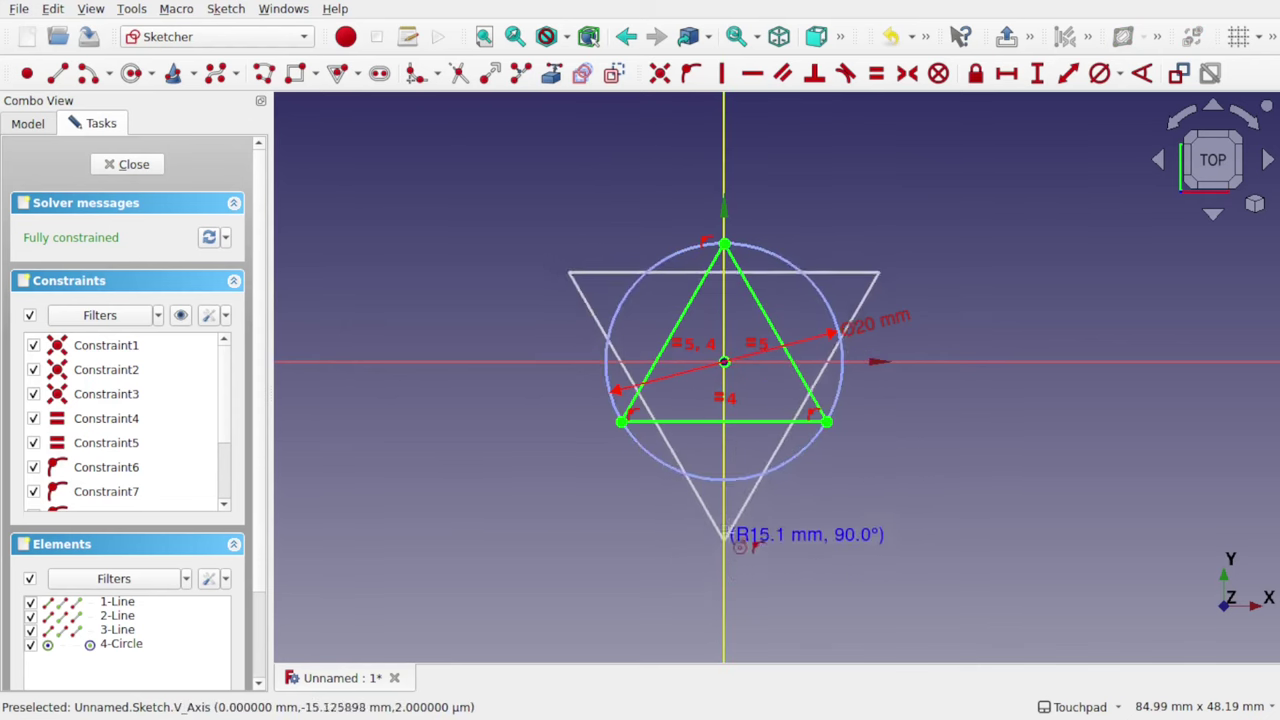
click(728, 500)
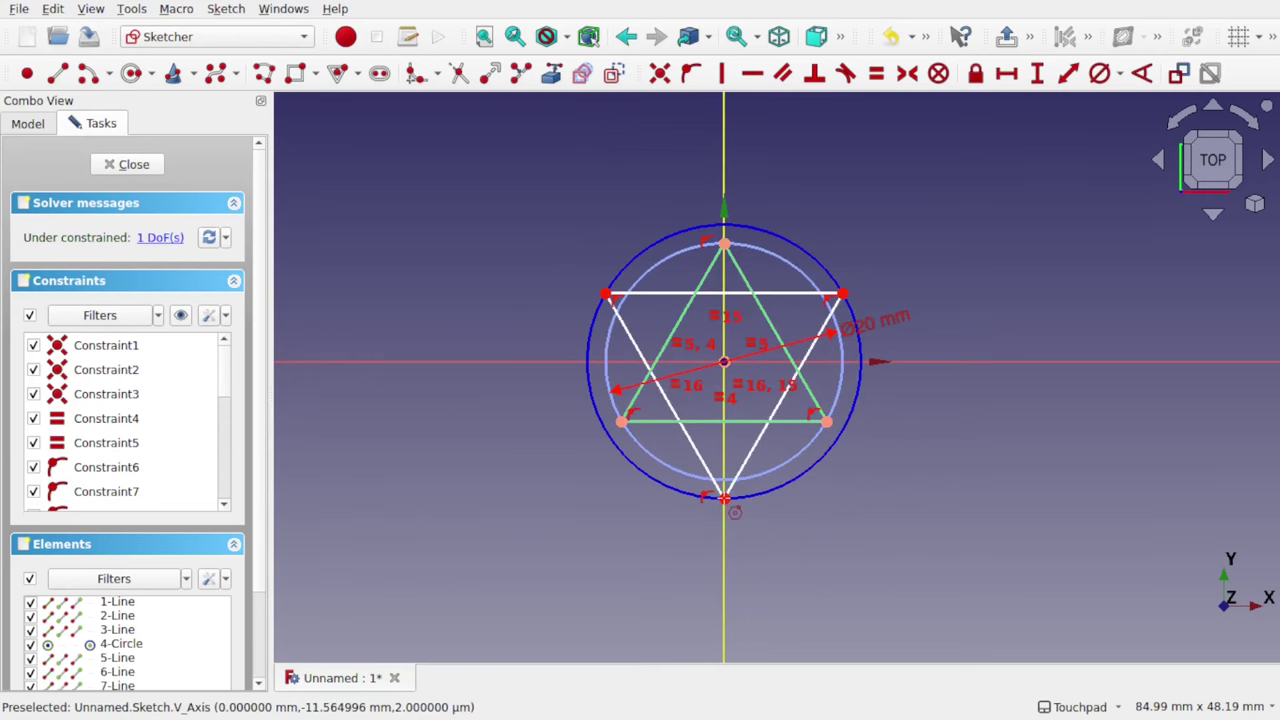
right_click(650, 545)
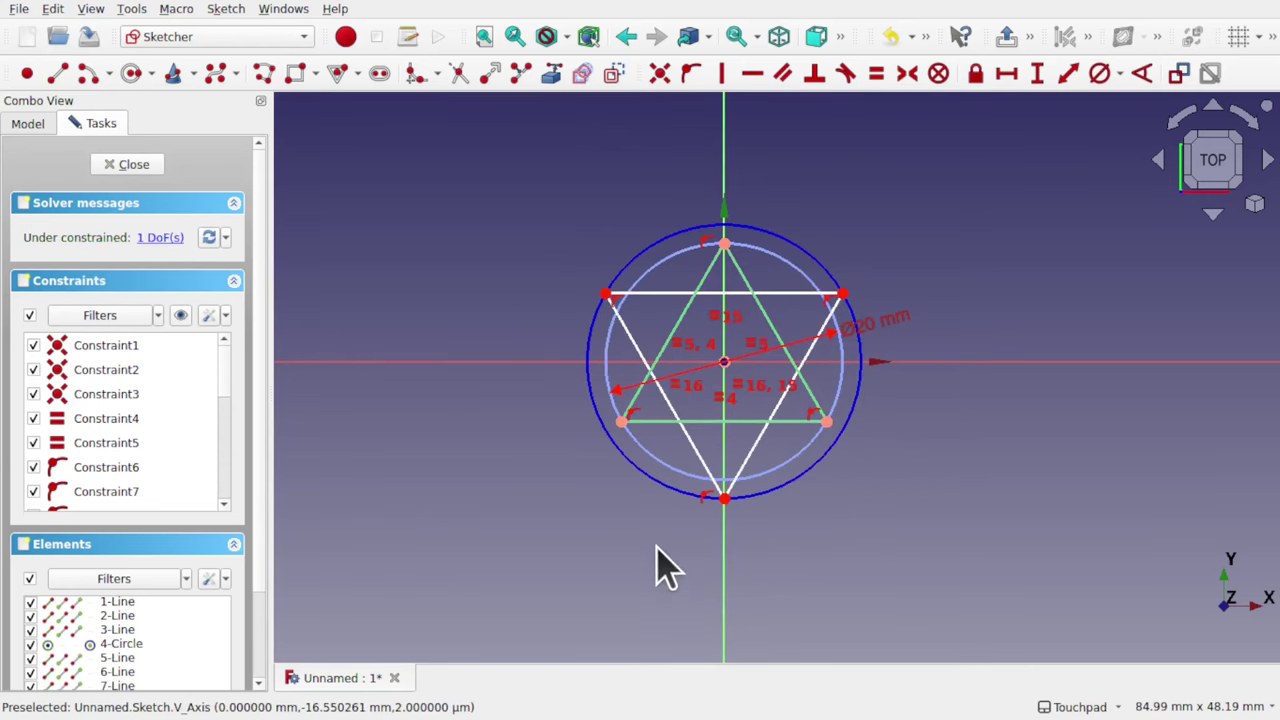
- Constrain the inverted triangle's lower vertex onto the upright triangle's 20 mm construction circle
click(724, 498)
click(778, 463)
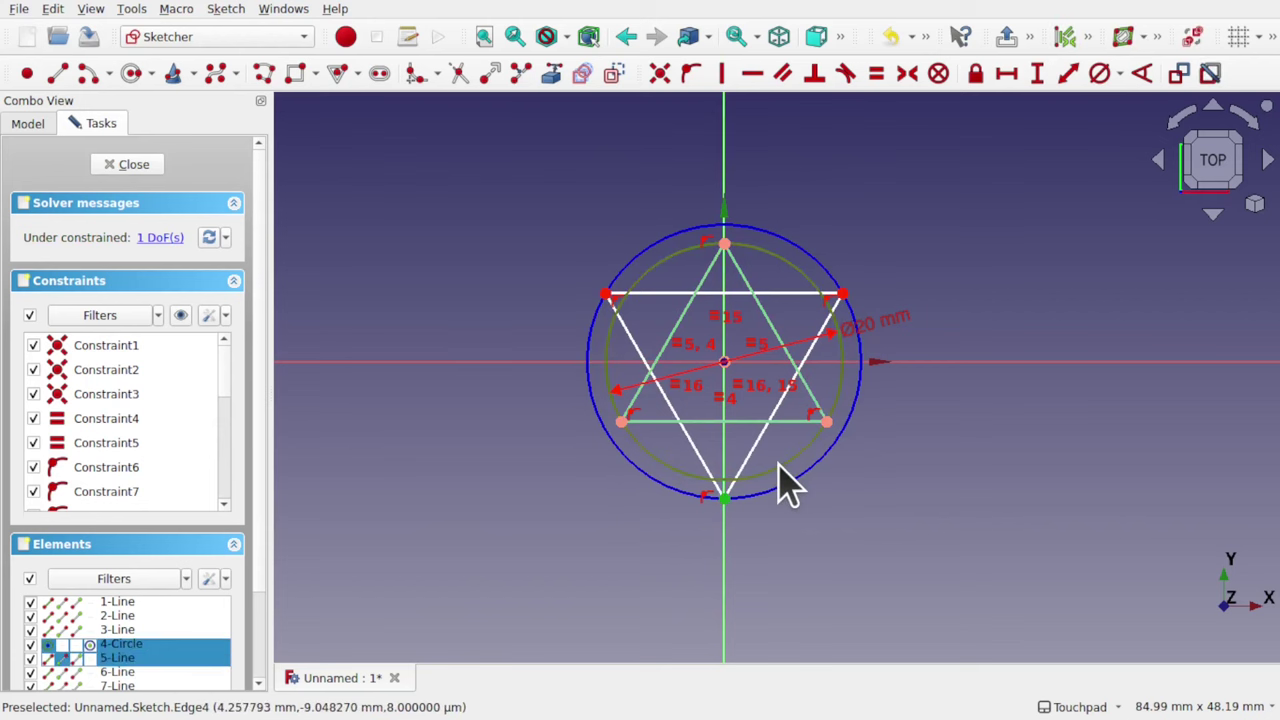
click(690, 76)
scroll(733, 363, up, 3)
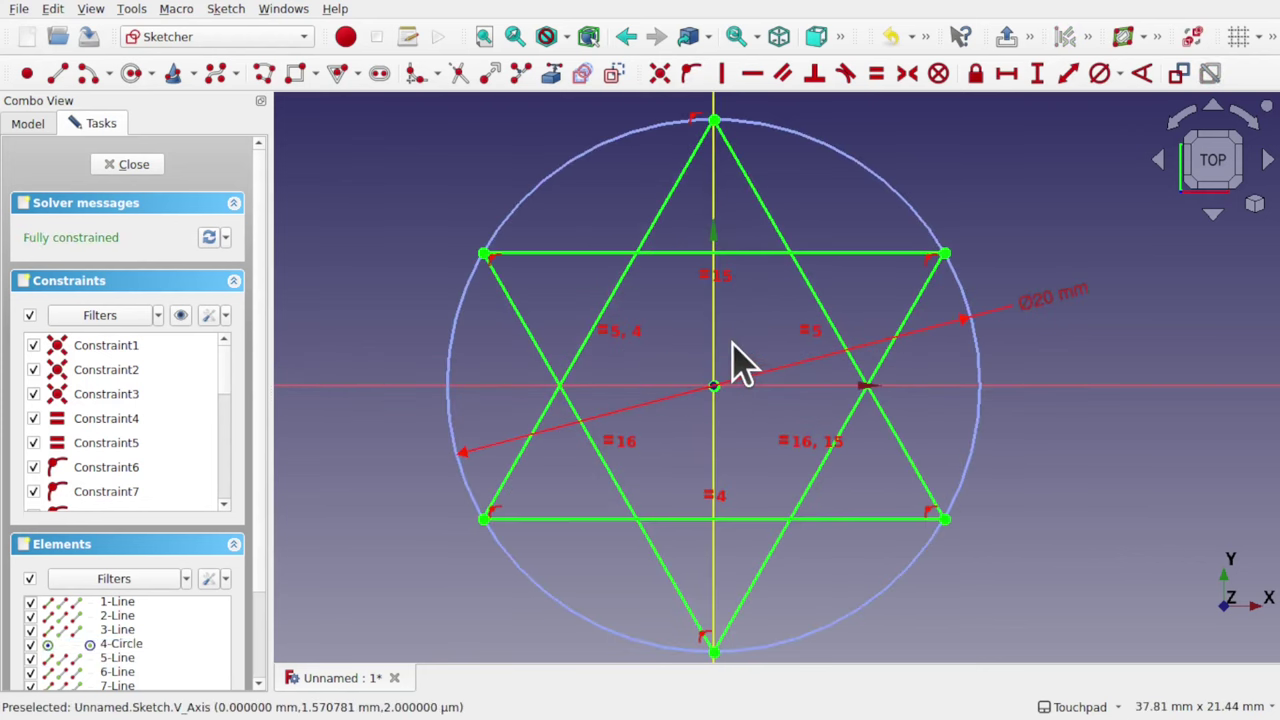
- Trim away the upright triangle's right side and the part of its base that lies beyond the inverted triangle's right side
scroll(733, 363, down, 3)
scroll(735, 363, down, 1)
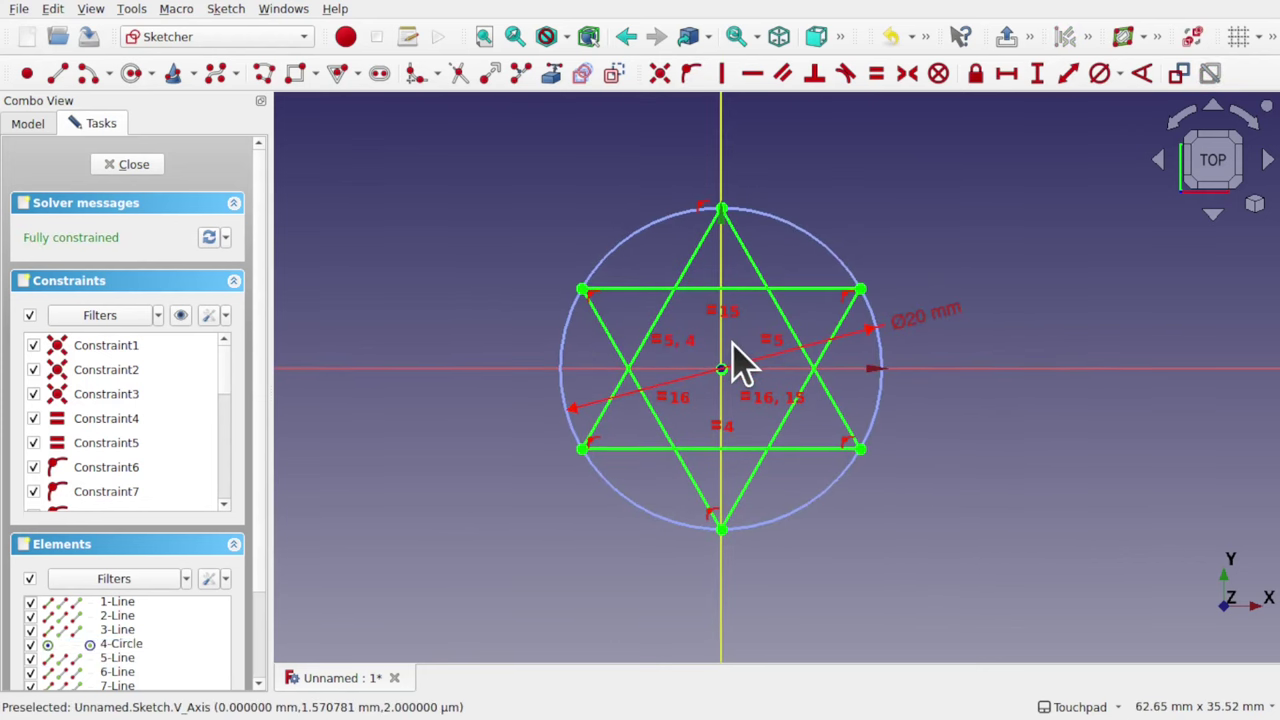
click(459, 78)
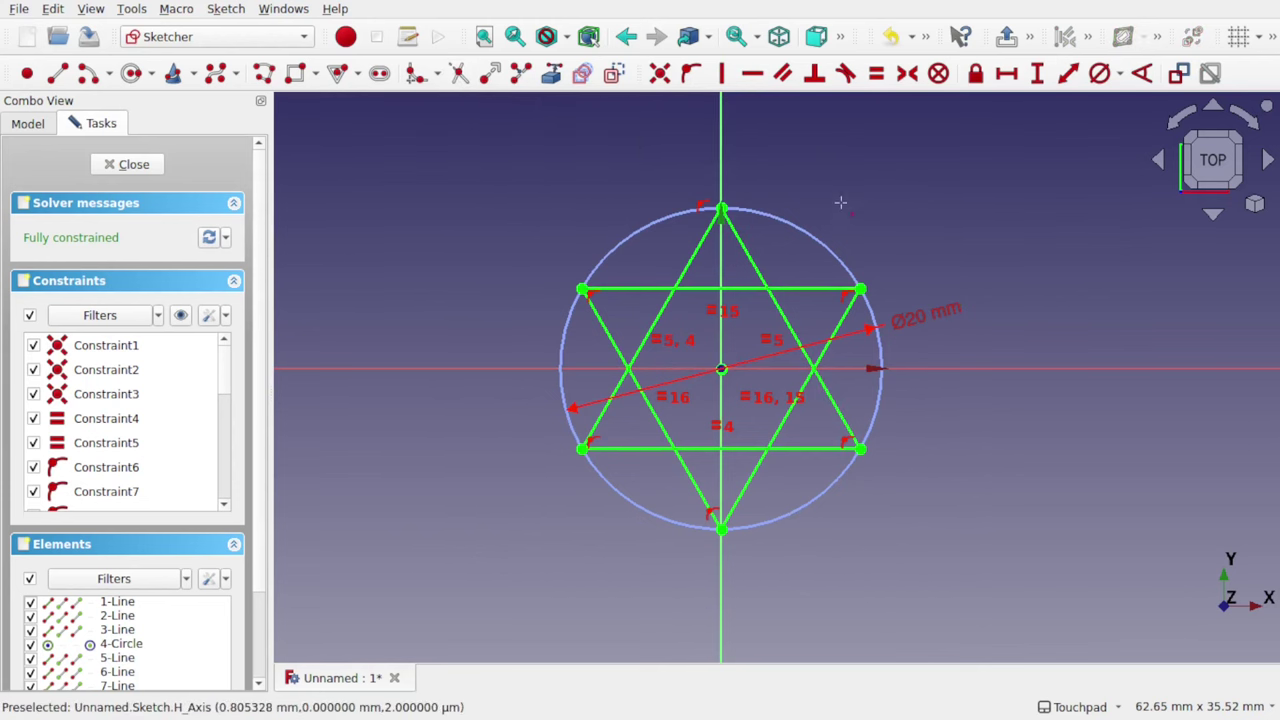
click(760, 268)
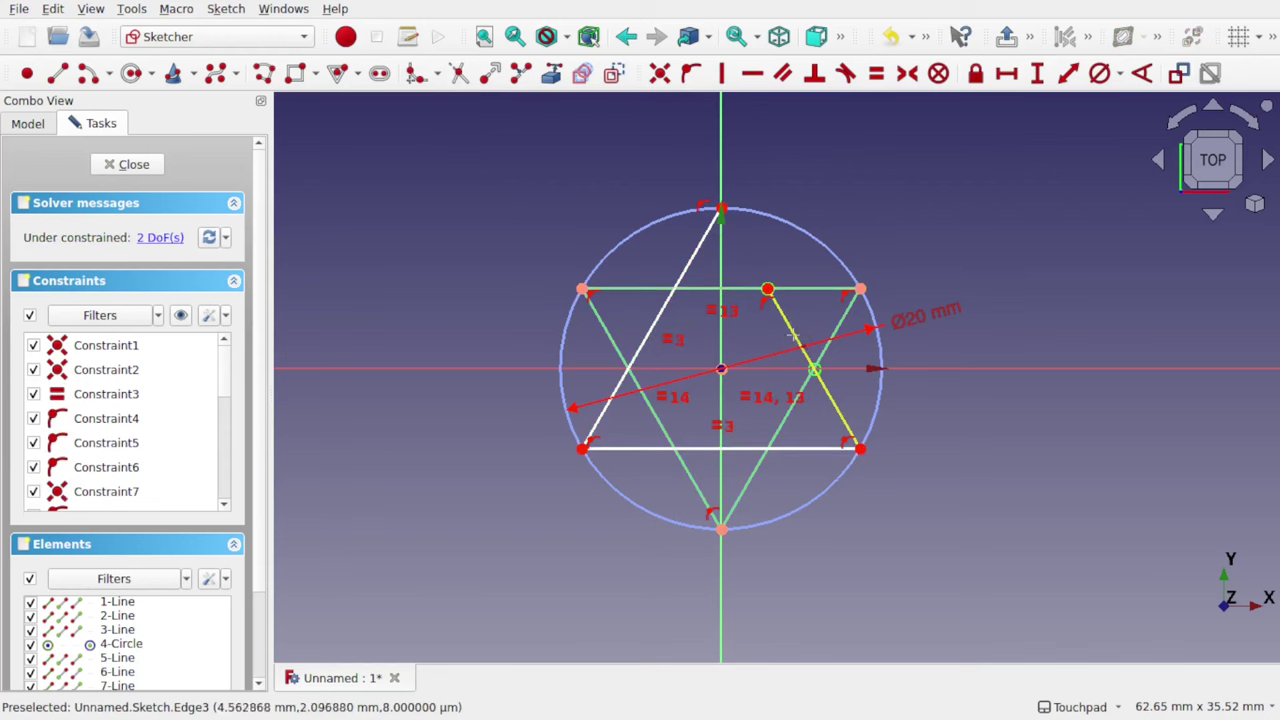
click(843, 425)
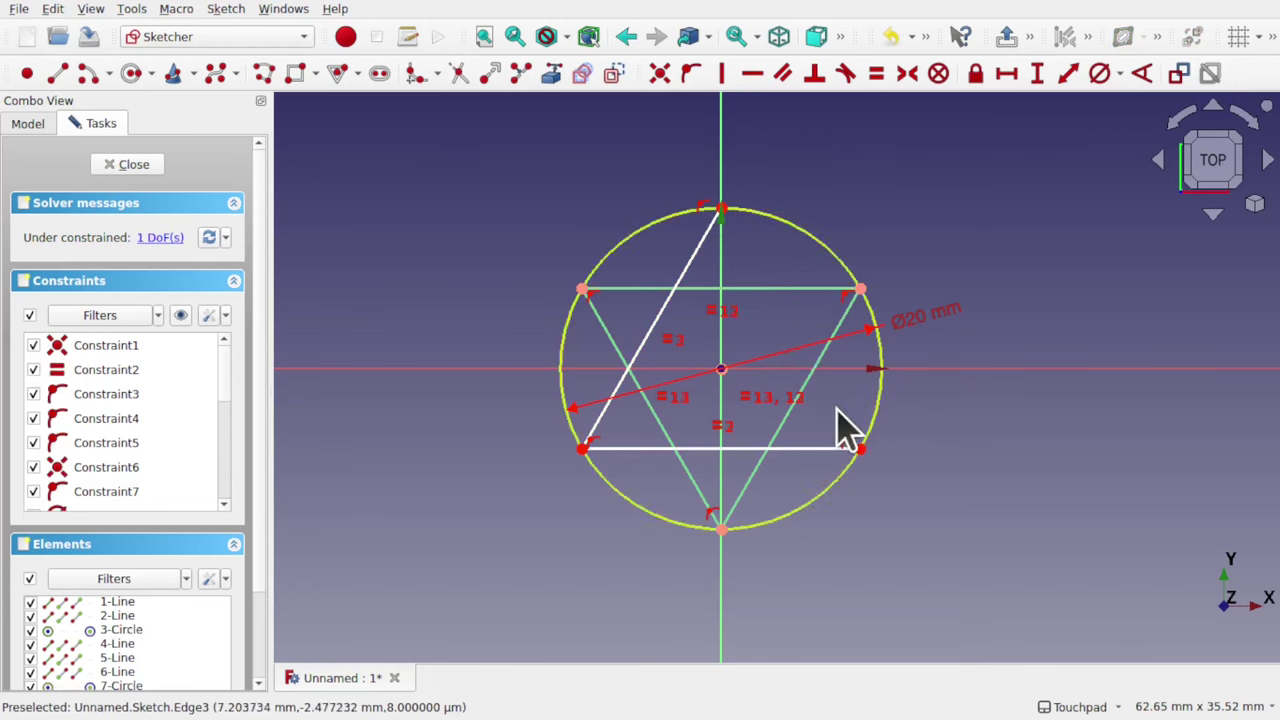
click(803, 448)
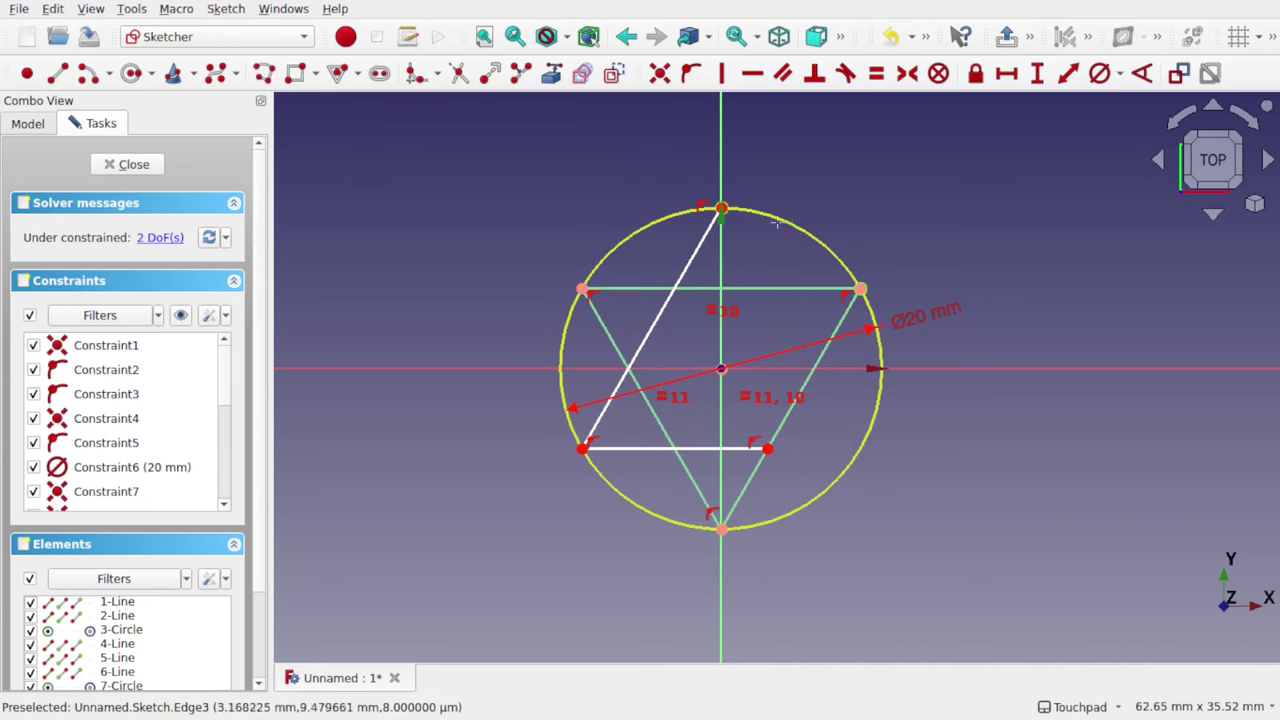
- Trim off the half of the 20 mm construction circle that lies on the positive X side of the vertical axis
click(877, 368)
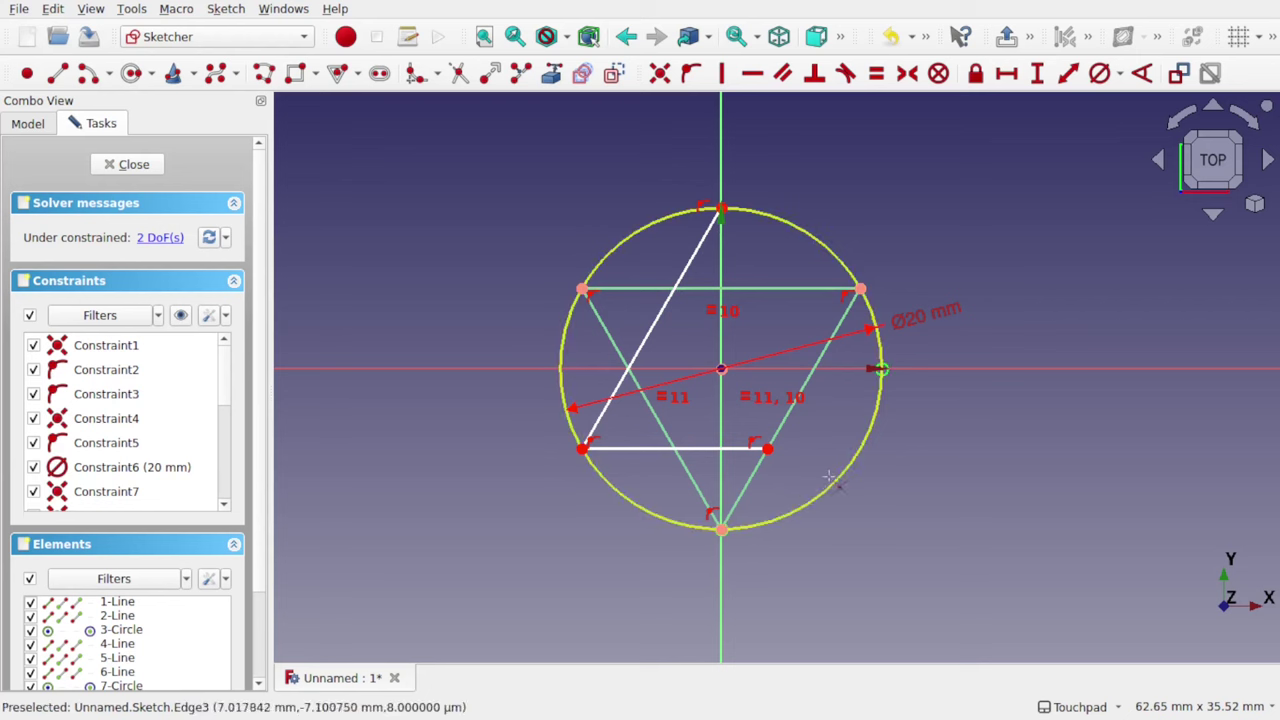
key(c)
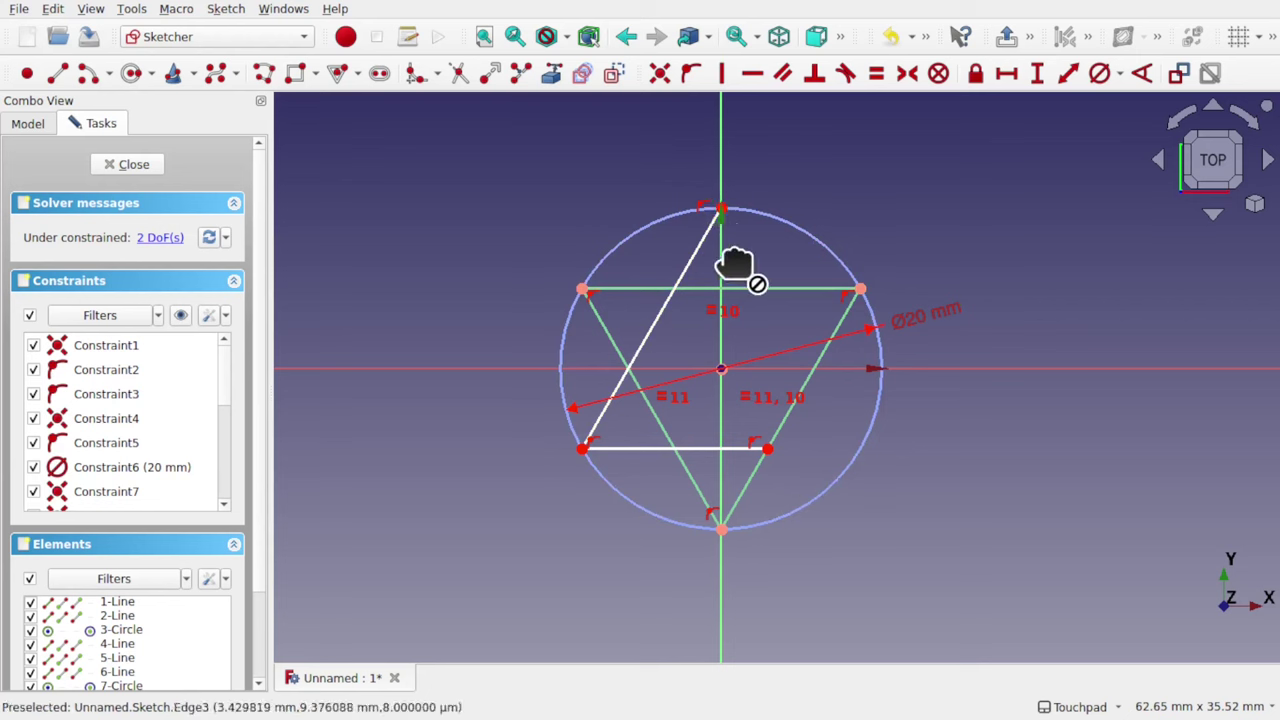
click(804, 244)
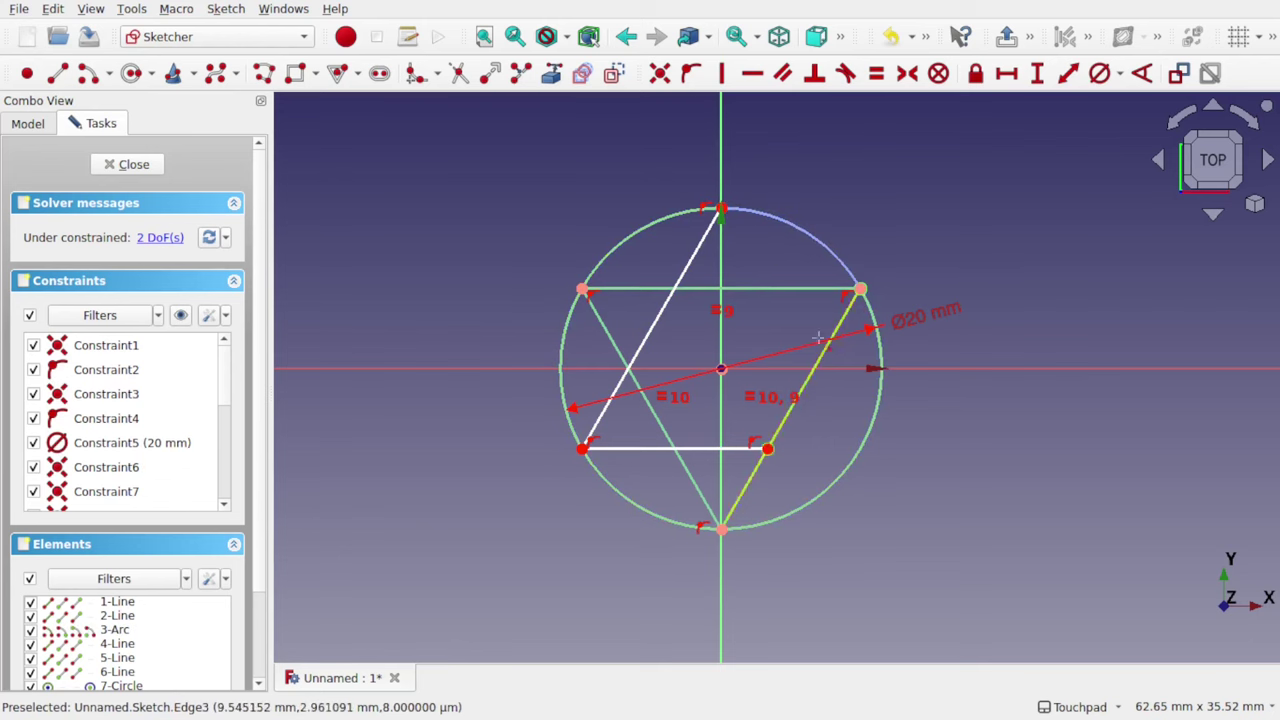
click(823, 250)
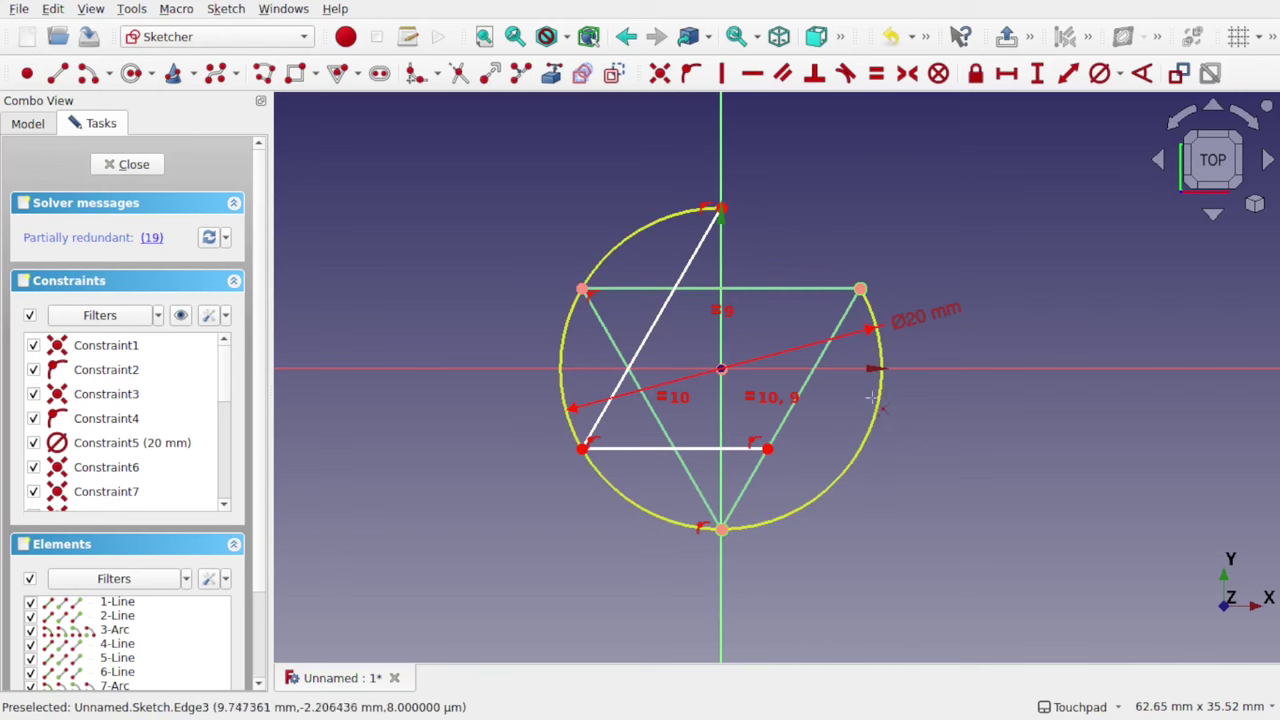
key(ctrl+z)
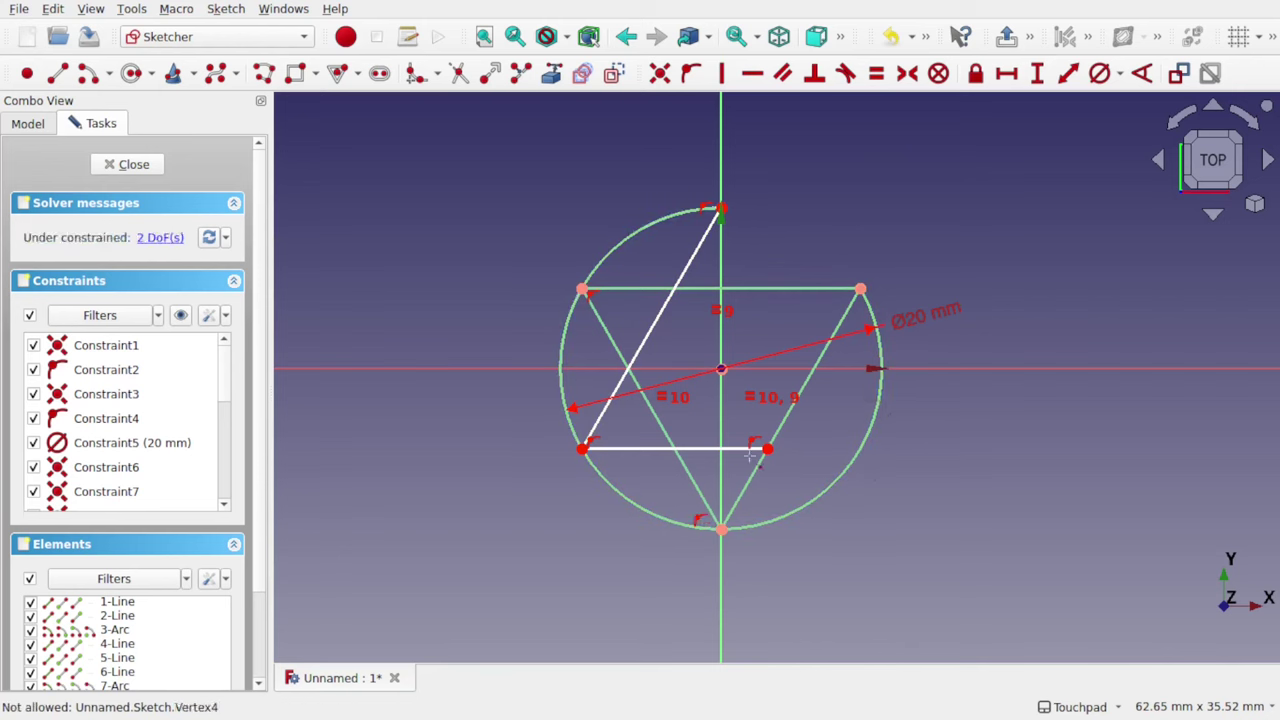
click(858, 463)
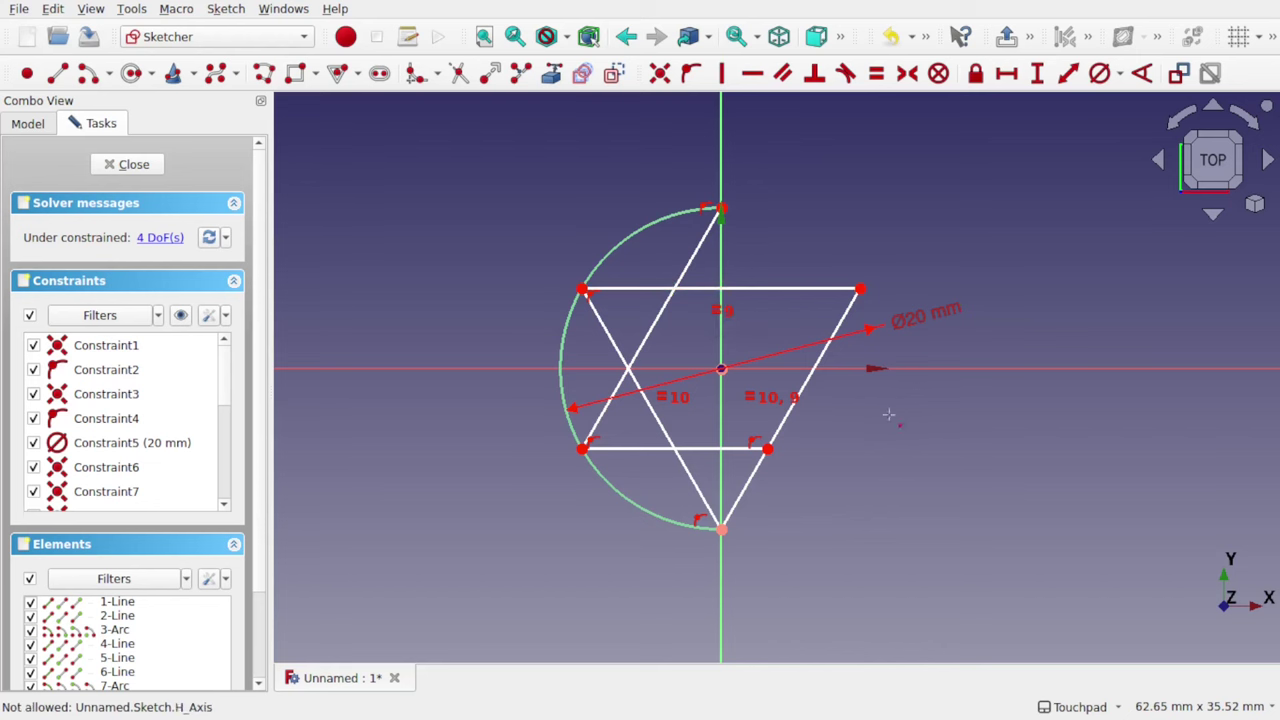
- Trim the inverted triangle's right side and all inner overlapping segments, keeping only the outline of the star's left half
click(805, 387)
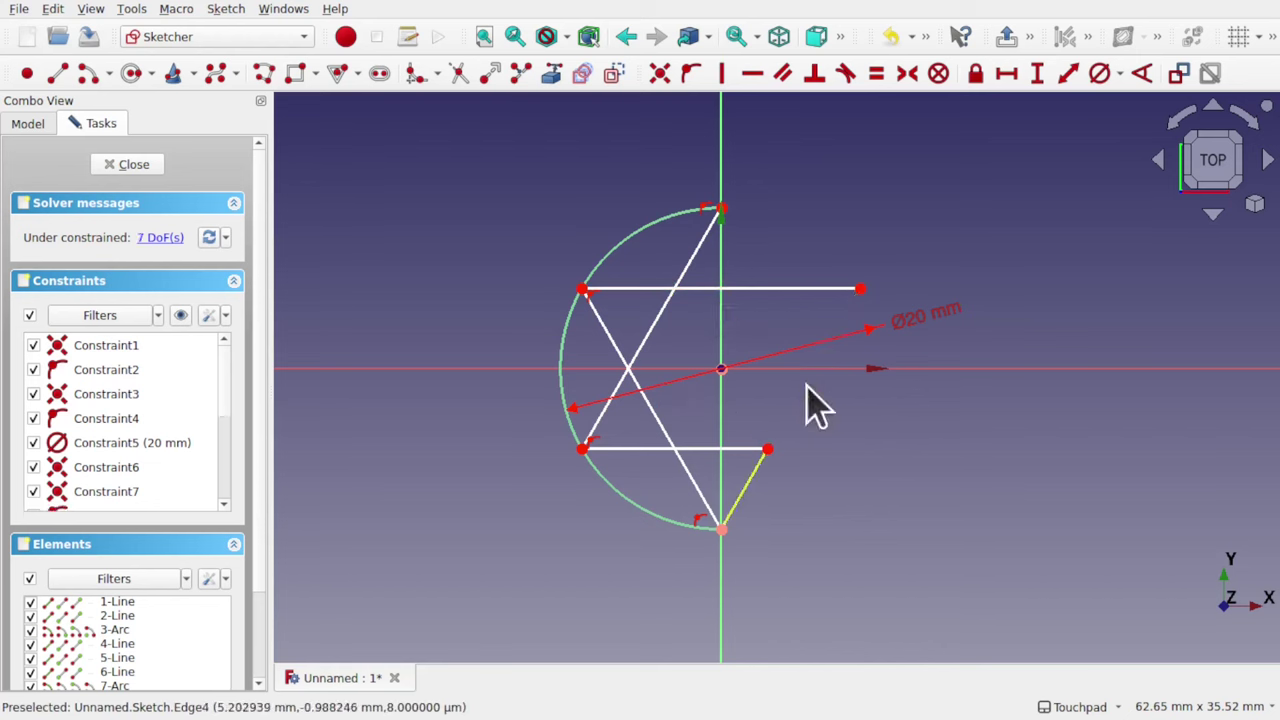
click(742, 513)
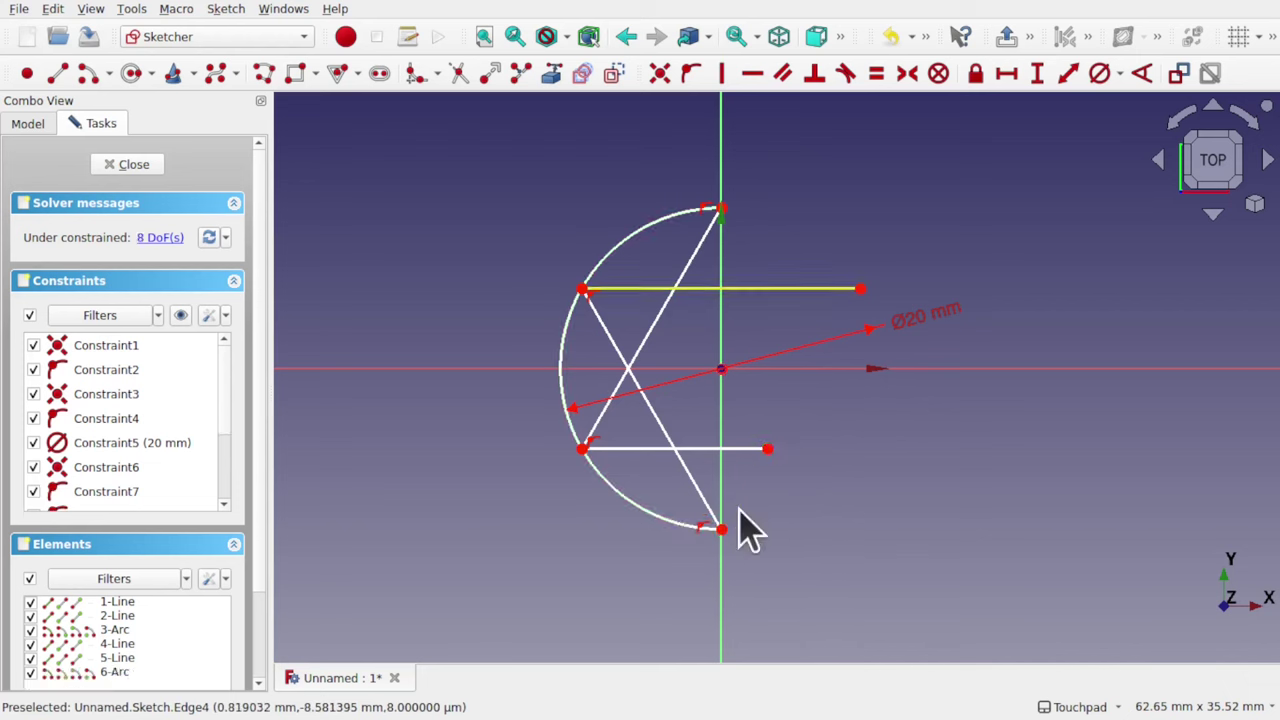
click(648, 420)
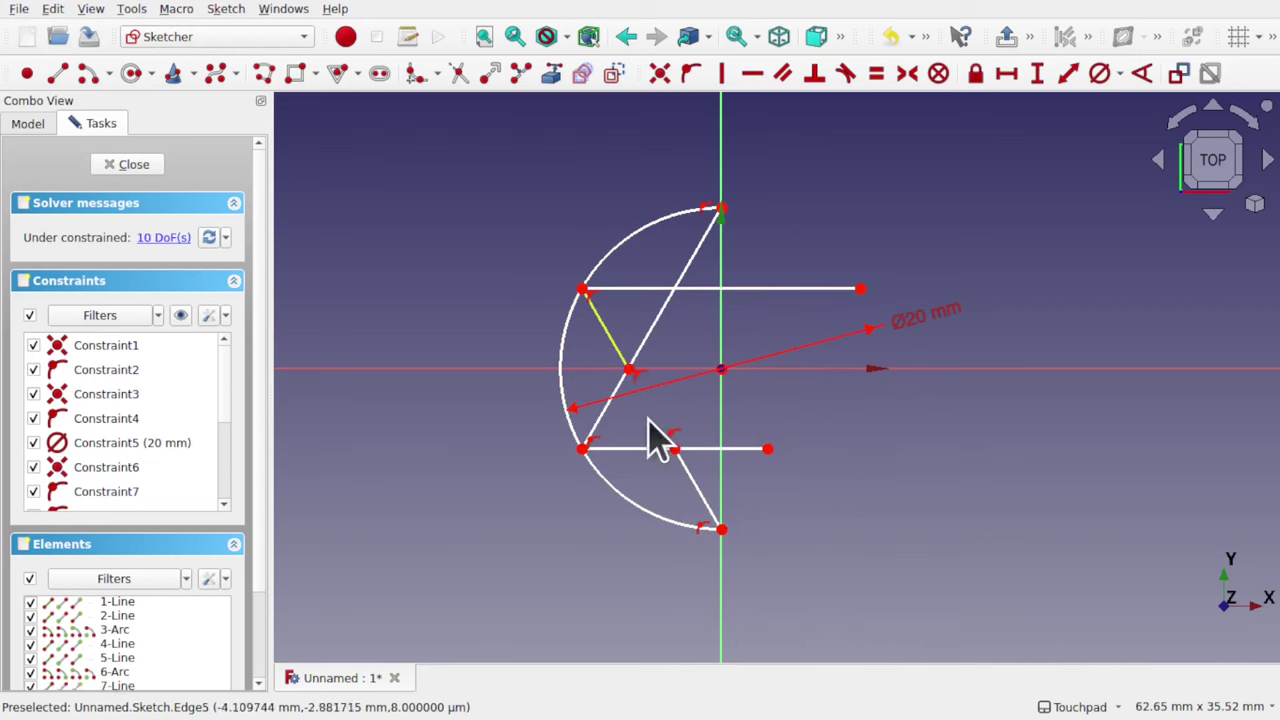
click(648, 334)
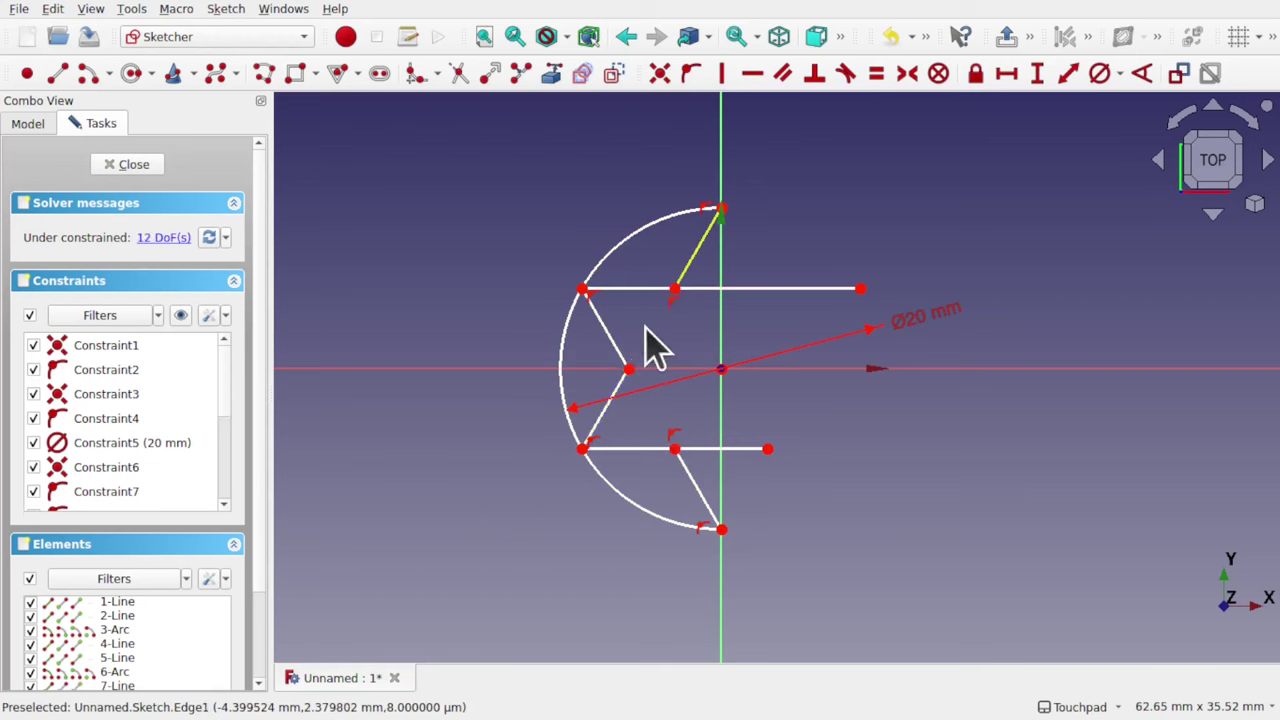
click(703, 289)
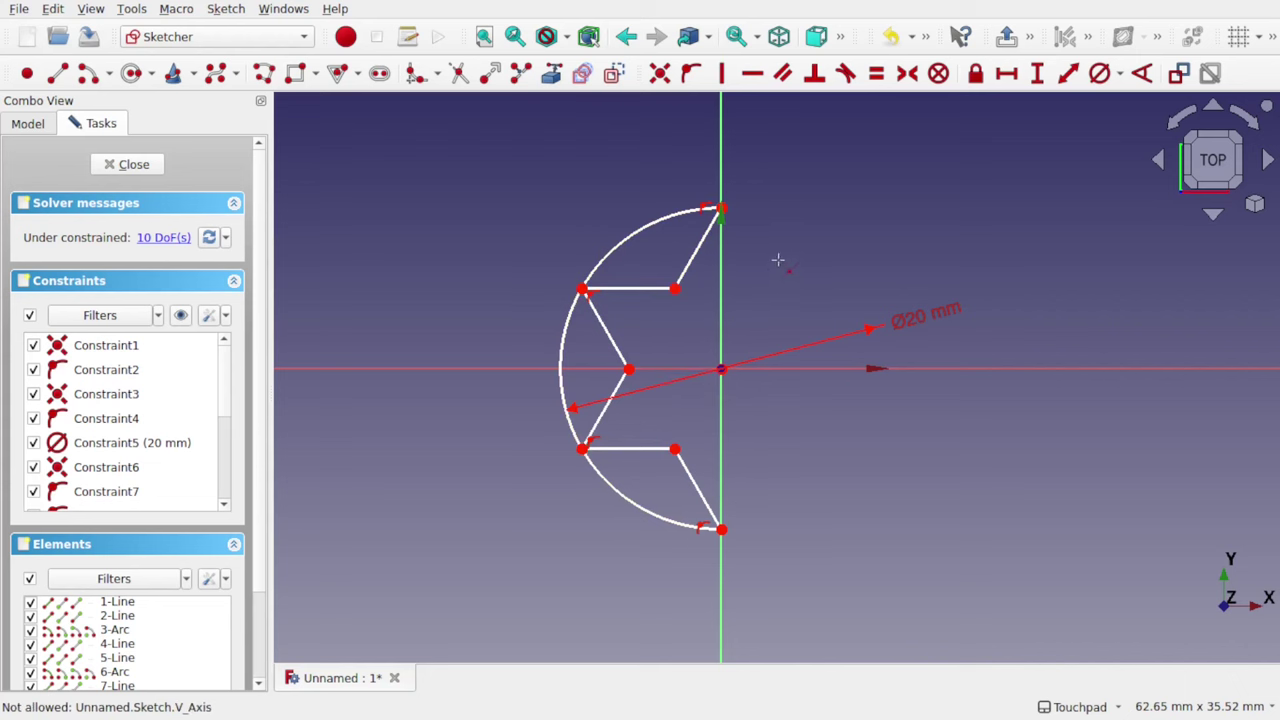
- Delete the duplicate arc around the half star together with its diameter dimension, and convert the remaining arc to construction geometry
click(643, 232)
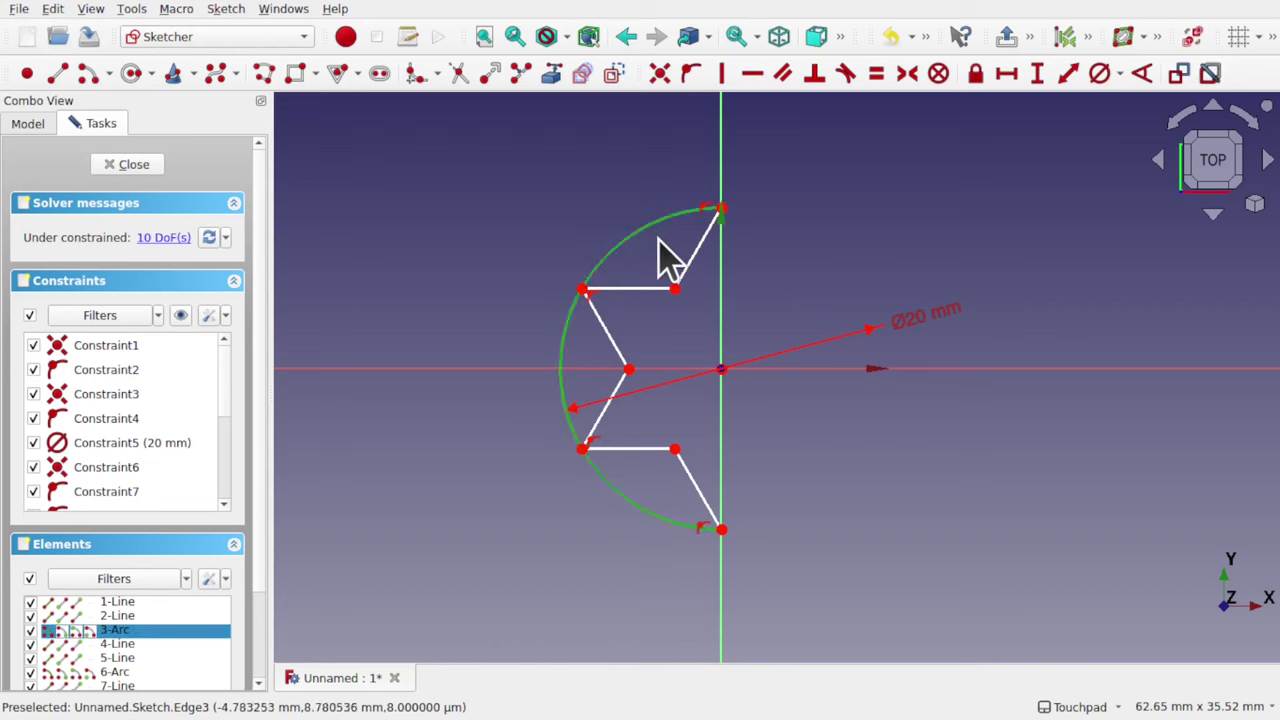
key(ctrl+z)
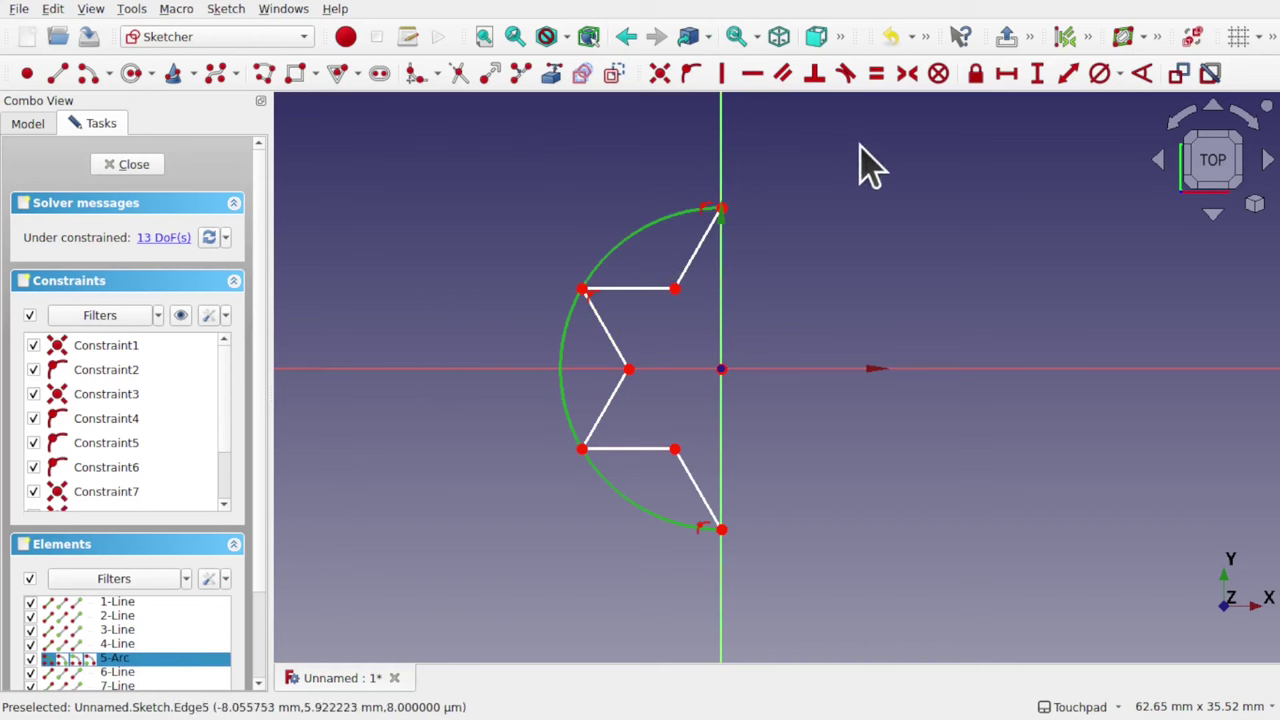
click(618, 80)
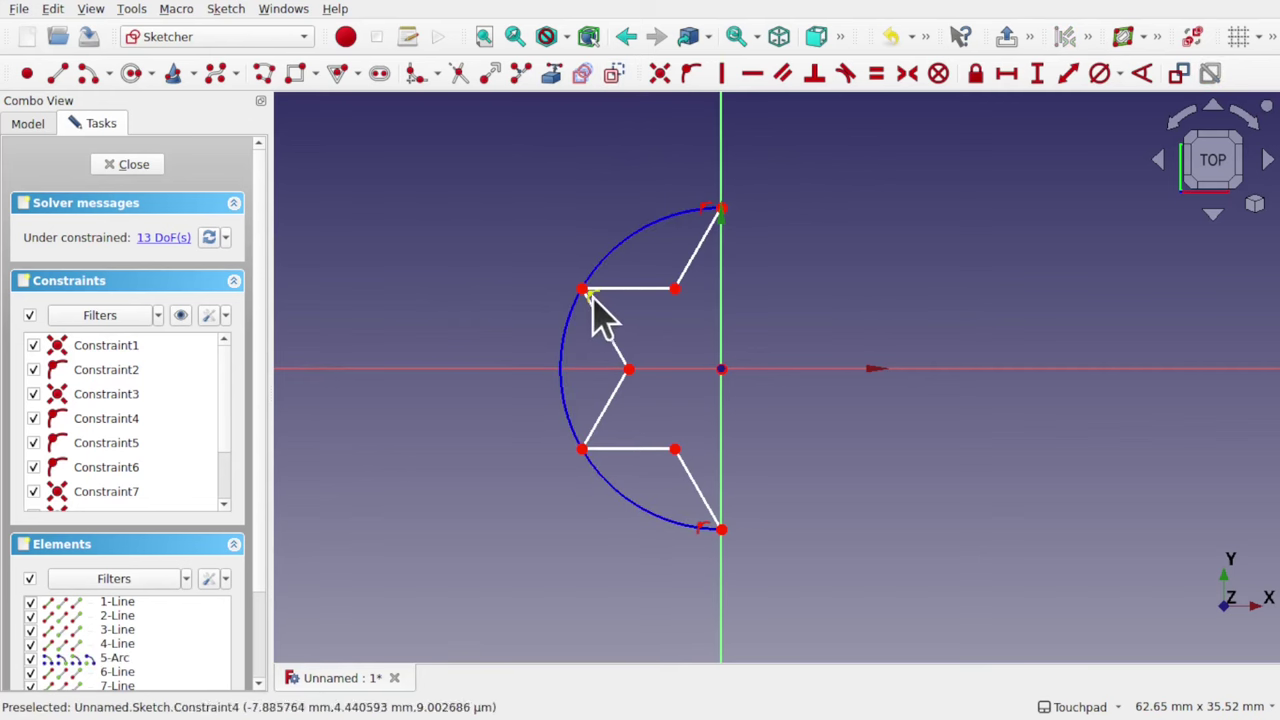
- Constrain the half star's lower-left outer vertex onto the construction arc
mouse_move(582, 290)
mouse_down()
mouse_move(533, 286)
mouse_move(577, 294)
mouse_up()
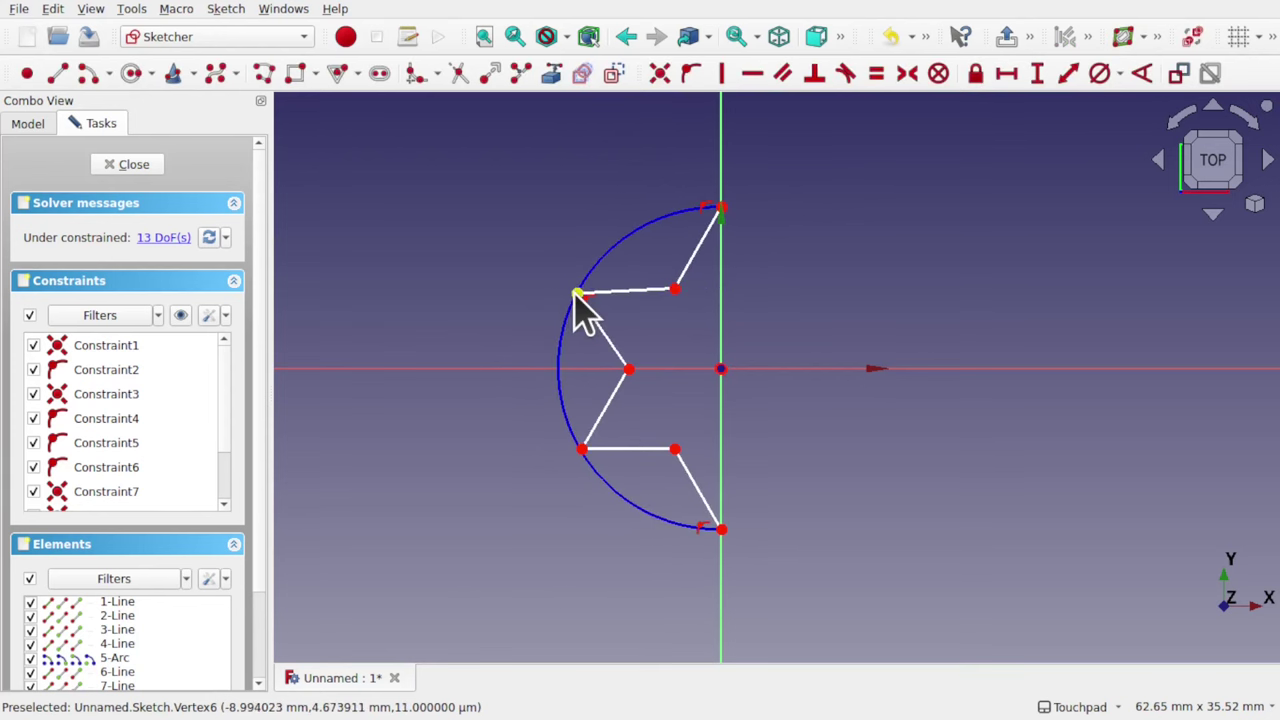
click(582, 450)
click(634, 514)
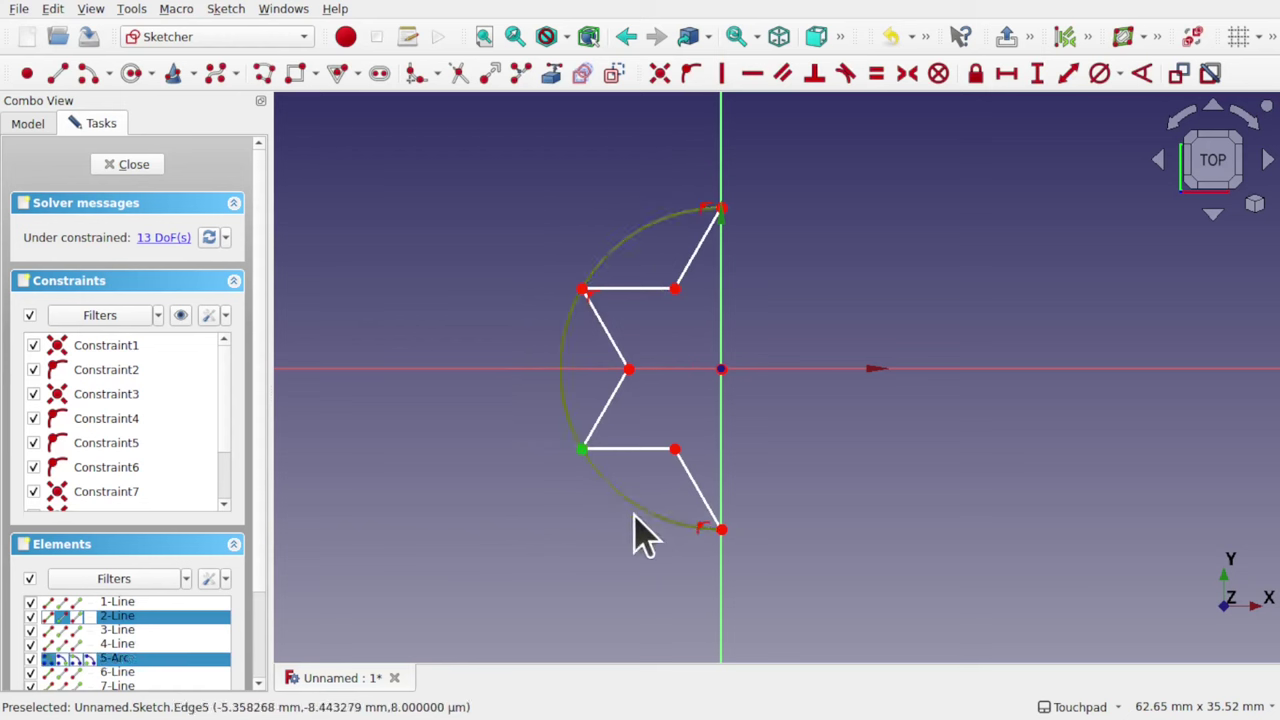
click(689, 82)
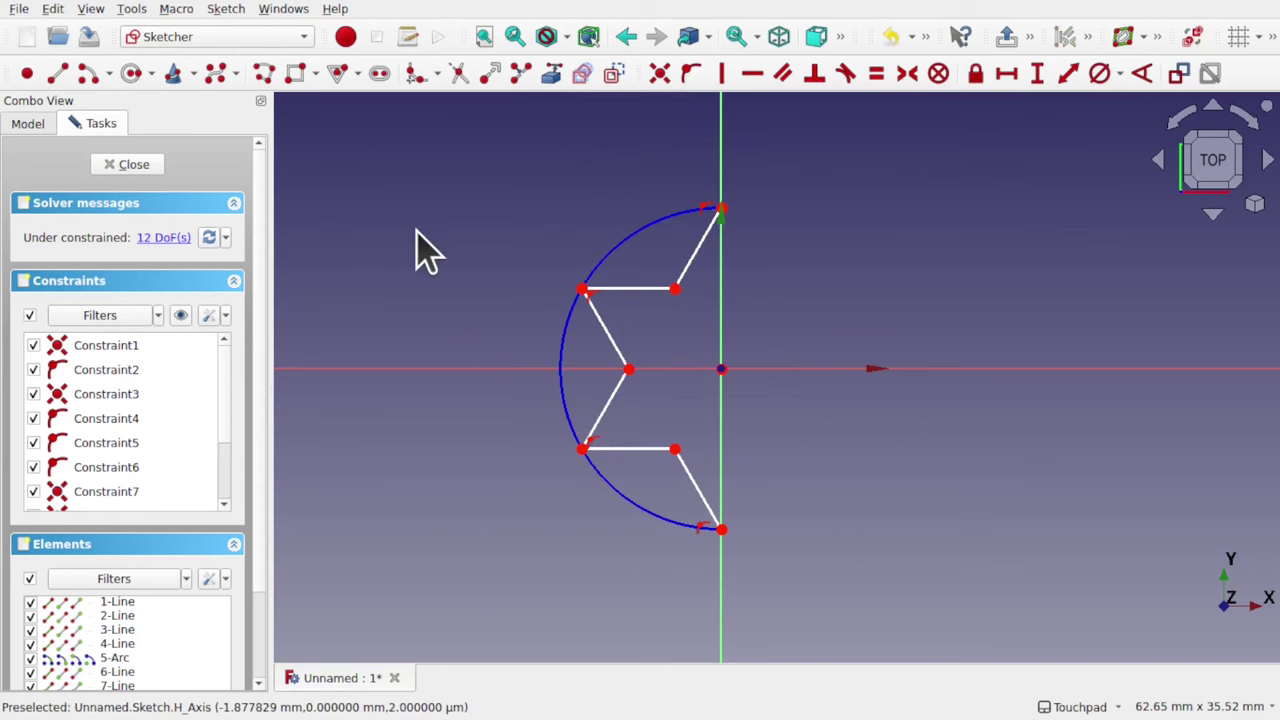
- Close the half star with a line along the vertical axis from its upper tip to its lower tip
click(58, 78)
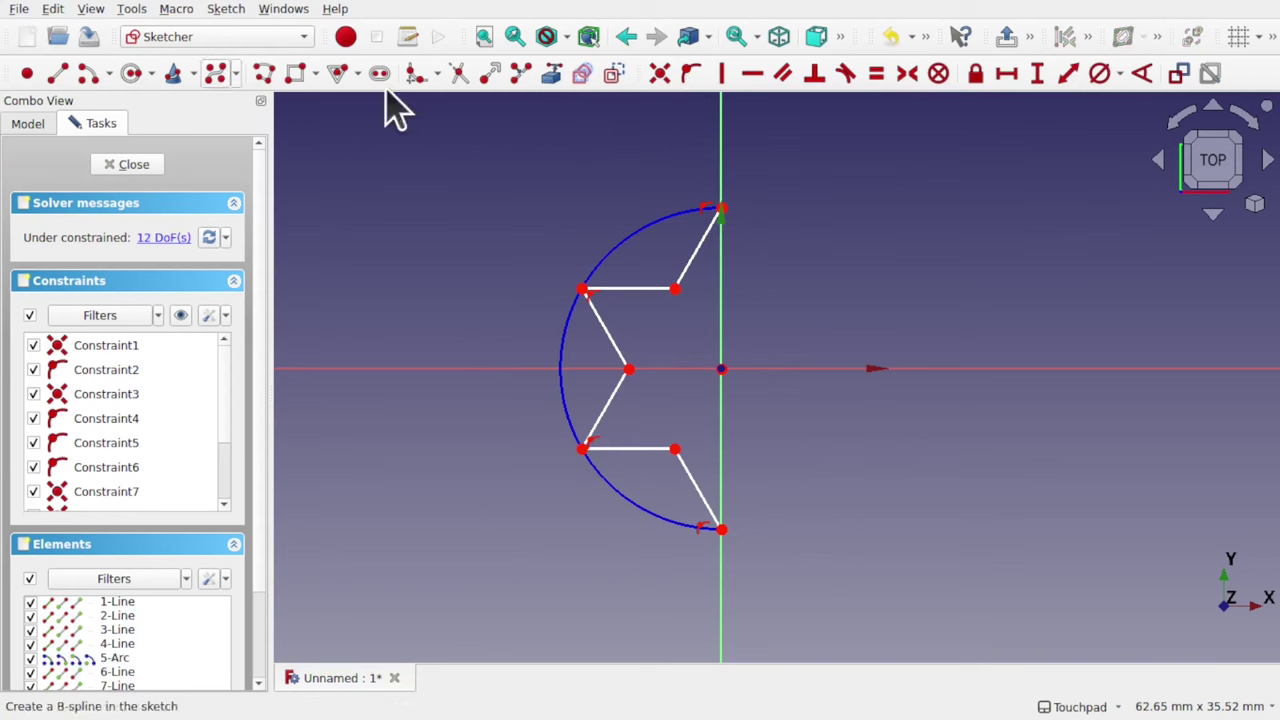
click(722, 209)
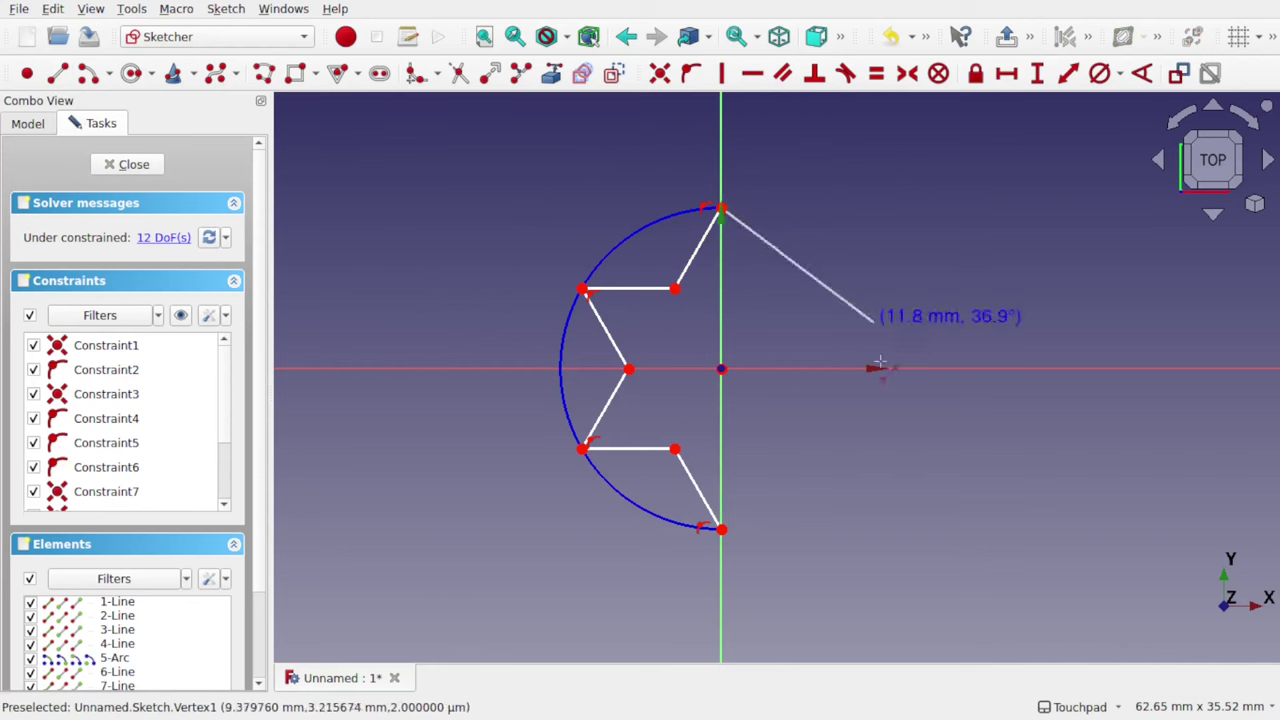
click(722, 528)
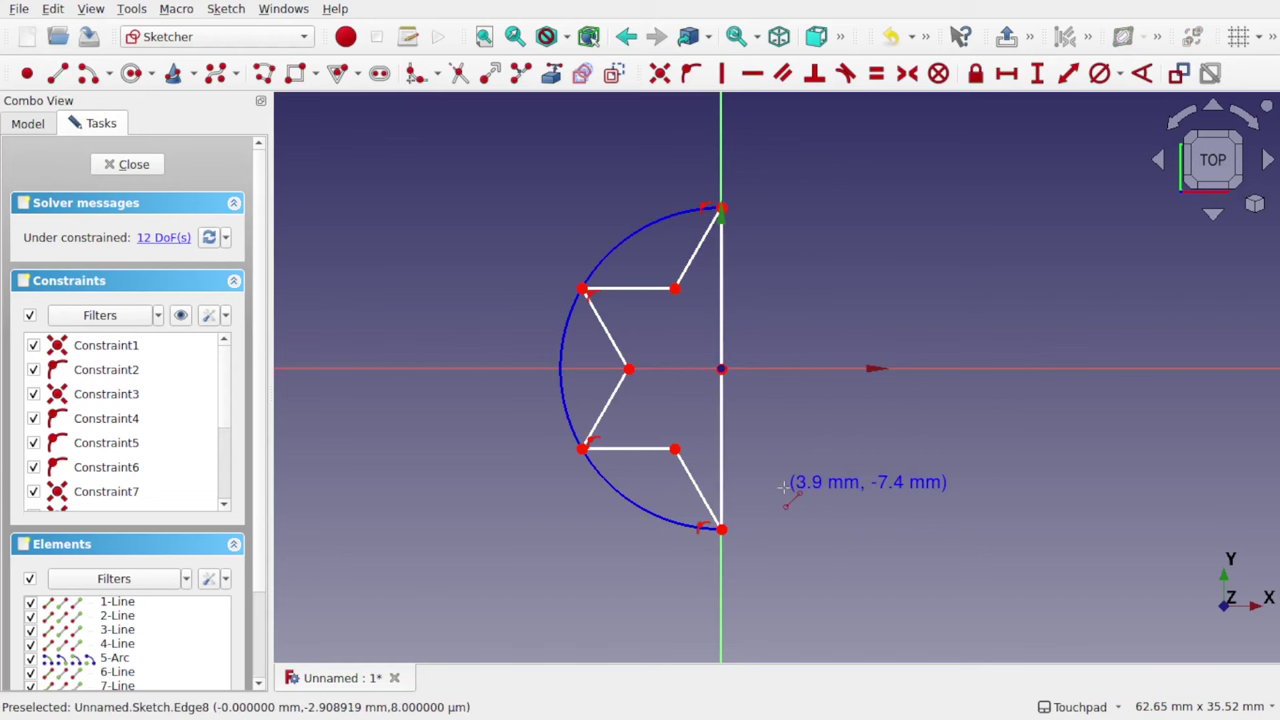
key(Escape)
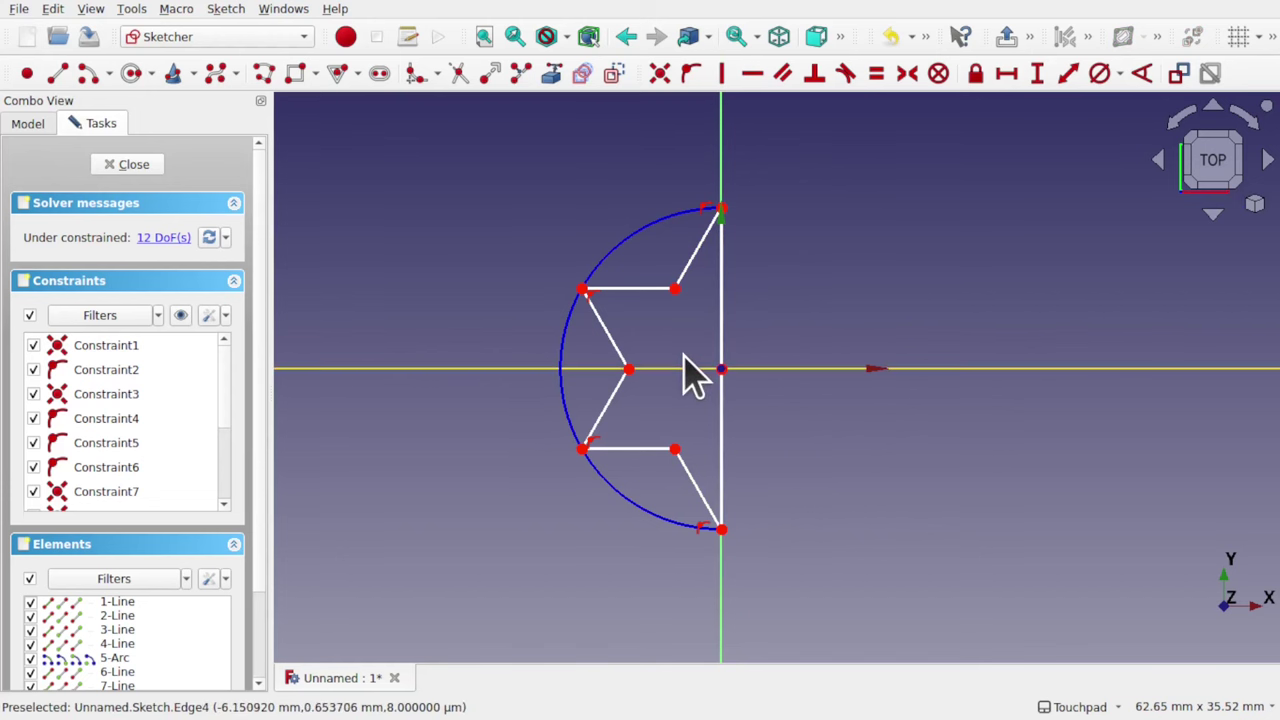
- Dimension the construction arc's diameter as 20 mm and test whether the arc can still move
click(636, 242)
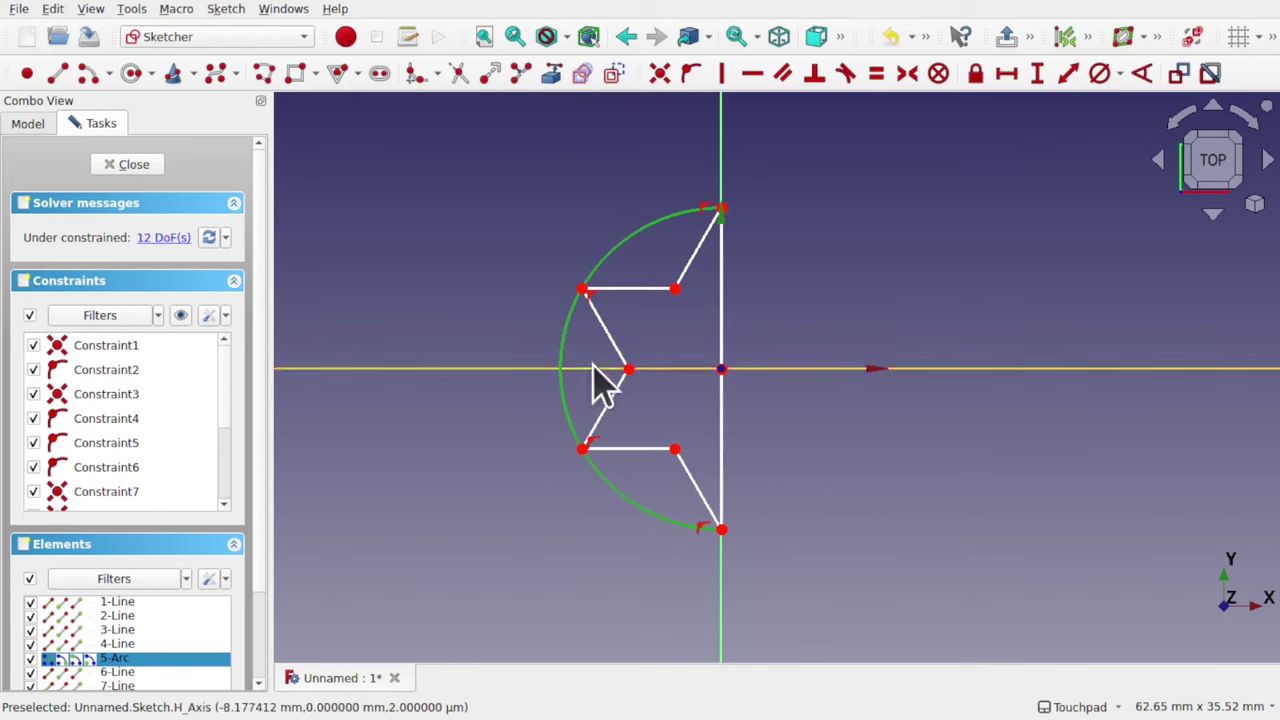
click(1099, 75)
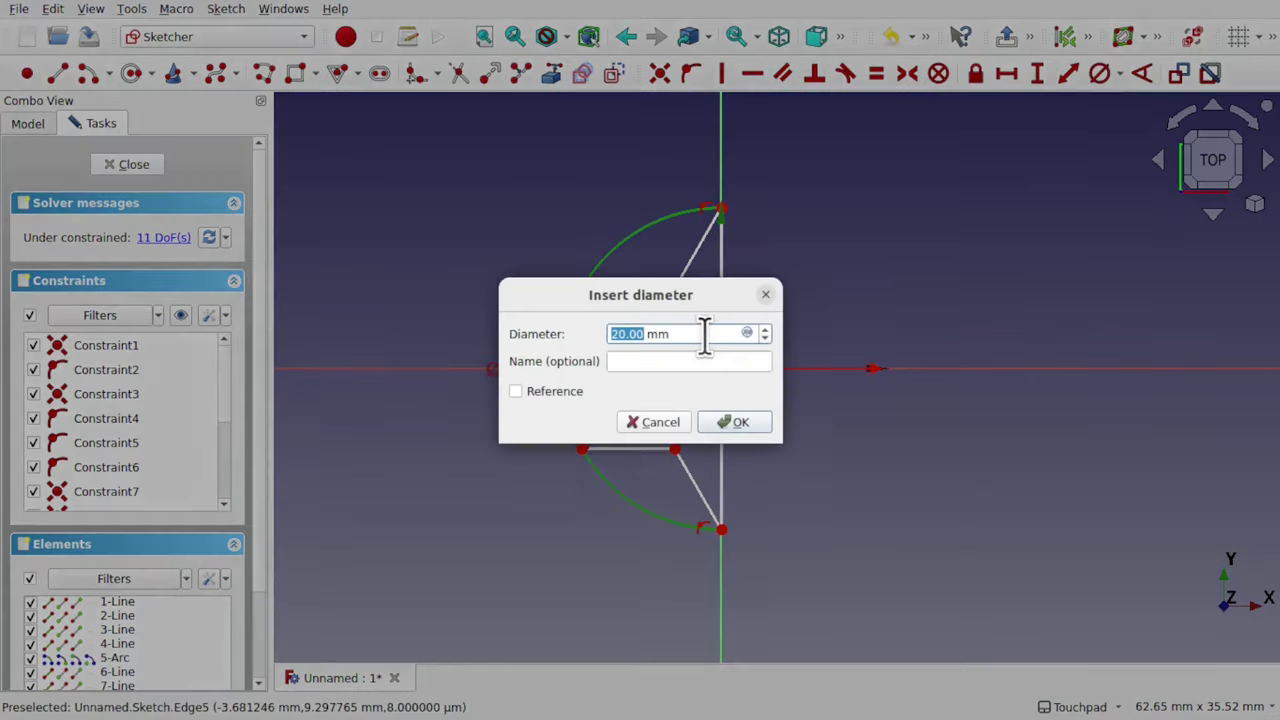
click(736, 422)
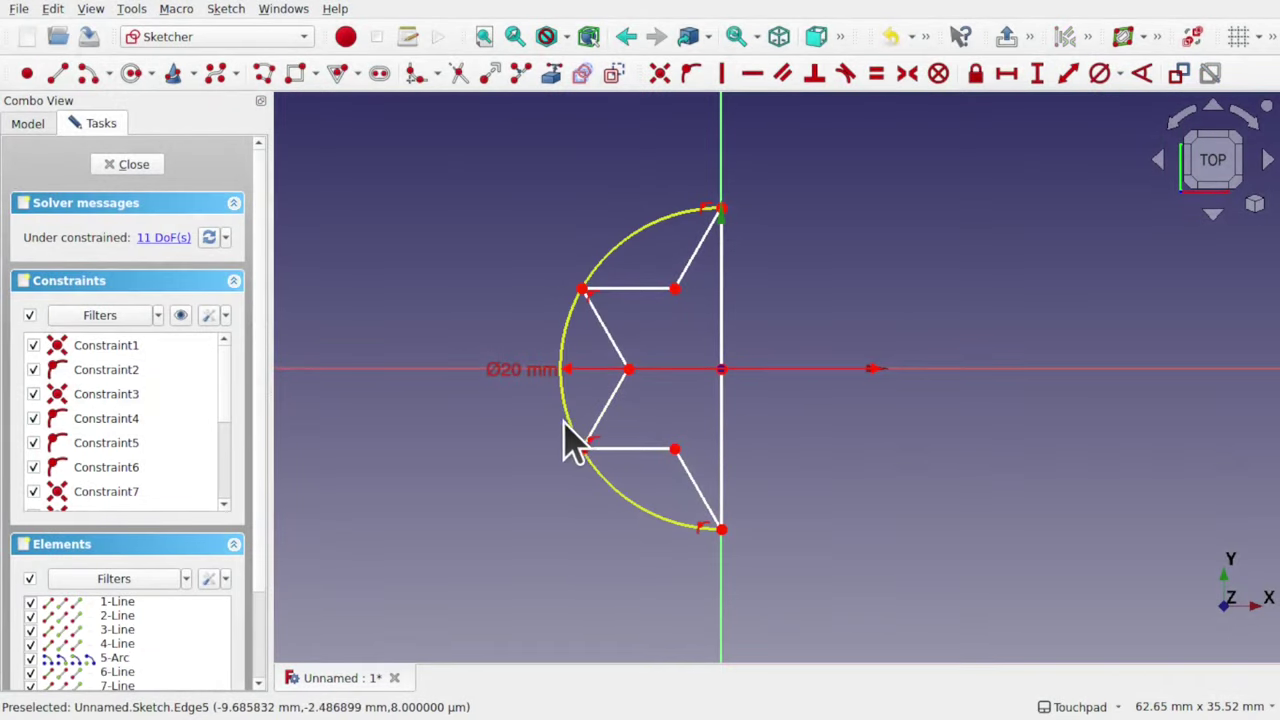
mouse_move(567, 420)
mouse_down()
mouse_move(443, 409)
mouse_move(596, 428)
mouse_move(446, 423)
mouse_move(551, 417)
mouse_move(433, 410)
mouse_move(575, 390)
mouse_move(446, 423)
mouse_up()
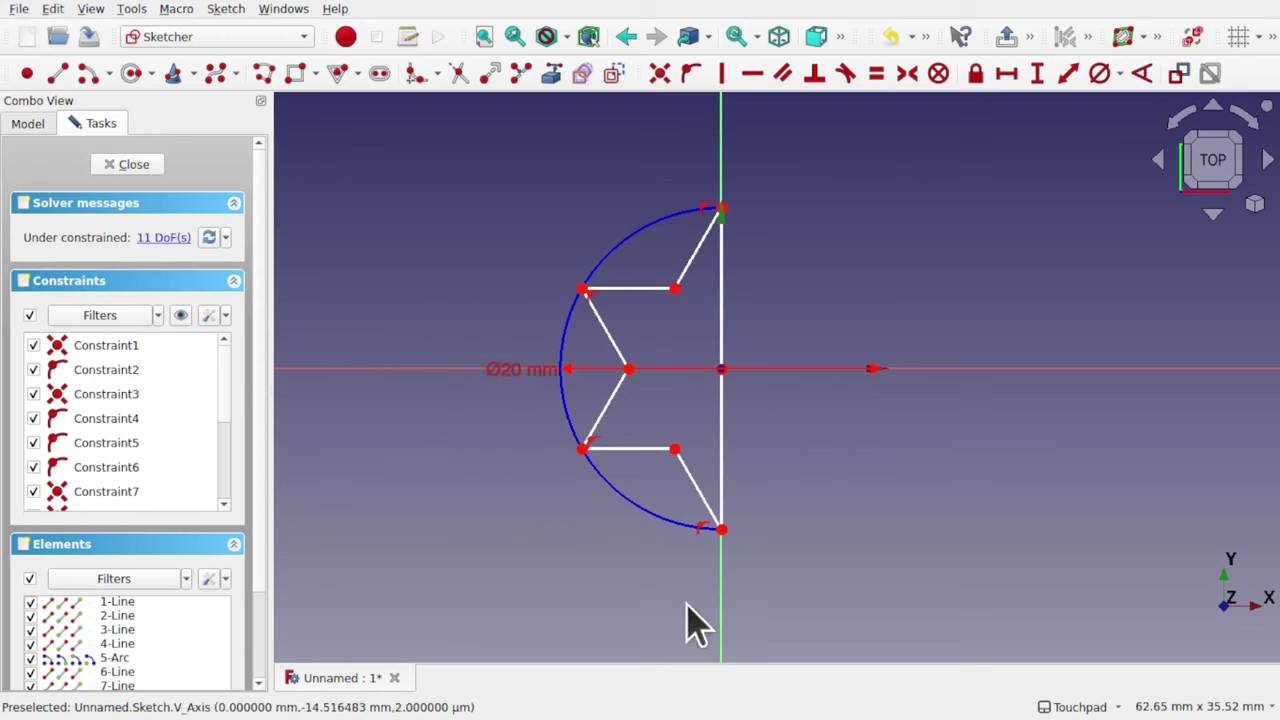
- Make the arc and line endpoints at the half star's lower tip coincident, and undo a test move of that tip
drag(676, 492, 737, 558)
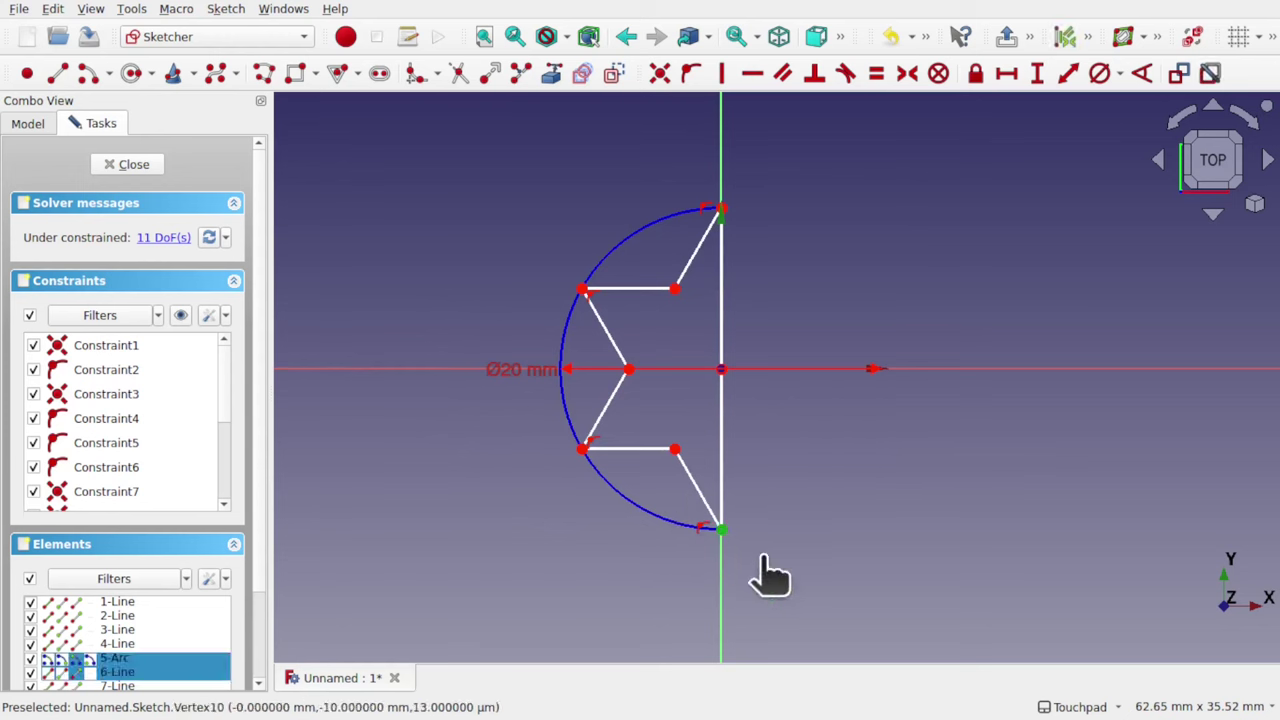
click(766, 571)
drag(686, 494, 770, 557)
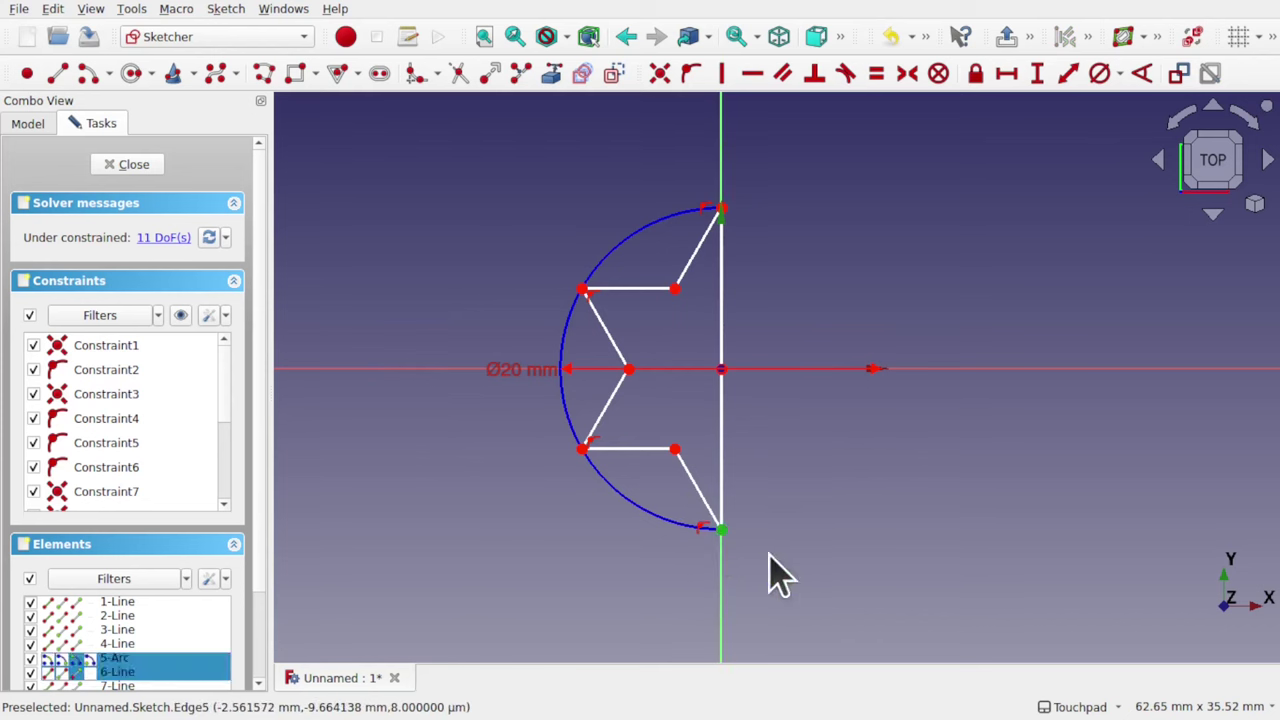
click(660, 75)
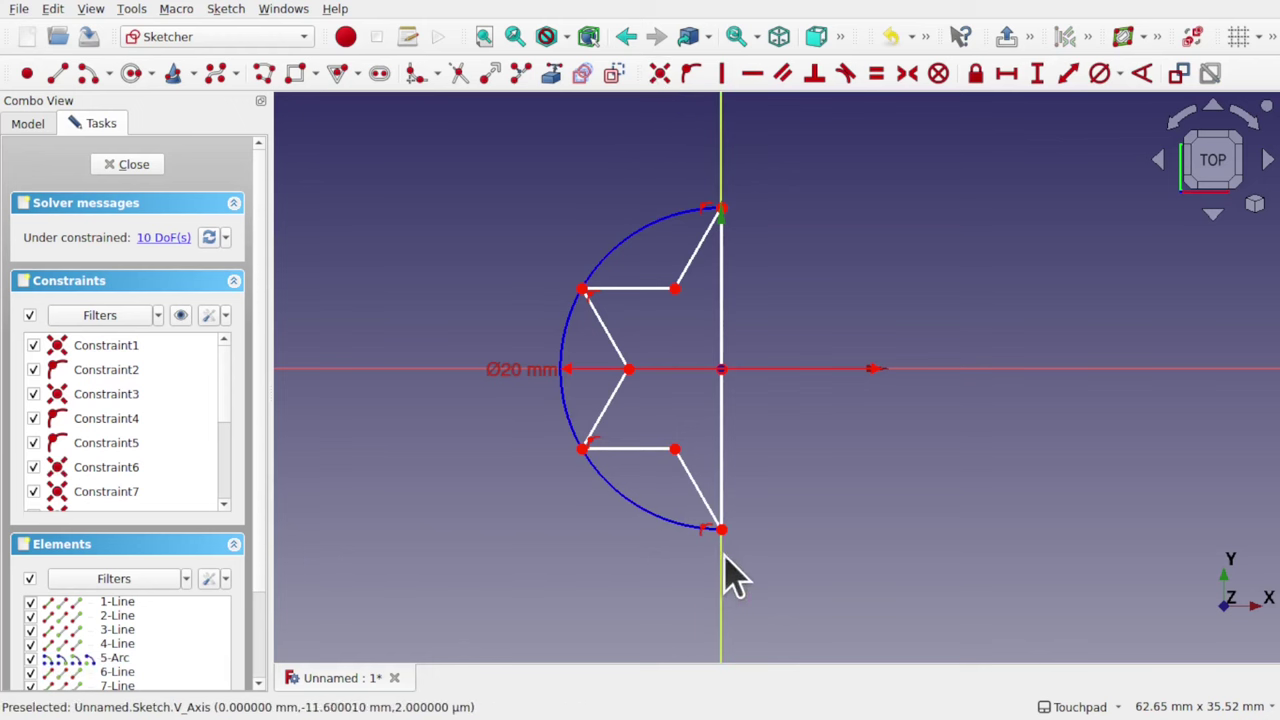
mouse_move(724, 530)
mouse_down()
mouse_move(643, 554)
mouse_move(731, 474)
mouse_move(517, 568)
mouse_up()
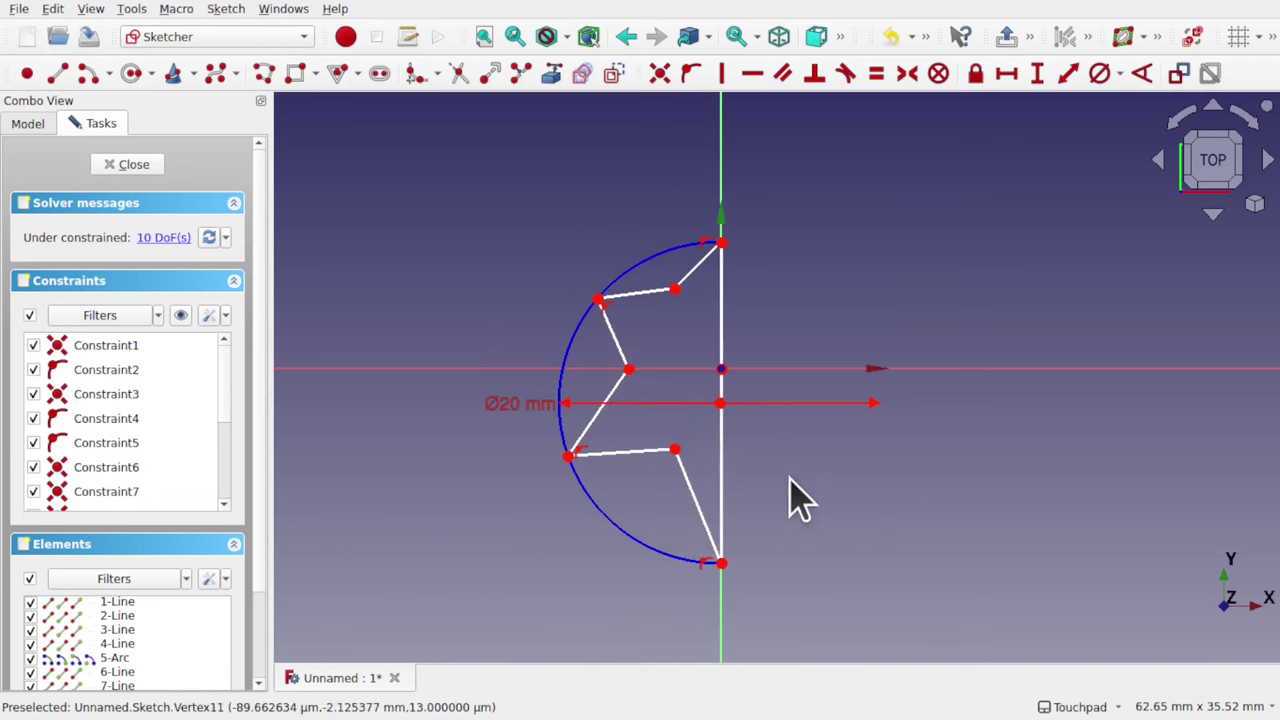
key(ctrl+z)
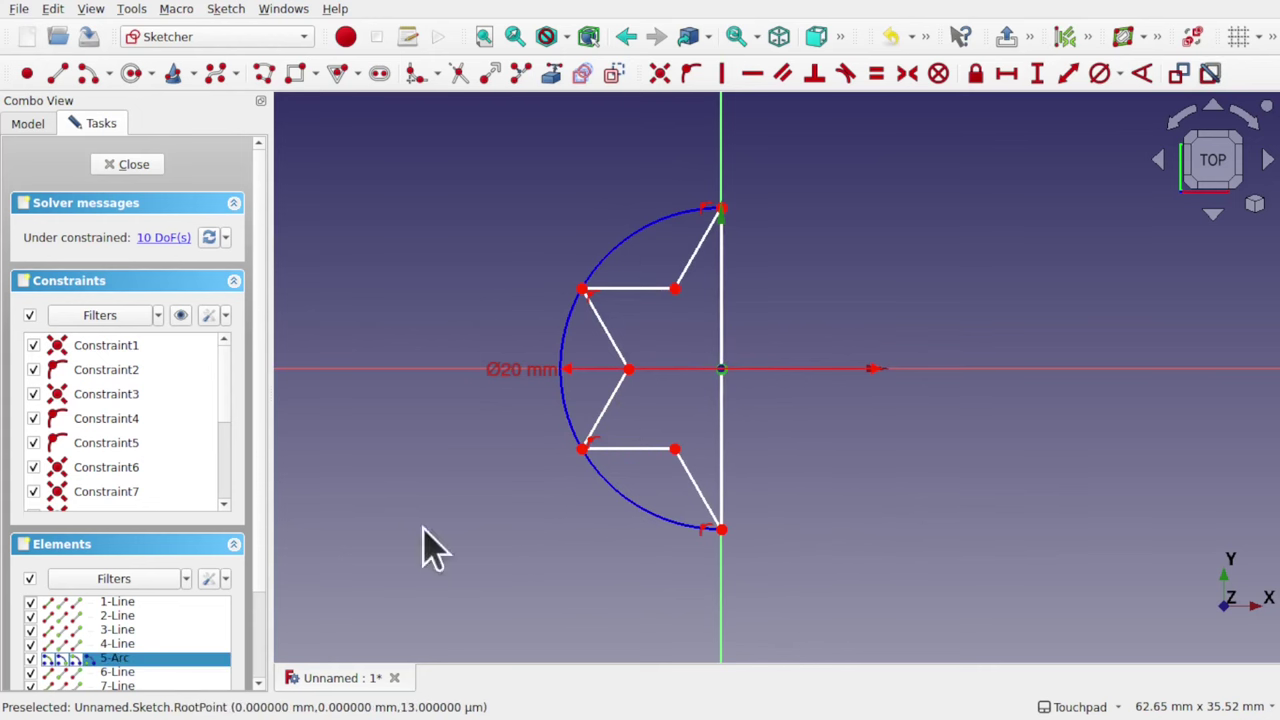
- Test whether the half star's upper inner vertex can still move, and undo the test move
scroll(262, 603, down, 2)
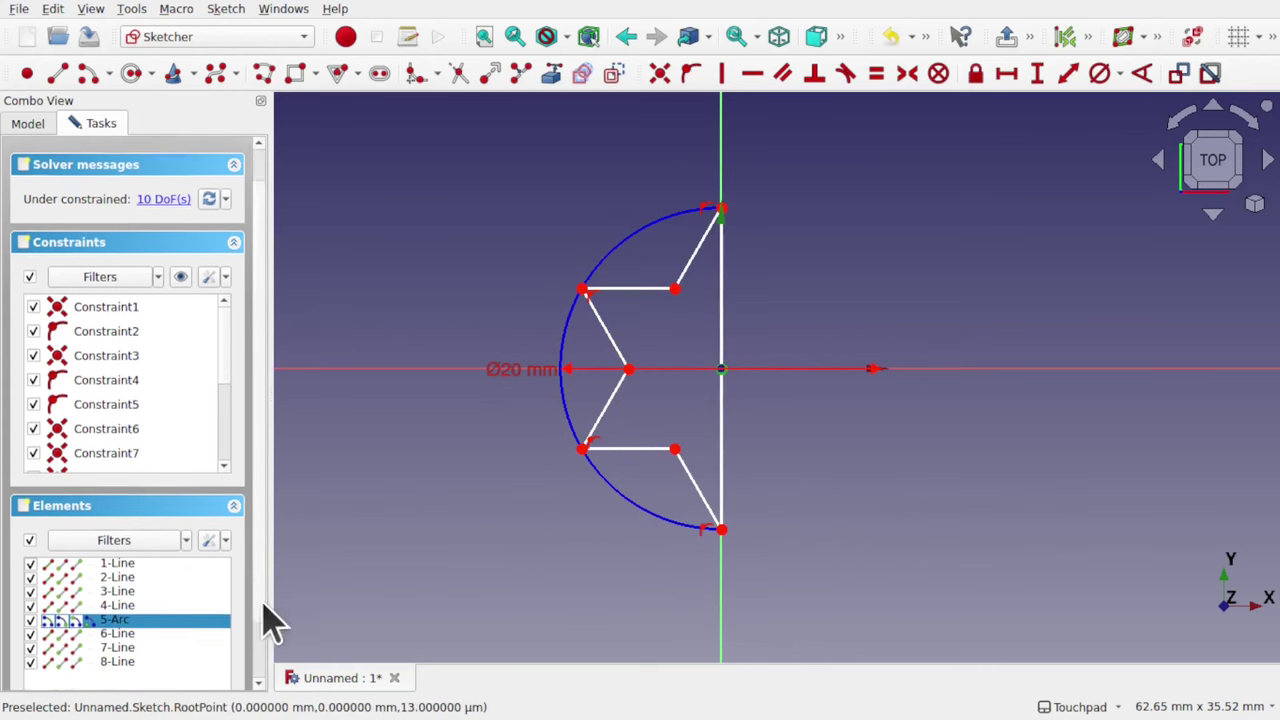
scroll(270, 620, down, 3)
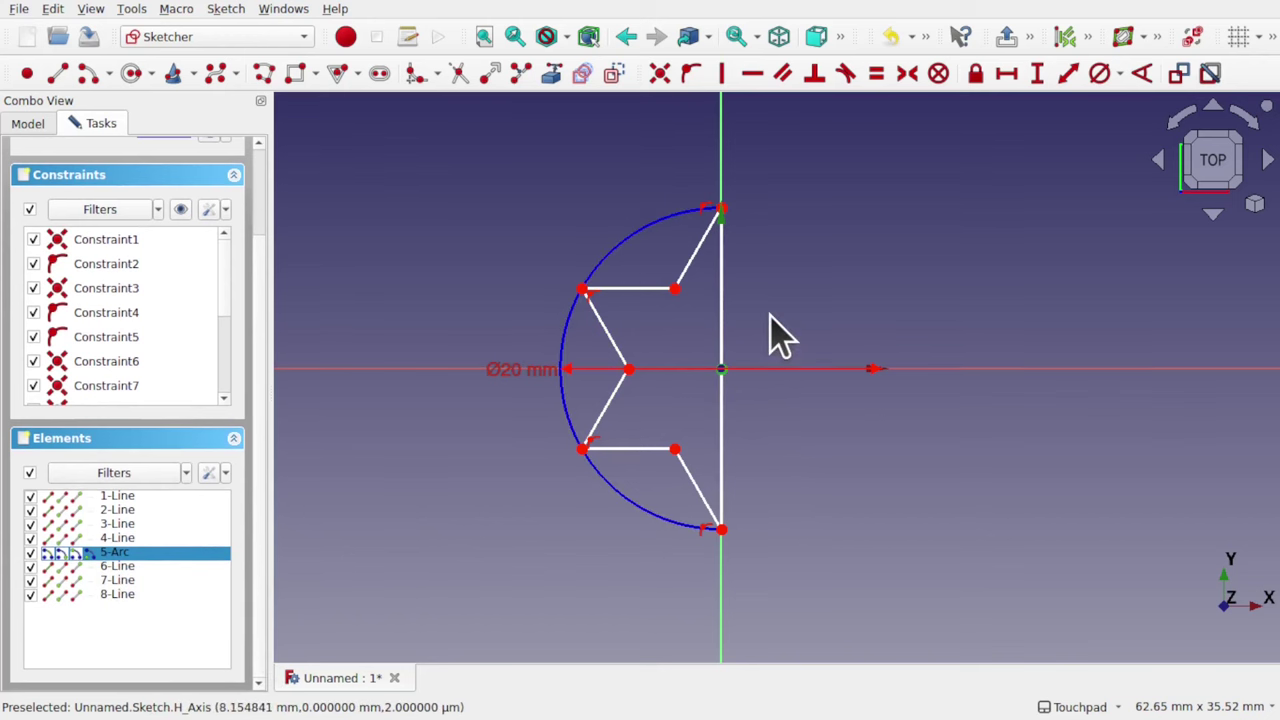
click(661, 88)
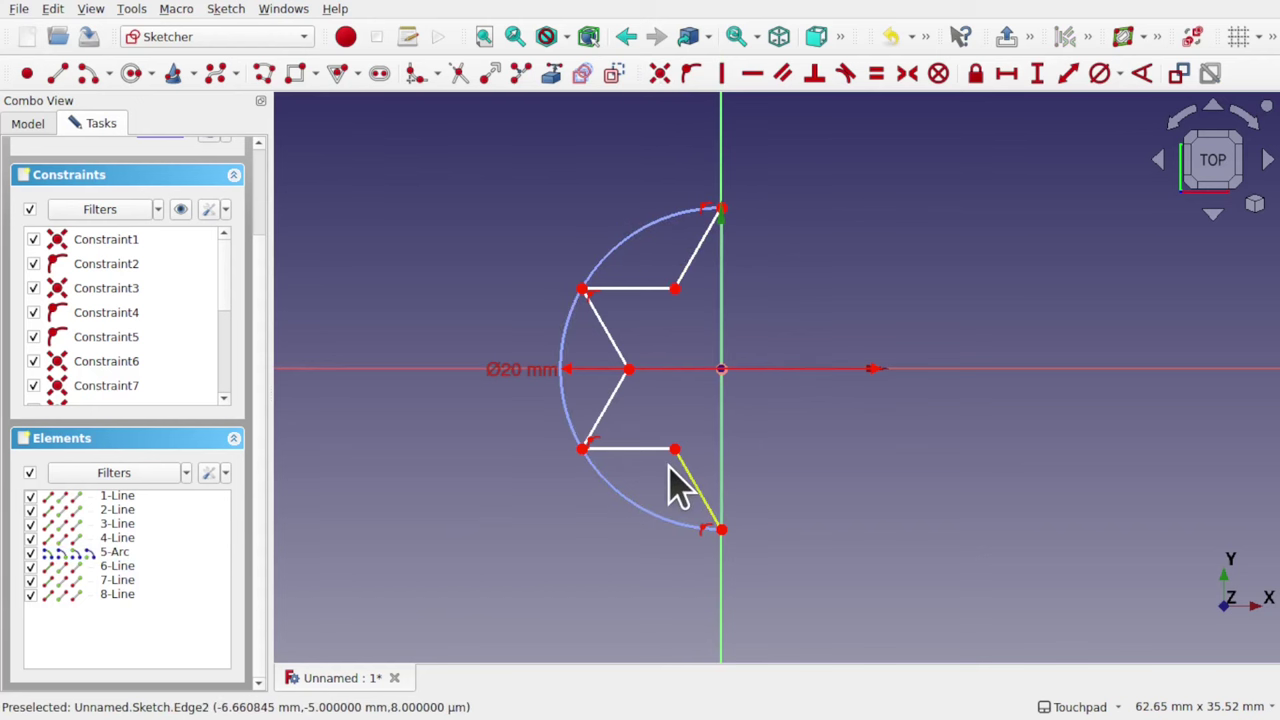
scroll(712, 405, down, 1)
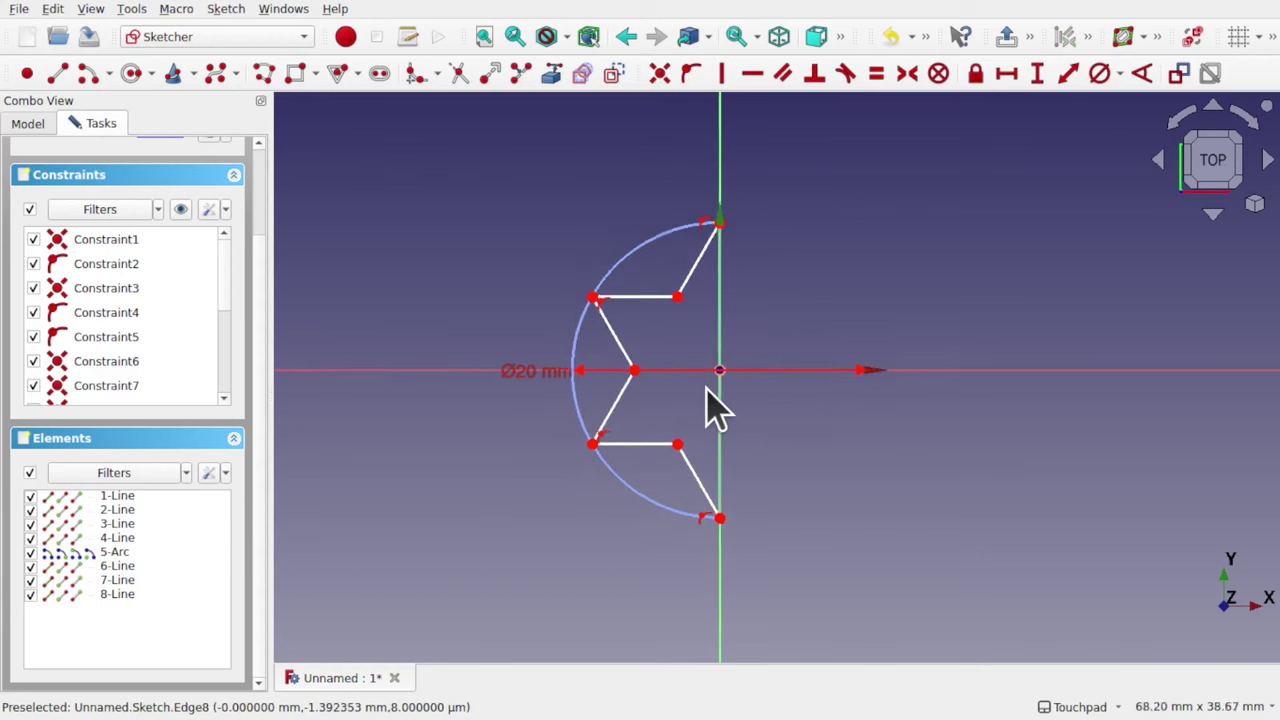
scroll(706, 390, up, 3)
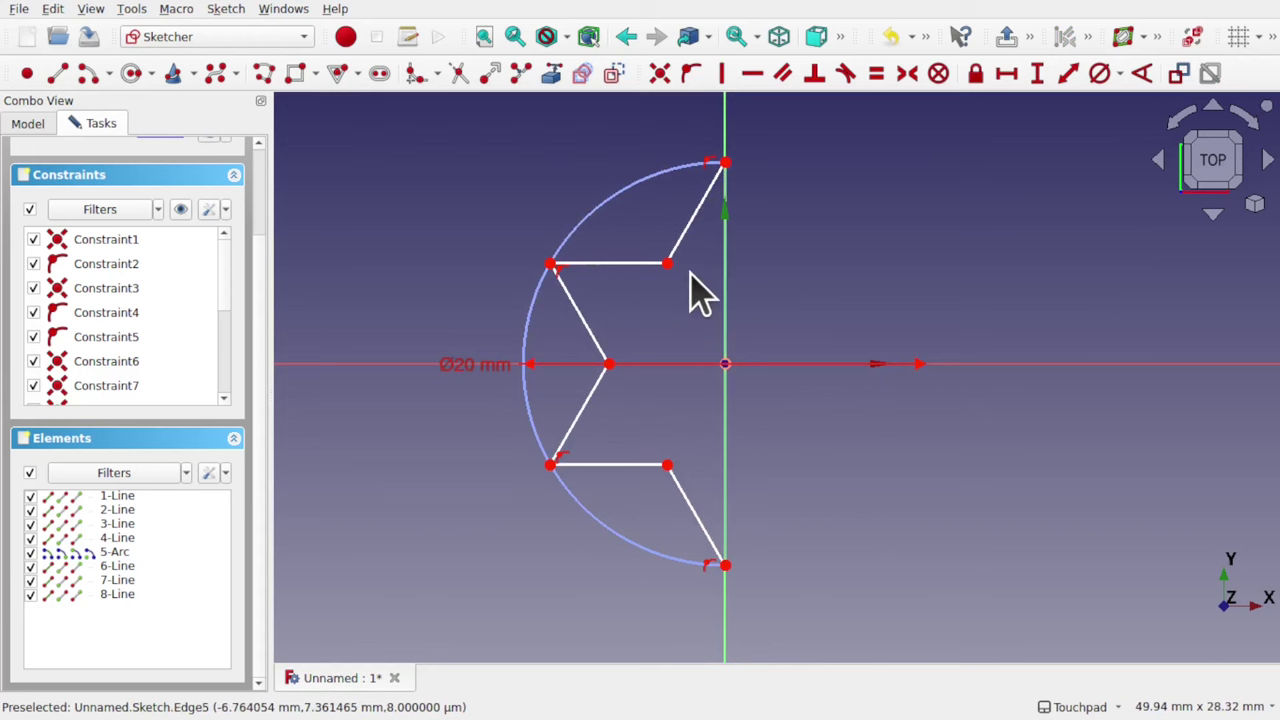
mouse_move(668, 264)
mouse_down()
mouse_move(680, 309)
mouse_move(667, 280)
mouse_up()
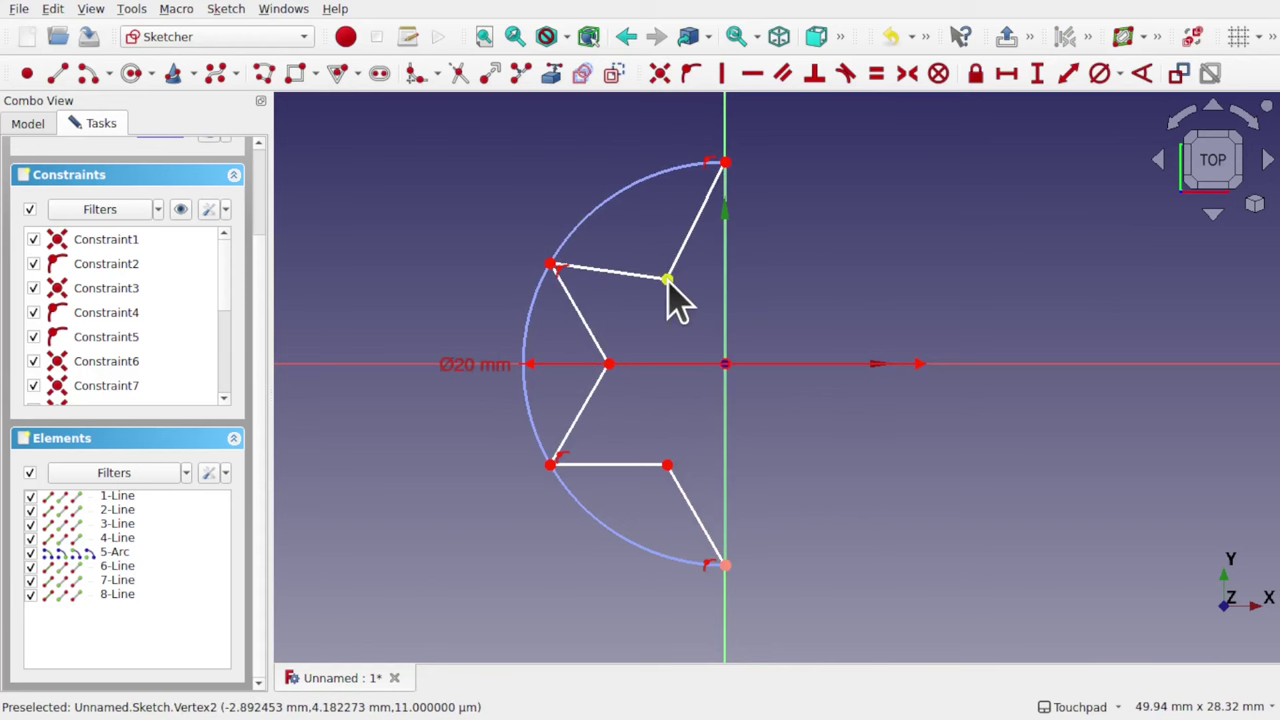
key(ctrl+z)
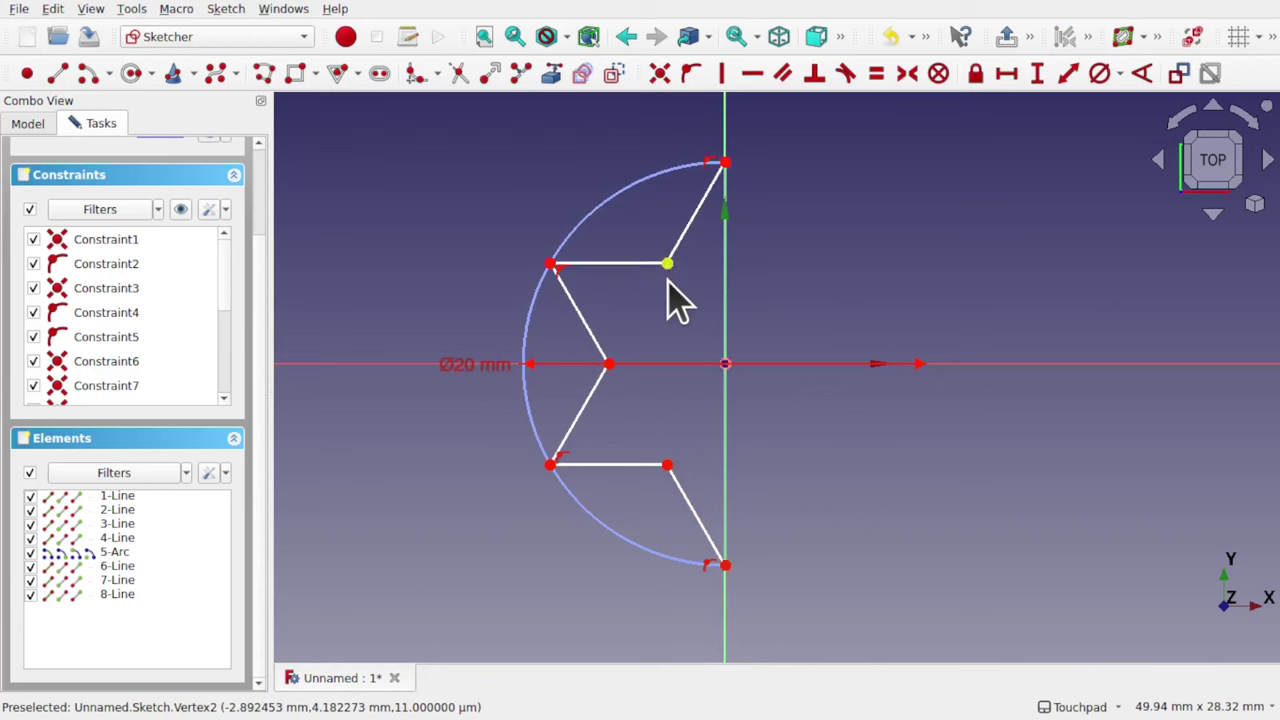
- Constrain the half star's two level edges to horizontal and align their inner endpoints vertically with each other
click(617, 263)
click(613, 464)
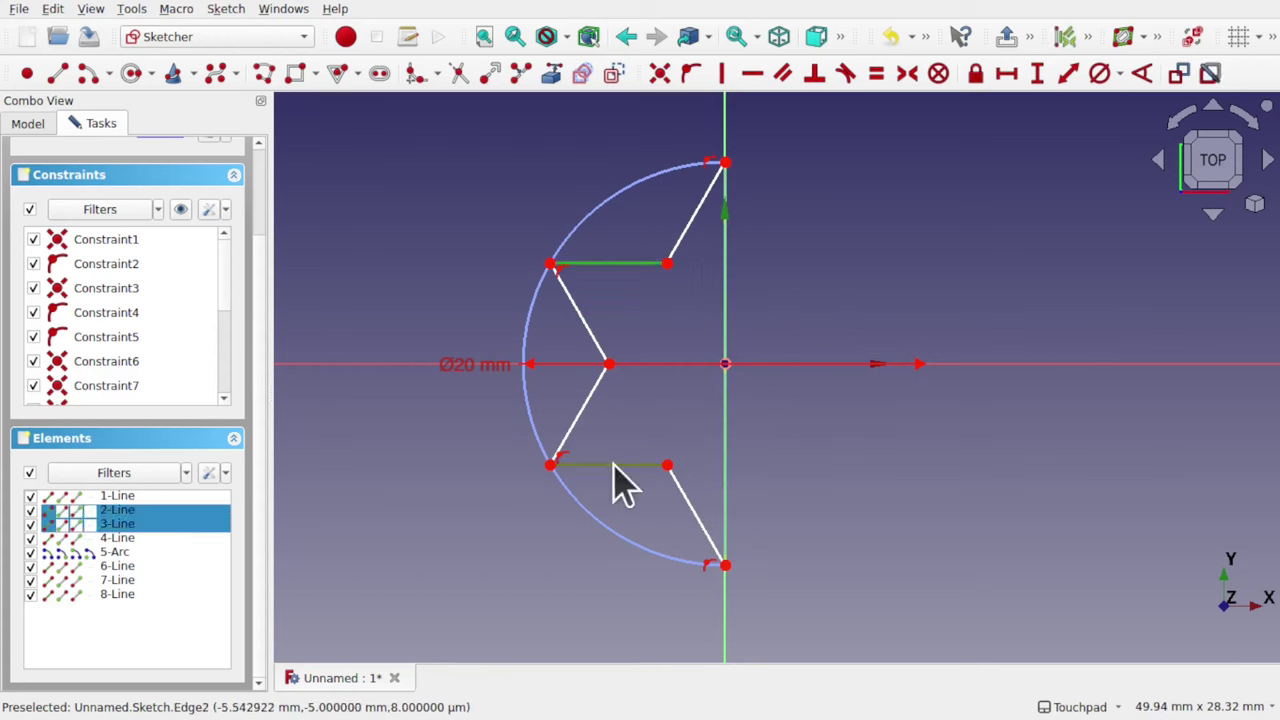
click(752, 74)
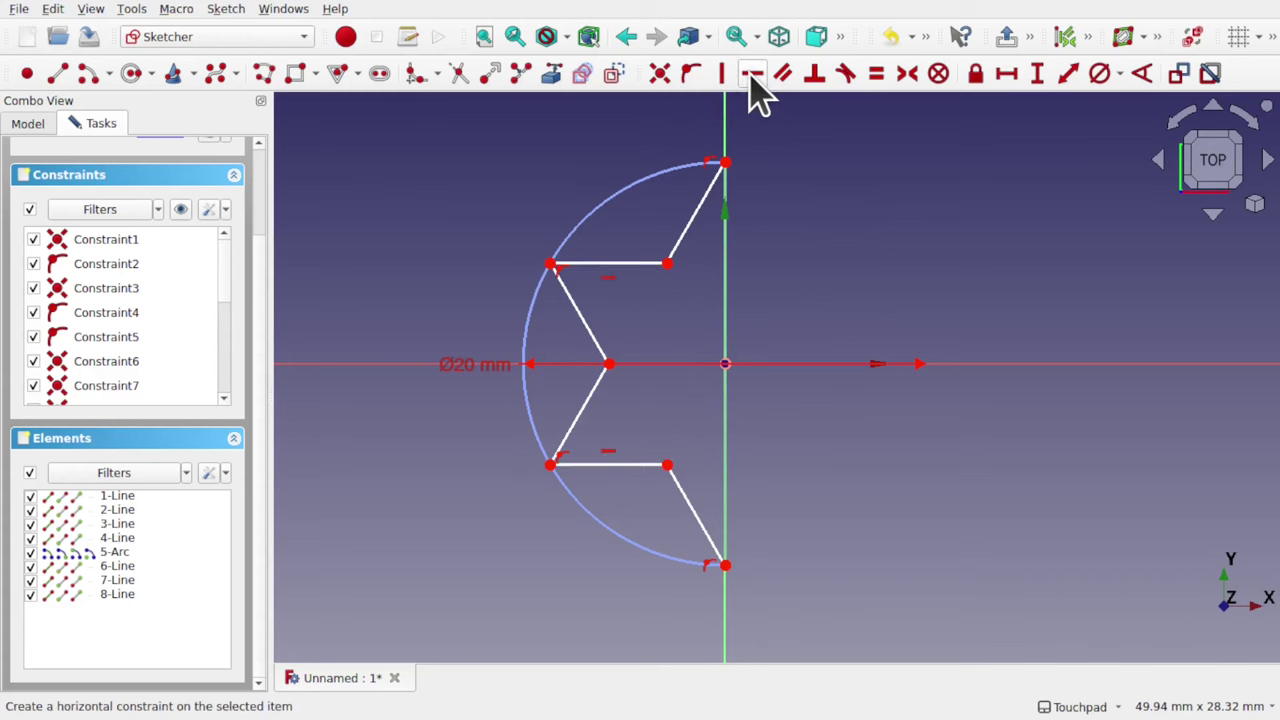
click(667, 264)
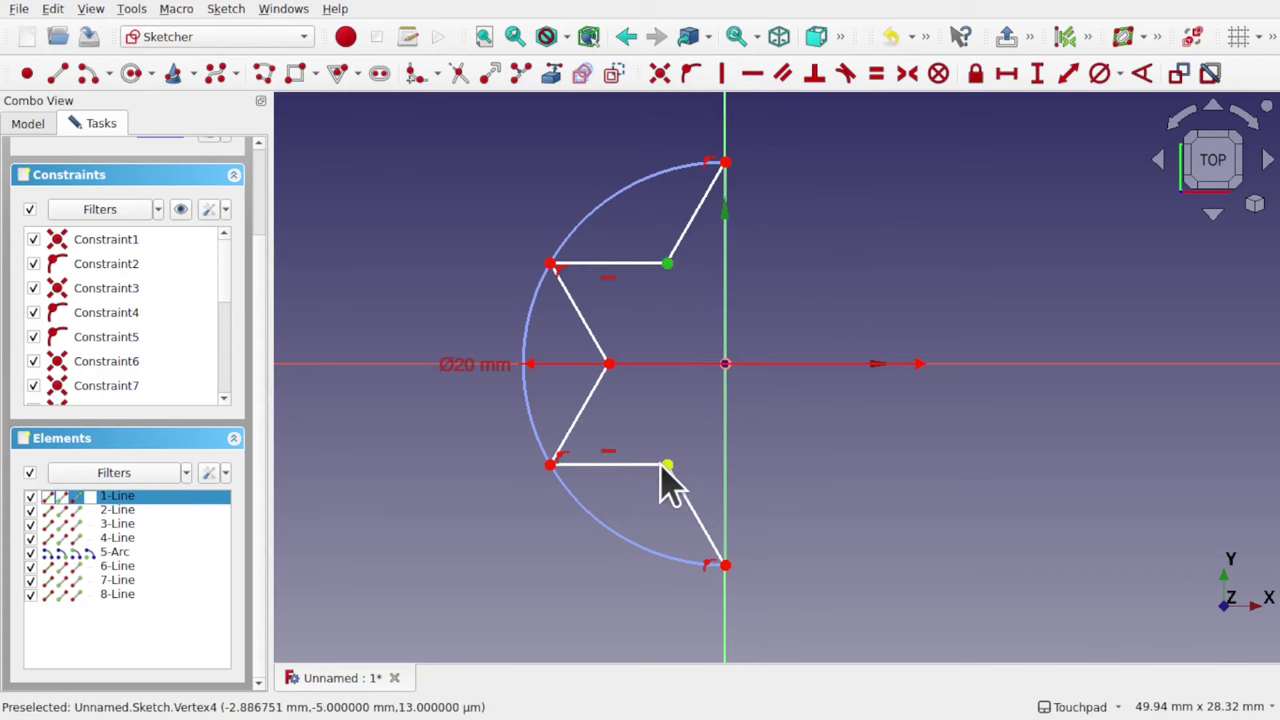
click(667, 465)
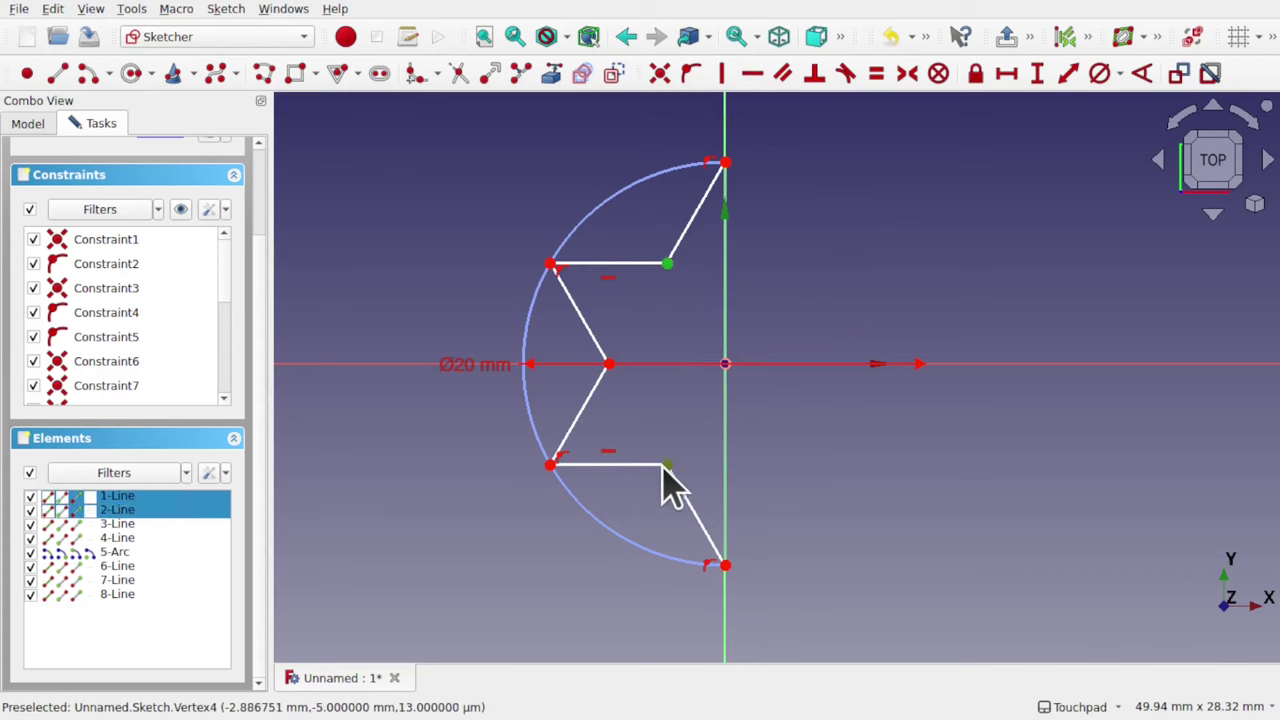
click(721, 75)
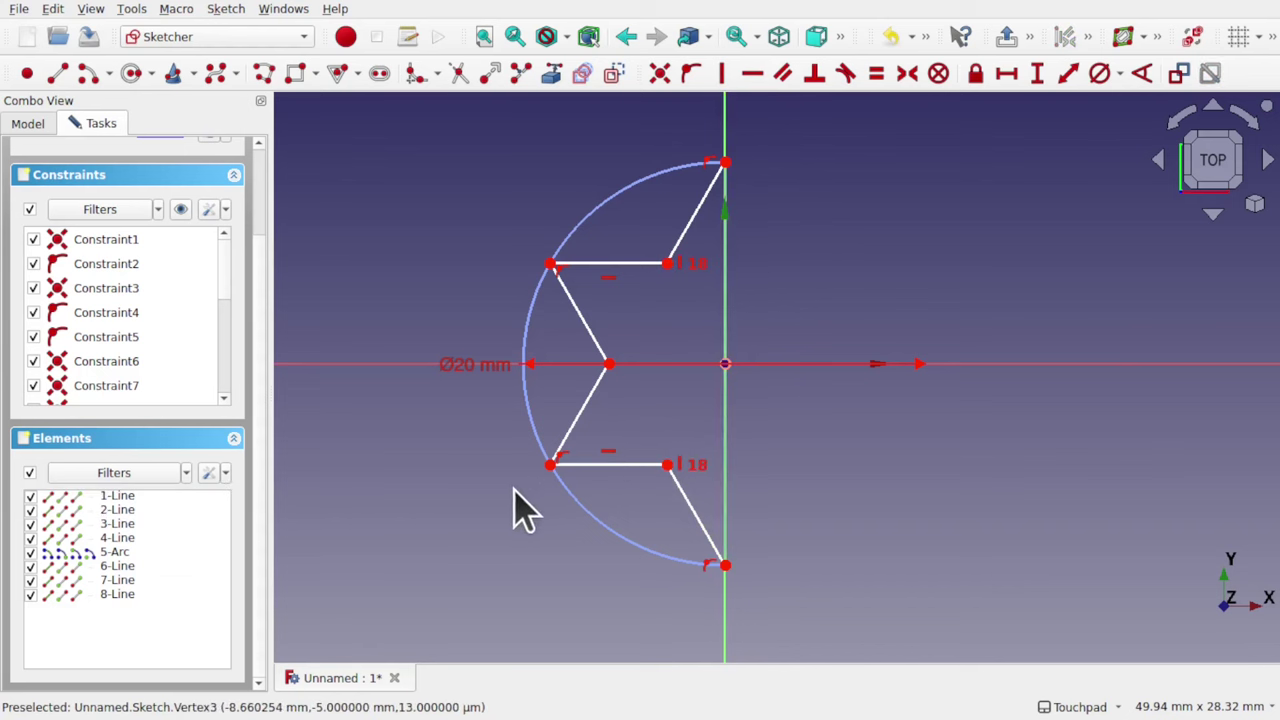
- Try aligning the half star's two outer vertices vertically, and undo a test move of the upper horizontal edge
drag(551, 466, 535, 430)
click(551, 464)
click(550, 264)
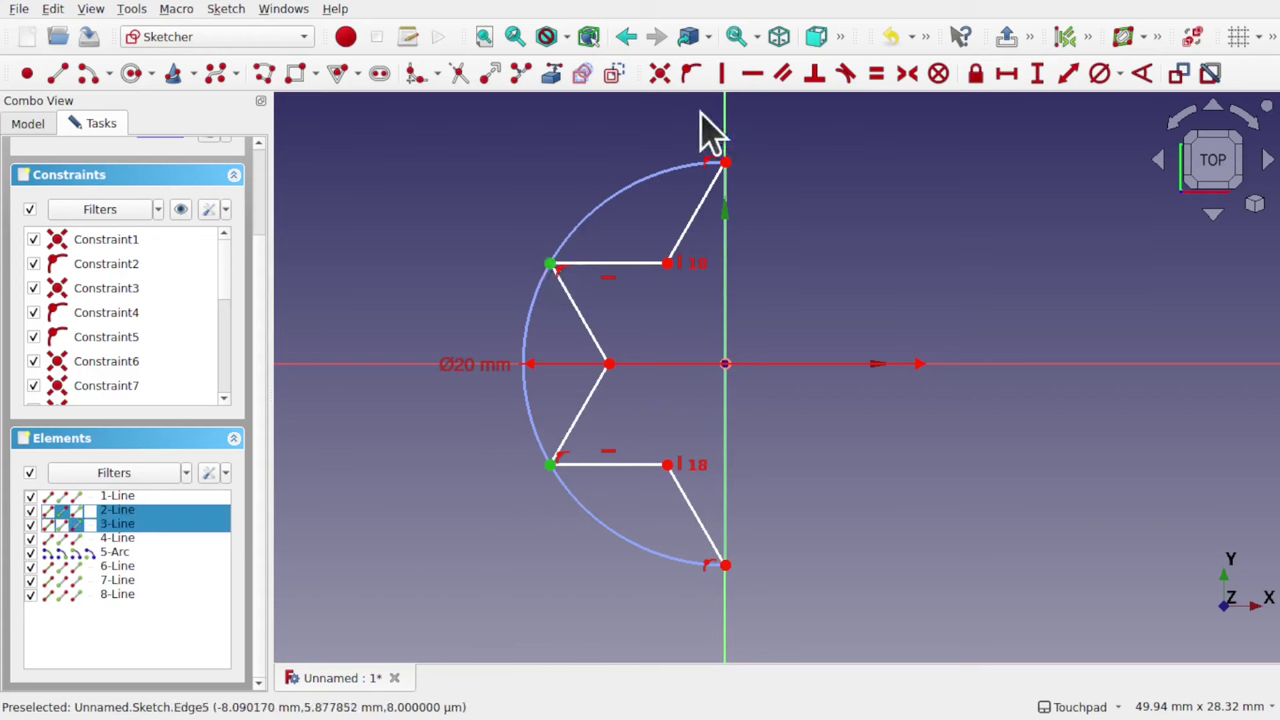
click(724, 76)
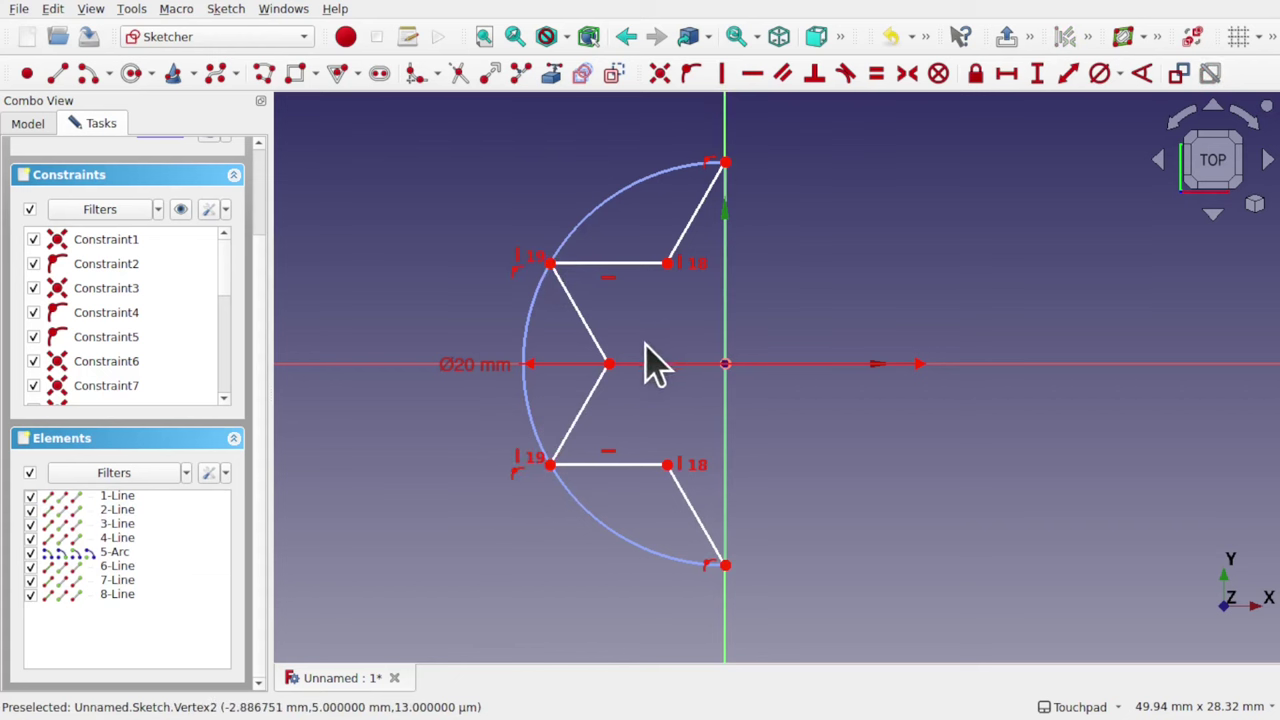
mouse_move(628, 264)
mouse_down()
mouse_move(640, 309)
mouse_move(642, 232)
mouse_move(649, 283)
mouse_move(724, 300)
mouse_move(548, 296)
mouse_move(651, 252)
mouse_move(771, 249)
mouse_move(677, 326)
mouse_move(593, 284)
mouse_up()
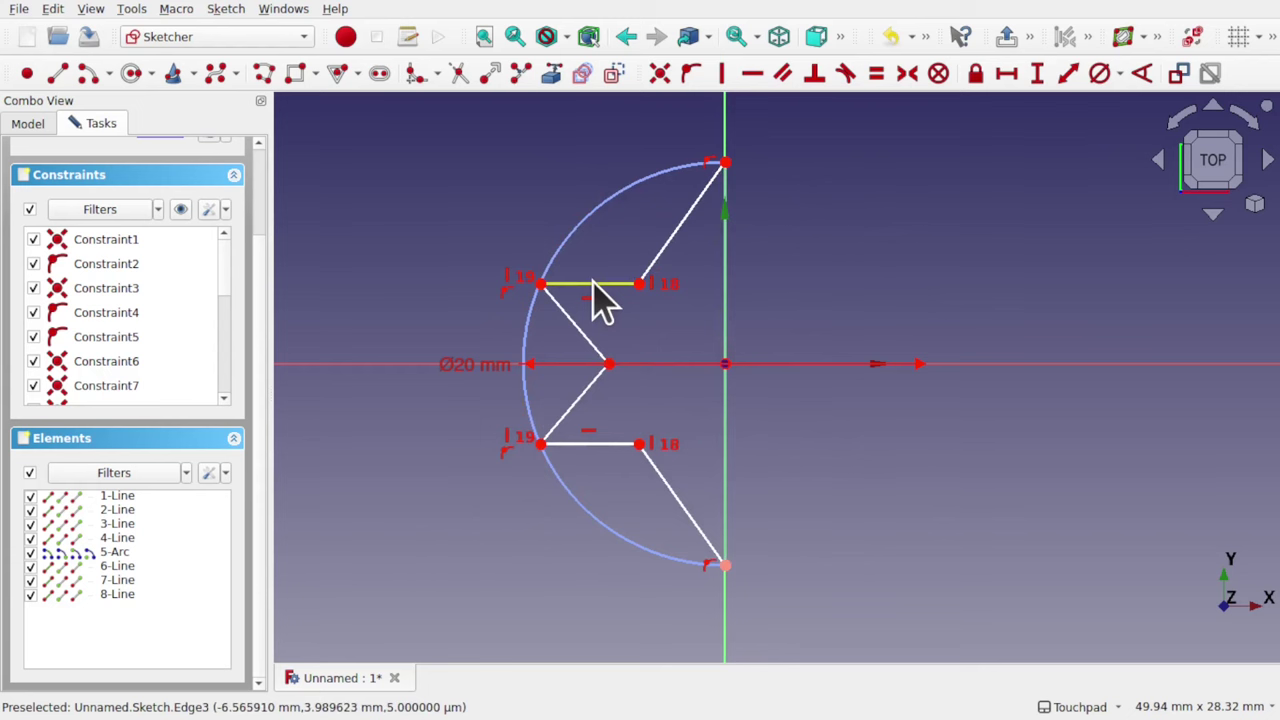
key(ctrl+z)
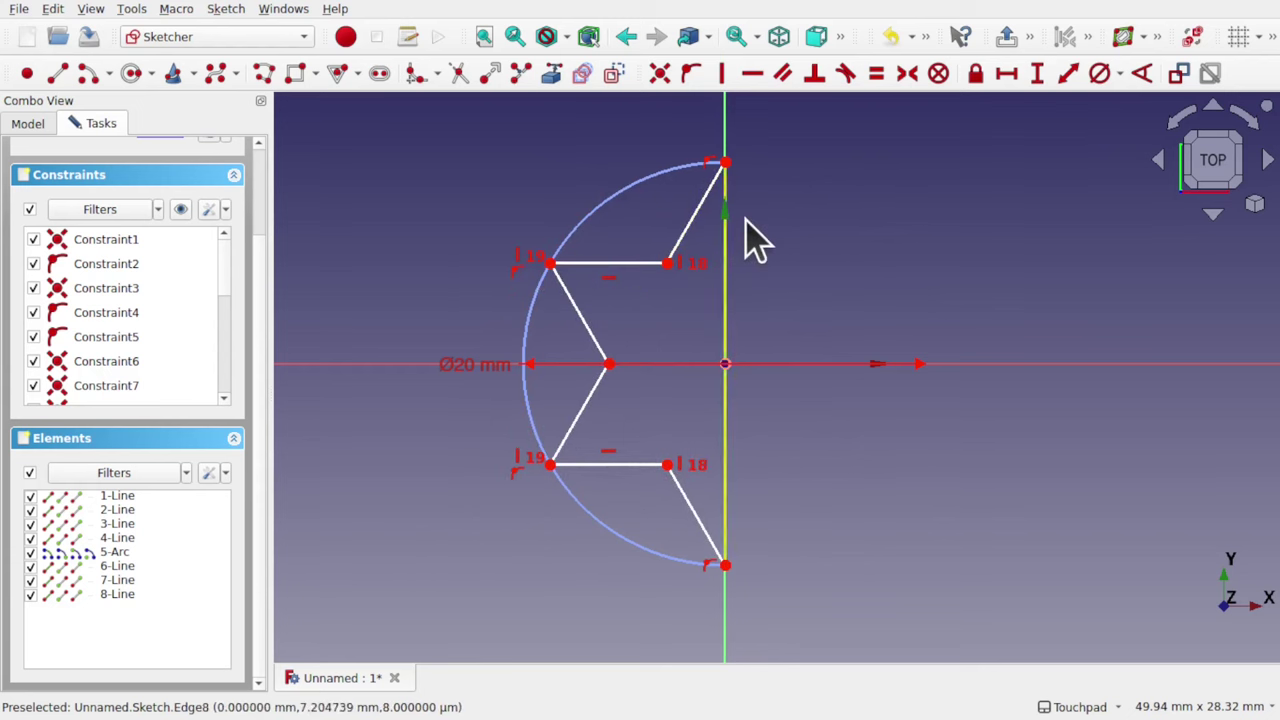
- Apply an equal-length constraint to the half star's six outline edges, excluding the closing line on the vertical axis
click(686, 230)
click(603, 264)
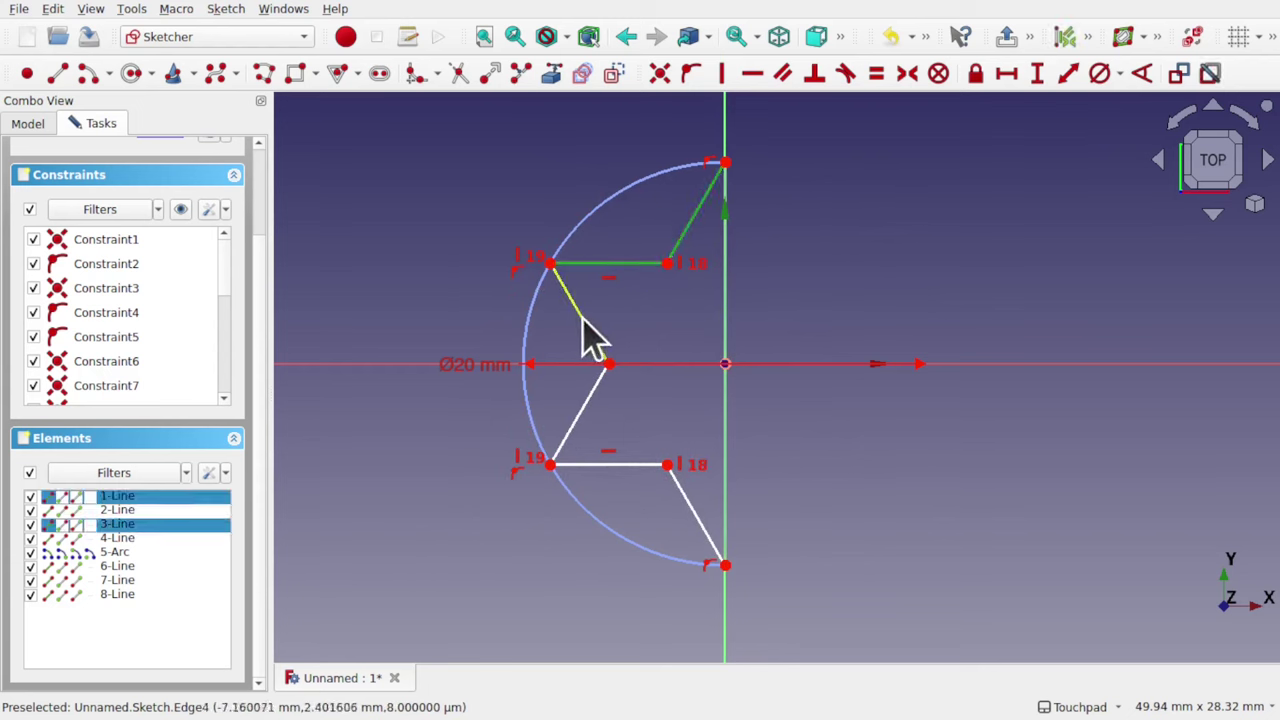
click(588, 333)
click(583, 416)
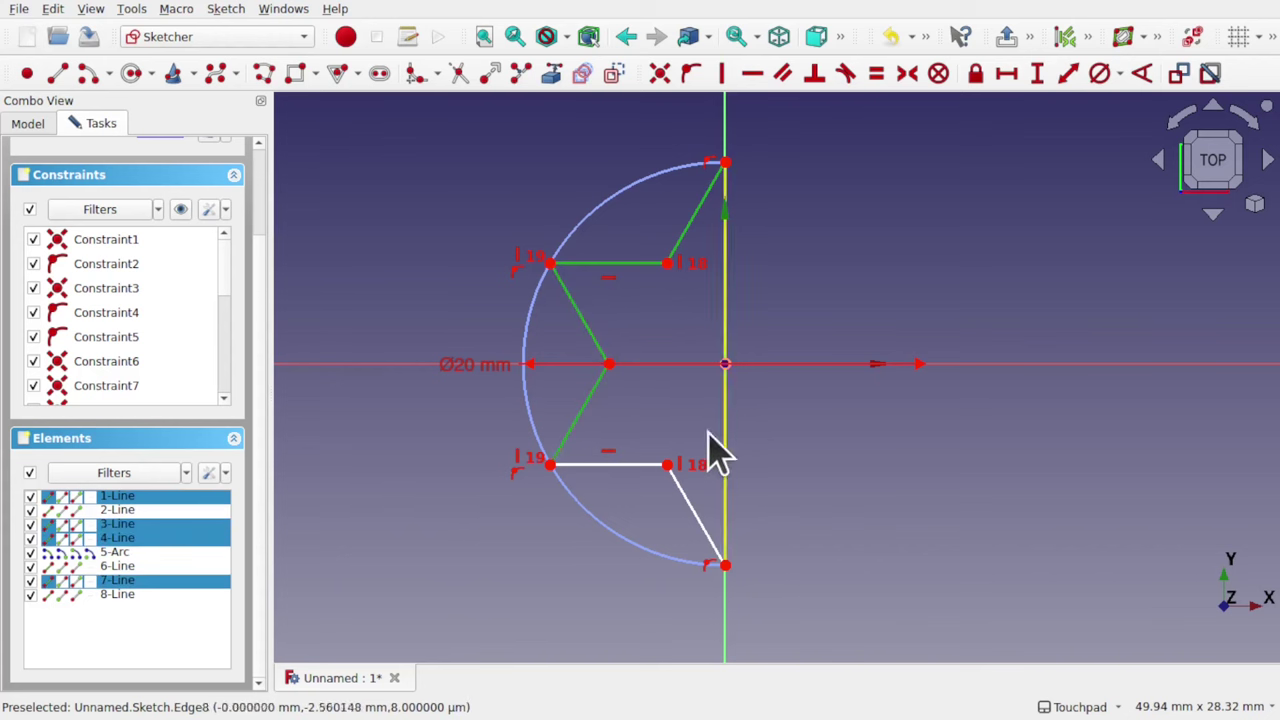
click(624, 464)
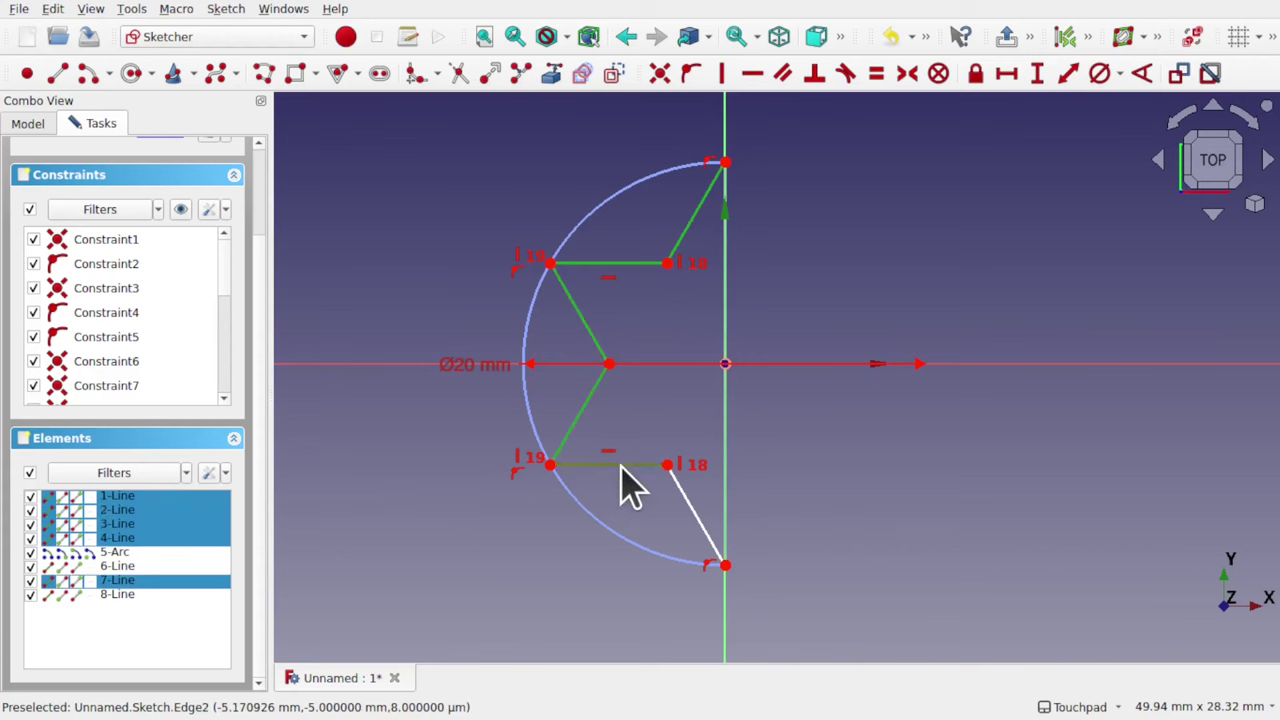
click(688, 522)
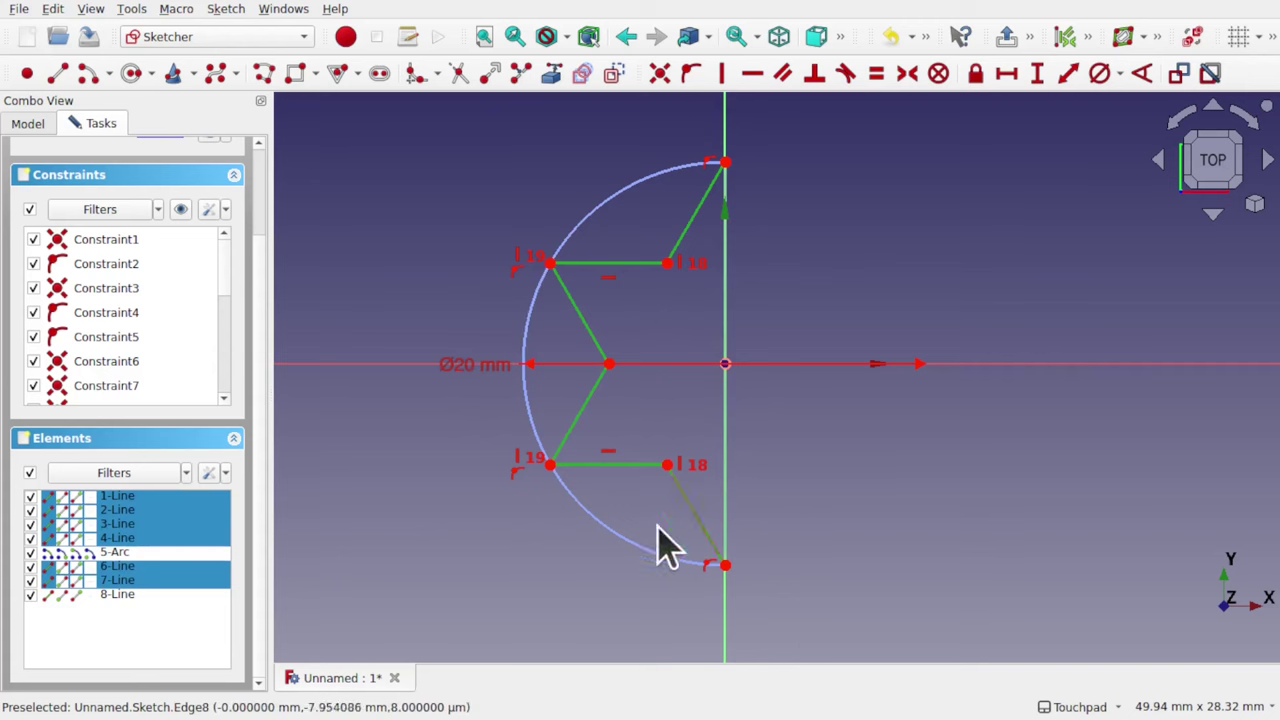
click(876, 76)
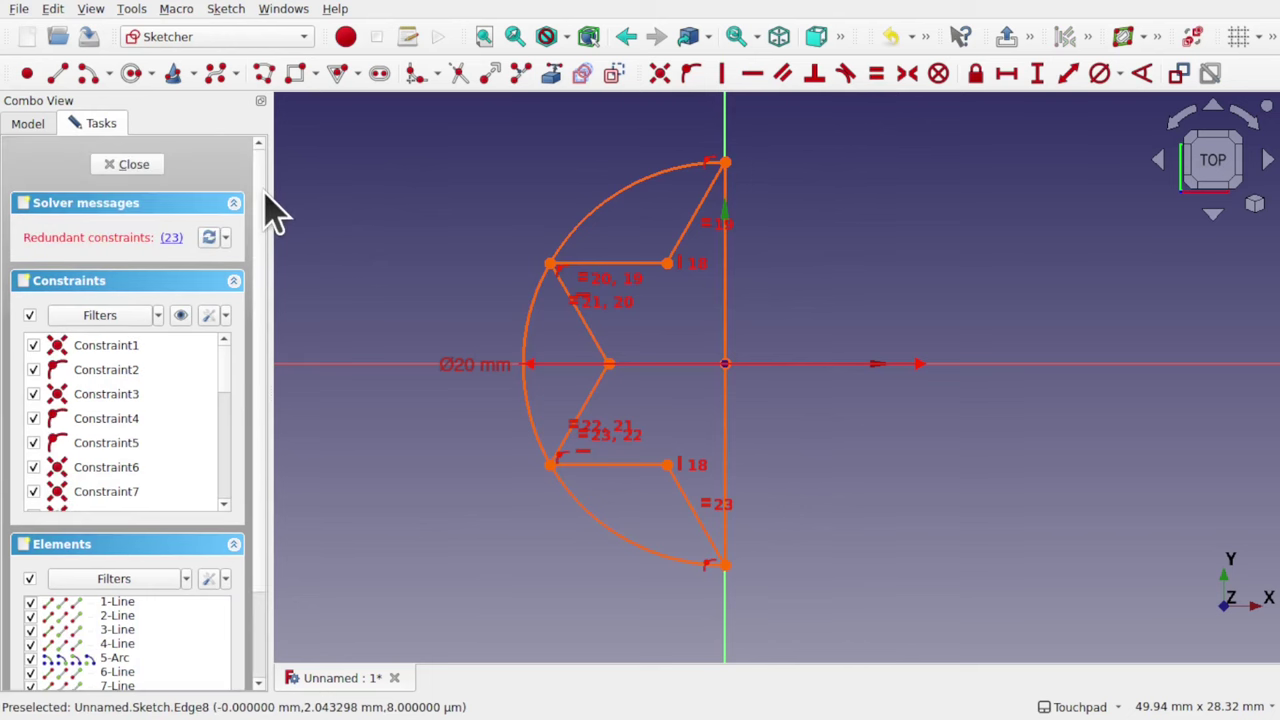
- Delete the redundant equality constraint 23 on the half star's lower edges and test-move the lower inner vertex
click(172, 238)
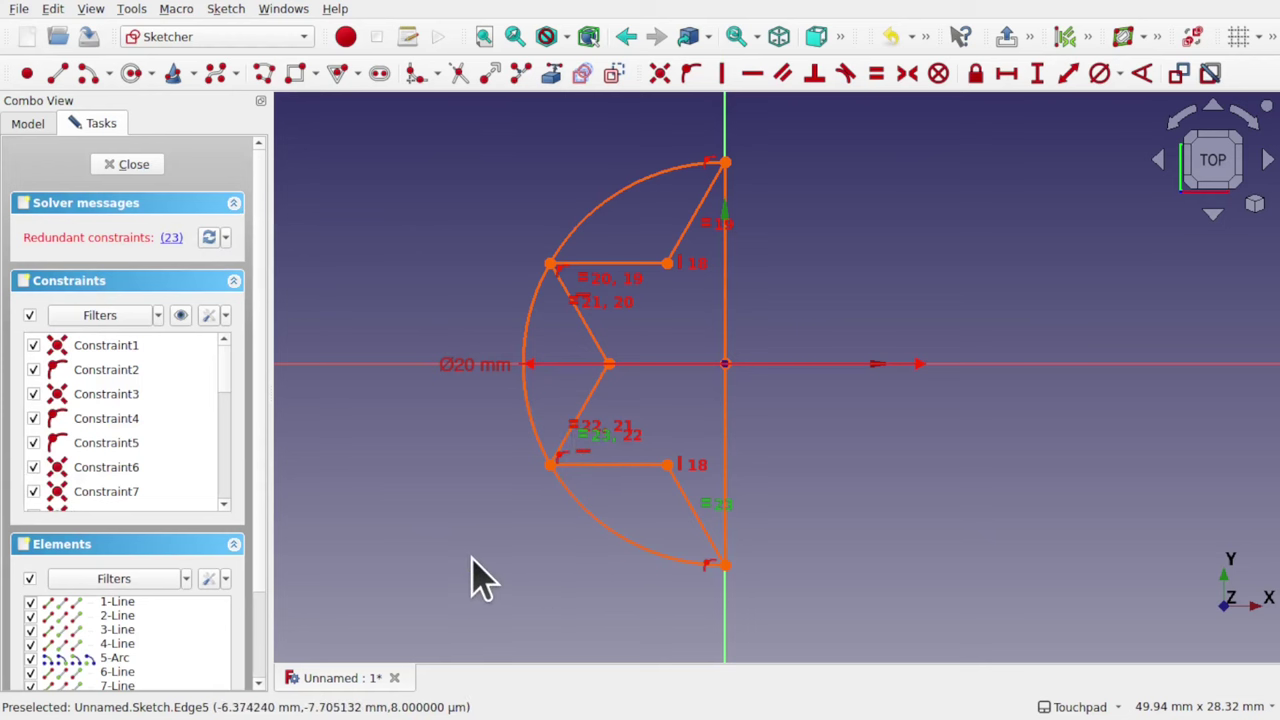
key(Delete)
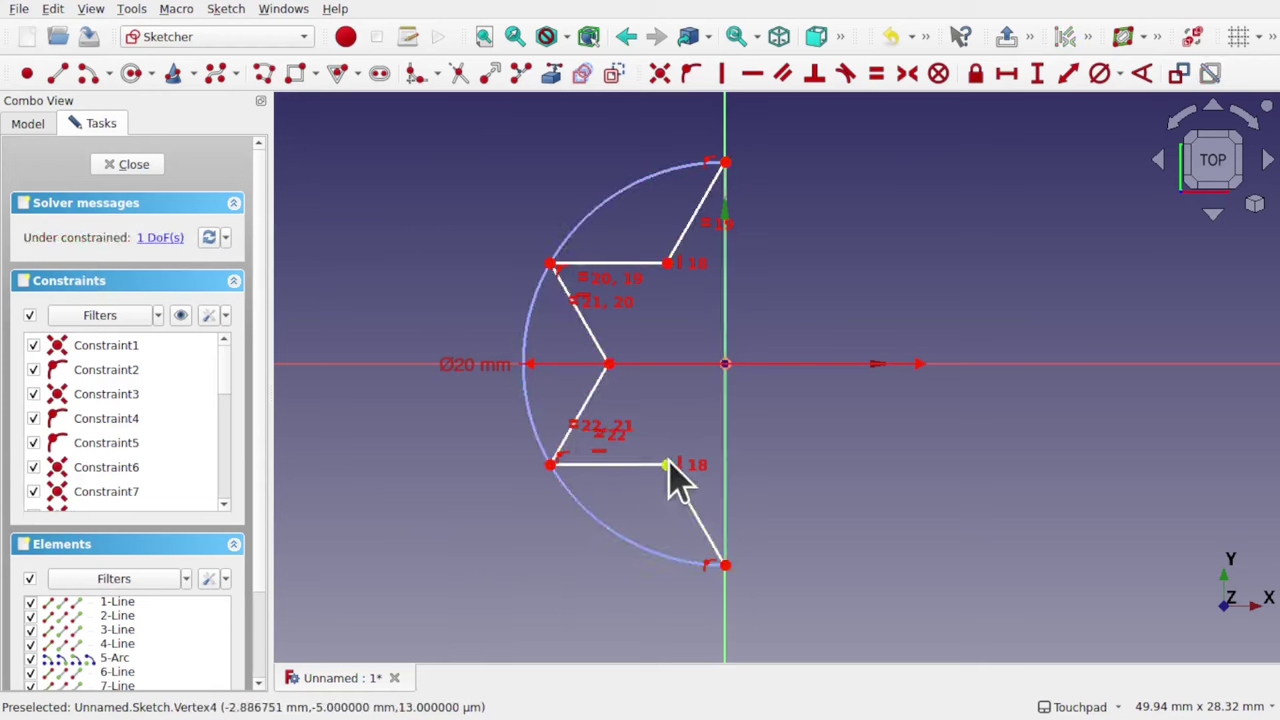
mouse_move(669, 464)
mouse_down()
mouse_move(635, 485)
mouse_move(628, 465)
mouse_move(712, 454)
mouse_move(630, 453)
mouse_move(650, 420)
mouse_move(663, 430)
mouse_move(664, 412)
mouse_move(662, 448)
mouse_move(660, 405)
mouse_move(651, 458)
mouse_move(646, 414)
mouse_move(654, 460)
mouse_up()
- Add a horizontal distance dimension of 5.77 mm to the half star's upper horizontal edge
click(642, 268)
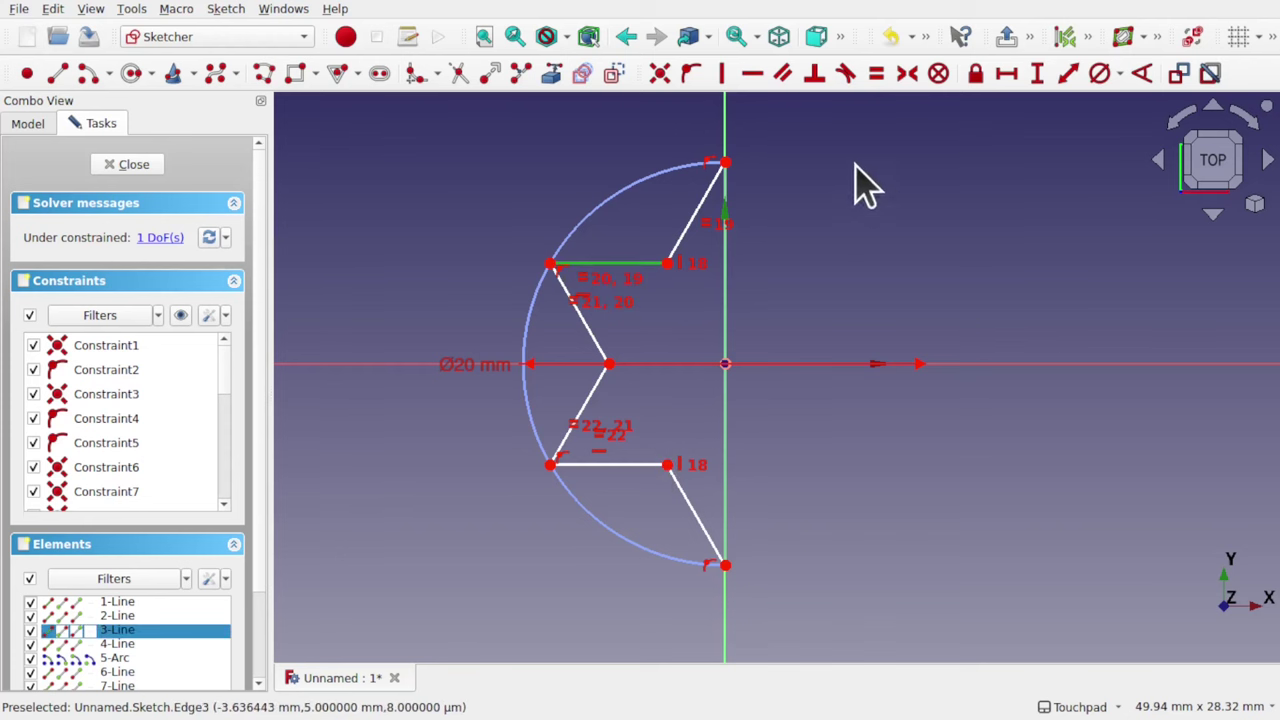
click(1006, 74)
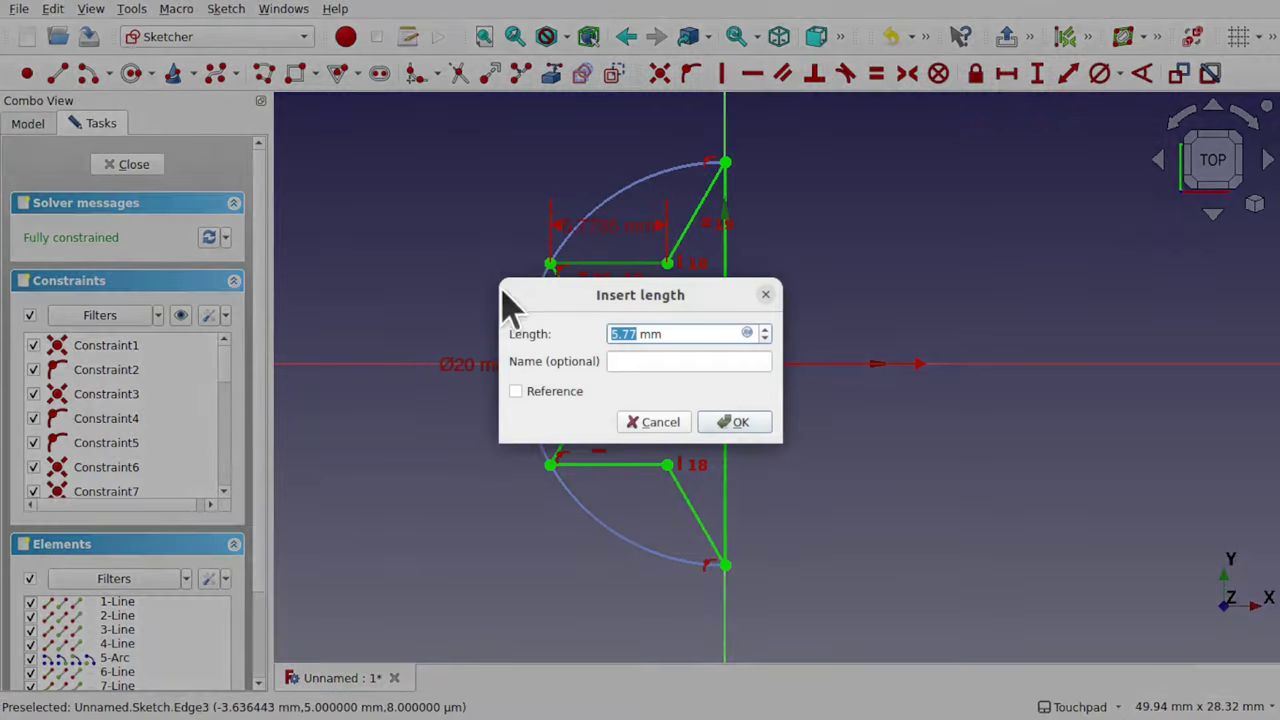
click(719, 422)
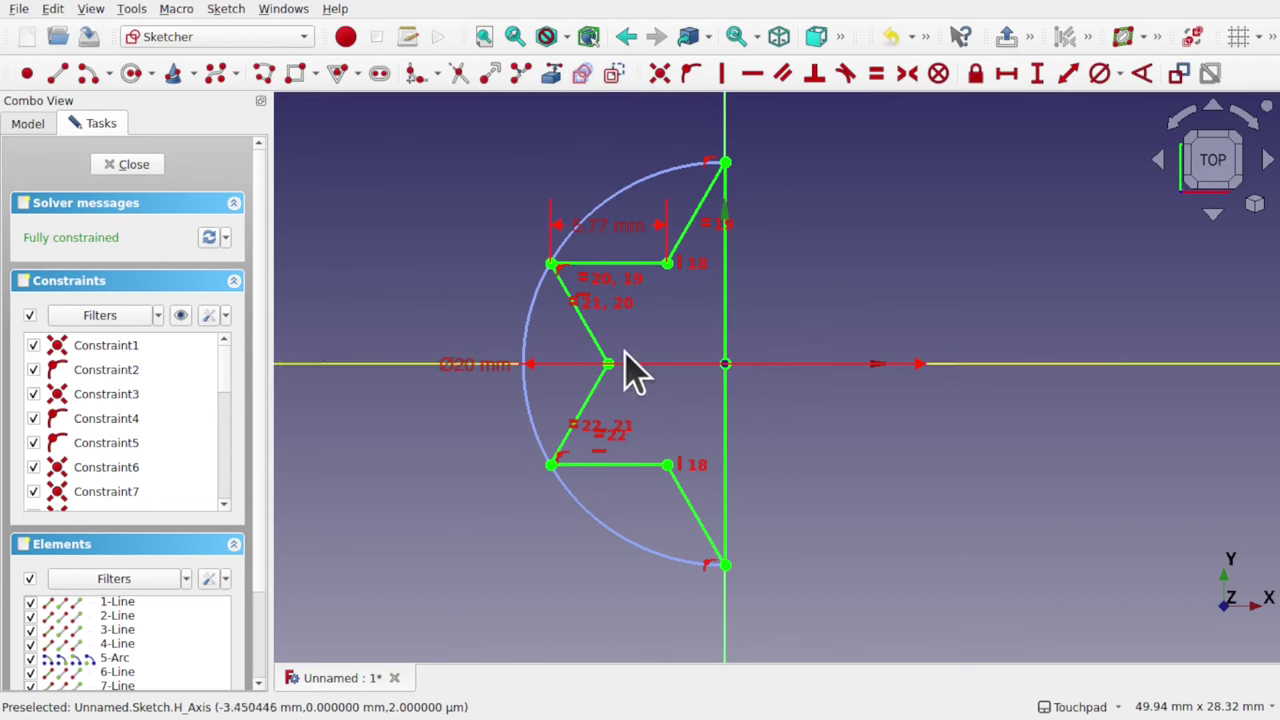
- Highlight the construction arc among the sketch elements and reposition its diameter dimension diagonally beside the star's lower-left outer vertex
click(646, 185)
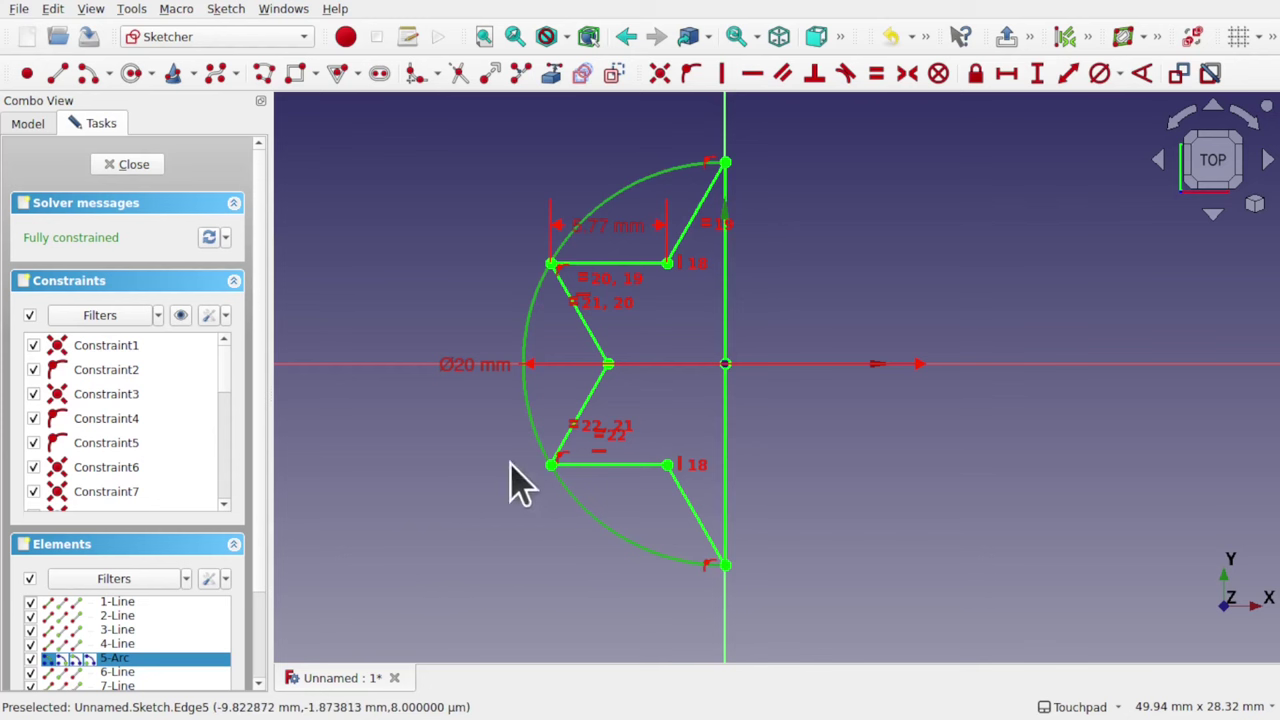
click(438, 556)
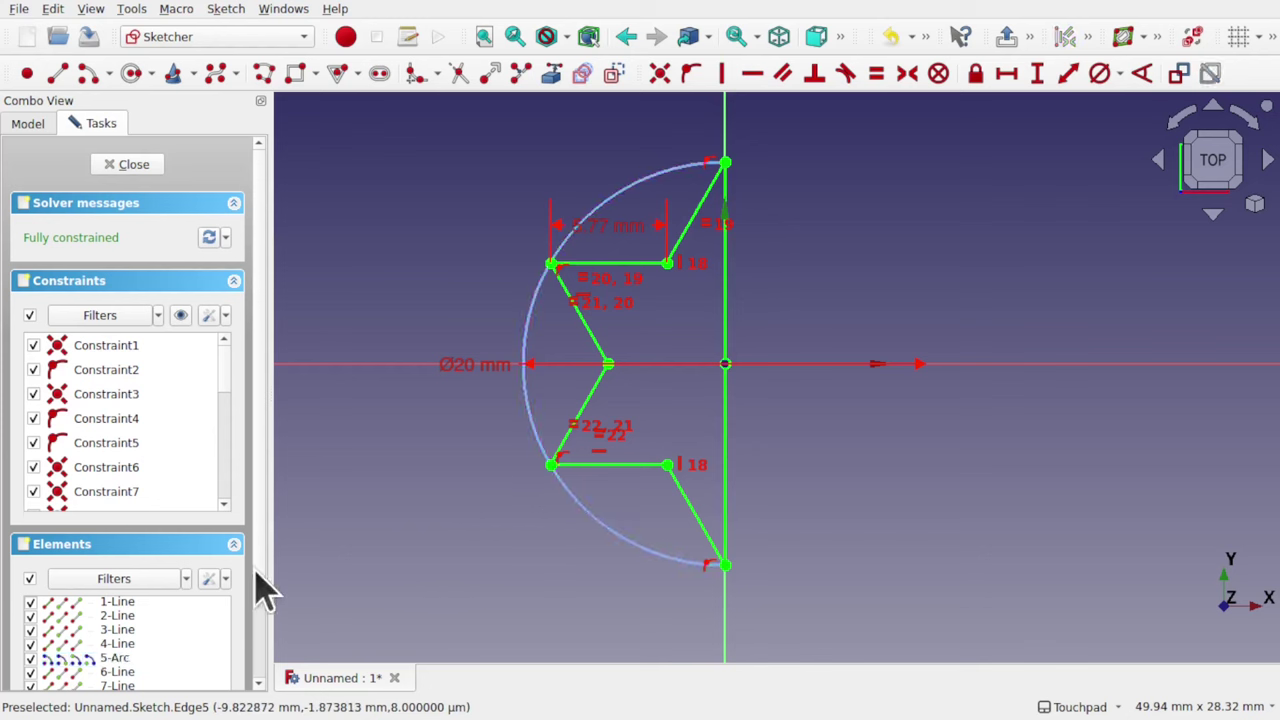
scroll(257, 586, down, 3)
click(117, 557)
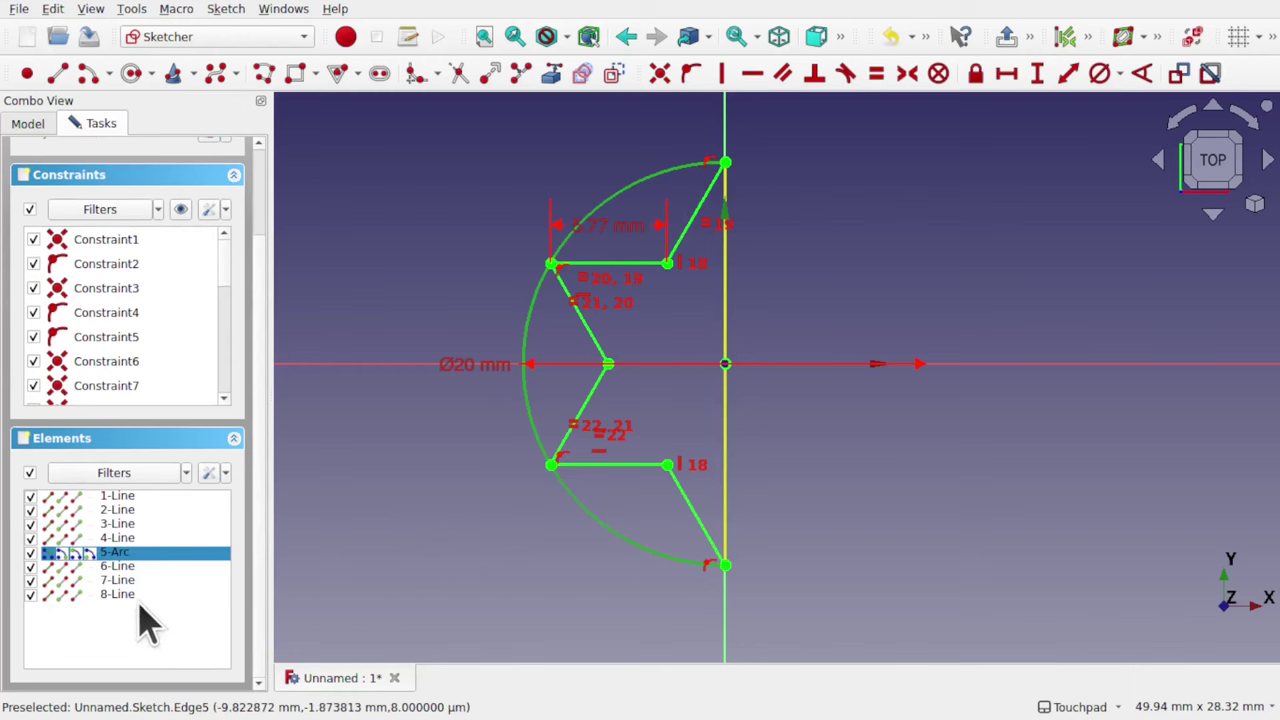
click(425, 554)
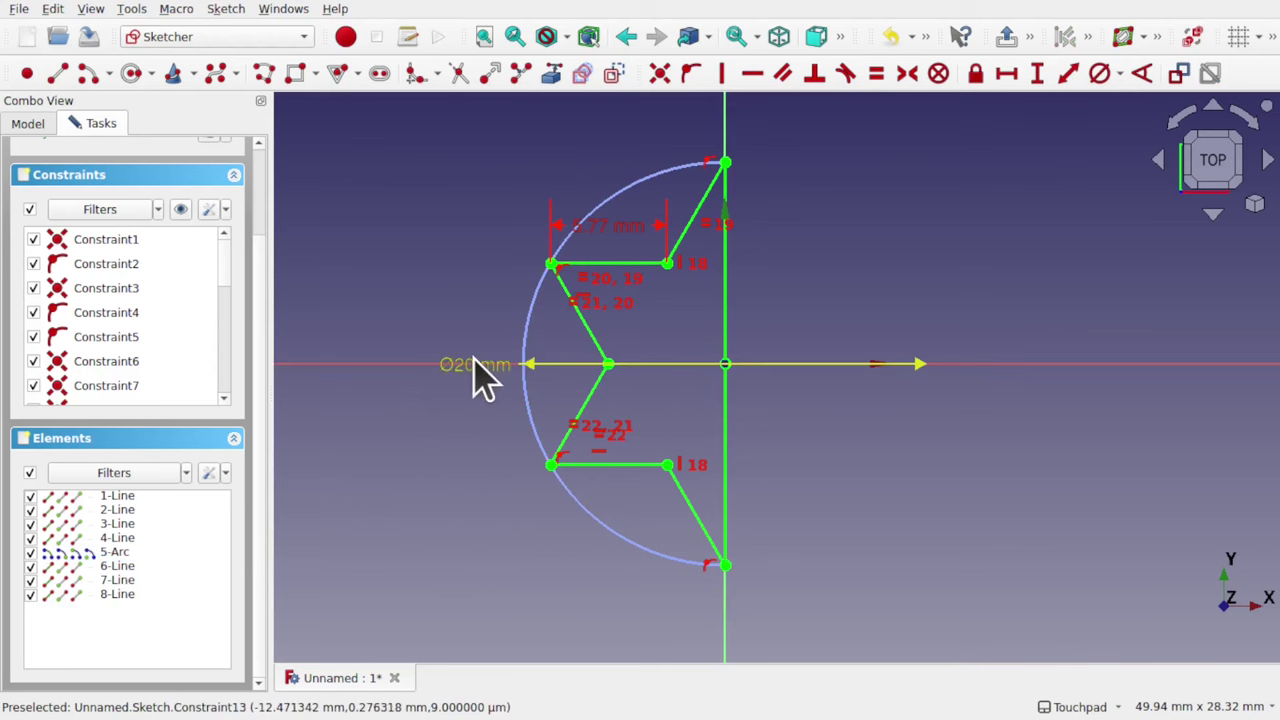
drag(480, 372, 490, 497)
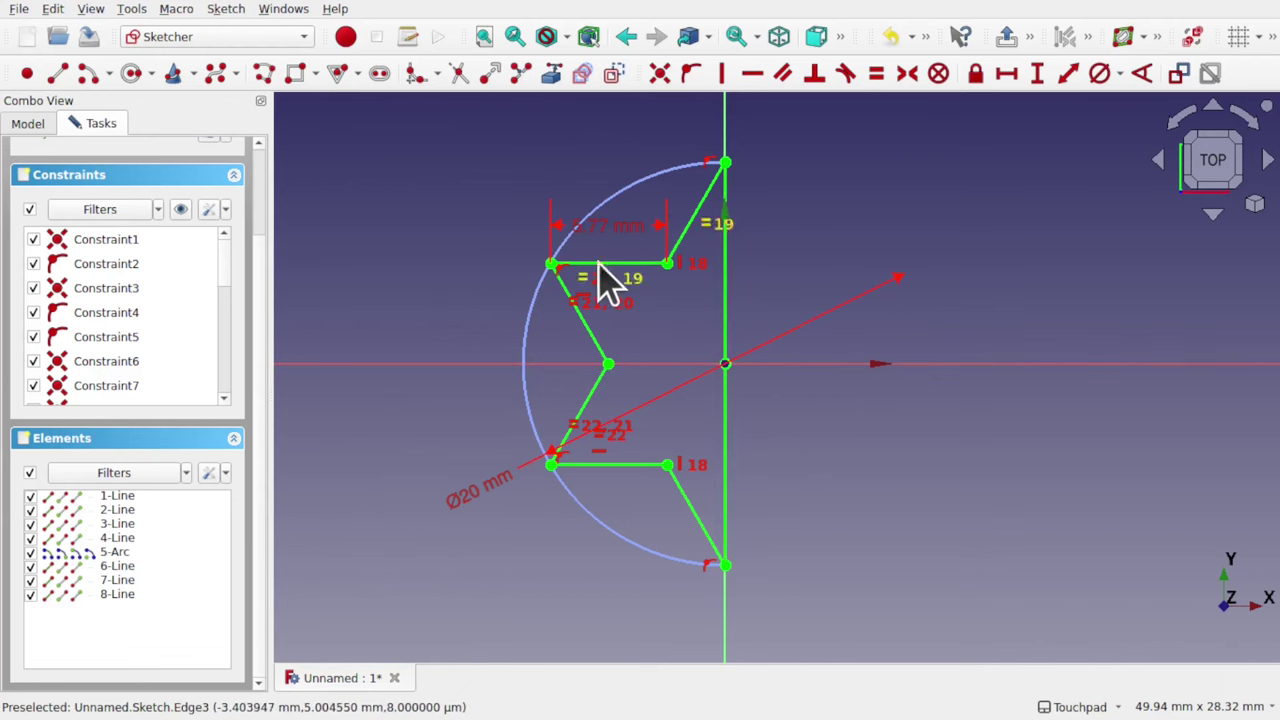
- Draw a closed four-edge tree outline below the half star, with a horizontal base about 20 mm wide and its vertical side on the vertical axis
scroll(263, 180, up, 3)
scroll(763, 180, down, 3)
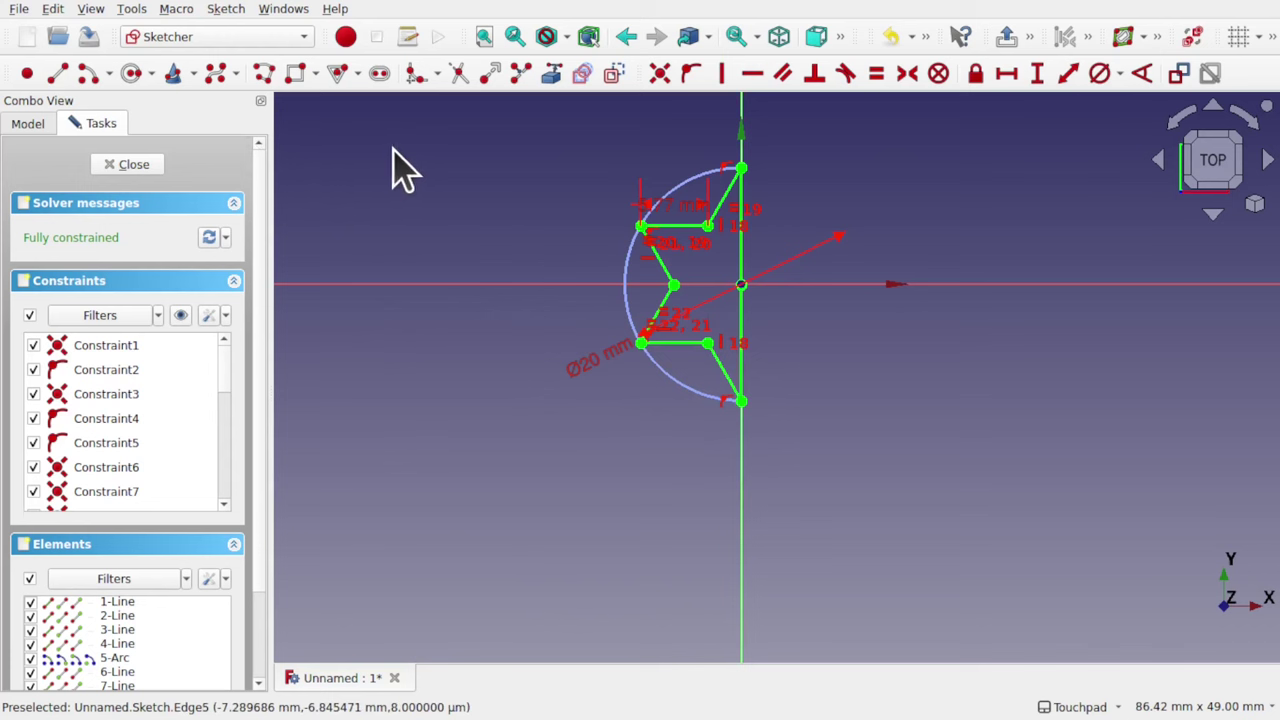
click(264, 76)
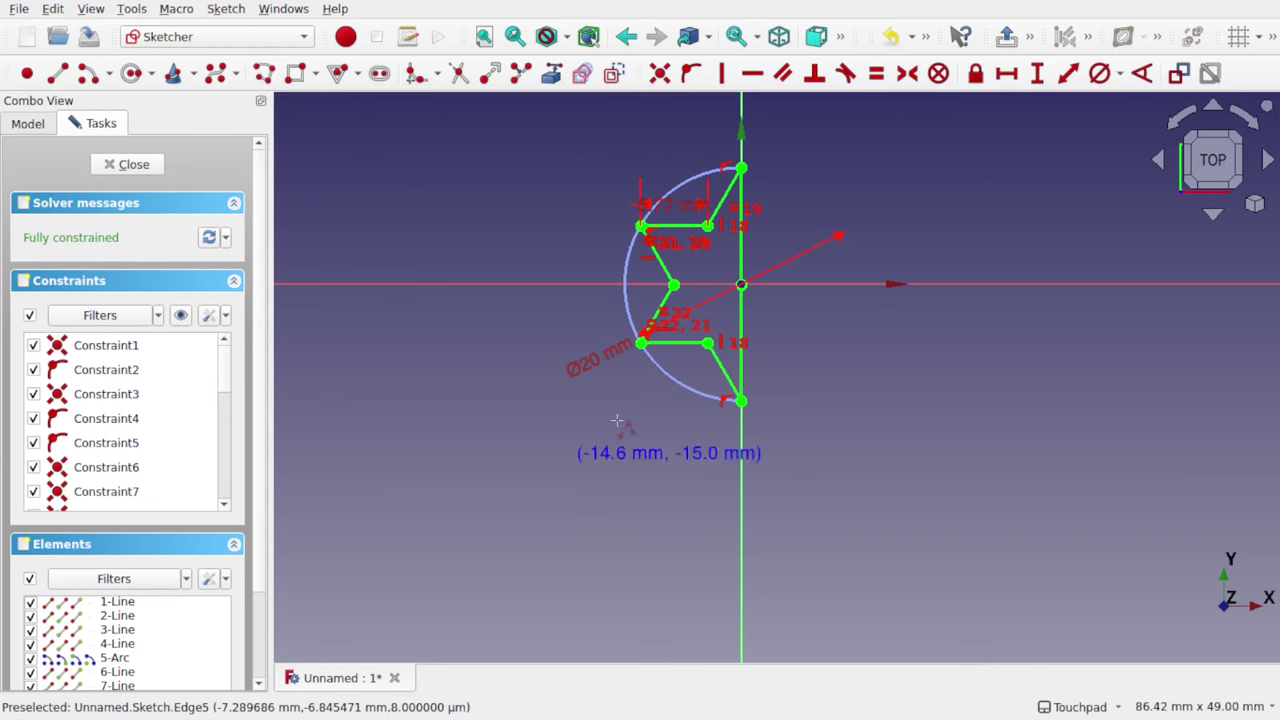
click(697, 362)
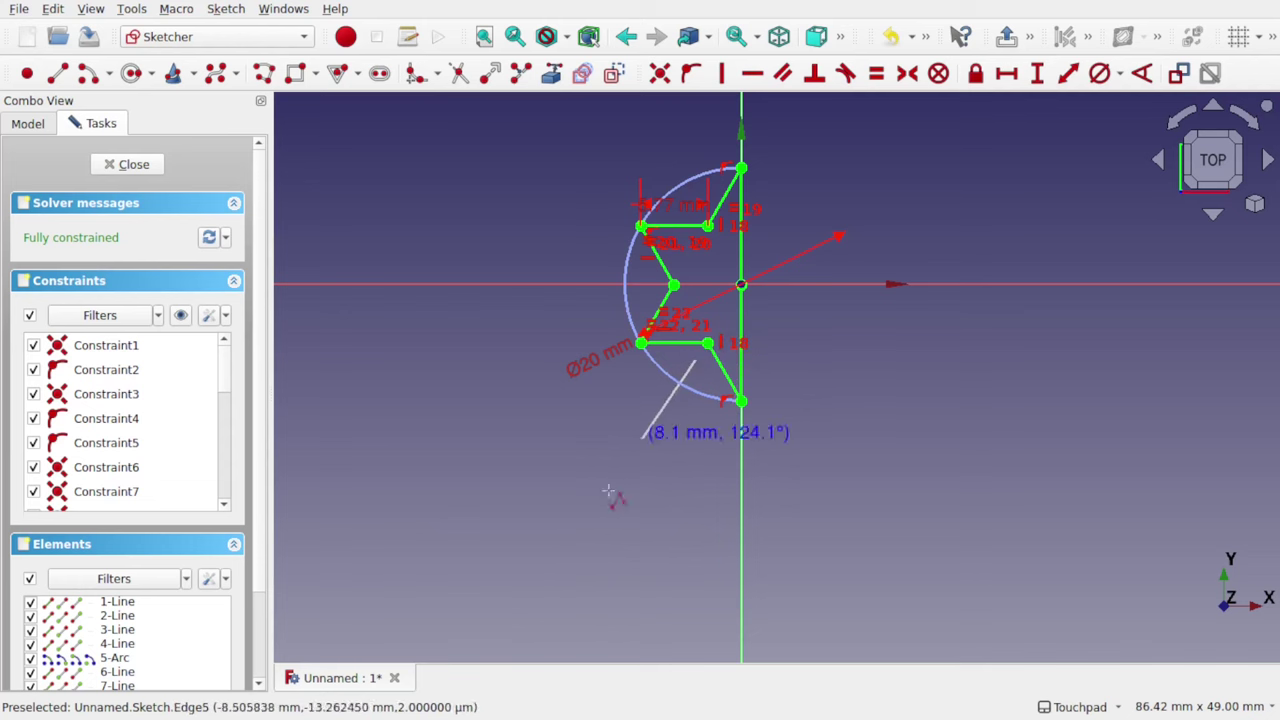
click(508, 608)
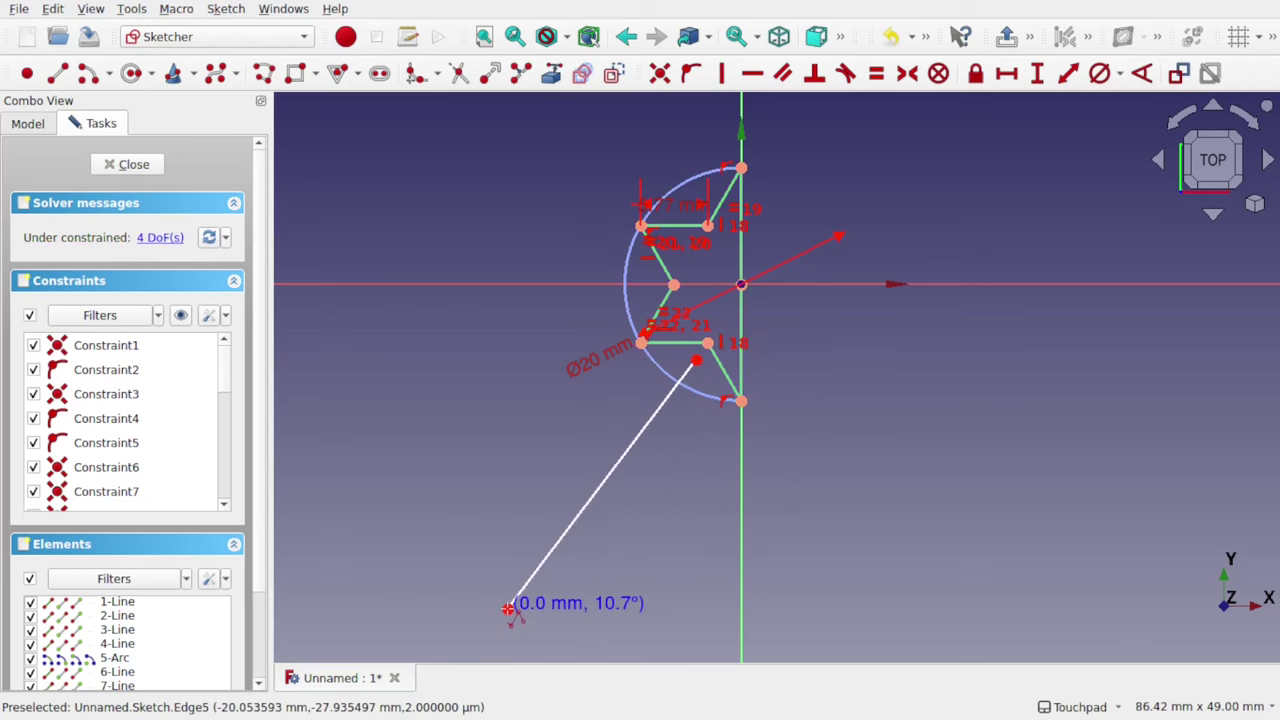
click(741, 609)
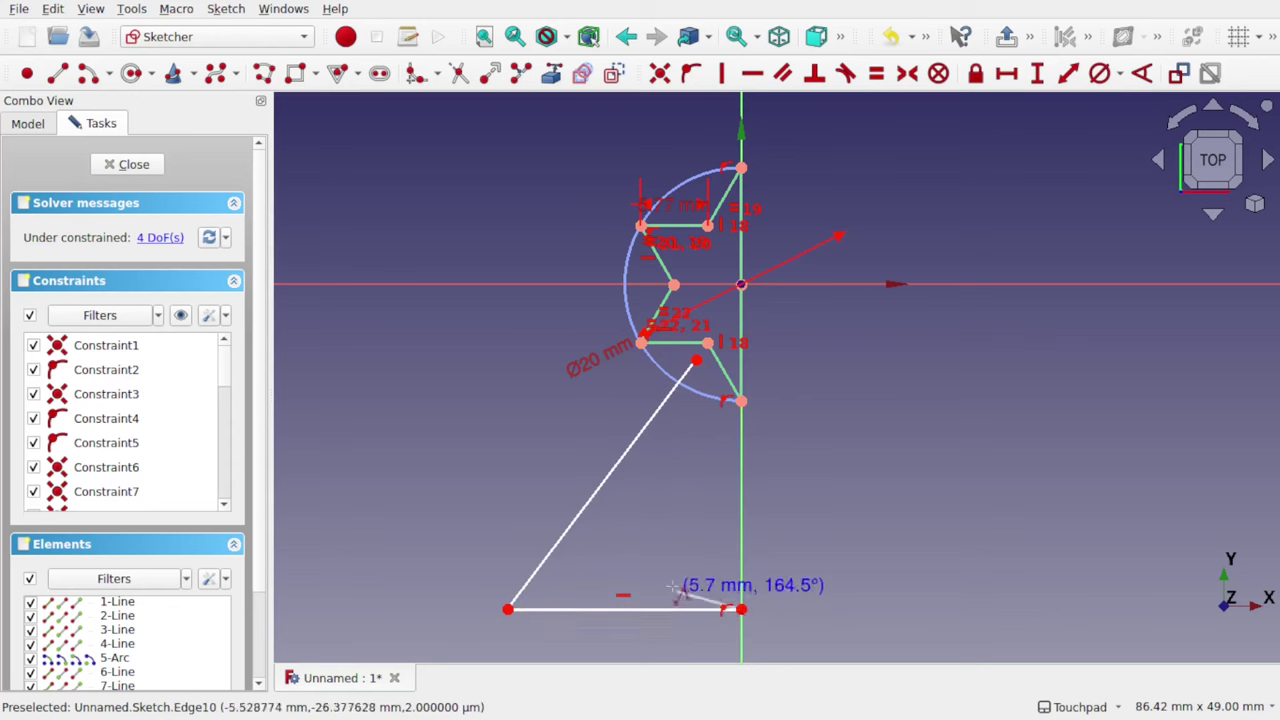
click(741, 425)
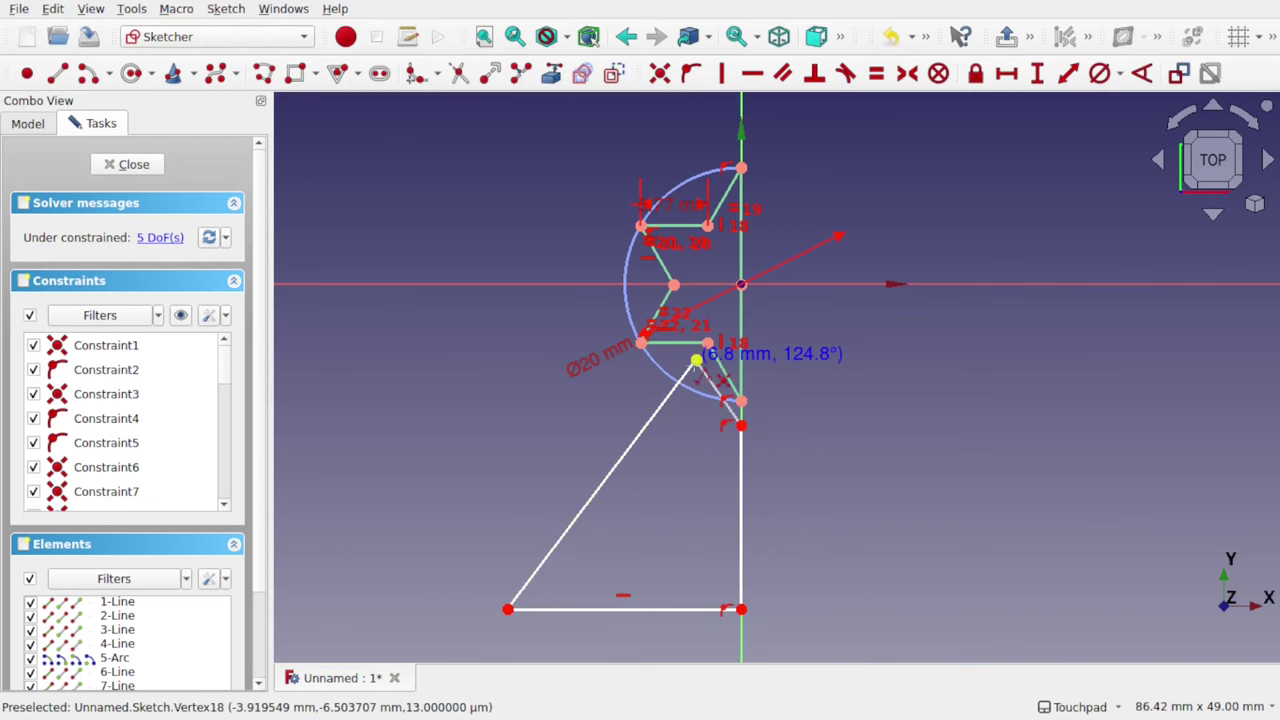
click(696, 360)
scroll(725, 370, up, 5)
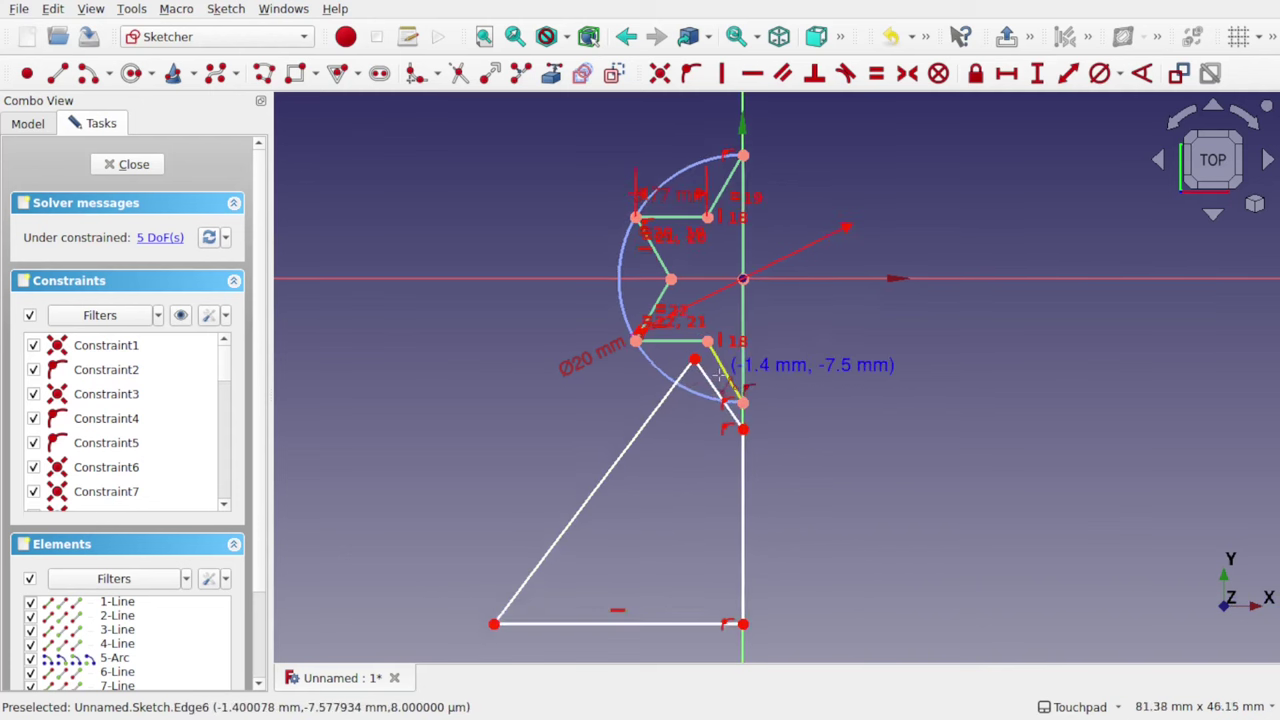
right_click(490, 367)
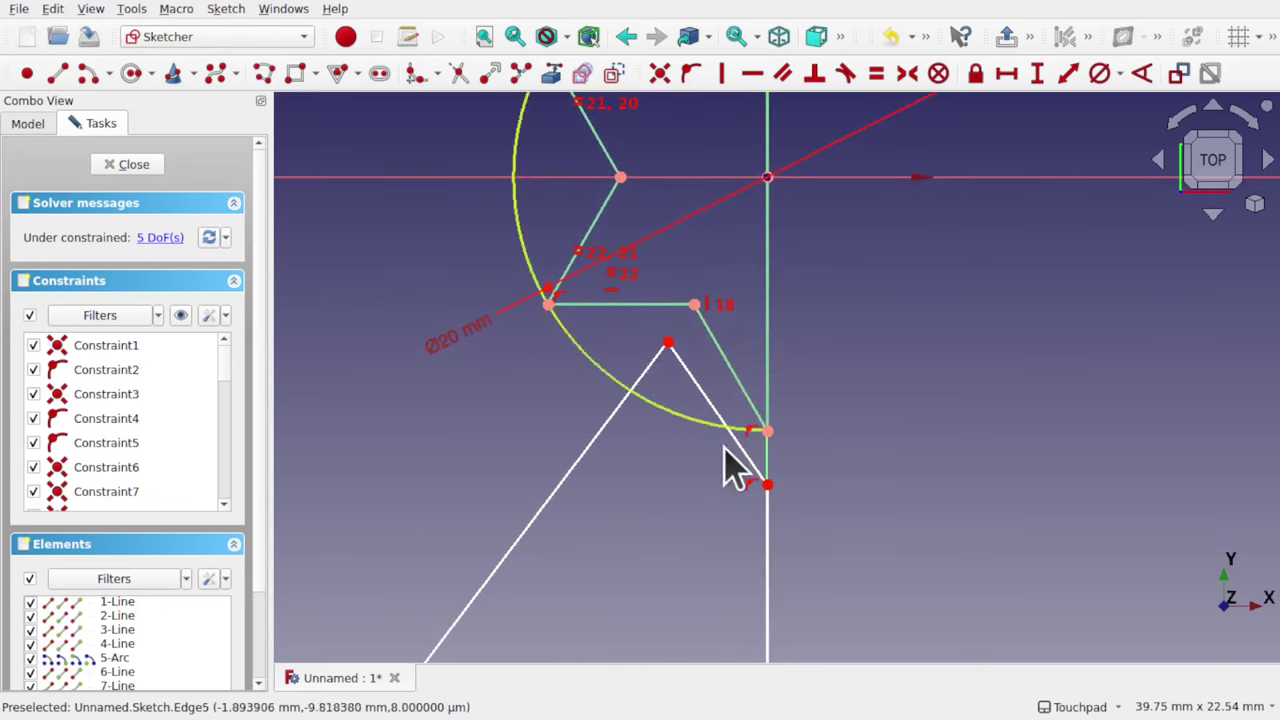
- Make the tree outline's short upper slanted edge parallel to the half star's lowest slanted edge
click(701, 392)
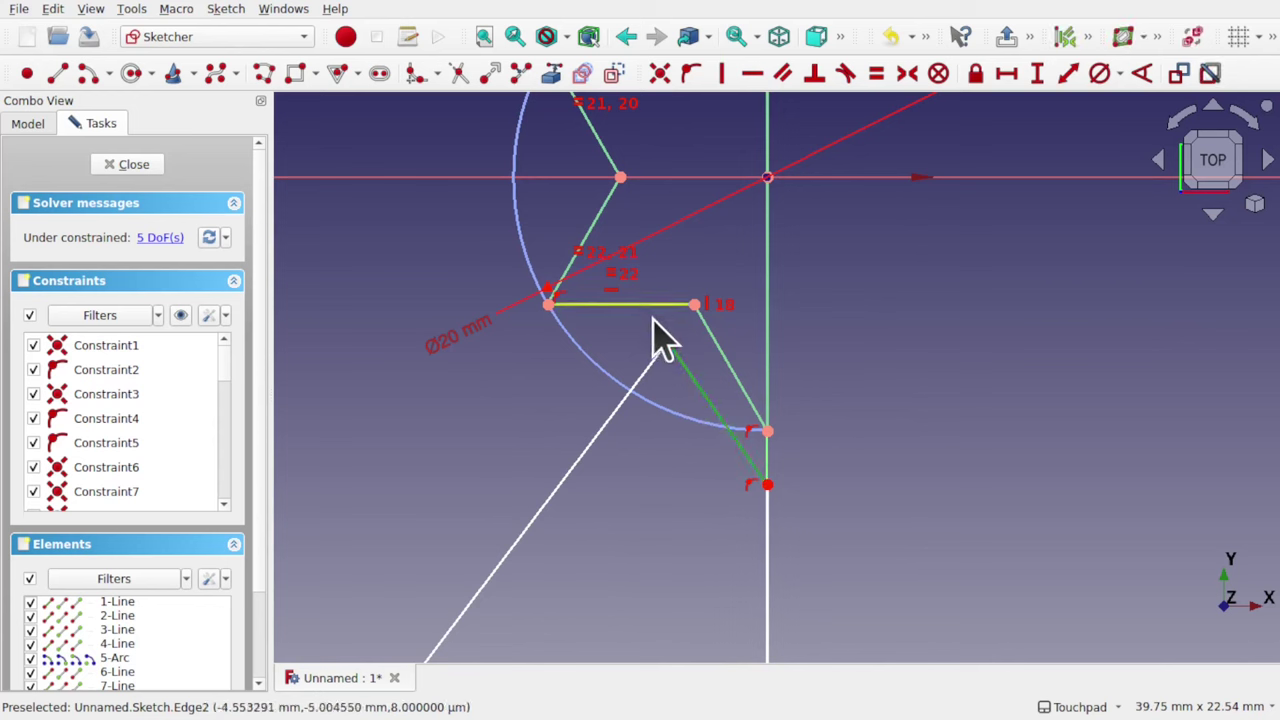
click(742, 370)
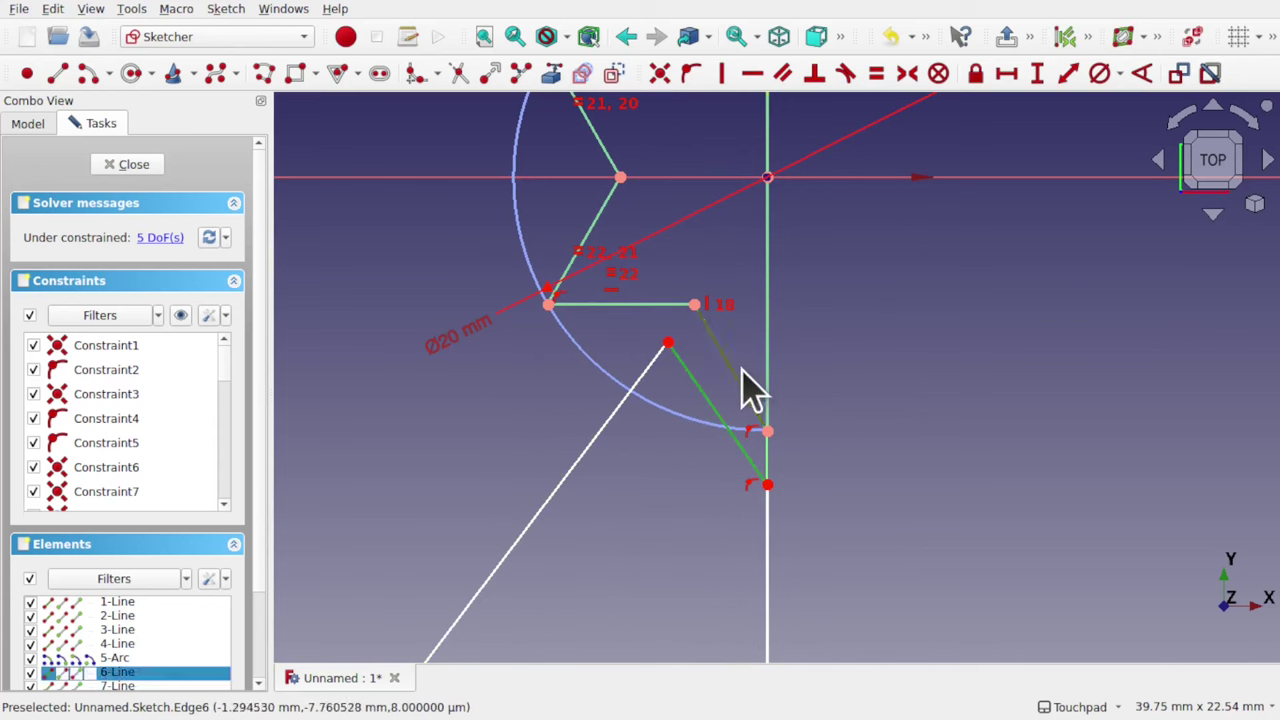
click(784, 76)
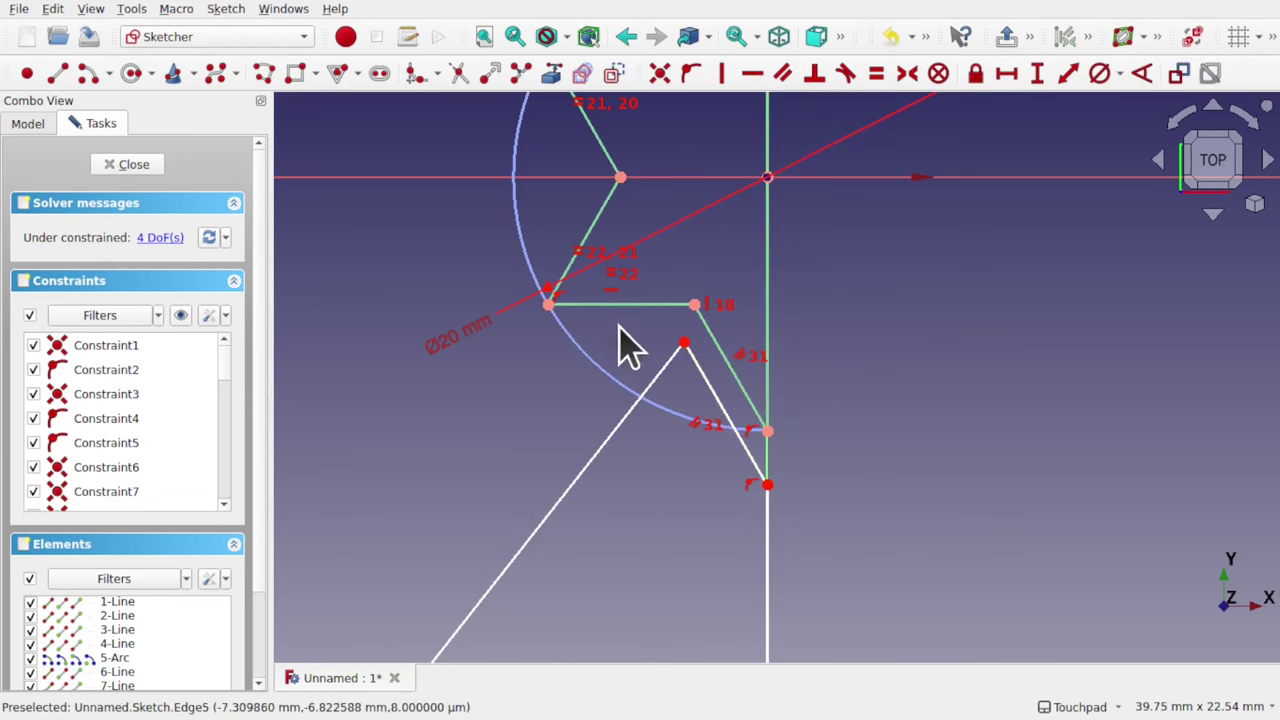
- Constrain the vertical distance between the tree's peak vertex and the half star's lower inner vertex to 0.5 mm
click(683, 343)
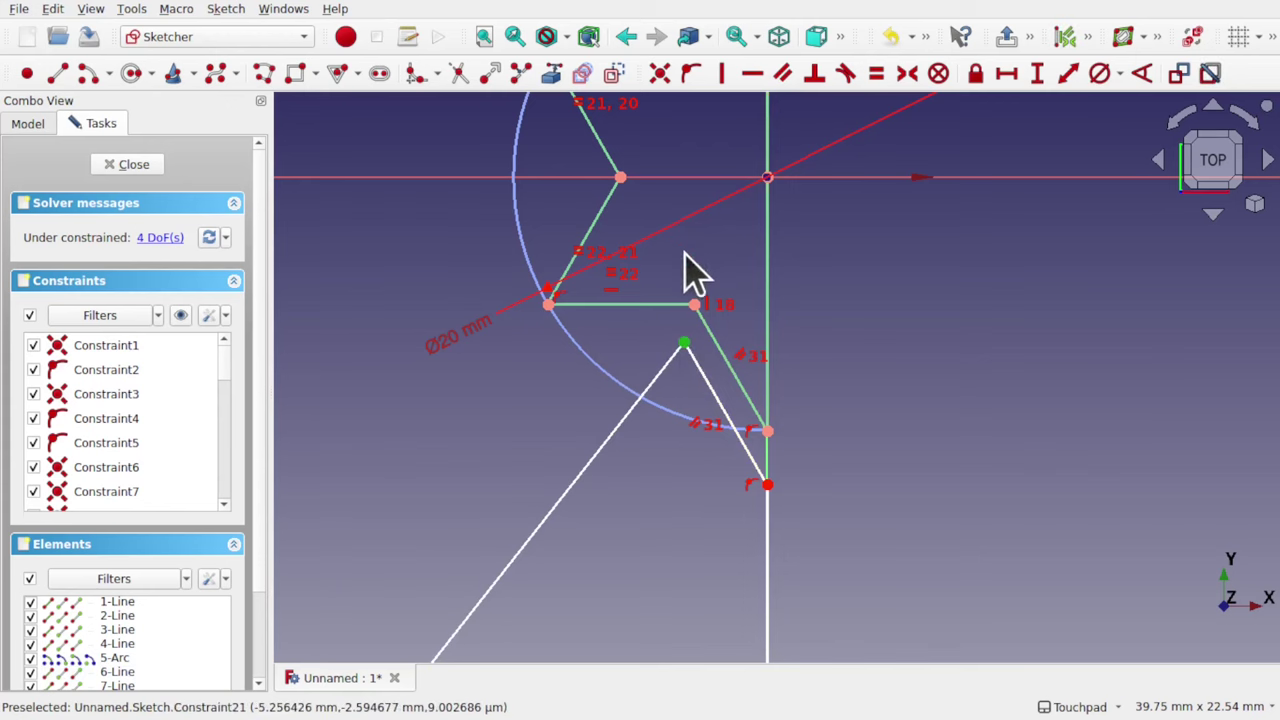
click(1038, 78)
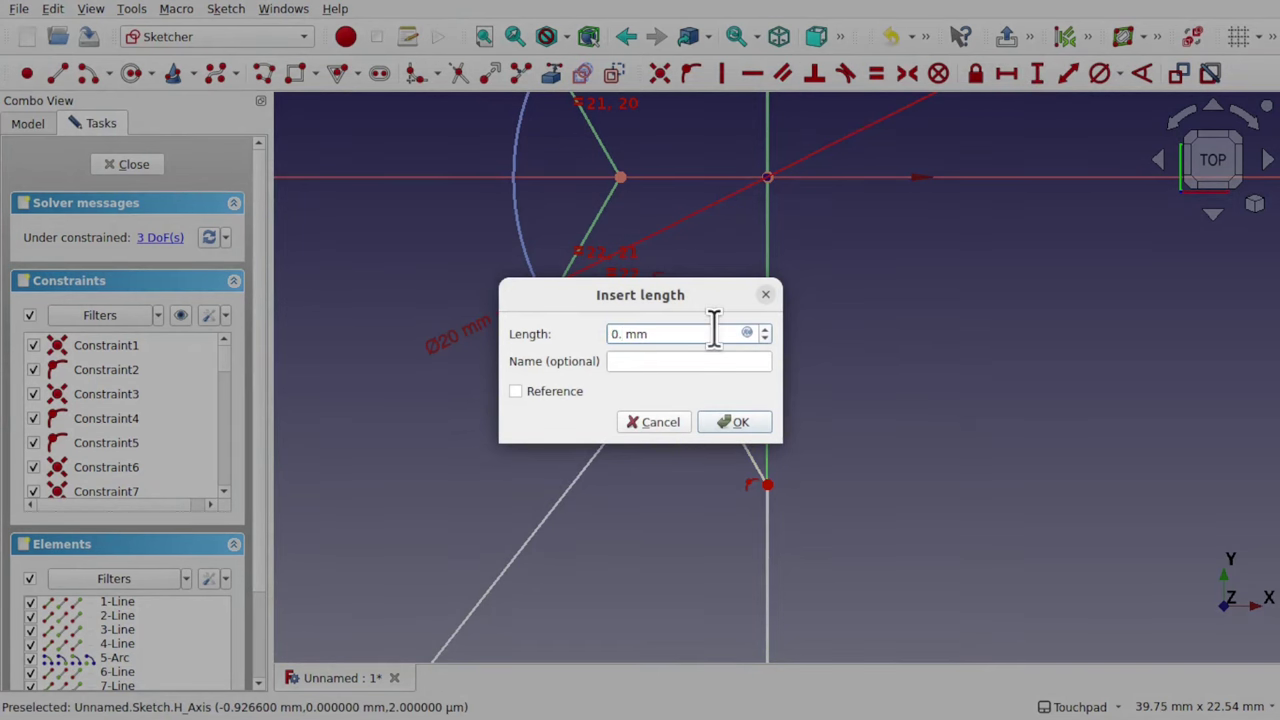
key(Return)
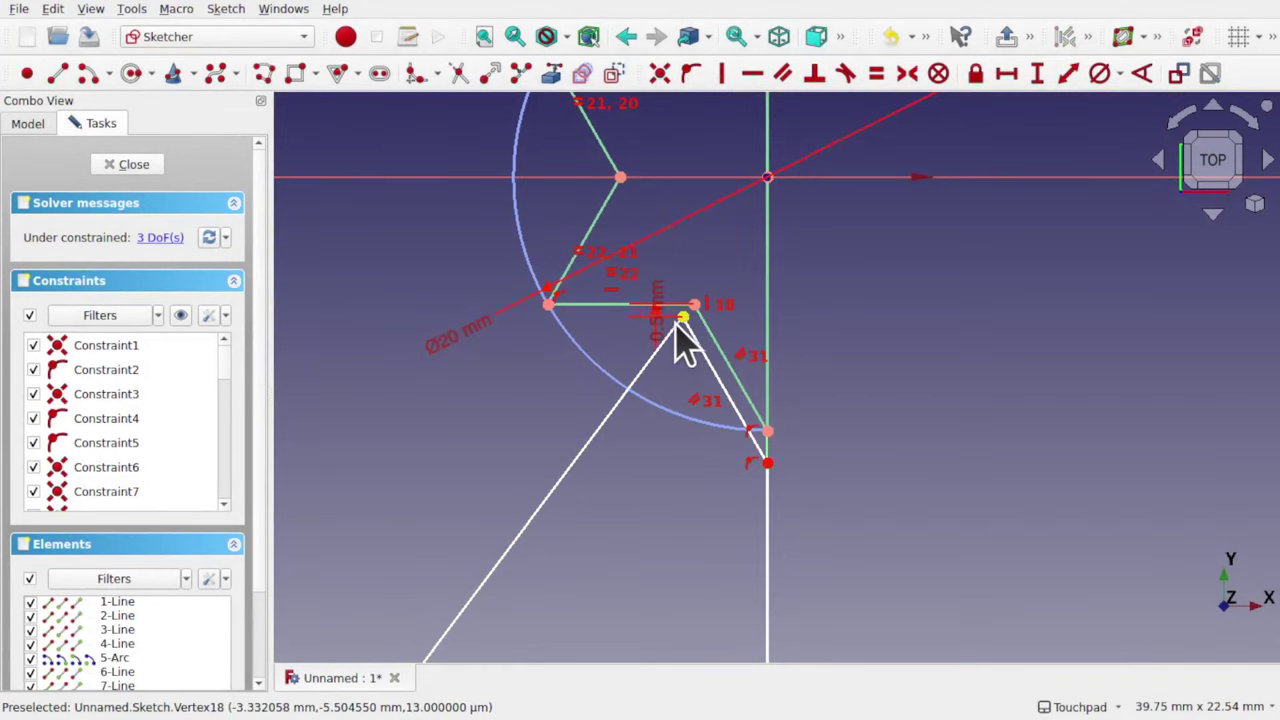
- Align the tree's peak vertex vertically with the half star's lower inner vertex
drag(682, 318, 693, 314)
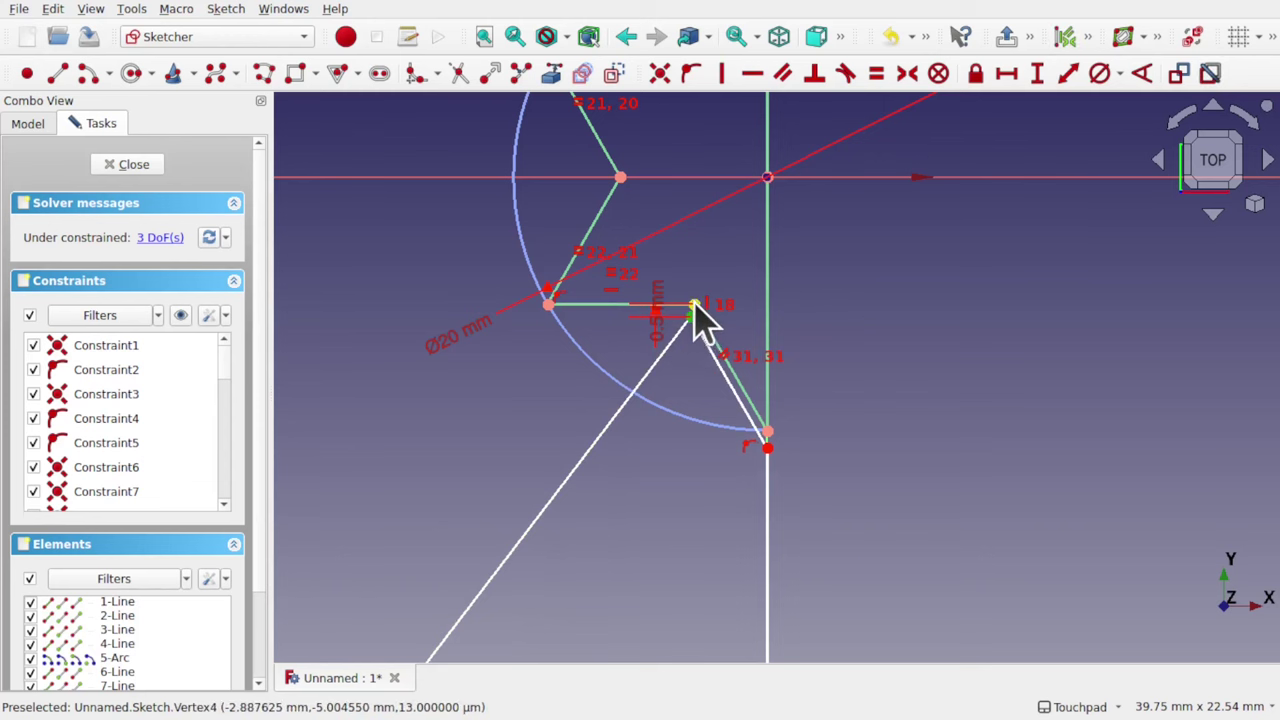
scroll(697, 318, up, 5)
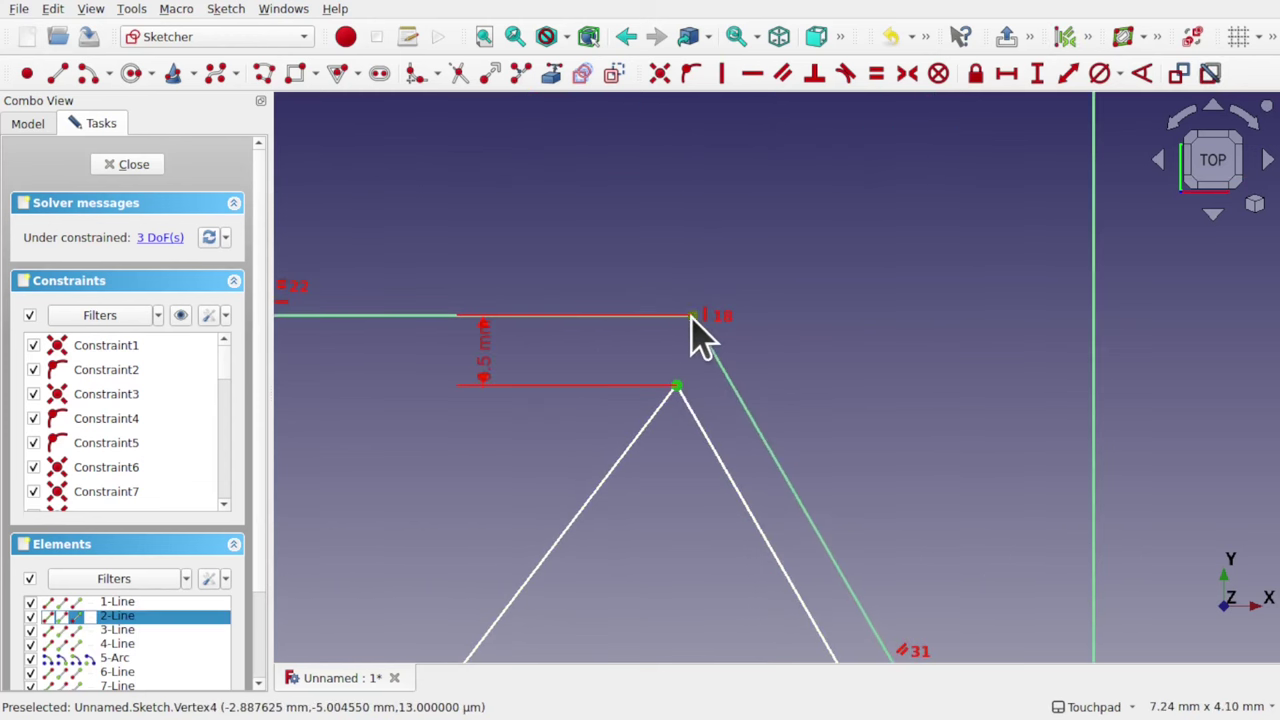
click(722, 75)
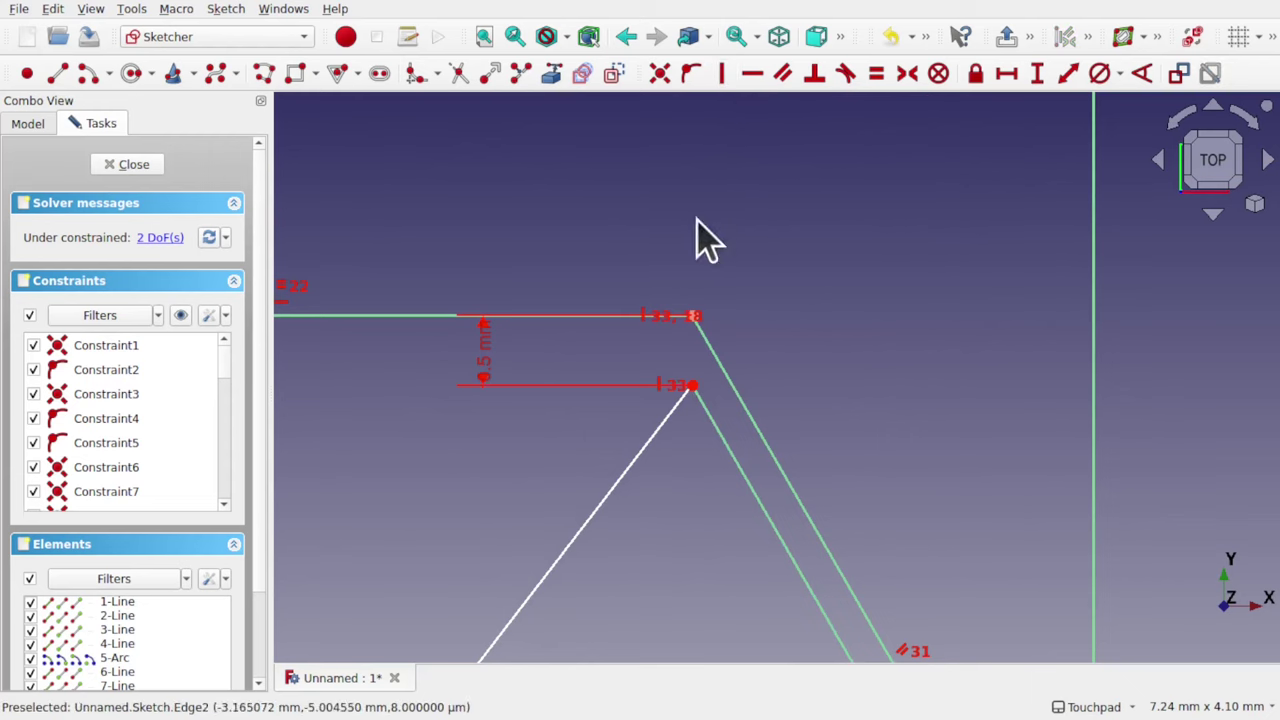
- Draw a trunk notch about 3.5 mm wide and 4 mm high from the tree's base up and across to the vertical axis
scroll(700, 363, down, 4)
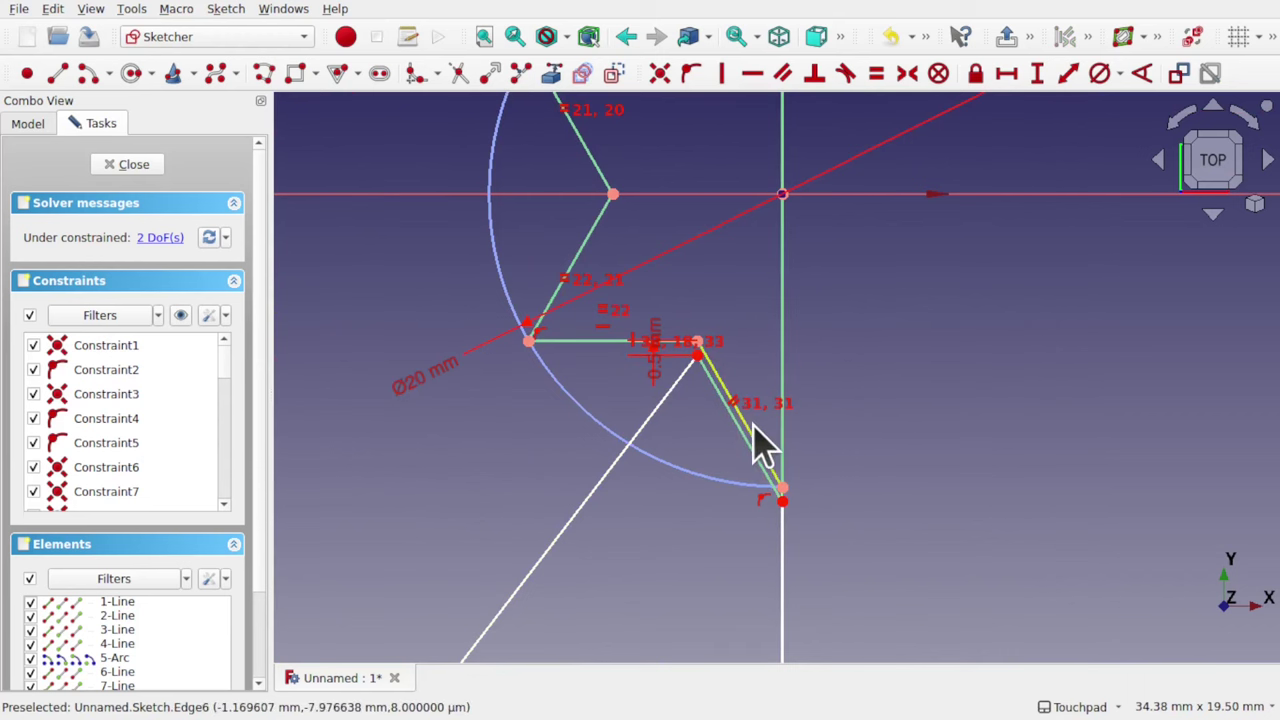
scroll(760, 445, down, 4)
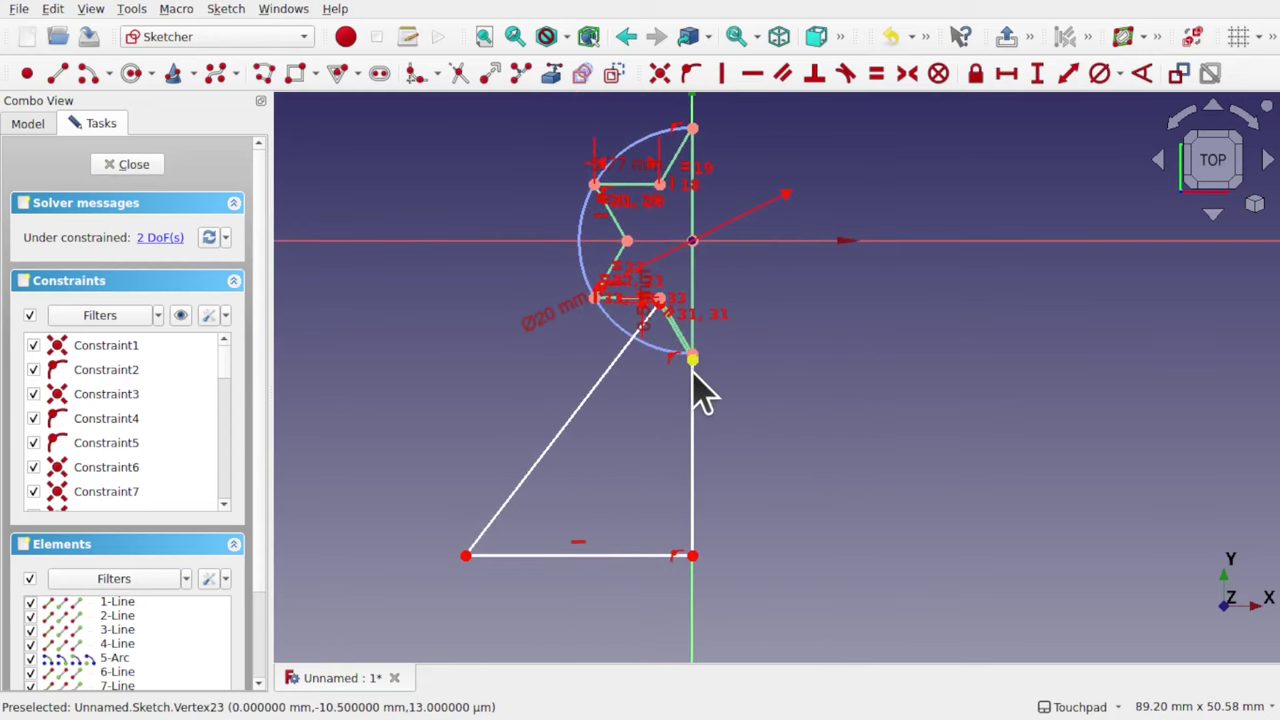
scroll(693, 372, up, 5)
scroll(693, 372, down, 3)
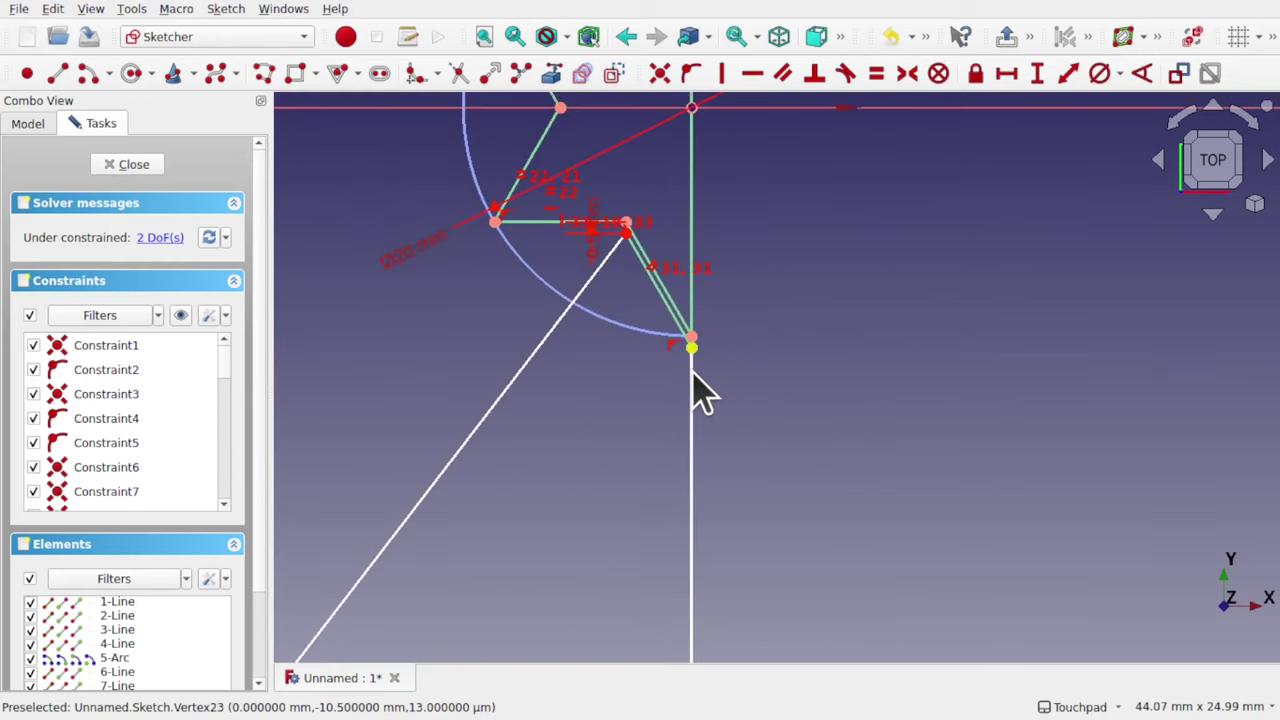
middle_drag(692, 372, 770, 276)
scroll(772, 288, down, 3)
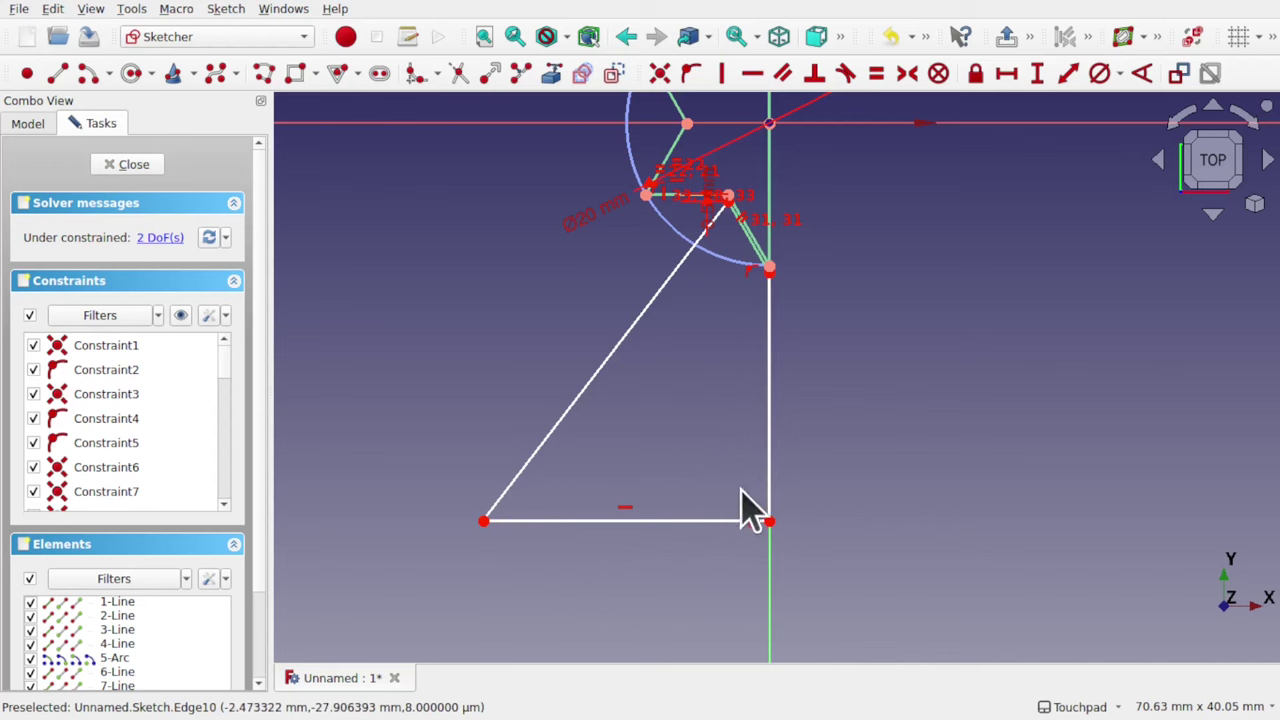
scroll(740, 515, up, 2)
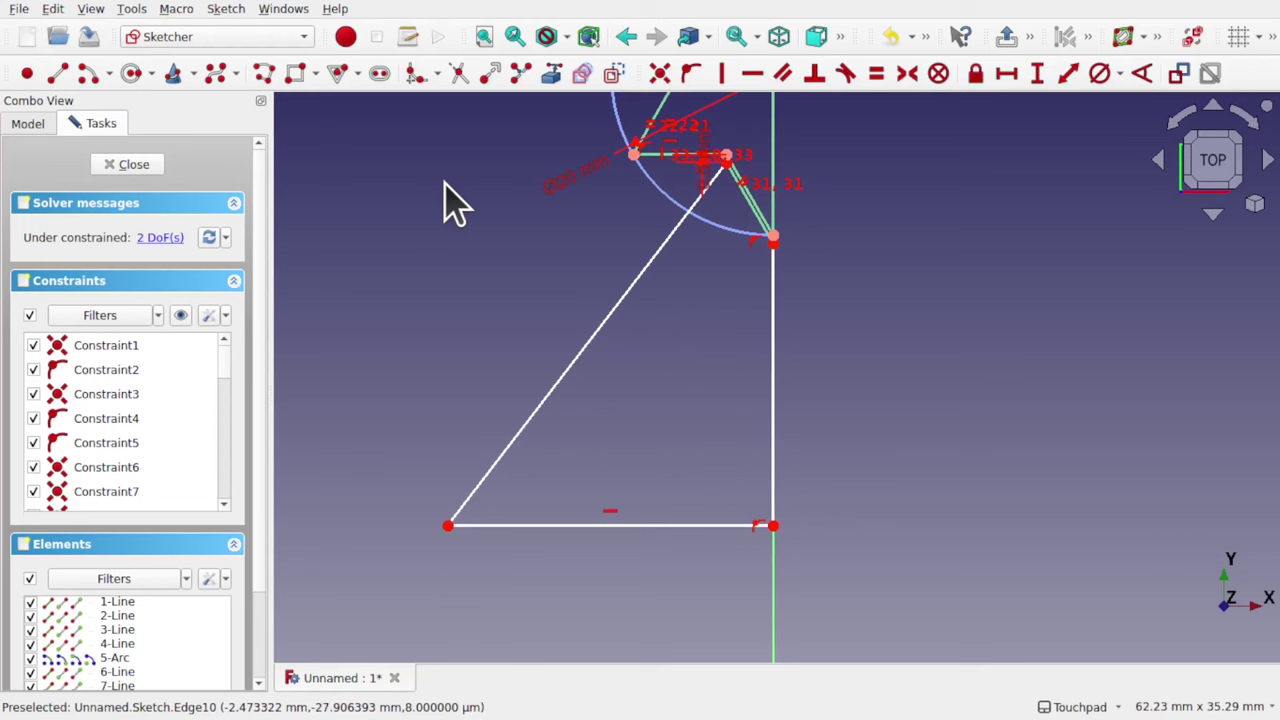
click(264, 78)
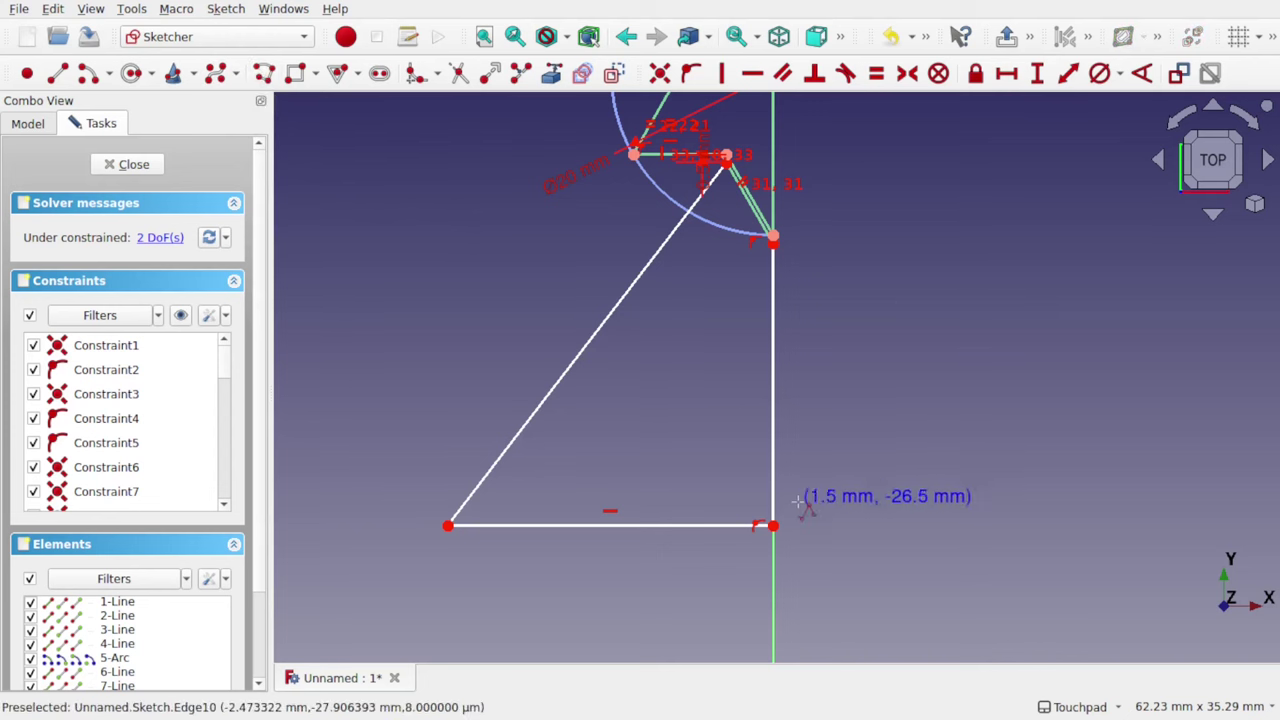
click(718, 524)
click(717, 460)
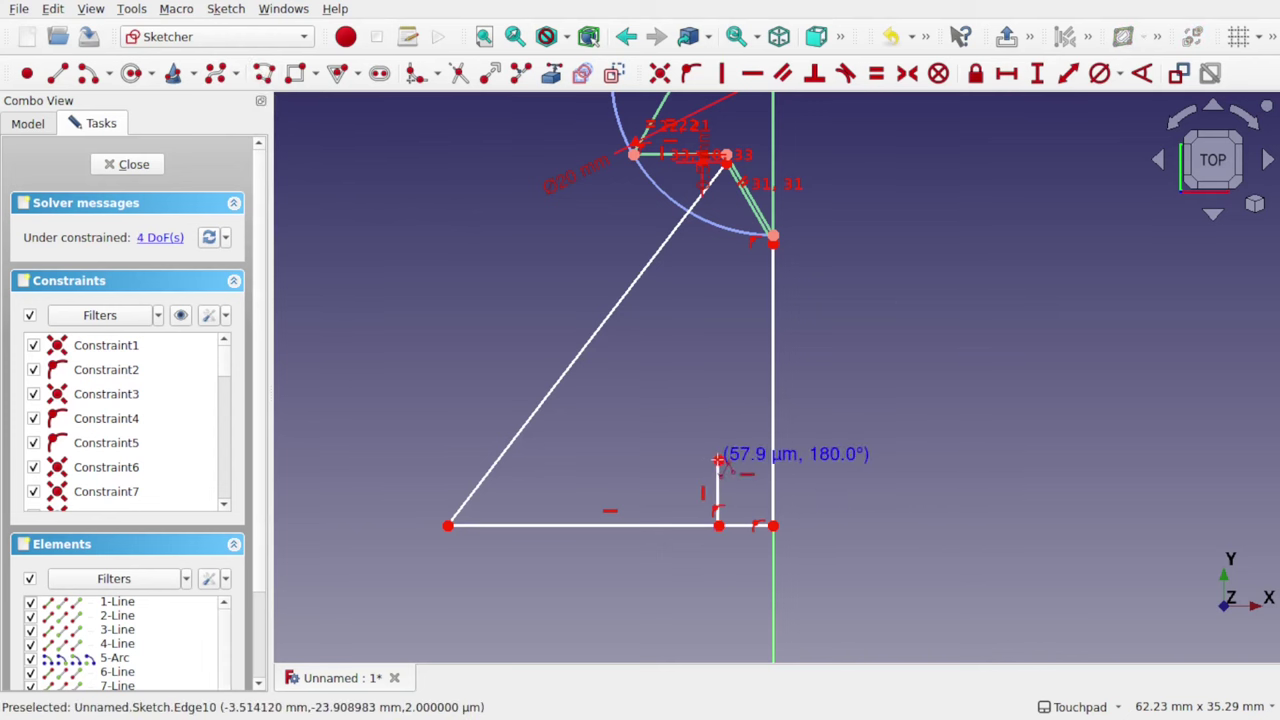
click(770, 461)
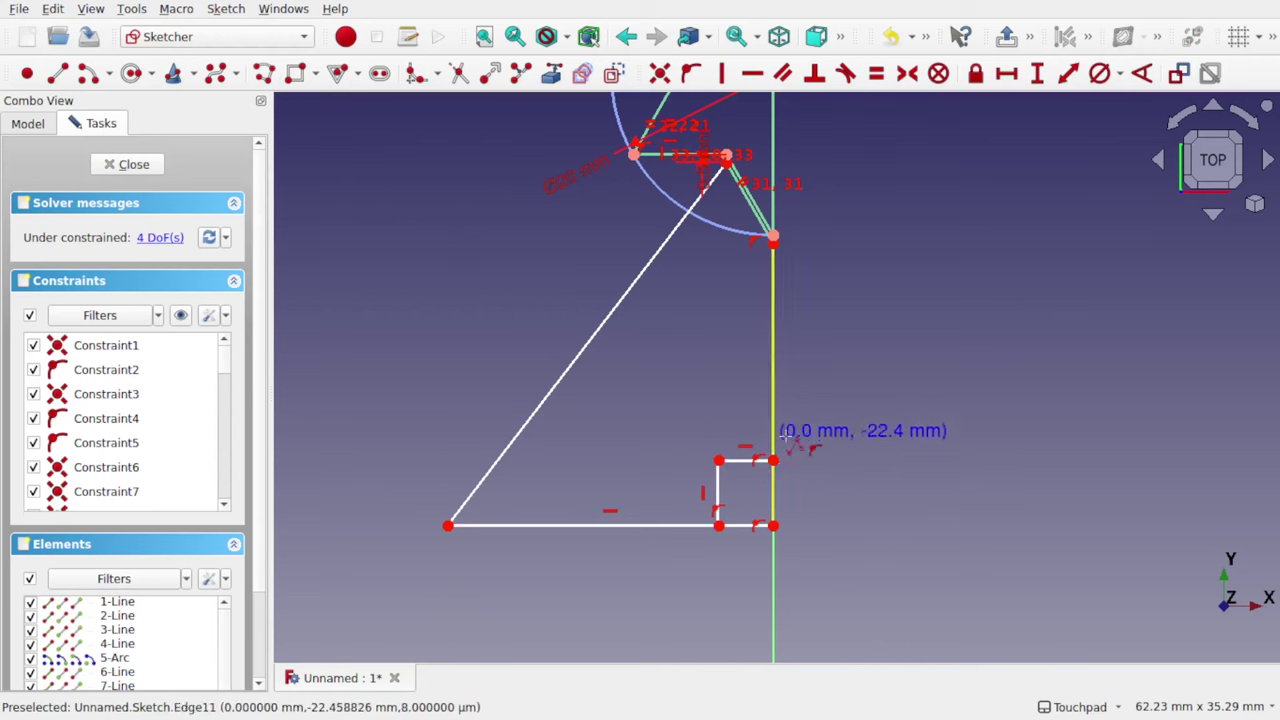
key(Escape)
key(Escape)
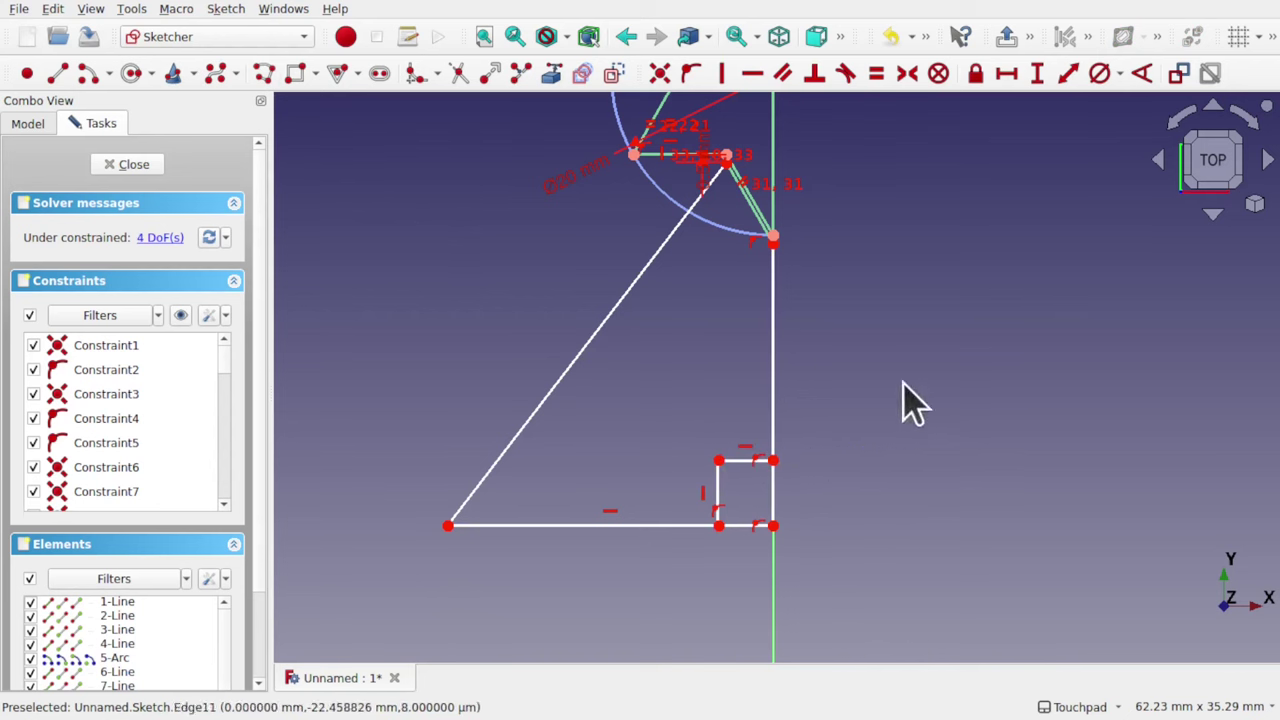
- Trim the axis line and base line segments enclosed by the trunk notch to open it
click(453, 75)
click(776, 491)
click(750, 524)
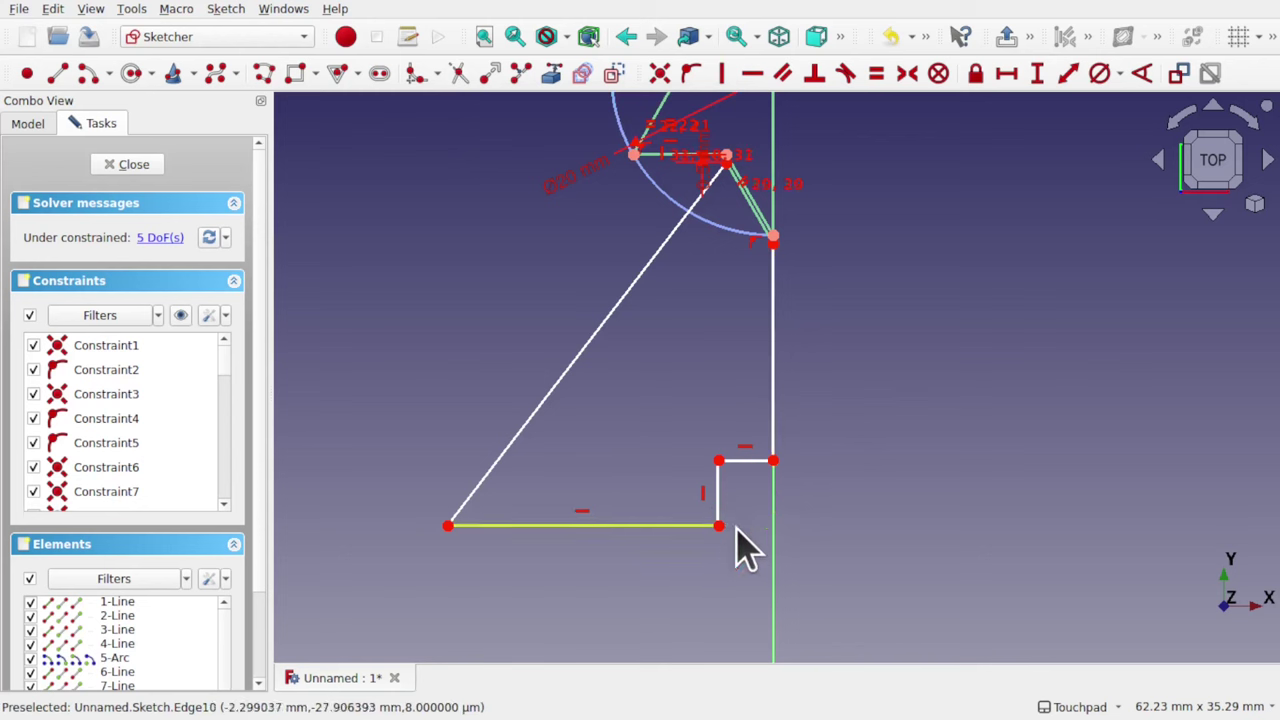
- Set the vertical distance between the notch's lower corner and the tree's upper vertex on the vertical axis to 30 mm
scroll(740, 545, up, 3)
scroll(735, 545, down, 1)
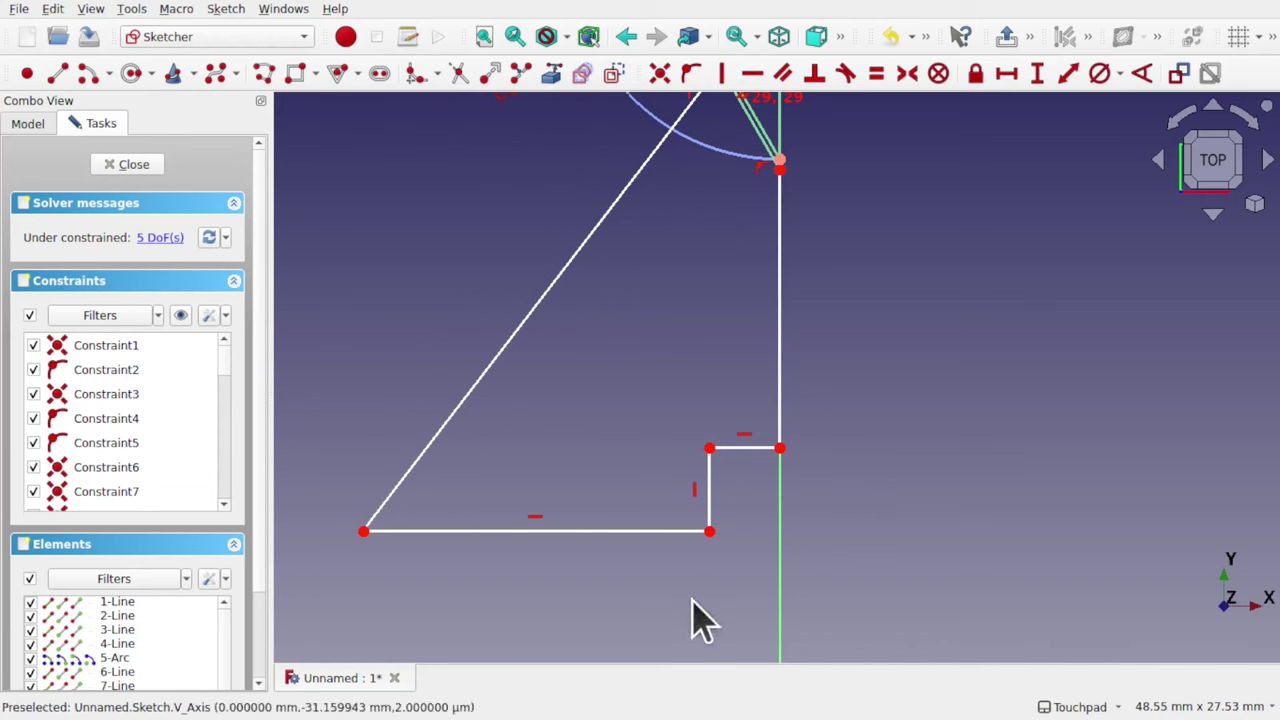
click(711, 532)
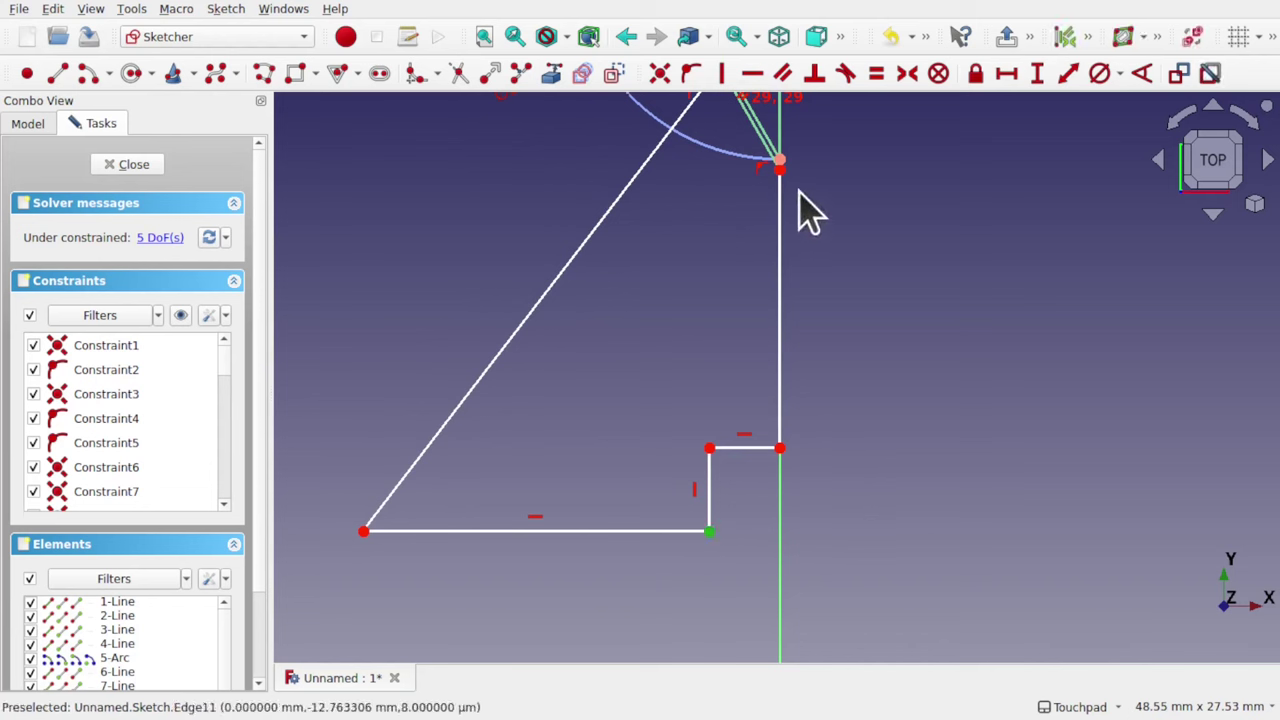
scroll(786, 200, down, 3)
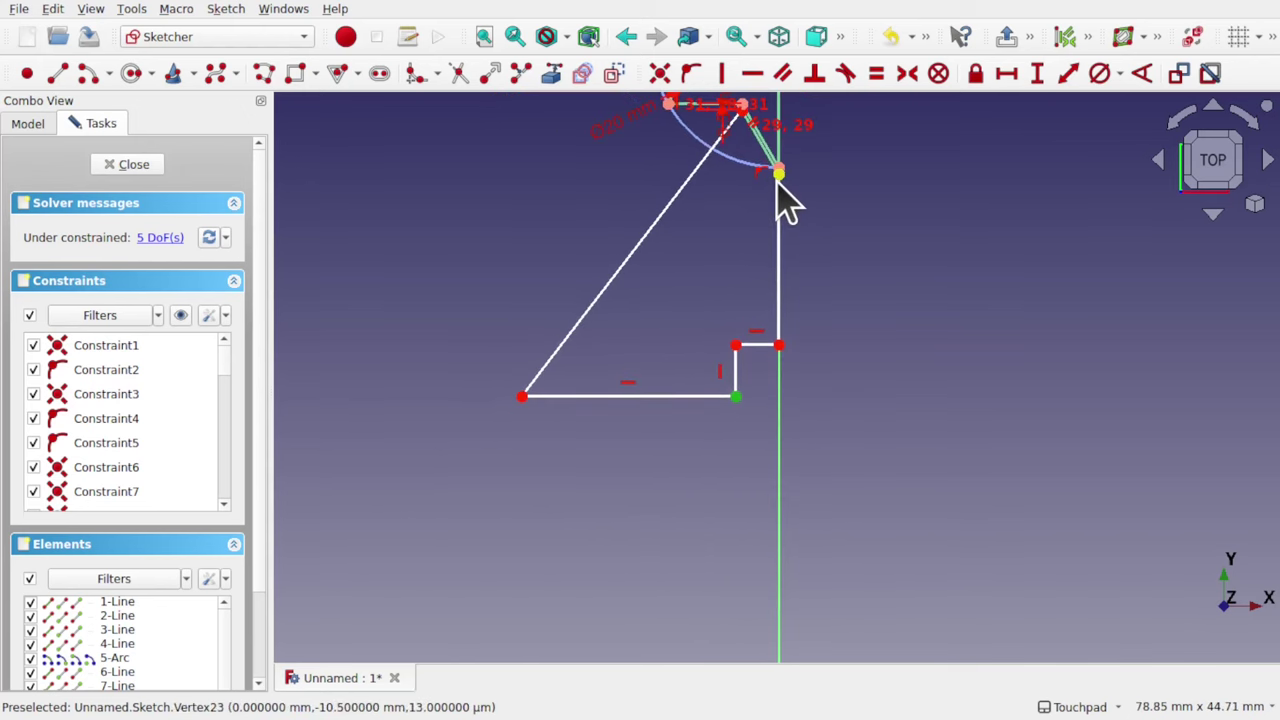
scroll(752, 128, up, 3)
scroll(752, 128, up, 3)
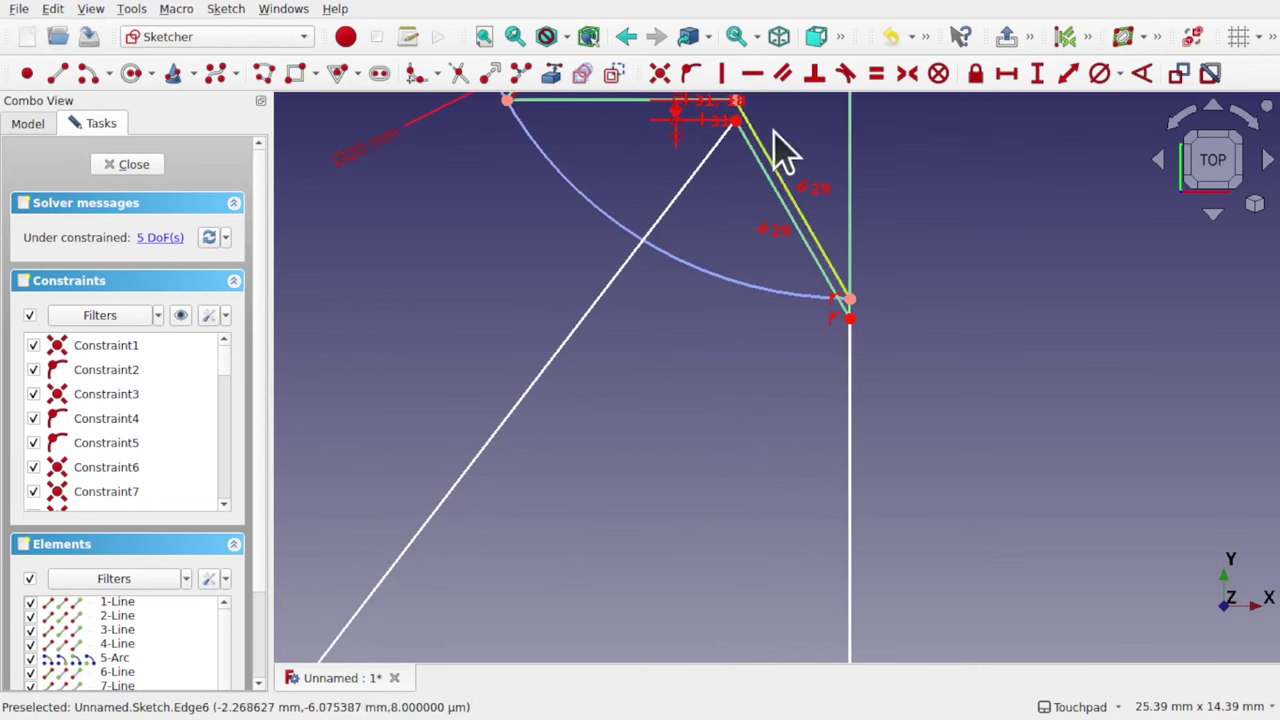
click(851, 319)
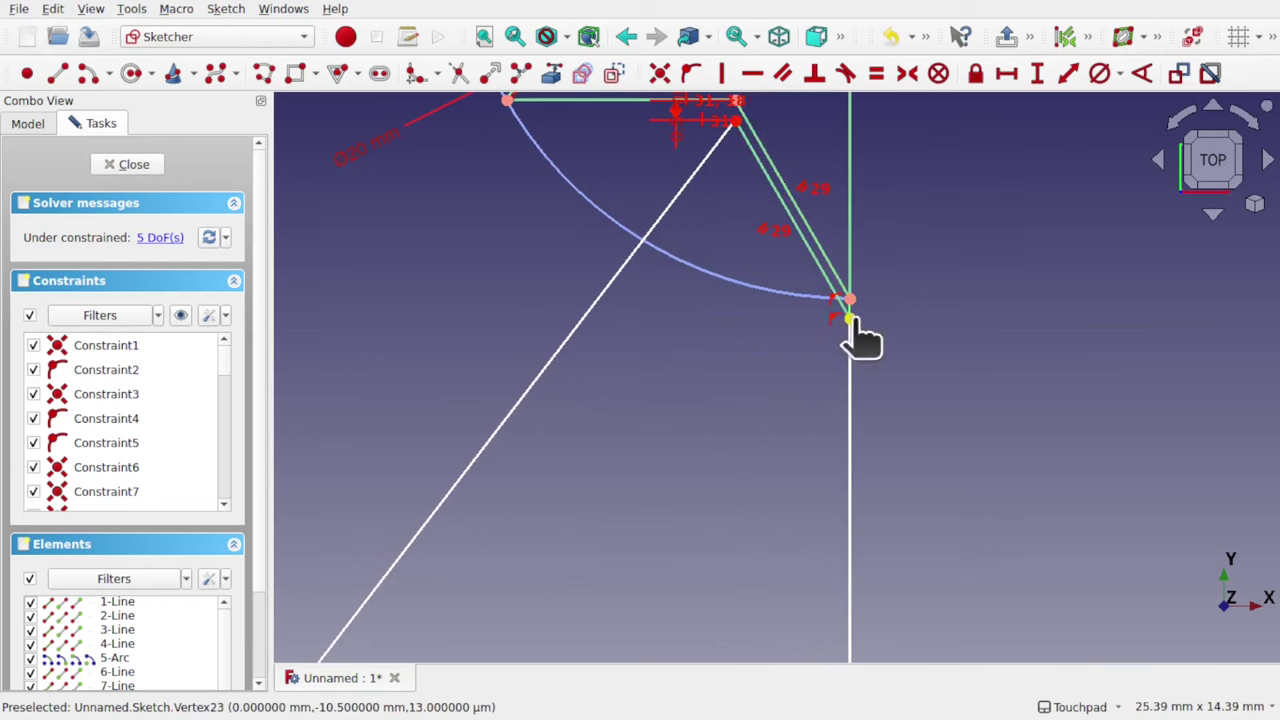
click(1038, 76)
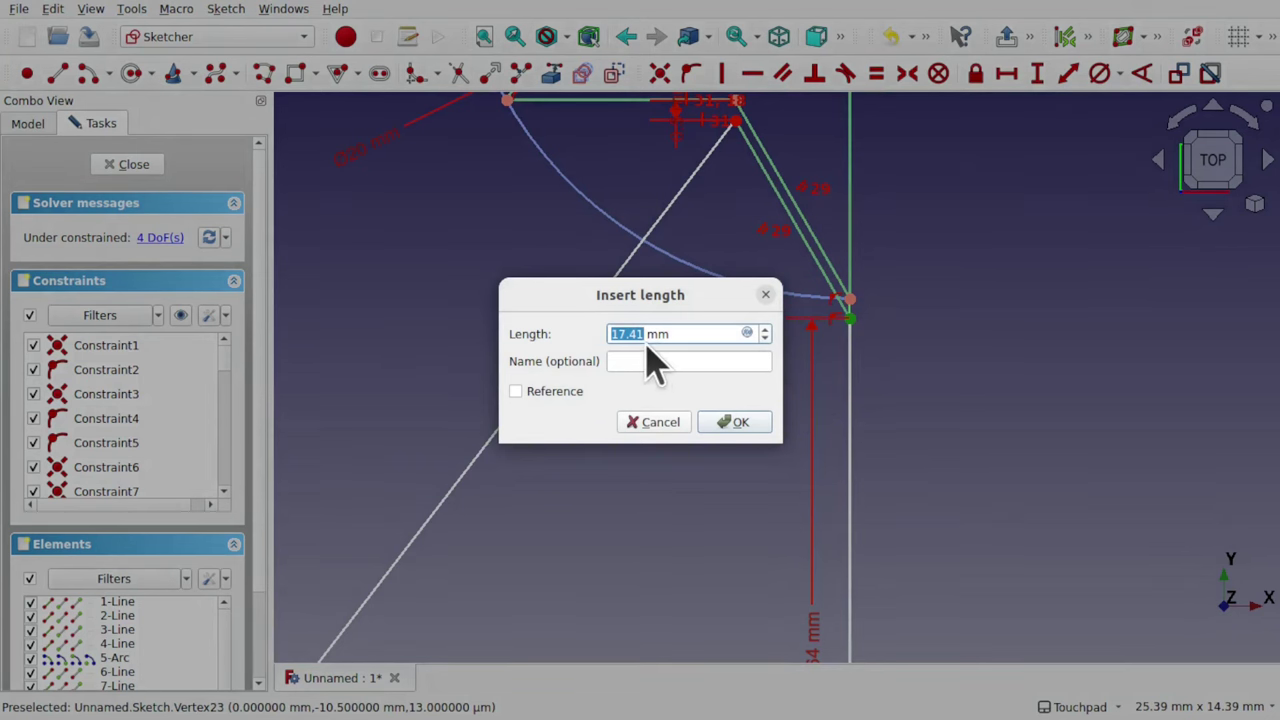
key(BackSpace)
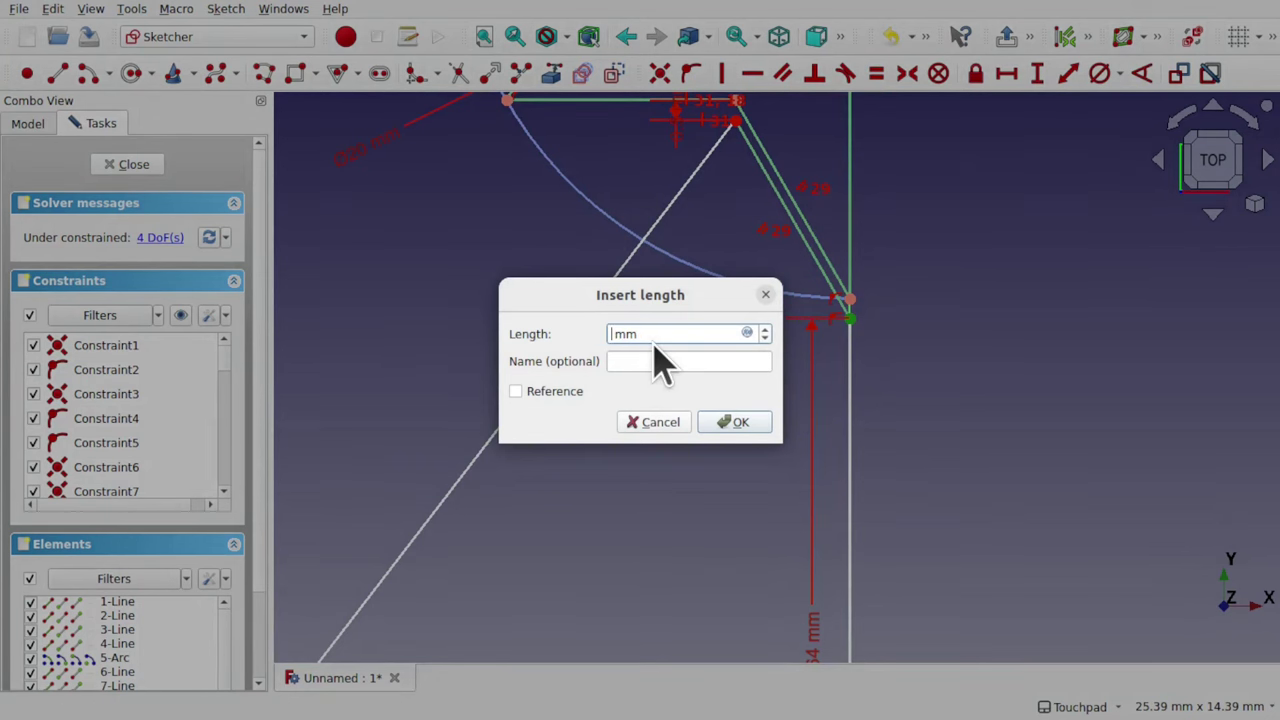
text(30)
key(Return)
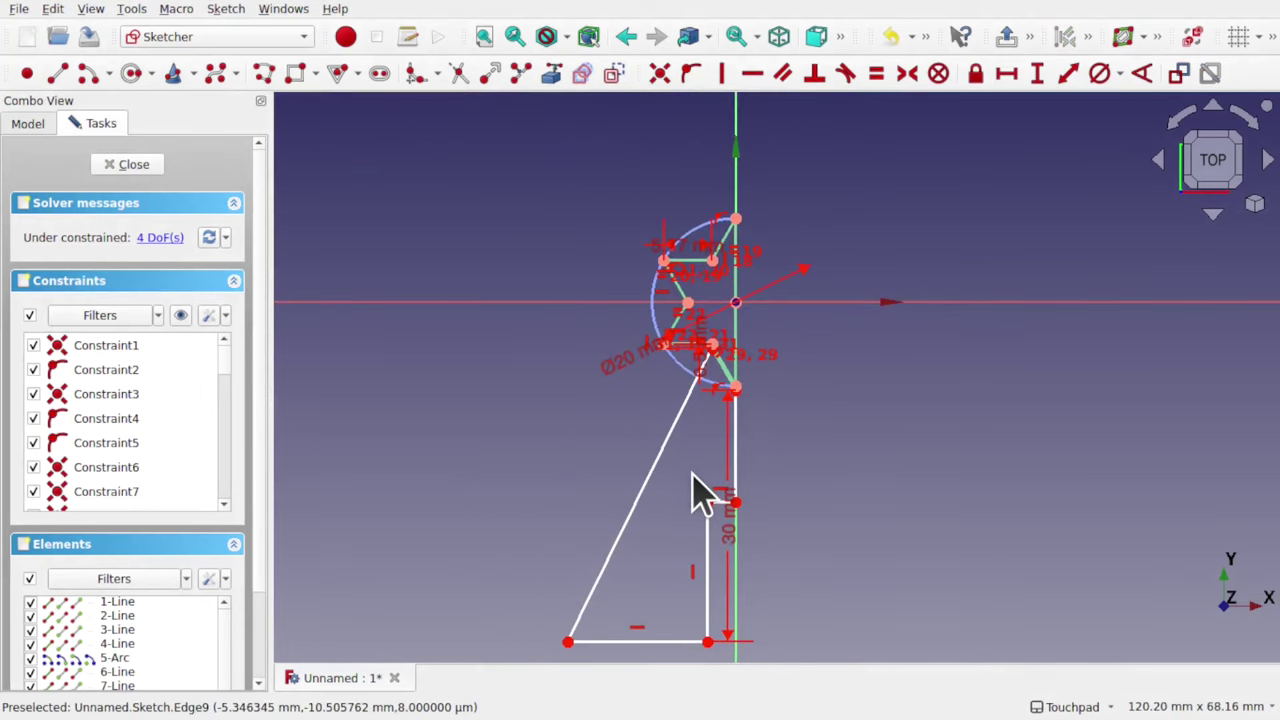
- Set the height of the trunk notch's vertical edge to 10 mm
mouse_move(691, 486)
middle_down()
mouse_move(649, 434)
mouse_move(650, 408)
mouse_move(652, 421)
middle_up()
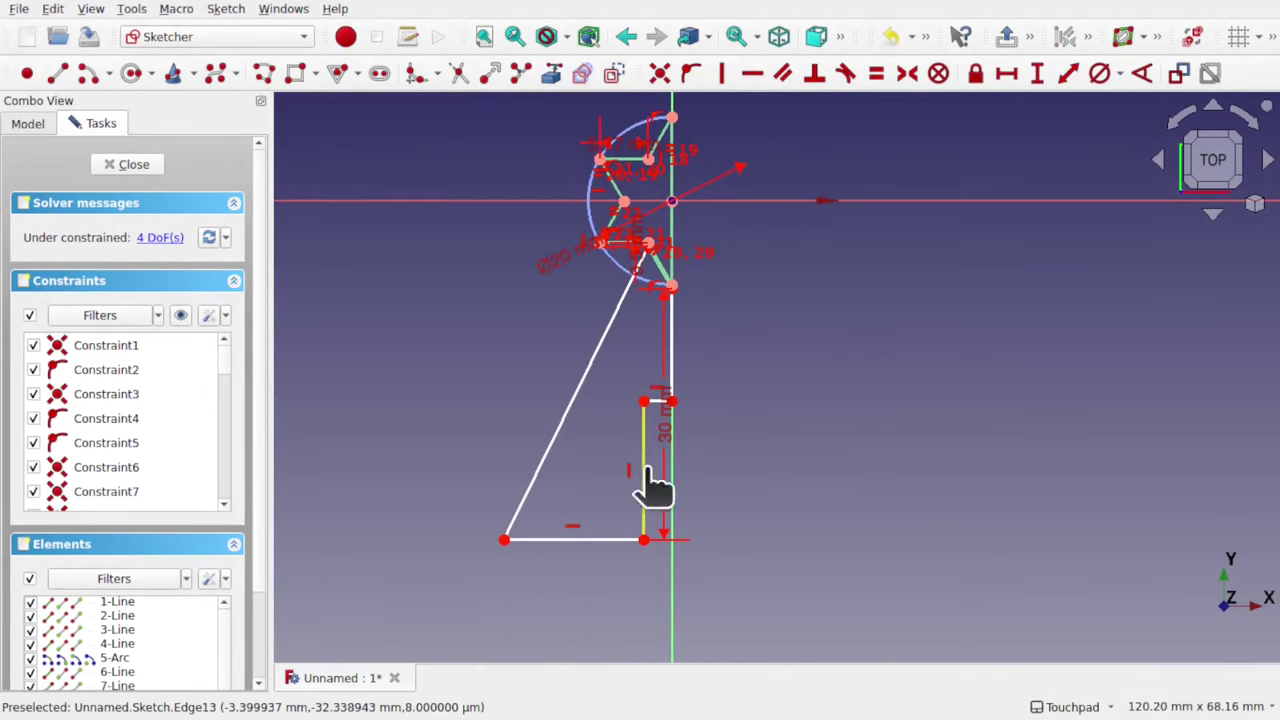
click(645, 478)
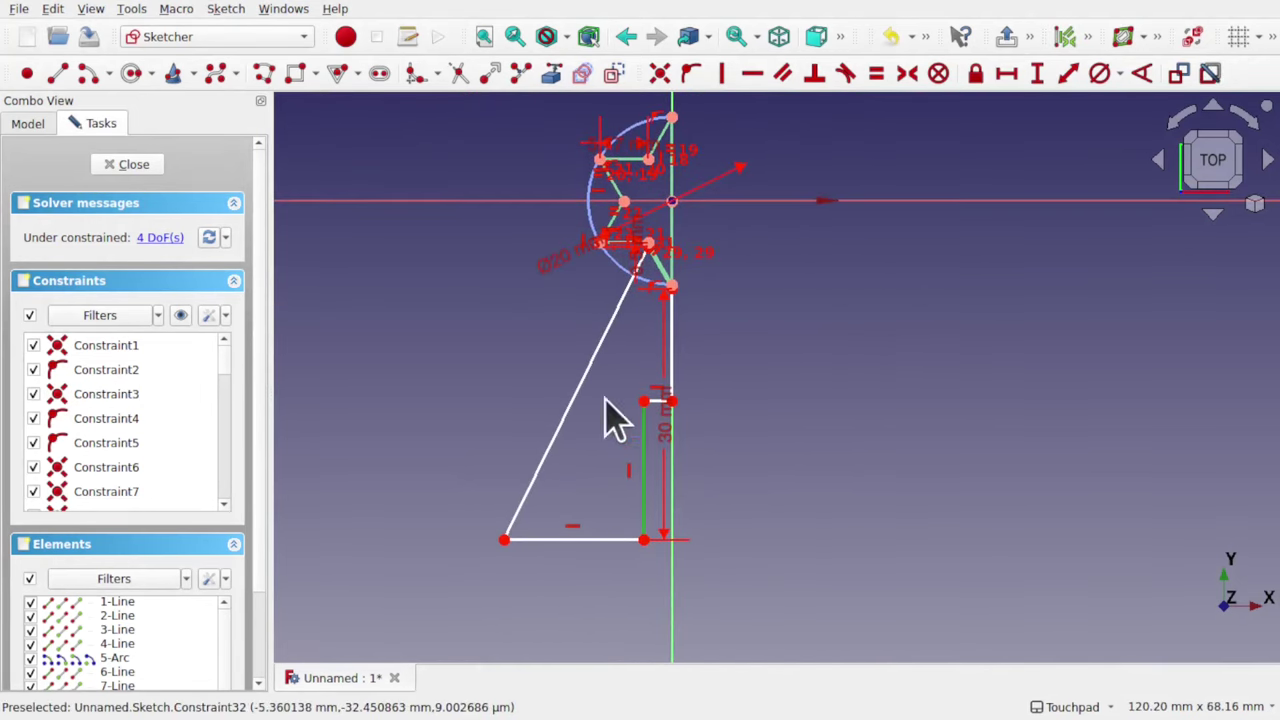
click(1037, 73)
text(10)
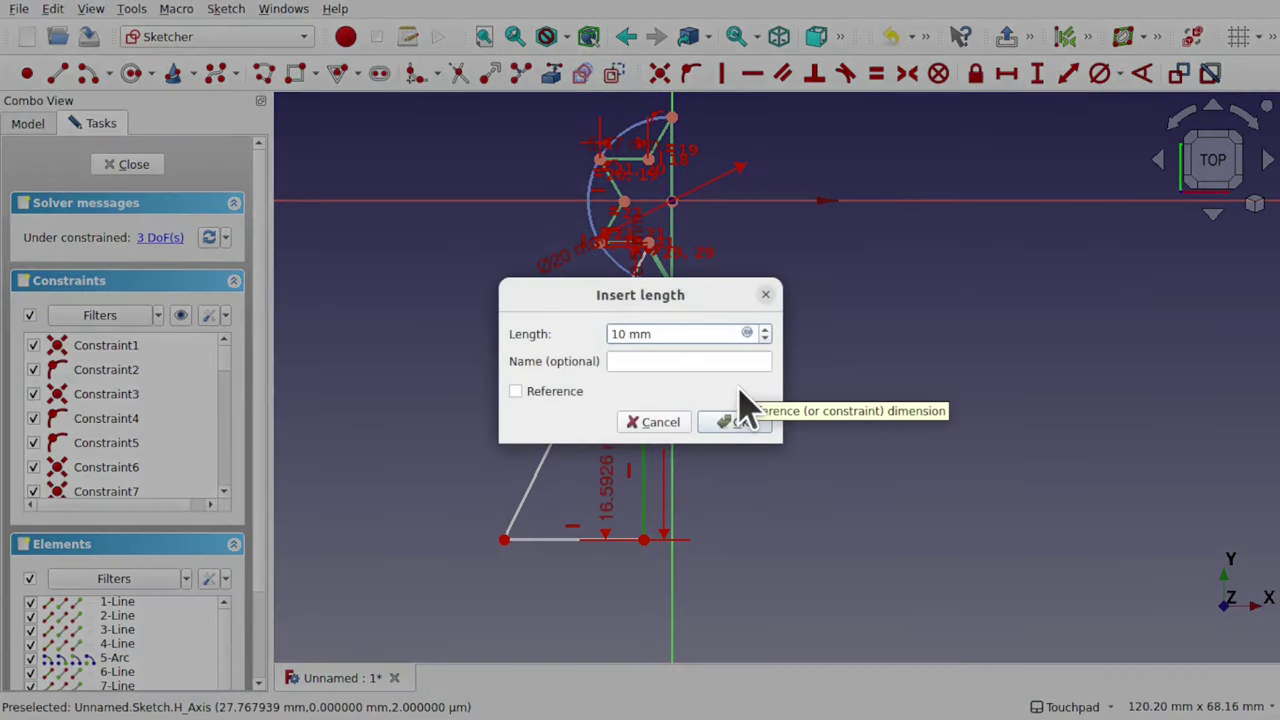
click(737, 421)
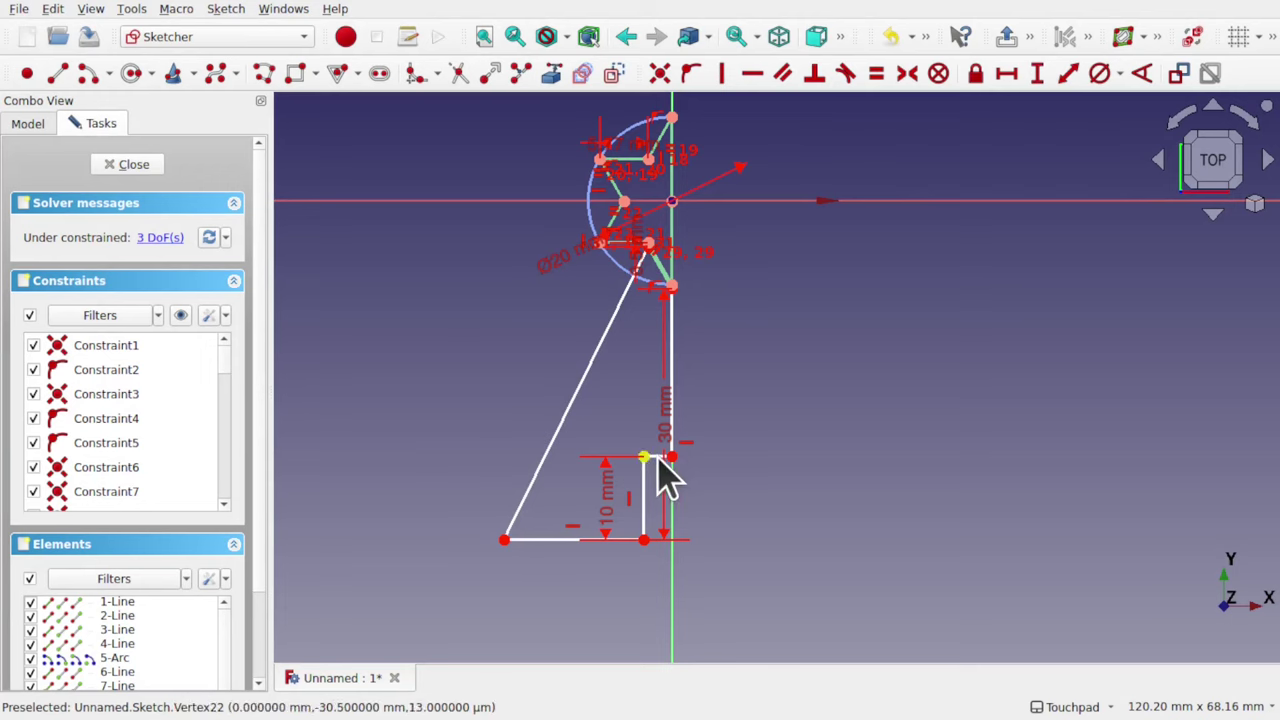
- Set the horizontal length of the trunk notch's top edge to 5 mm
scroll(671, 470, up, 2)
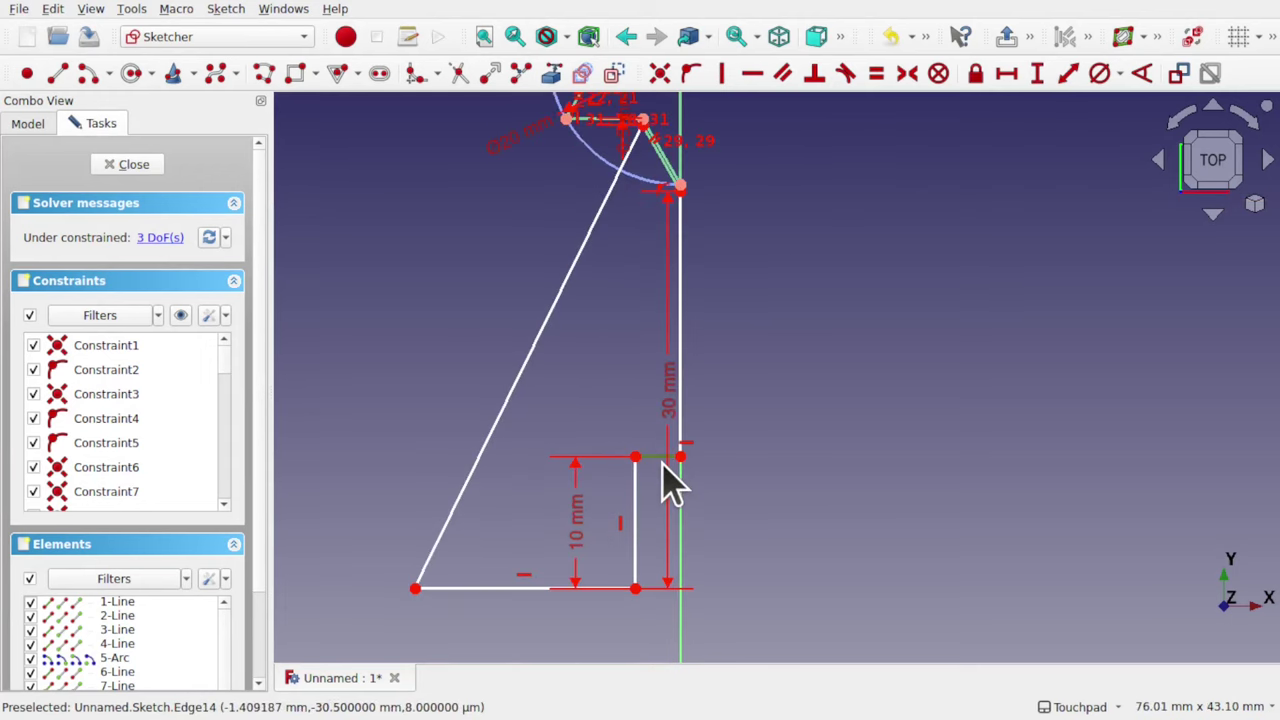
click(1007, 78)
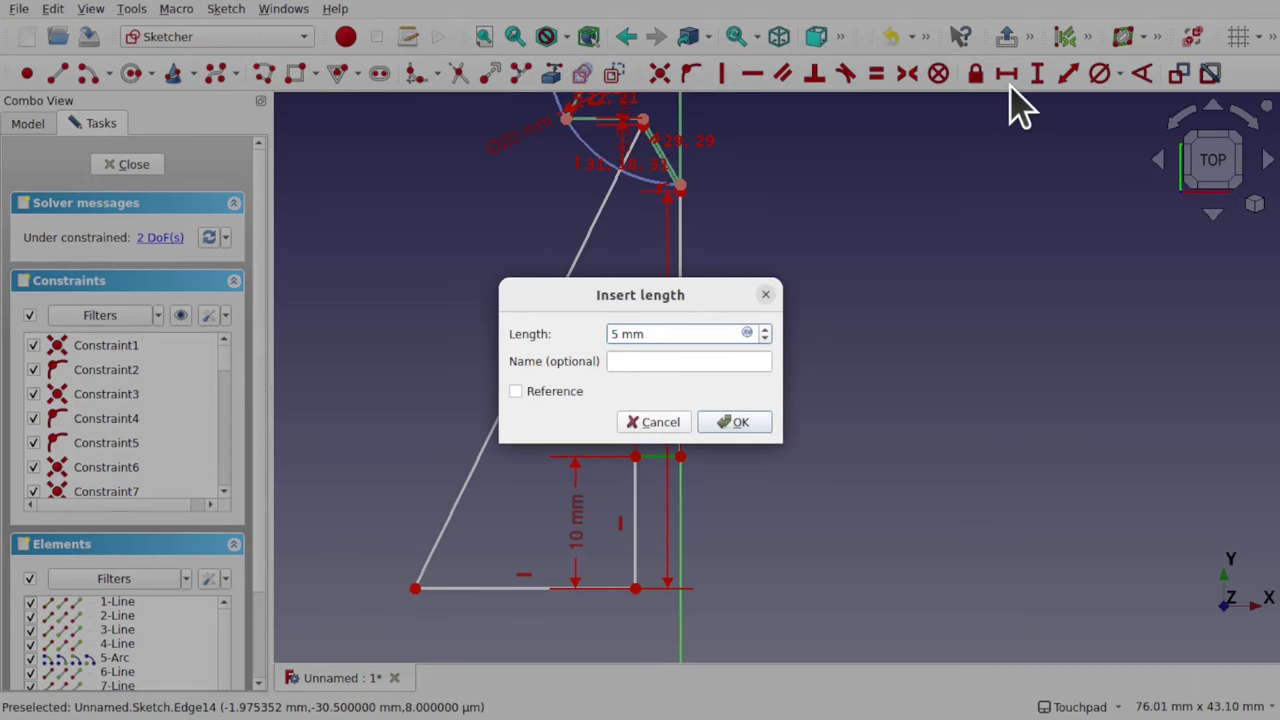
key(Return)
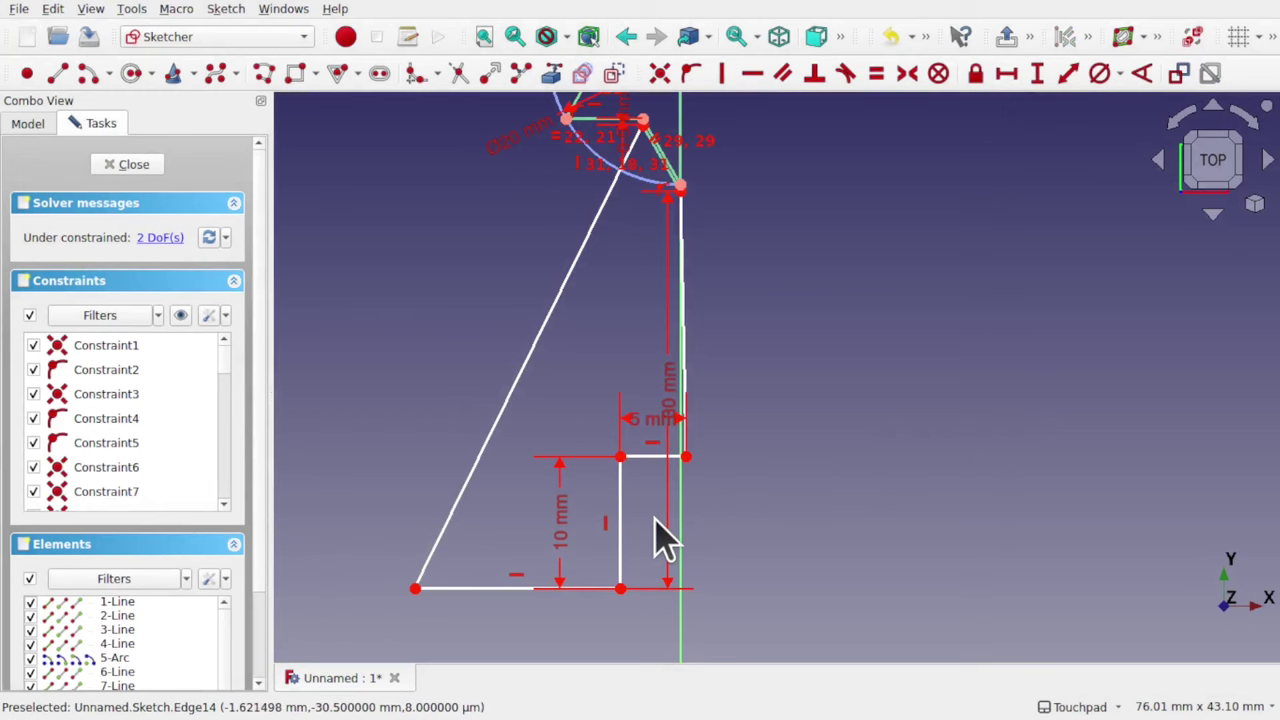
- Reposition the 10 mm and vertical 30 mm dimensions outside the tree outline and the 5 mm dimension just below the notch's top edge
scroll(660, 540, down, 5)
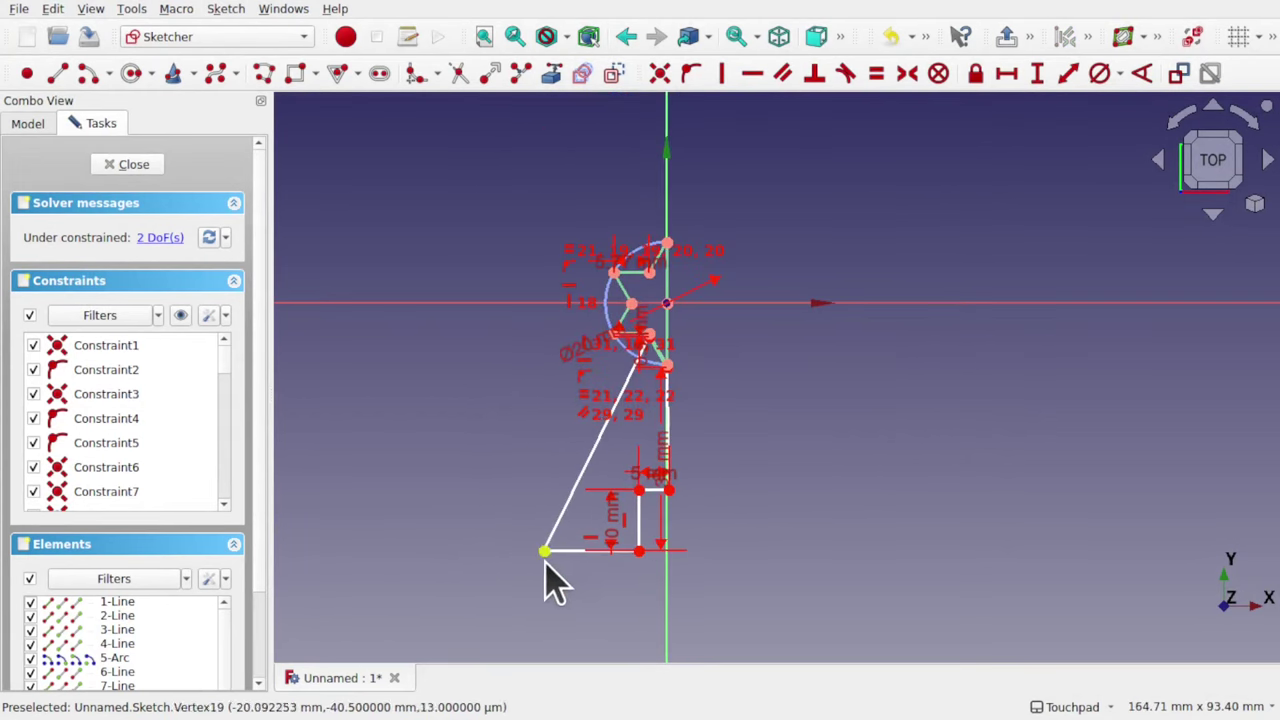
scroll(584, 588, up, 3)
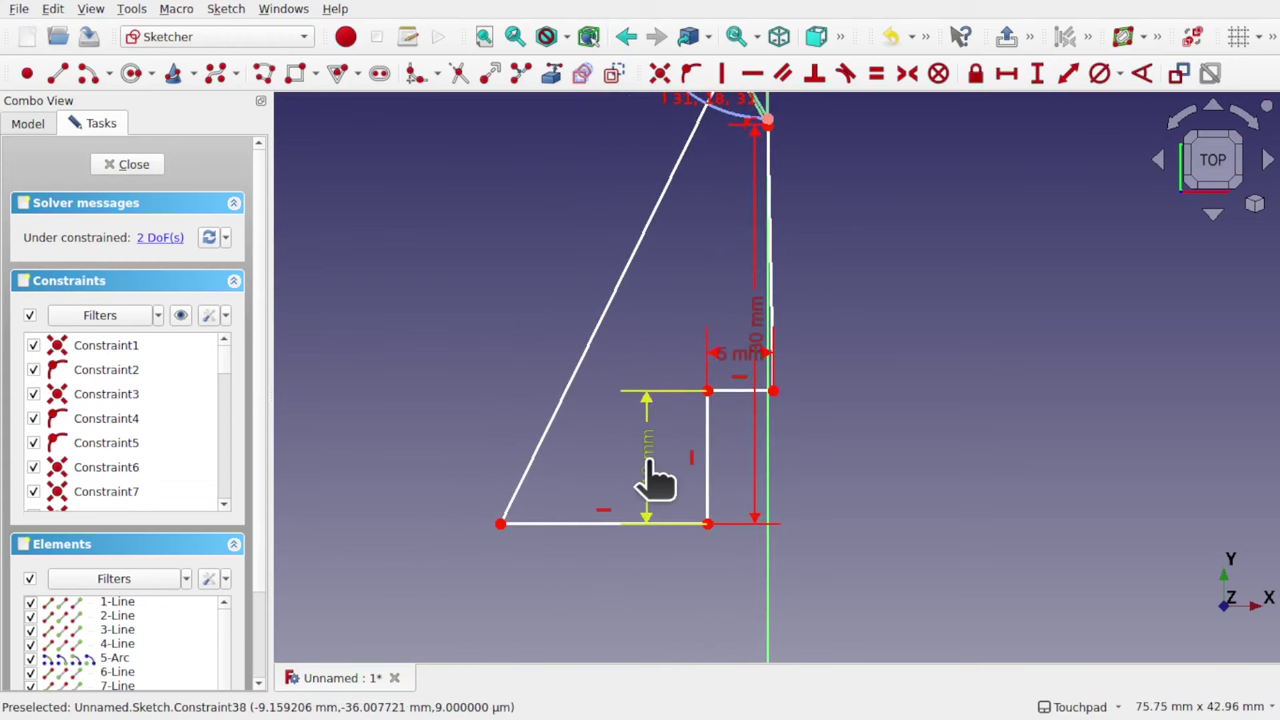
drag(650, 470, 905, 482)
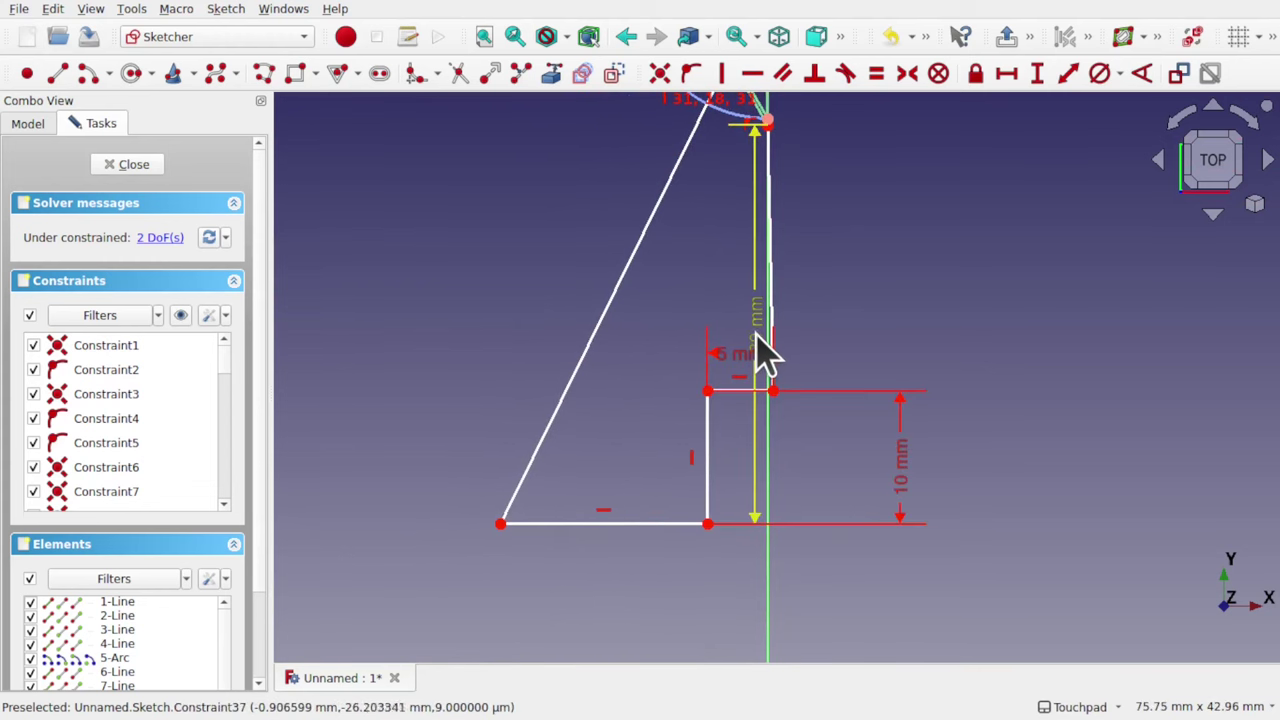
mouse_move(766, 357)
mouse_down()
mouse_move(991, 371)
mouse_move(980, 371)
mouse_up()
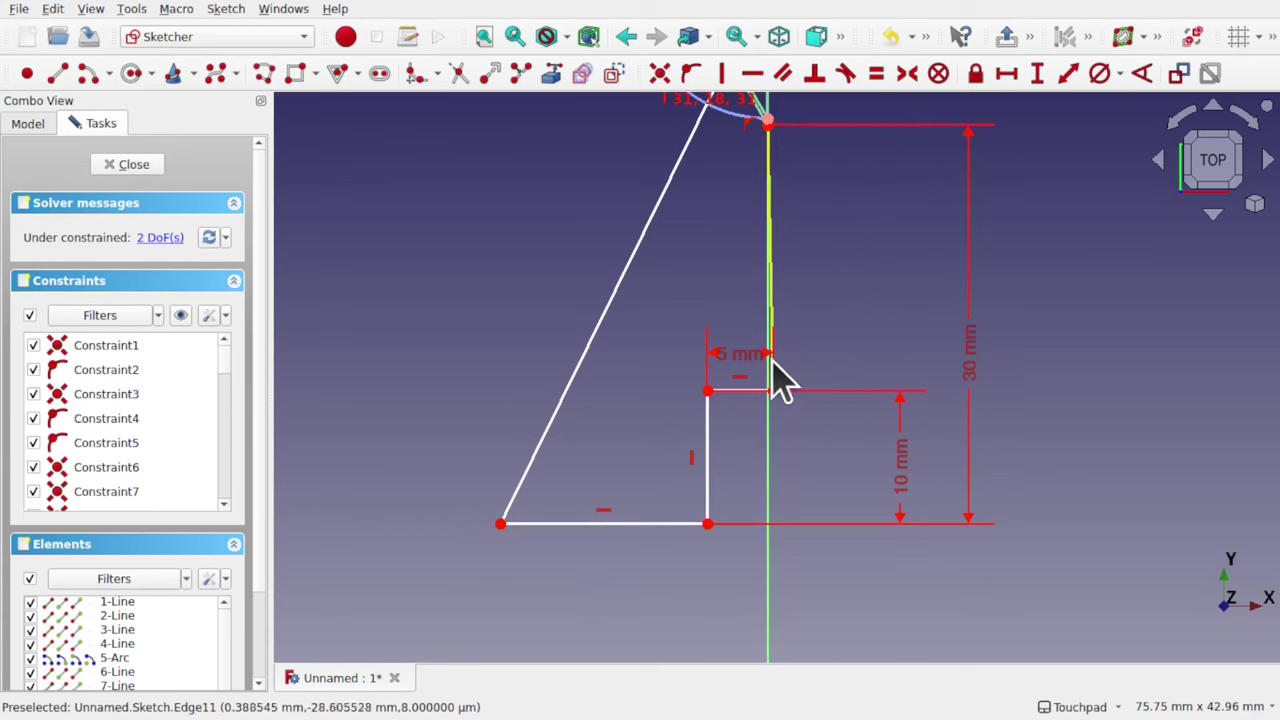
drag(750, 355, 750, 420)
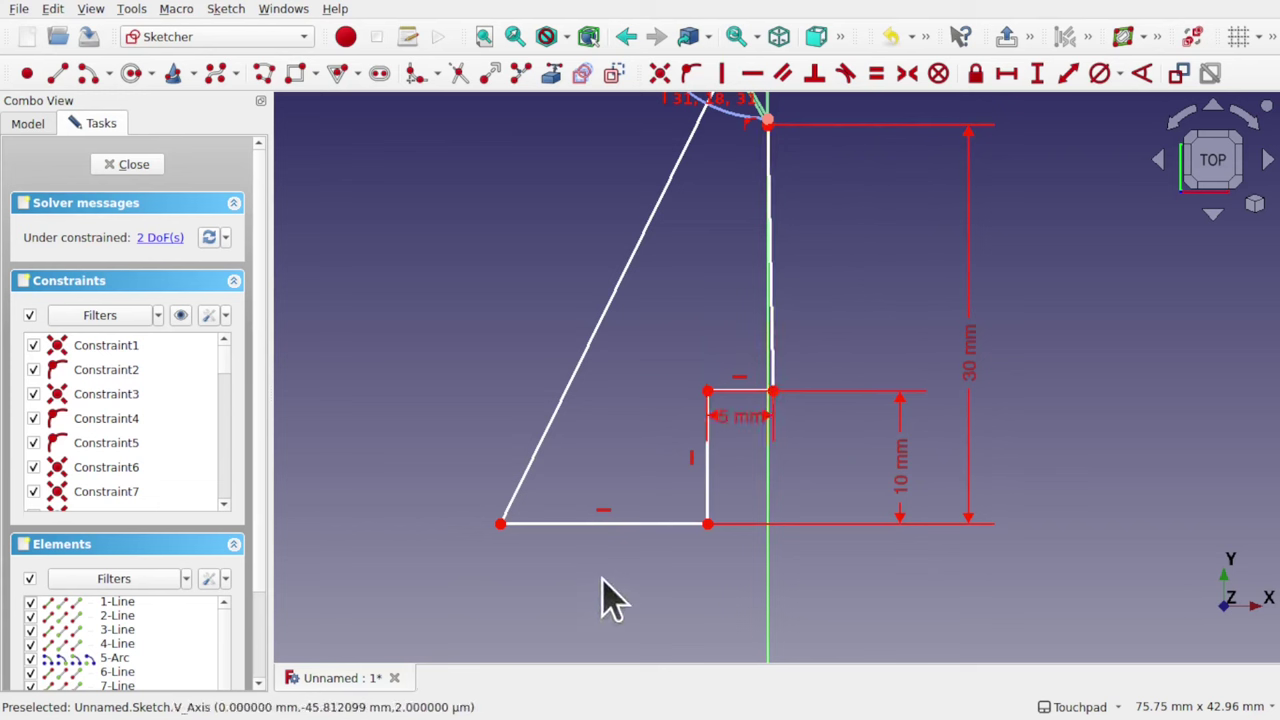
- Constrain the inner end of the trunk notch's top edge onto the vertical axis
click(773, 362)
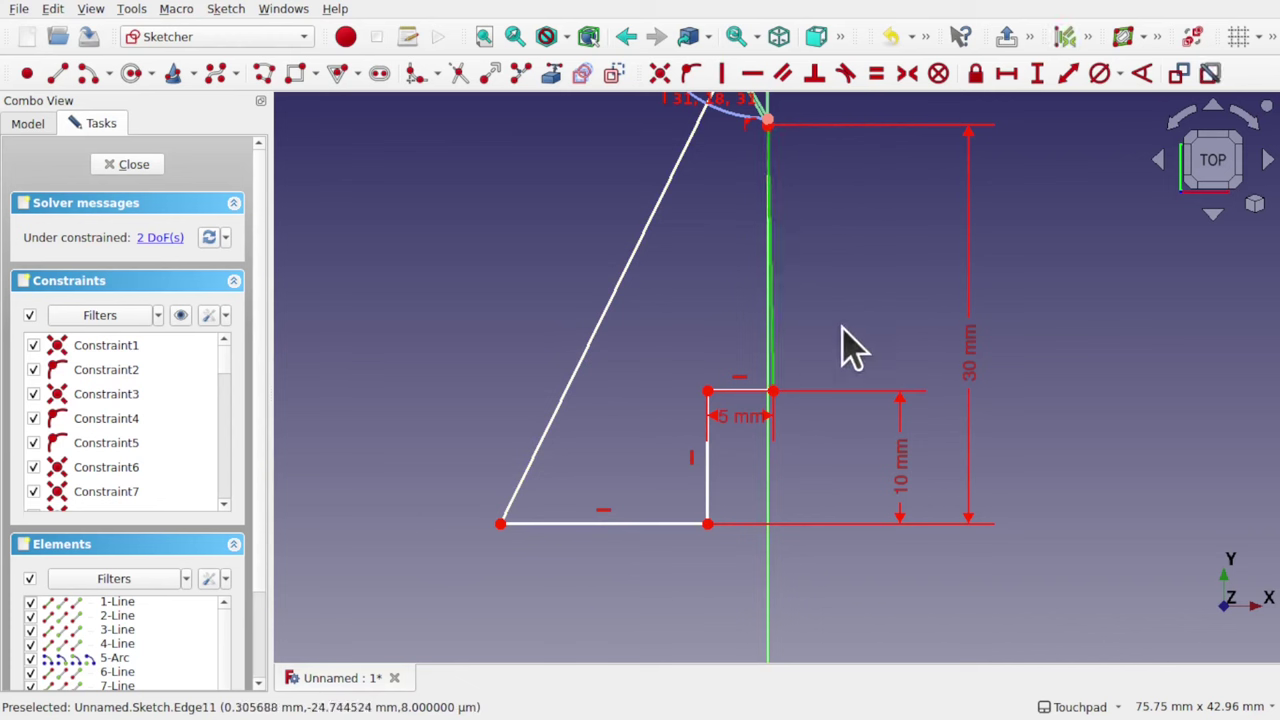
click(771, 391)
click(766, 497)
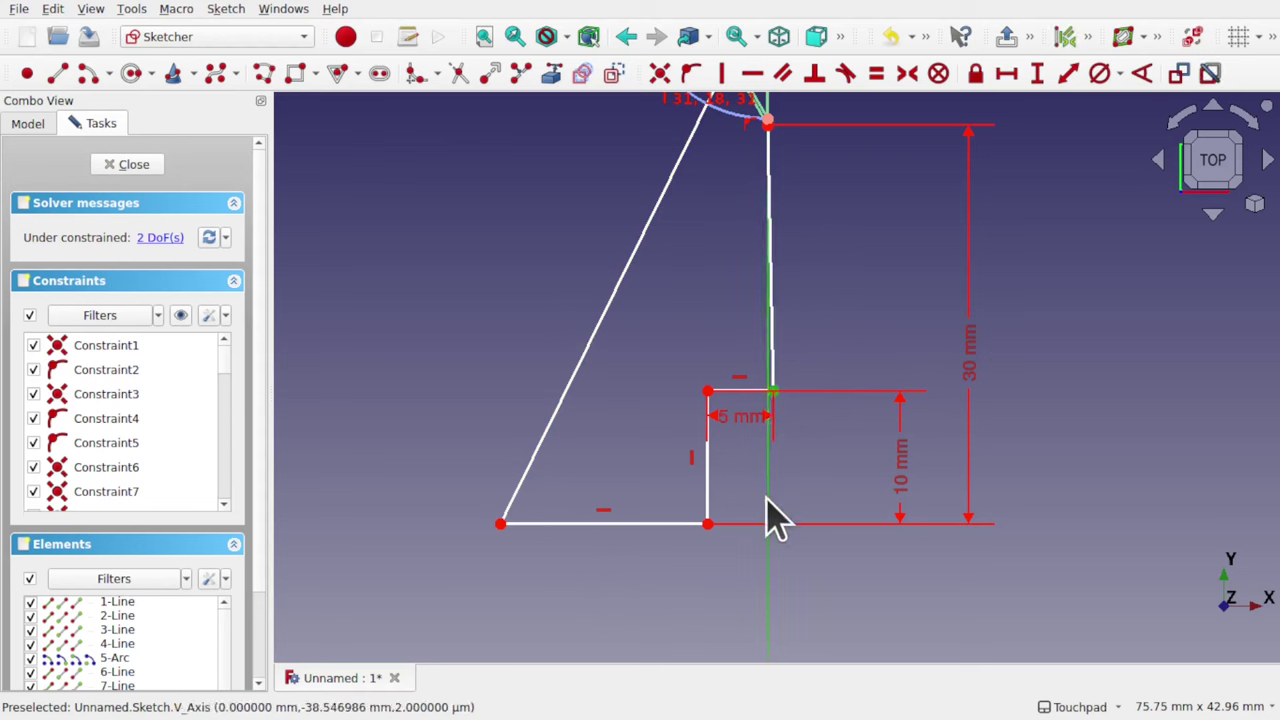
click(693, 76)
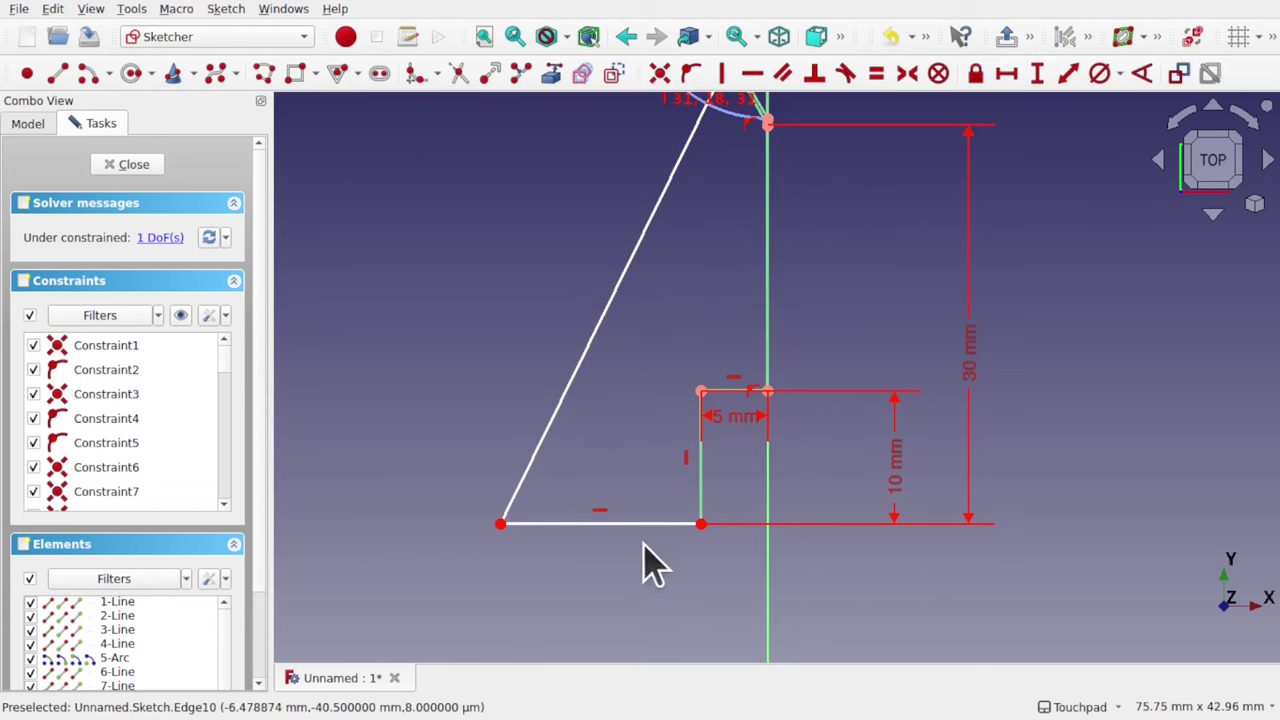
- Set the horizontal distance from the tree's outer base corner to the notch's vertex on the vertical axis to 30 mm
click(500, 523)
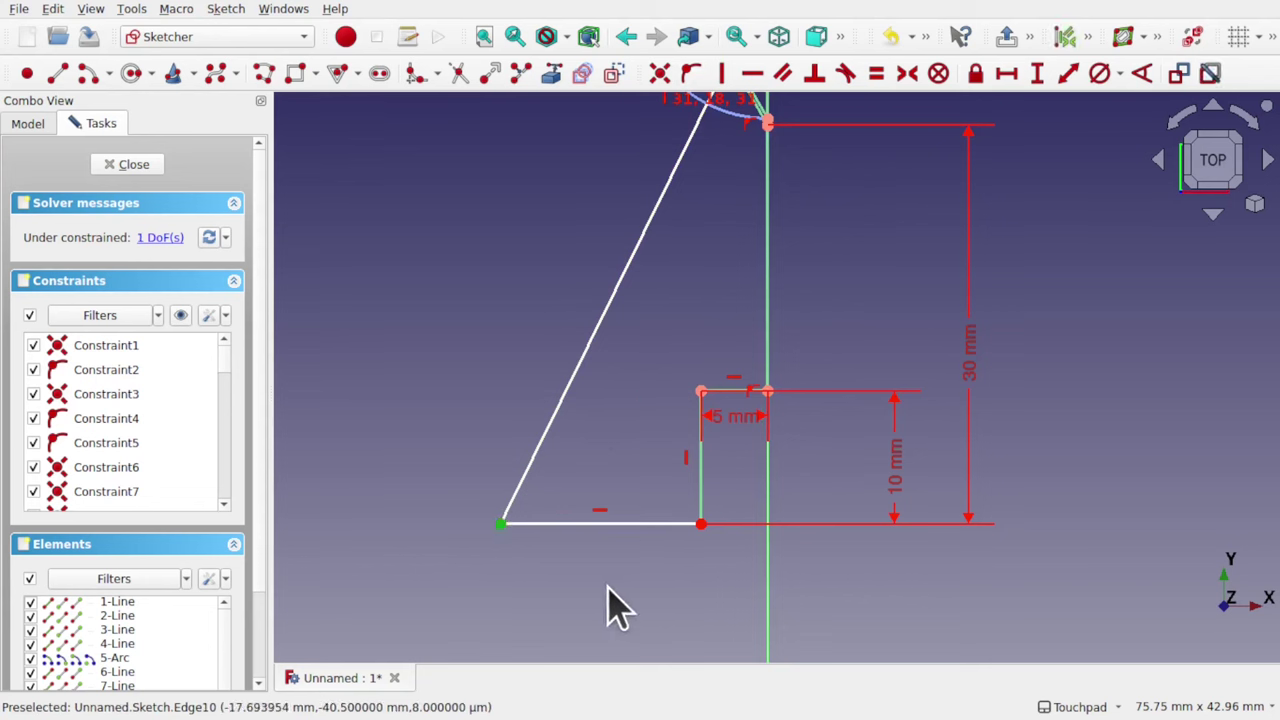
click(767, 391)
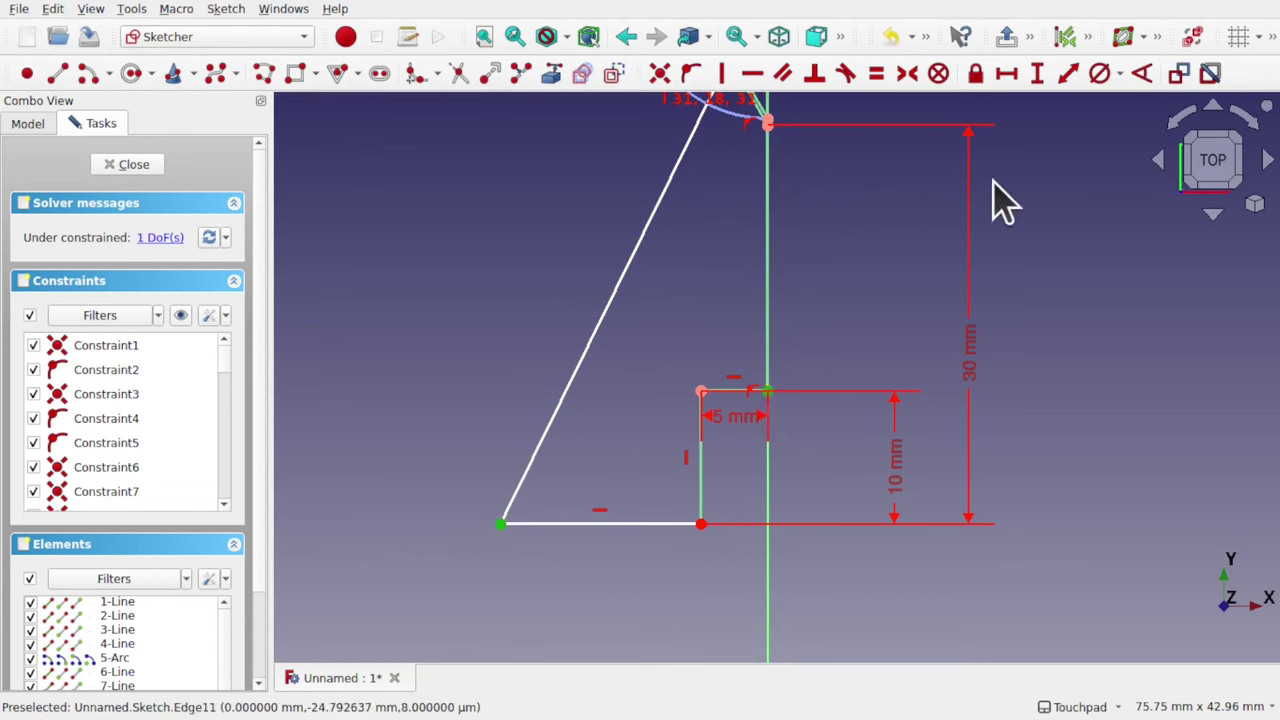
click(1006, 73)
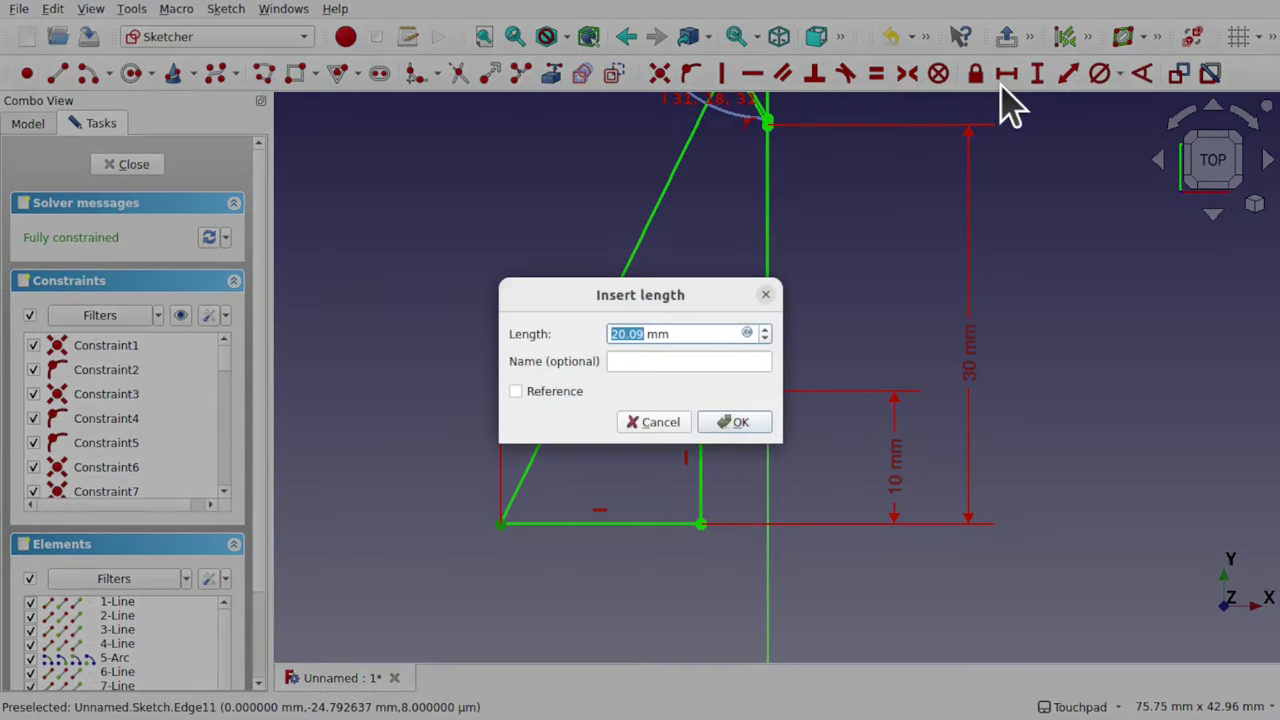
key(Return)
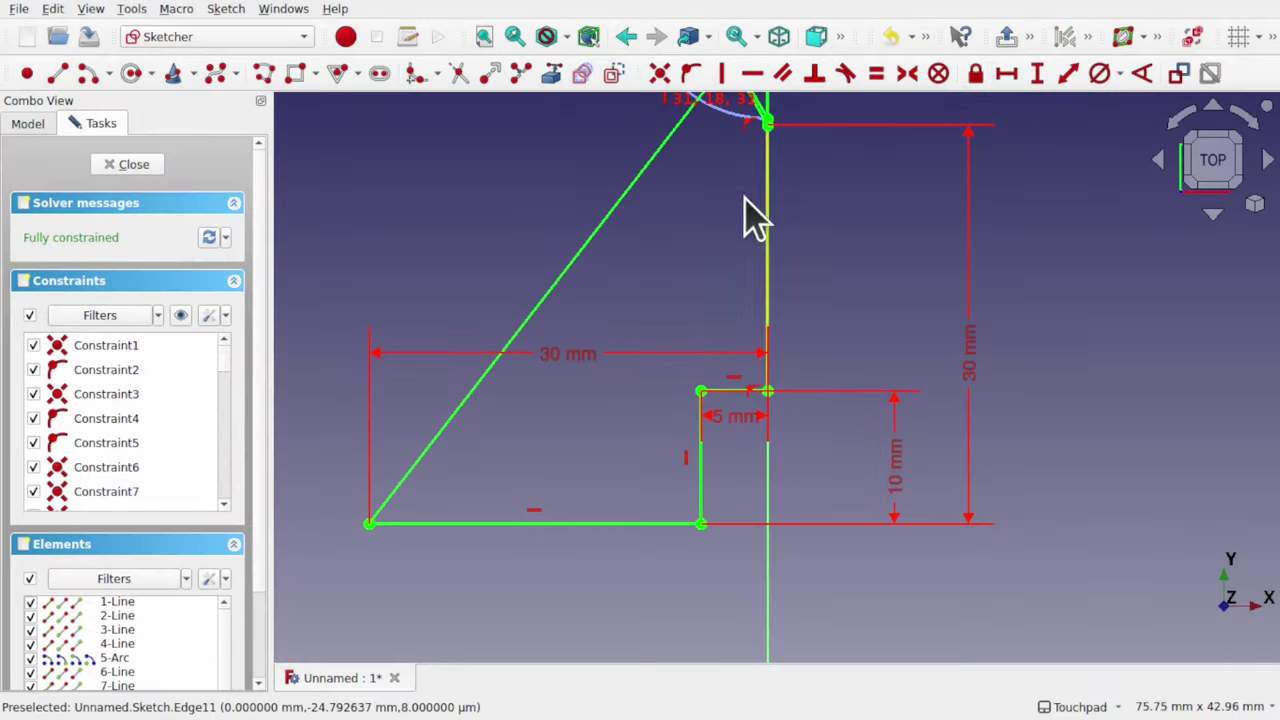
- Reposition the notch's 5 mm dimension above its top edge and the 10 mm dimension closer to the vertical axis
scroll(640, 349, down, 5)
scroll(650, 349, up, 1)
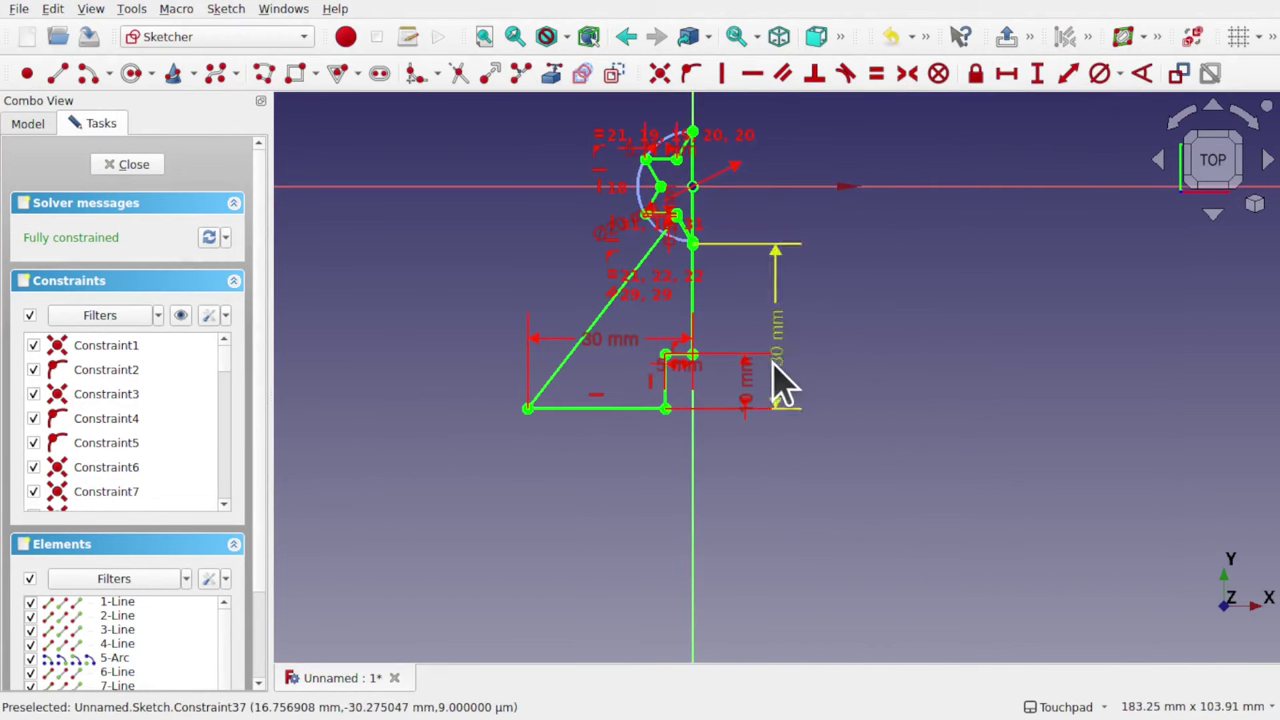
drag(760, 380, 733, 326)
scroll(737, 345, up, 3)
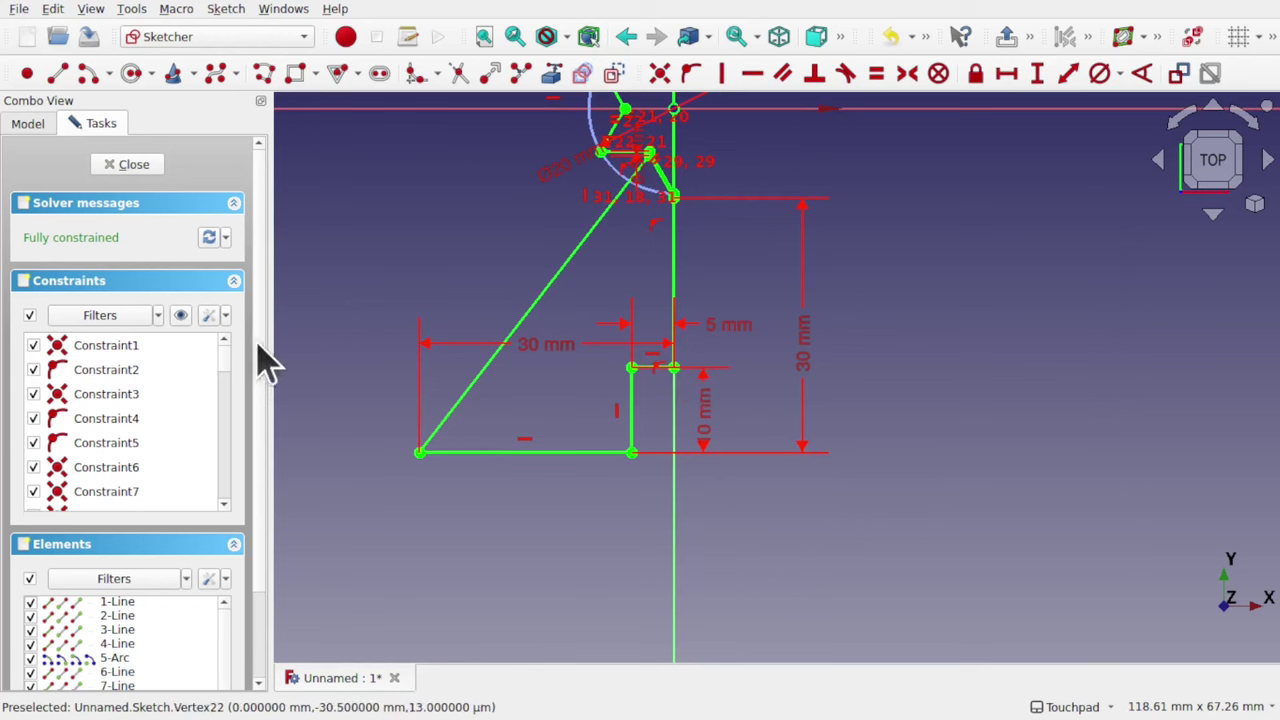
- Hide the trunk notch's 5 mm width and 10 mm height dimensions in the sketch view
drag(226, 362, 237, 468)
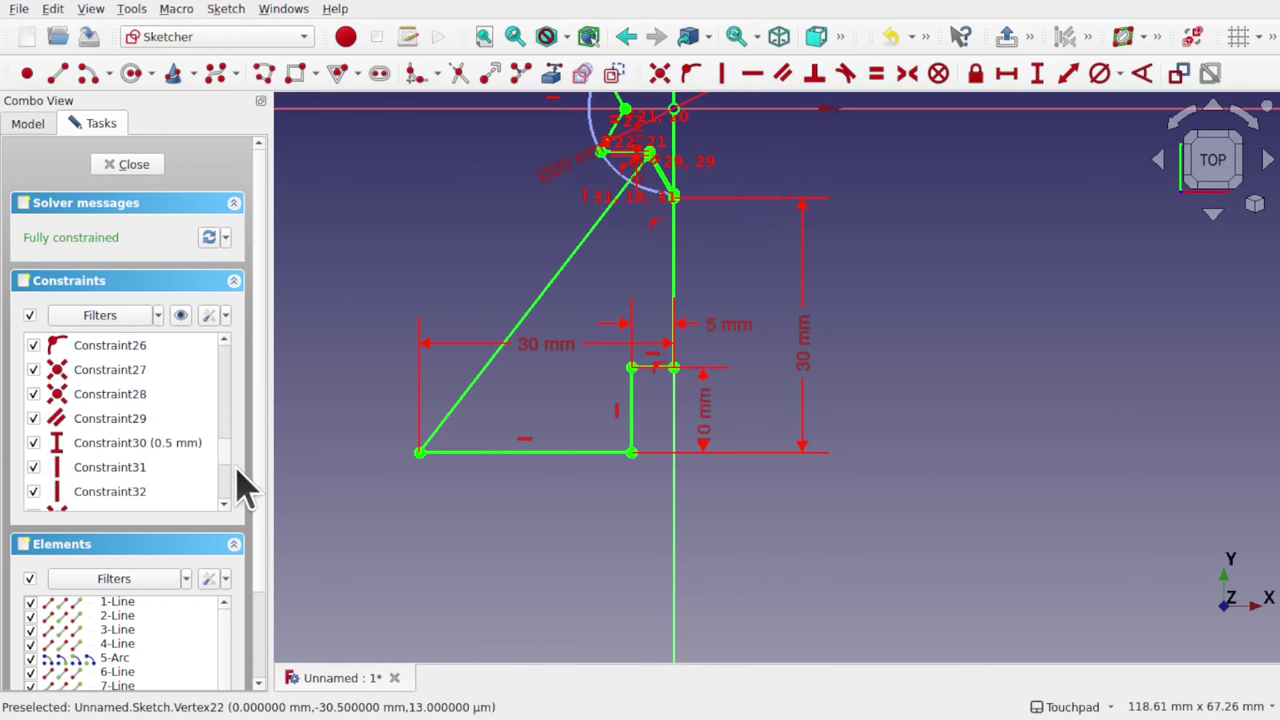
click(731, 326)
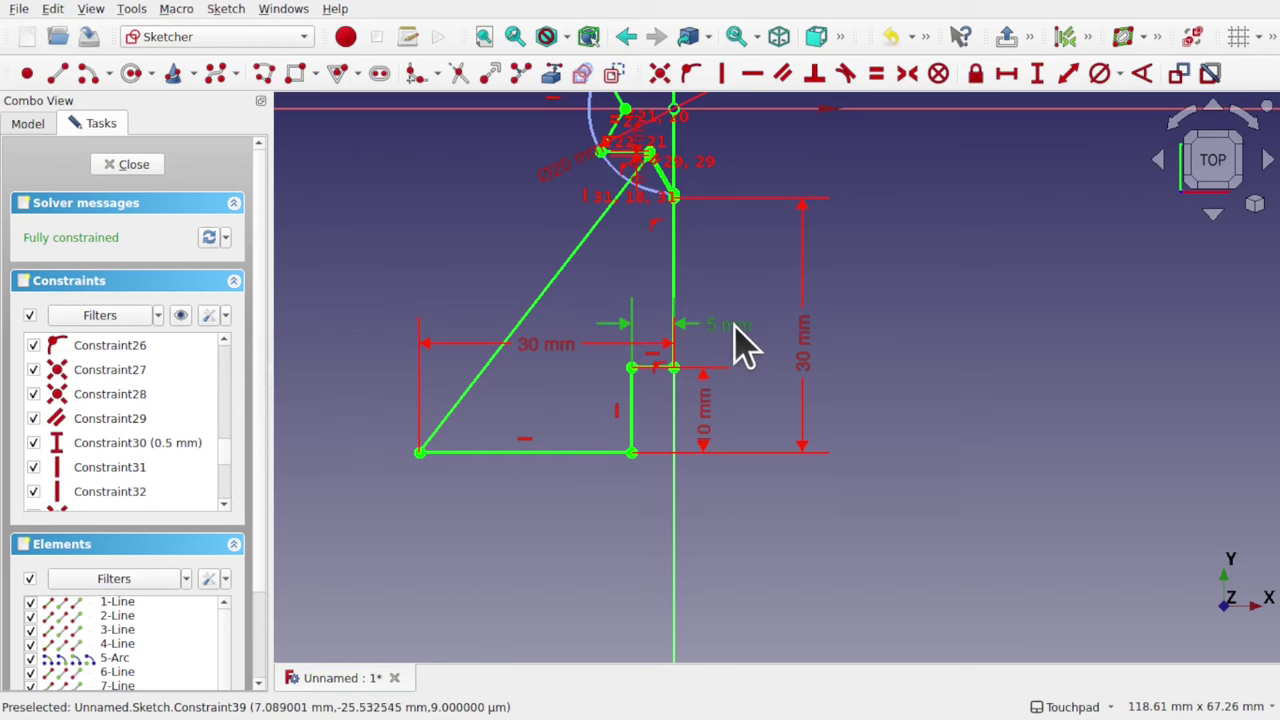
scroll(228, 408, up, 3)
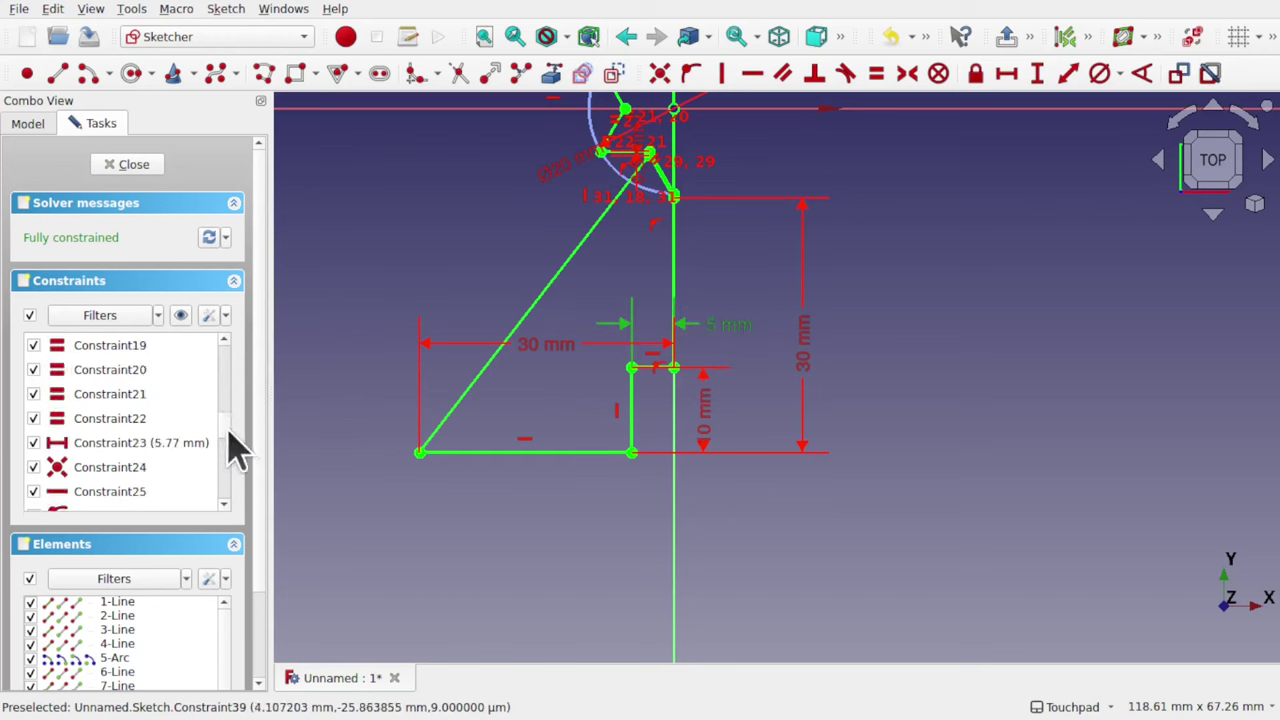
drag(232, 450, 236, 510)
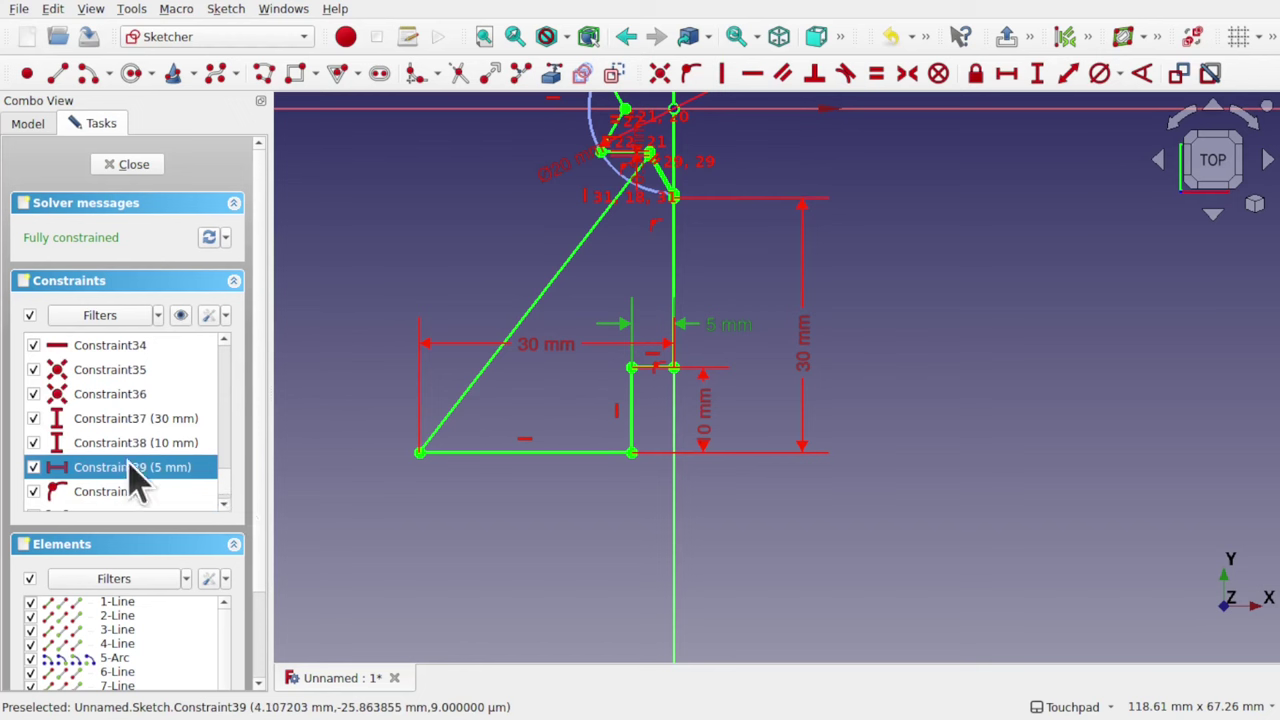
click(34, 468)
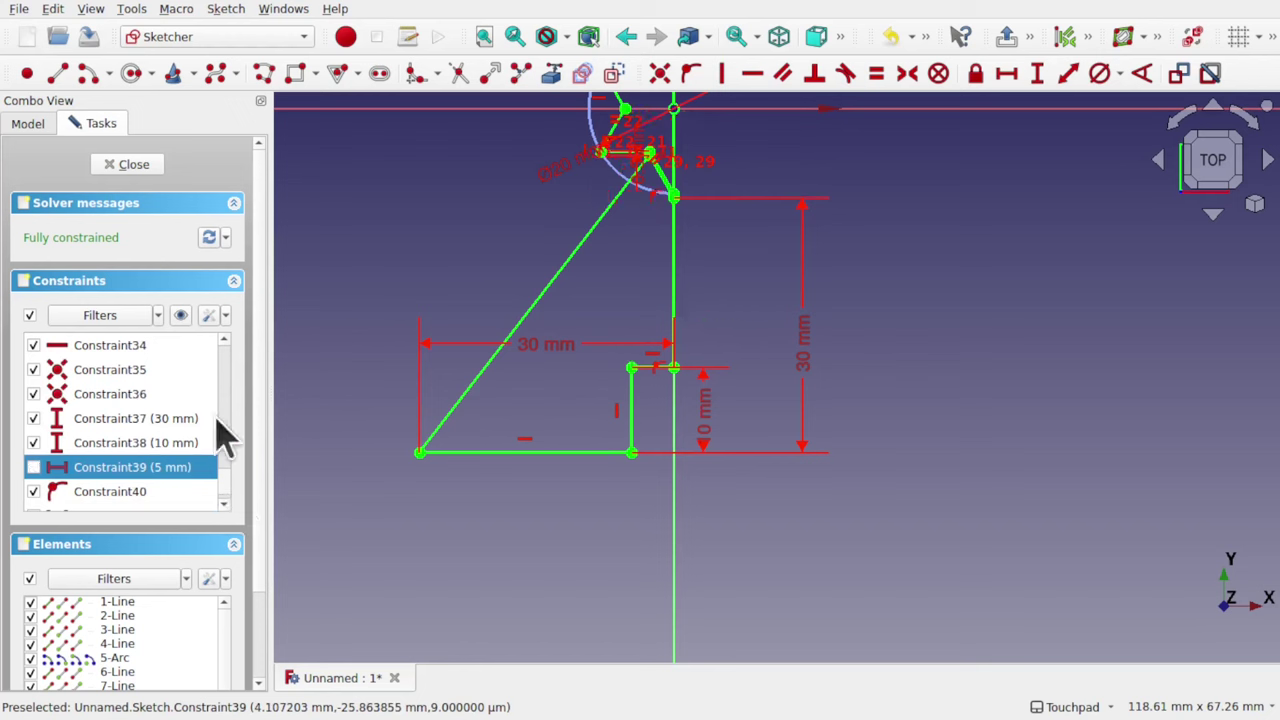
click(707, 435)
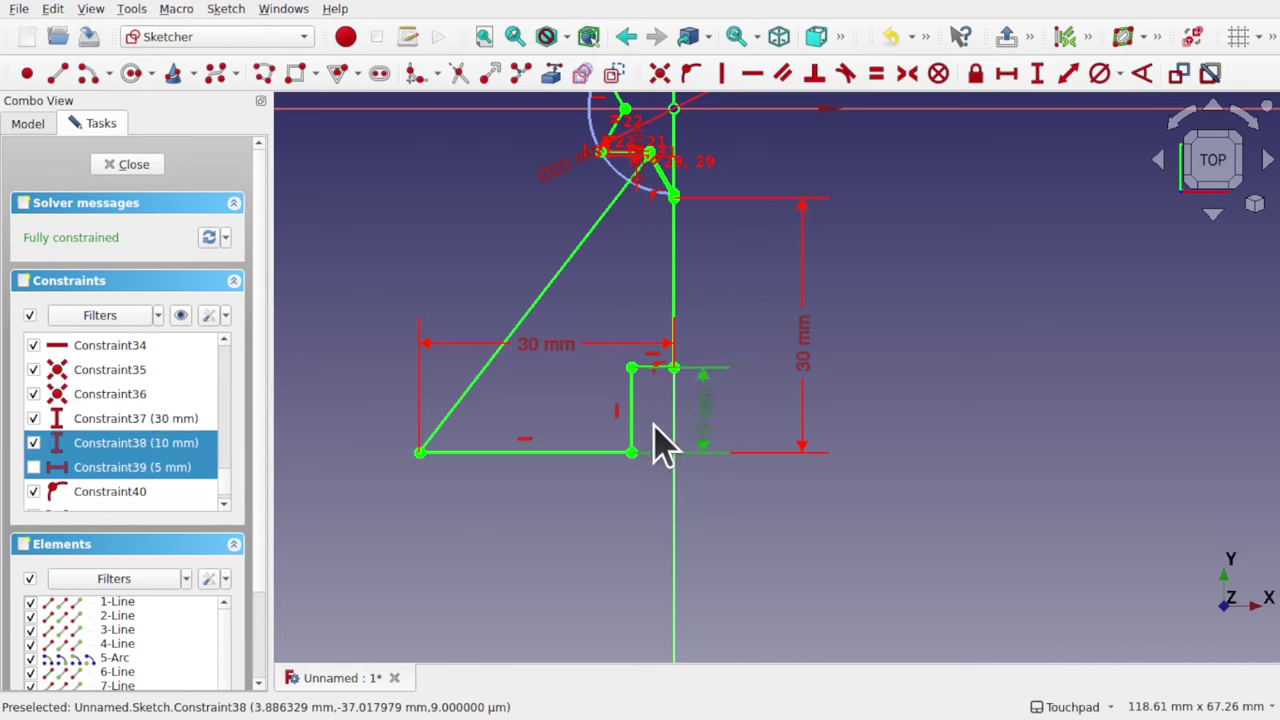
click(34, 443)
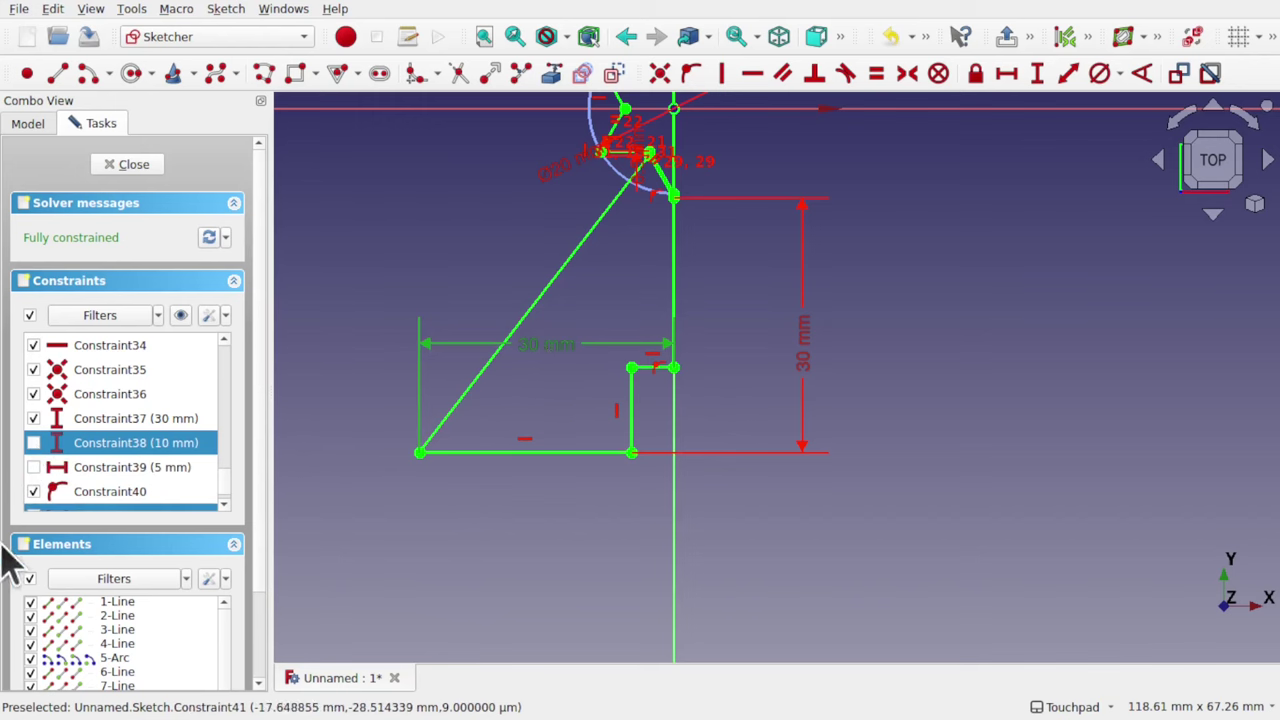
- Hide the tree outline's horizontal and vertical 30 mm dimensions in the sketch view
scroll(137, 491, down, 3)
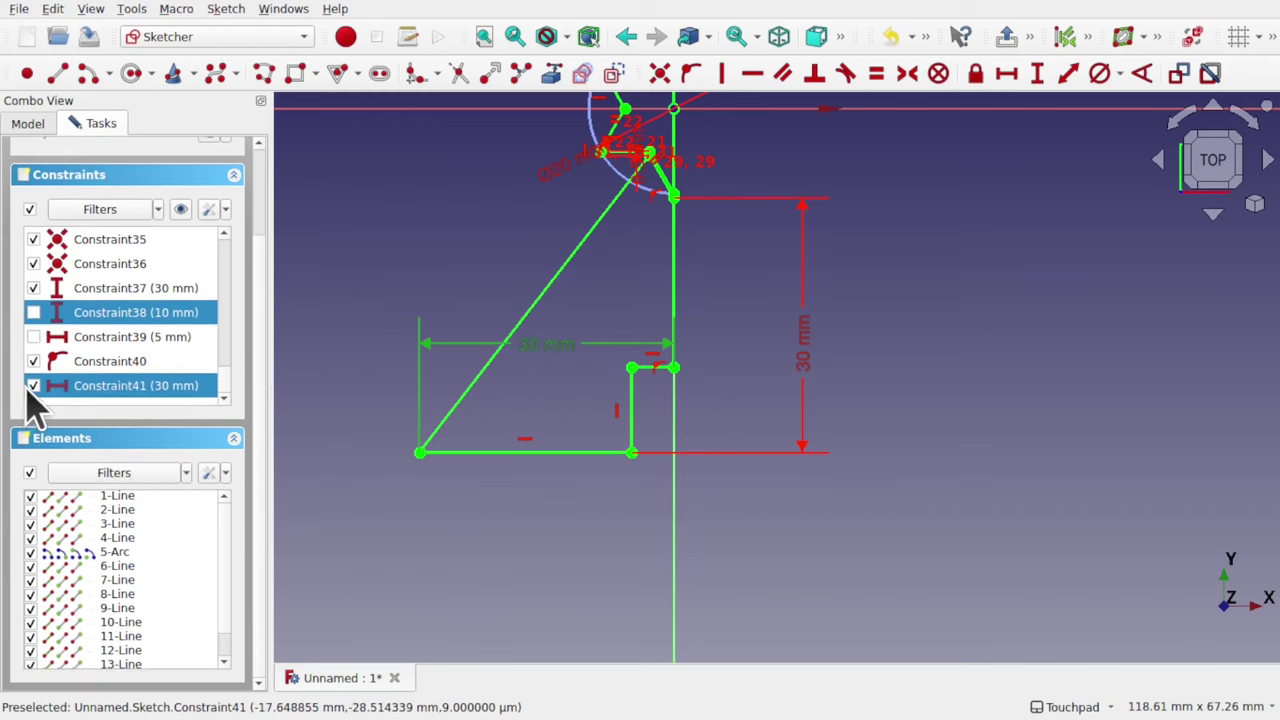
click(28, 392)
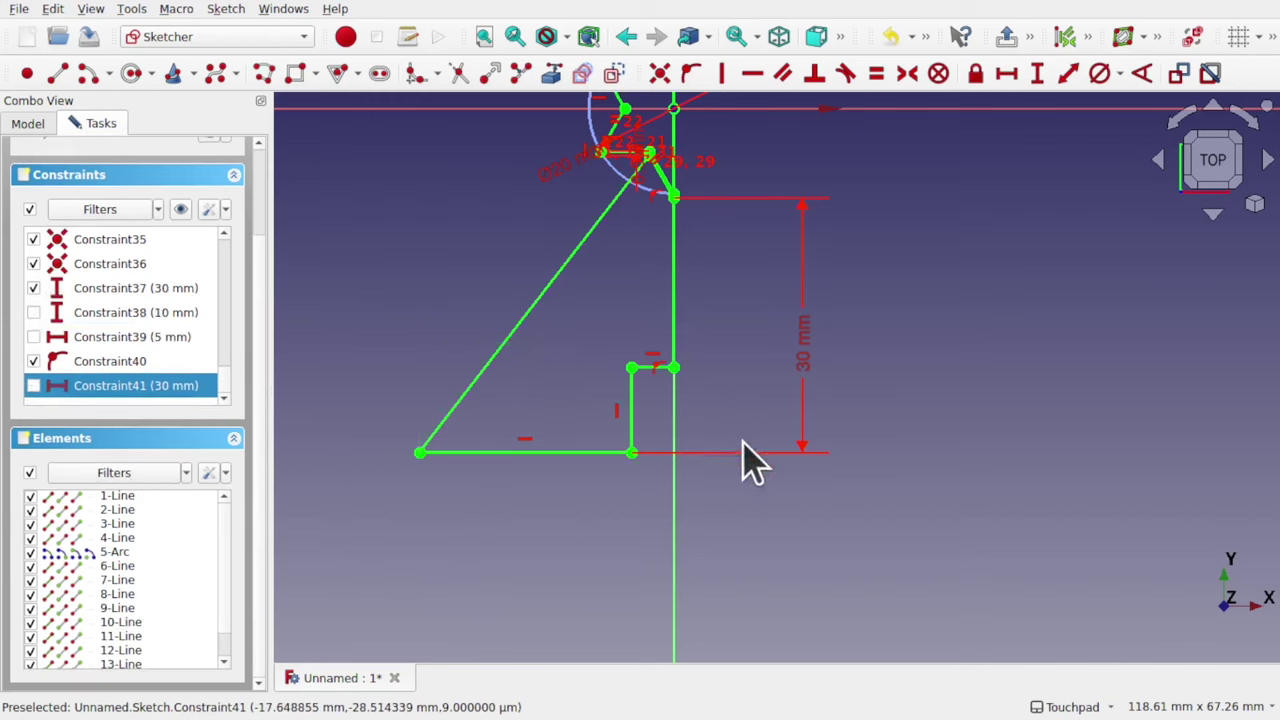
scroll(714, 407, up, 1)
scroll(716, 404, down, 1)
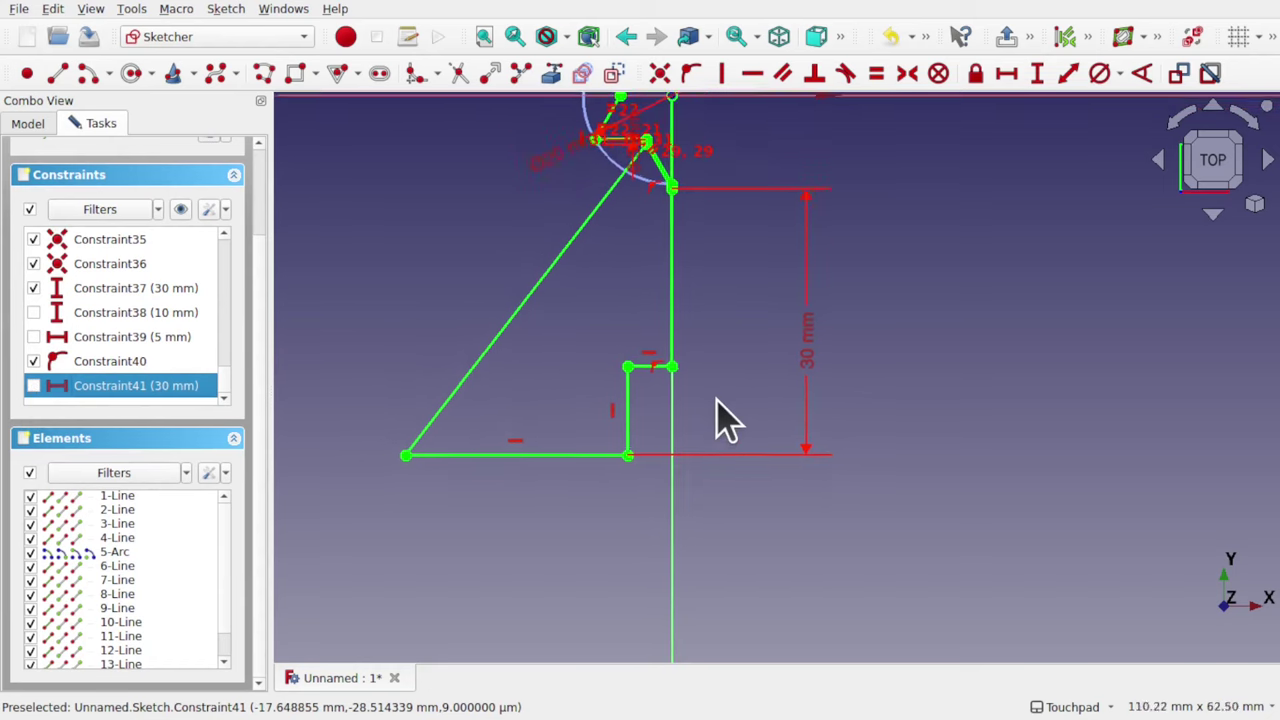
click(808, 368)
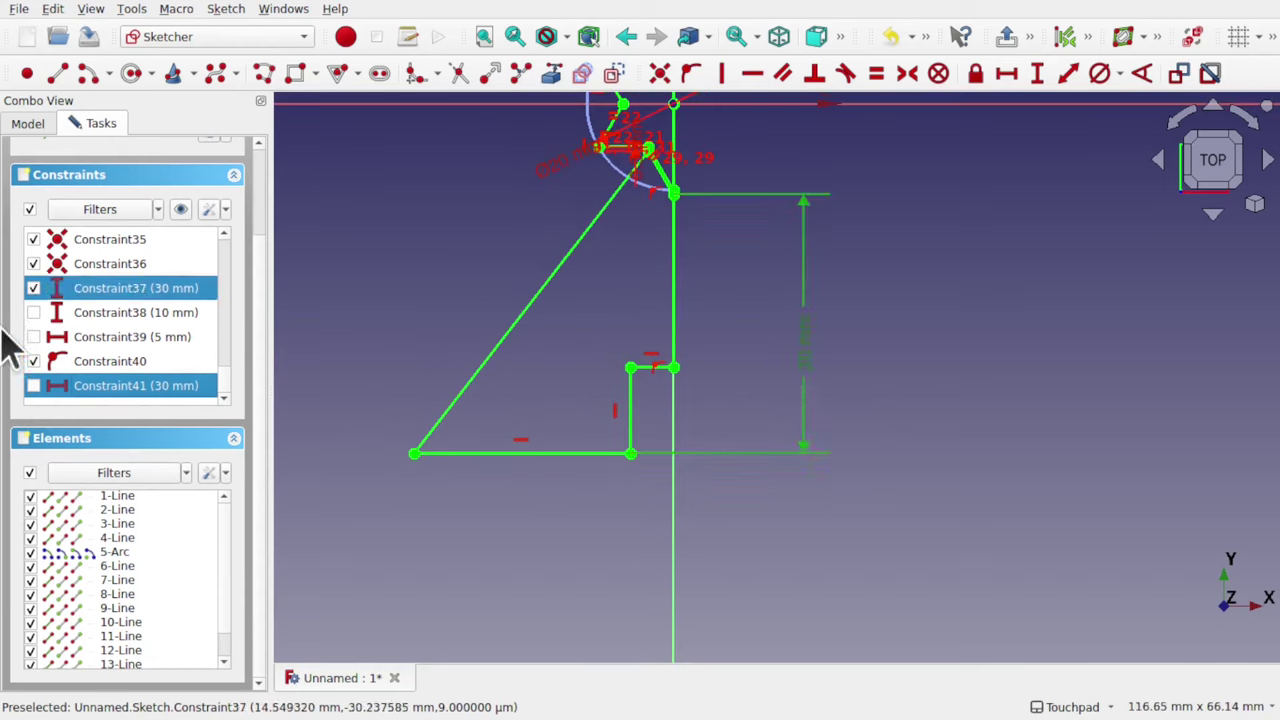
click(33, 289)
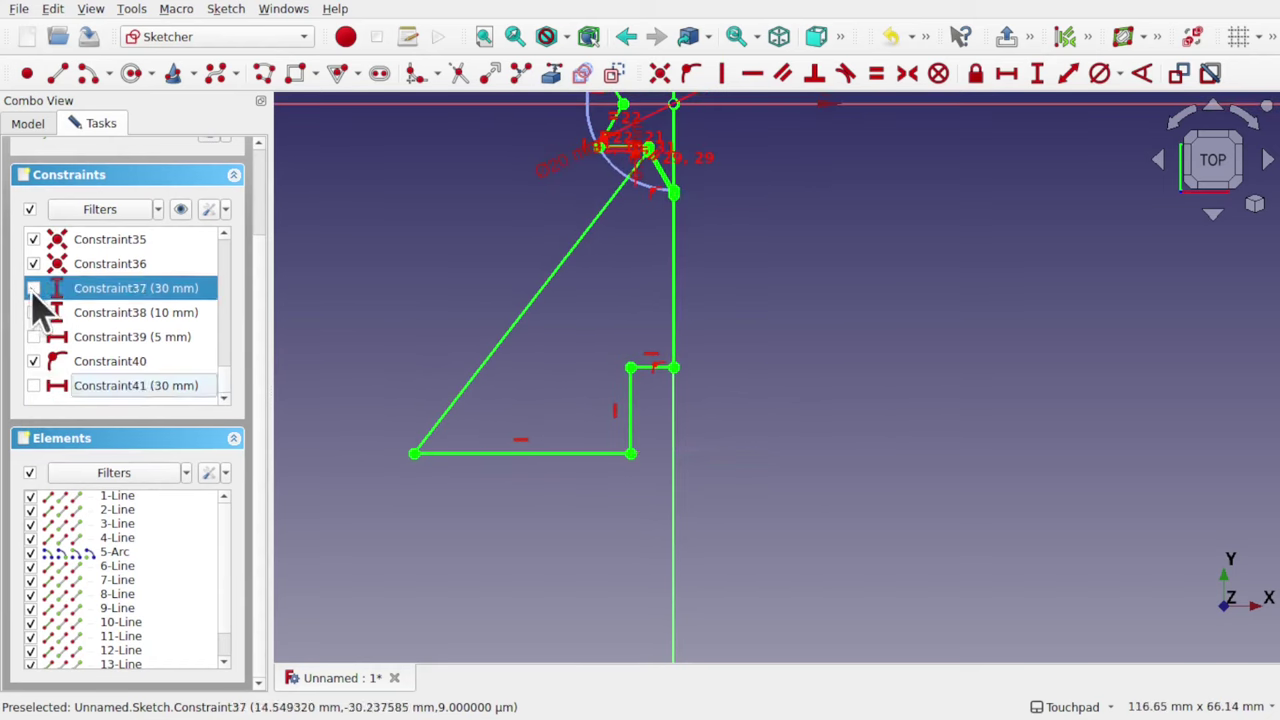
click(714, 457)
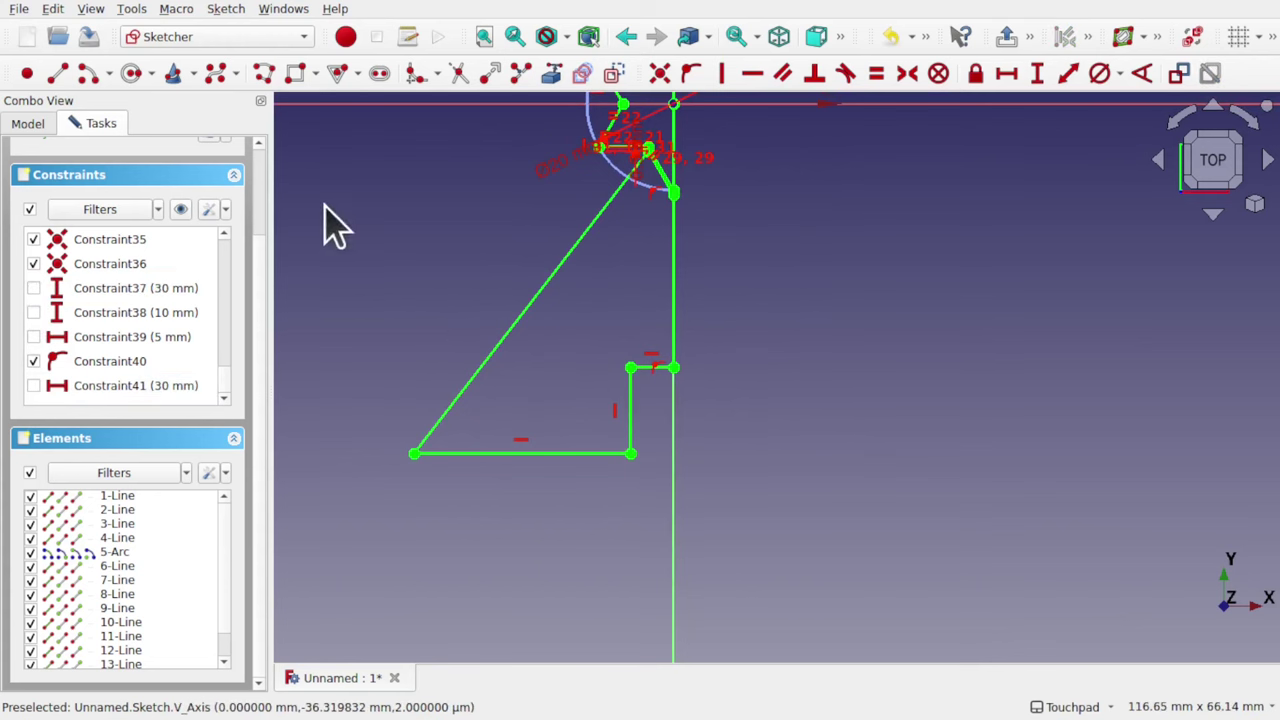
- Start a polyline on the vertical axis below the tree's notch: about 3.4 mm horizontally outward, 9 mm down, and 28 mm outward under the tree's base
click(266, 77)
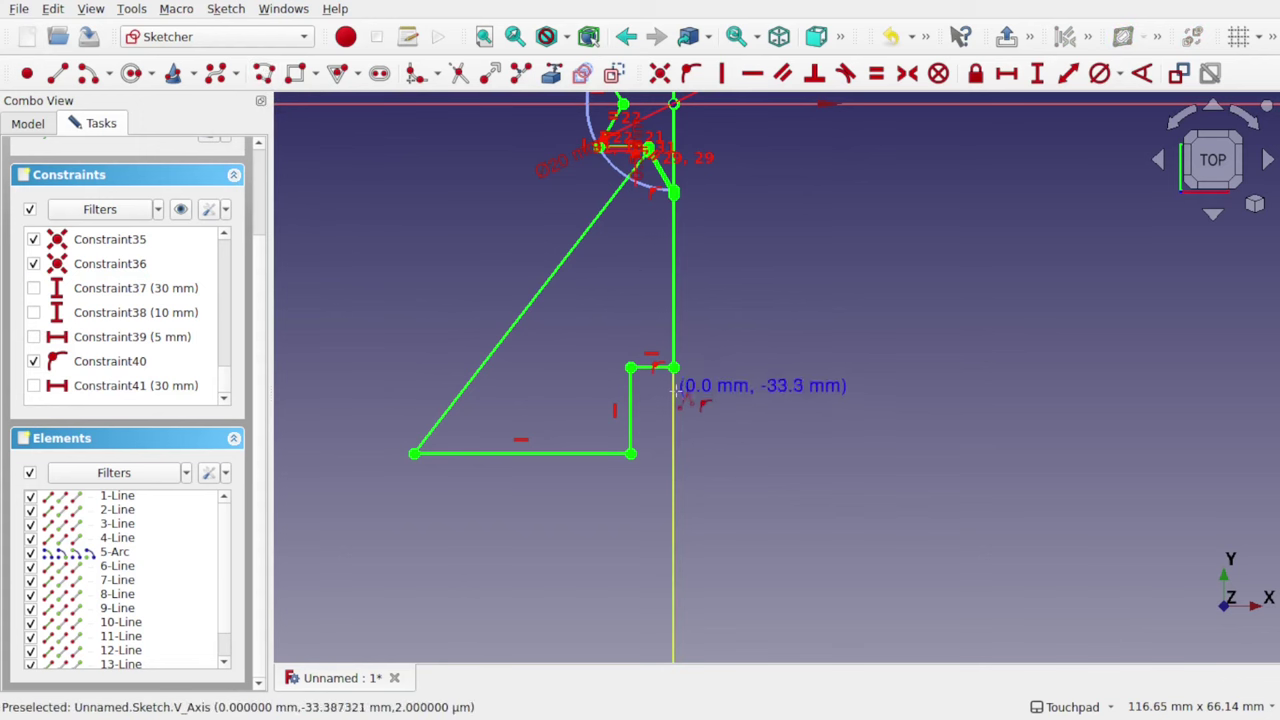
scroll(673, 383, up, 3)
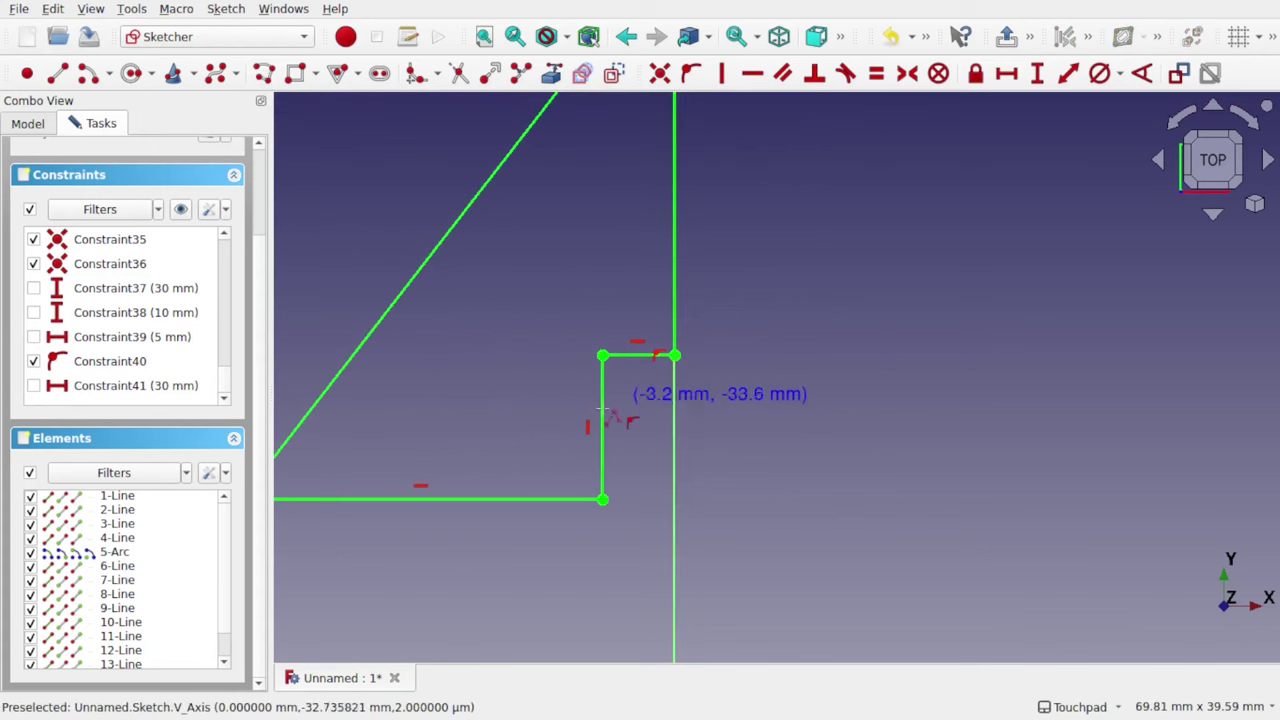
click(673, 383)
click(625, 386)
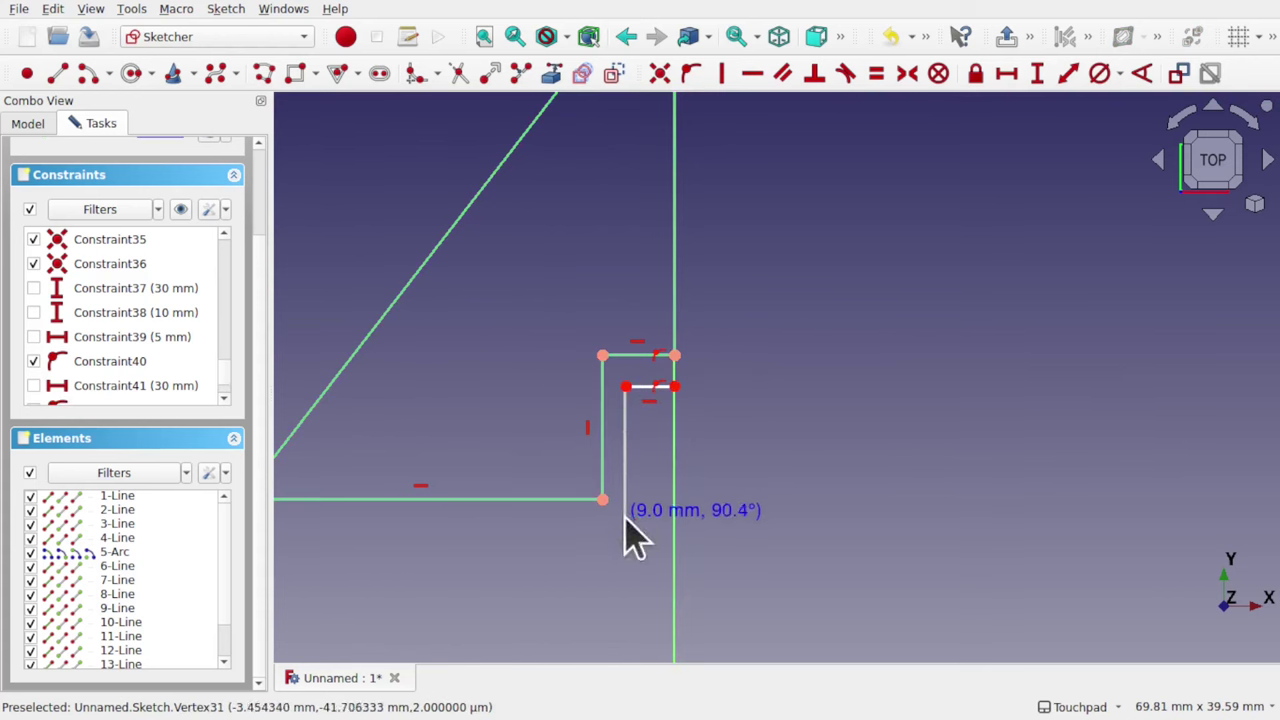
click(625, 517)
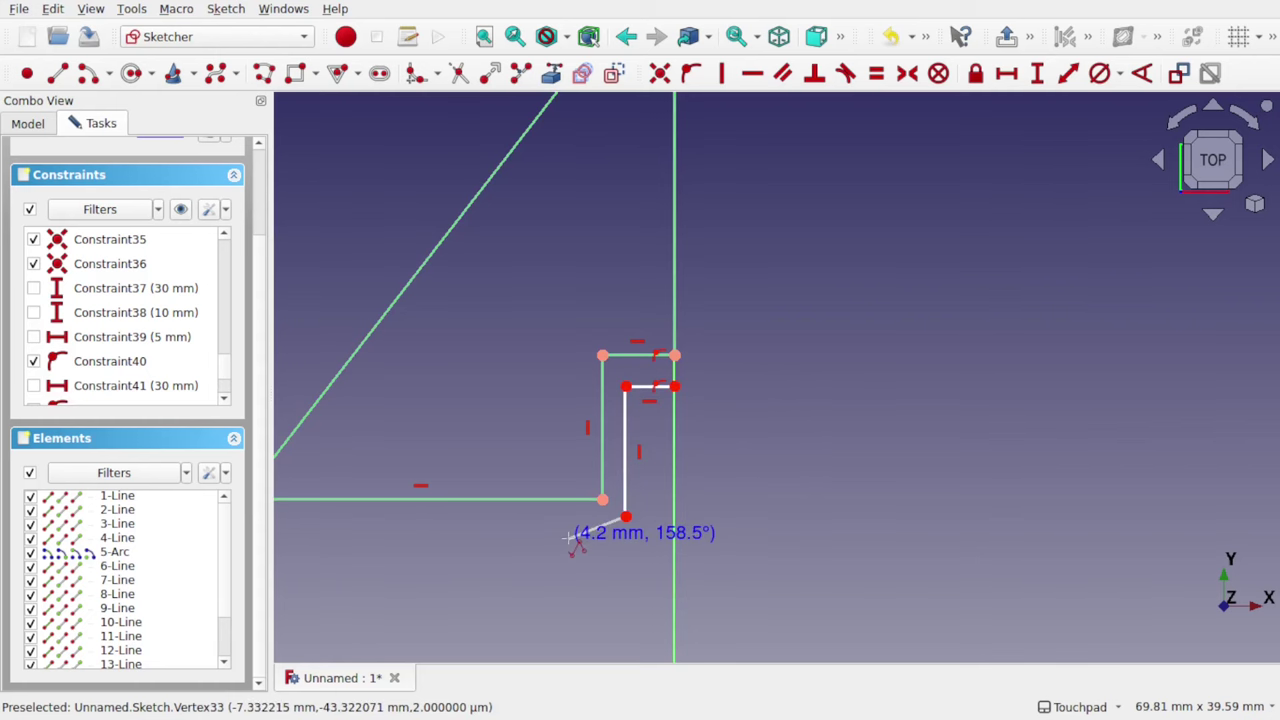
scroll(570, 537, down, 5)
middle_drag(571, 534, 826, 471)
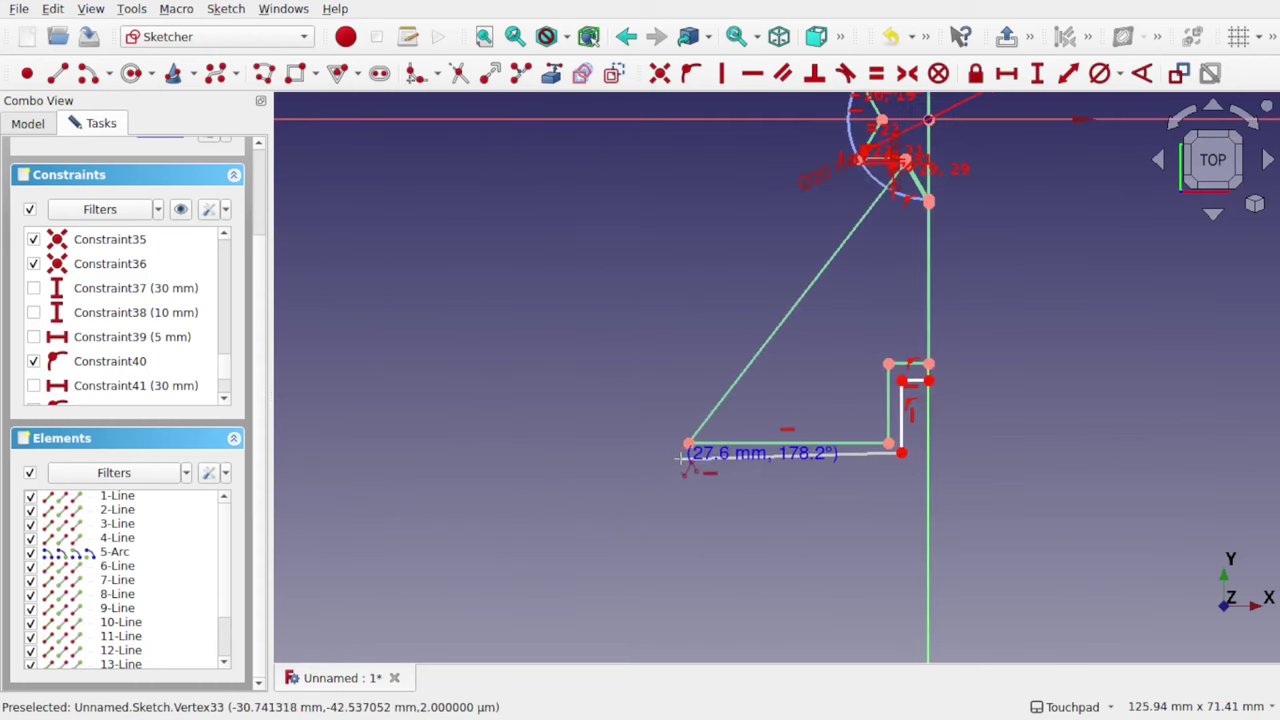
click(680, 454)
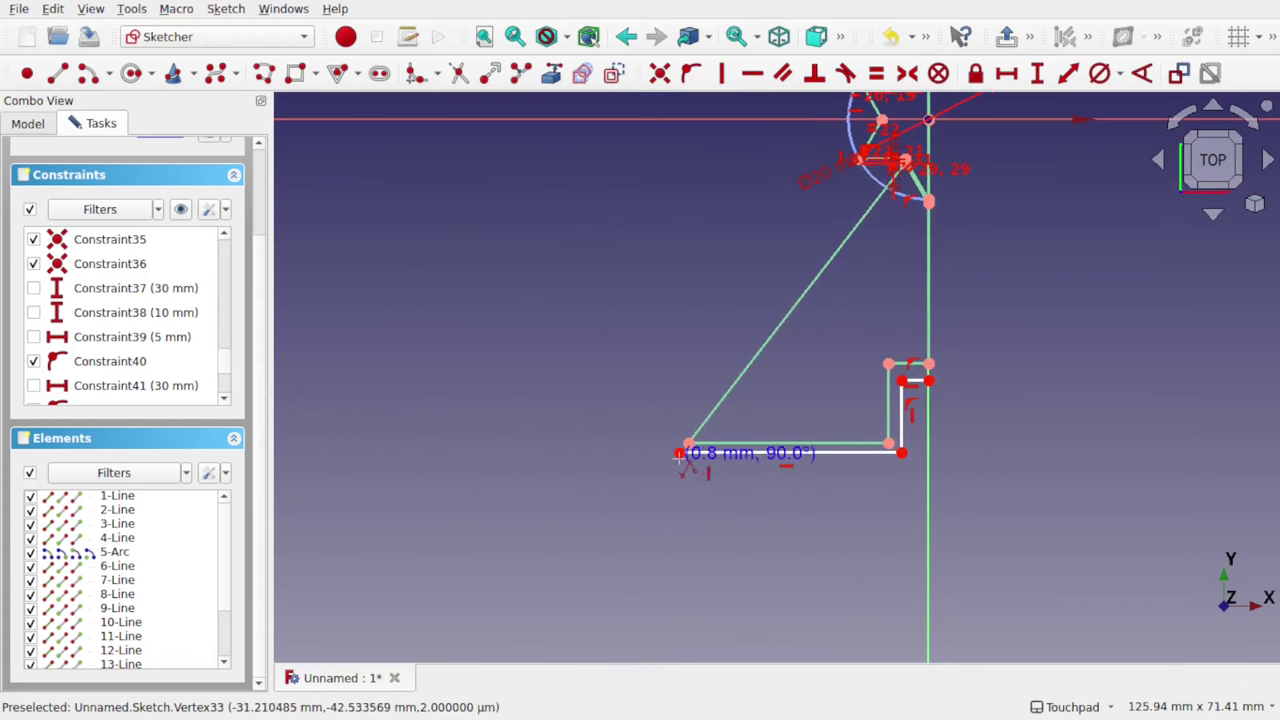
- Complete the lower profile with a slanted side, a base about 45 mm wide and a stepped notch about 4 mm wide, closing along the vertical axis
click(536, 639)
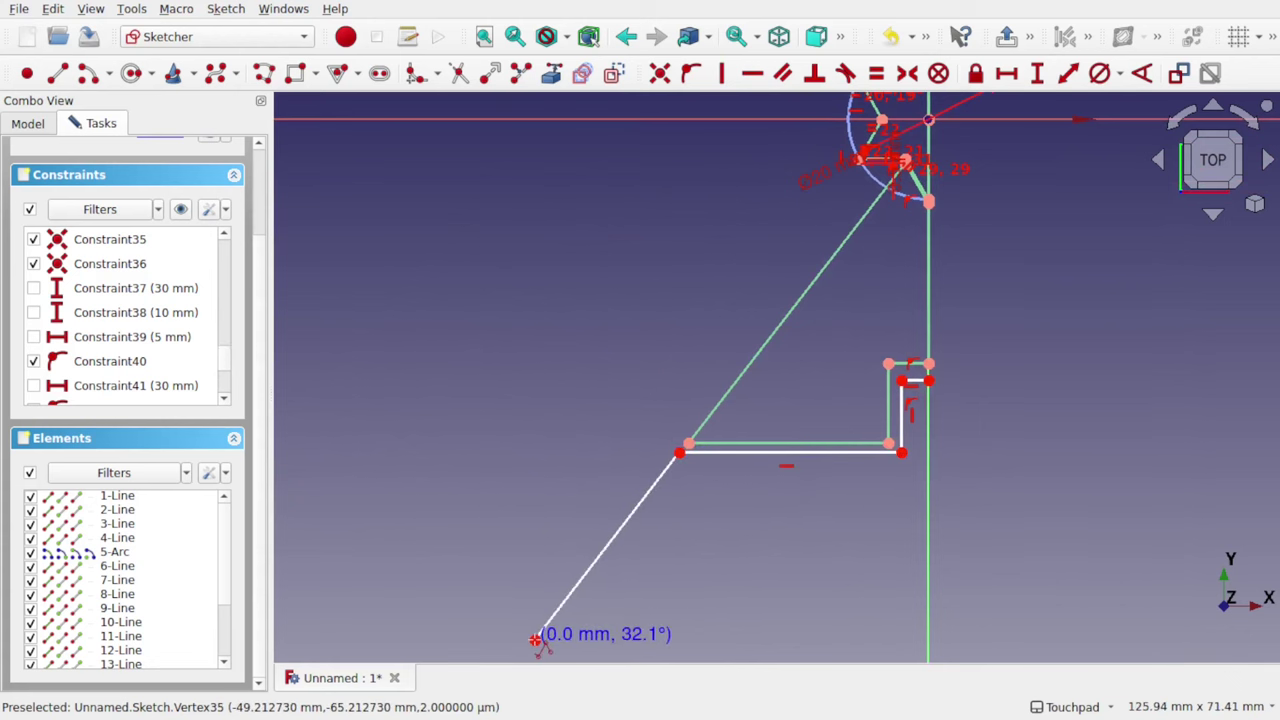
click(896, 640)
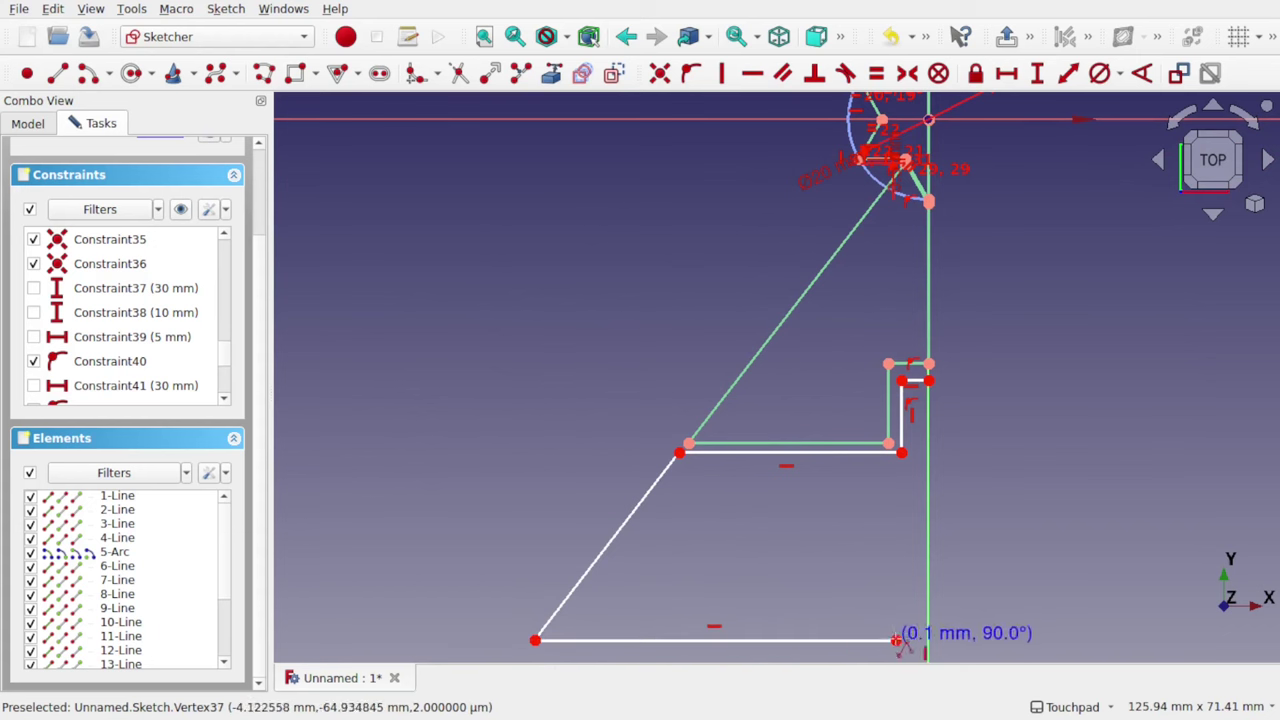
click(896, 571)
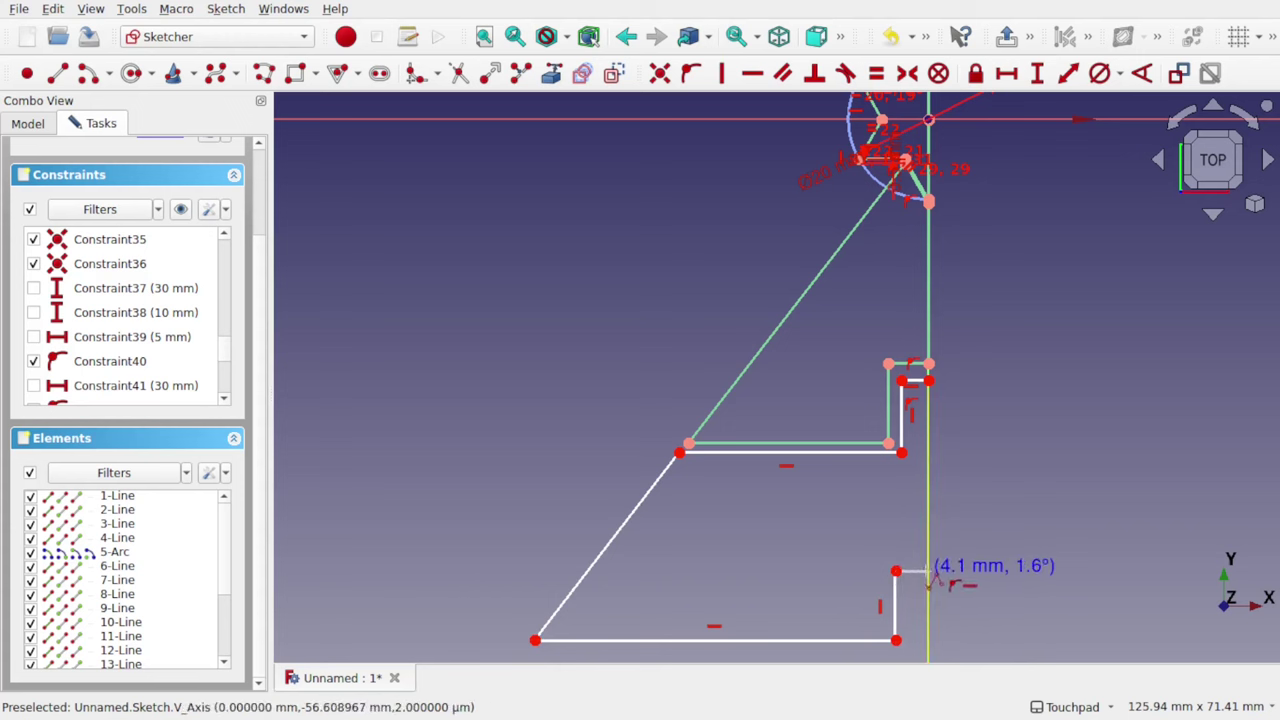
click(928, 571)
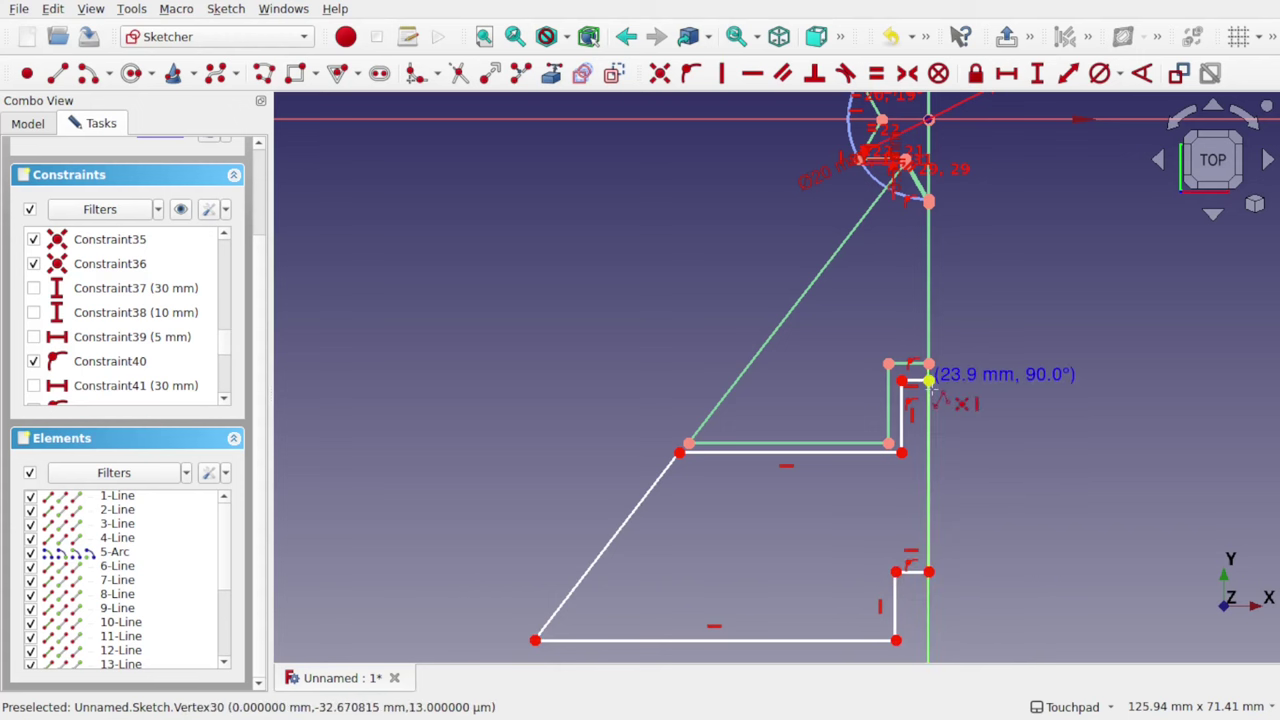
click(929, 380)
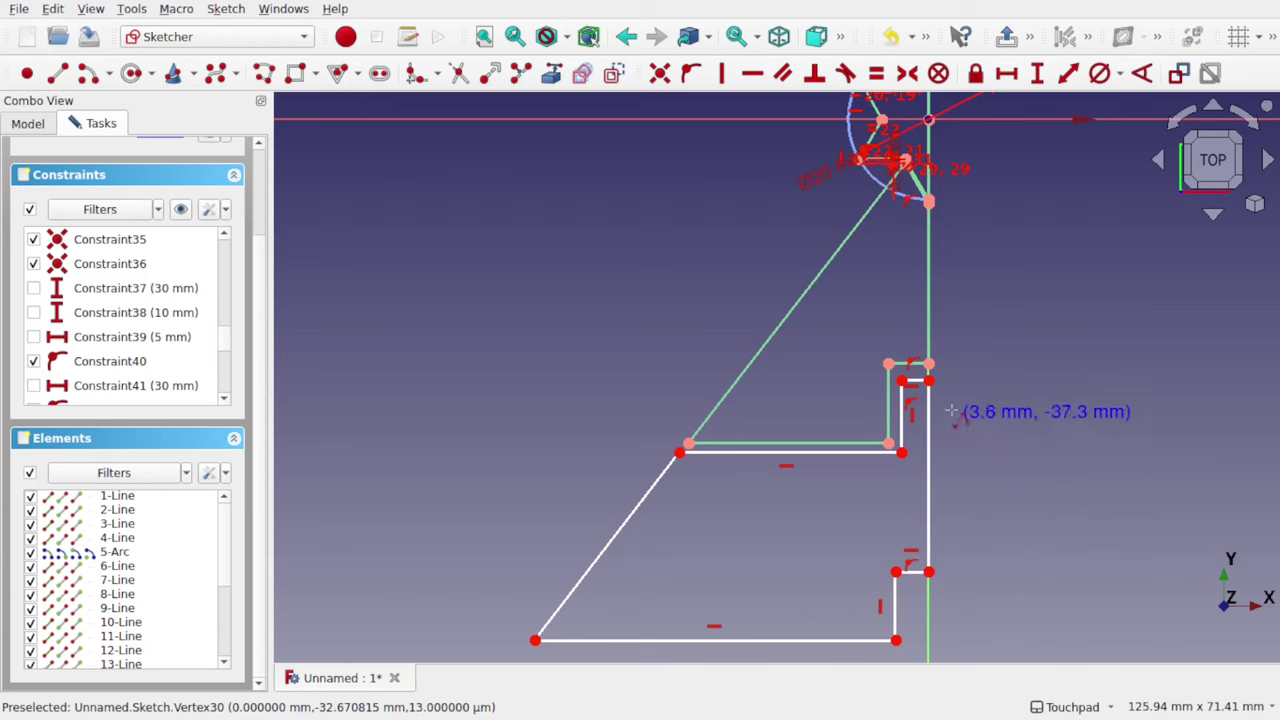
- Set the vertical distance between the lower profile's top vertex and the tree notch's vertex on the vertical axis to 0.5 mm
scroll(930, 380, up, 1)
scroll(929, 380, up, 1)
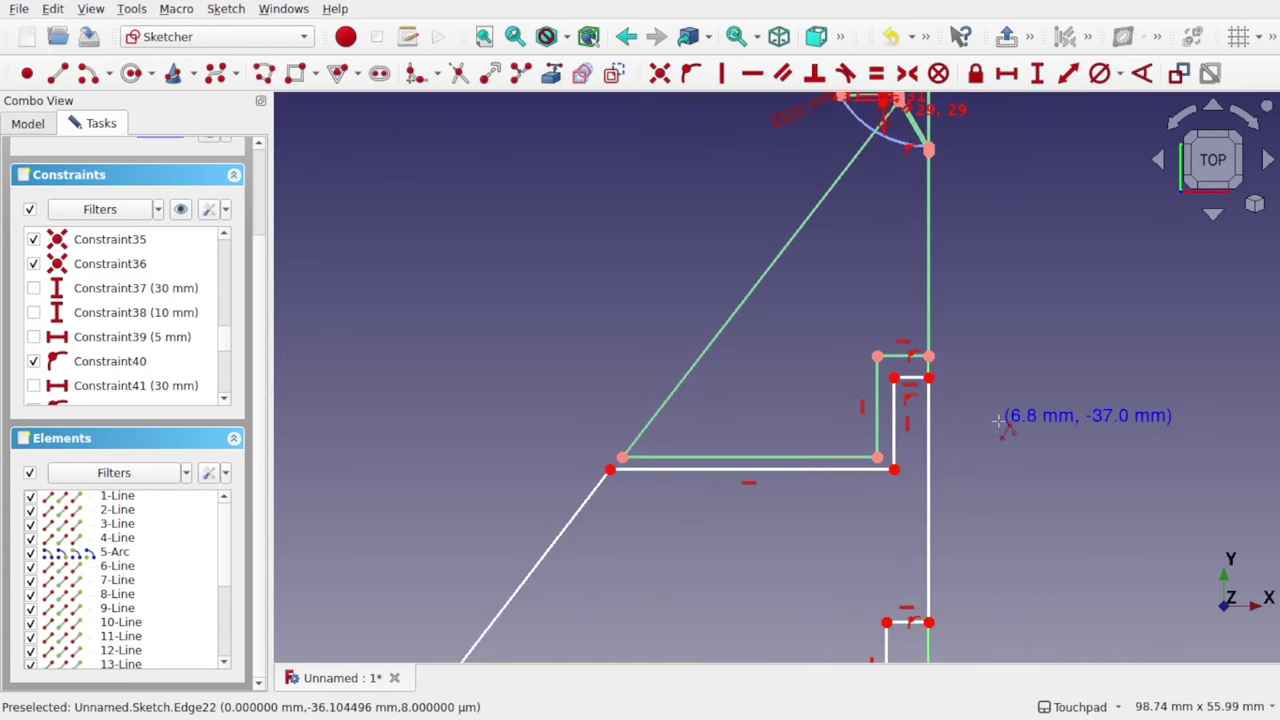
scroll(951, 357, up, 4)
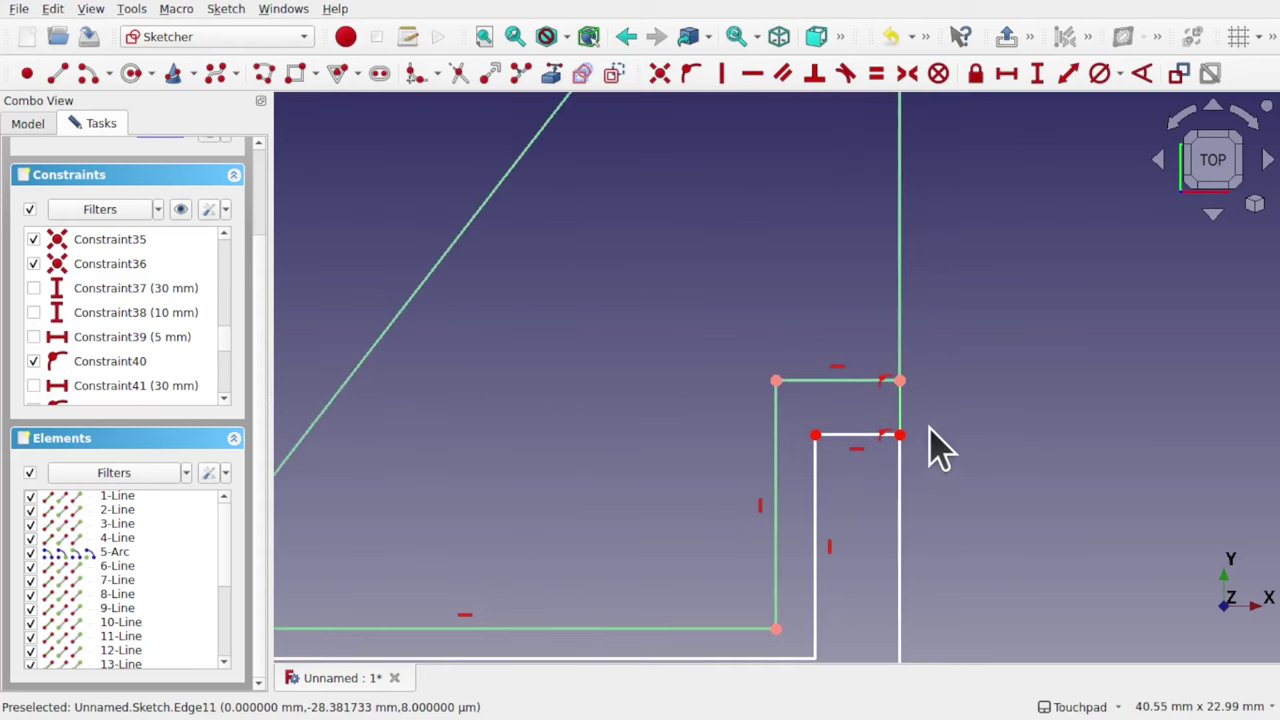
click(901, 436)
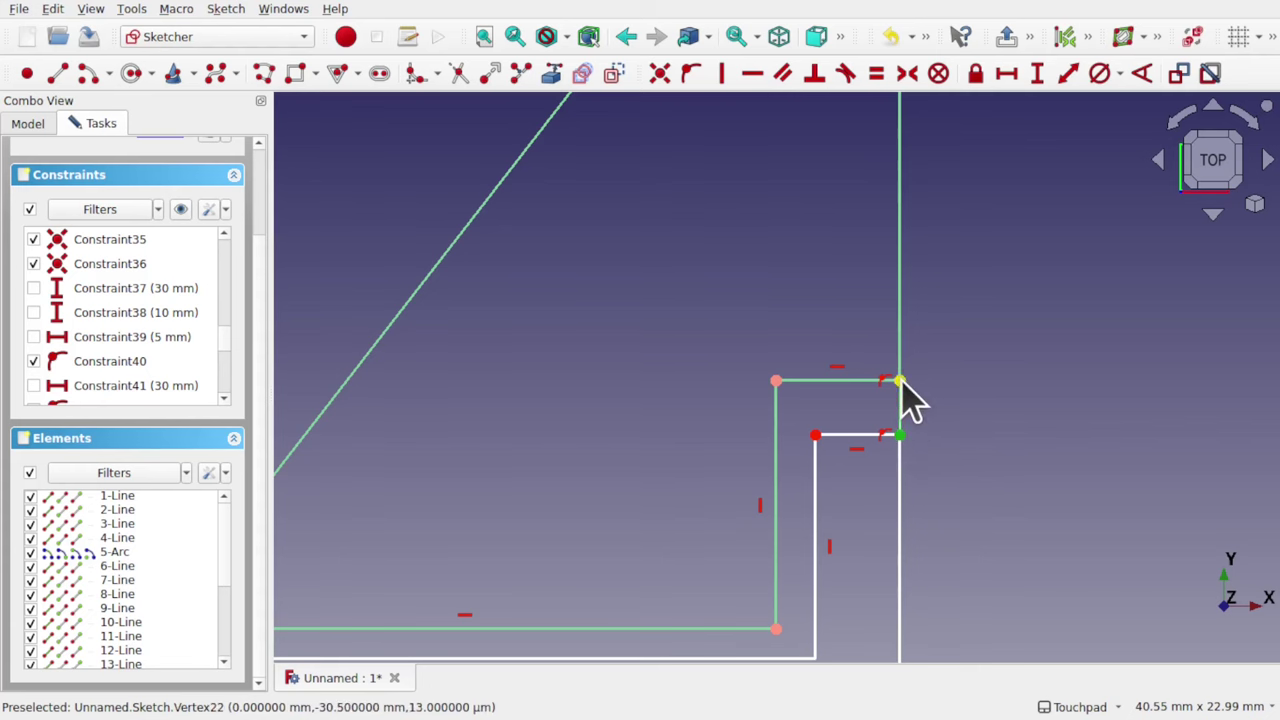
click(901, 379)
click(1037, 73)
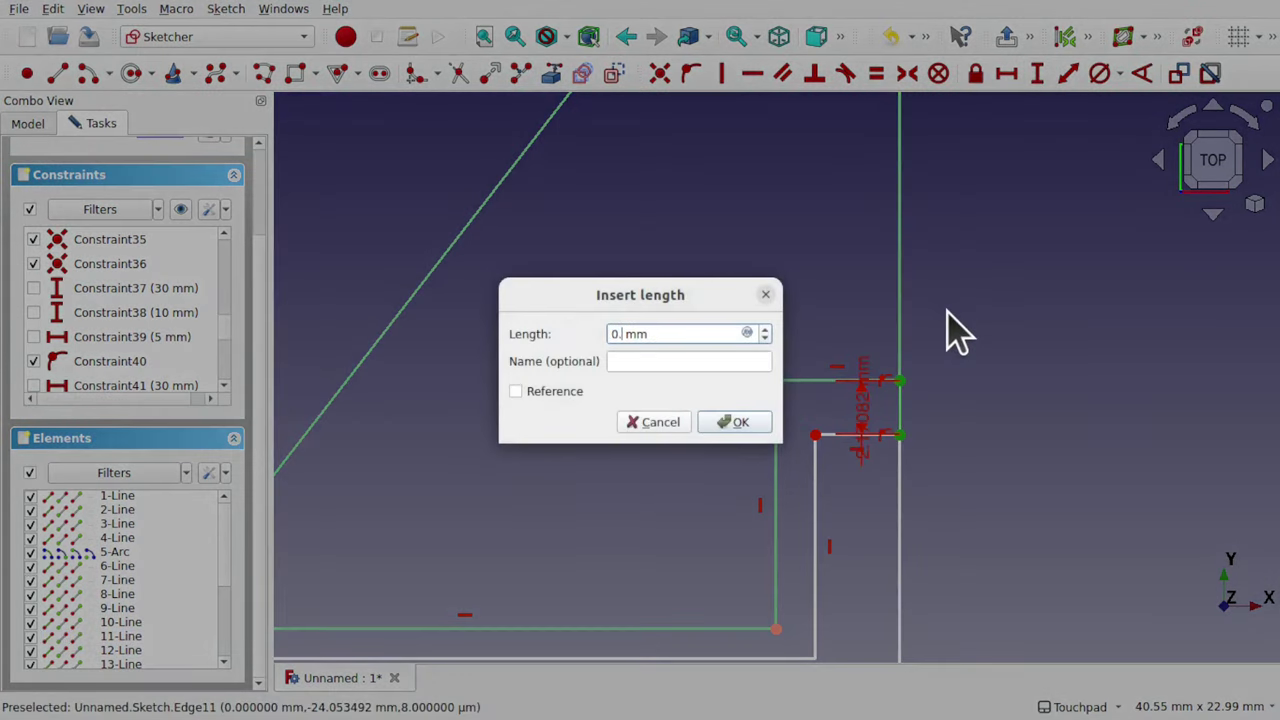
text(0.5)
key(Return)
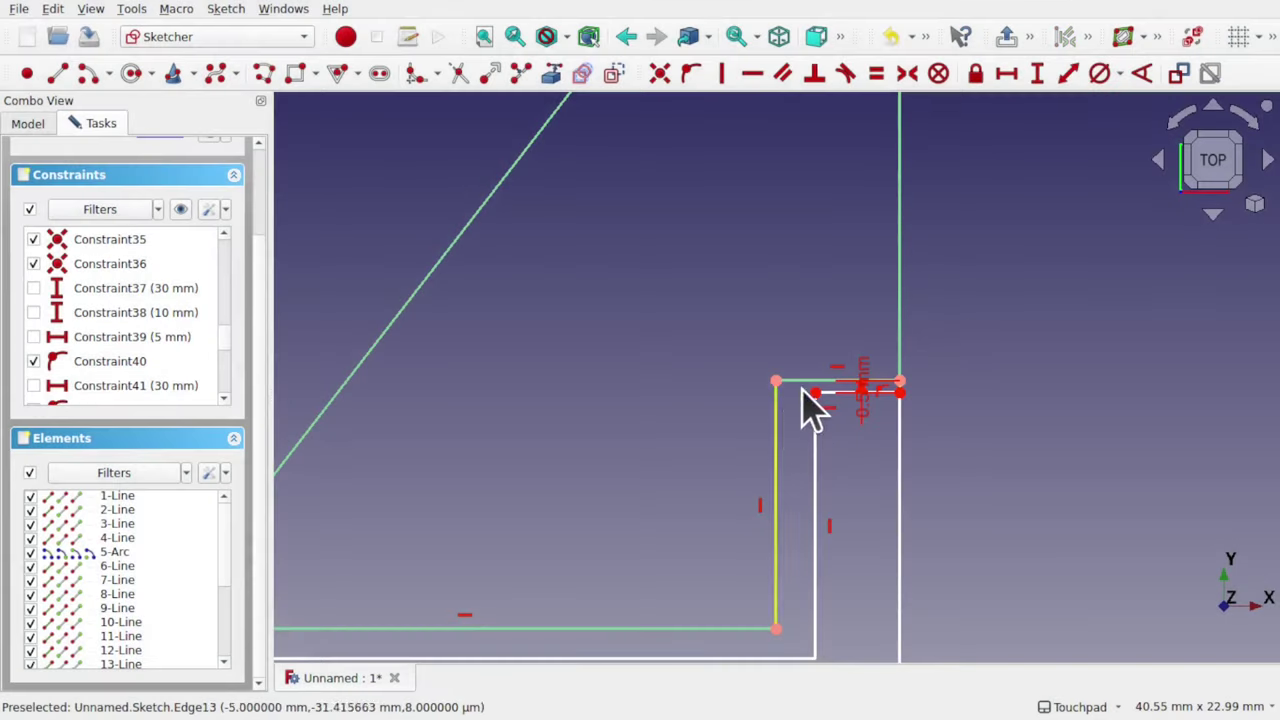
- Move the lower profile's top outer corner closer to the tree notch's inner corner and set their horizontal distance to 0.5 mm
drag(821, 396, 794, 400)
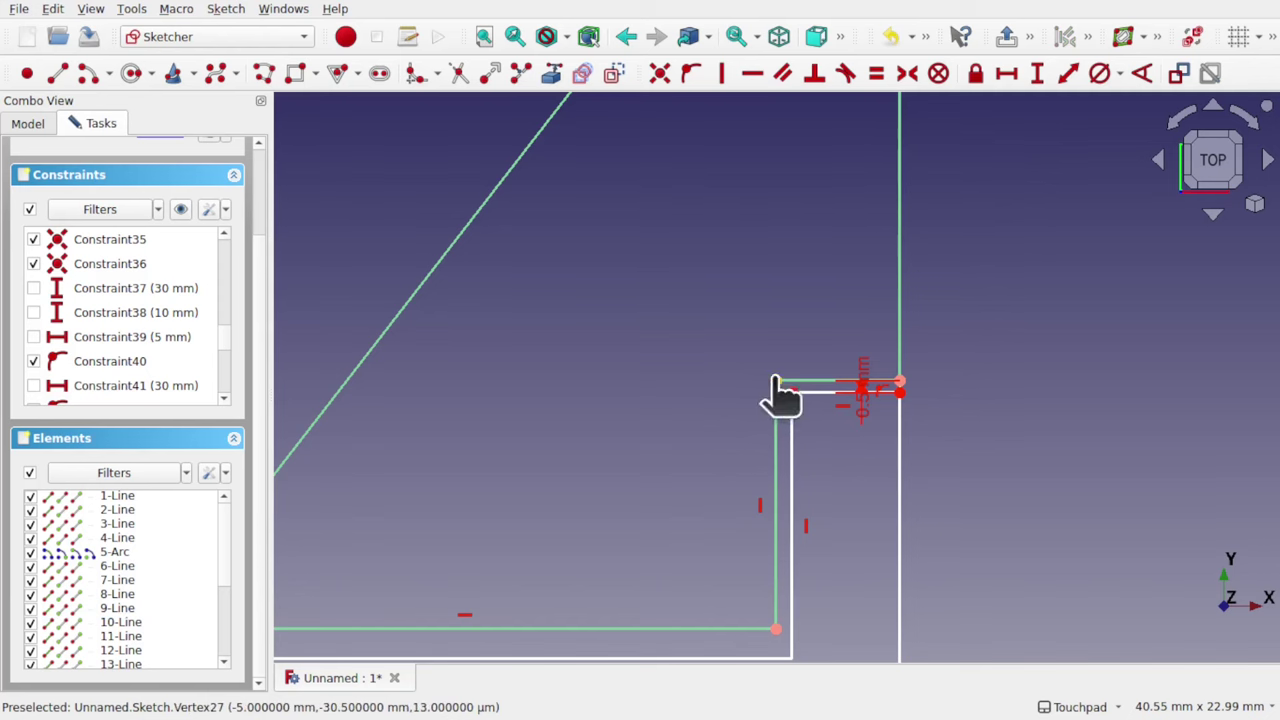
click(776, 381)
click(791, 397)
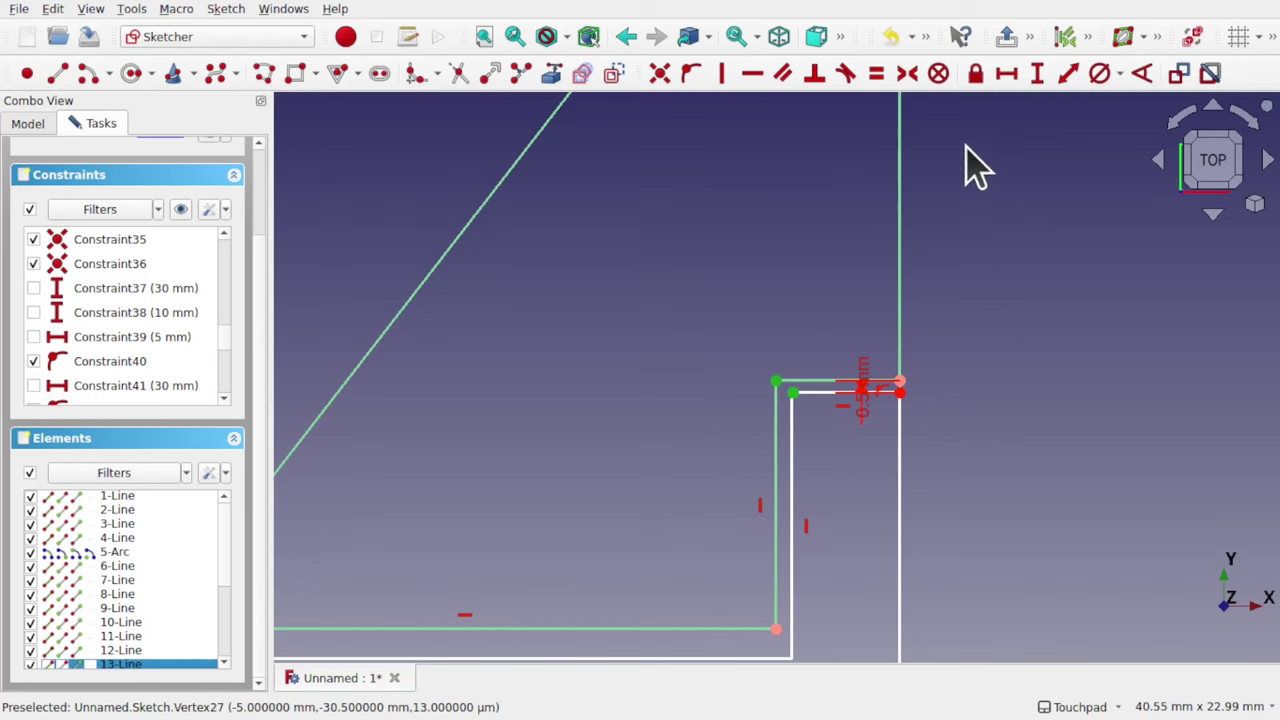
click(1007, 73)
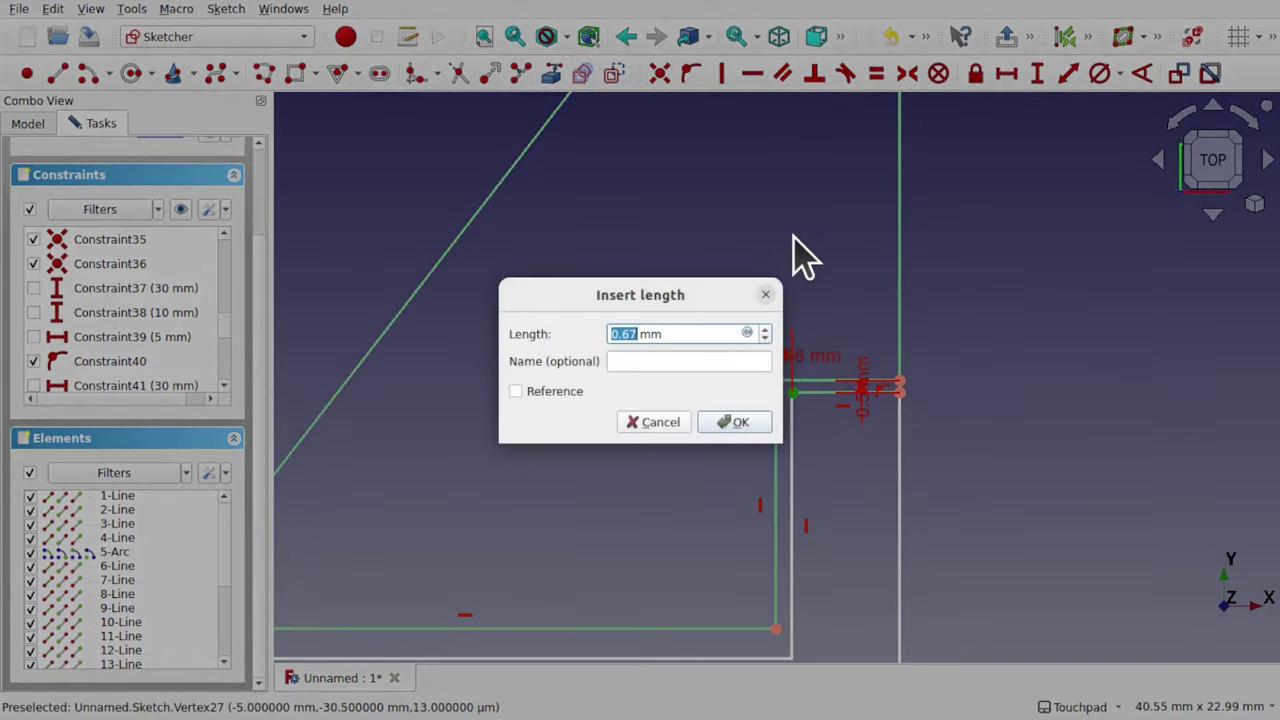
key(Return)
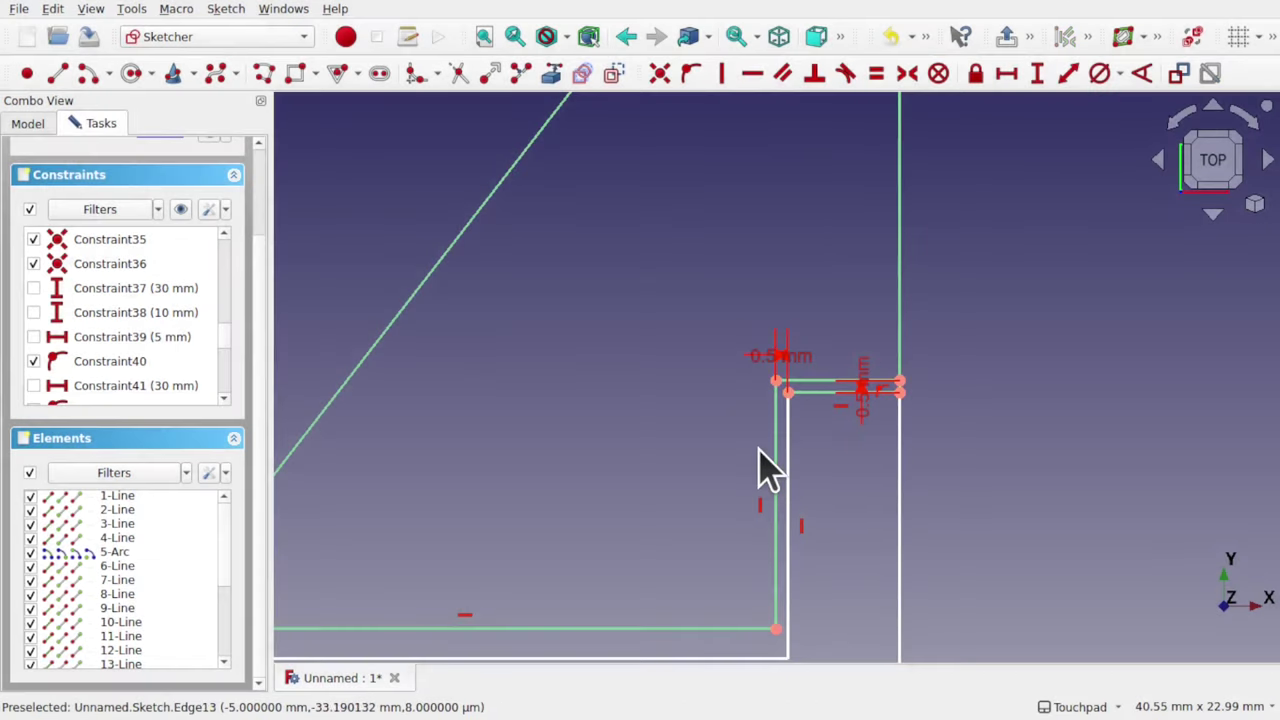
- Set the vertical distance between the tree notch's lower corner and the neighbouring corner of the lower profile to 0.5 mm
scroll(718, 560, down, 3)
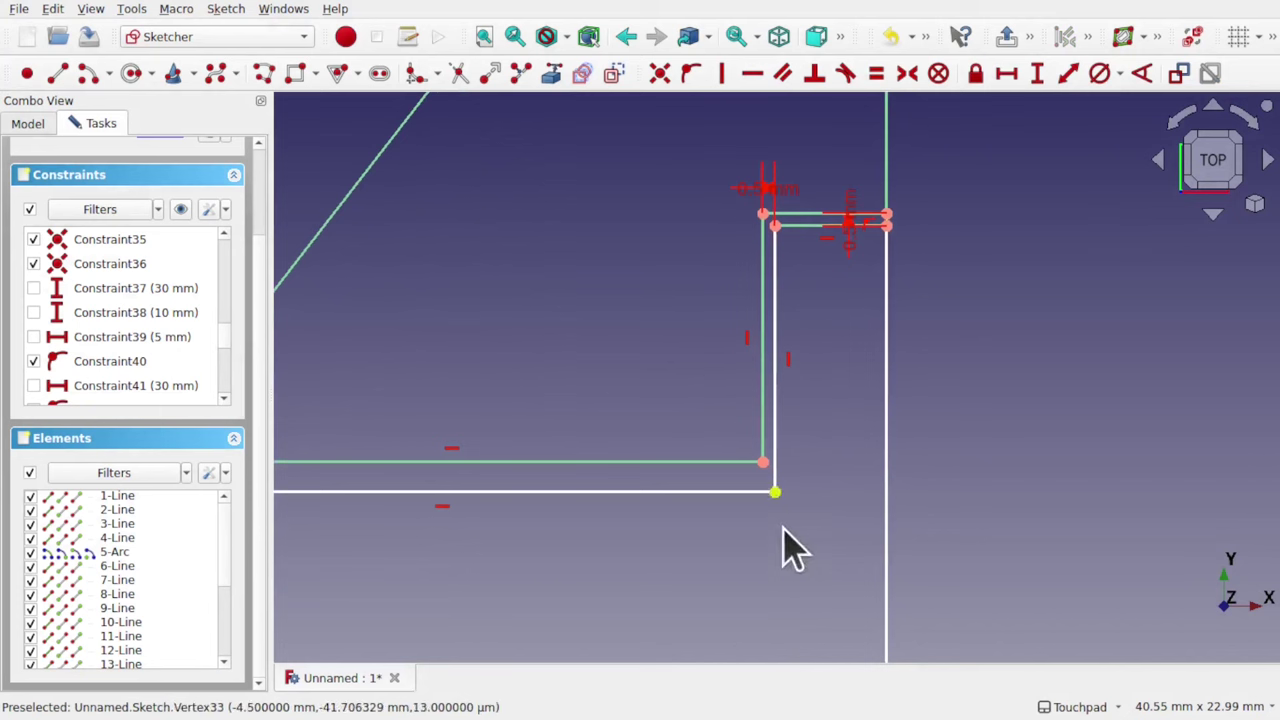
click(765, 468)
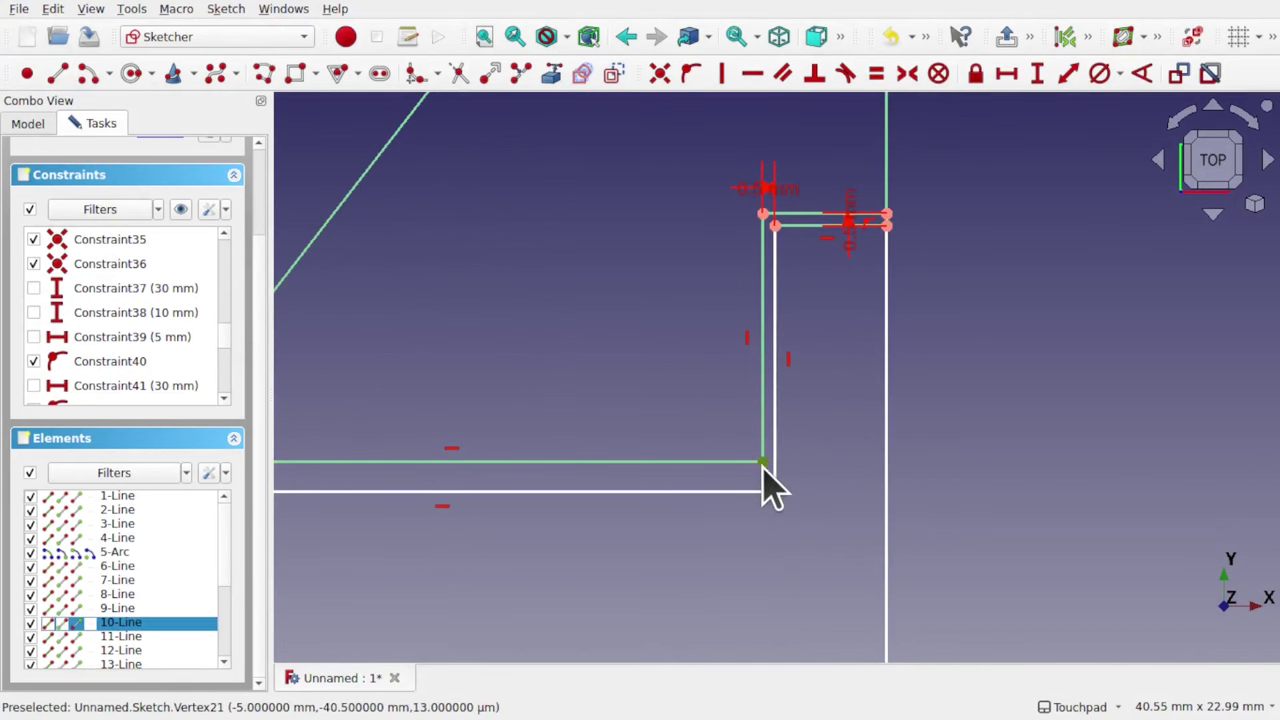
click(1037, 75)
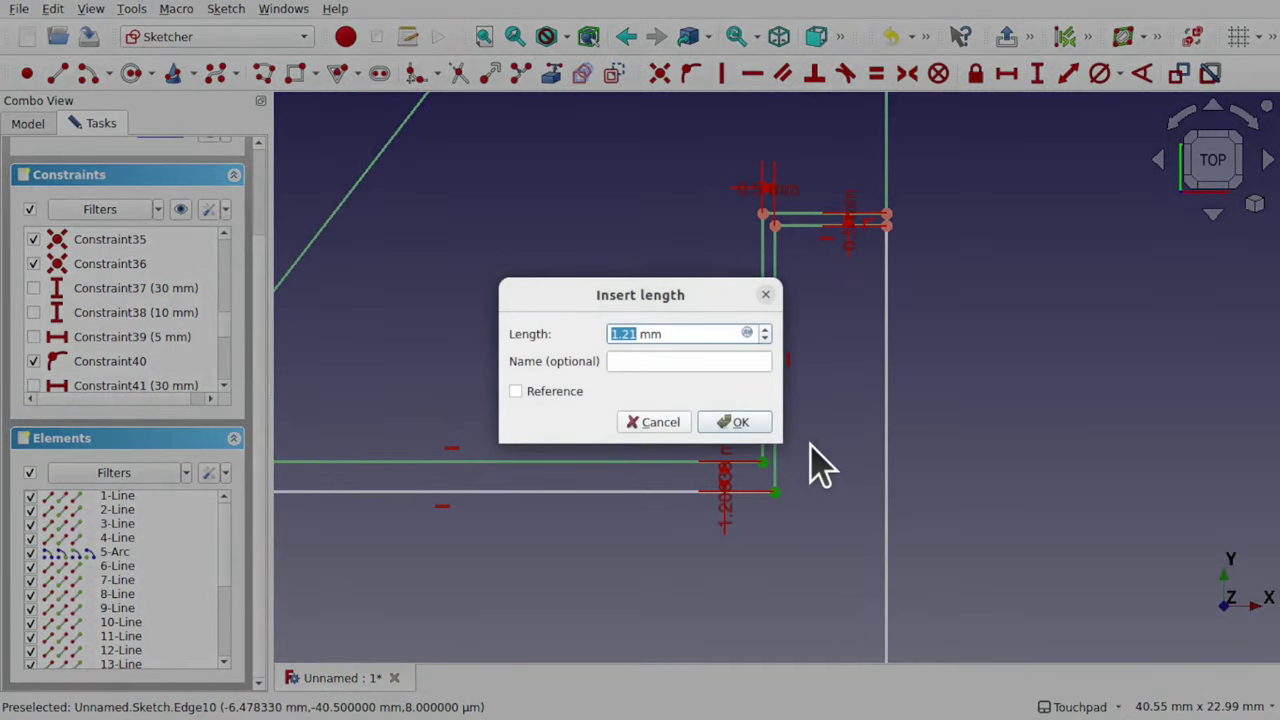
text(0.1)
key(Return)
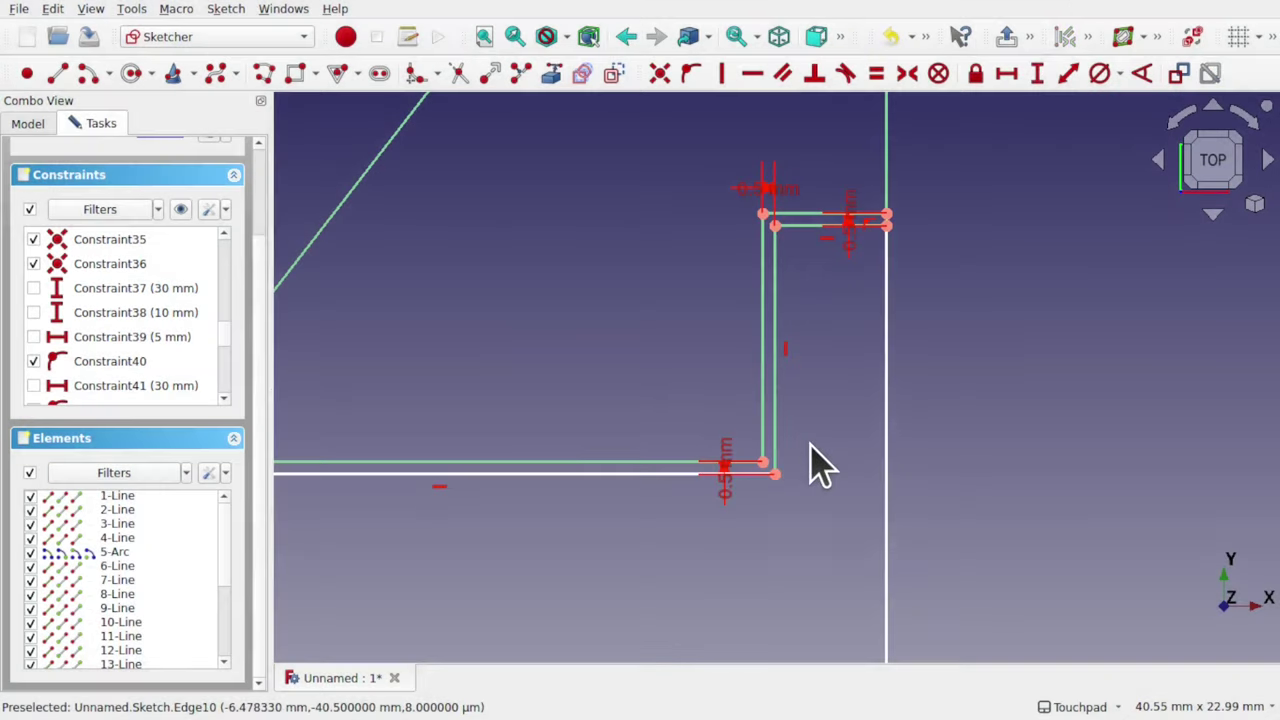
- Move the lower profile's upper outer corner just beneath the tree's outer base corner, to about x = -30.3 mm
mouse_move(600, 471)
middle_down()
mouse_move(709, 437)
mouse_move(971, 400)
middle_up()
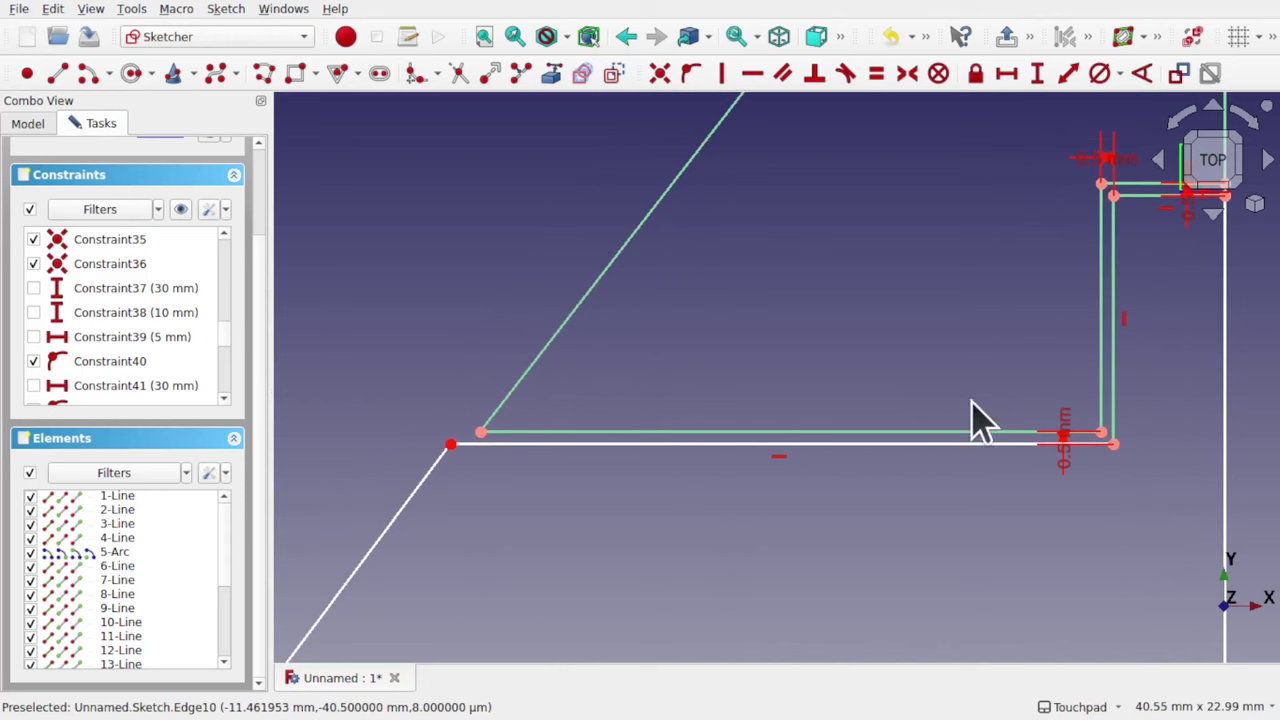
drag(458, 443, 474, 446)
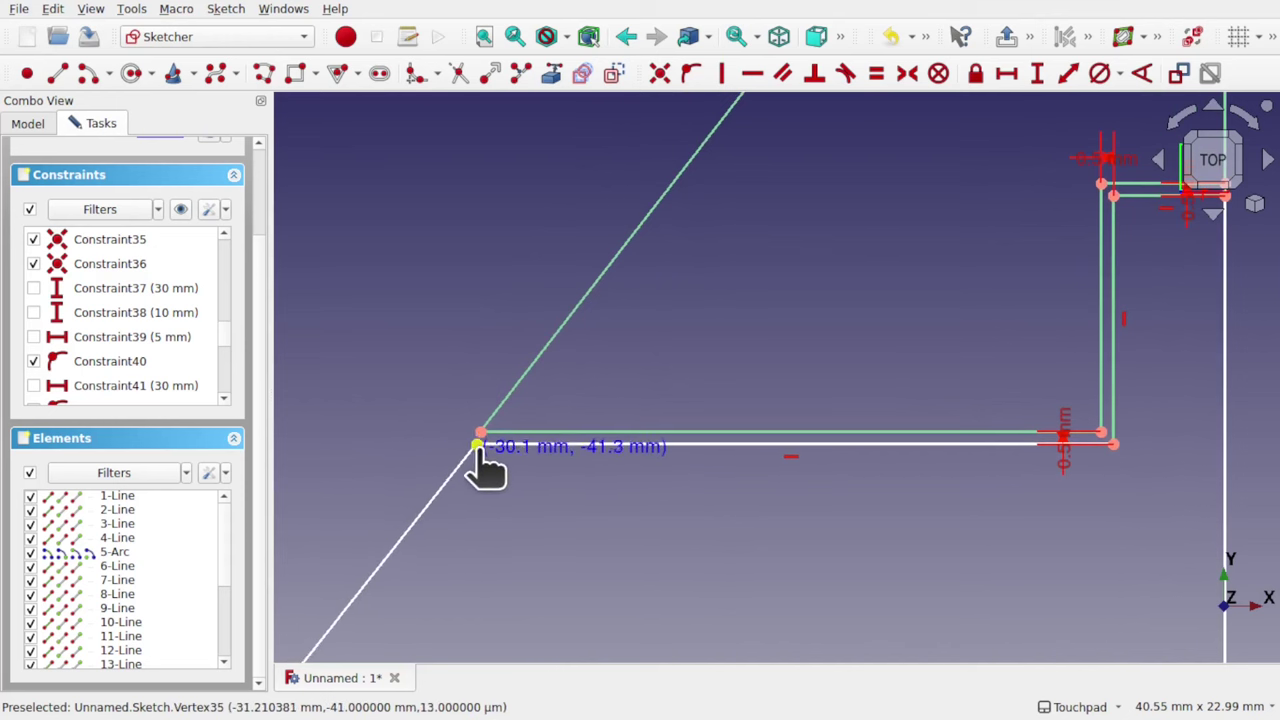
click(418, 512)
click(509, 400)
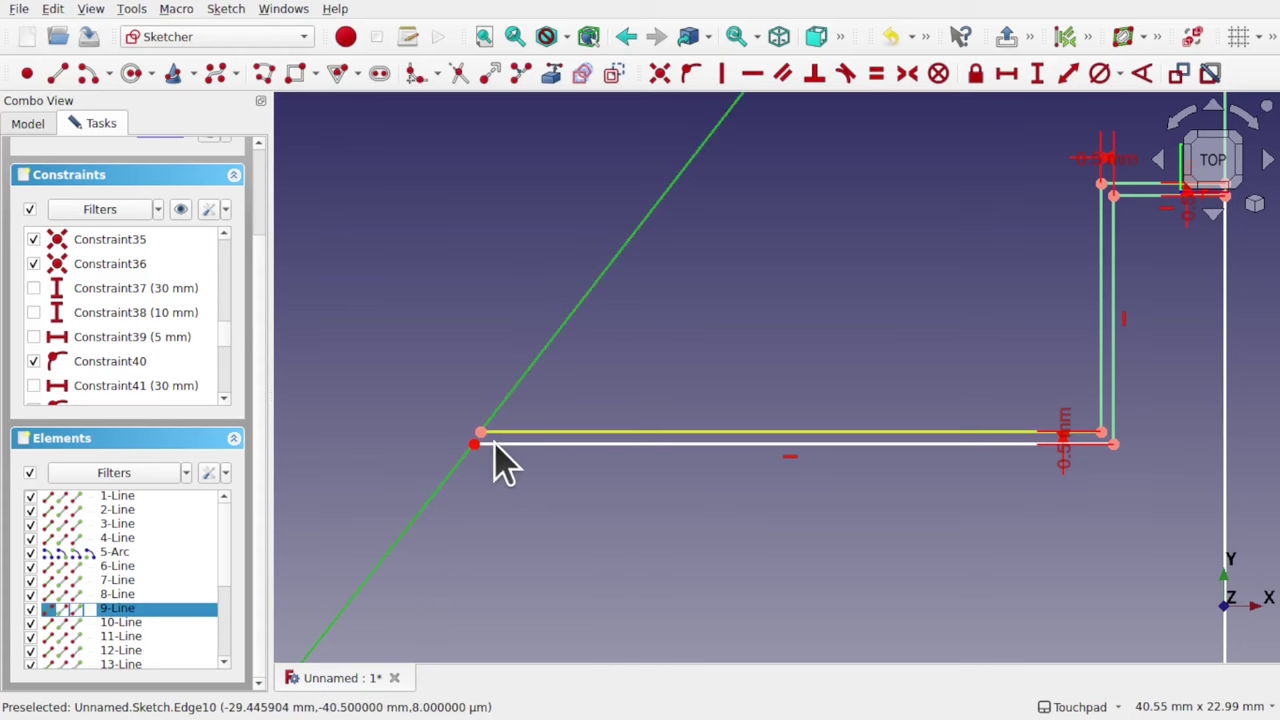
scroll(494, 457, up, 5)
click(448, 487)
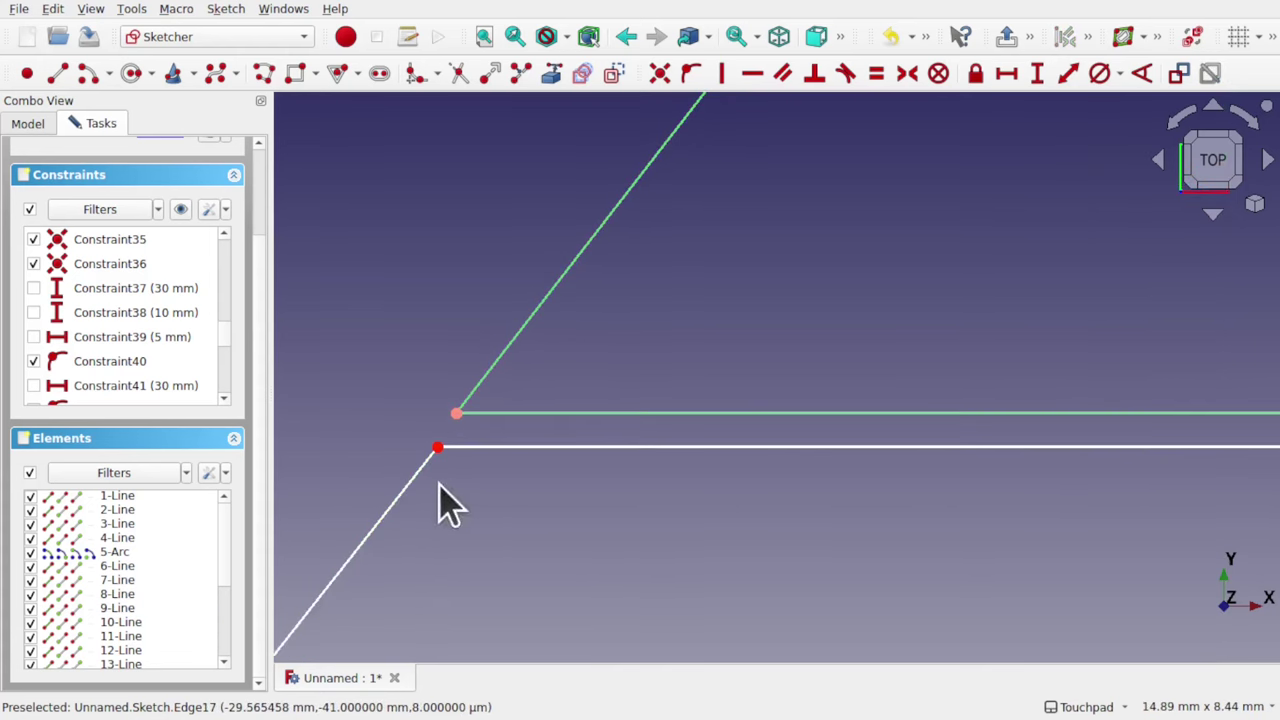
- Draw a short line joining the lower profile's upper outer corner to the tree's outer base corner and turn it into construction geometry
click(58, 76)
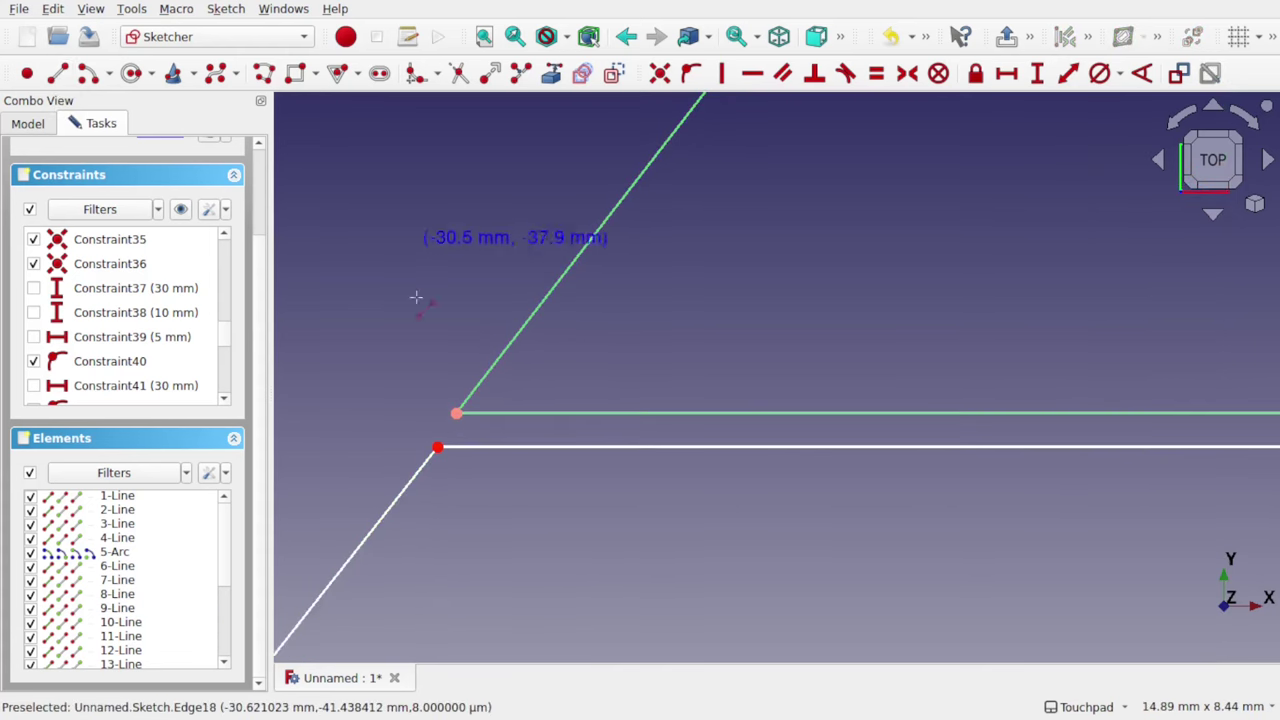
click(438, 447)
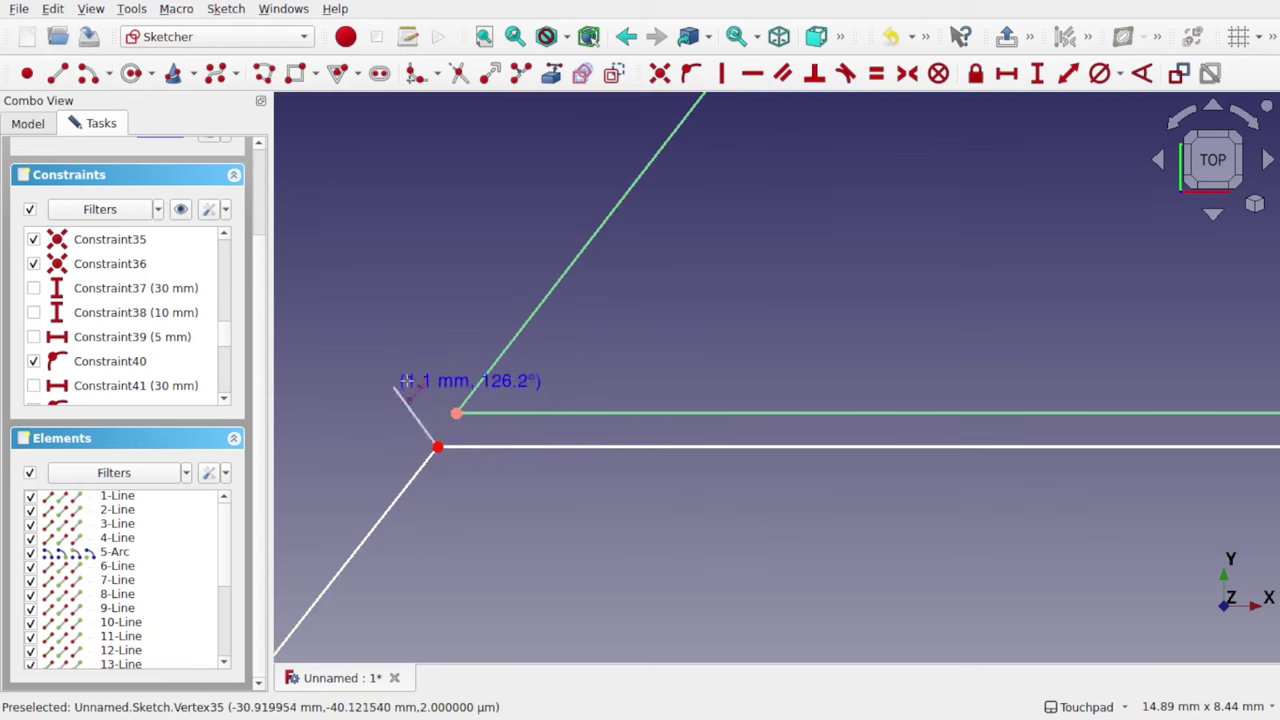
click(455, 413)
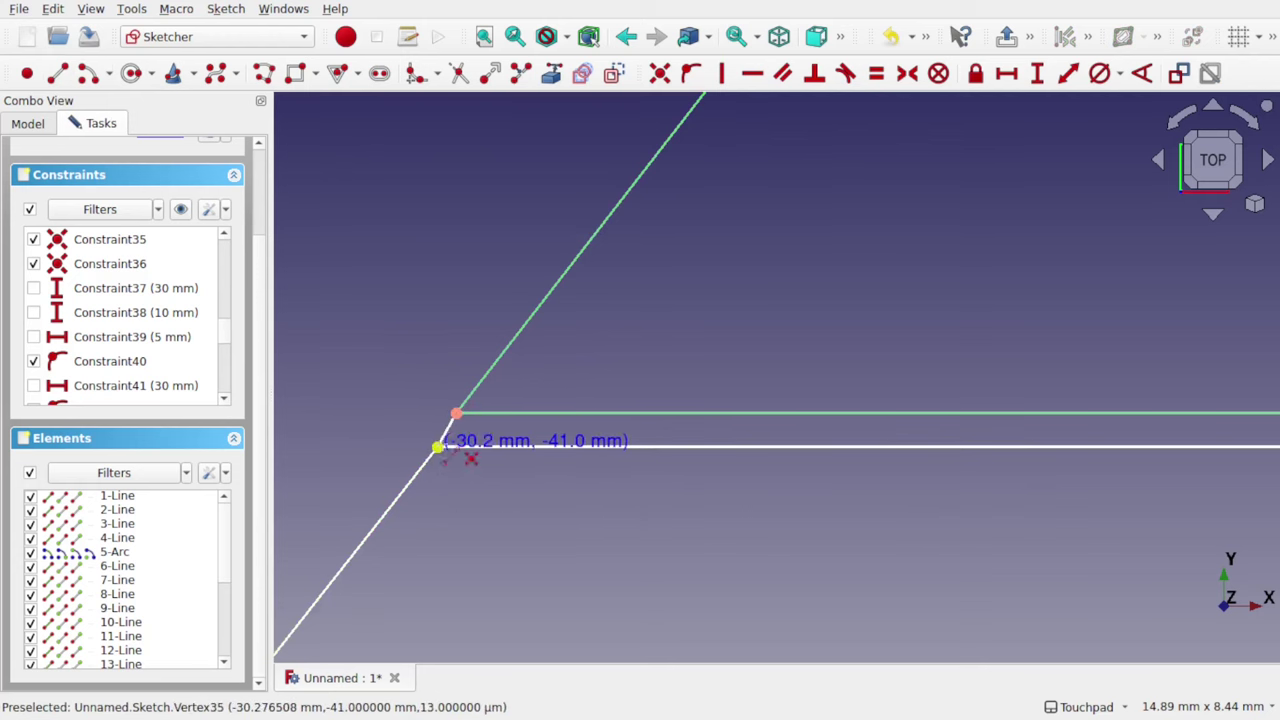
key(Escape)
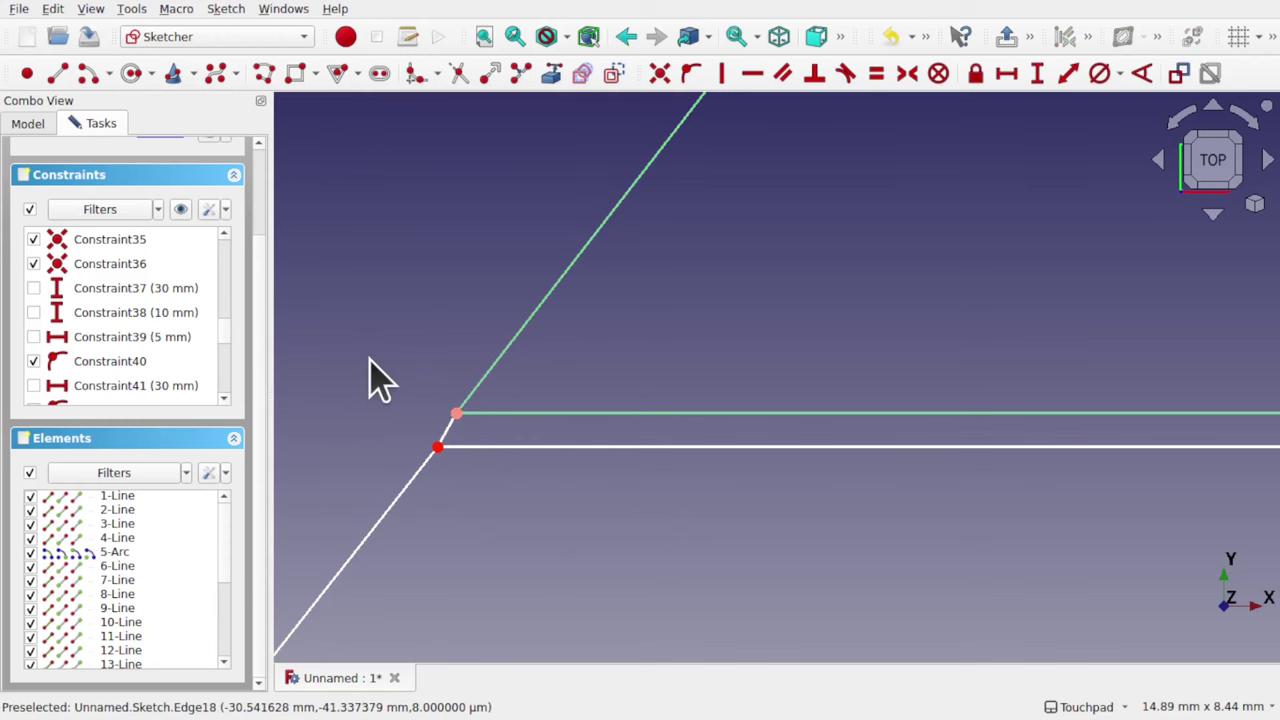
click(445, 431)
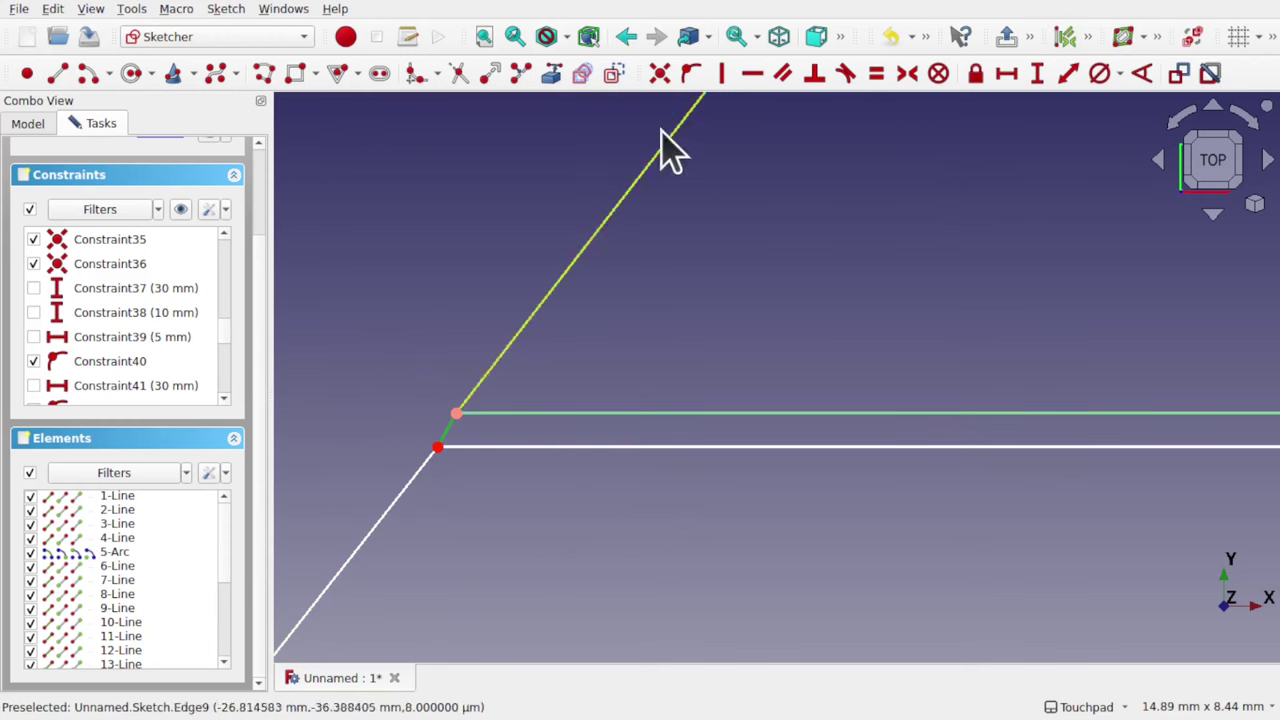
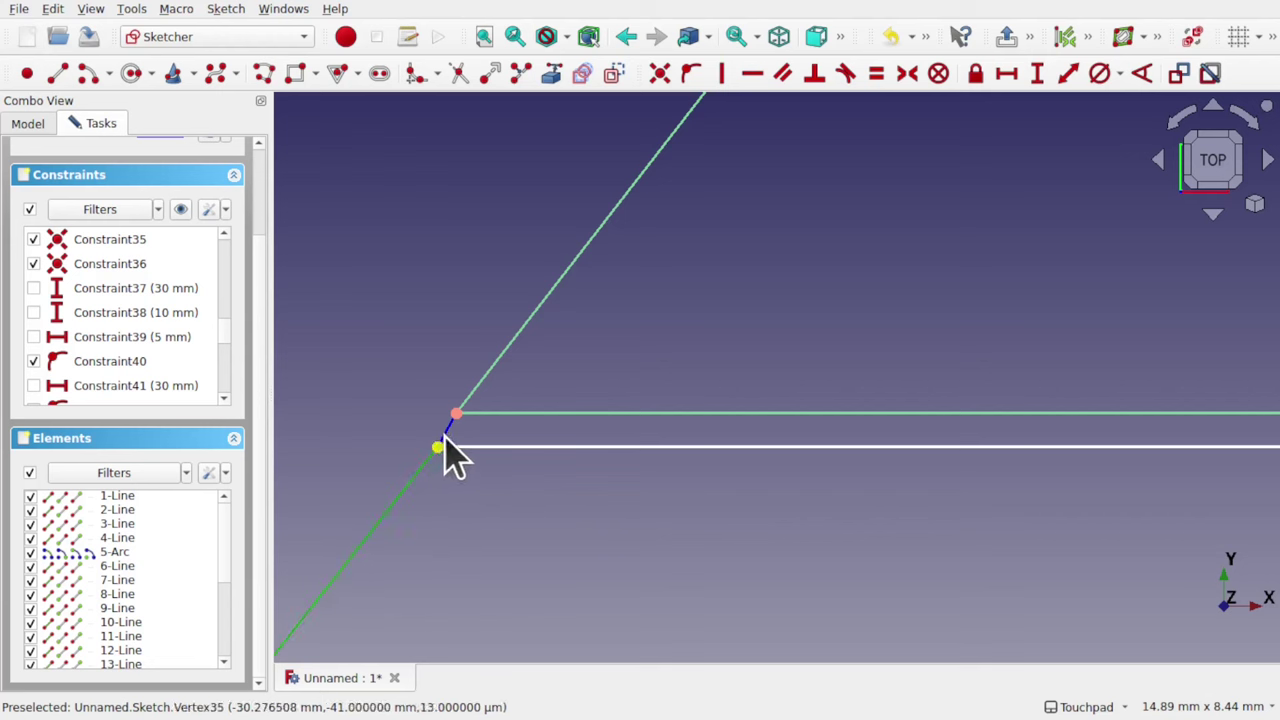
- Make the short construction line and the lower profile's slanted side parallel to the upper tier's slanted side
click(531, 312)
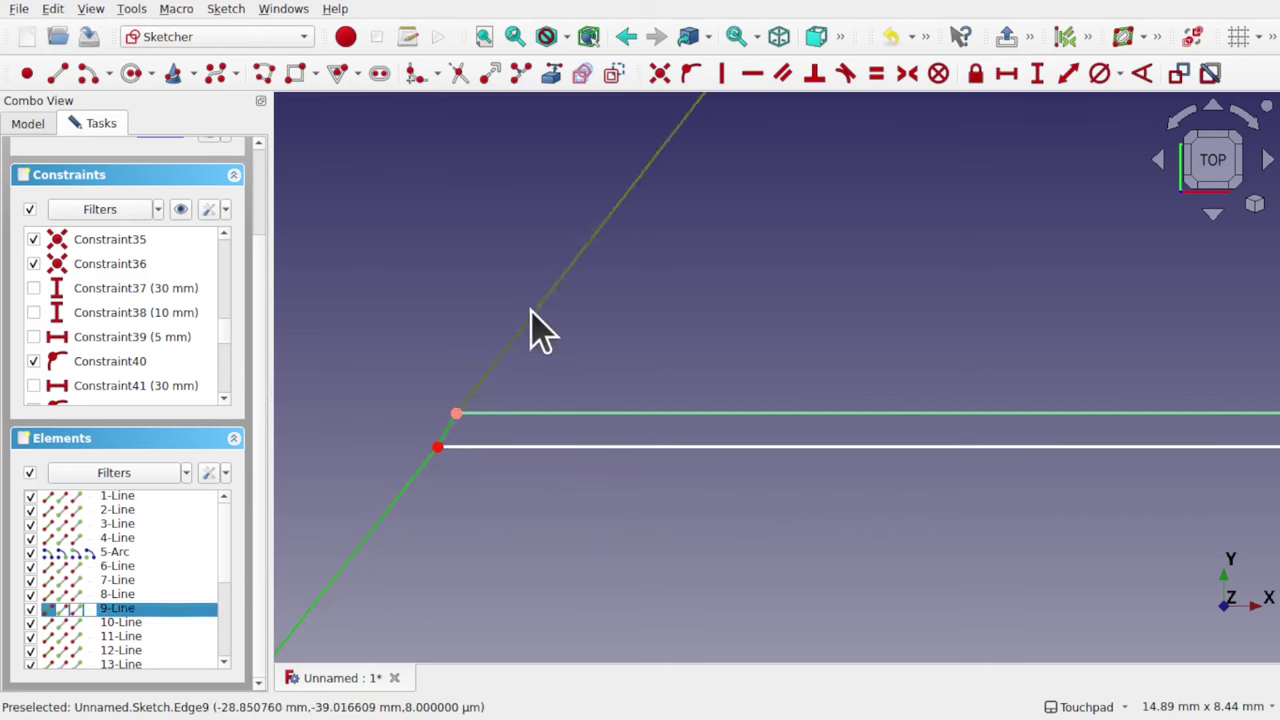
click(786, 80)
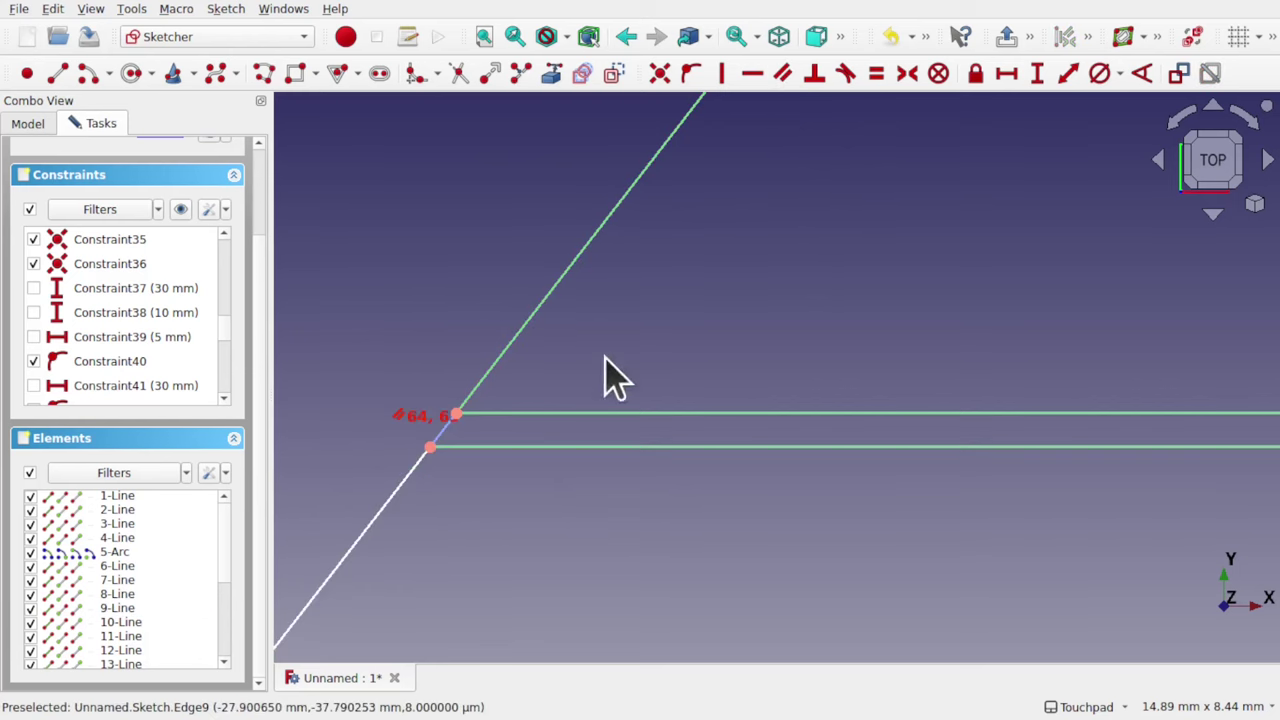
scroll(652, 464, down, 4)
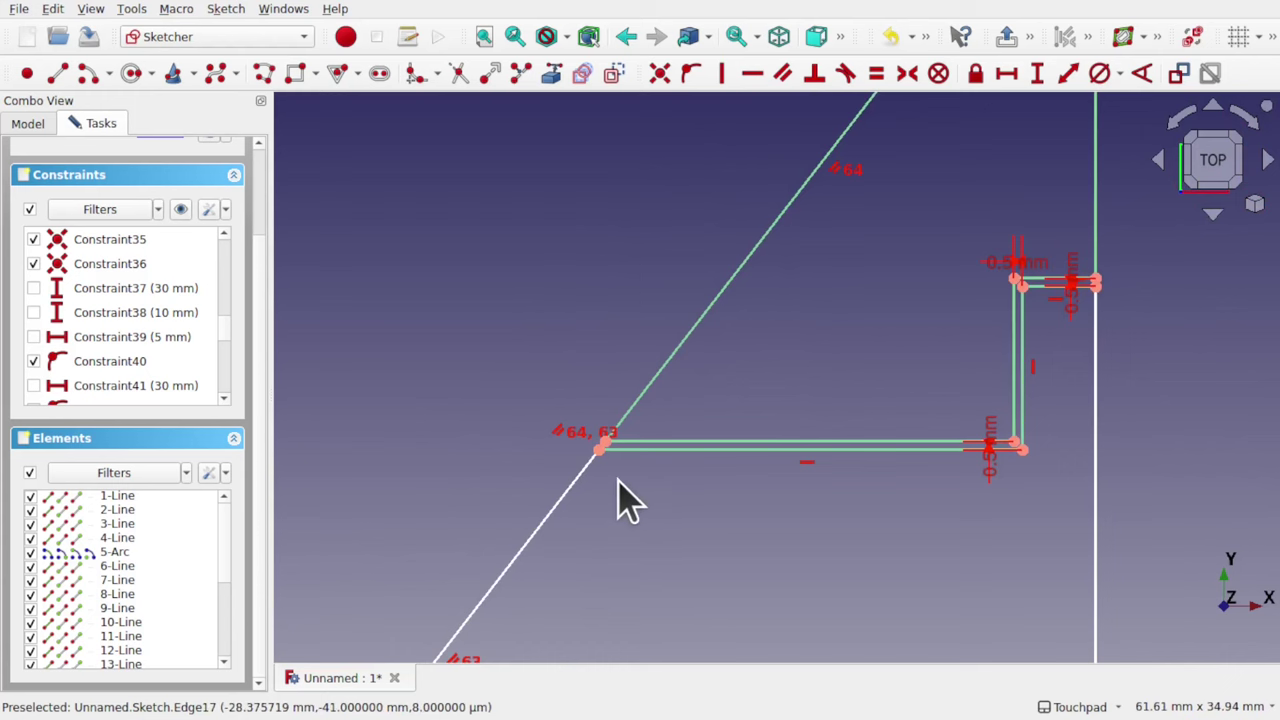
scroll(600, 480, up, 4)
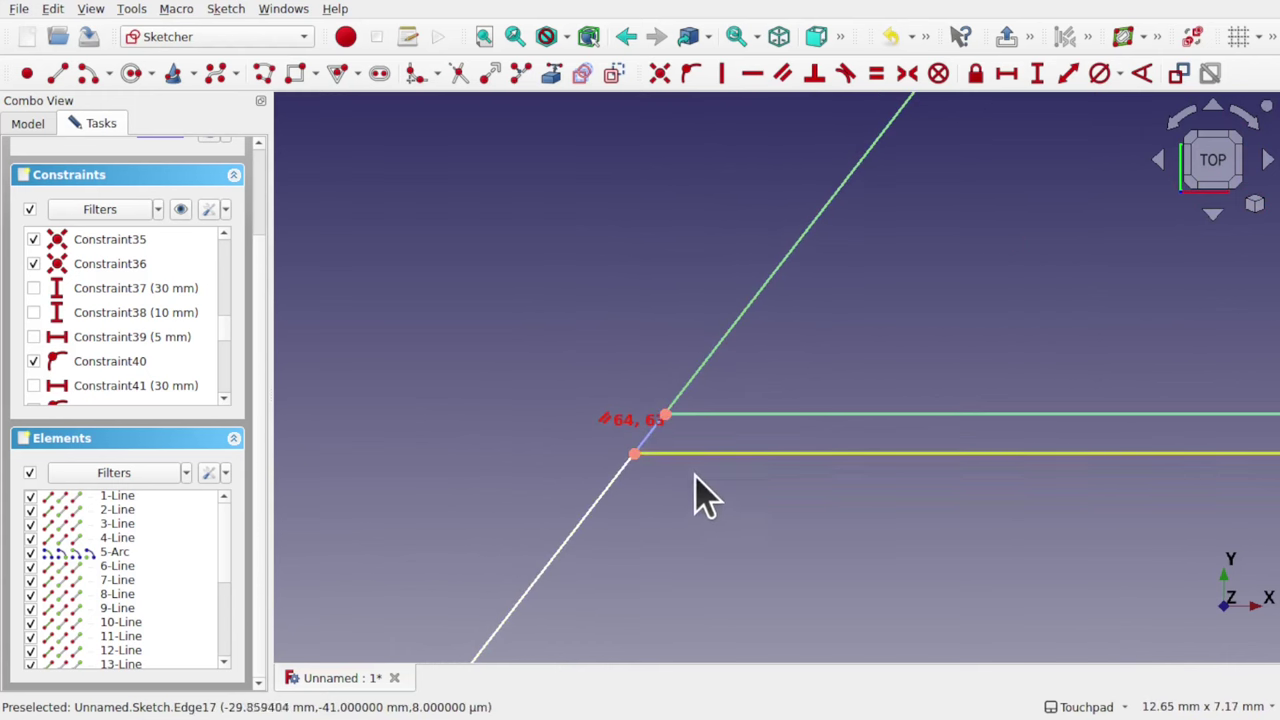
- Constrain the horizontal edge of the second tier's bottom notch to equal the matching notch edge of the tier above
scroll(690, 485, down, 3)
middle_drag(771, 566, 644, 419)
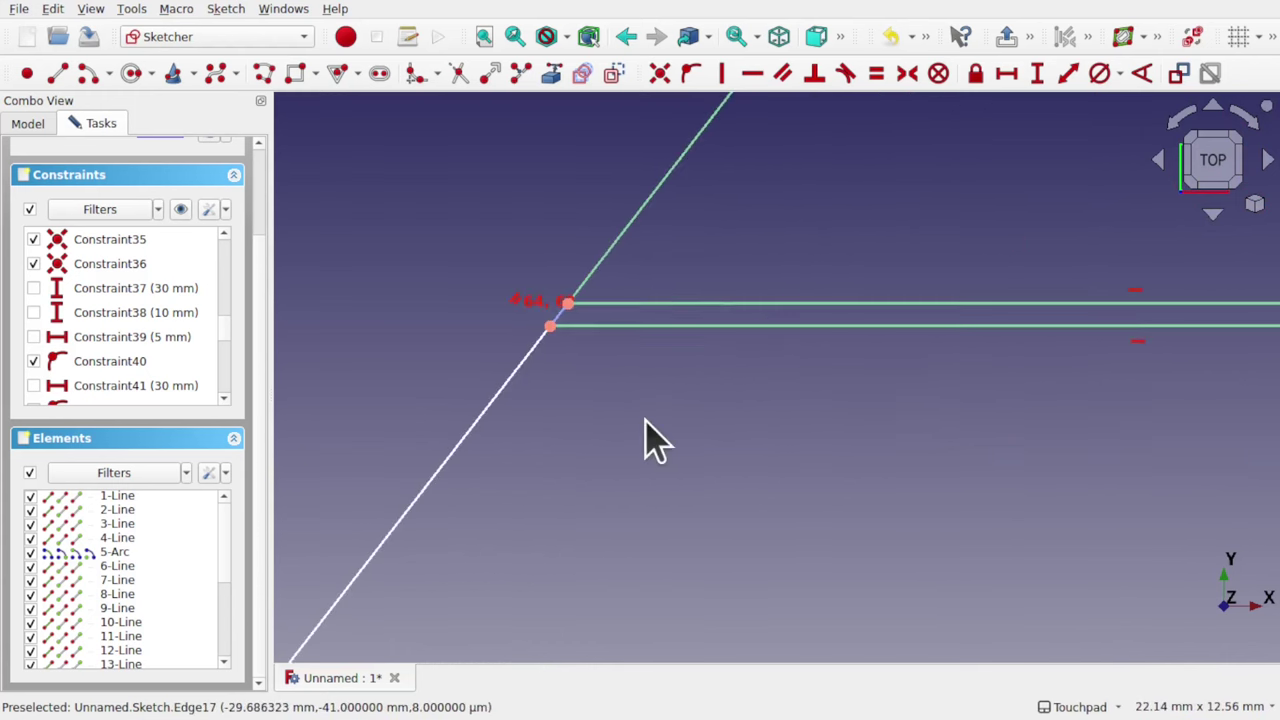
scroll(645, 419, down, 4)
middle_drag(766, 480, 661, 342)
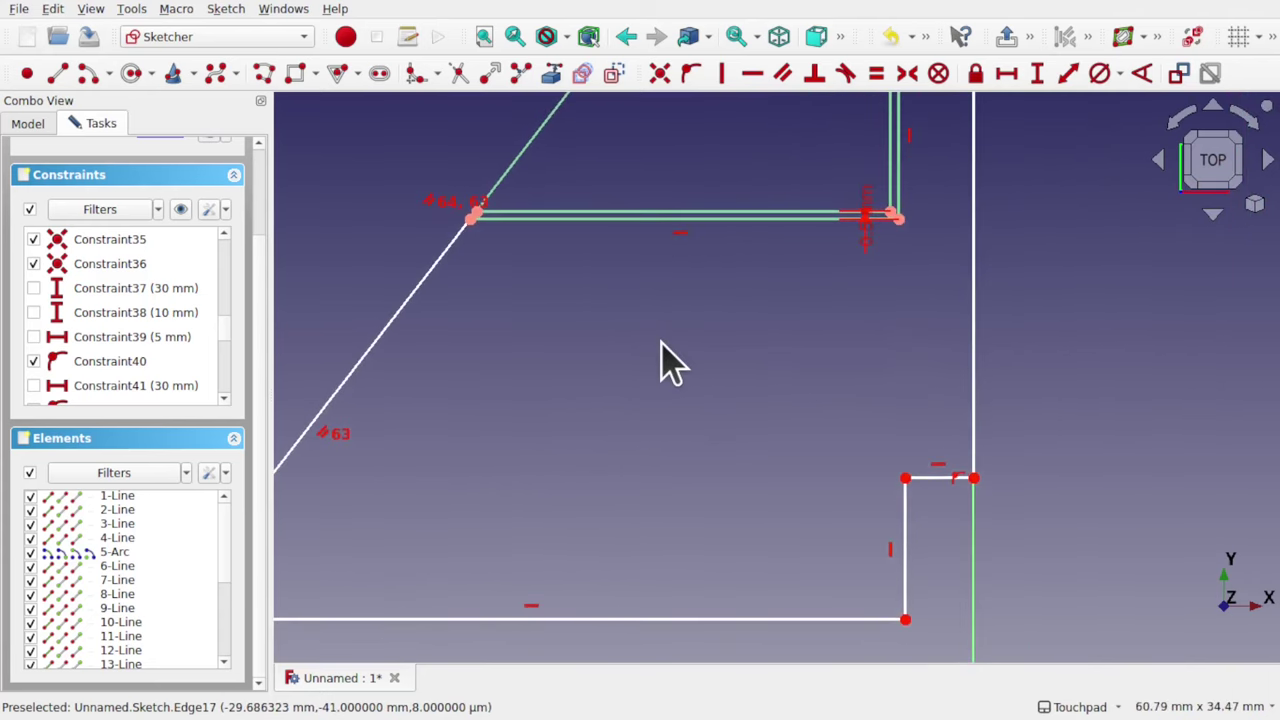
scroll(661, 342, down, 3)
scroll(661, 342, up, 1)
scroll(672, 344, down, 4)
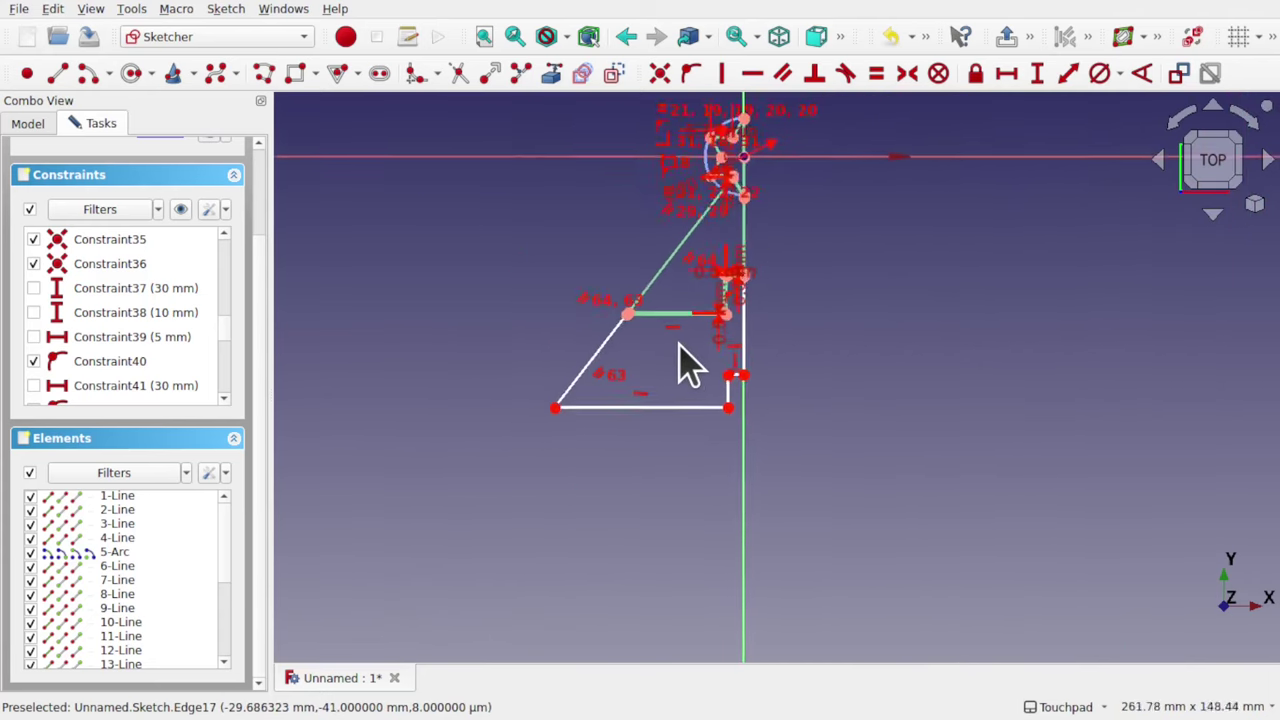
scroll(680, 348, up, 5)
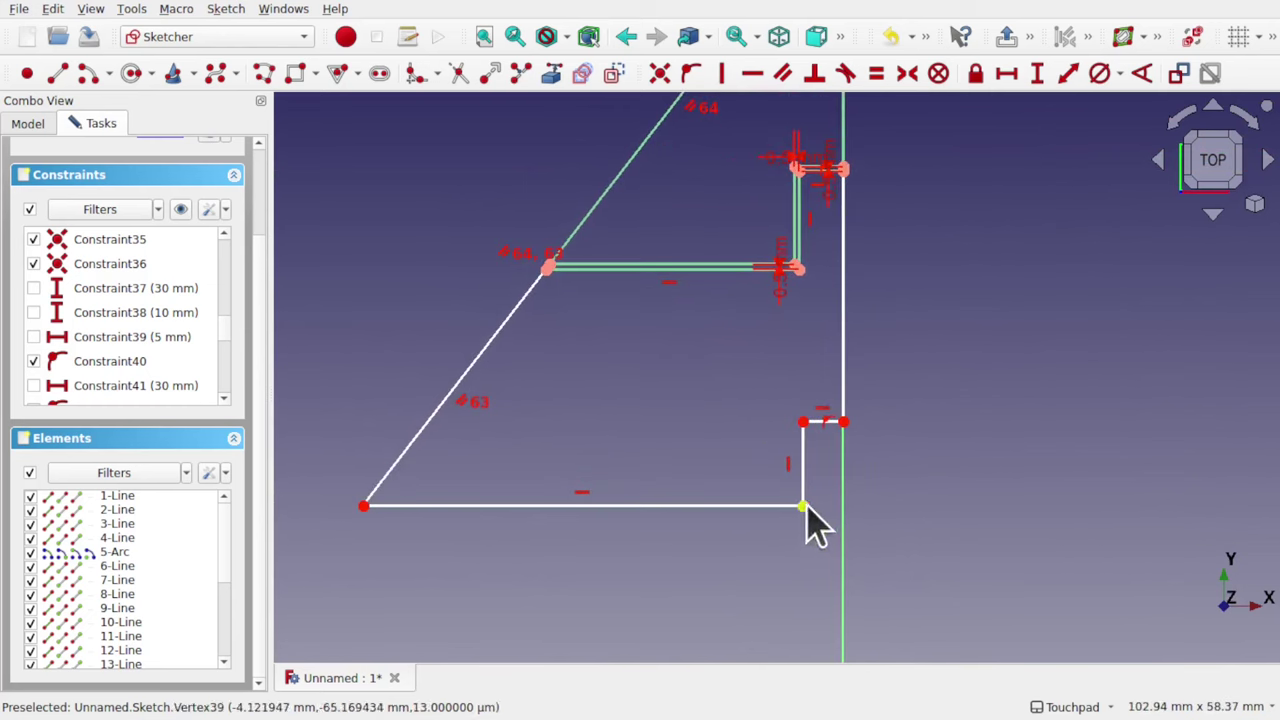
scroll(808, 333, up, 3)
middle_drag(857, 297, 780, 443)
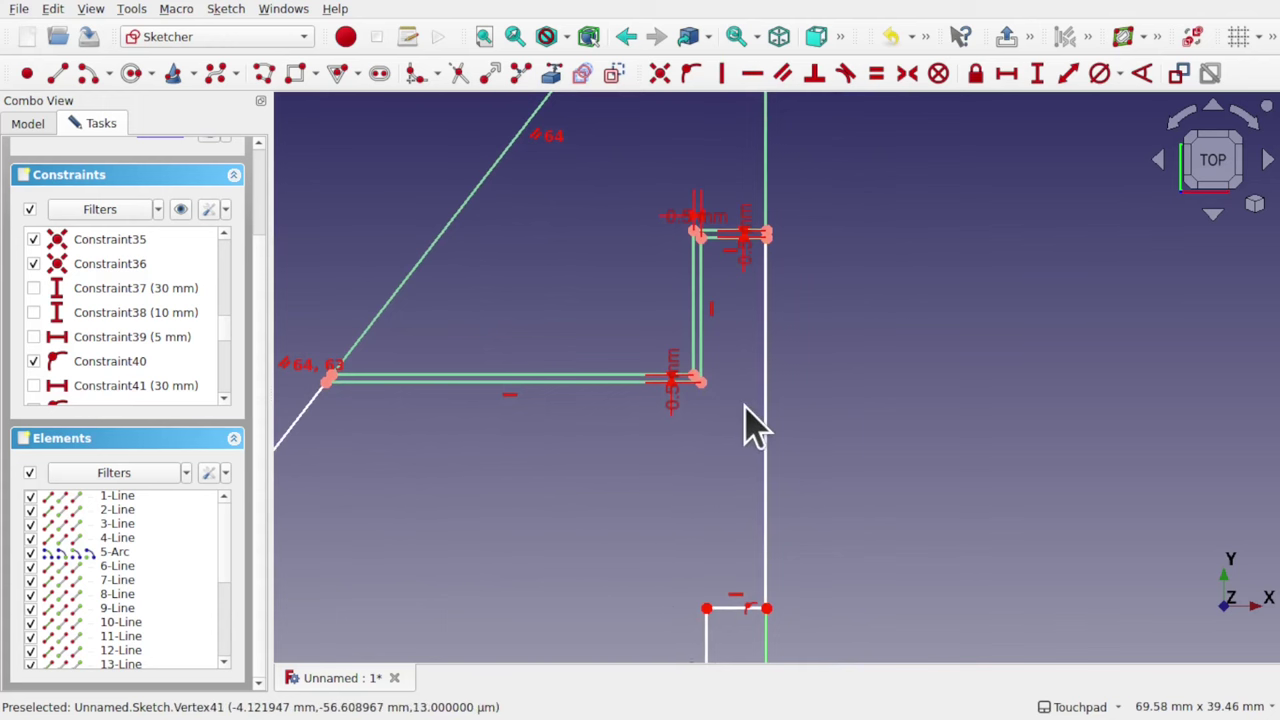
scroll(755, 425, up, 4)
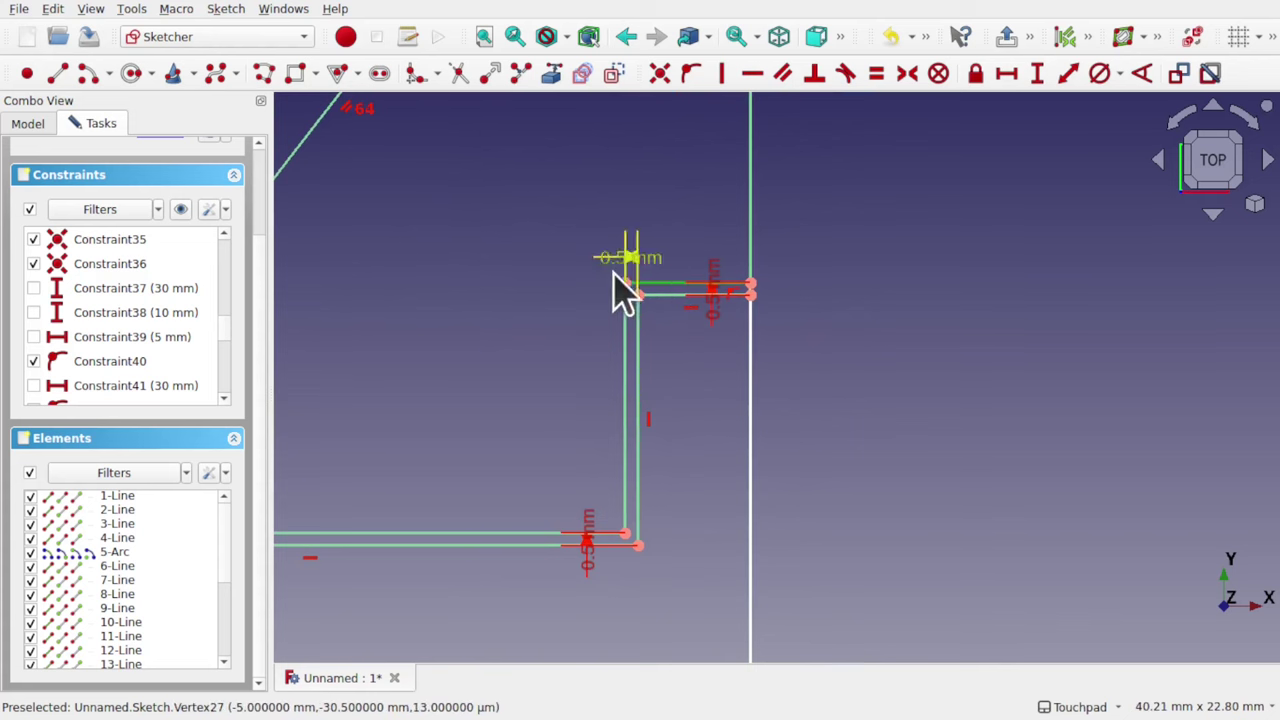
scroll(675, 408, down, 5)
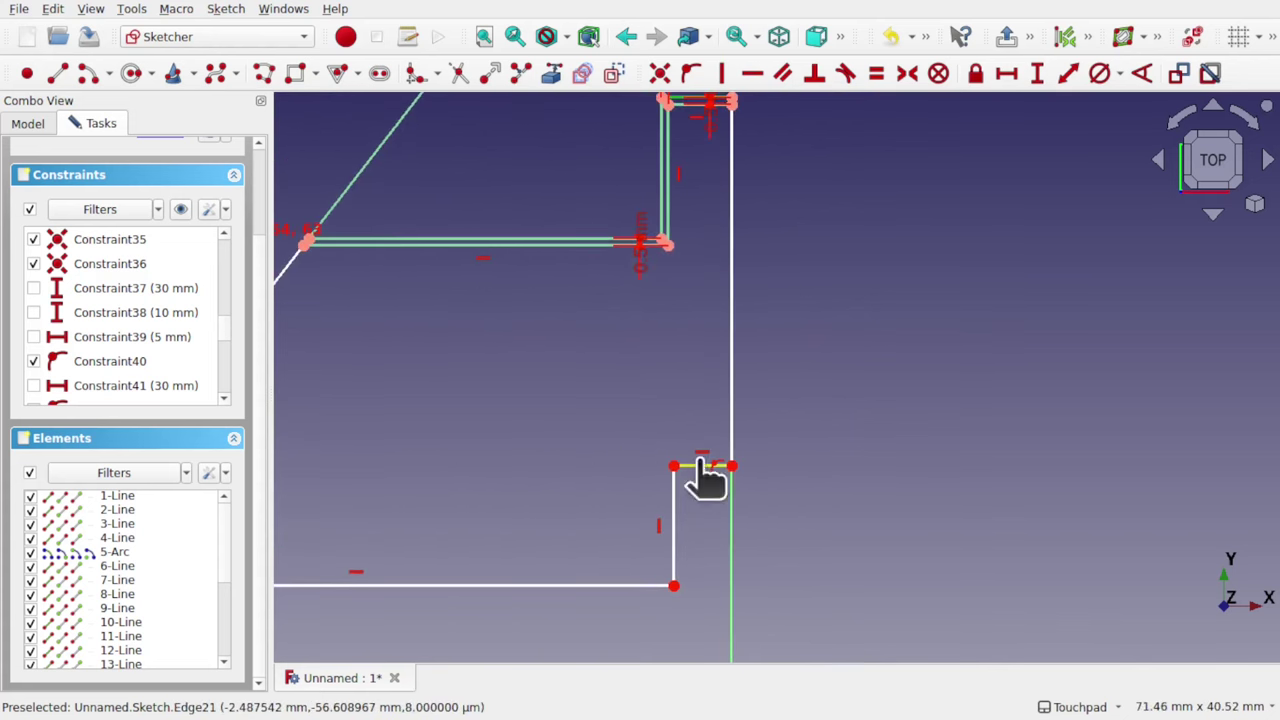
click(698, 466)
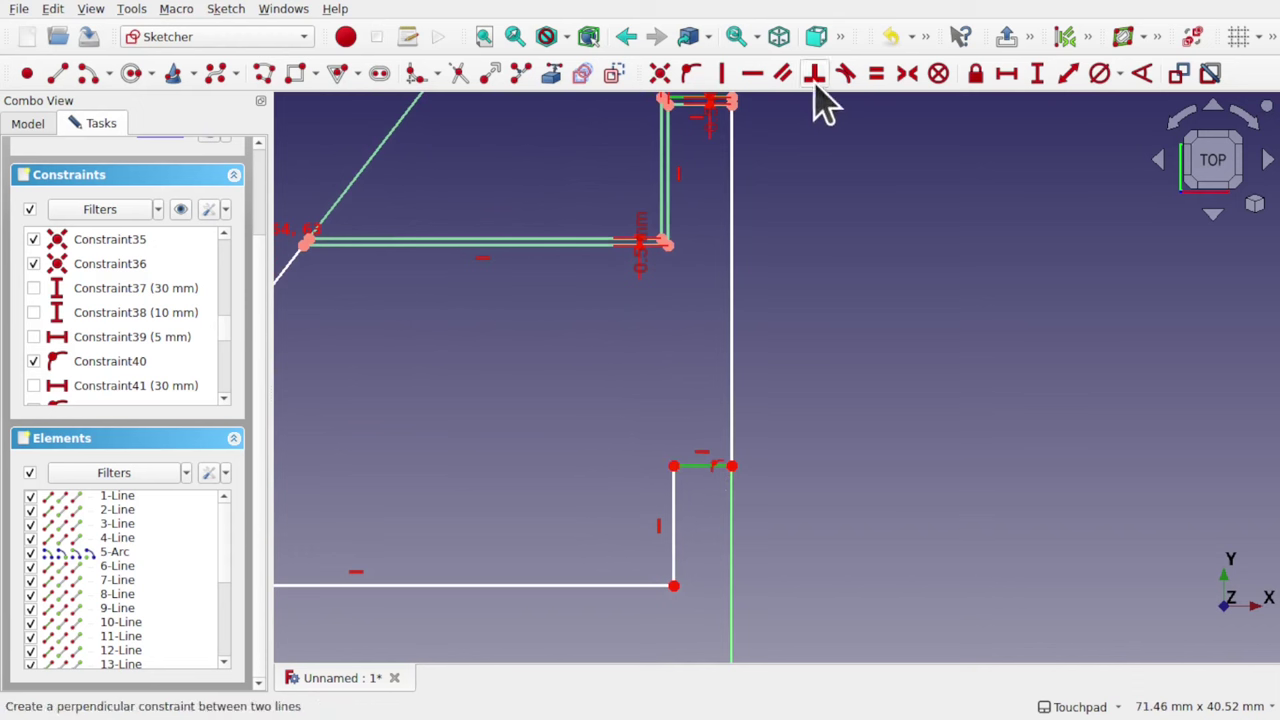
click(876, 74)
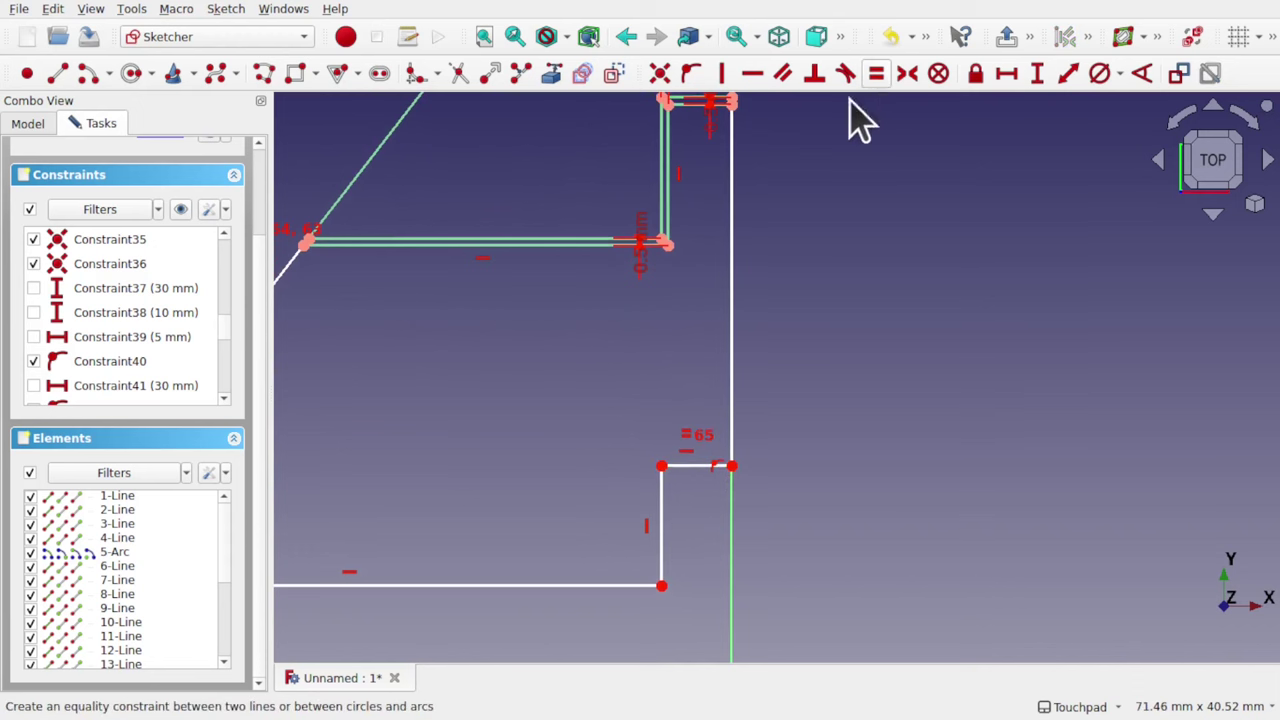
- Make the vertical sides of both tiers' notches equal and move the lower notch's axis corner down to about y = -57.6 mm
click(659, 540)
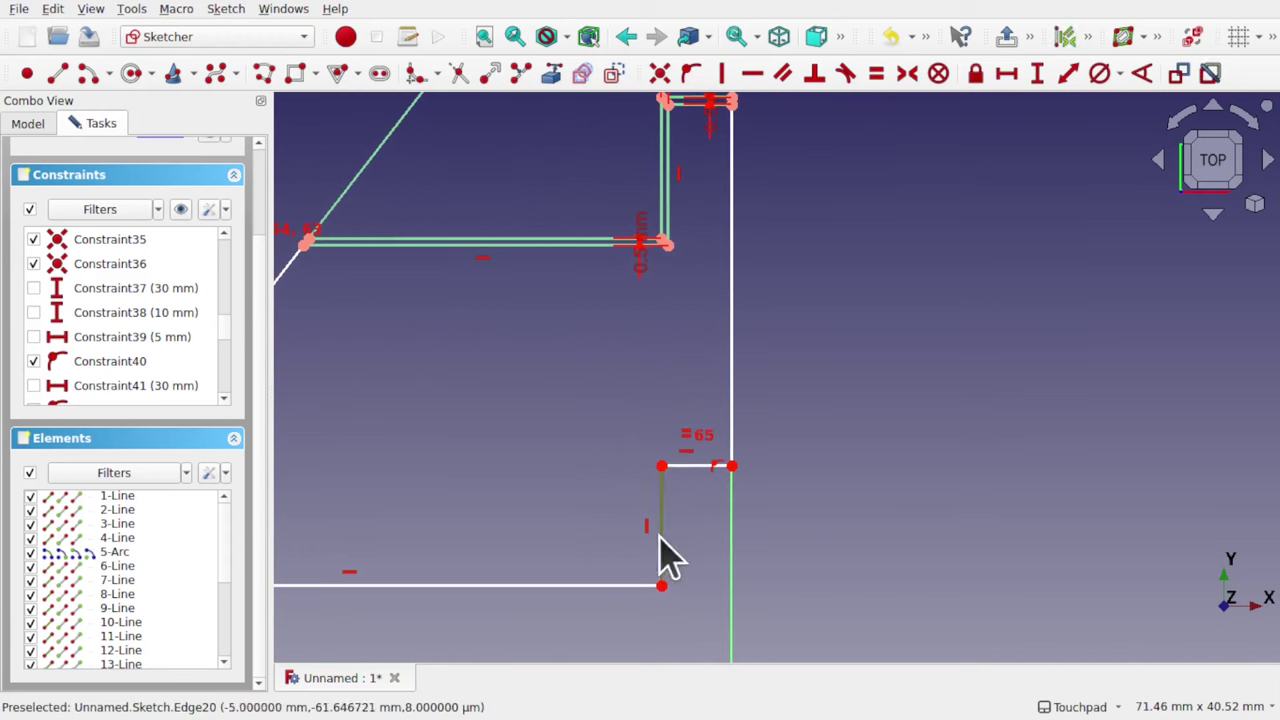
click(661, 184)
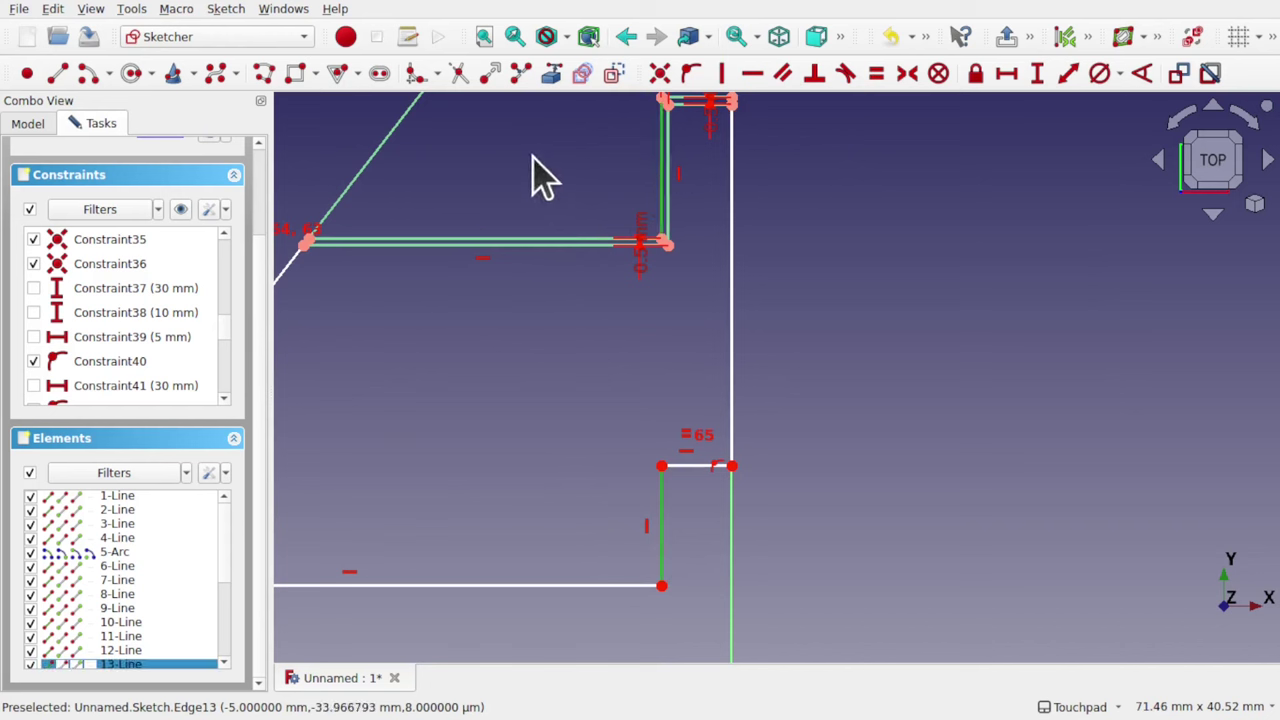
click(876, 74)
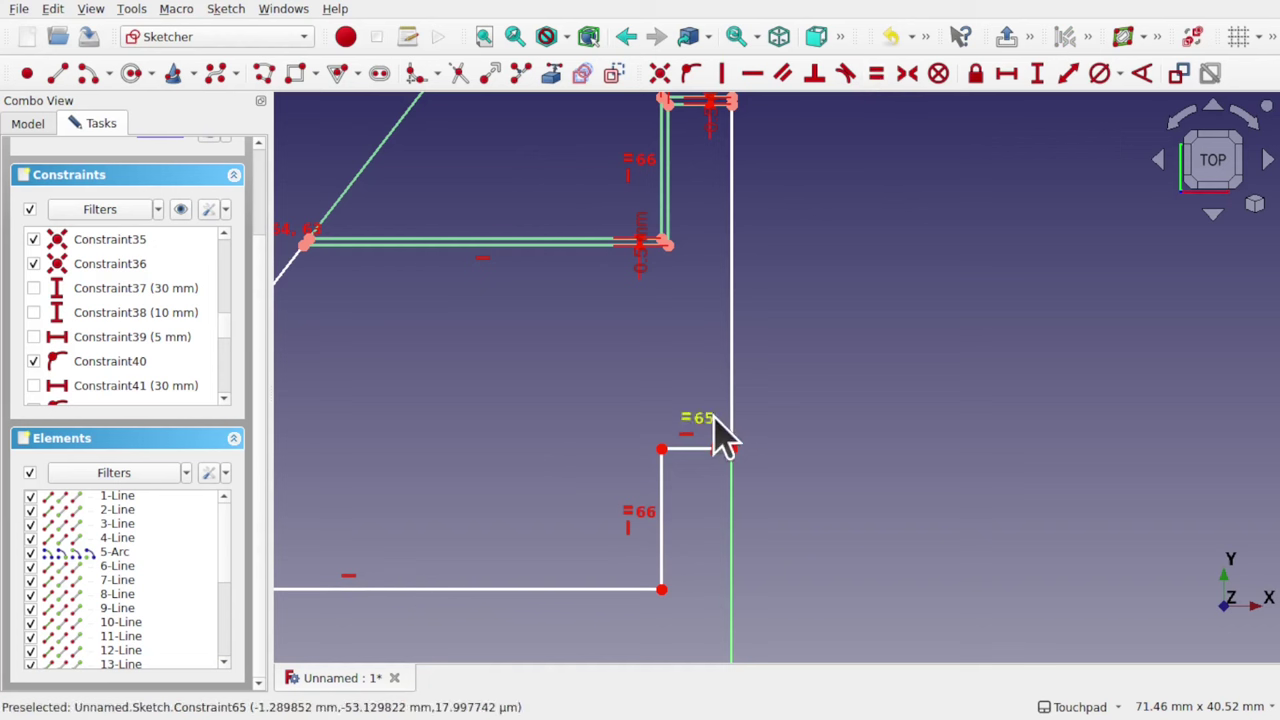
mouse_move(738, 470)
mouse_down()
mouse_move(737, 507)
mouse_move(735, 472)
mouse_move(730, 490)
mouse_up()
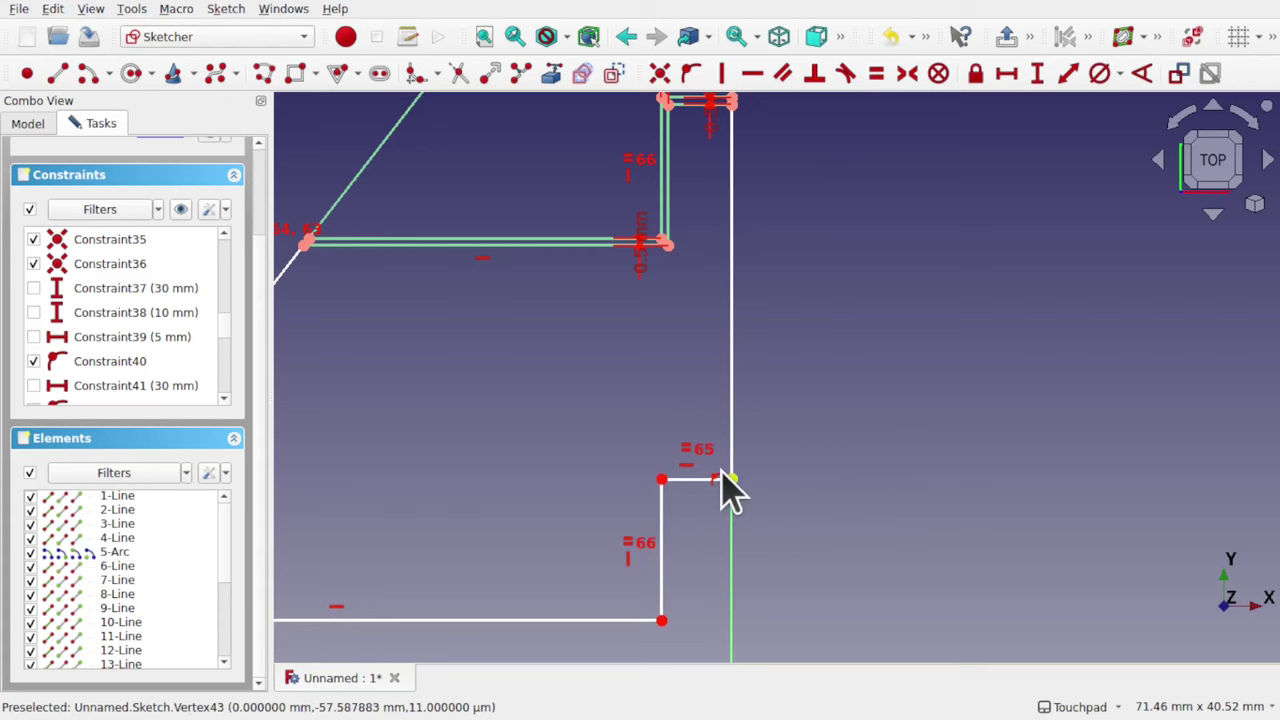
- Constrain the second tier's vertical centre line to the same length as the first tier's centre line
scroll(730, 490, down, 3)
scroll(731, 492, up, 1)
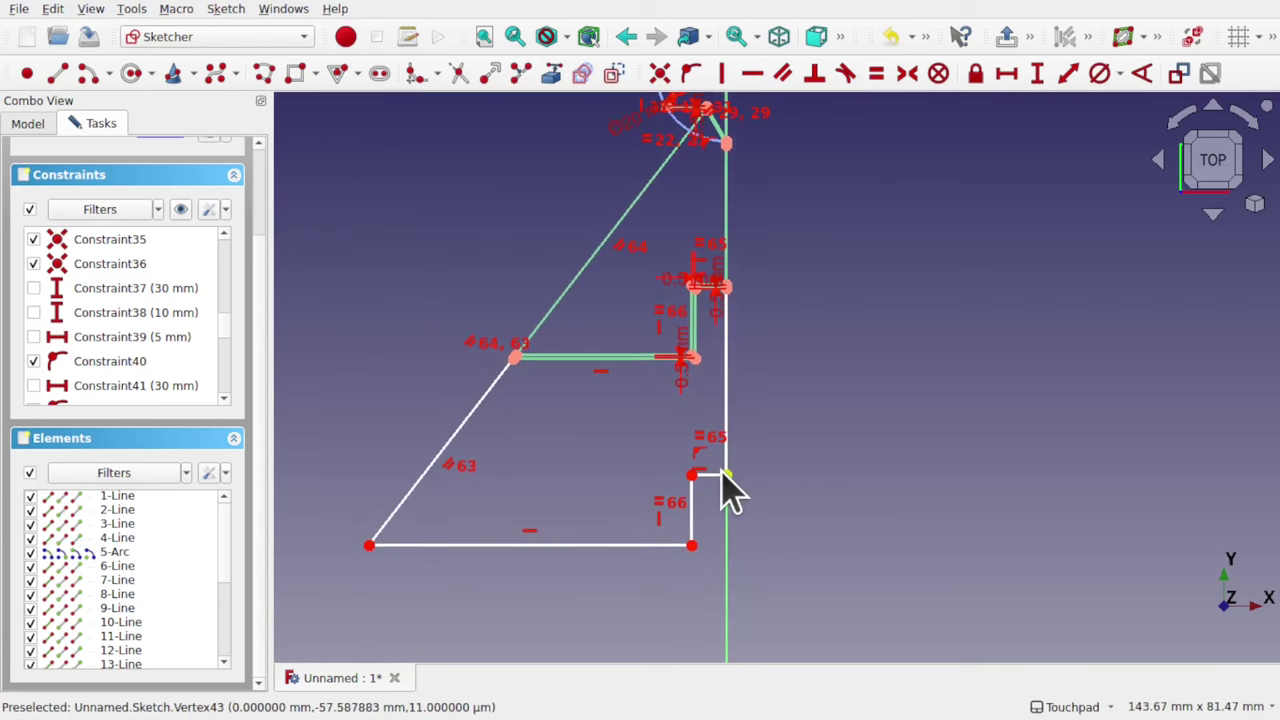
click(728, 210)
click(726, 381)
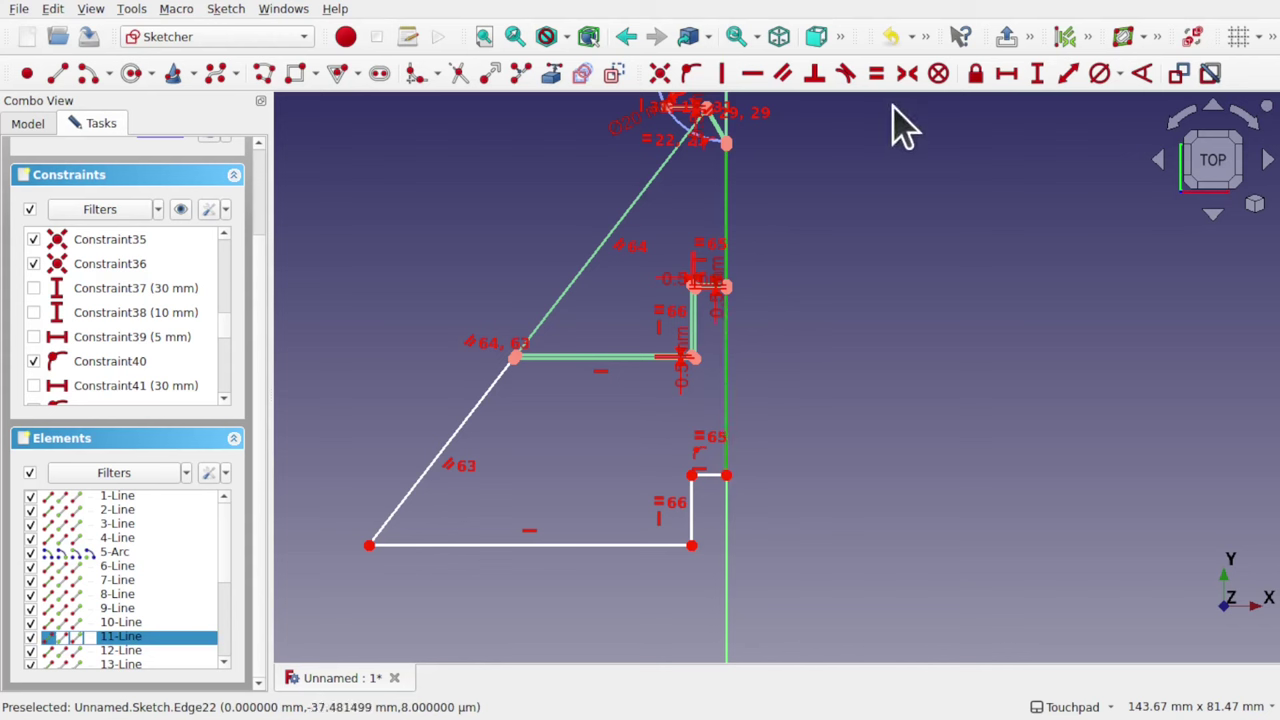
click(876, 75)
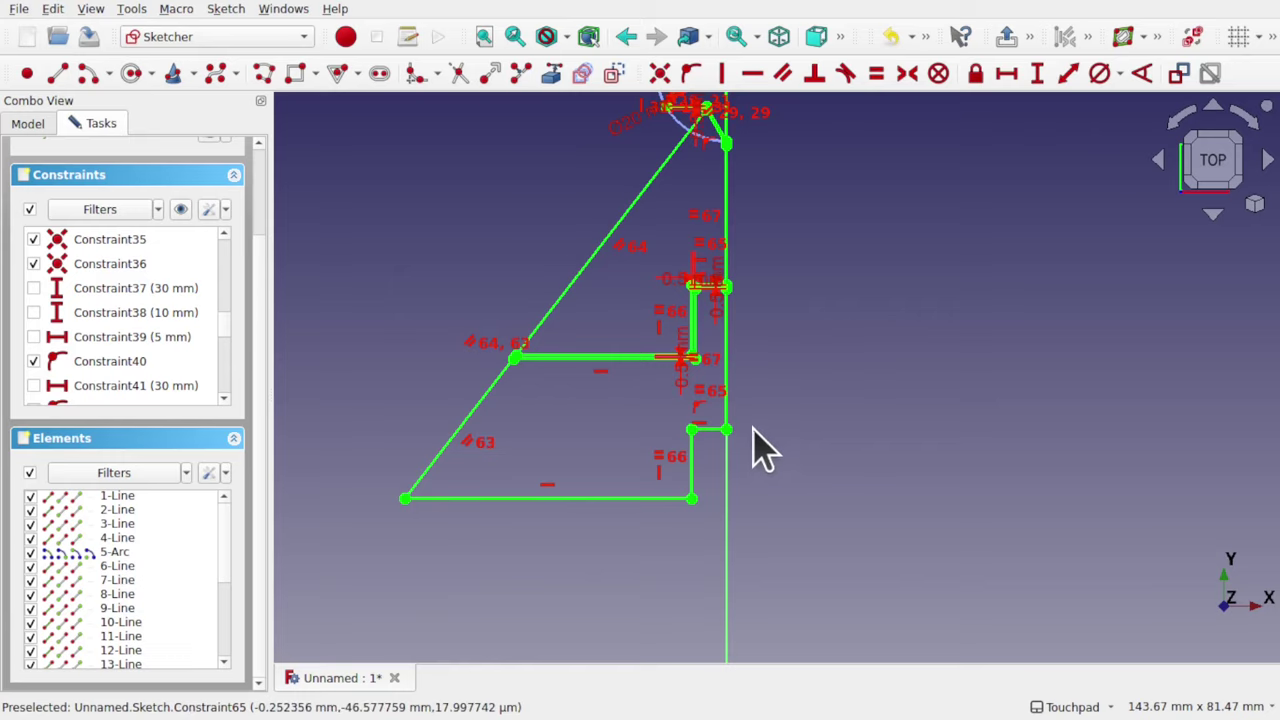
- Start a trunk polyline on the vertical axis just below the second tier's notch, following the notch across, down and outward beneath the tier's base
mouse_move(766, 449)
middle_down()
mouse_move(614, 294)
mouse_move(763, 414)
middle_up()
scroll(745, 500, up, 5)
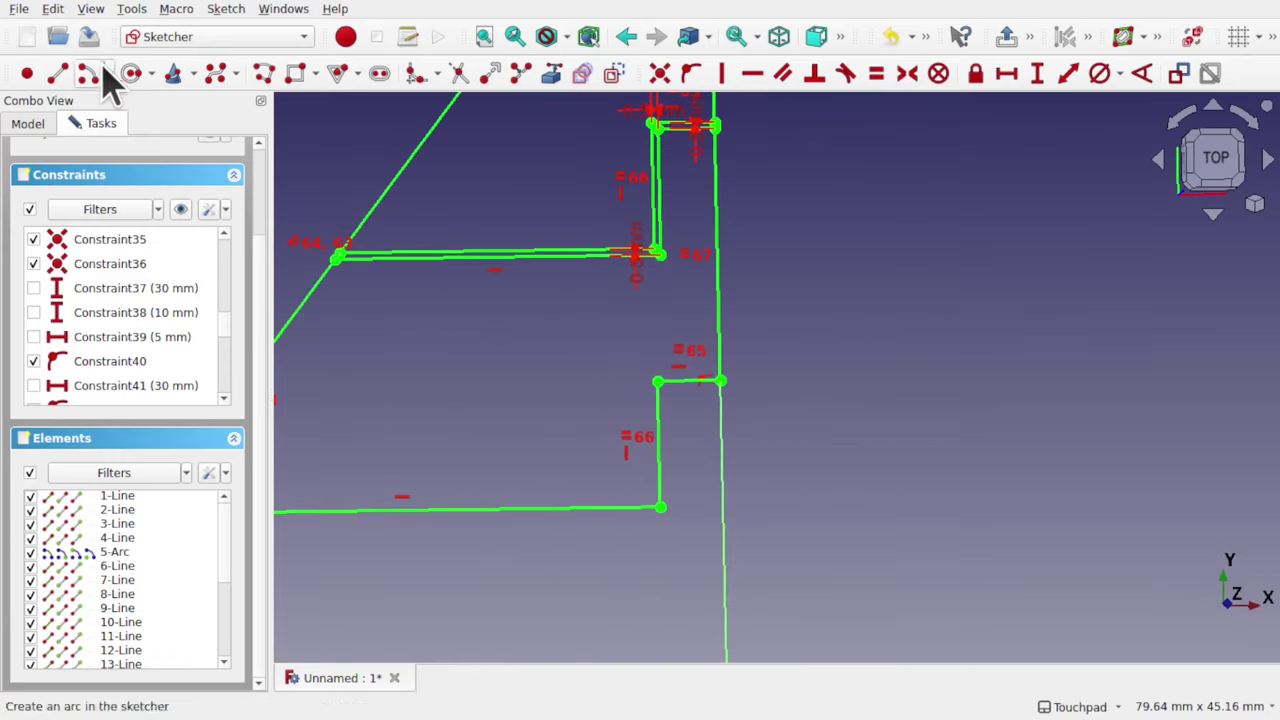
click(265, 74)
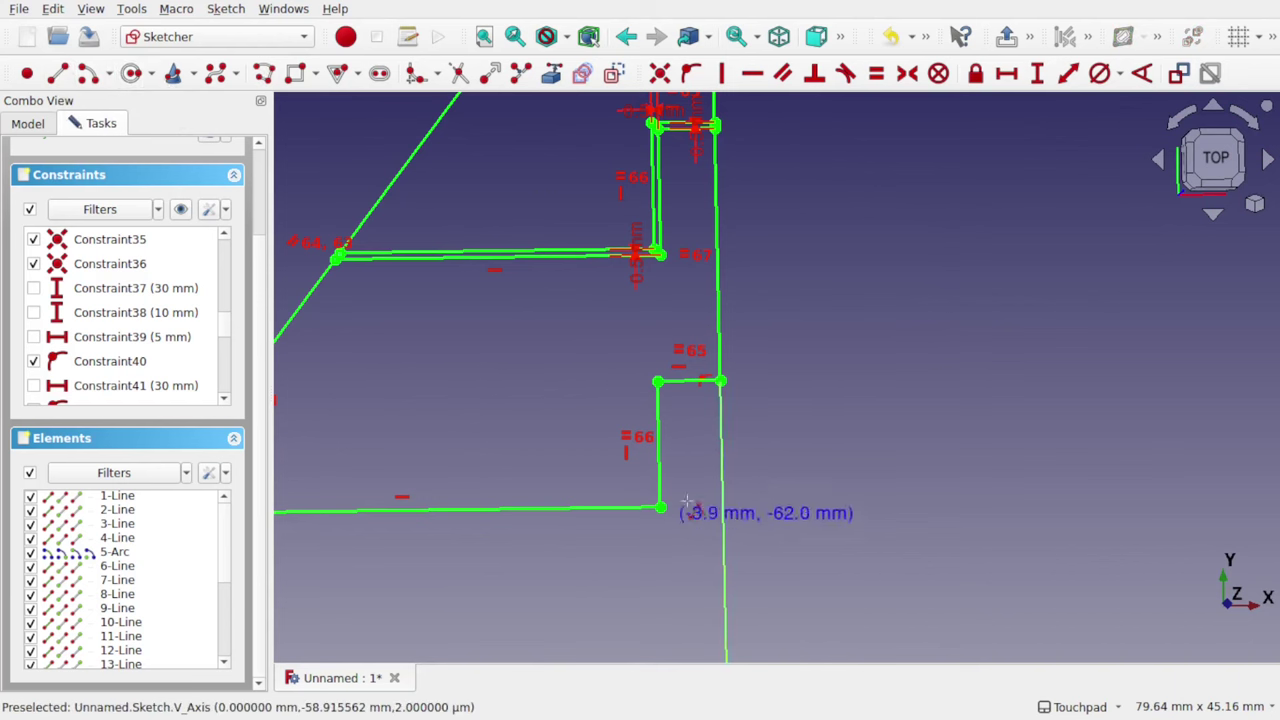
click(720, 390)
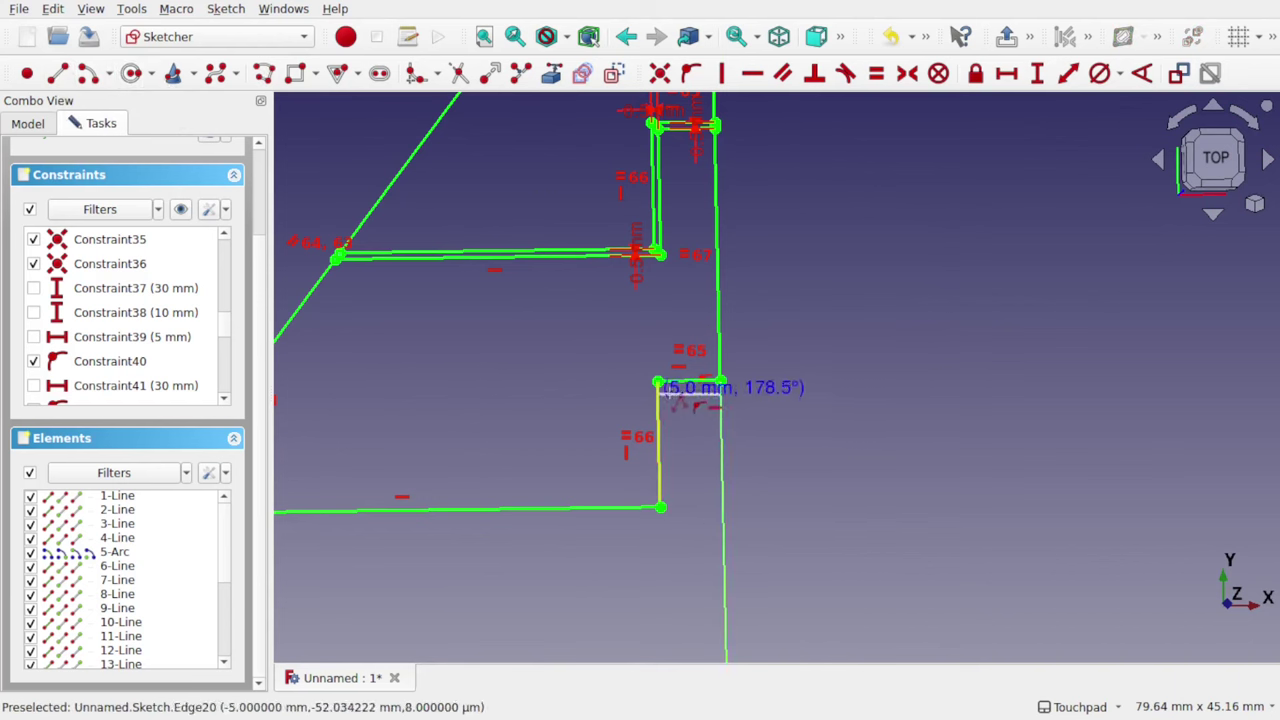
click(676, 395)
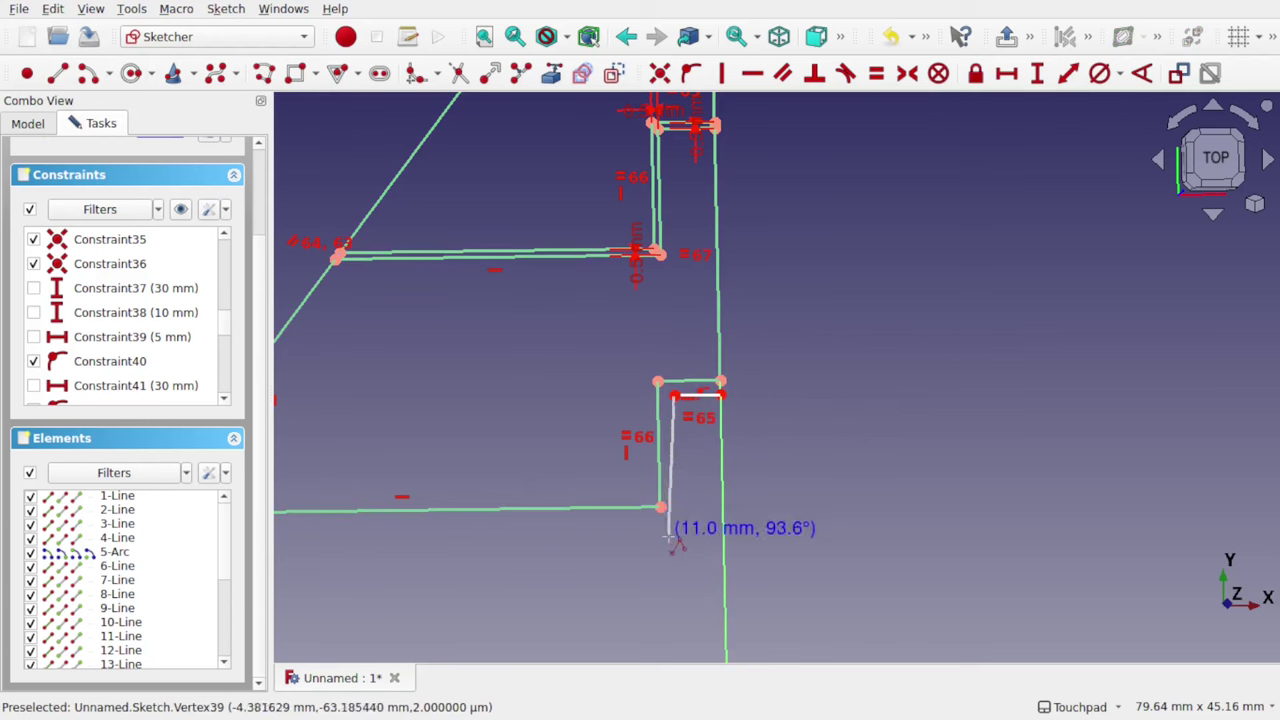
click(677, 520)
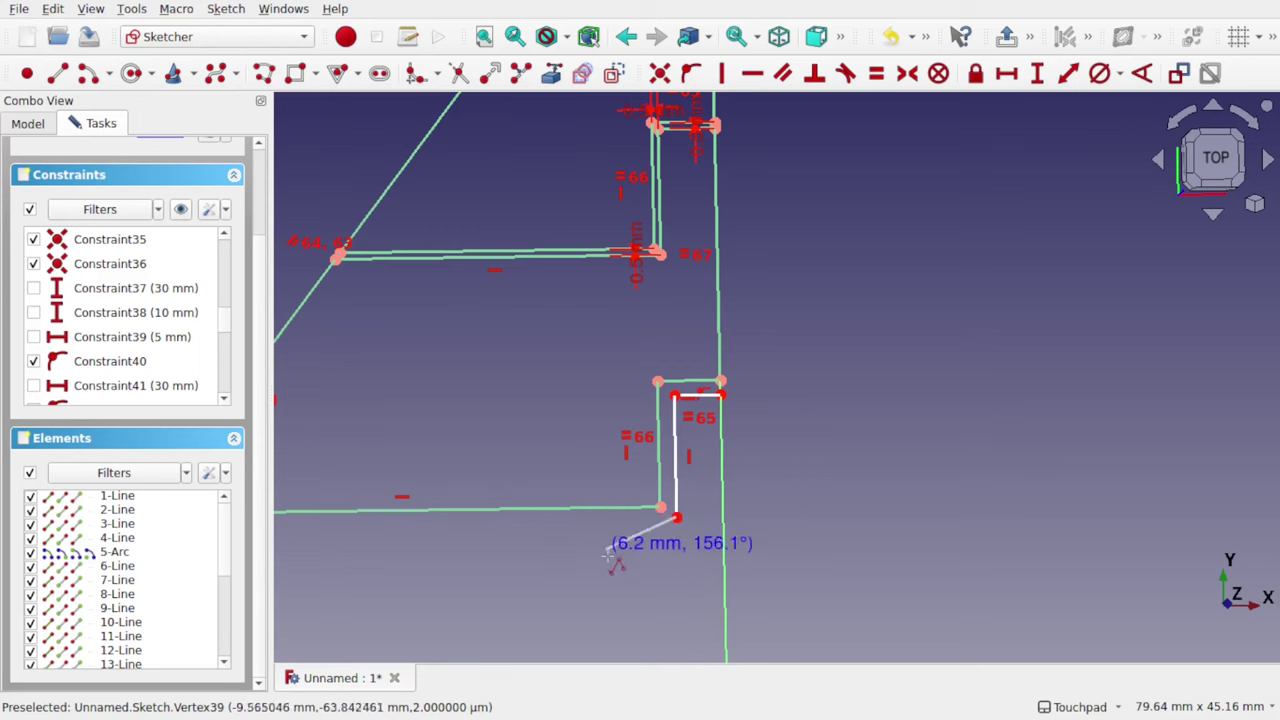
click(570, 517)
- Complete the trunk outline with a slanted side, a horizontal base and an axis edge about 27 mm long, then restore the straight top view
scroll(634, 623, down, 5)
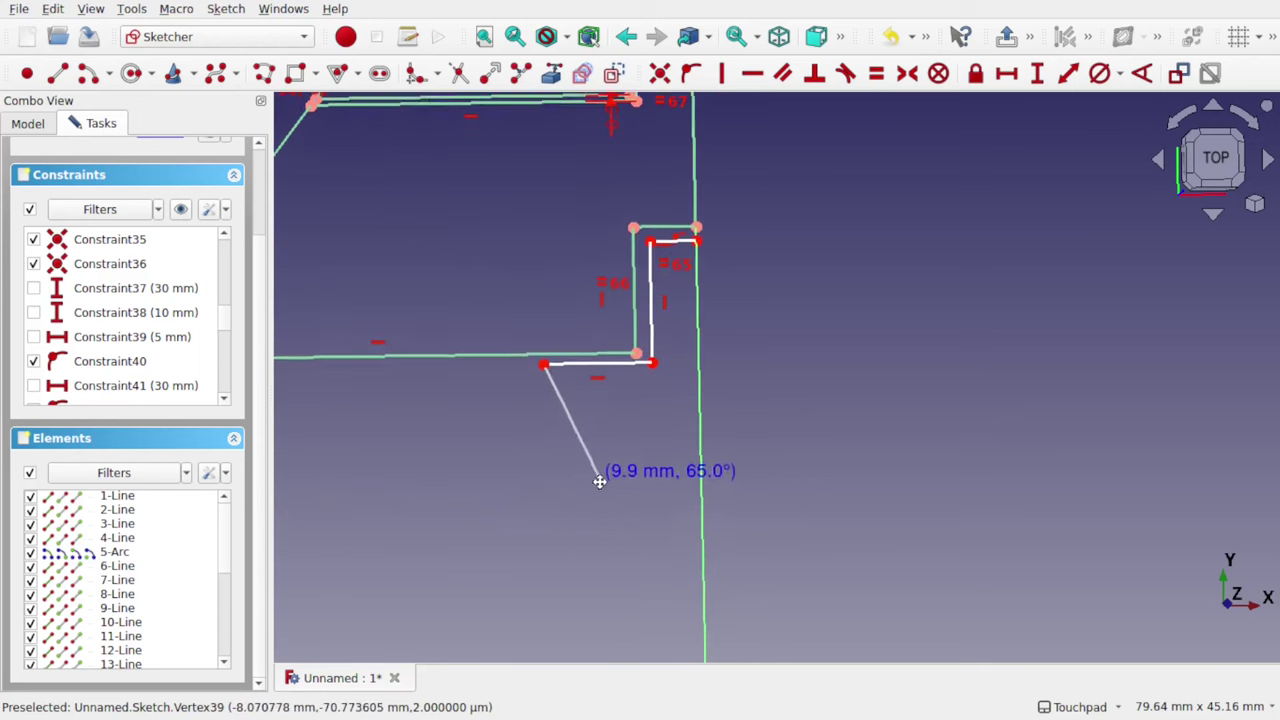
click(614, 593)
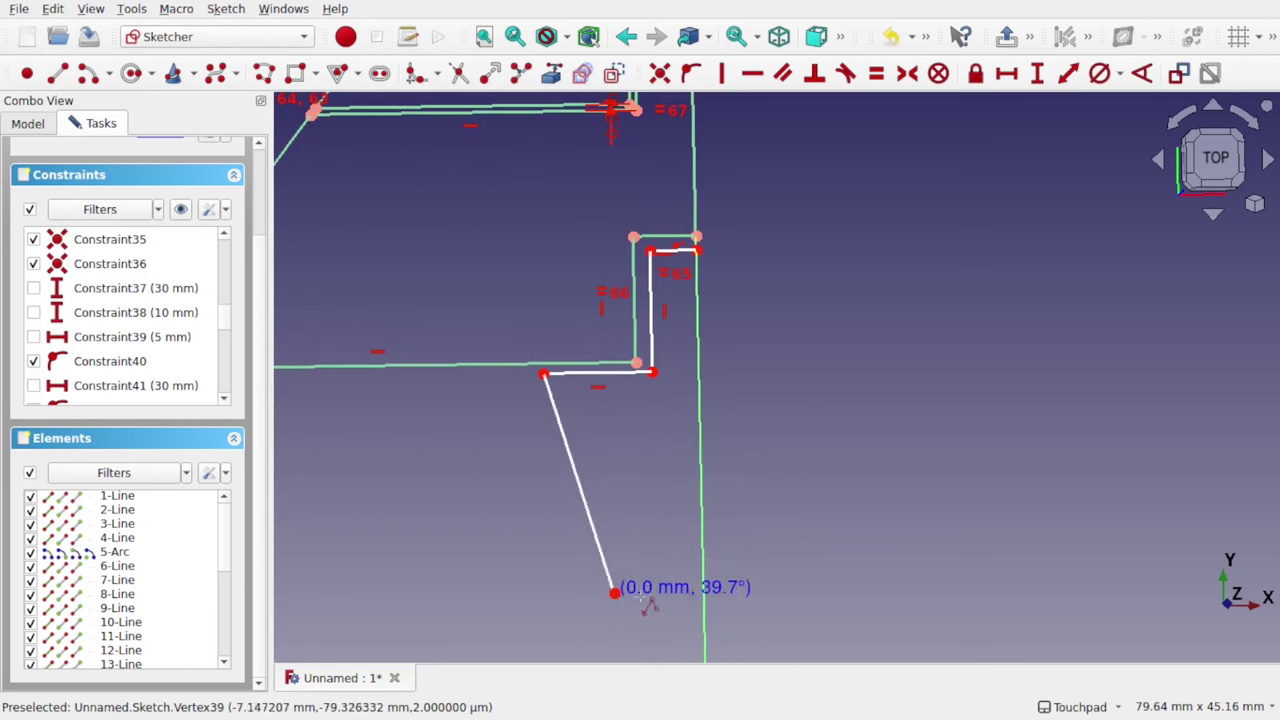
click(707, 596)
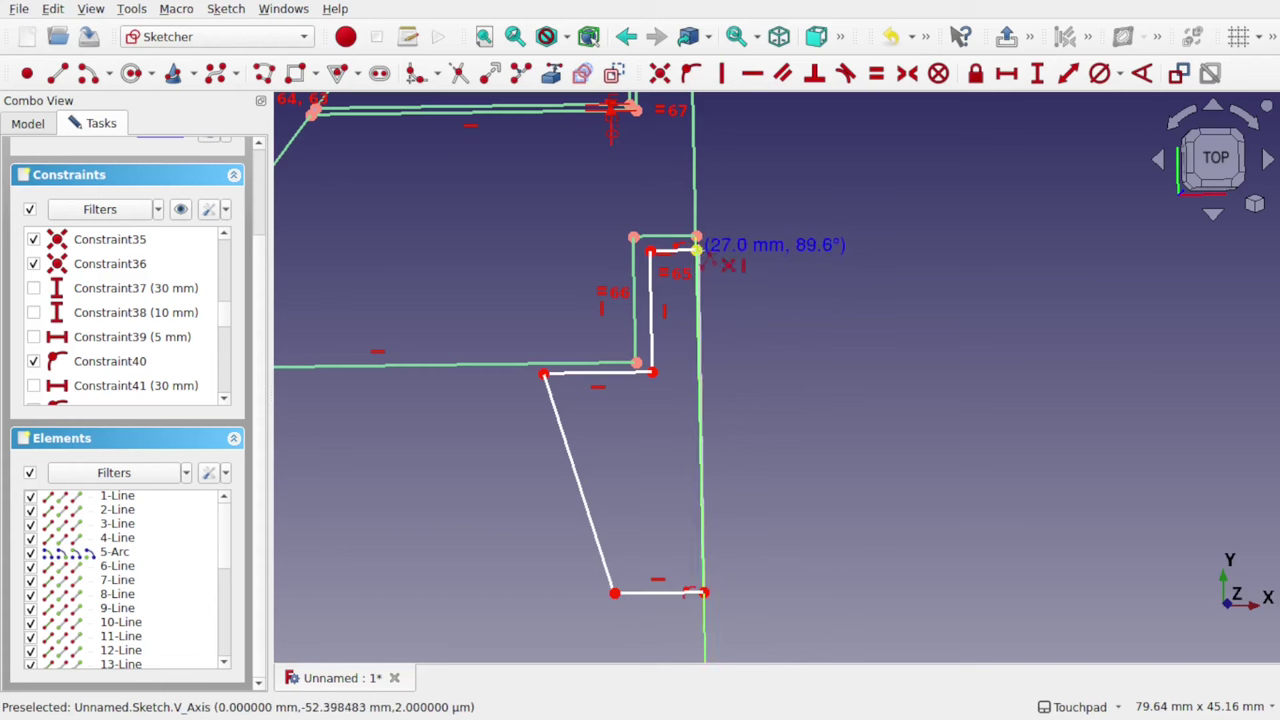
click(702, 262)
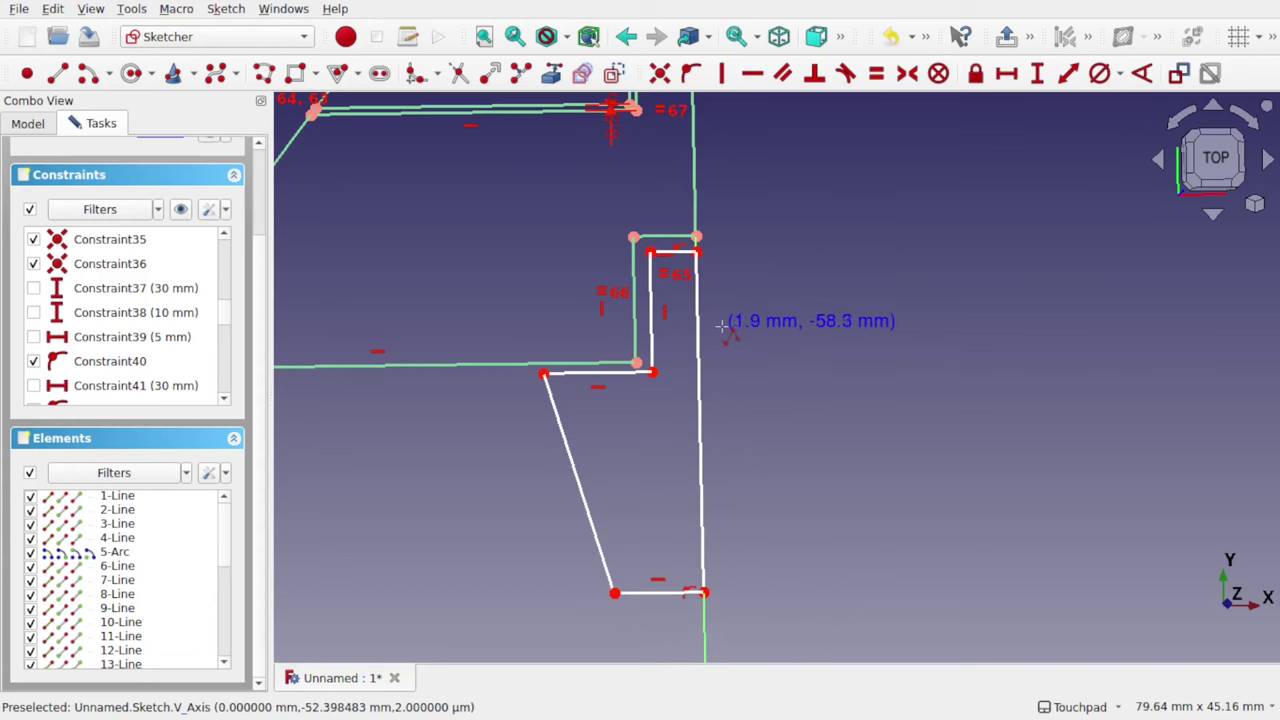
click(1216, 158)
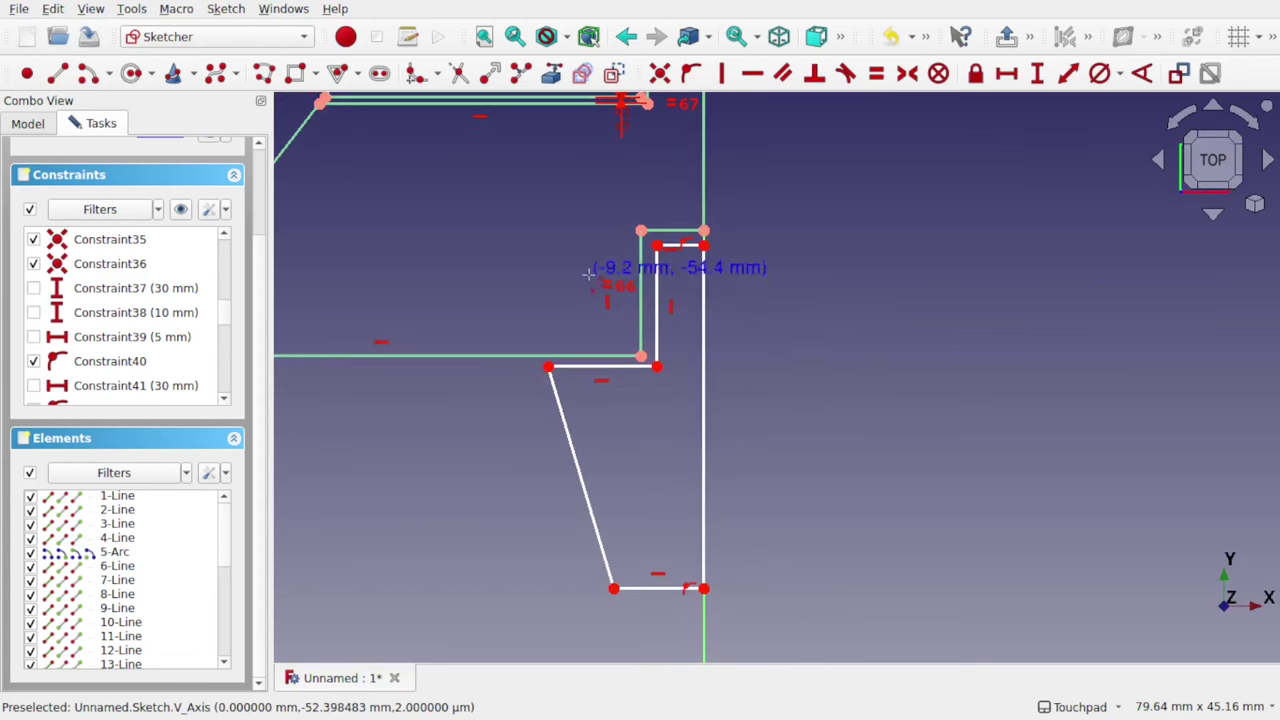
right_click(672, 335)
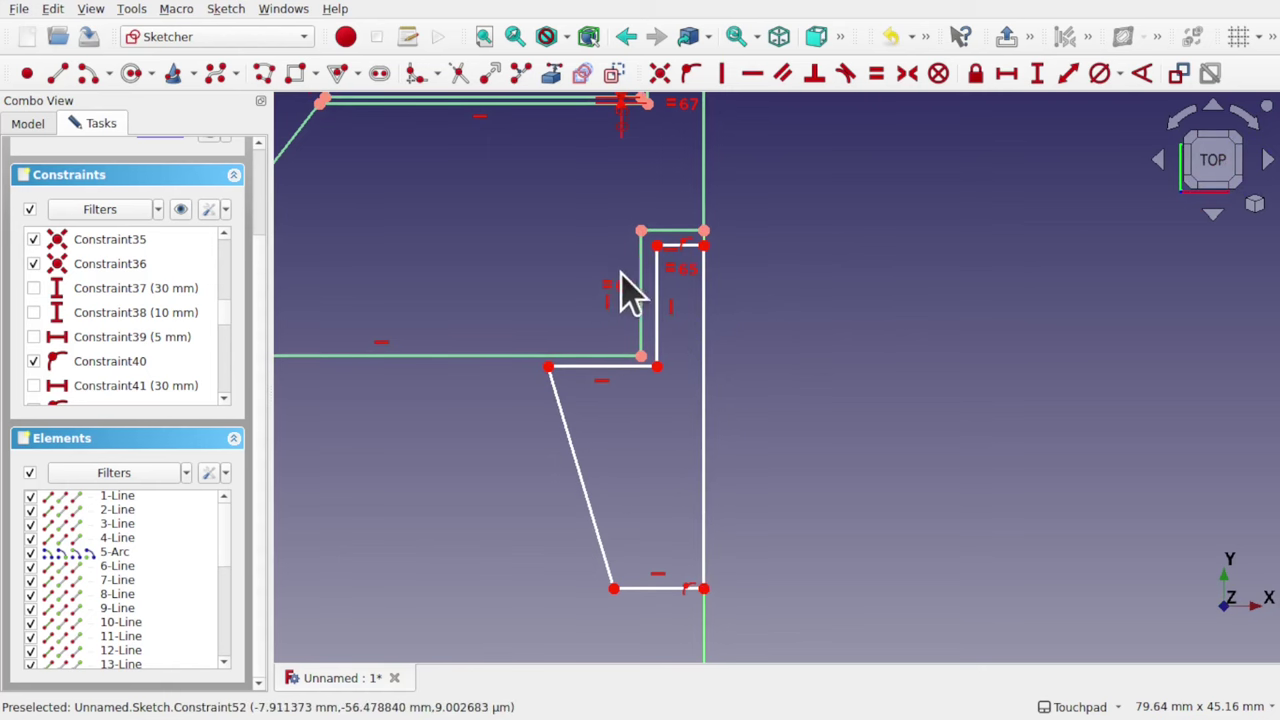
- Constrain the trunk profile's top edge to equal the second tier's short top edge
scroll(712, 297, down, 3)
middle_drag(714, 300, 700, 410)
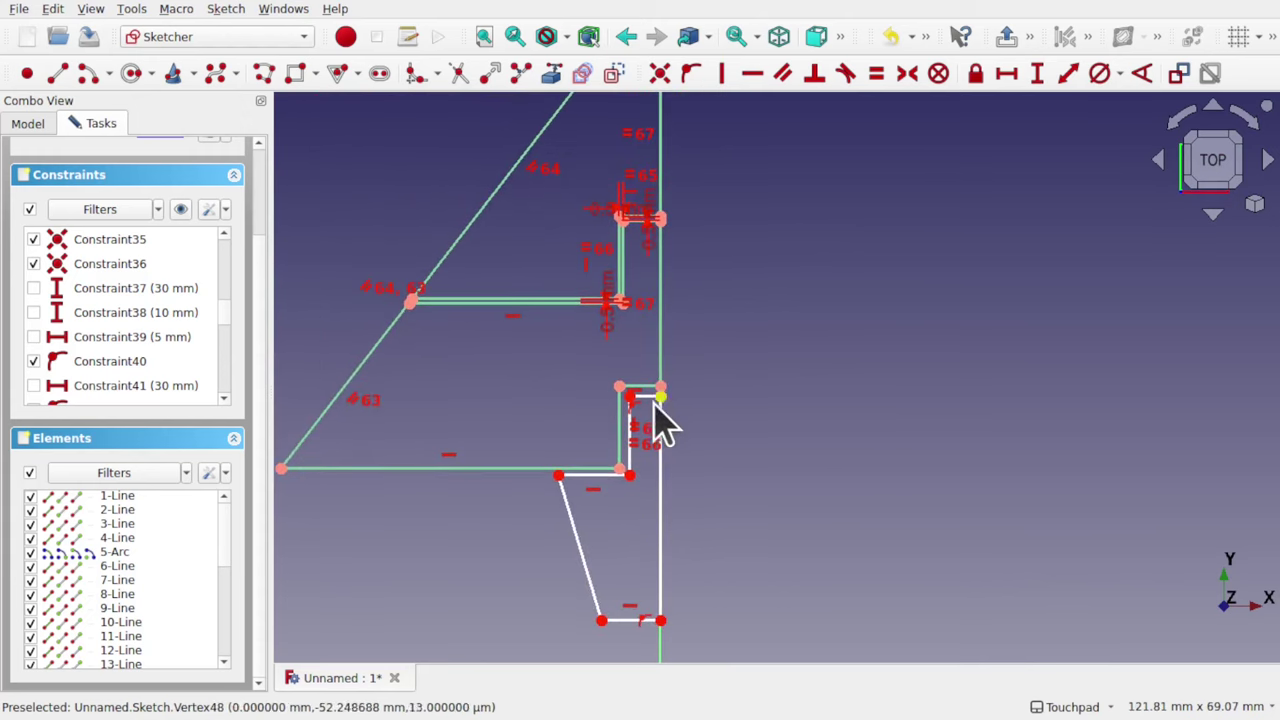
scroll(654, 412, up, 5)
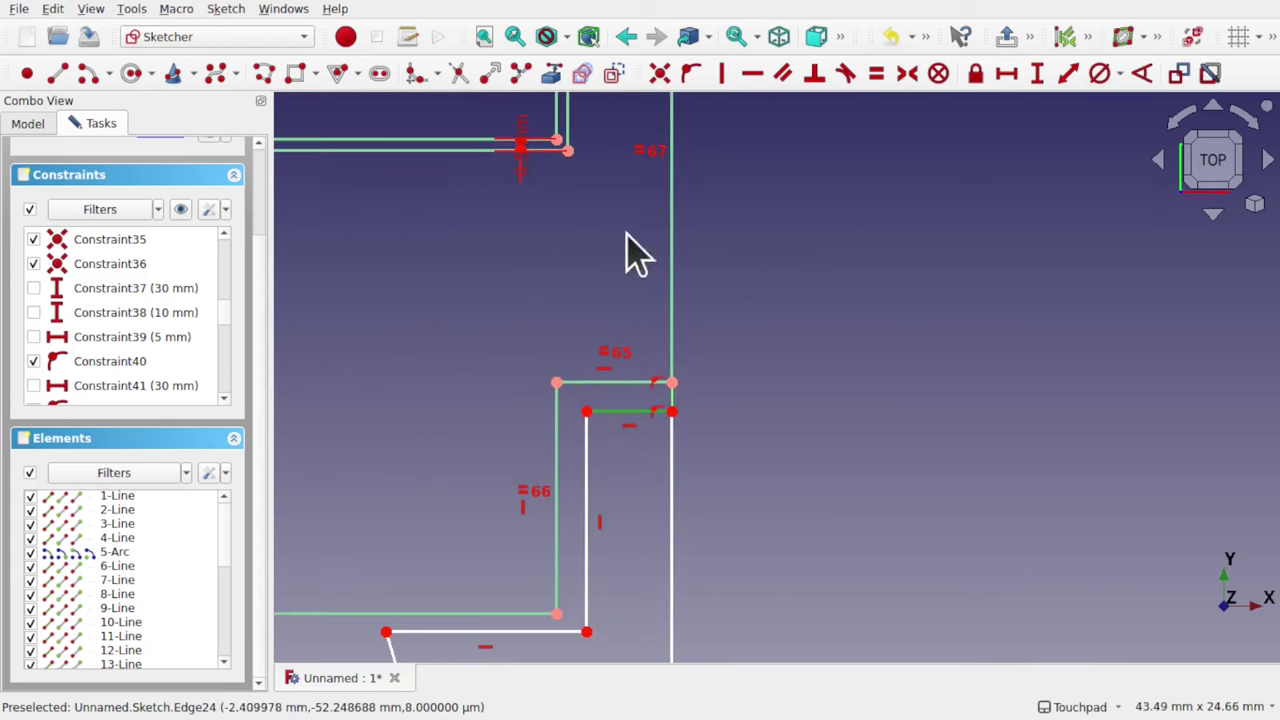
middle_drag(628, 251, 620, 511)
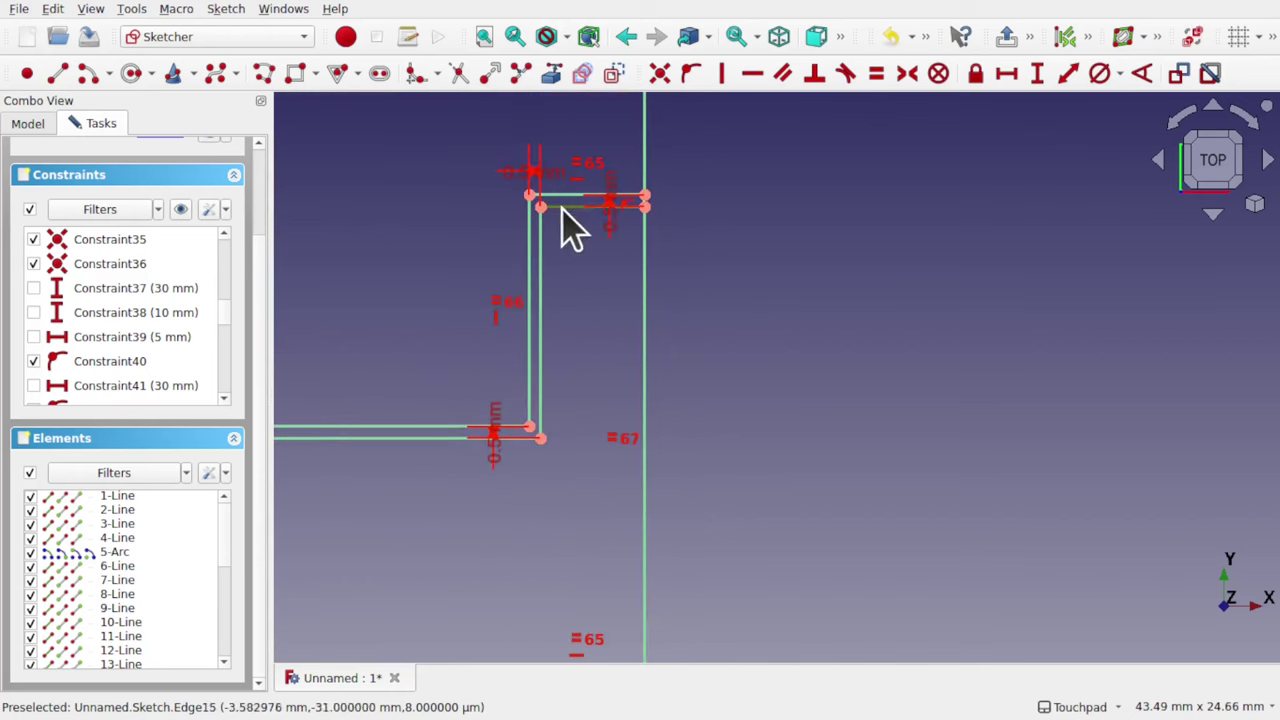
scroll(675, 425, down, 2)
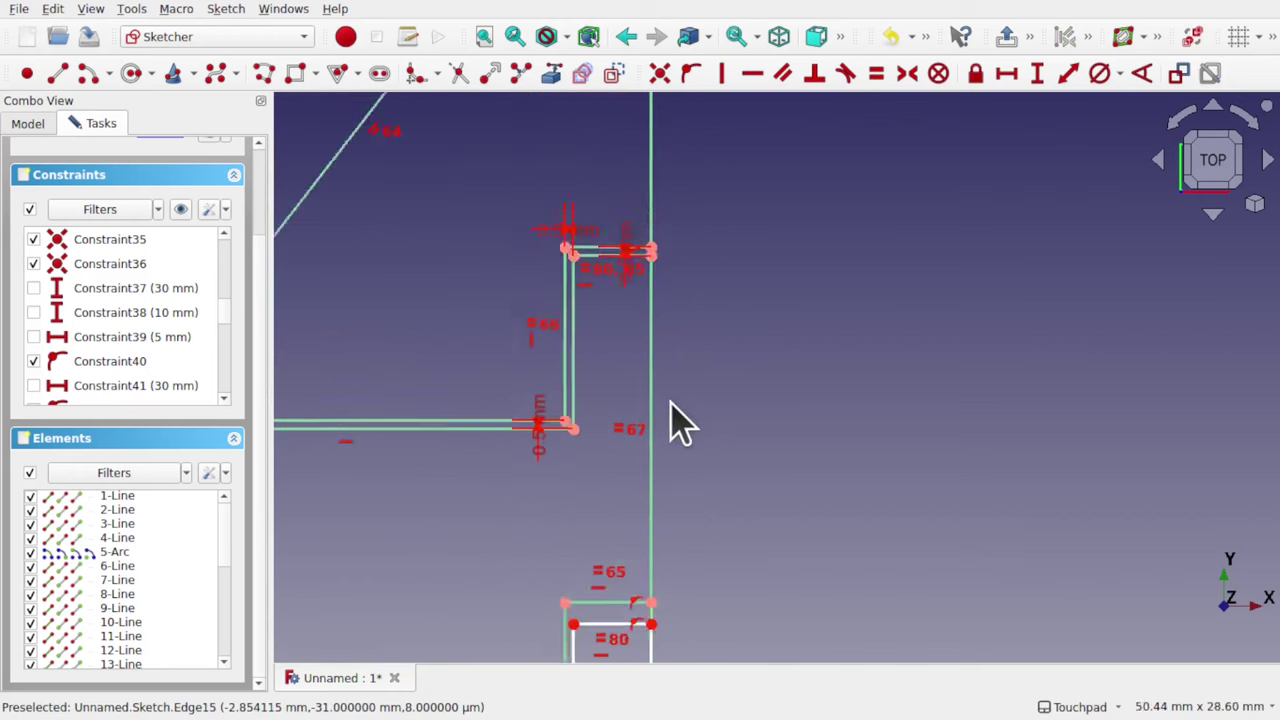
- Constrain the vertical edge at the top of the trunk profile to equal the second tier's vertical notch edge
scroll(685, 450, down, 3)
scroll(597, 495, up, 2)
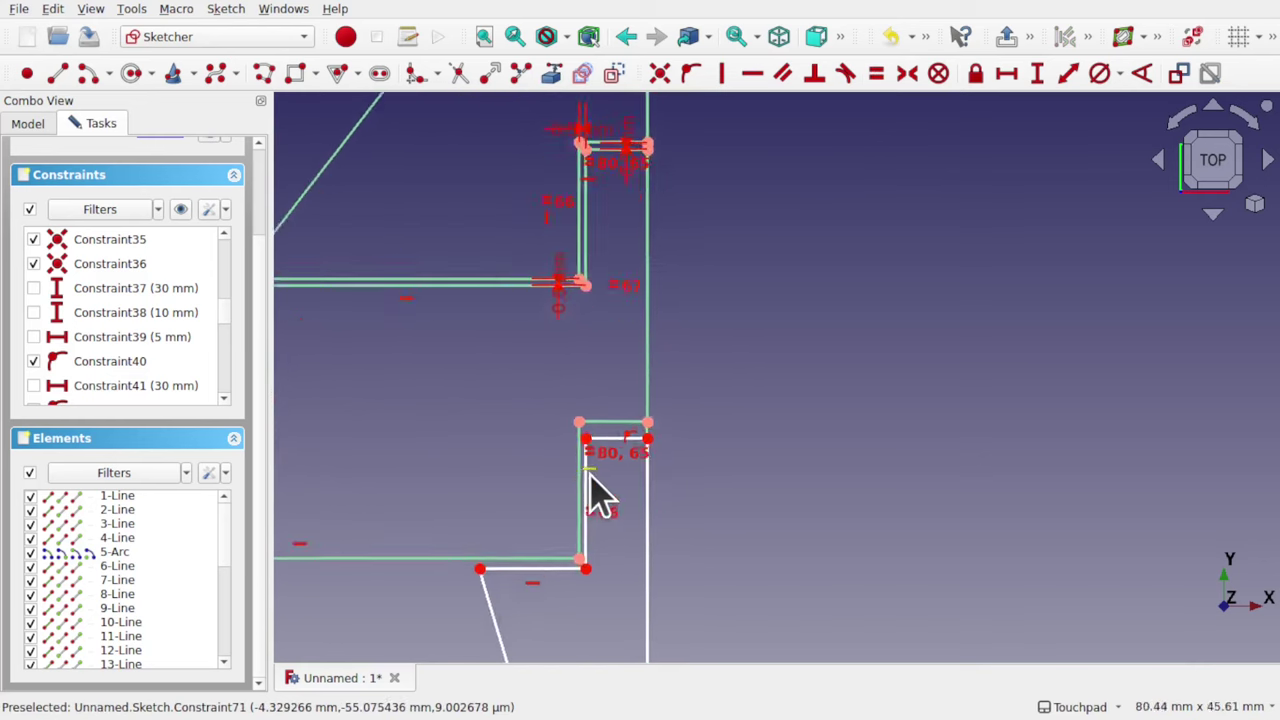
scroll(596, 495, up, 2)
click(589, 490)
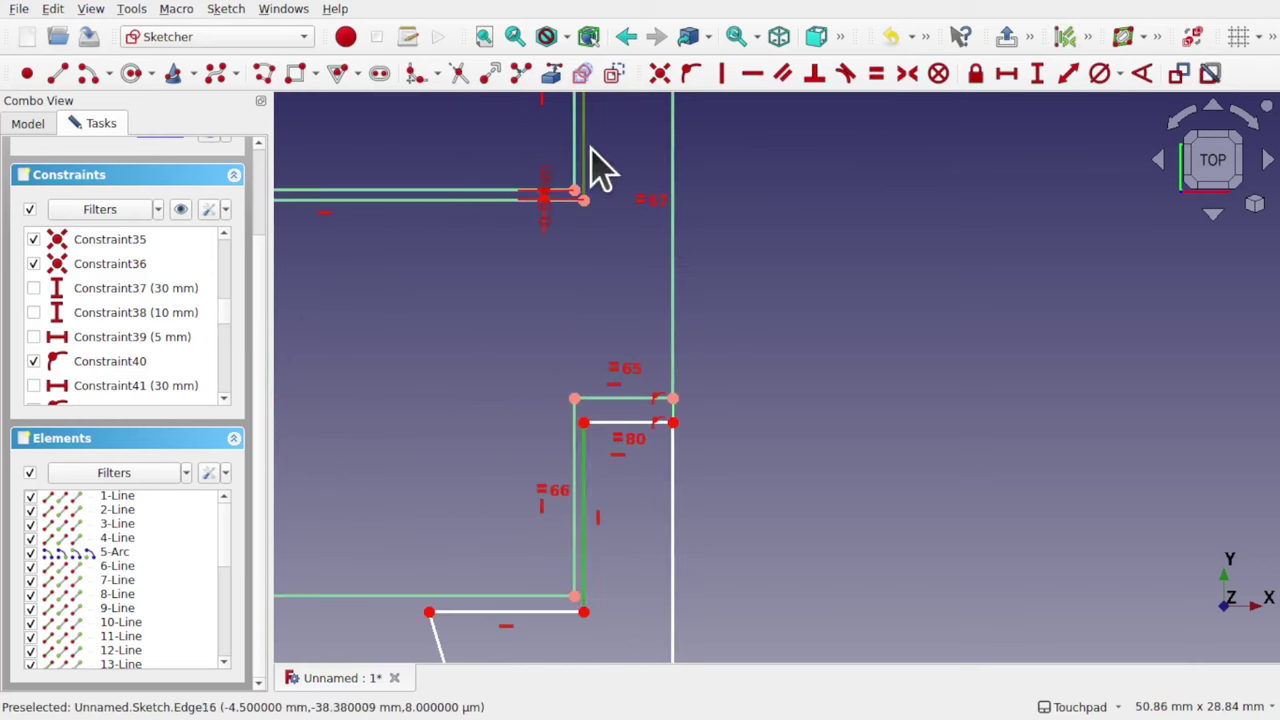
click(876, 76)
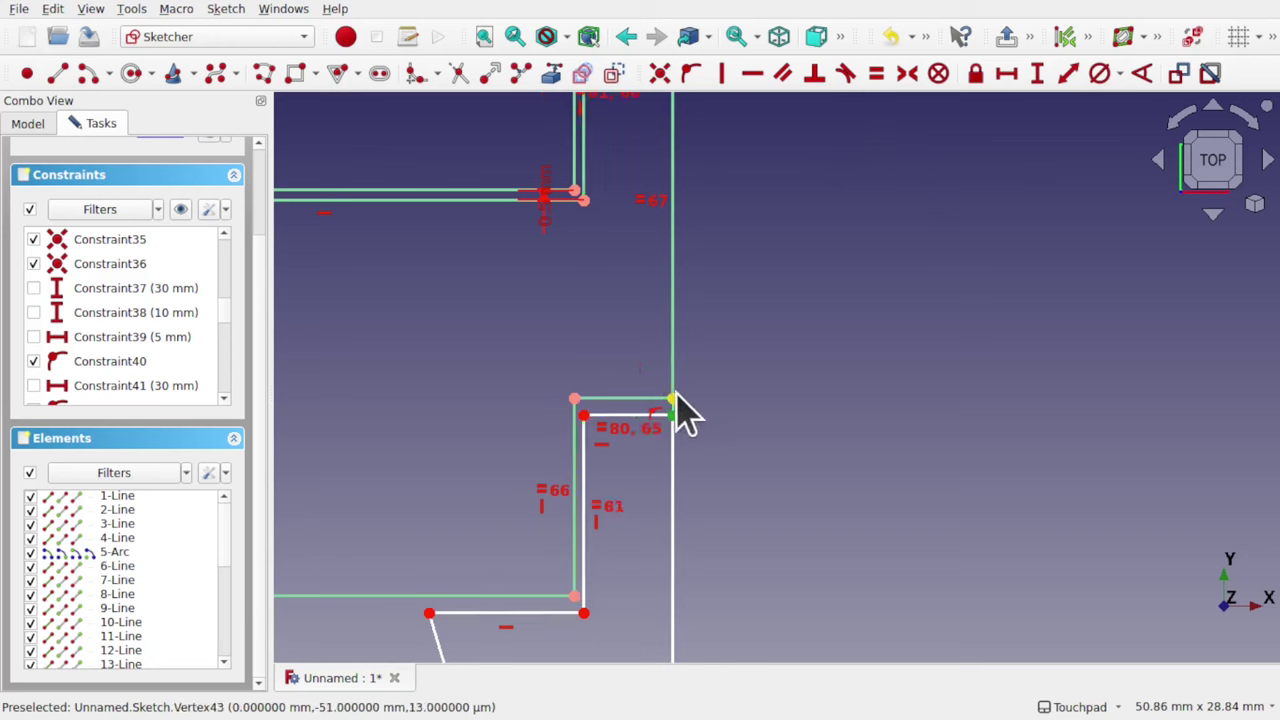
- Set a 0.5 mm vertical gap on the axis between the second tier's lower corner and the trunk's top corner
click(1035, 78)
text(0.5)
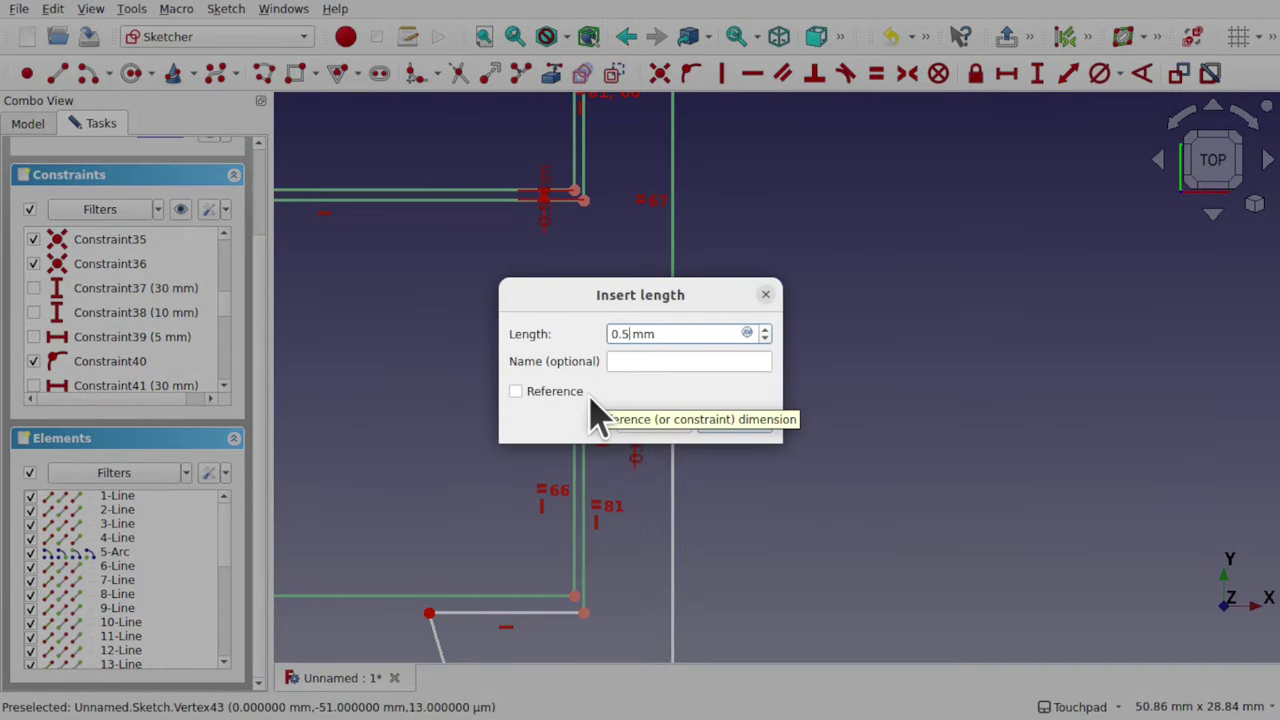
key(Return)
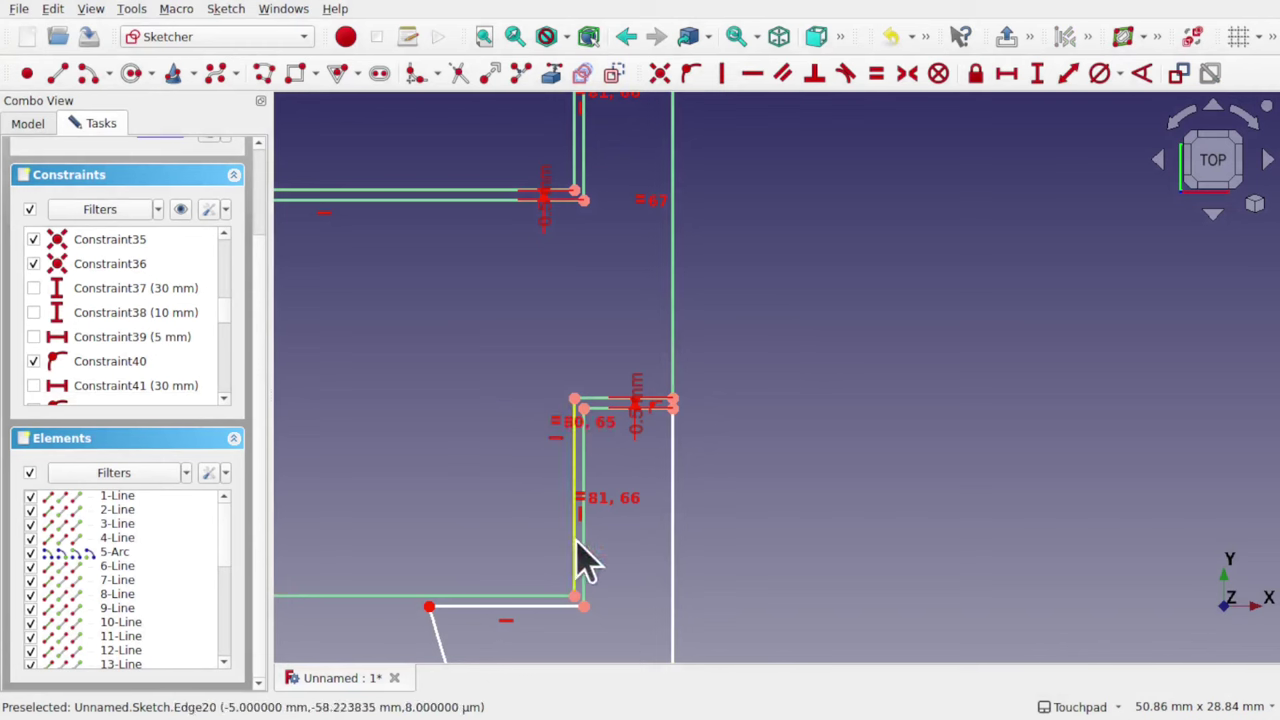
- Constrain the trunk's horizontal ledge under the second tier to equal its base edge, then test the slanted side's remaining freedom
scroll(511, 544, down, 3)
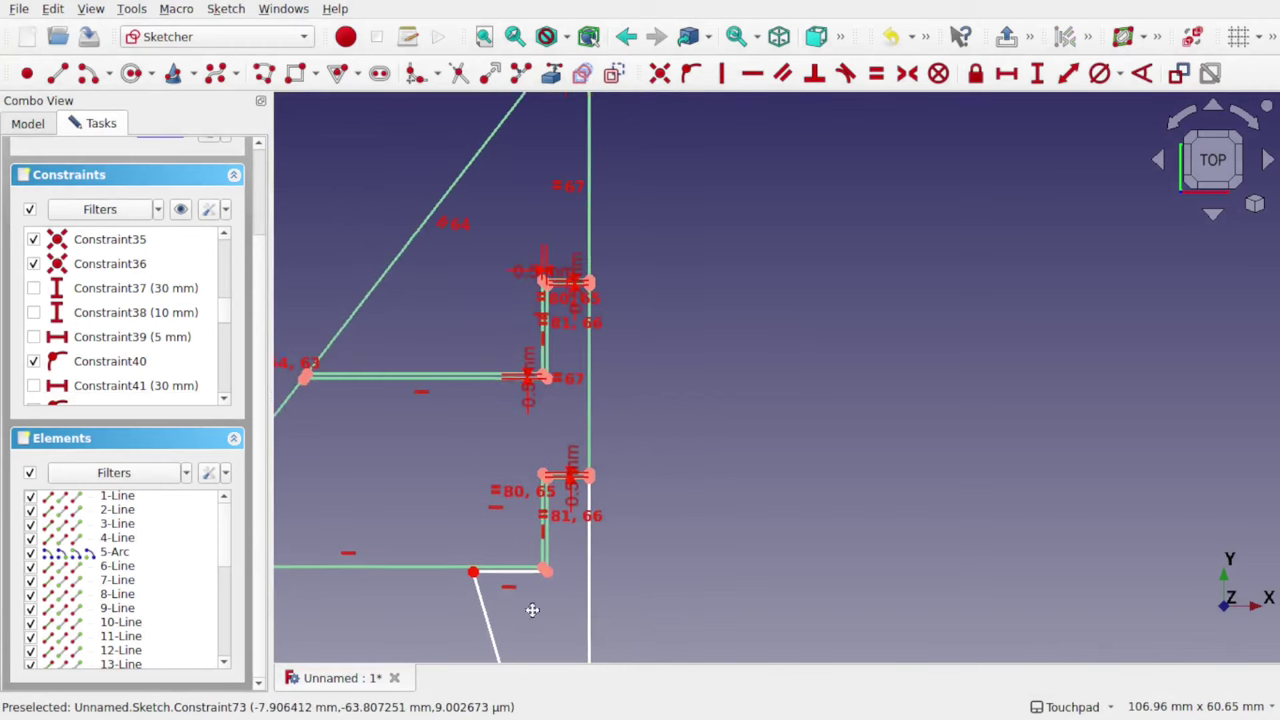
middle_drag(531, 606, 591, 437)
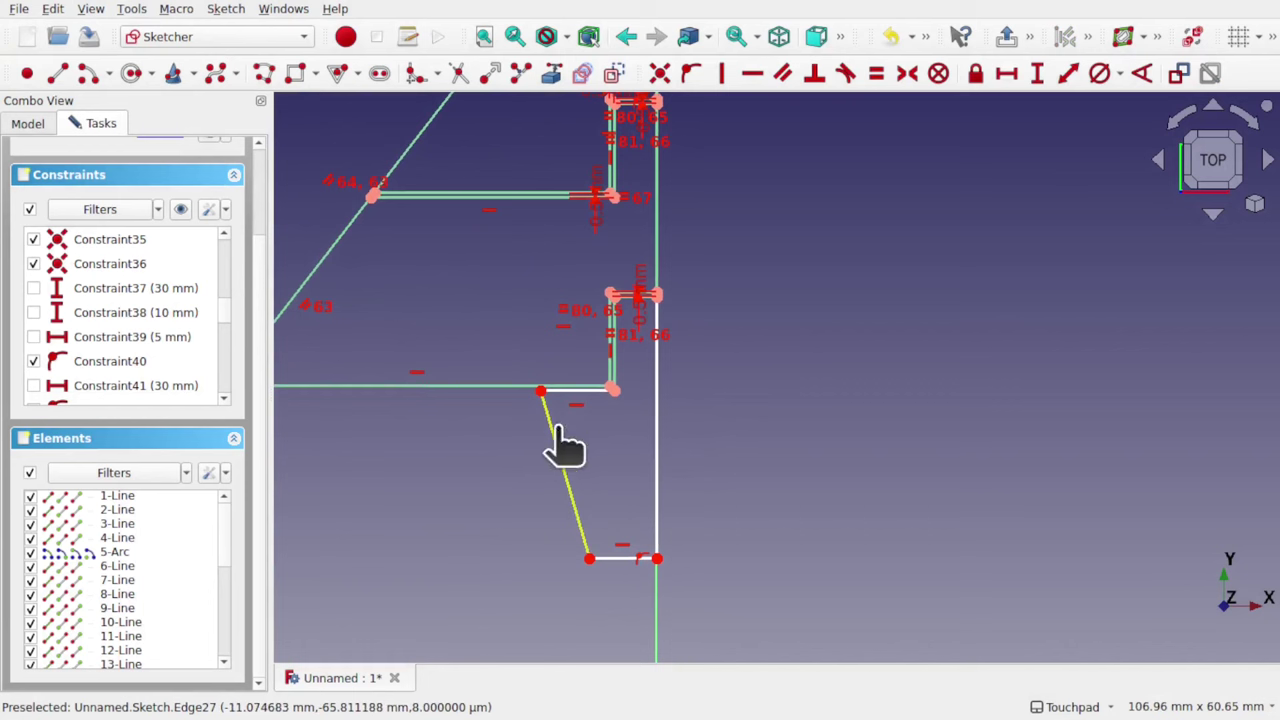
drag(557, 430, 548, 422)
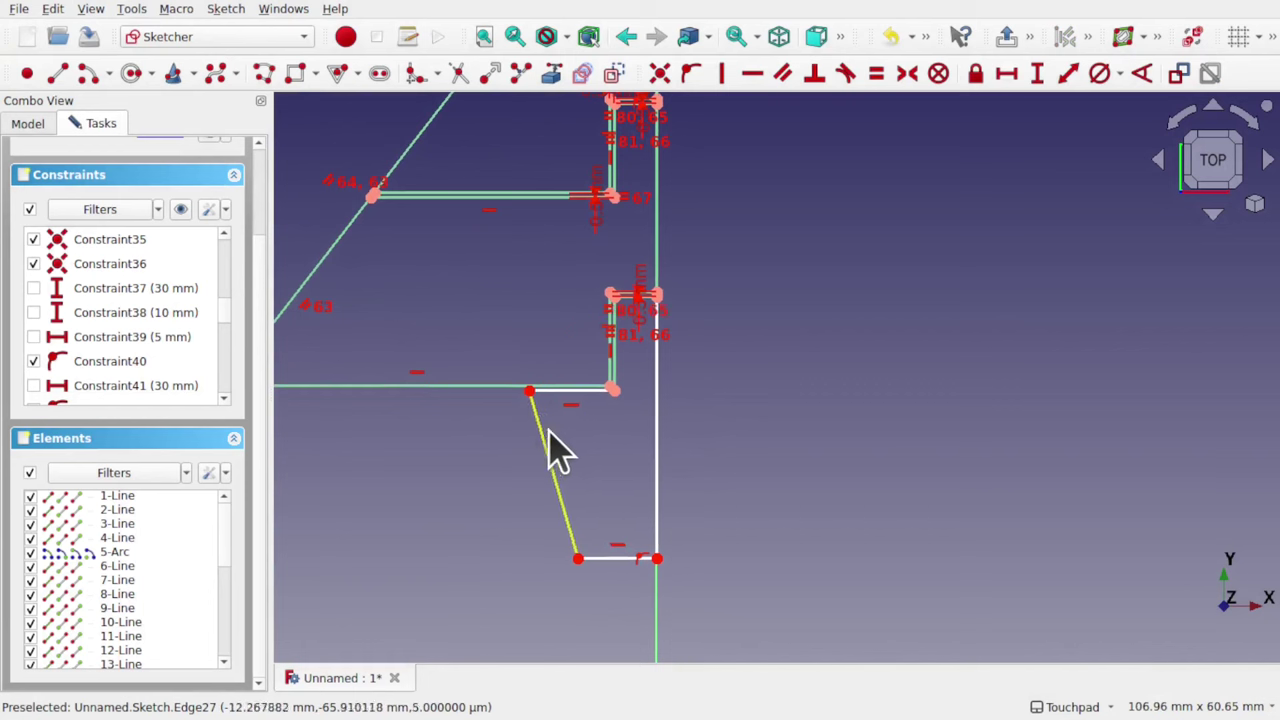
click(589, 396)
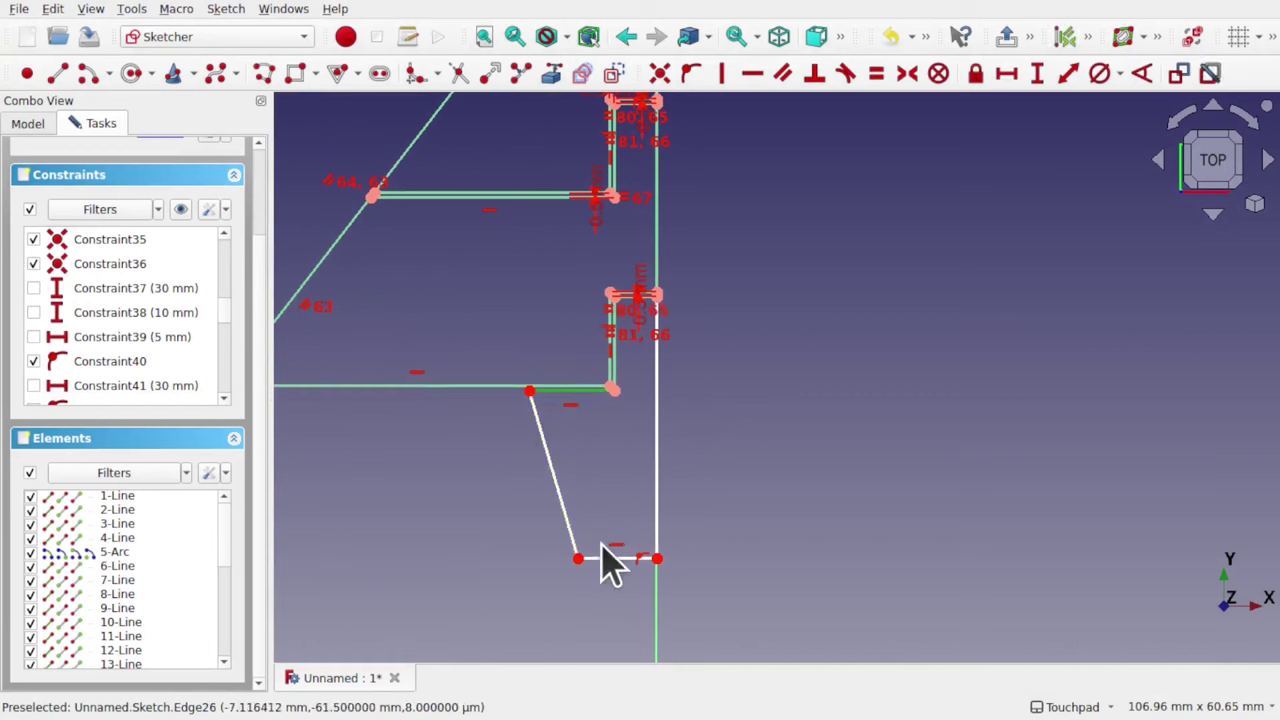
click(876, 73)
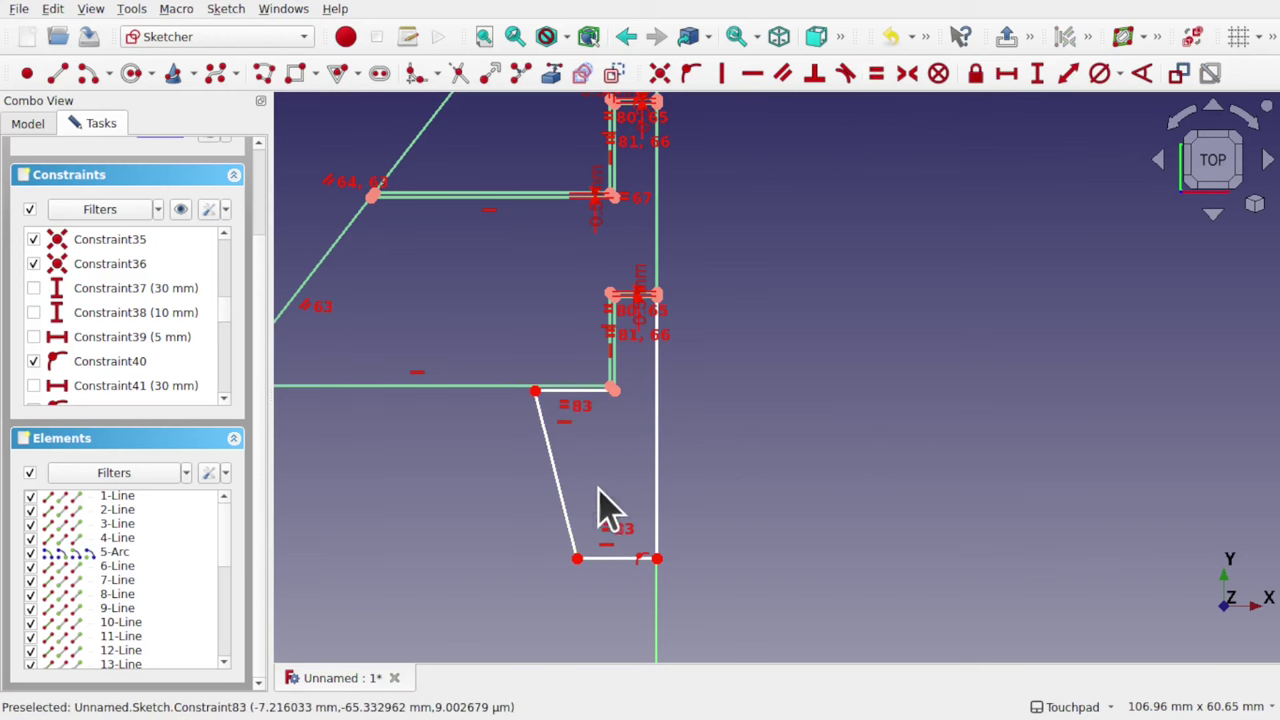
mouse_move(562, 491)
mouse_down()
mouse_move(556, 450)
mouse_move(543, 480)
mouse_up()
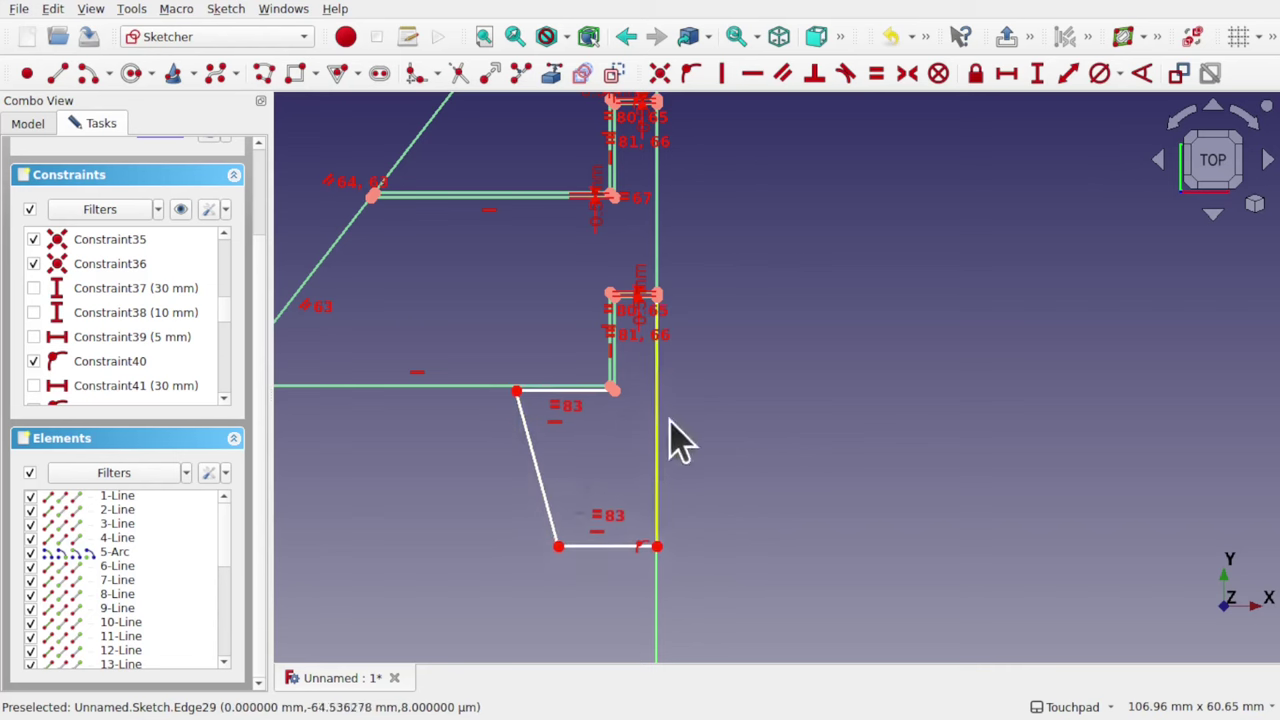
- Set the trunk's vertical axis edge to 25 mm and place the dimension clear of the profile
mouse_move(677, 434)
middle_down()
mouse_move(700, 522)
mouse_move(780, 478)
middle_up()
click(759, 474)
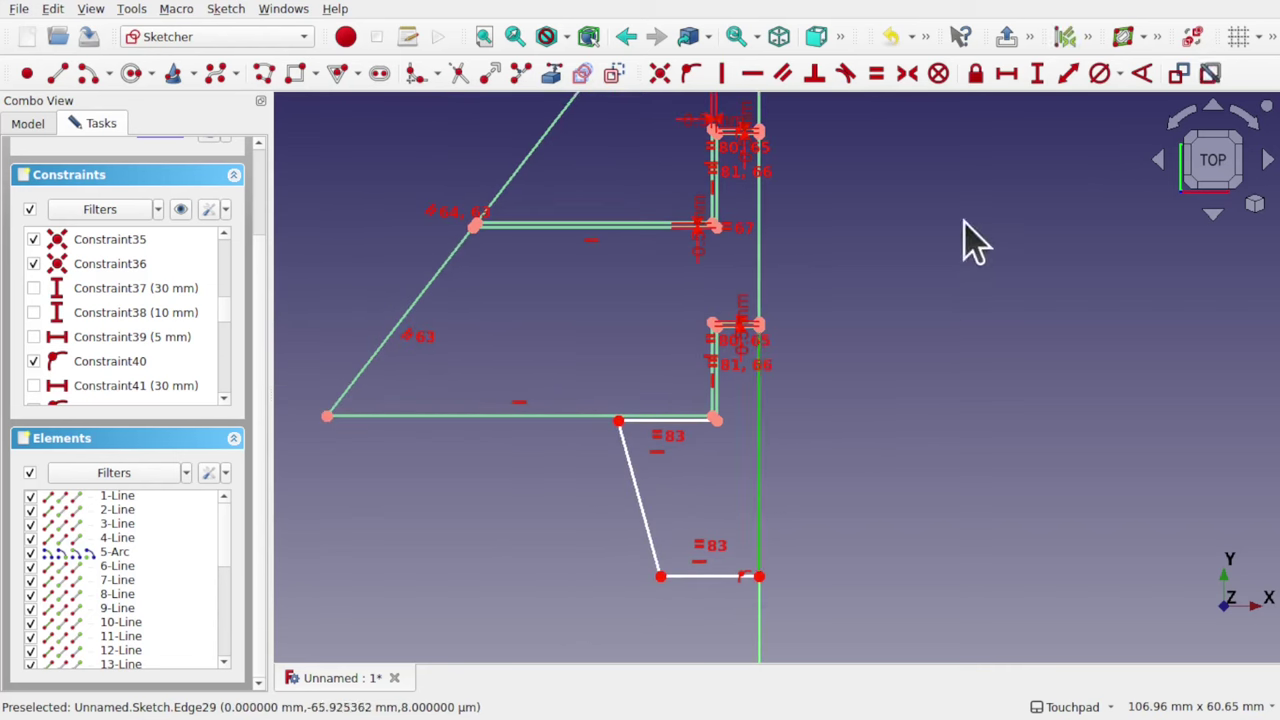
click(1037, 73)
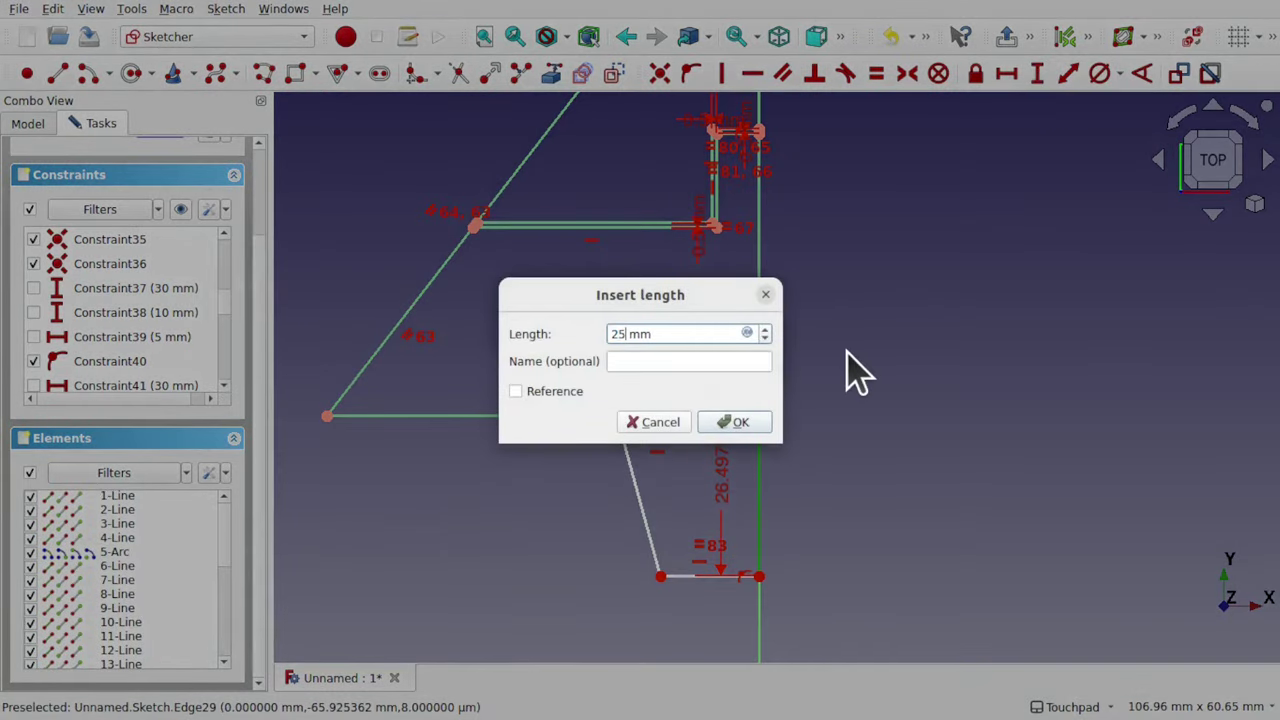
key(Return)
mouse_move(641, 500)
mouse_down()
mouse_move(600, 491)
mouse_move(645, 494)
mouse_up()
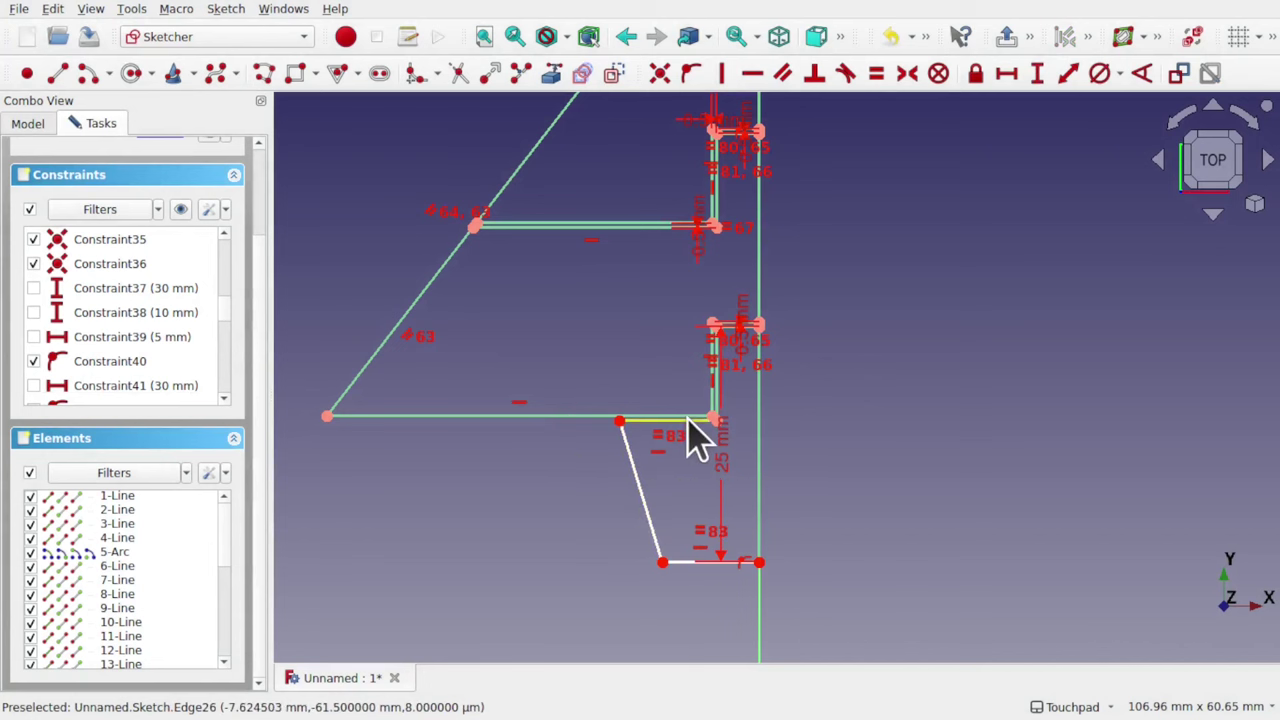
drag(718, 442, 826, 455)
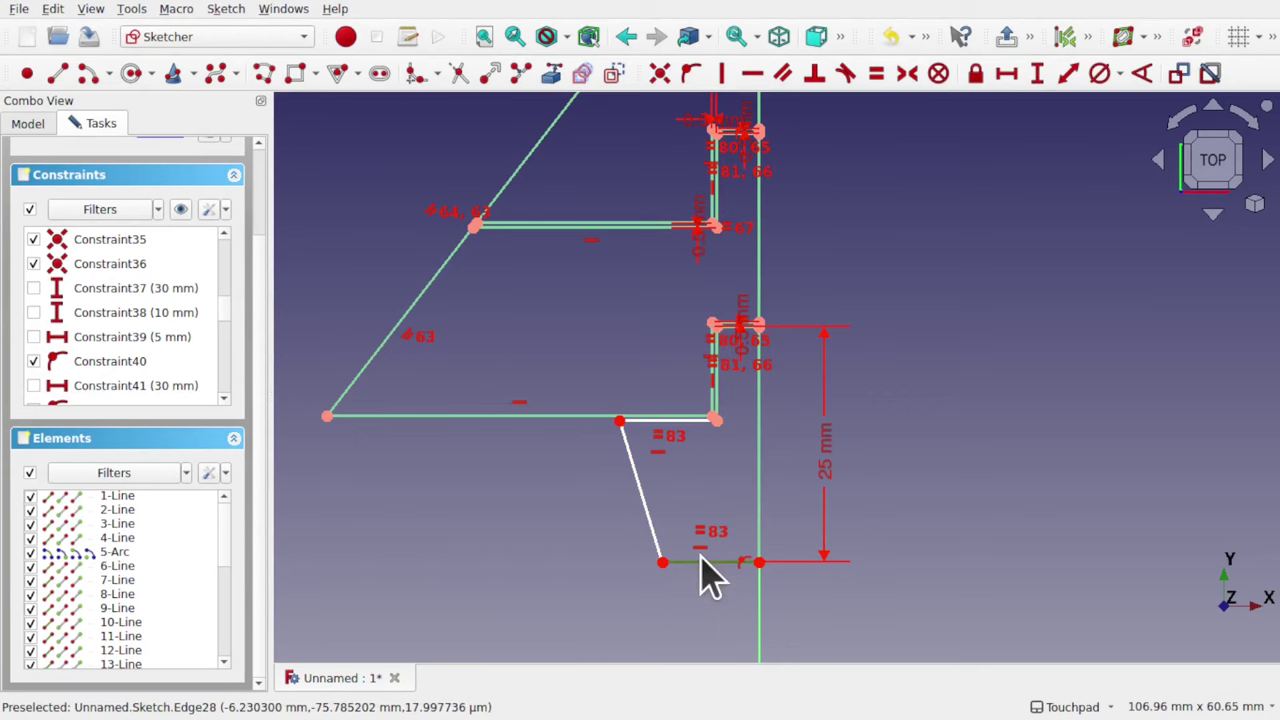
- Set the trunk's base edge to 10 mm and finish editing the sketch
click(1008, 78)
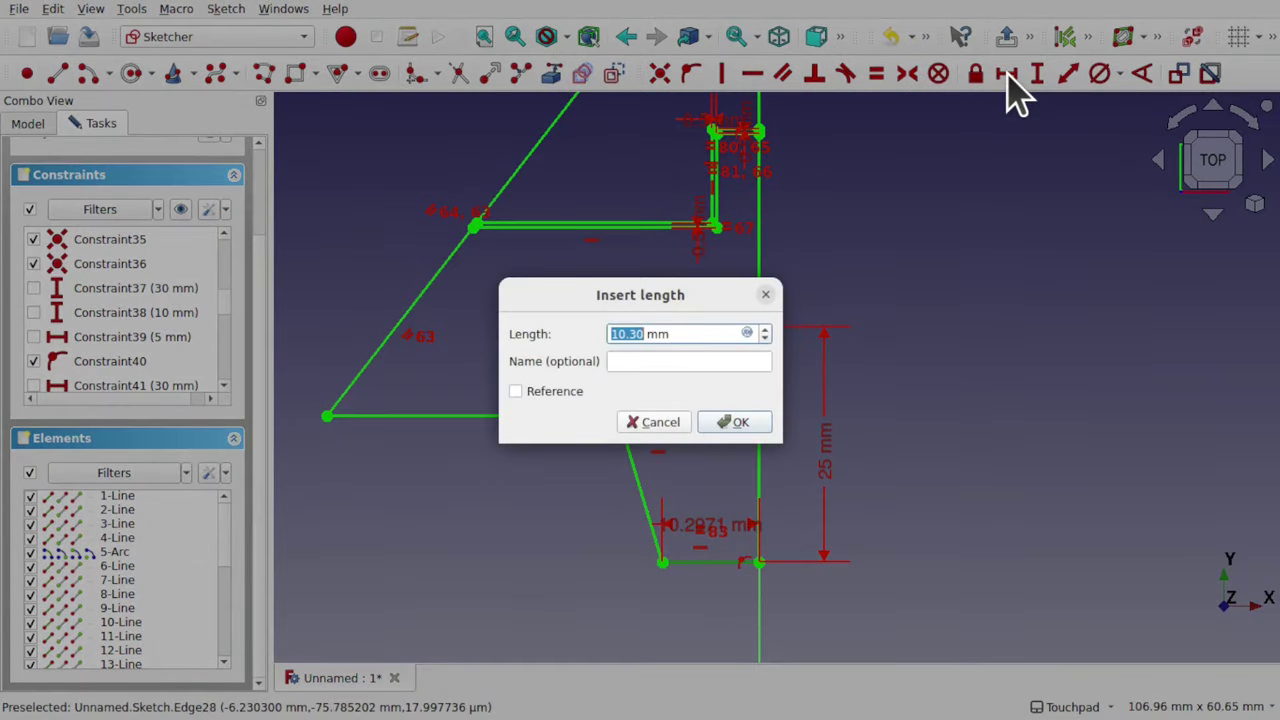
text(10)
key(Return)
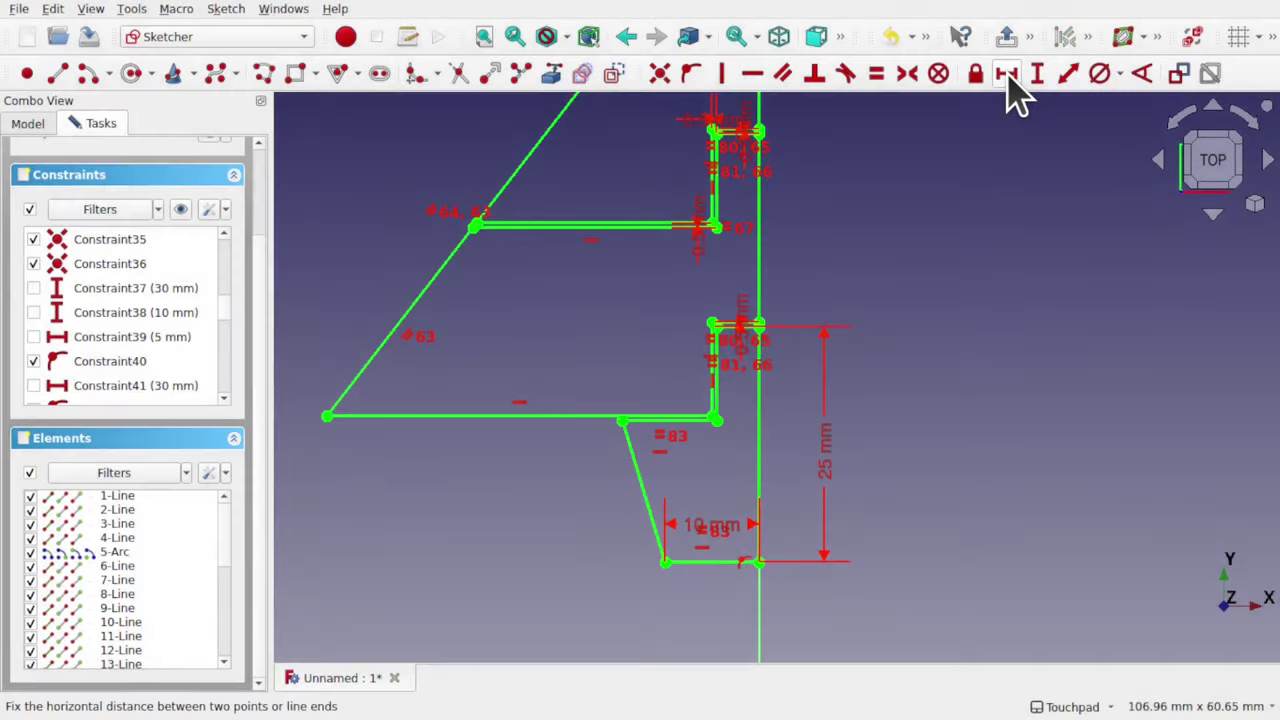
scroll(771, 366, down, 4)
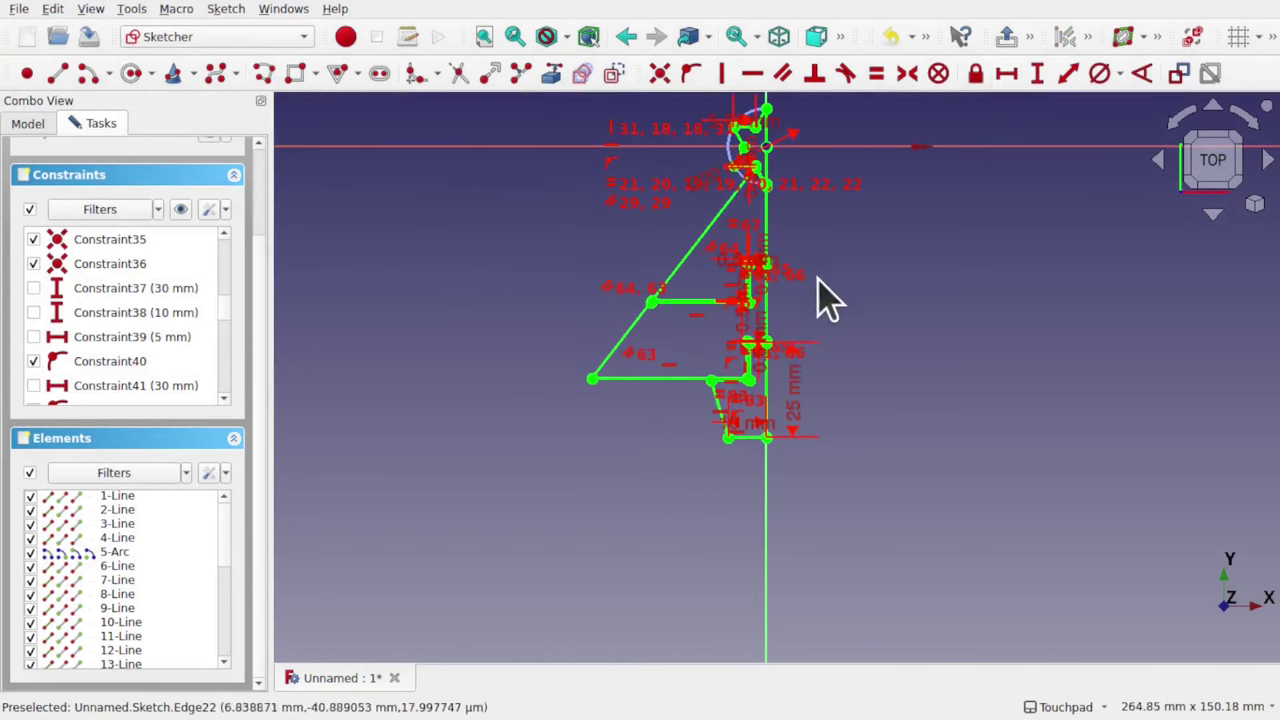
middle_drag(818, 297, 783, 373)
scroll(780, 353, up, 3)
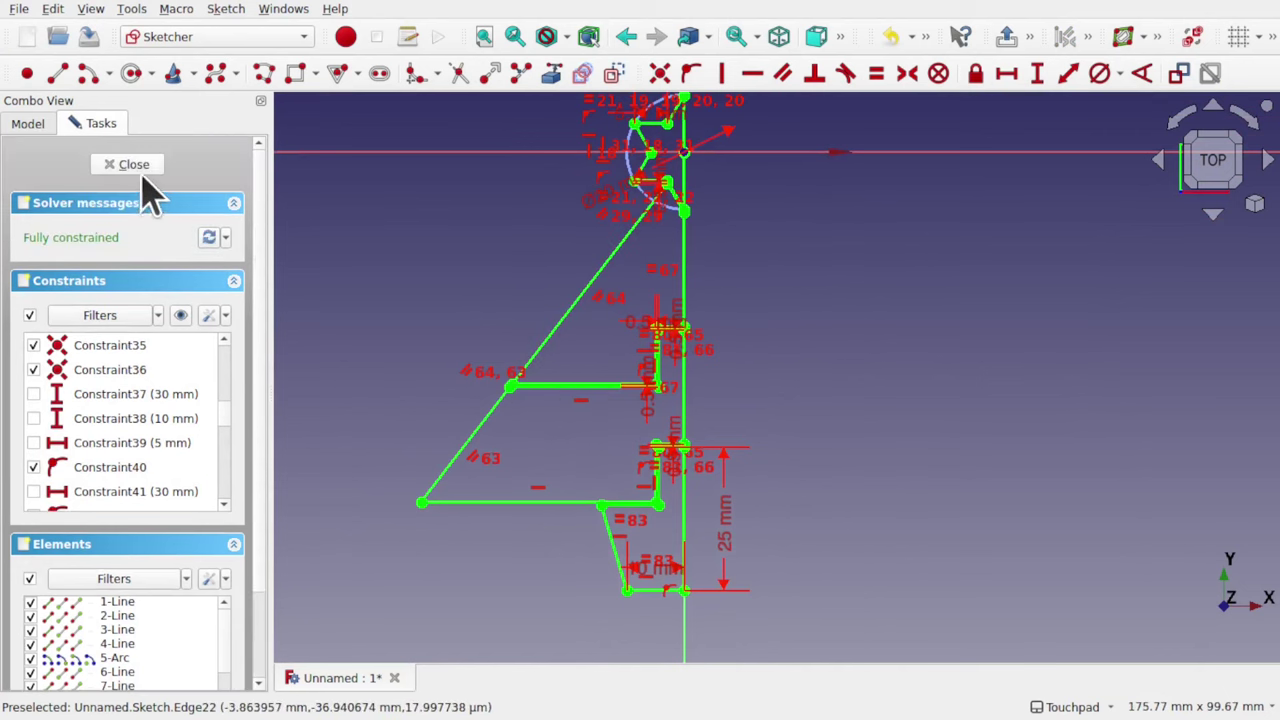
click(138, 168)
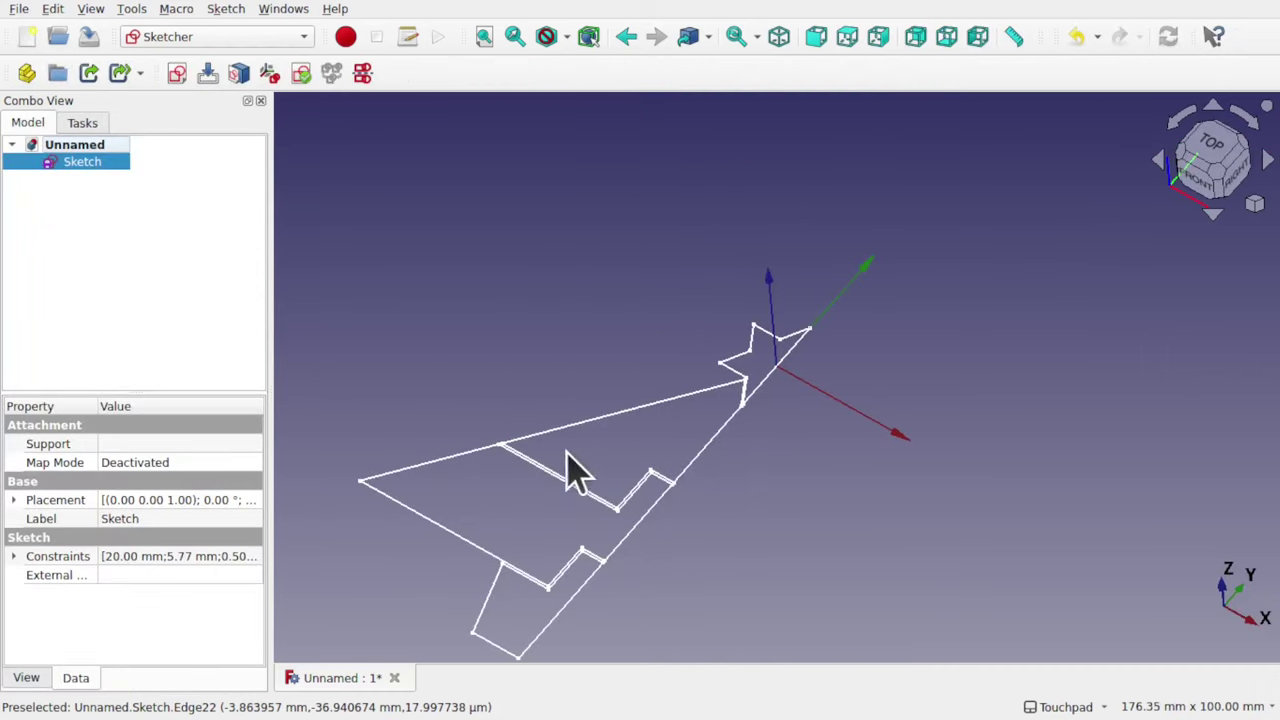
- Switch to the Part workbench and extrude the master sketch 10 mm along its normal as a solid
mouse_move(575, 470)
middle_down()
mouse_move(660, 517)
mouse_move(634, 543)
mouse_move(648, 570)
mouse_move(651, 457)
mouse_move(540, 349)
mouse_move(668, 465)
middle_up()
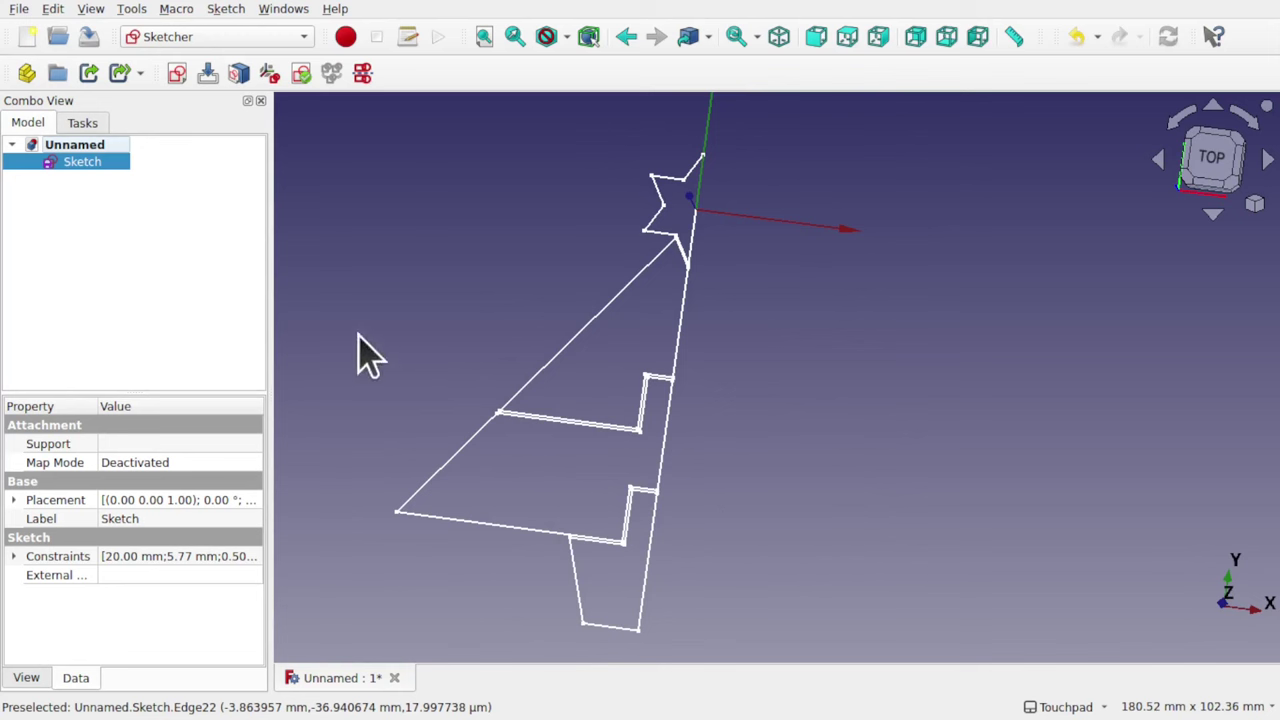
mouse_move(466, 370)
middle_down()
mouse_move(556, 423)
mouse_move(757, 391)
mouse_move(543, 377)
mouse_move(713, 335)
mouse_move(591, 300)
mouse_move(583, 283)
mouse_move(697, 420)
mouse_move(680, 400)
middle_up()
click(177, 37)
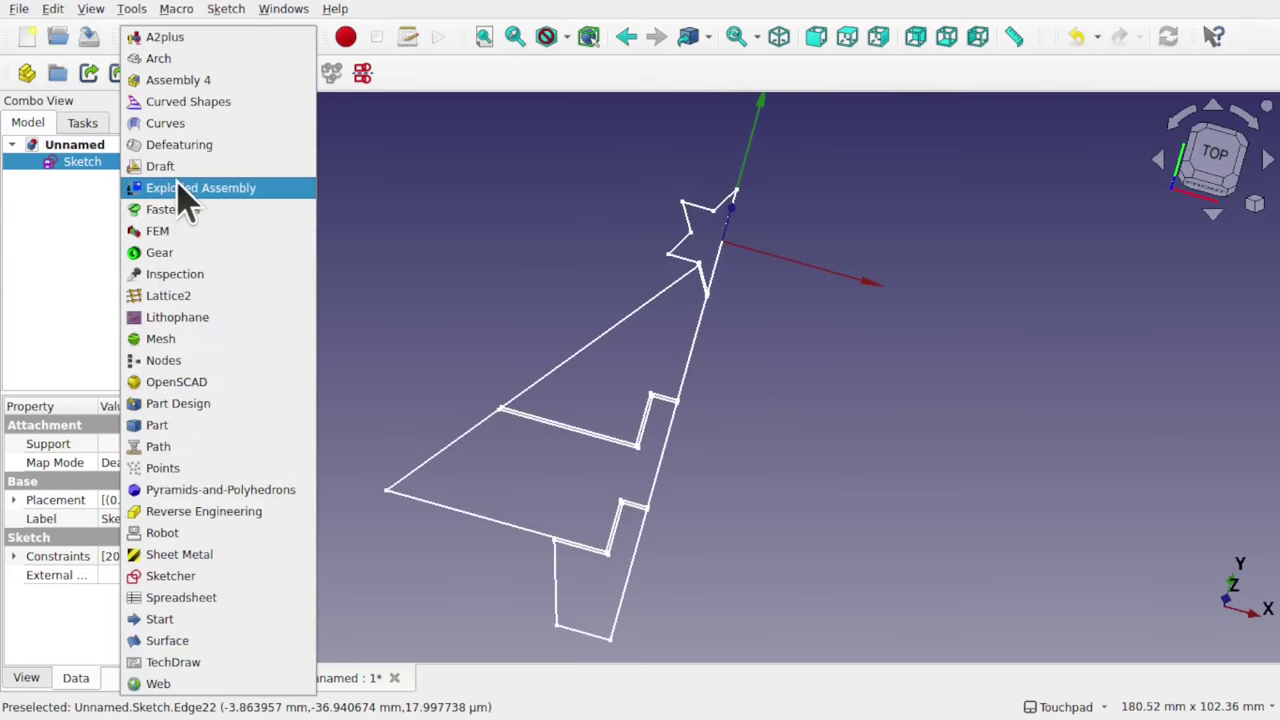
click(203, 425)
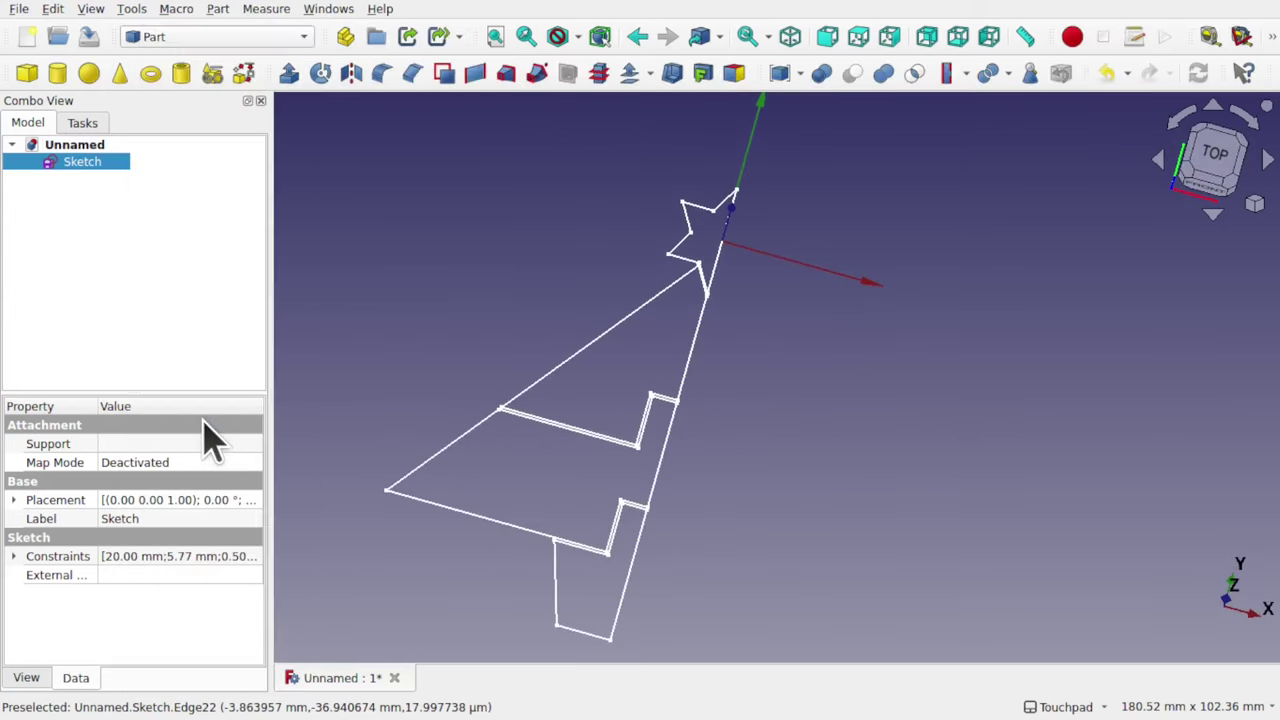
click(287, 80)
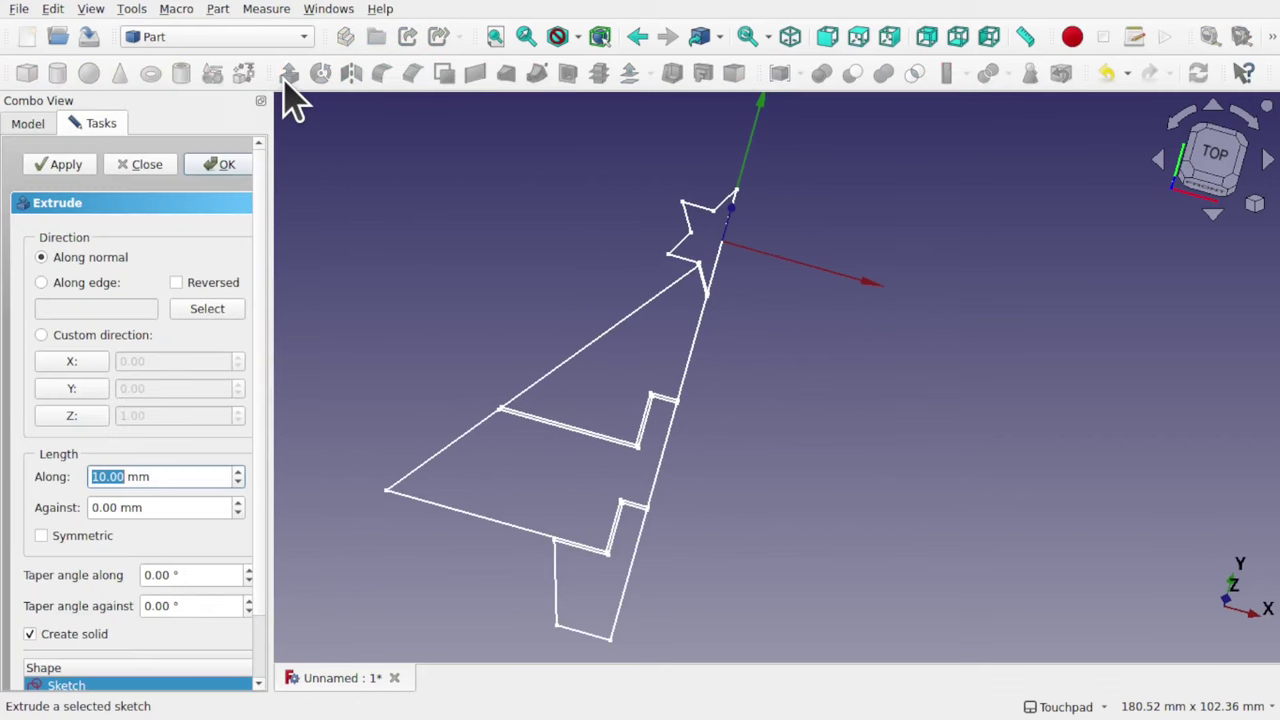
click(218, 166)
alt+drag(677, 371, 691, 332)
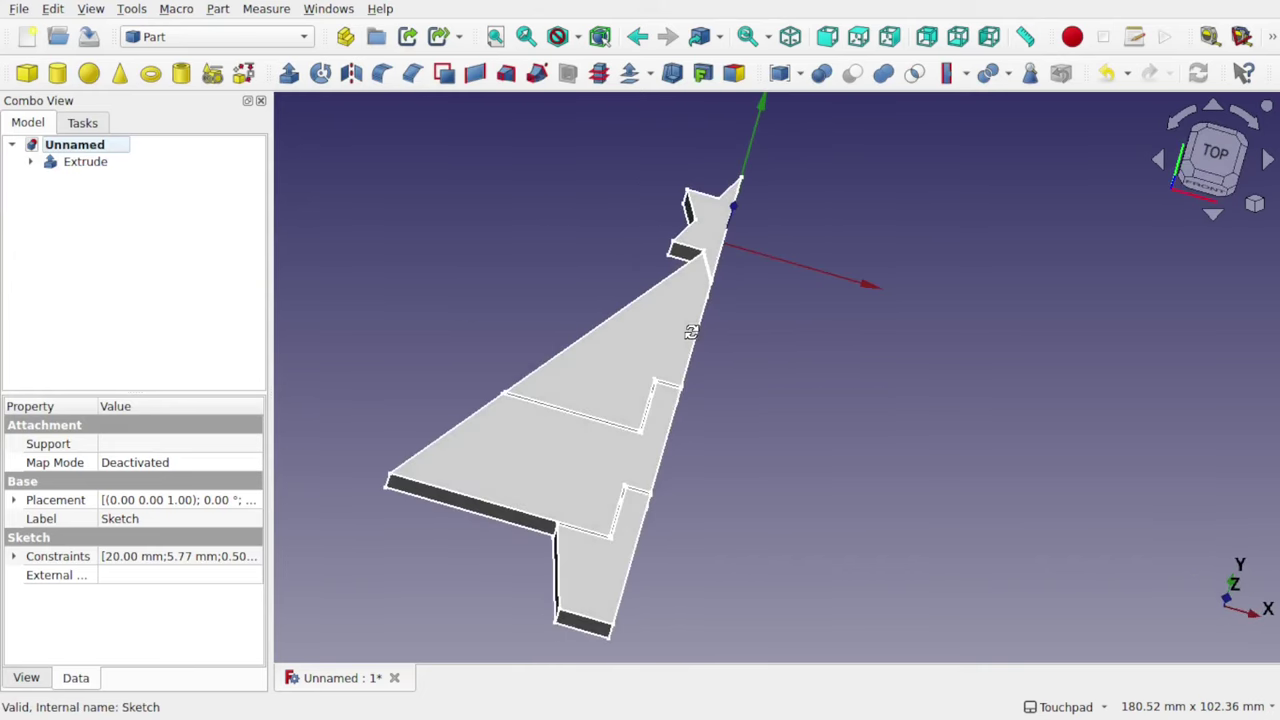
- Run a geometry check on the extrusion and examine its shape type and solid count in the shape content
click(80, 163)
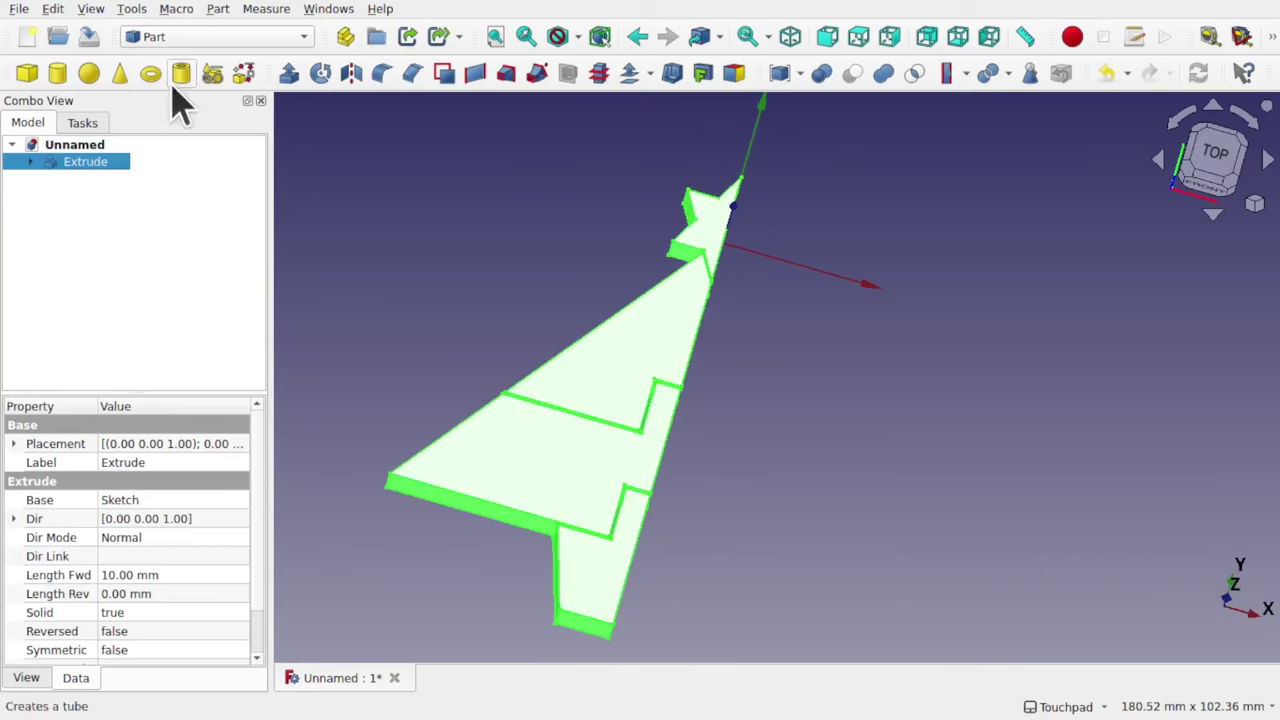
click(217, 9)
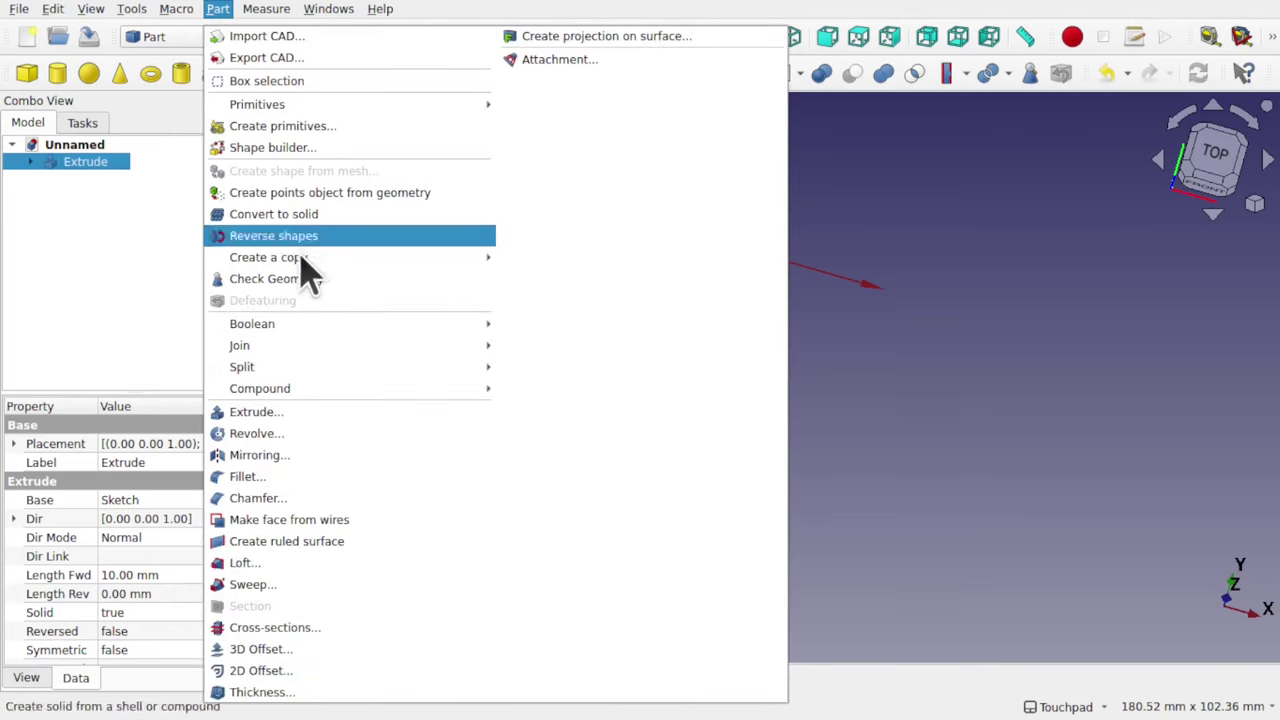
click(290, 279)
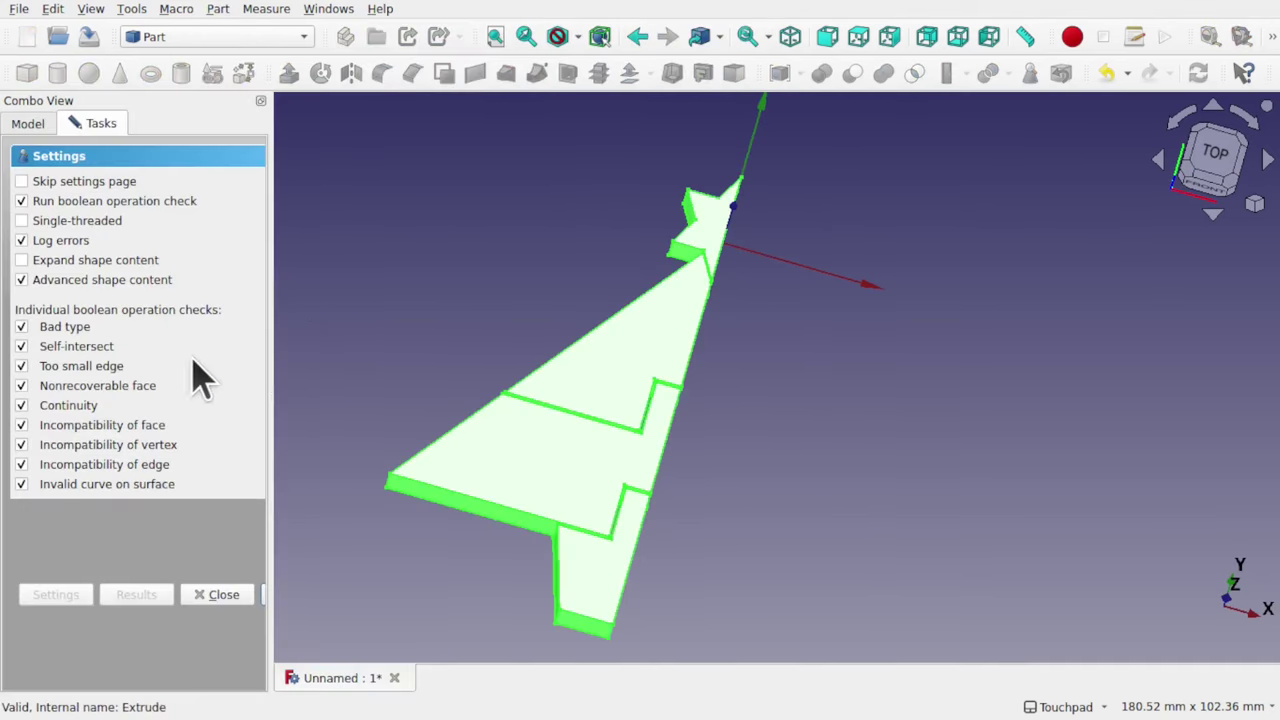
drag(271, 521, 347, 532)
click(290, 596)
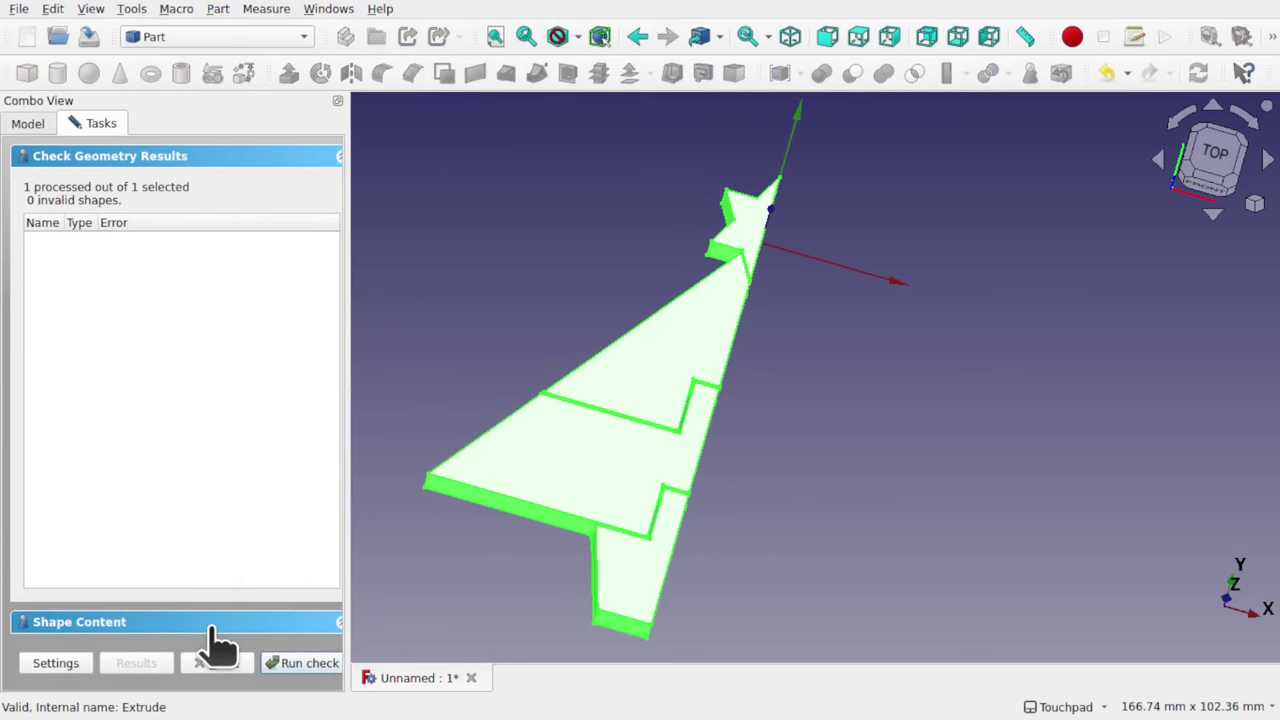
click(82, 624)
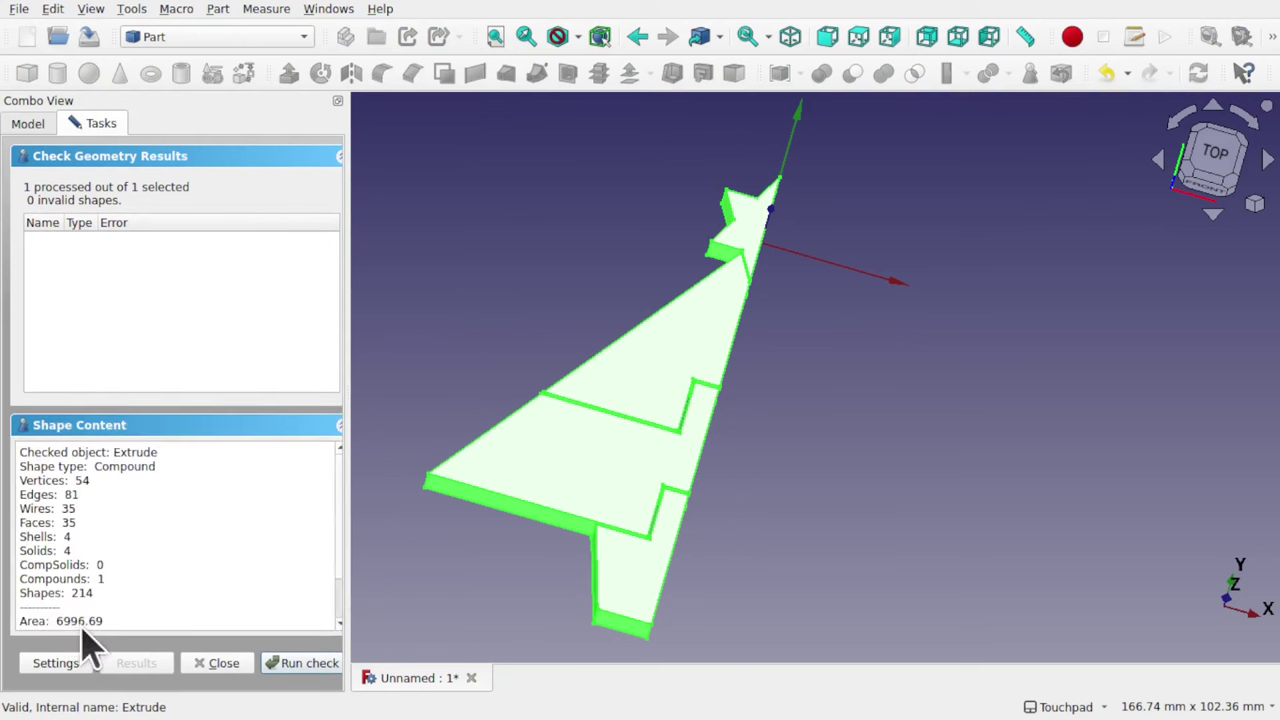
drag(102, 466, 157, 467)
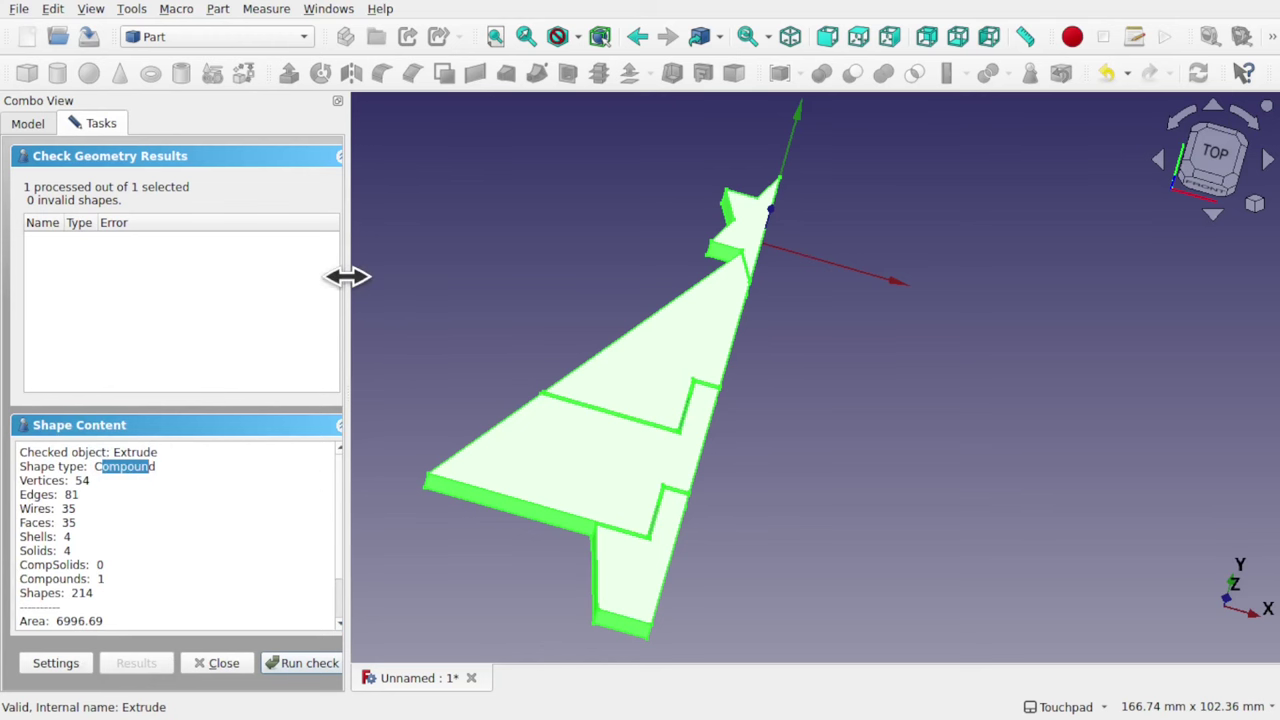
drag(347, 279, 396, 282)
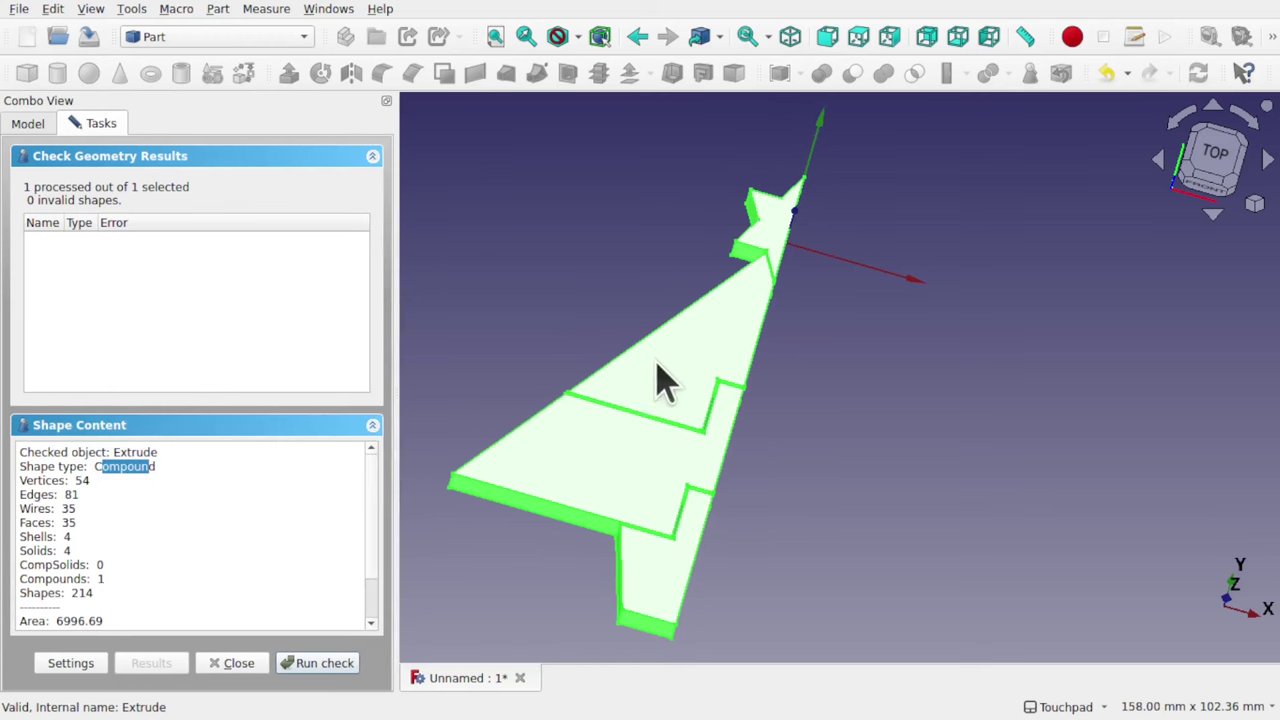
- Delete the extrusion and make the master sketch visible again
click(28, 124)
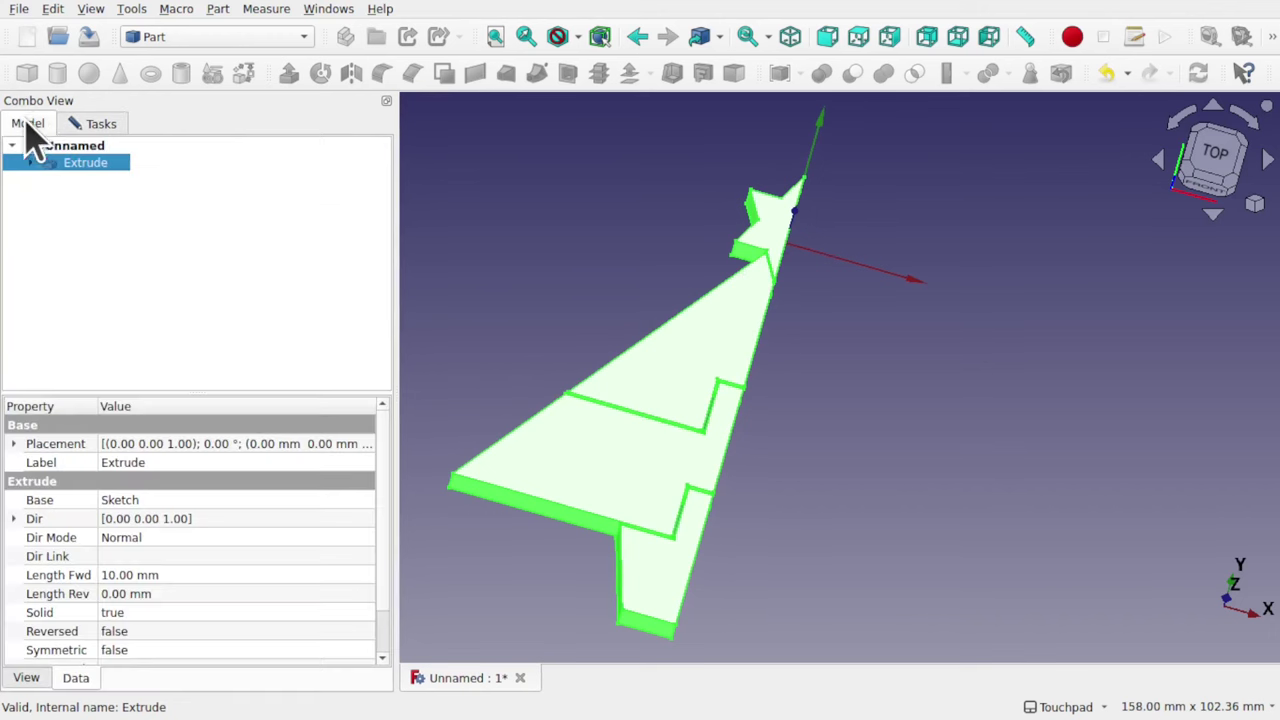
key(Delete)
click(82, 163)
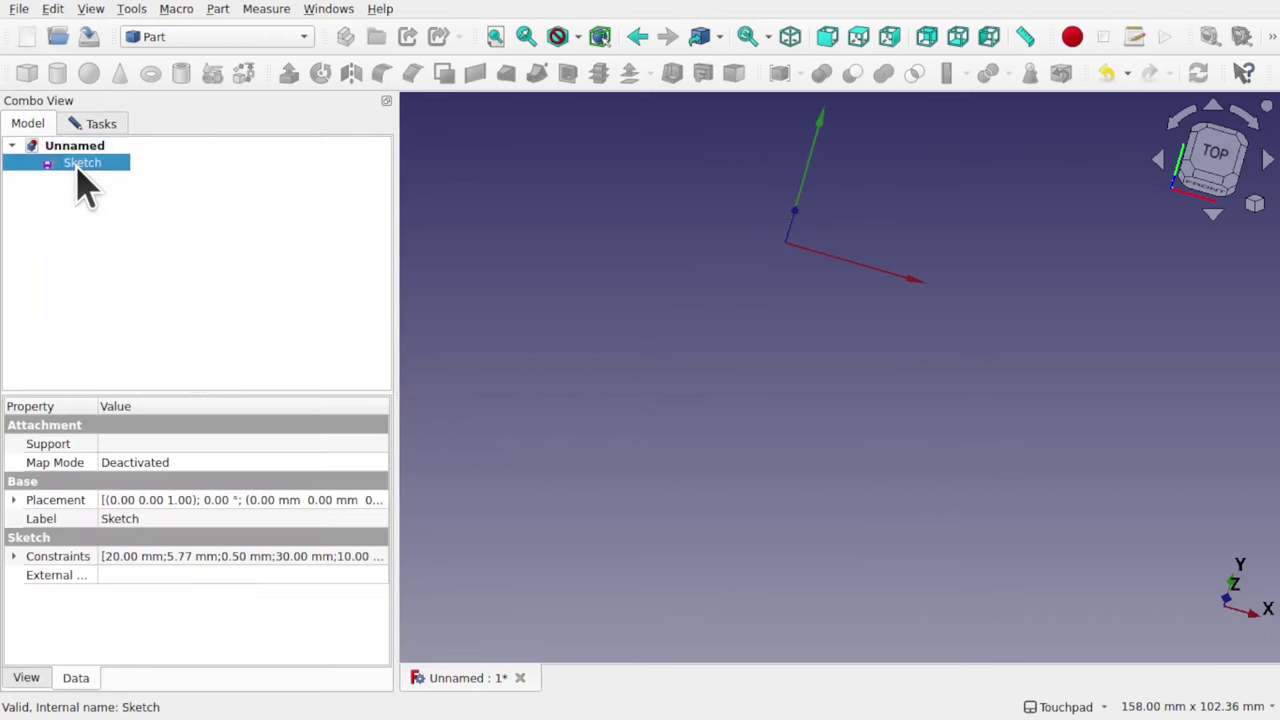
key(space)
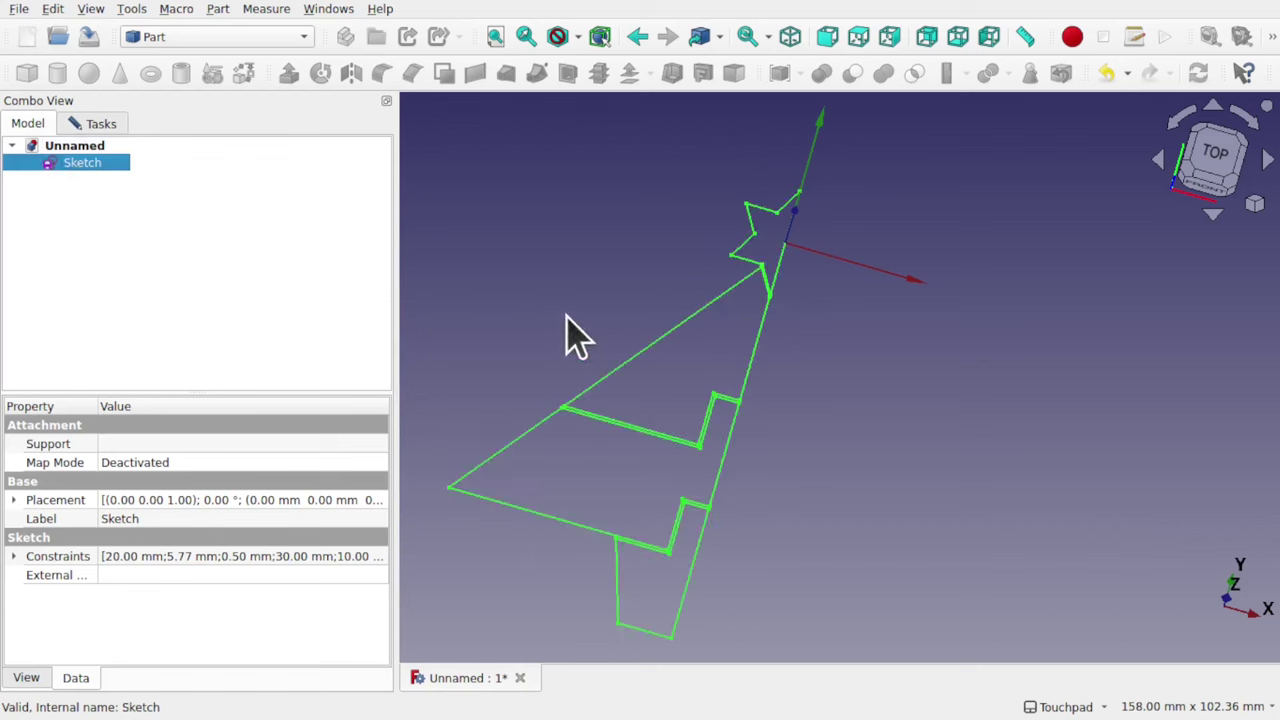
- Examine the gaps that separate the star, the two branch tiers and the trunk in the master sketch
click(617, 600)
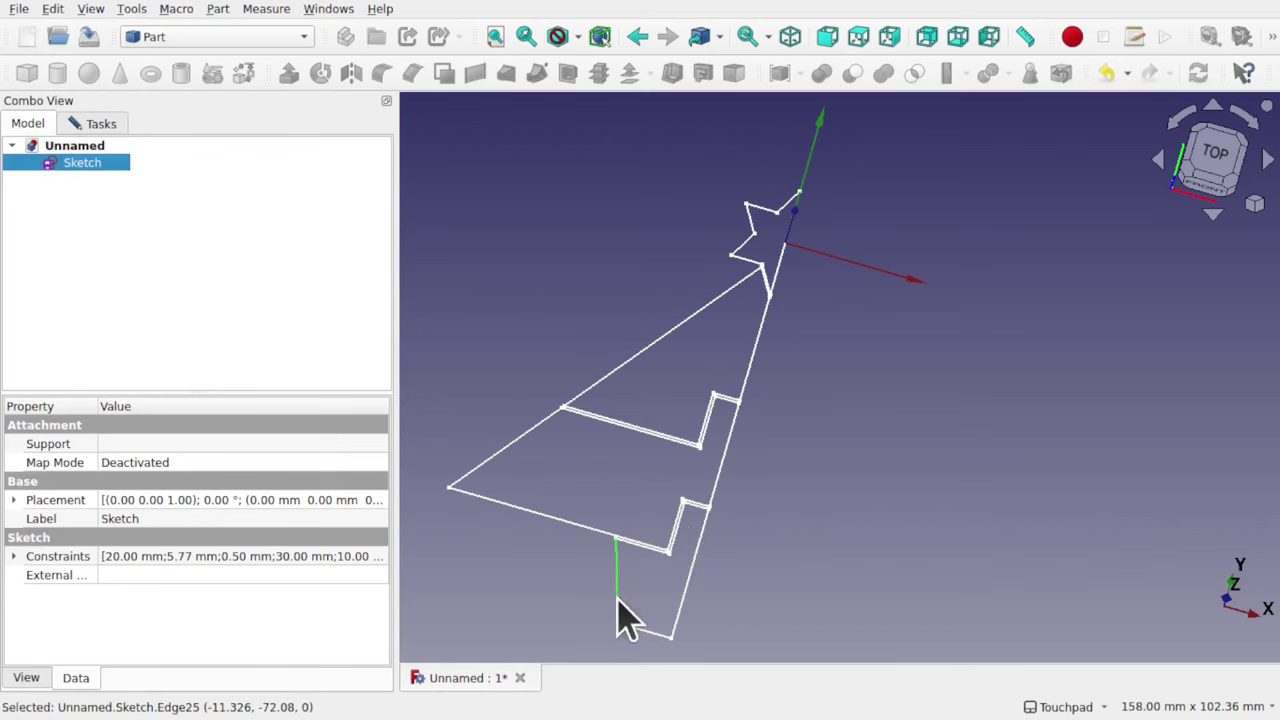
scroll(648, 540, up, 8)
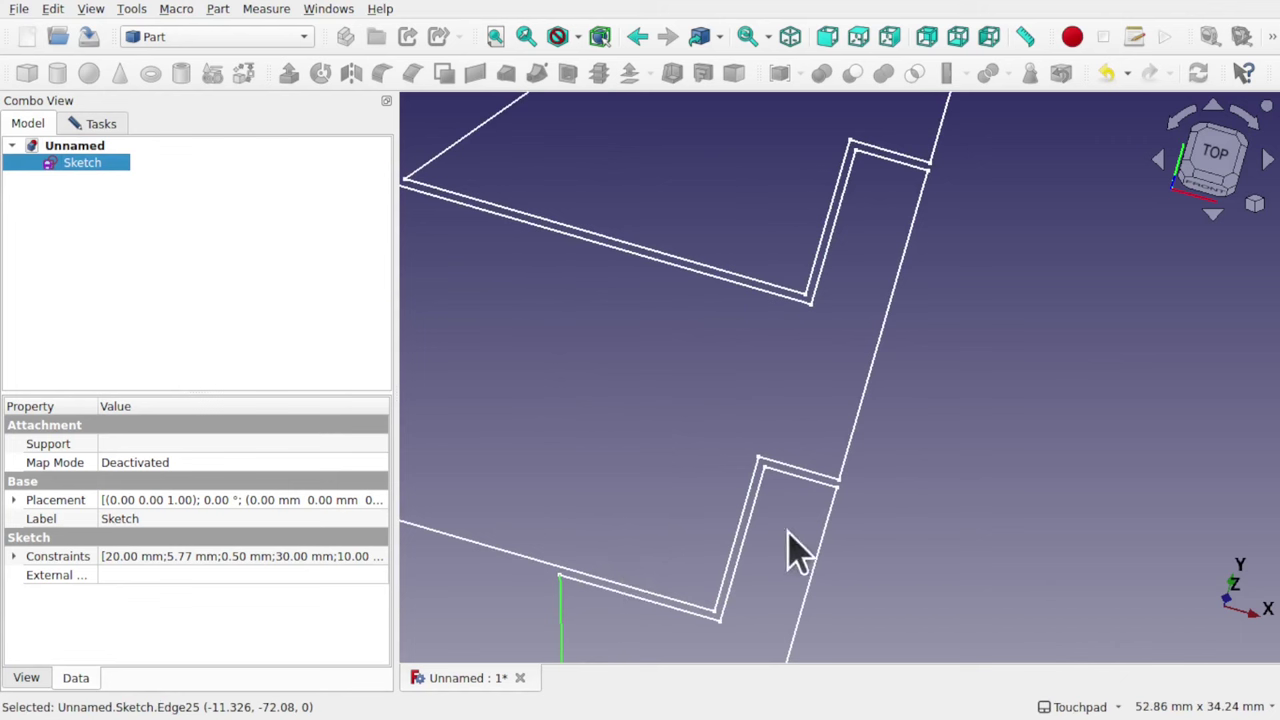
scroll(668, 575, down, 3)
scroll(662, 556, down, 5)
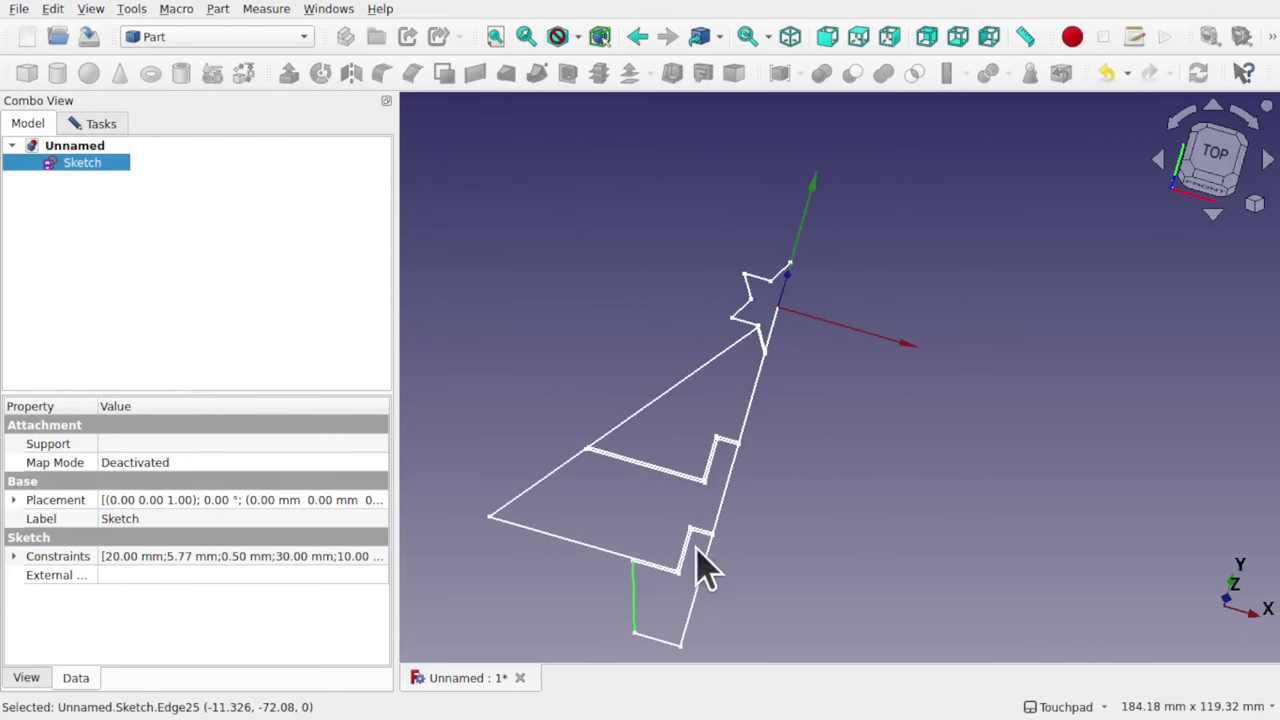
middle_drag(705, 570, 720, 471)
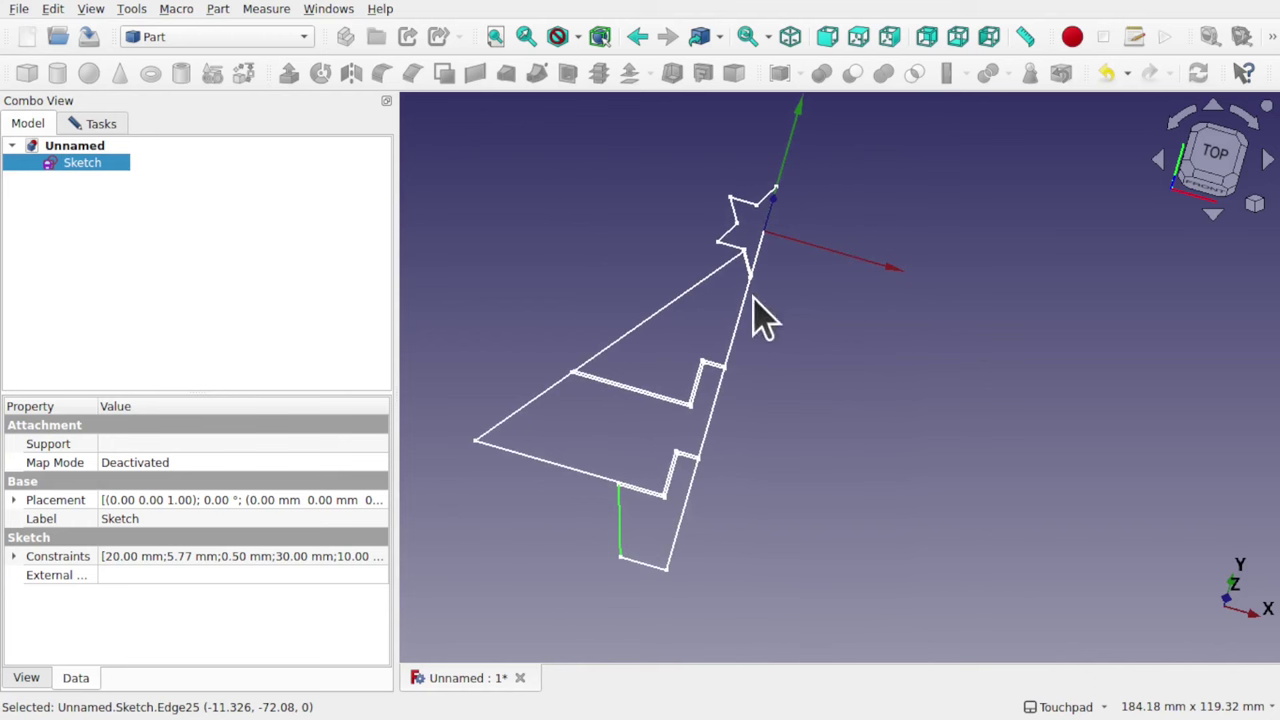
scroll(760, 310, up, 5)
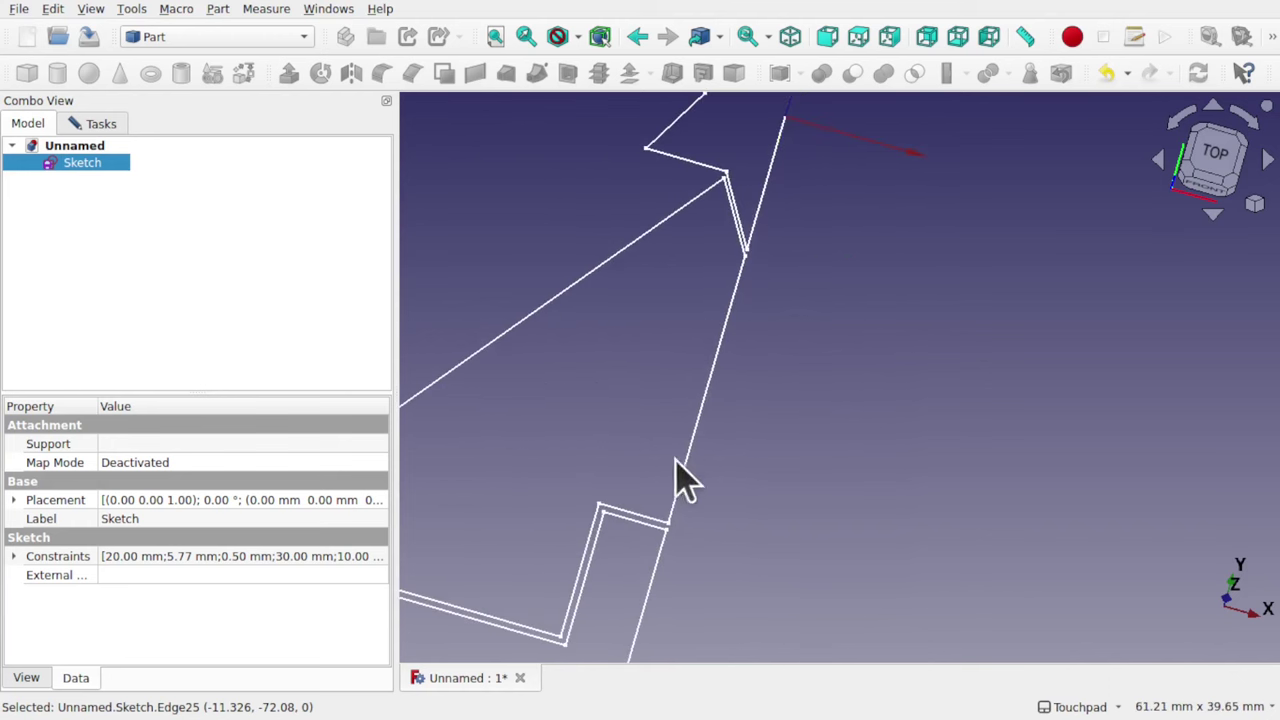
scroll(680, 398, down, 4)
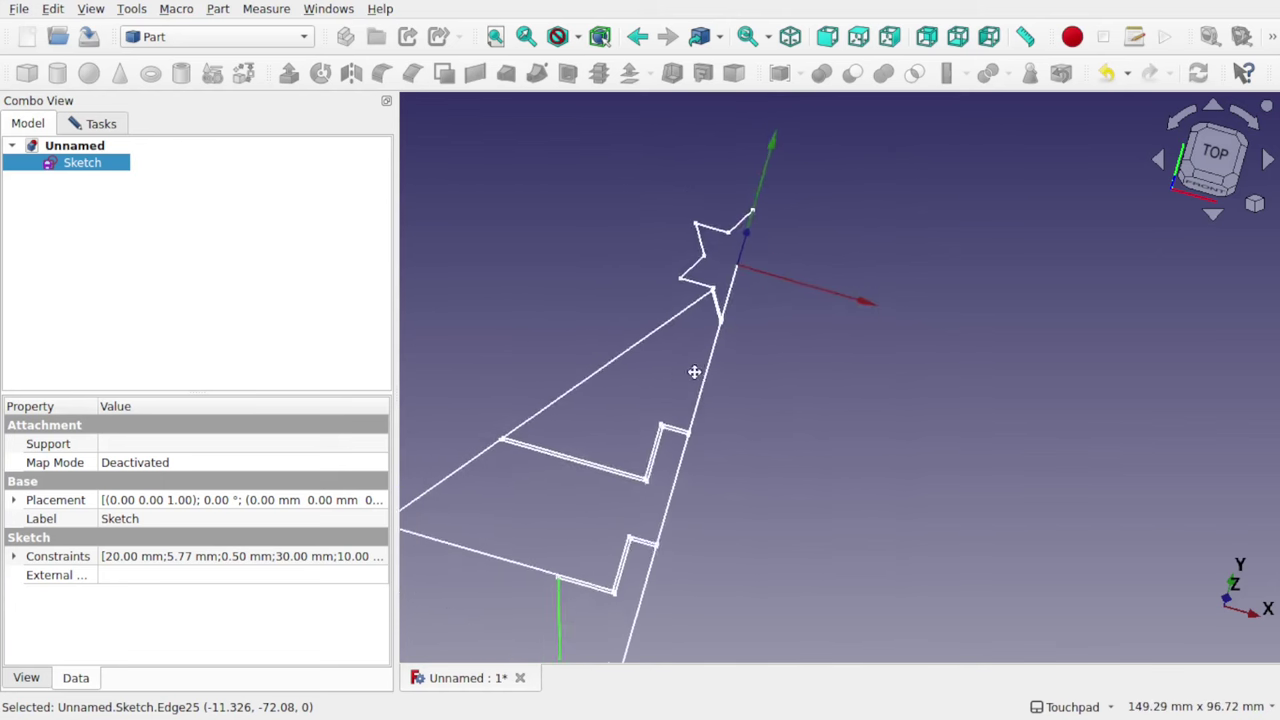
- Close the geometry check that is still open so the Part commands can be used again
drag(395, 305, 186, 290)
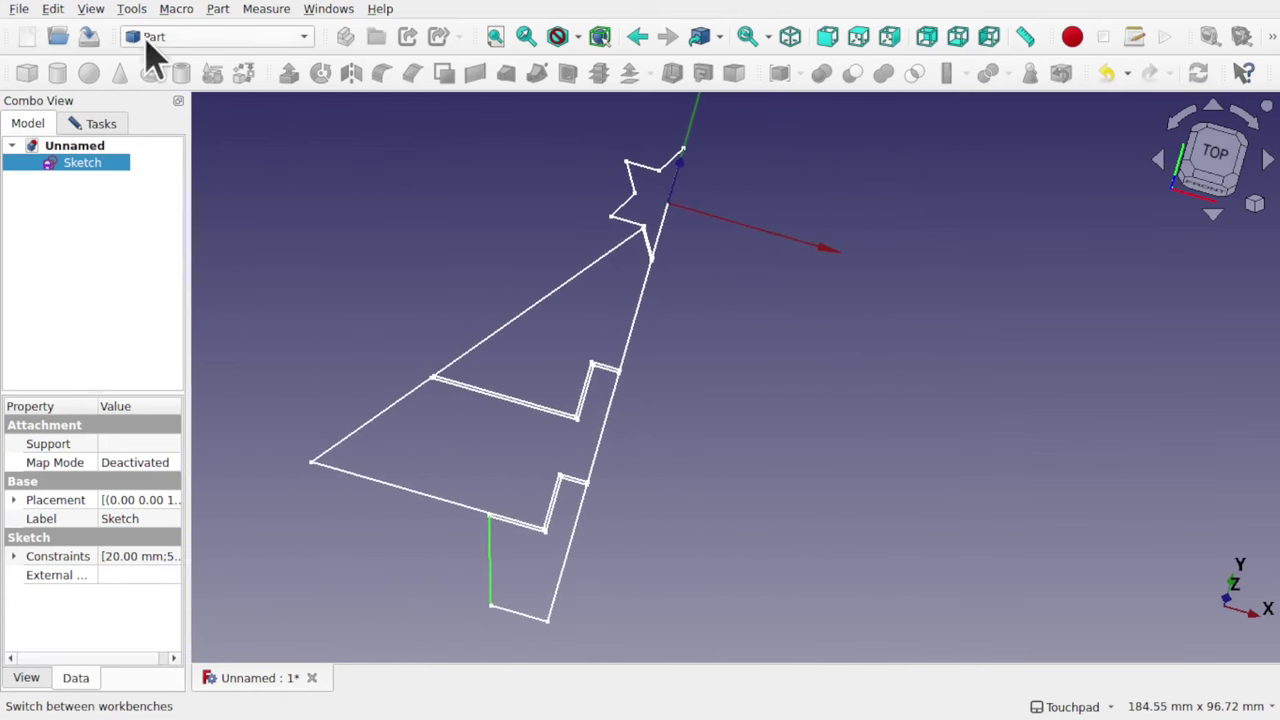
click(219, 10)
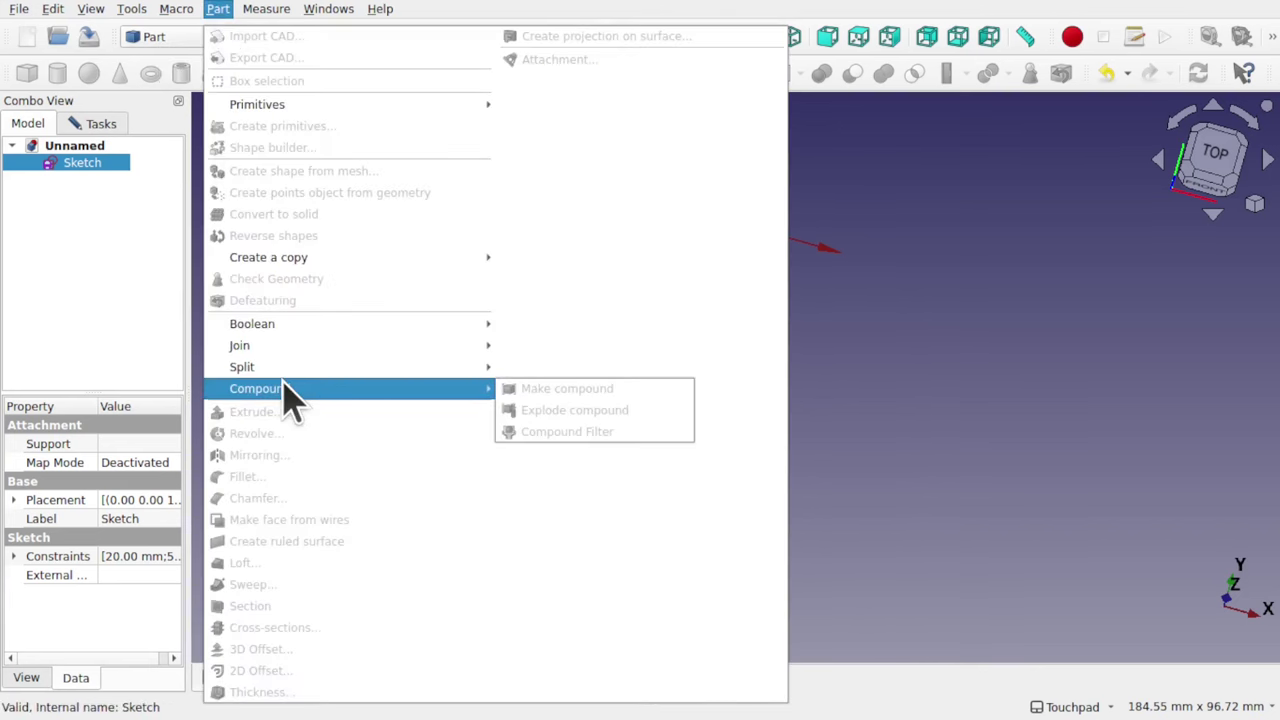
click(108, 140)
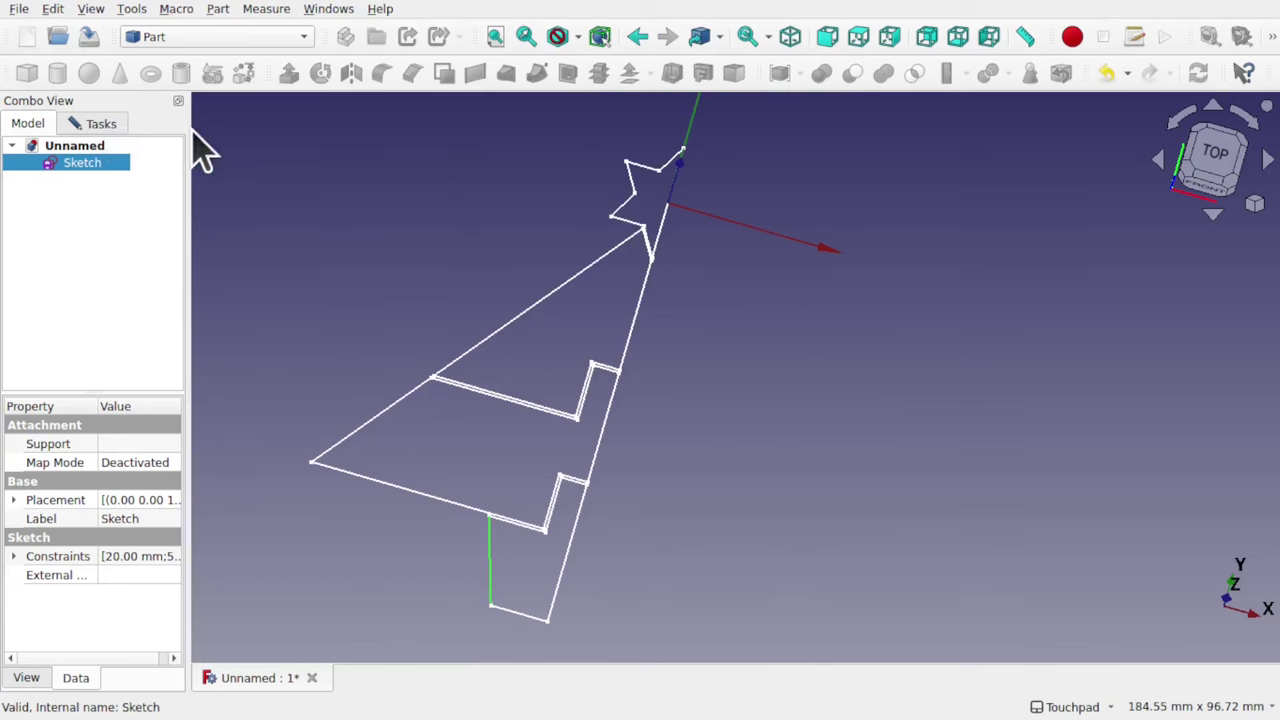
click(112, 125)
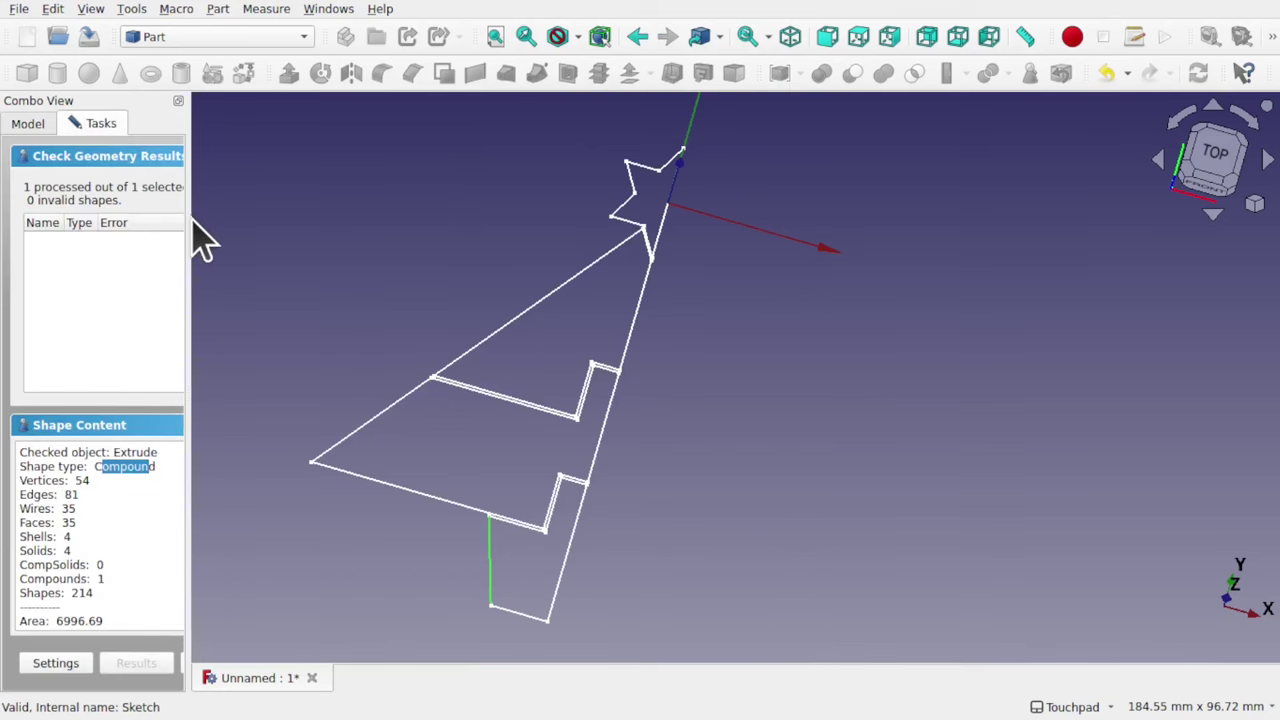
click(218, 12)
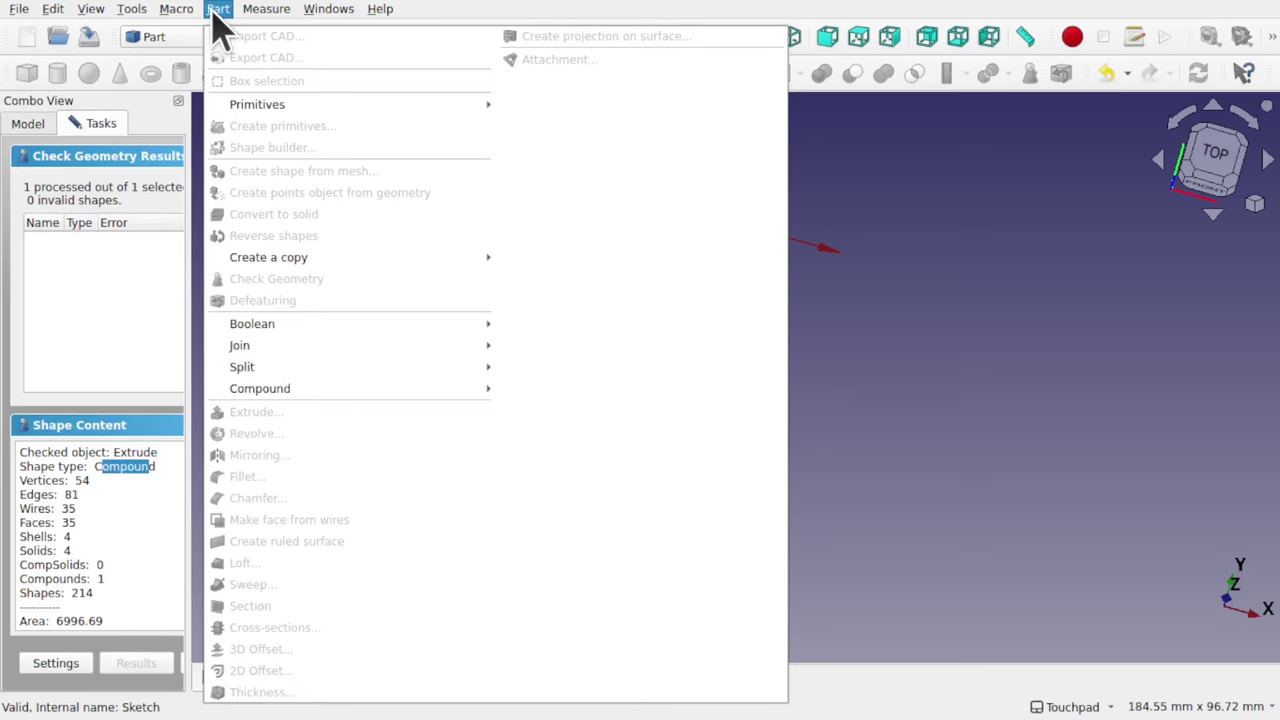
click(217, 12)
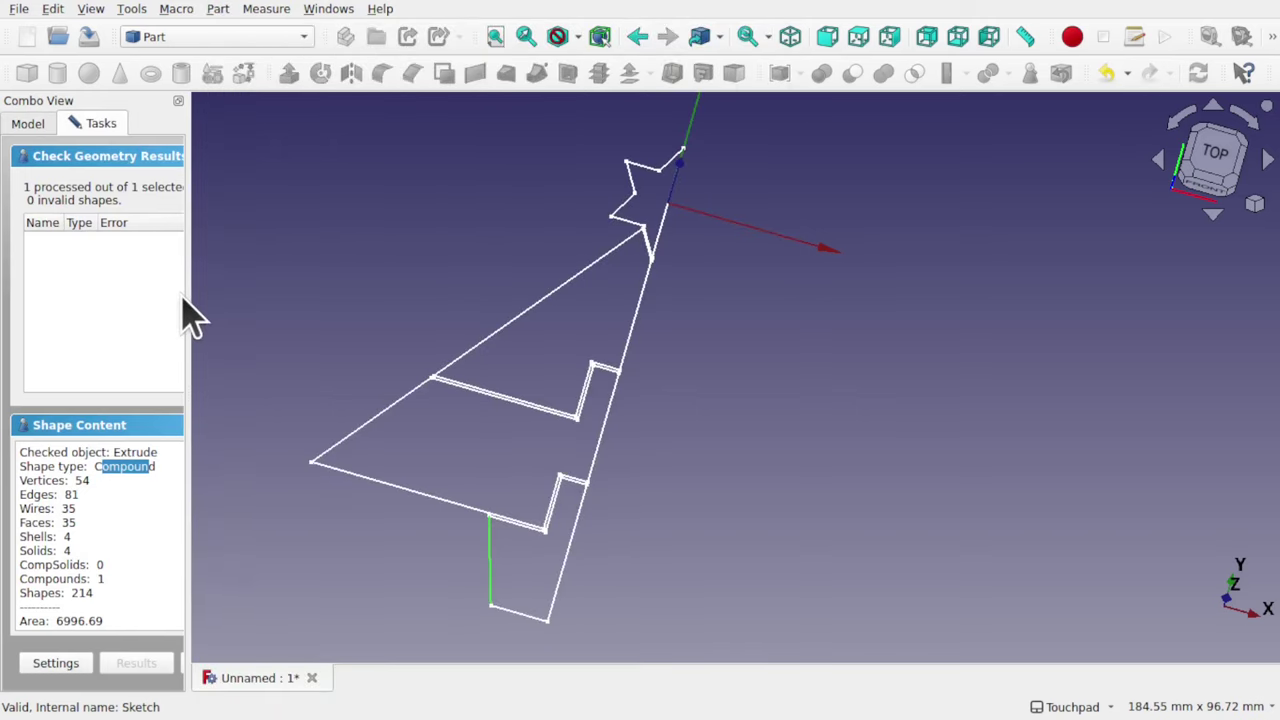
drag(186, 310, 310, 321)
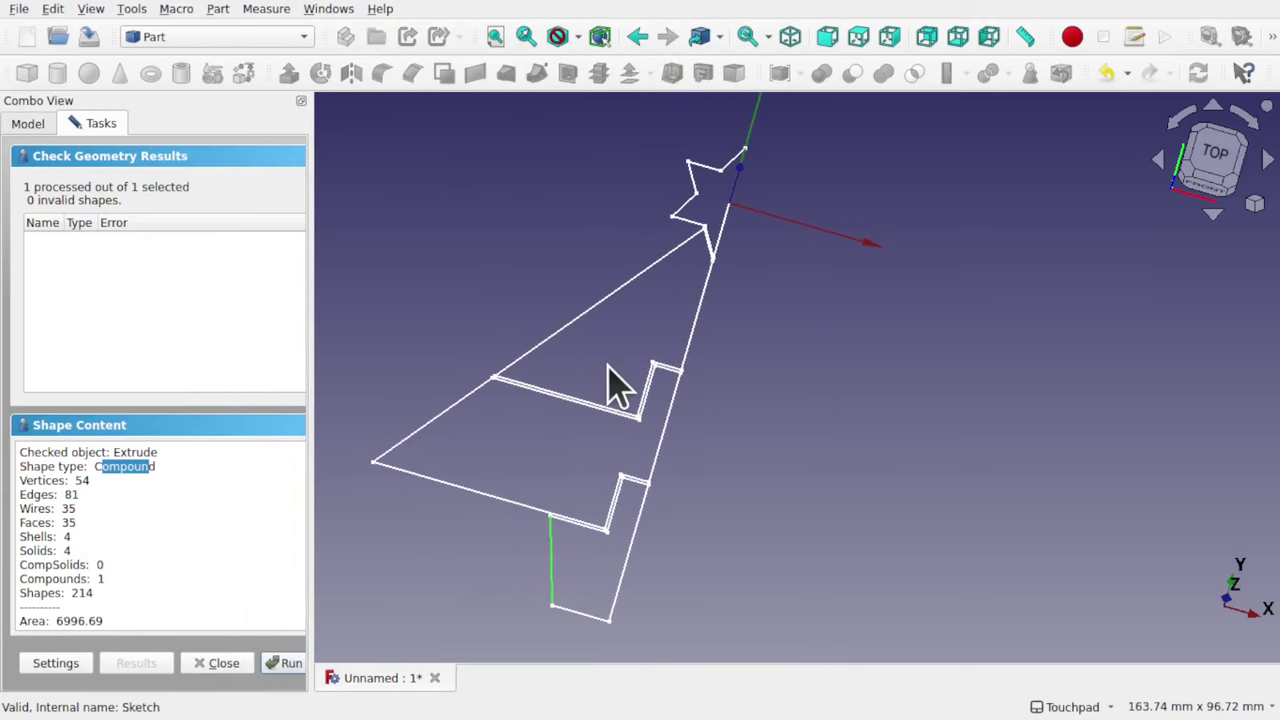
click(452, 406)
mouse_move(308, 431)
mouse_down()
mouse_move(263, 431)
mouse_move(311, 431)
mouse_up()
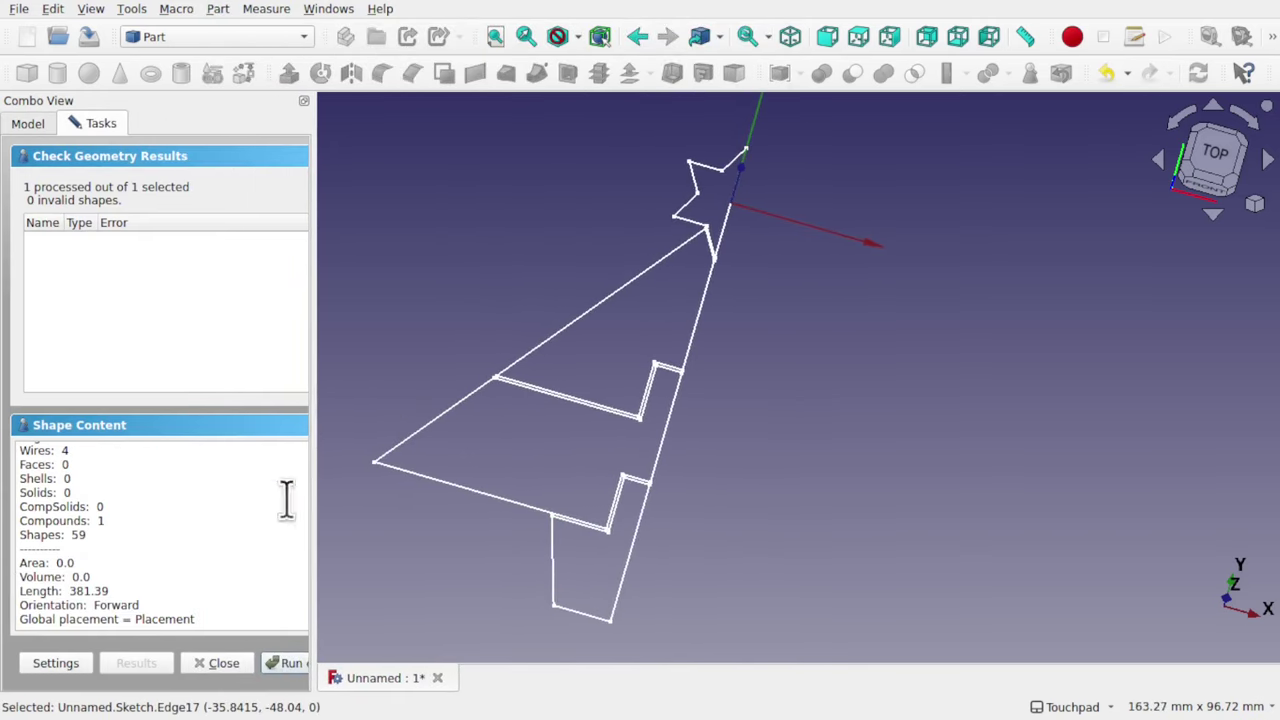
click(222, 664)
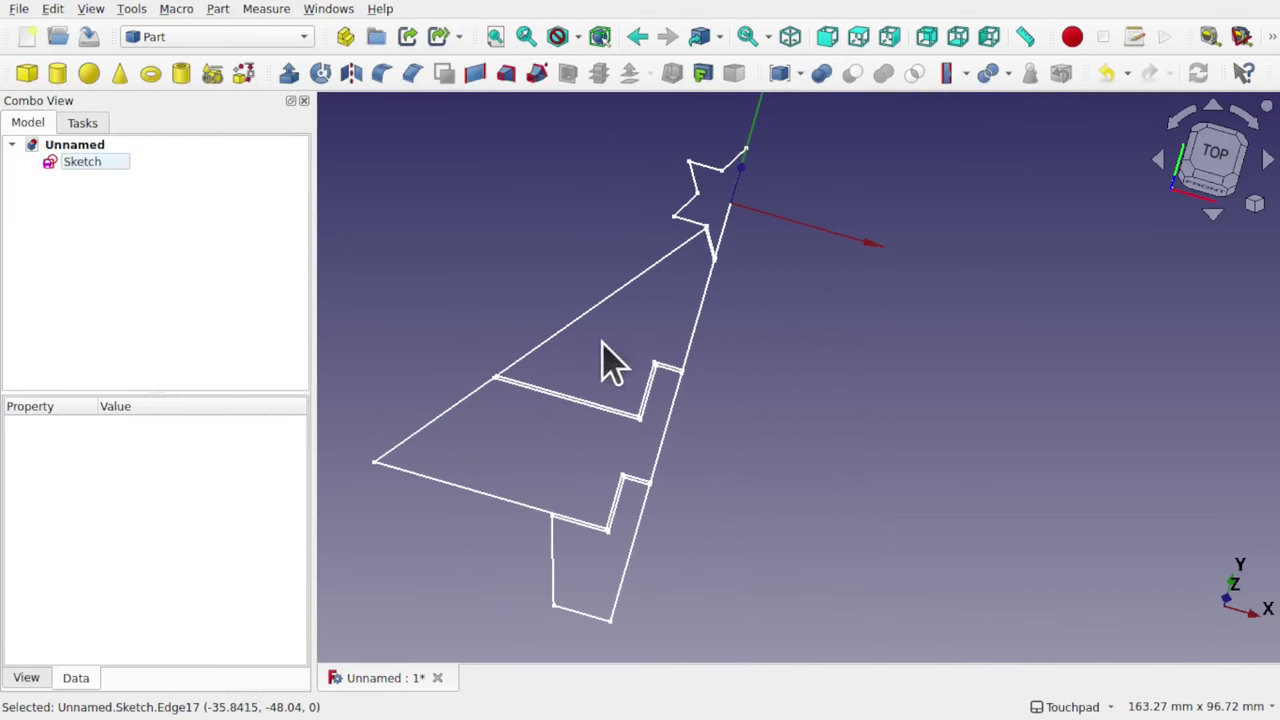
- Explode the master sketch into its separate profiles with Explode compound
click(78, 164)
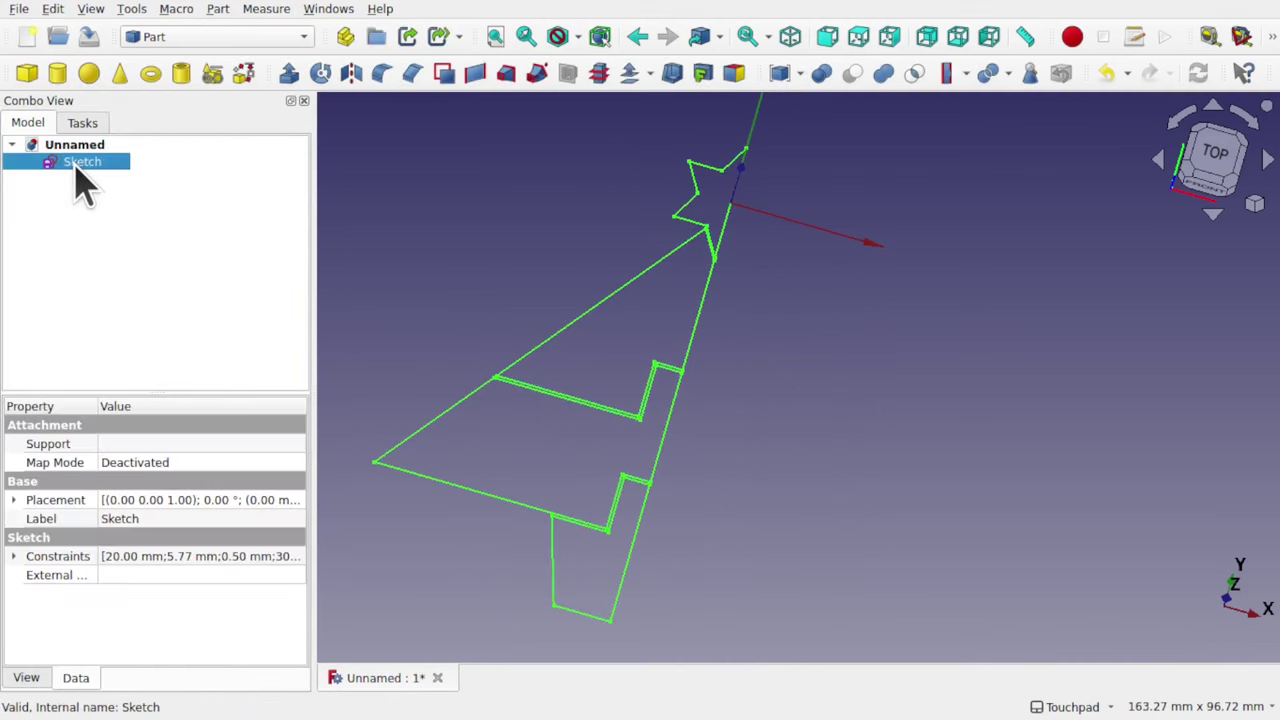
click(218, 10)
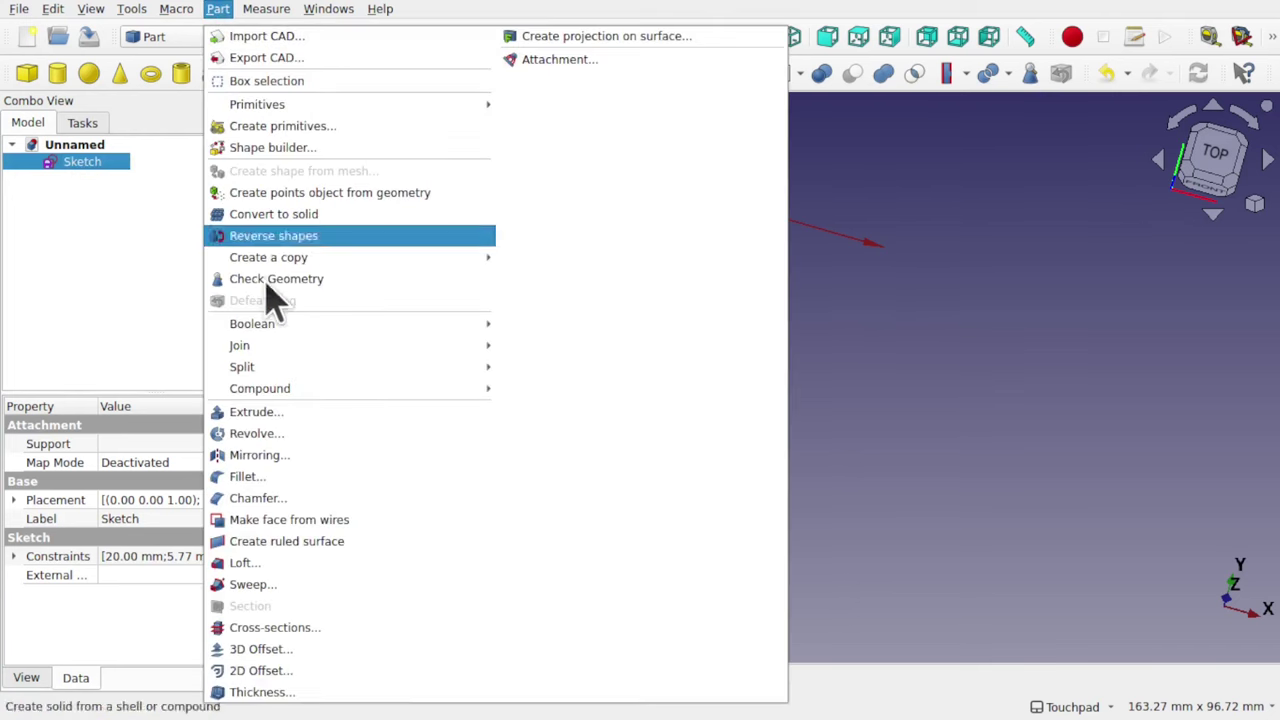
mouse_move(312, 392)
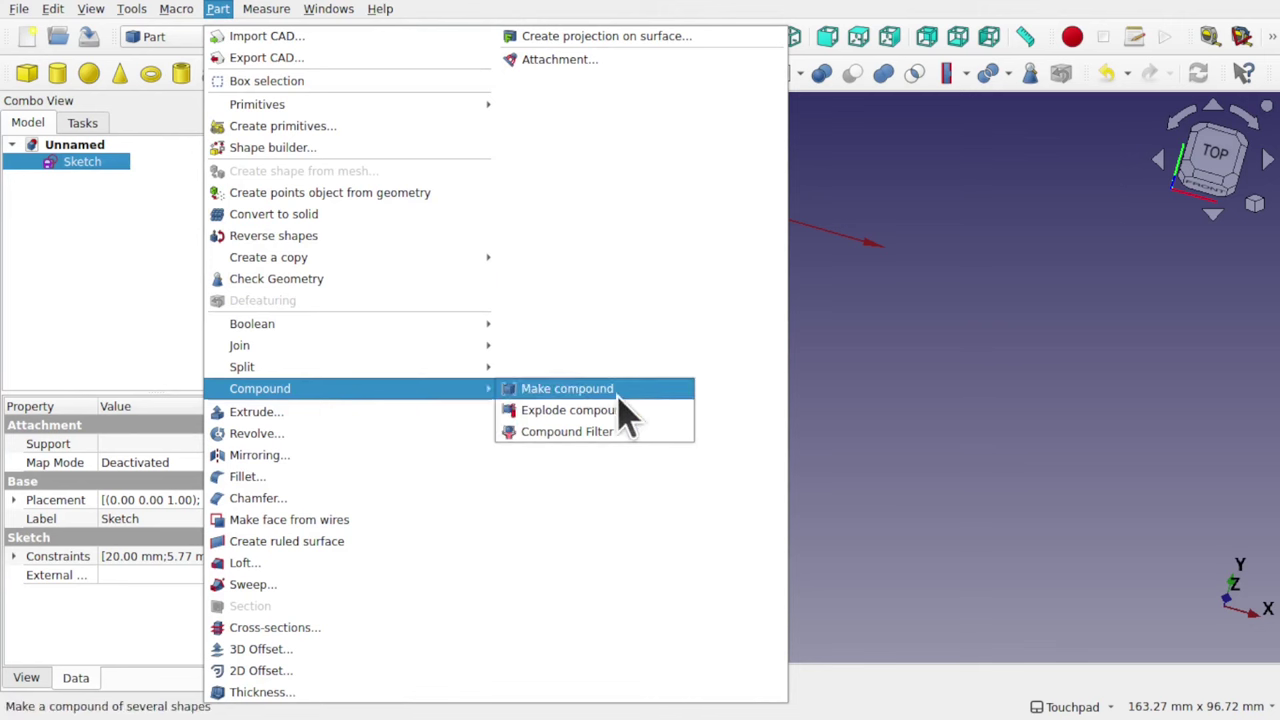
click(652, 412)
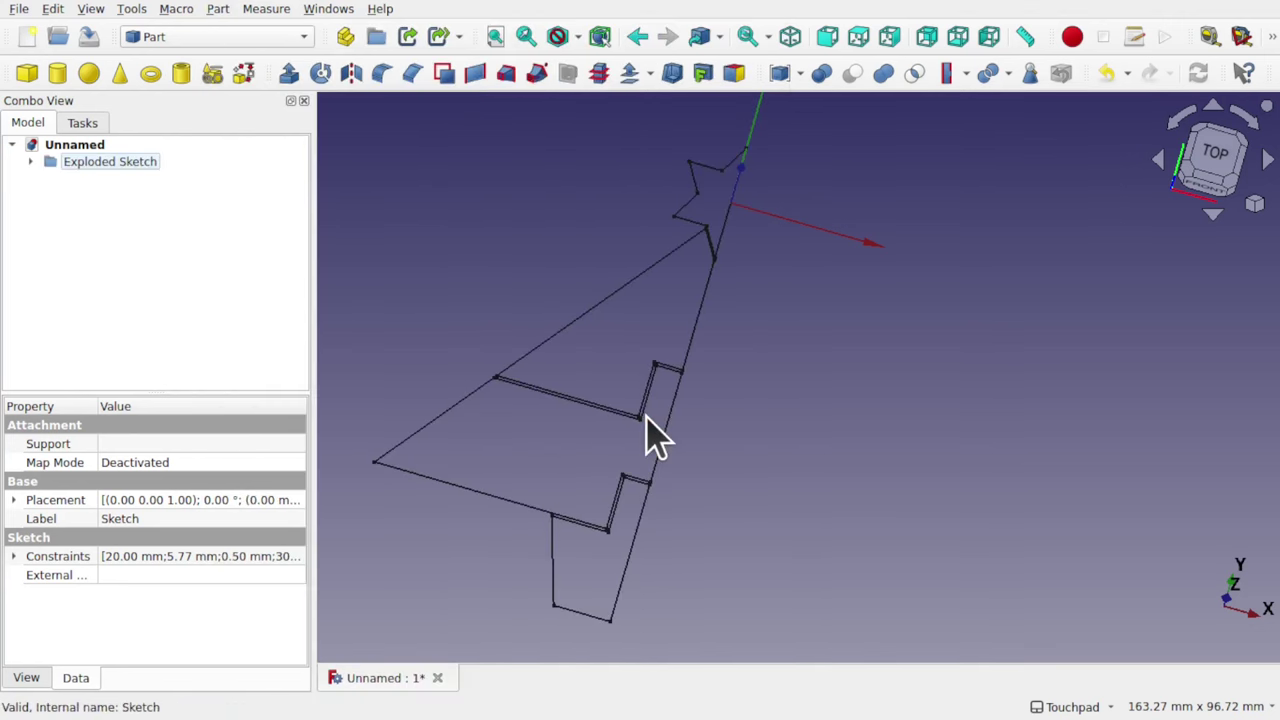
- Expand the exploded sketch group and check which profile each of its child items represents
click(31, 162)
click(105, 180)
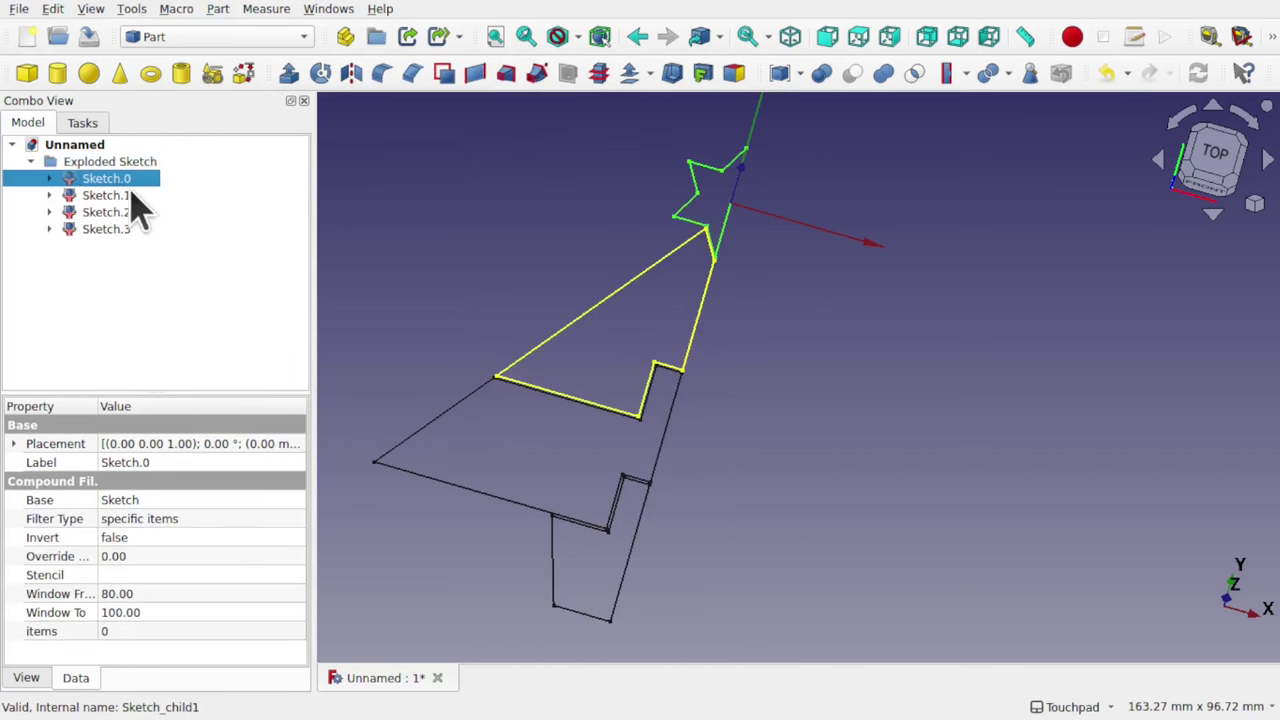
click(117, 196)
click(115, 213)
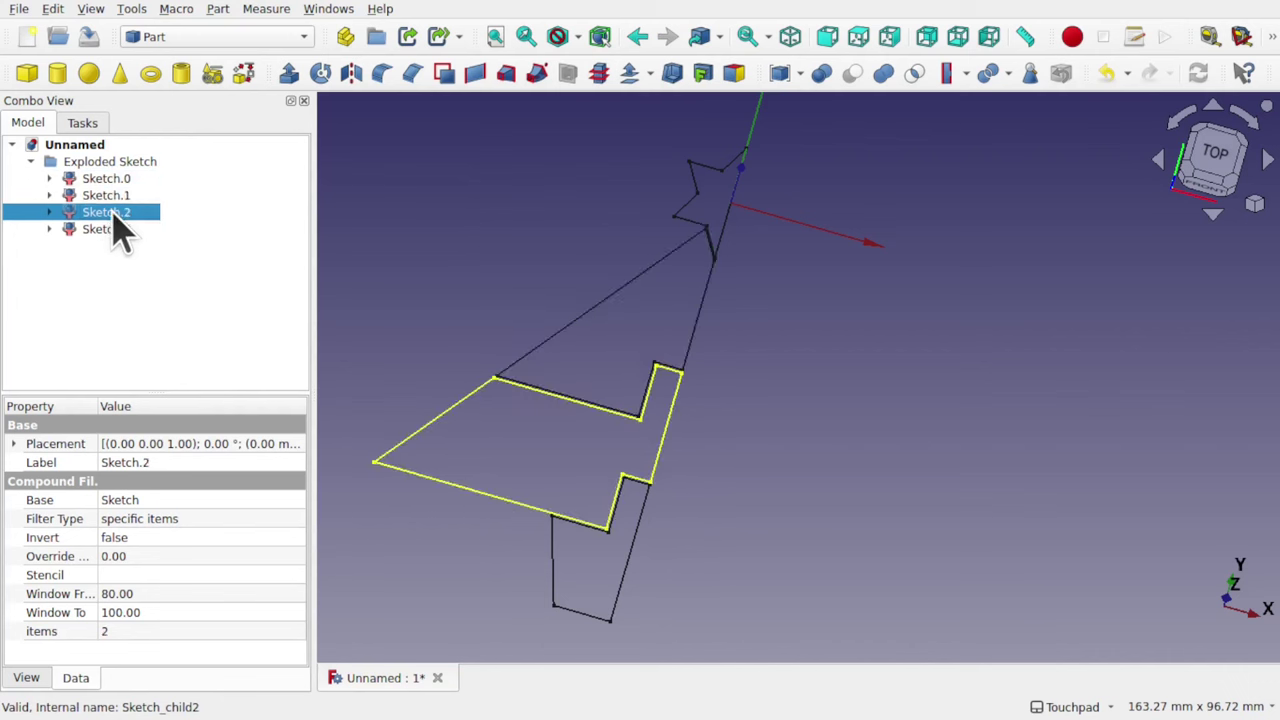
click(125, 230)
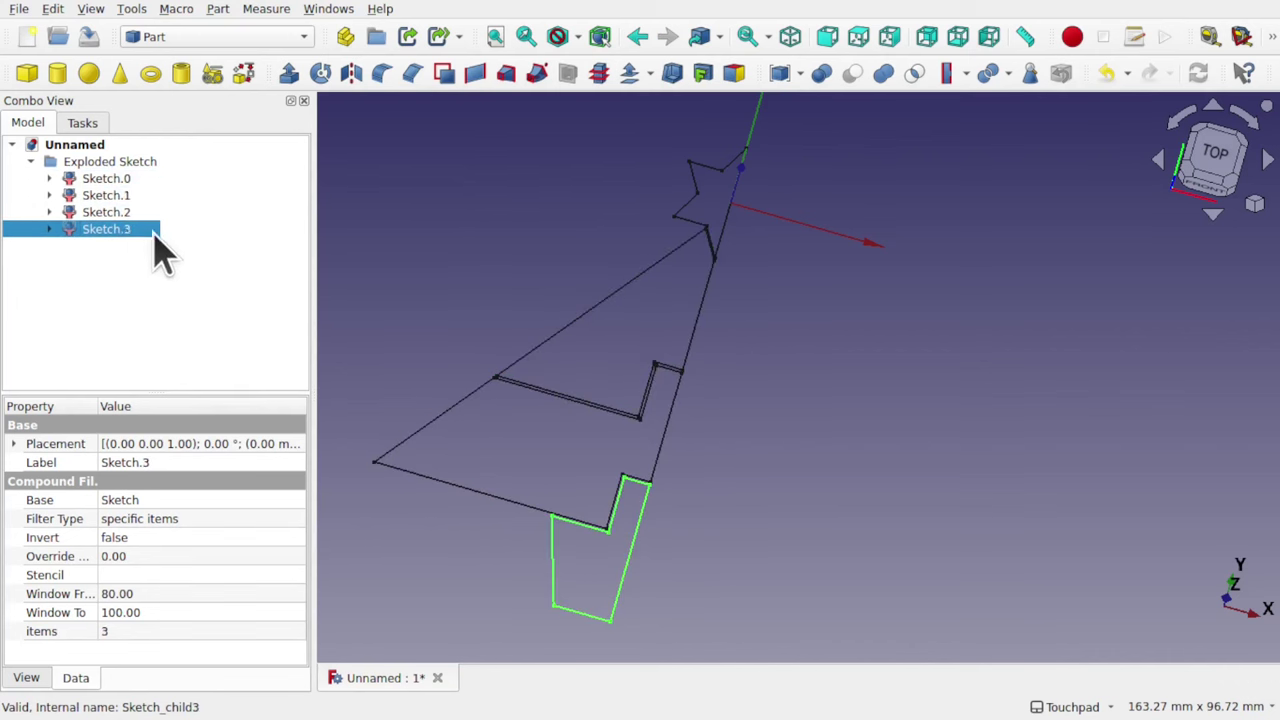
click(138, 308)
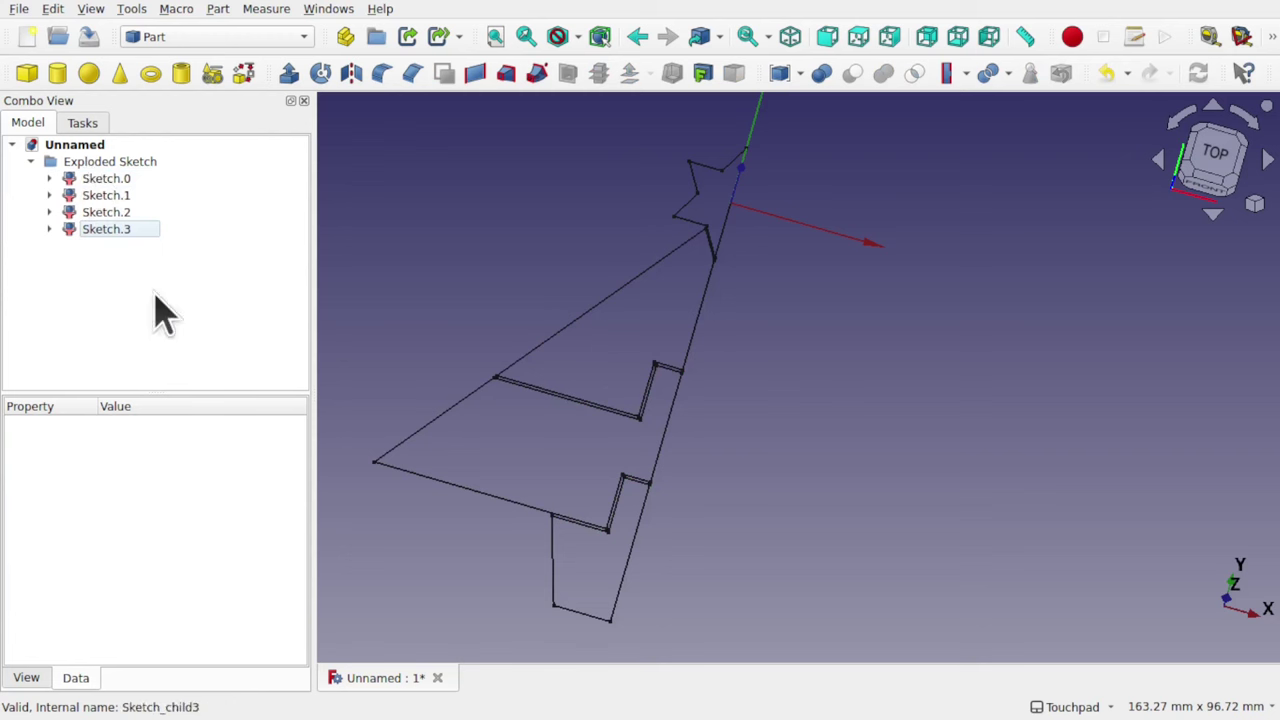
- Switch to the Part Design workbench and create a body based on the exploded star profile
click(212, 42)
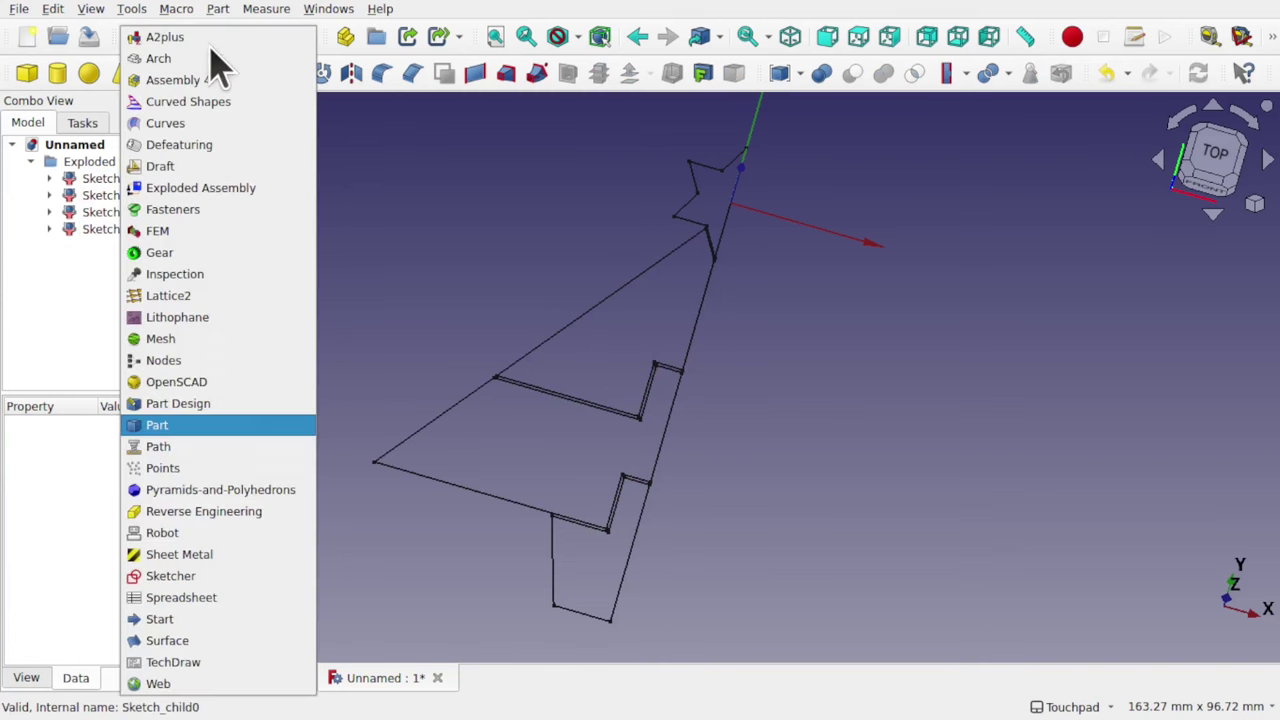
click(205, 405)
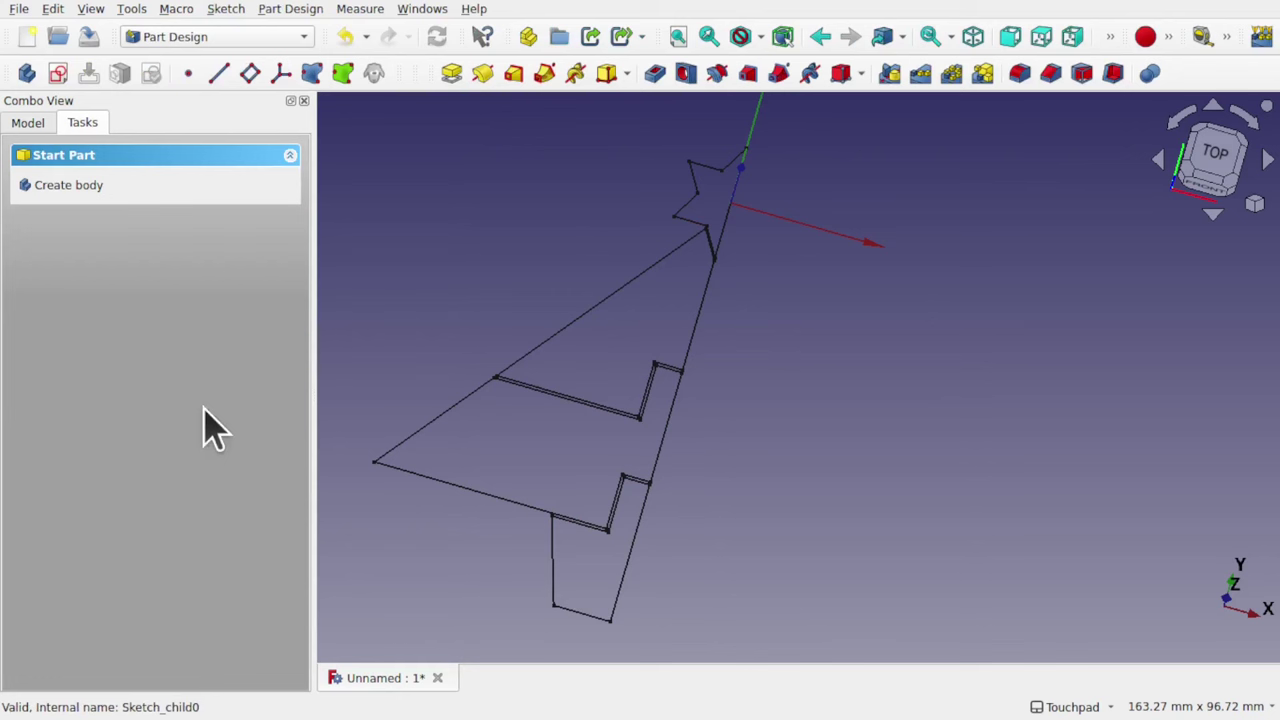
click(28, 124)
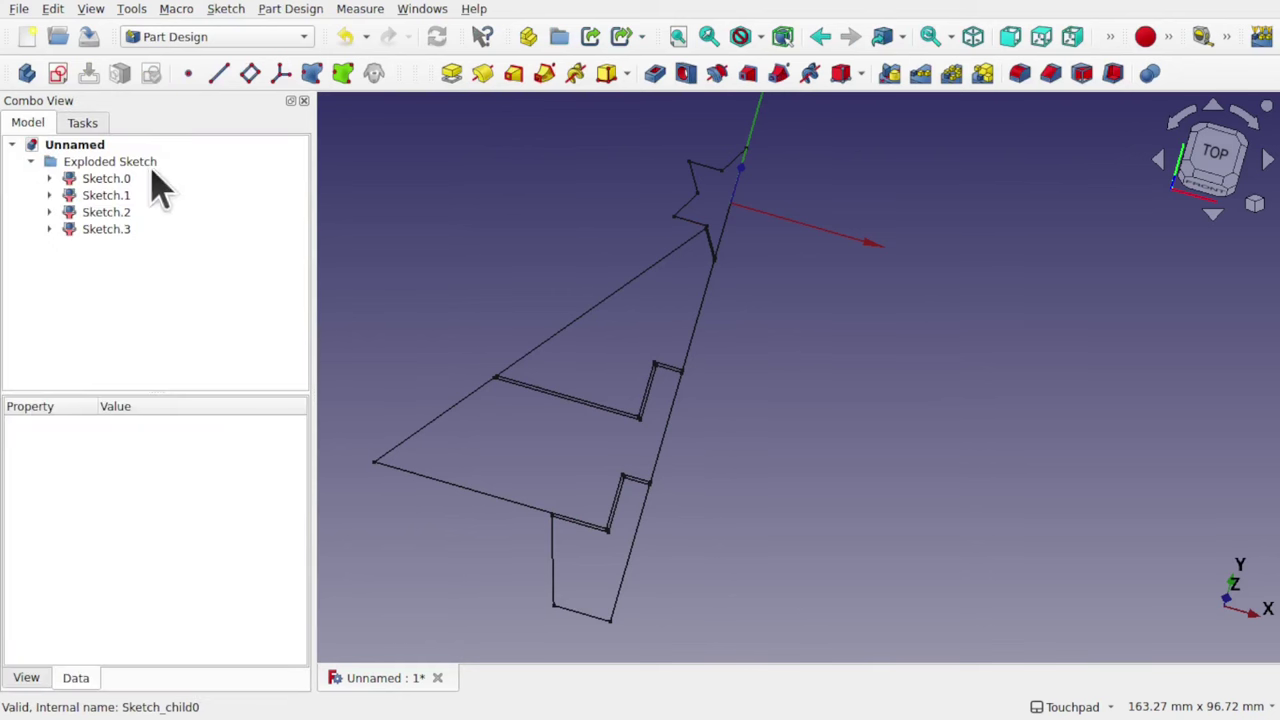
click(102, 179)
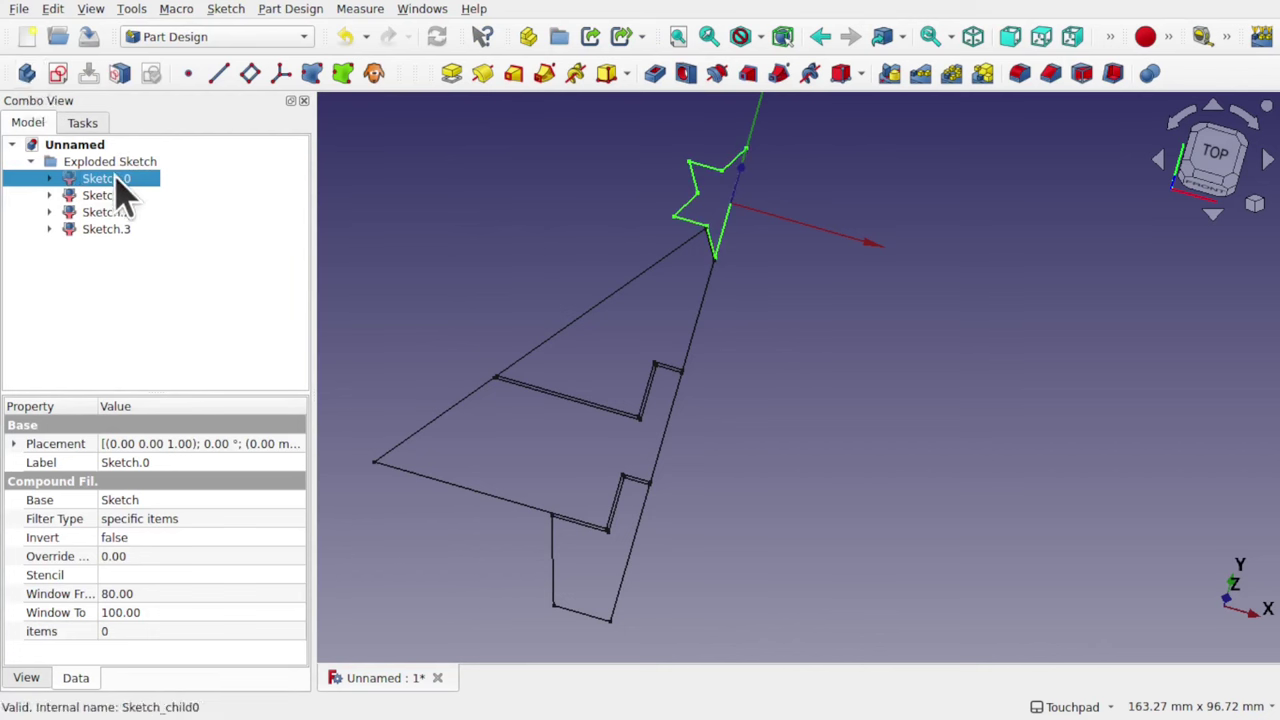
click(27, 75)
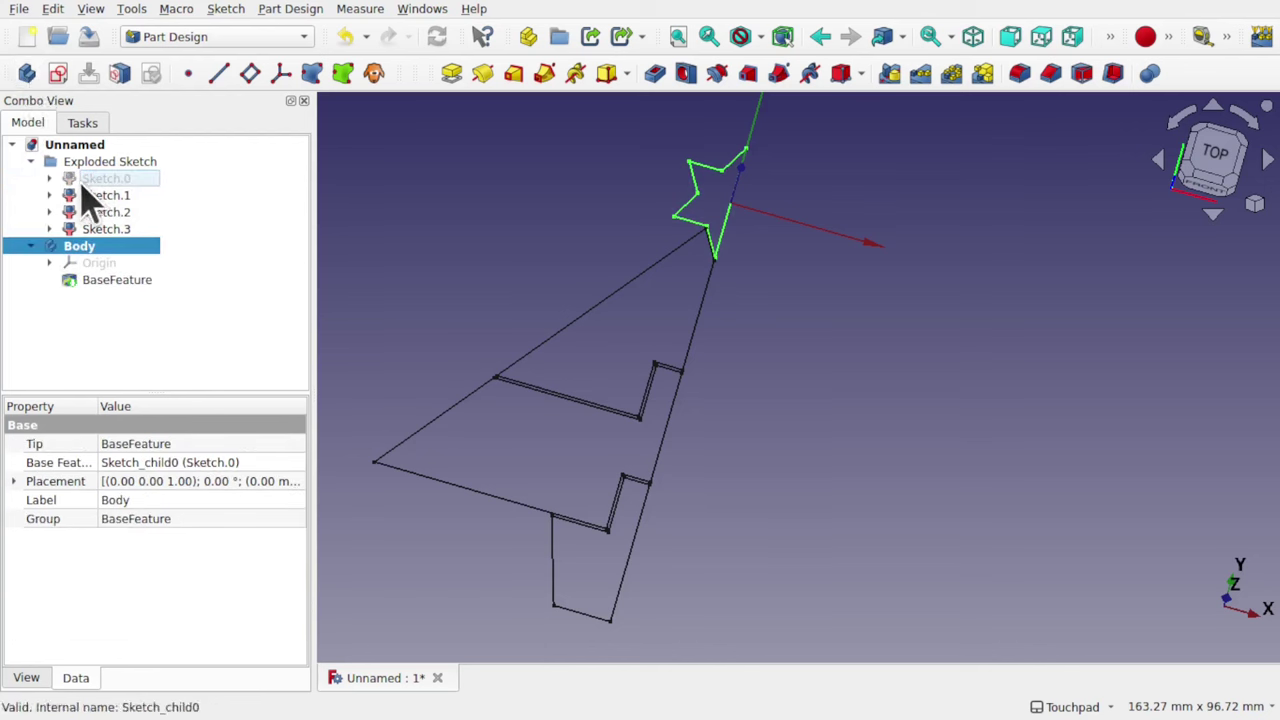
- Pad the star body's base feature to a length of 5 mm along the face normal
click(119, 289)
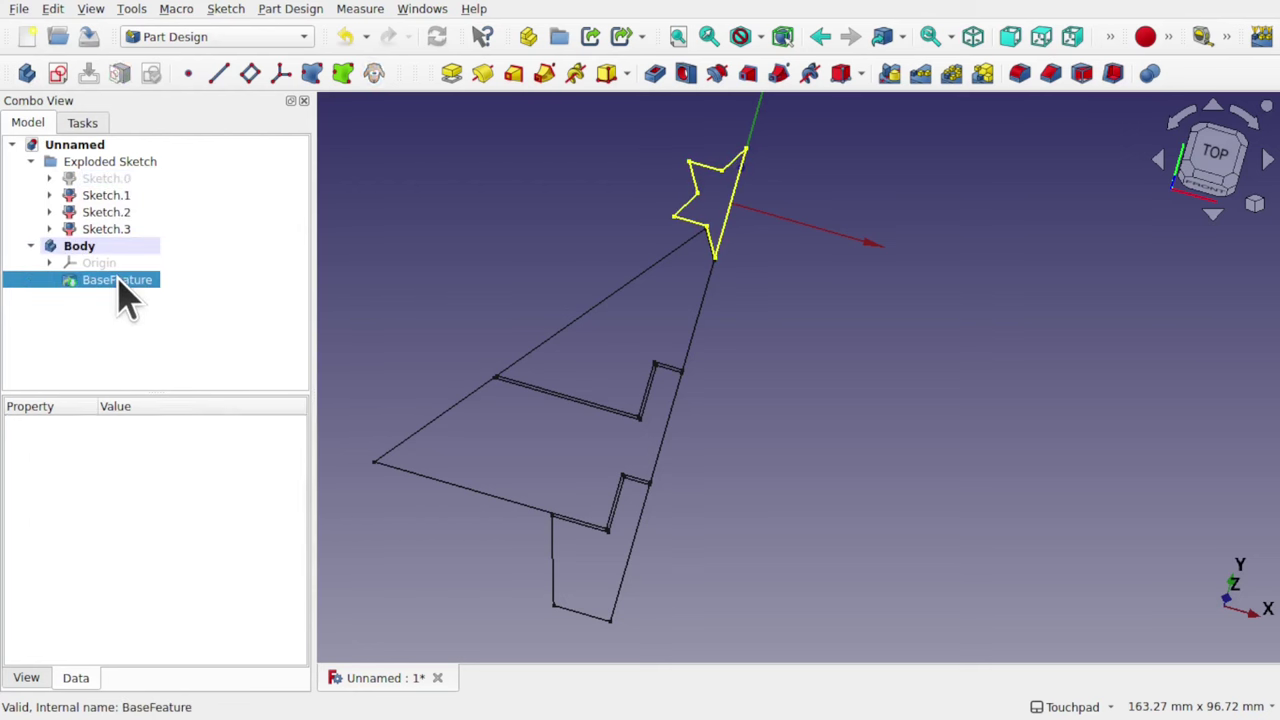
click(183, 334)
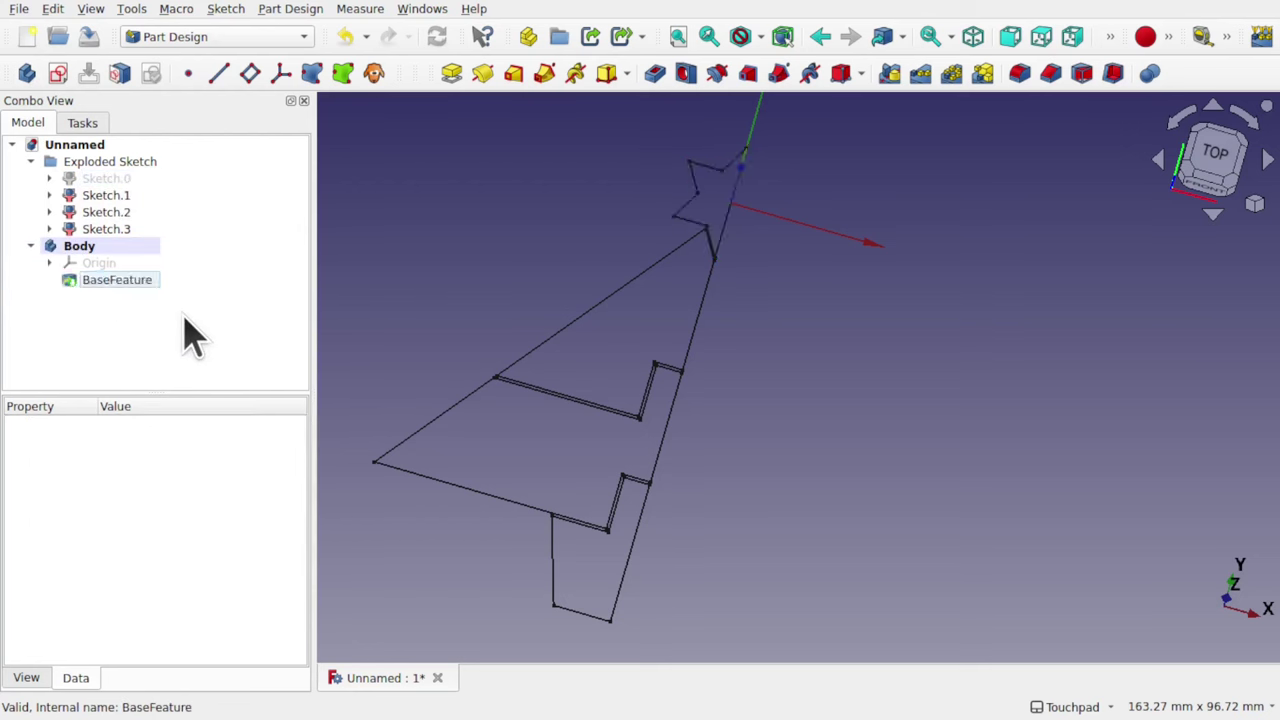
click(133, 285)
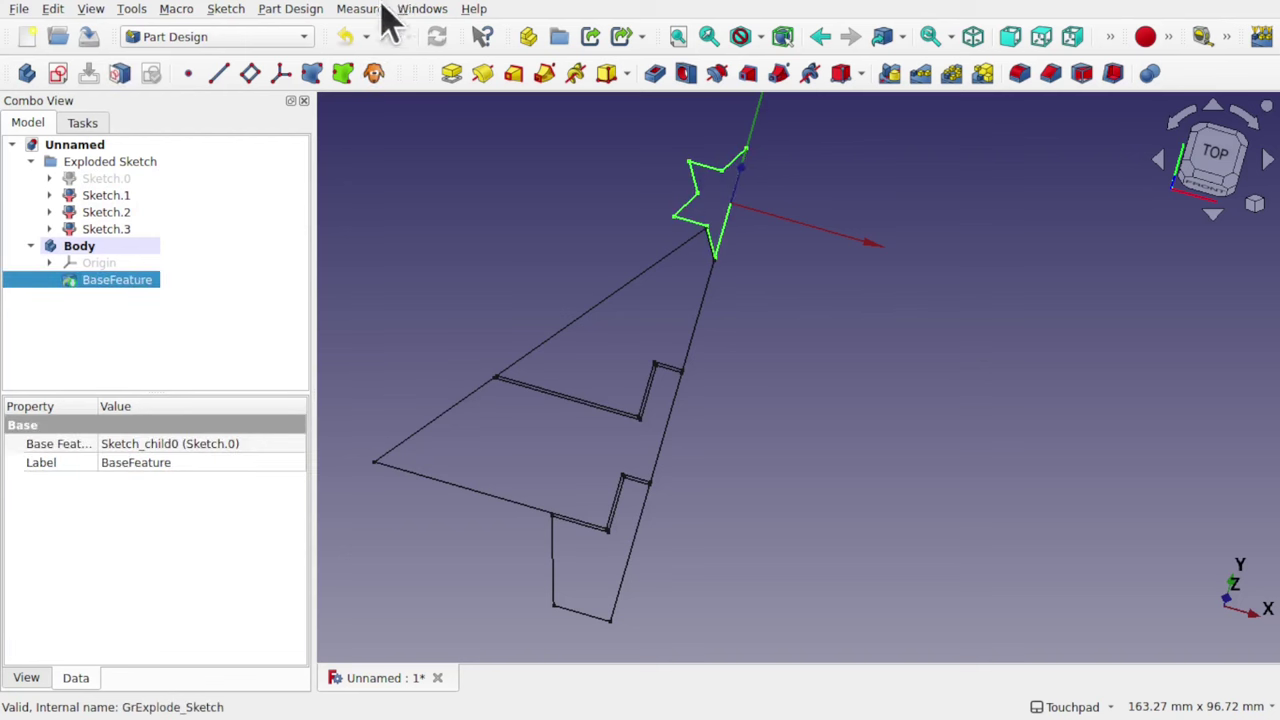
click(450, 78)
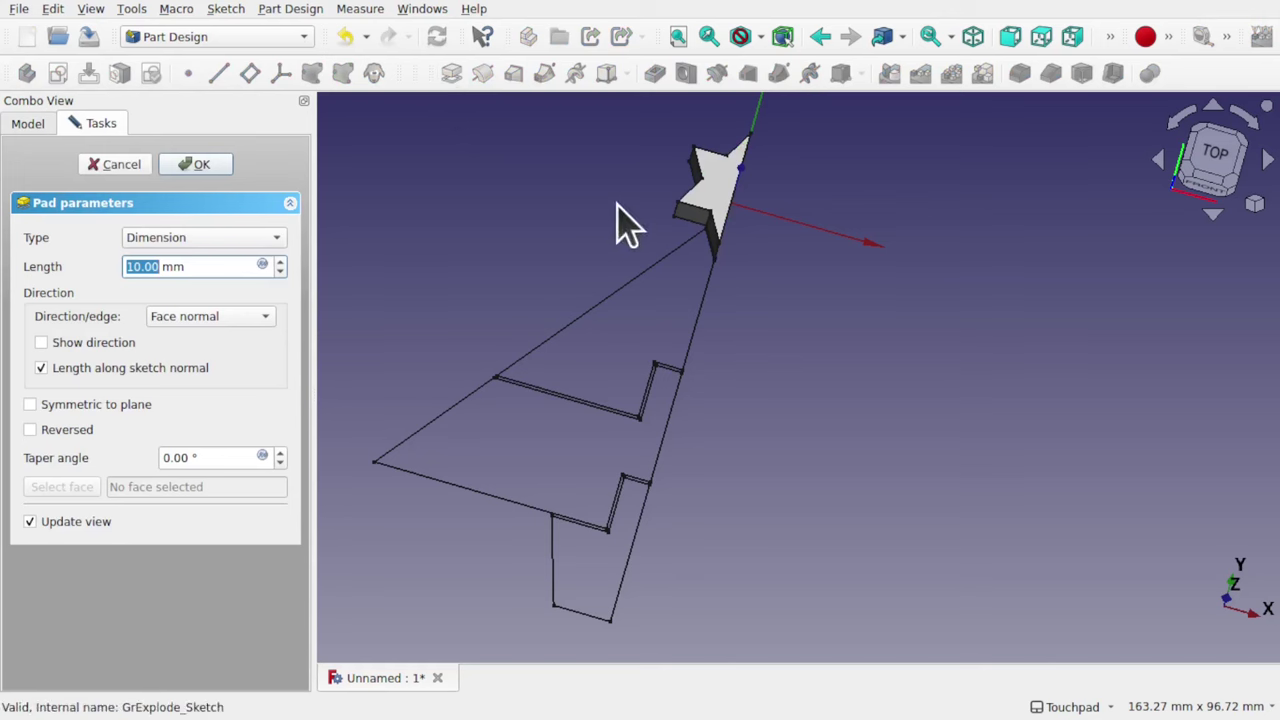
mouse_move(615, 207)
alt+mouse_down()
mouse_move(951, 280)
mouse_move(674, 234)
mouse_move(537, 126)
mouse_move(623, 211)
mouse_move(603, 163)
mouse_move(607, 190)
alt+mouse_up()
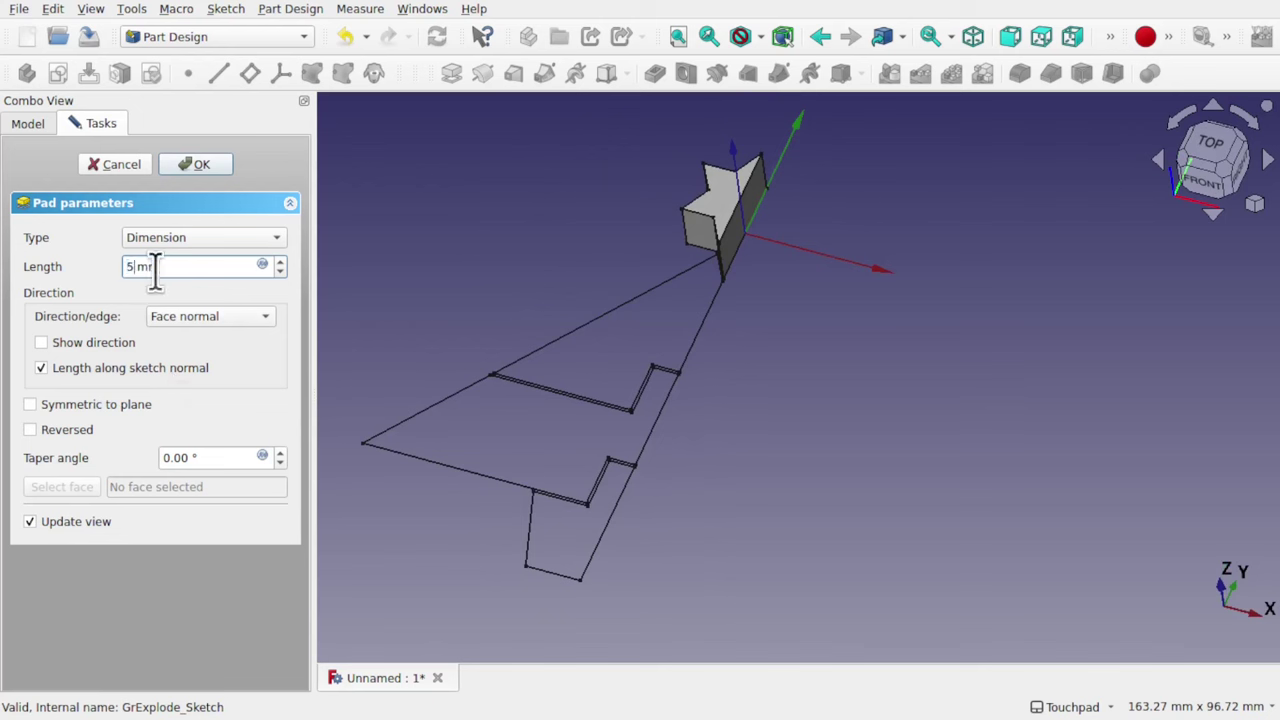
mouse_move(740, 282)
alt+mouse_down()
mouse_move(777, 274)
mouse_move(1038, 338)
mouse_move(794, 260)
mouse_move(660, 283)
mouse_move(700, 294)
mouse_move(640, 260)
alt+mouse_up()
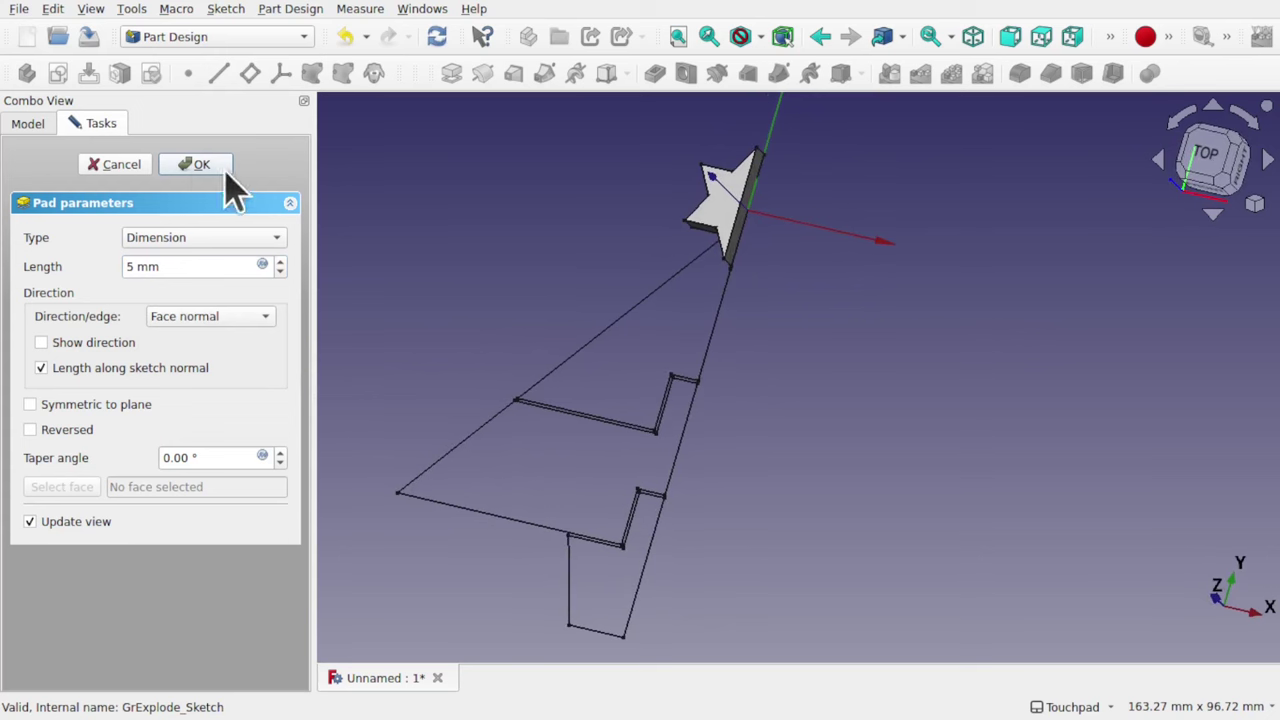
click(197, 163)
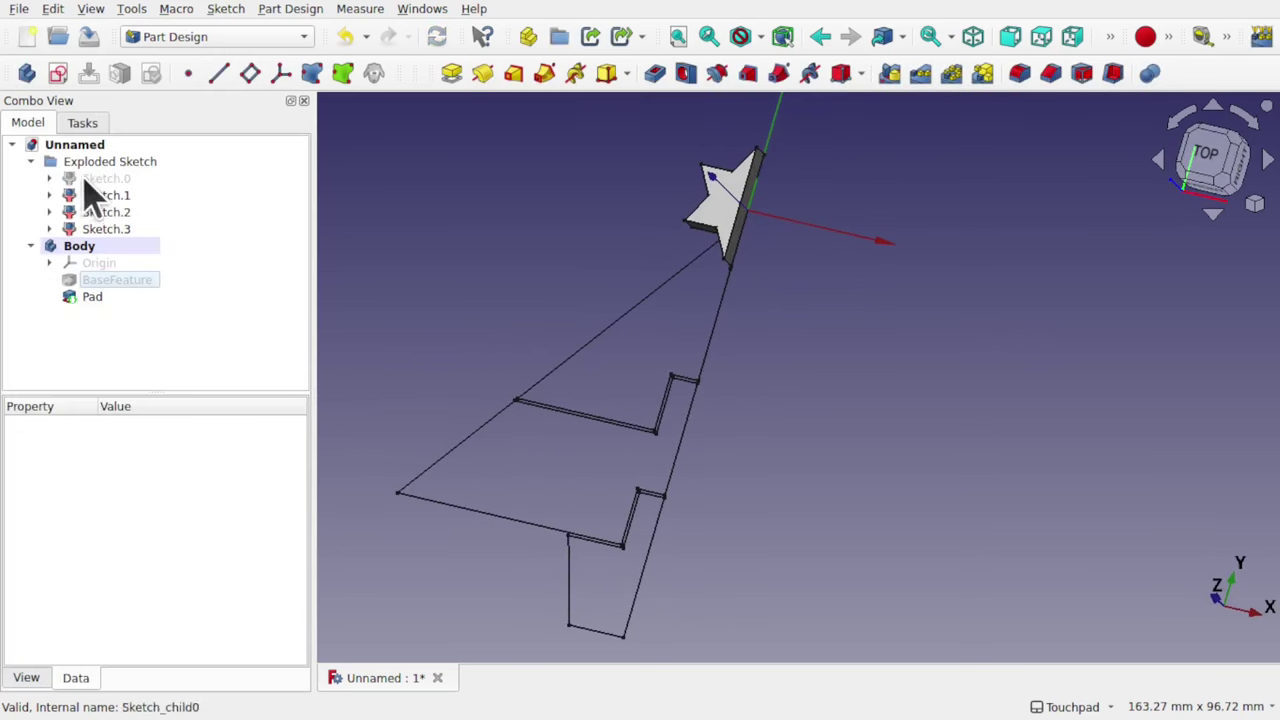
- Start a new sketch on the flat cut side face of the padded half star
click(95, 297)
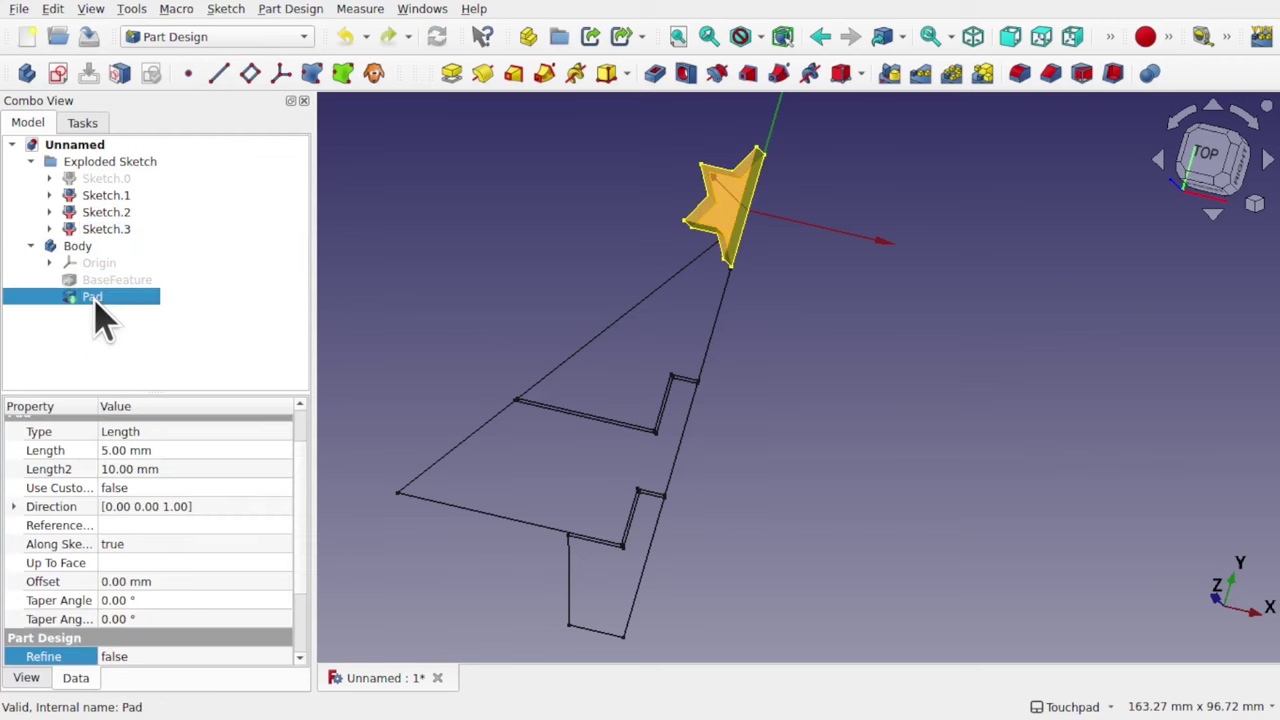
click(210, 340)
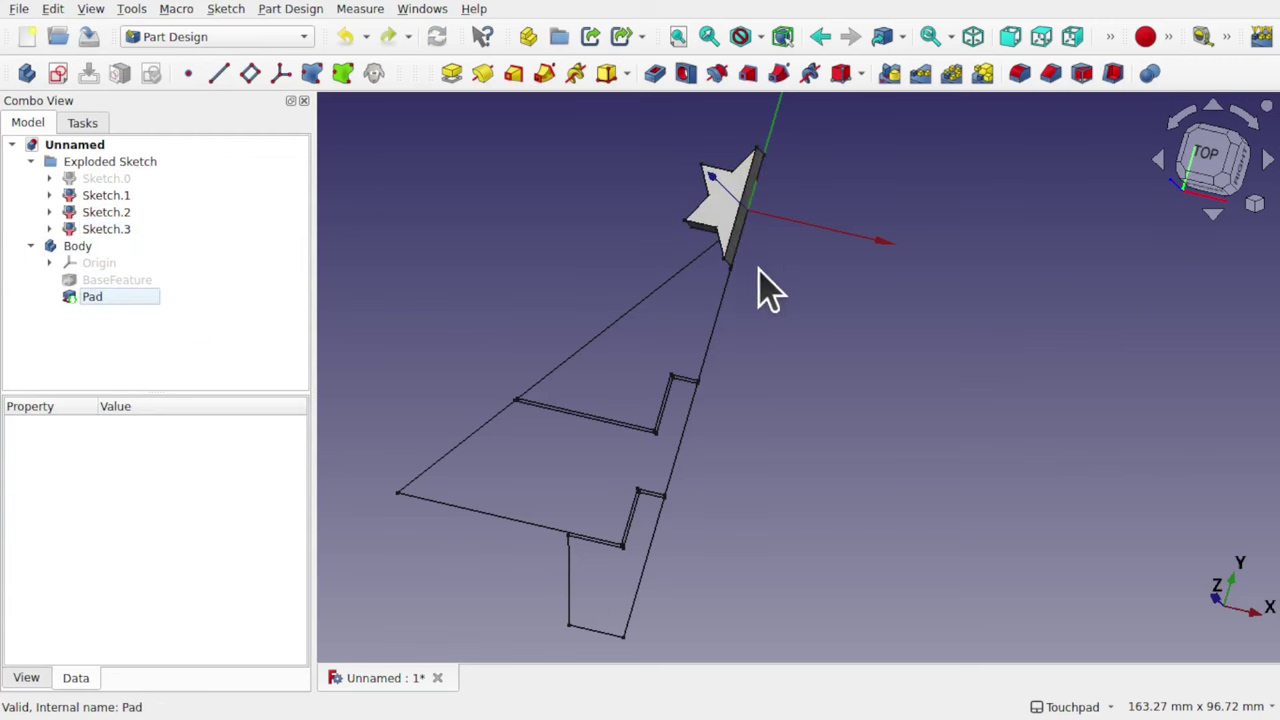
mouse_move(770, 290)
middle_down()
mouse_move(563, 237)
mouse_move(549, 280)
mouse_move(797, 313)
mouse_move(1020, 266)
mouse_move(857, 287)
mouse_move(857, 257)
middle_up()
scroll(797, 313, up, 5)
click(729, 222)
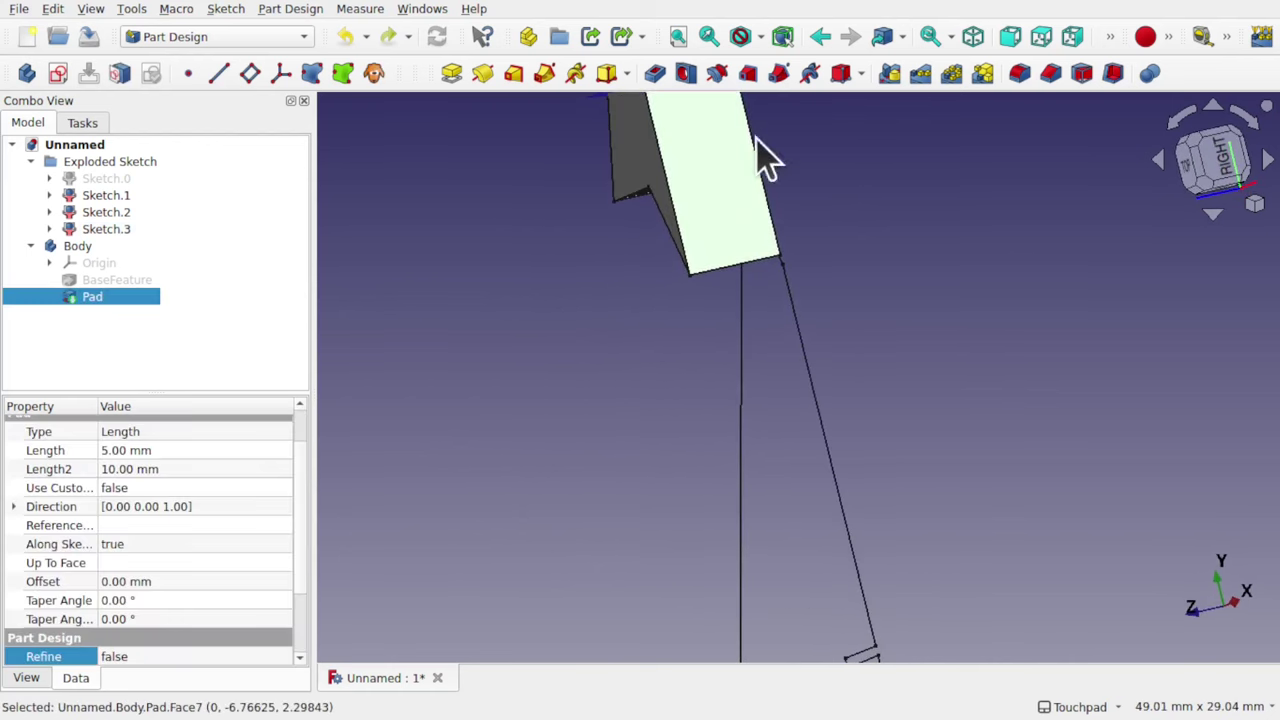
click(60, 78)
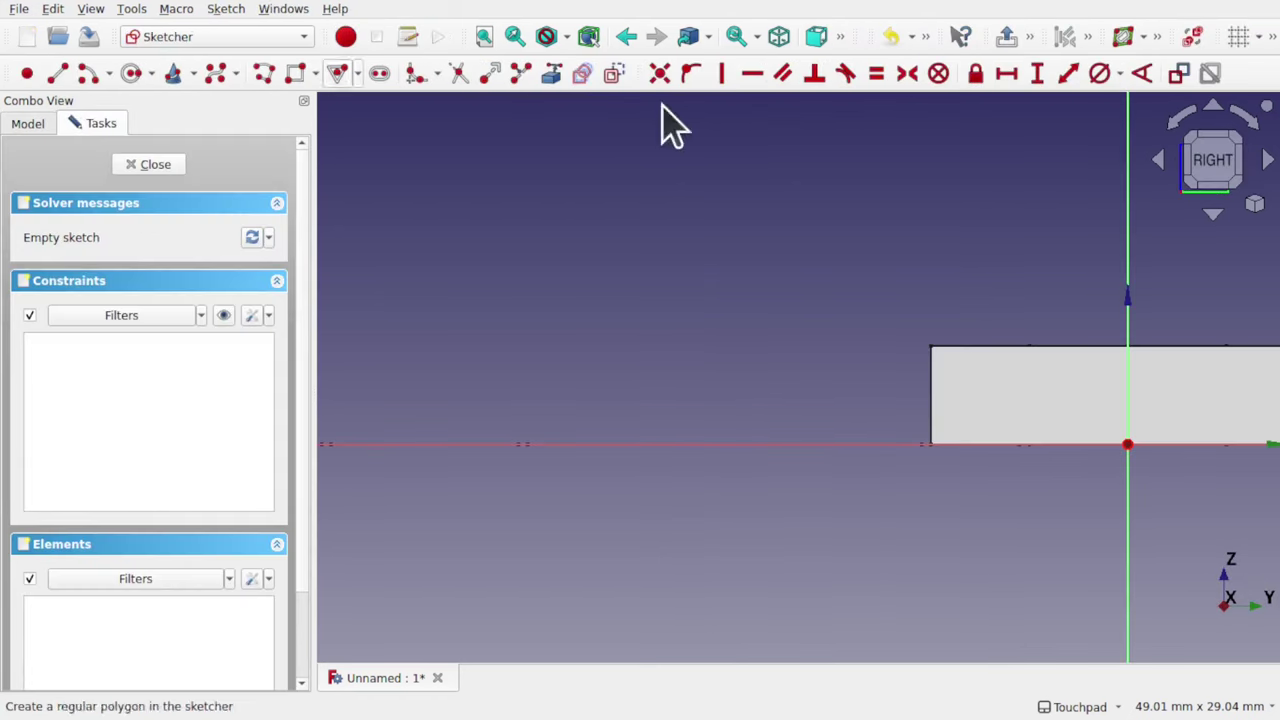
- Examine how the new sketch's plane and axes lie against the star's flat side face and the remaining tree profiles
middle_drag(772, 292, 749, 337)
mouse_move(654, 365)
middle_down()
mouse_move(540, 375)
mouse_move(551, 449)
mouse_move(662, 512)
middle_up()
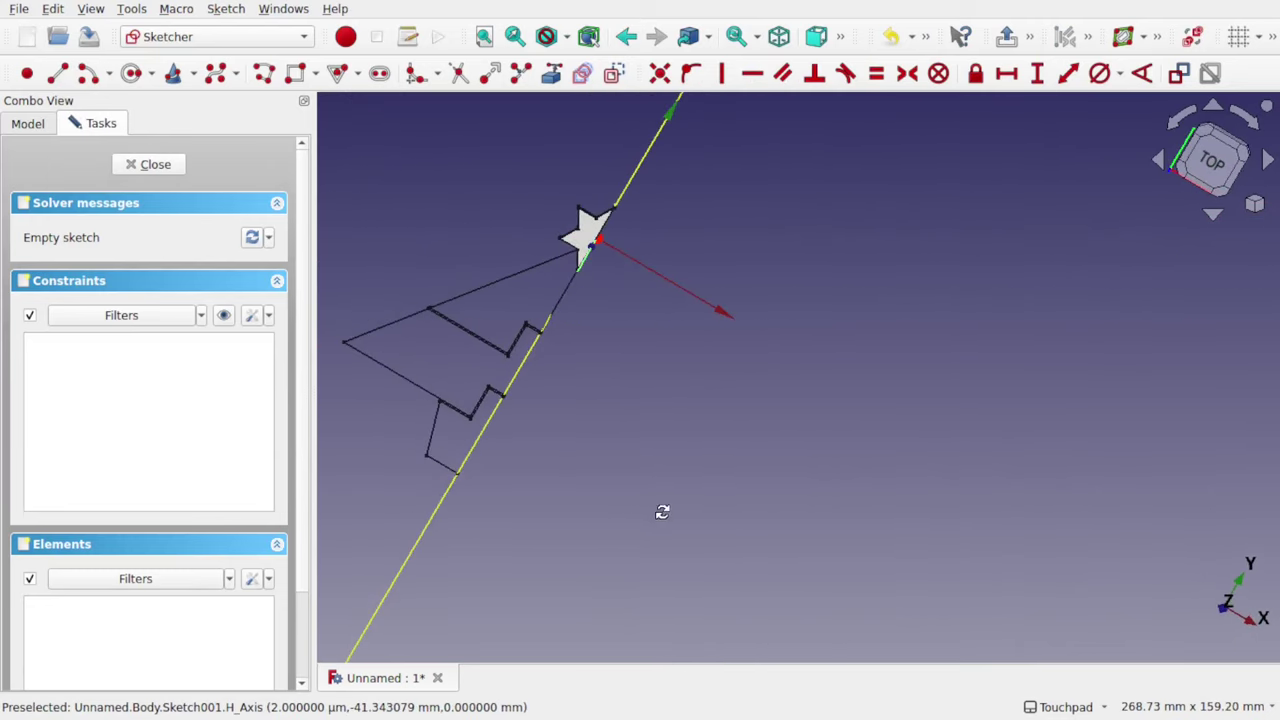
click(1182, 120)
mouse_move(622, 350)
middle_down()
mouse_move(680, 229)
mouse_move(629, 246)
mouse_move(729, 323)
middle_up()
scroll(551, 372, up, 3)
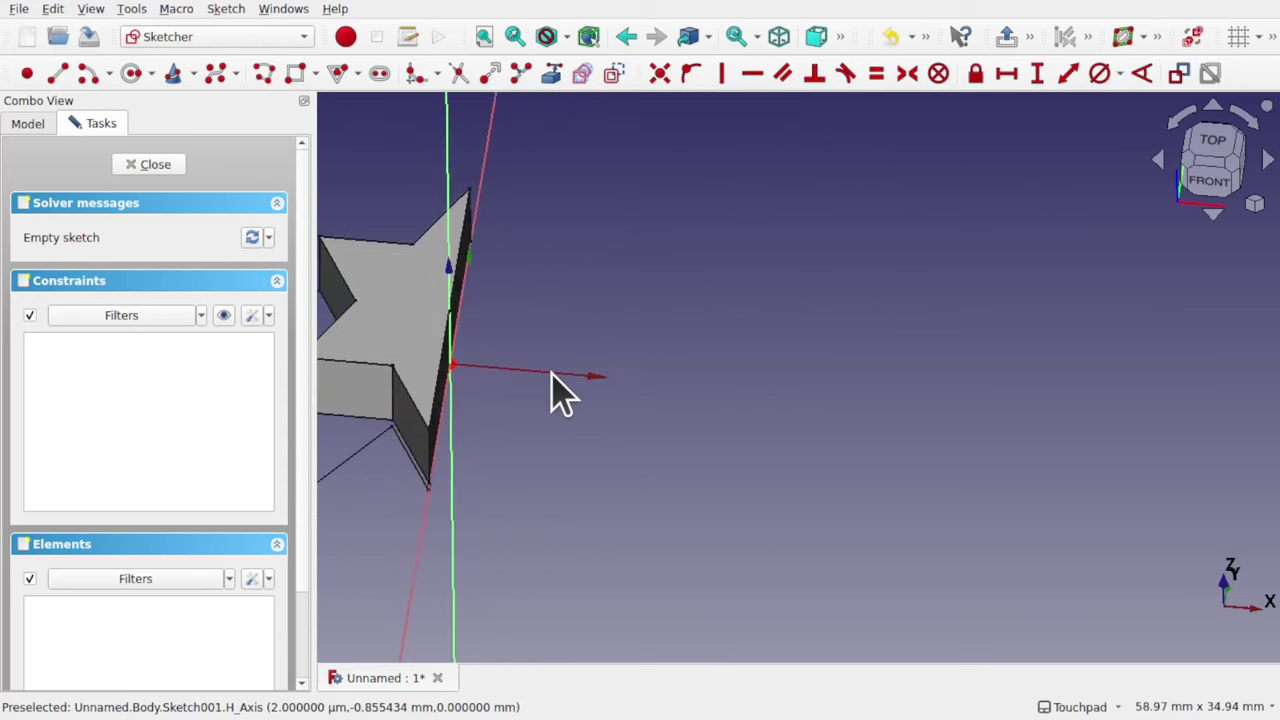
mouse_move(551, 380)
middle_down()
mouse_move(380, 434)
mouse_move(751, 443)
mouse_move(657, 434)
mouse_move(629, 449)
middle_up()
scroll(739, 442, up, 2)
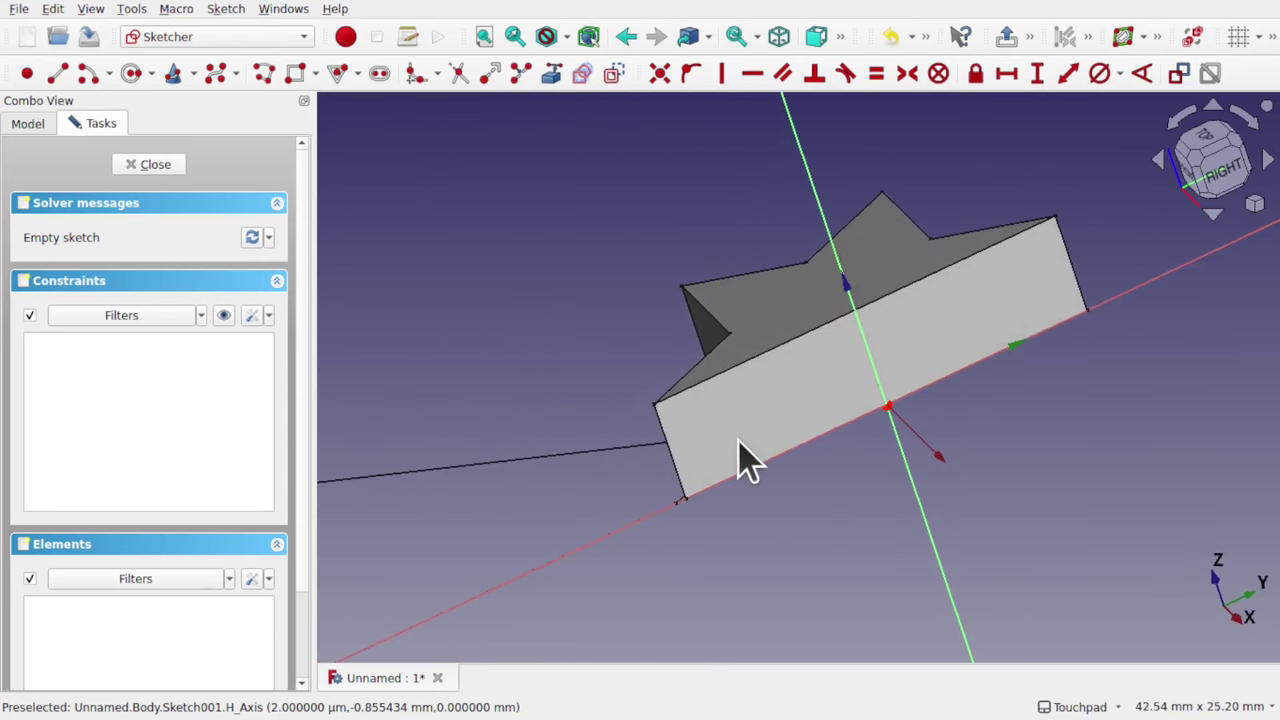
- Sketch a circle about 2.75 mm in diameter near one end of the half star's flat rectangular face
mouse_move(748, 447)
middle_down()
mouse_move(1011, 503)
mouse_move(903, 514)
mouse_move(733, 472)
middle_up()
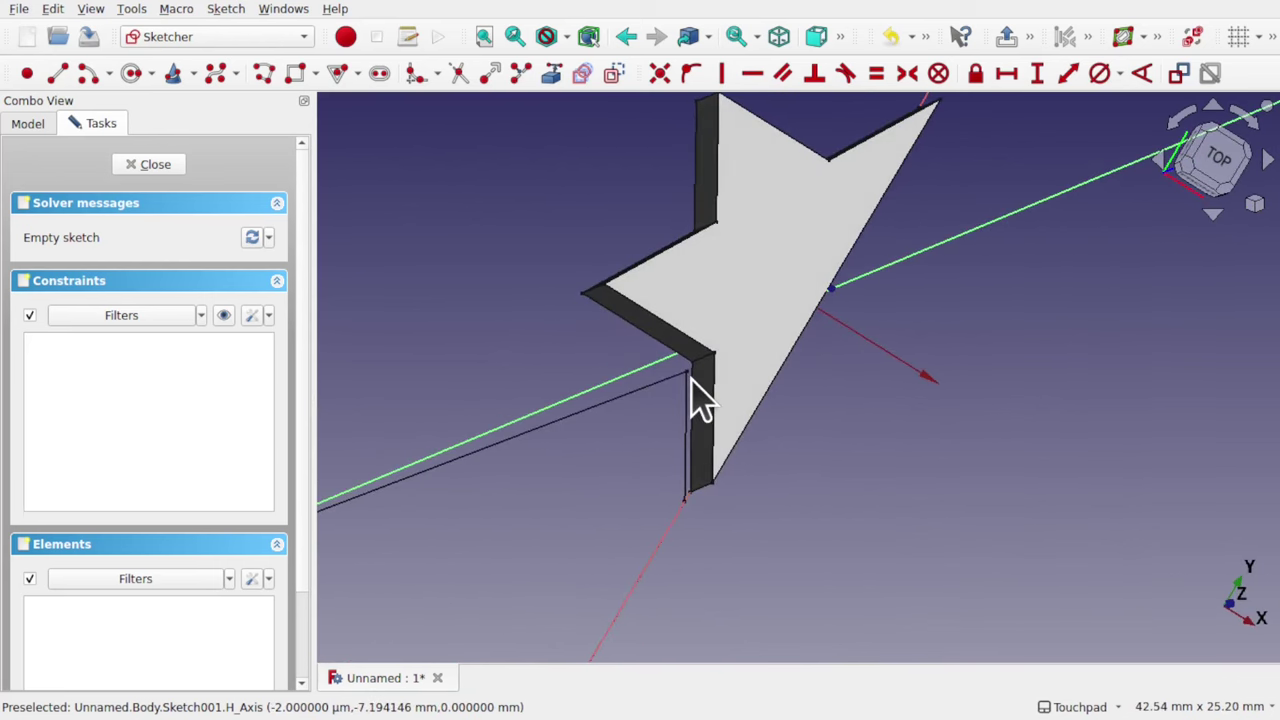
mouse_move(700, 398)
middle_down()
mouse_move(637, 343)
mouse_move(574, 369)
mouse_move(597, 370)
middle_up()
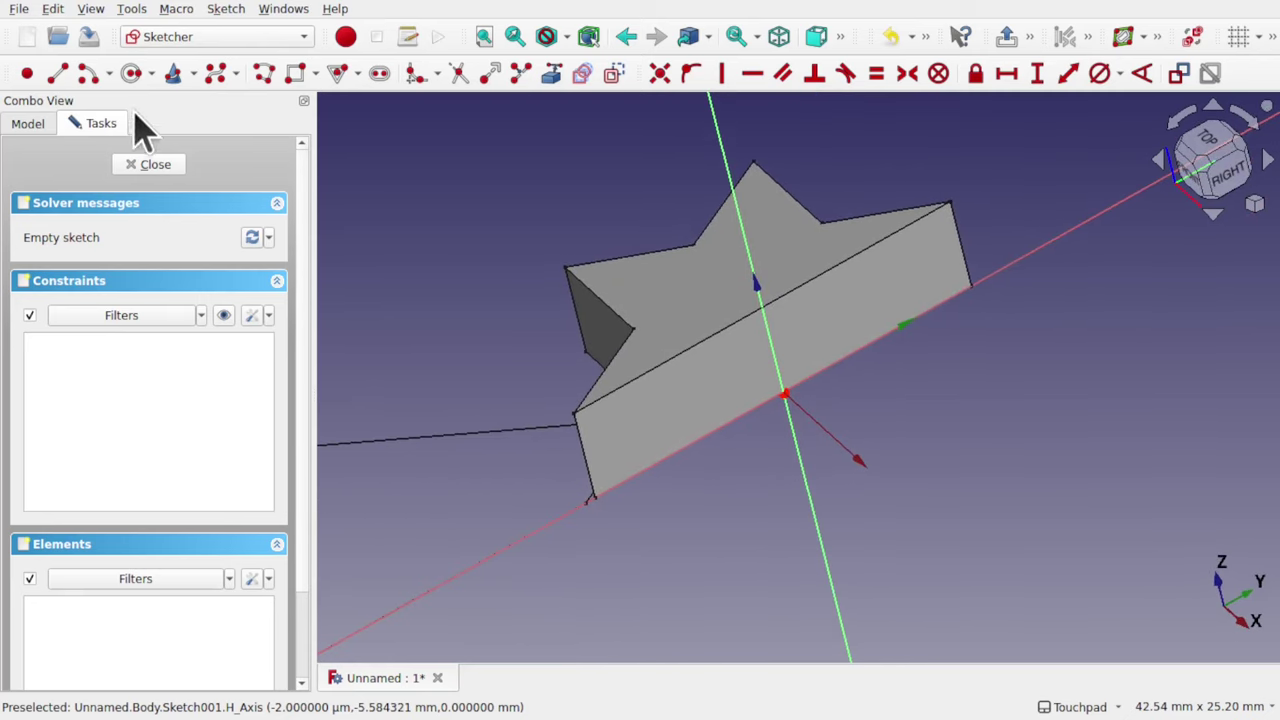
click(131, 74)
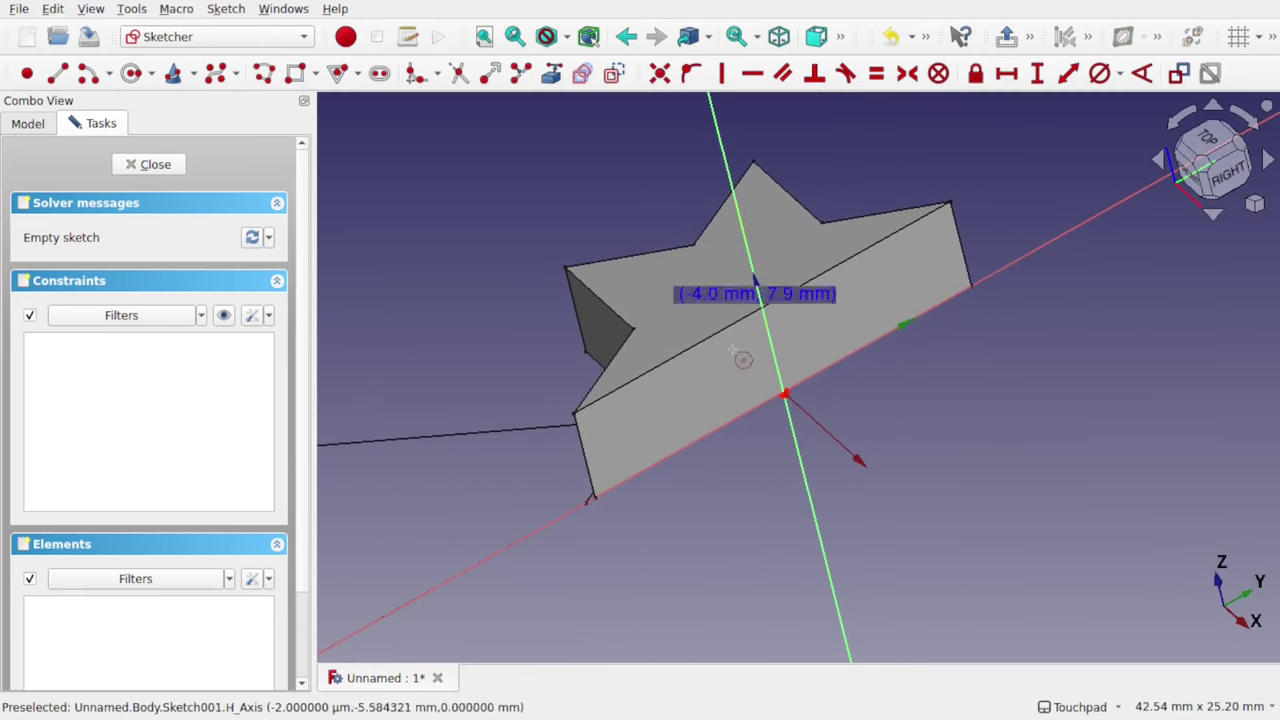
click(633, 426)
click(652, 444)
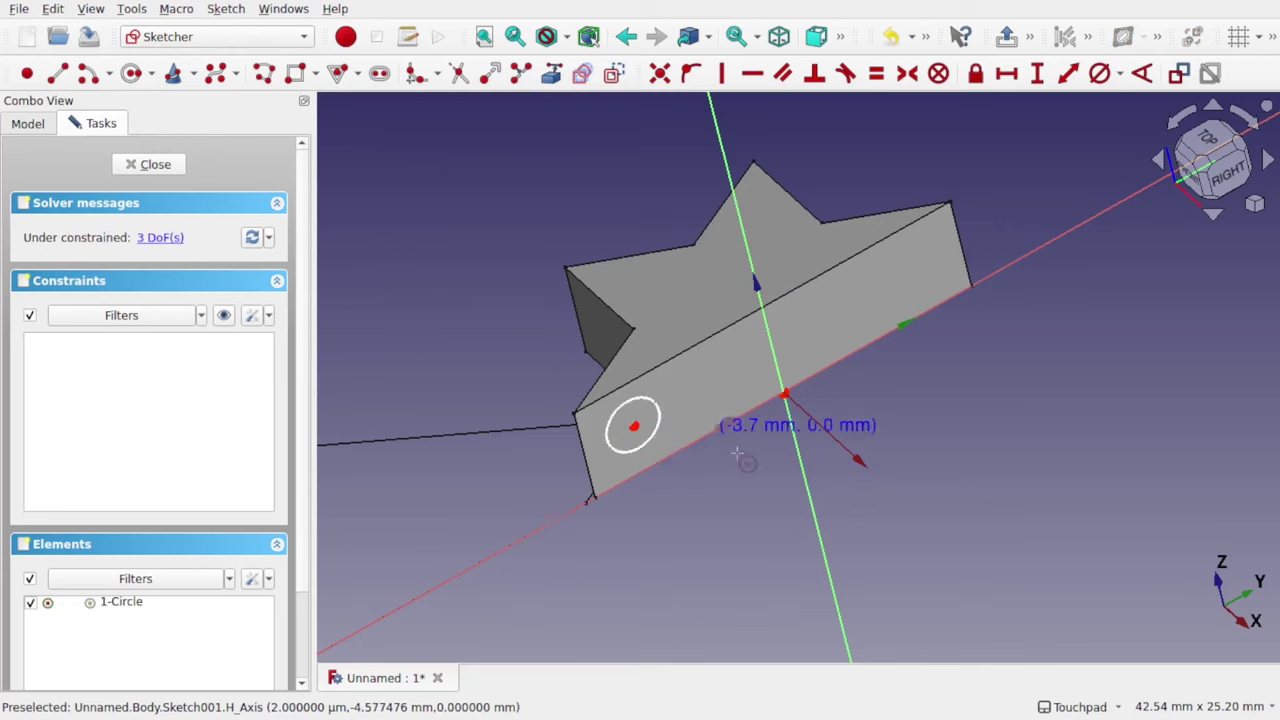
alt+drag(737, 455, 650, 470)
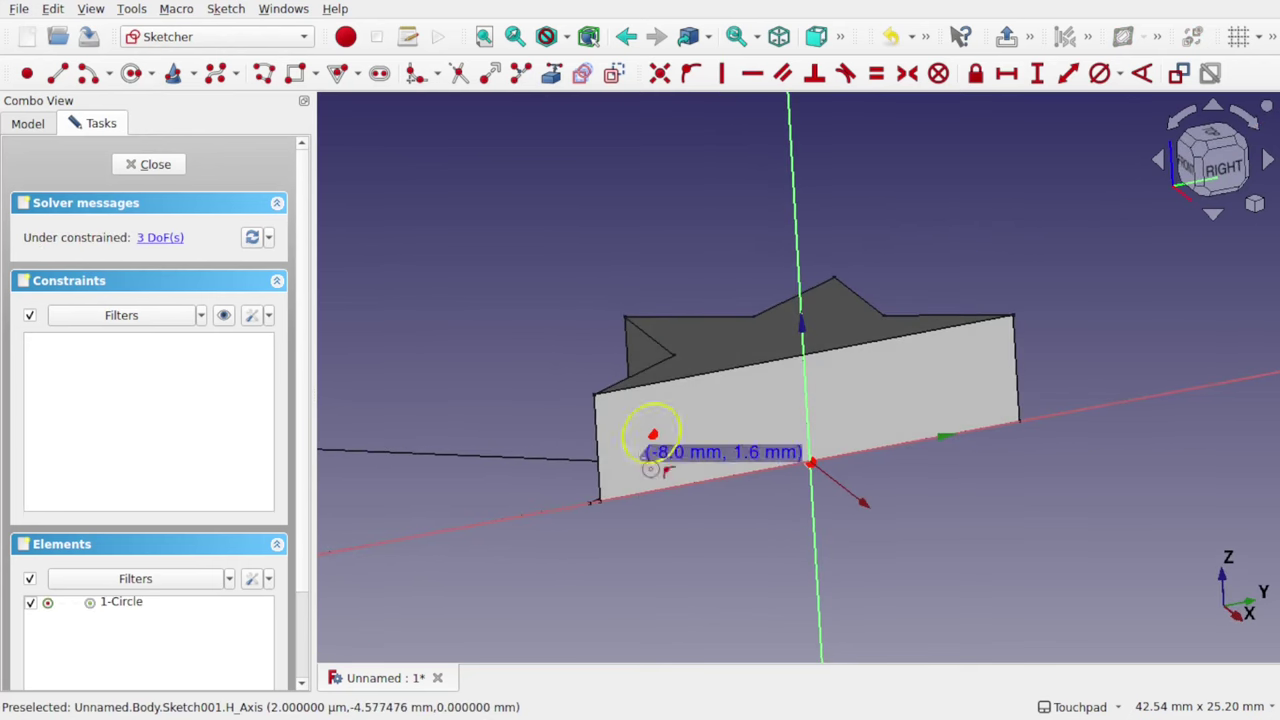
right_click(541, 437)
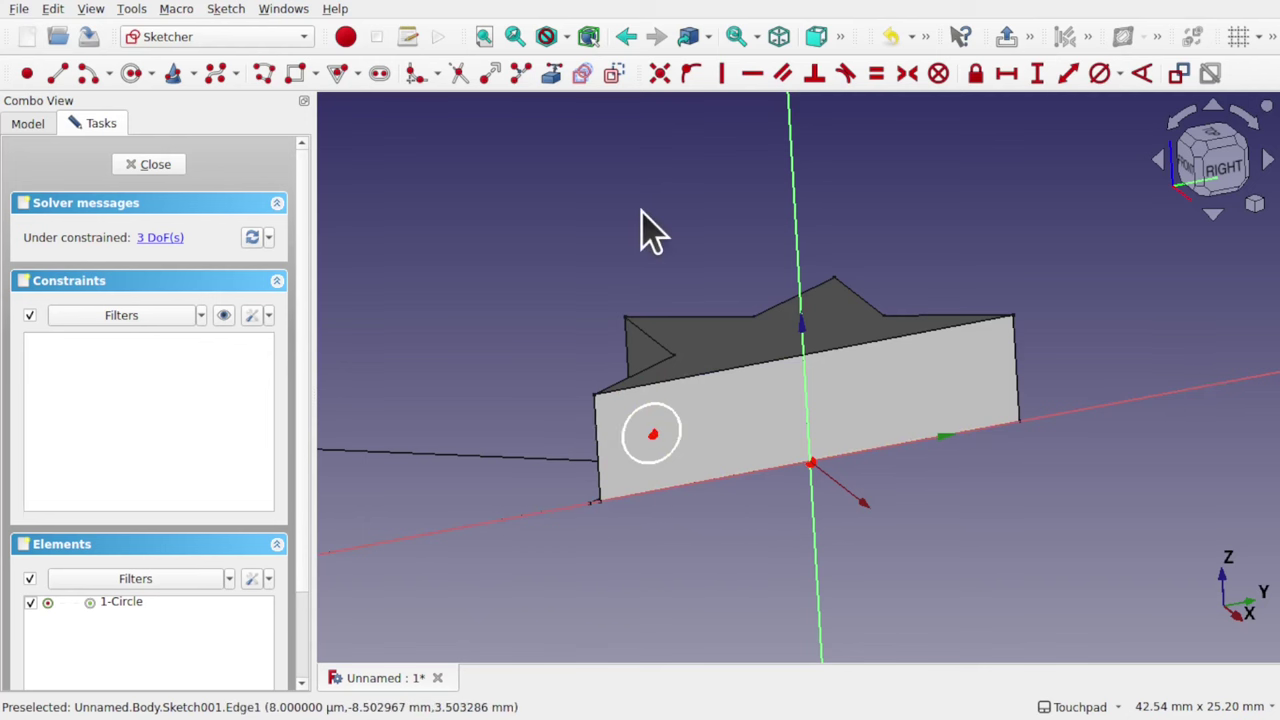
- Link the face's upper corner point and the short end edge nearest the circle as external geometry
click(552, 76)
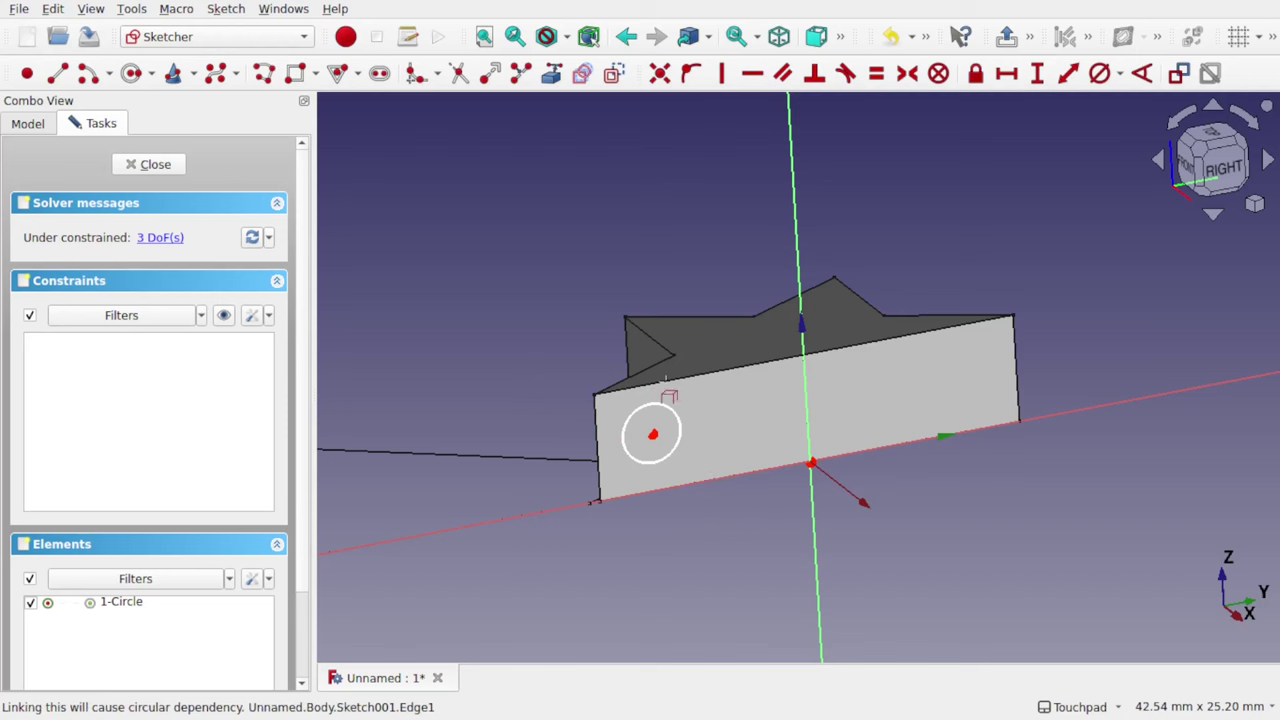
click(595, 396)
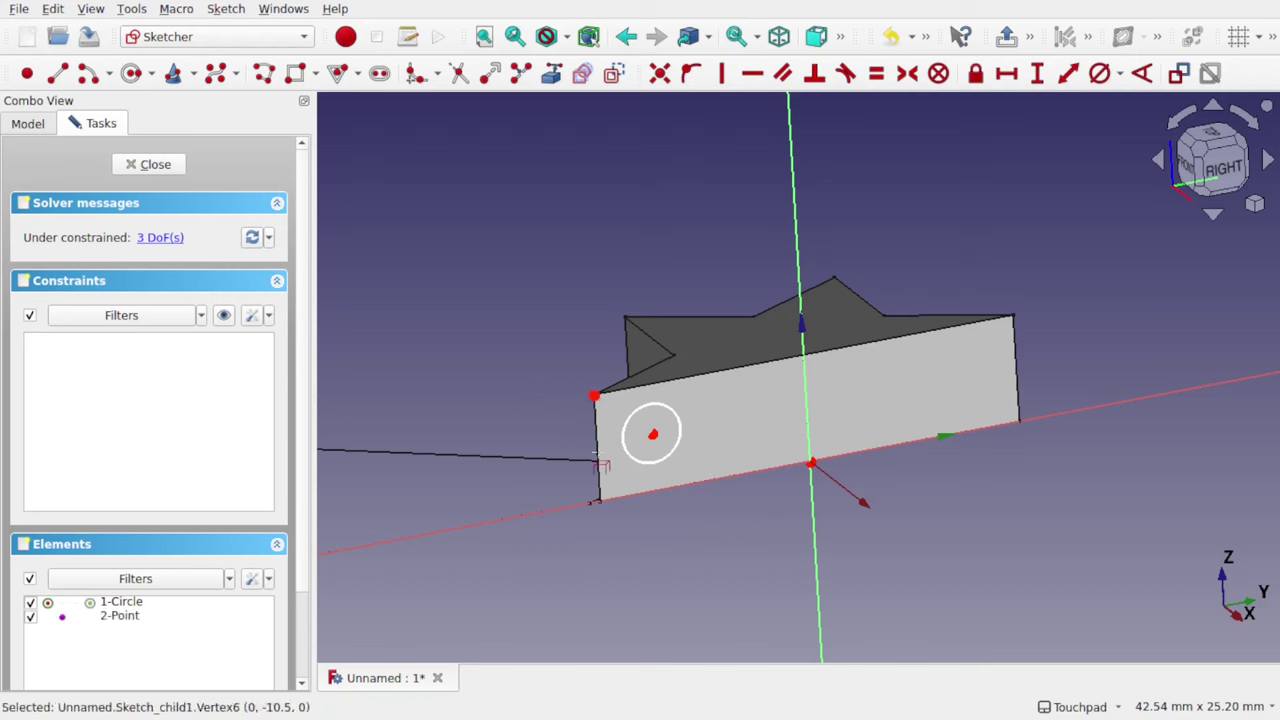
click(599, 466)
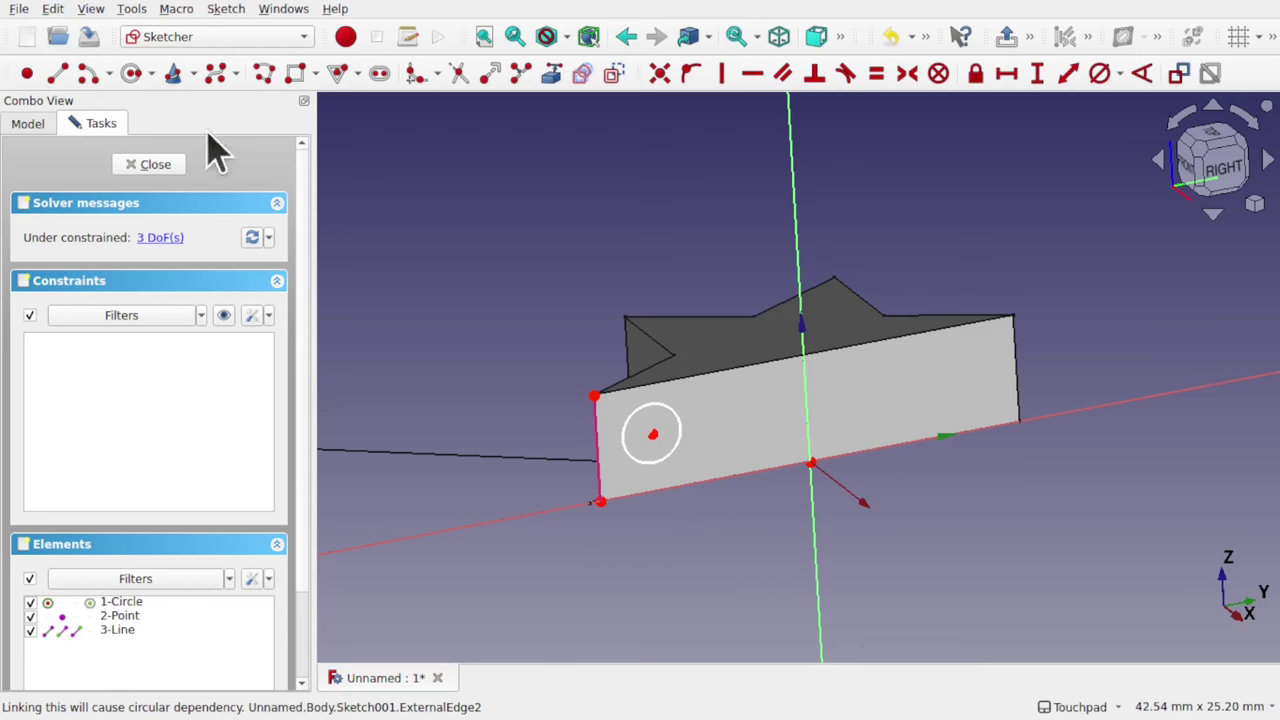
- Draw a line from the circle's centre to the linked short end edge
key(g)
key(l)
click(652, 434)
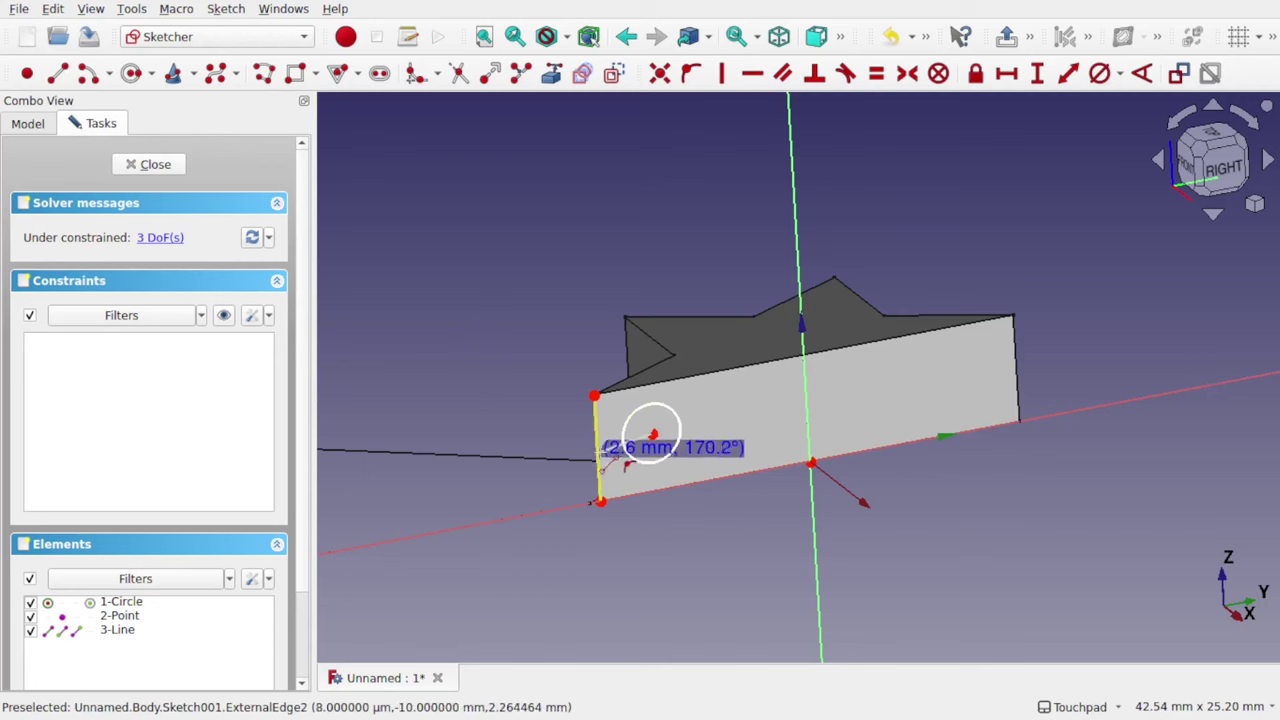
click(598, 455)
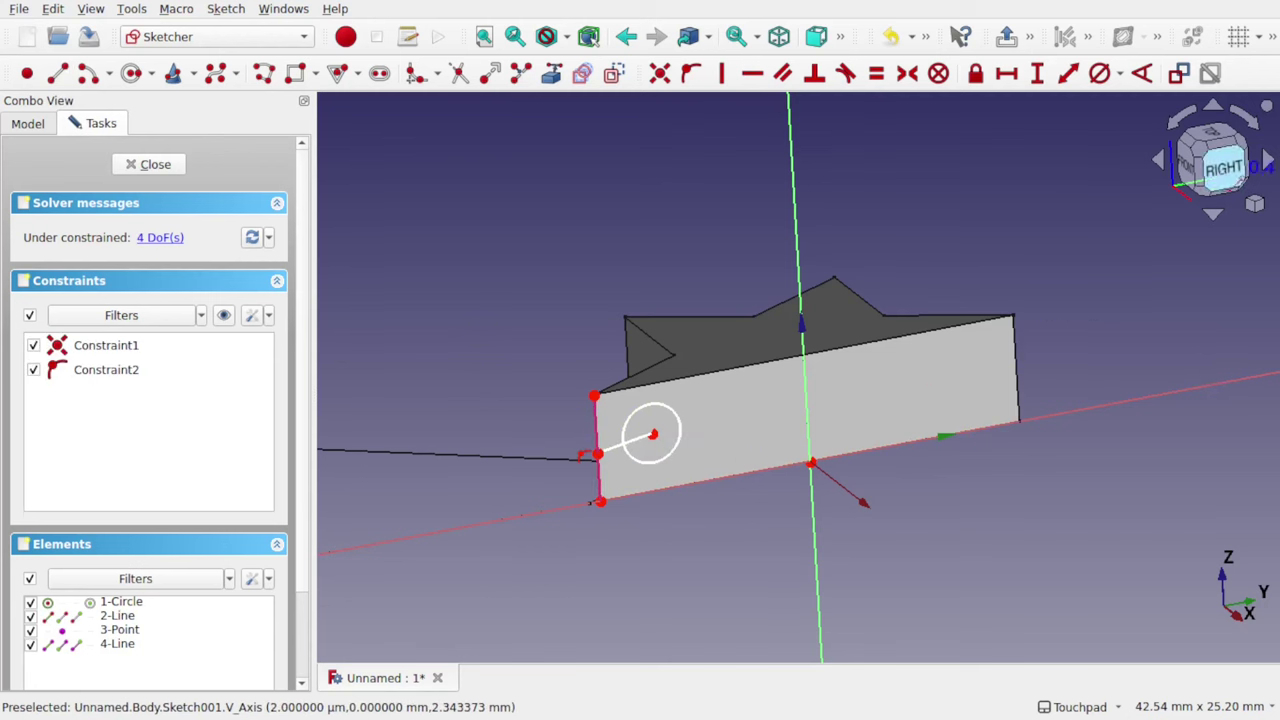
- Turn the line between the circle's centre and the end edge into construction geometry and constrain it horizontal
click(1224, 168)
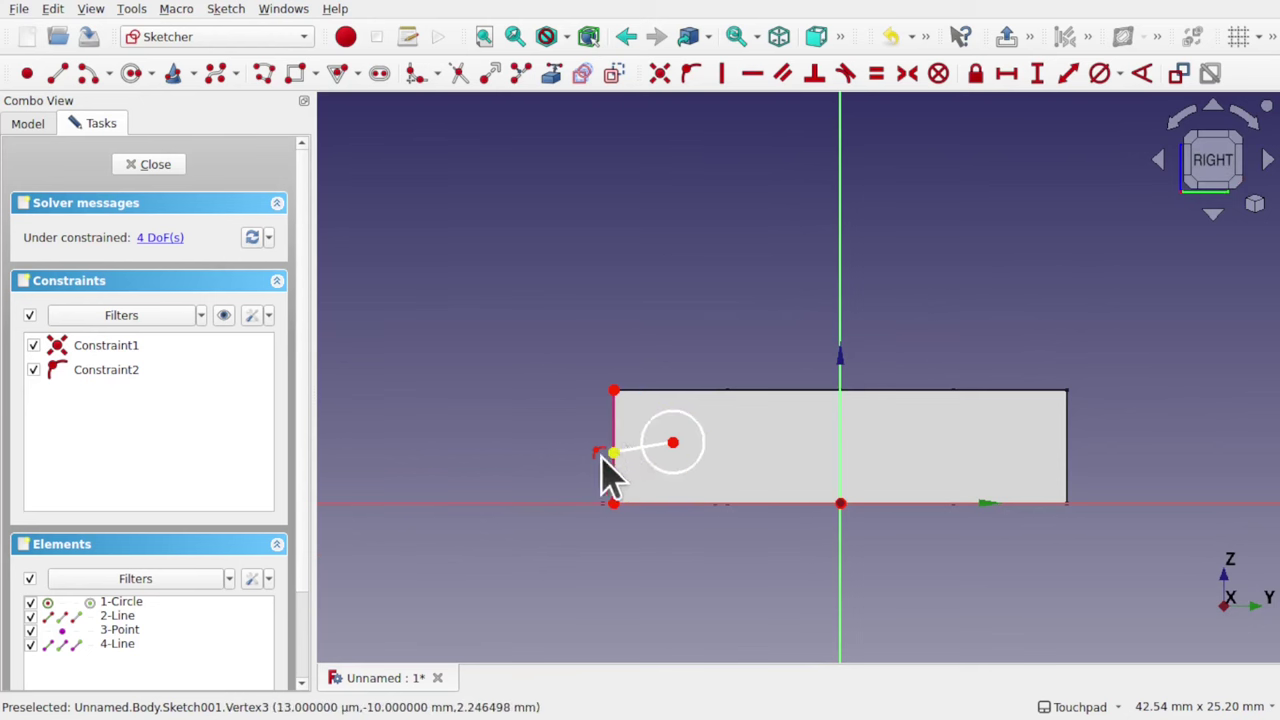
scroll(605, 455, up, 4)
click(634, 456)
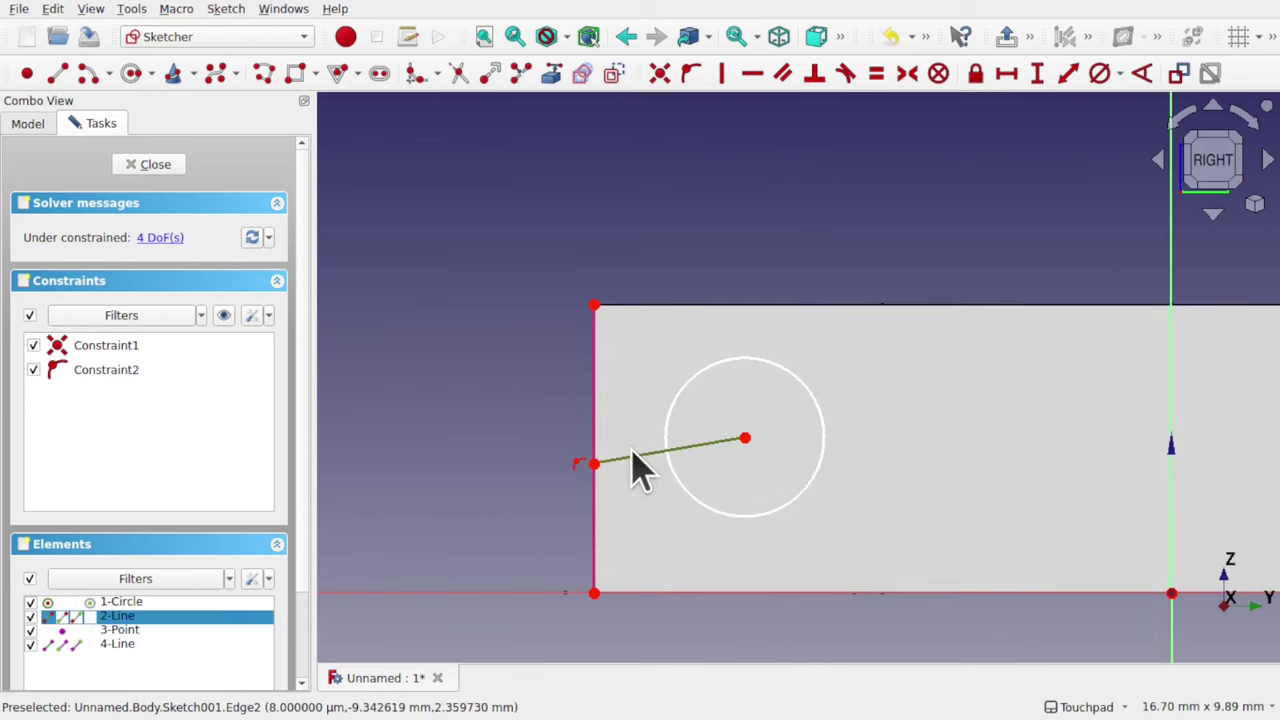
click(614, 75)
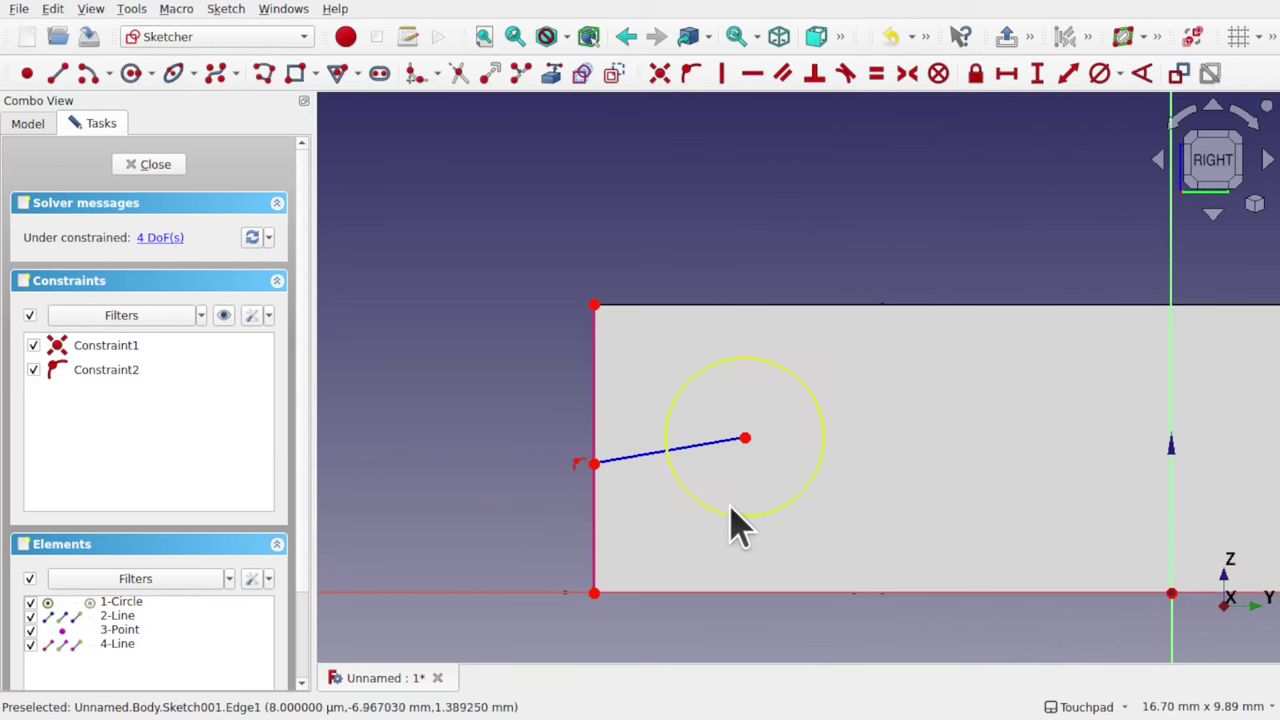
click(652, 455)
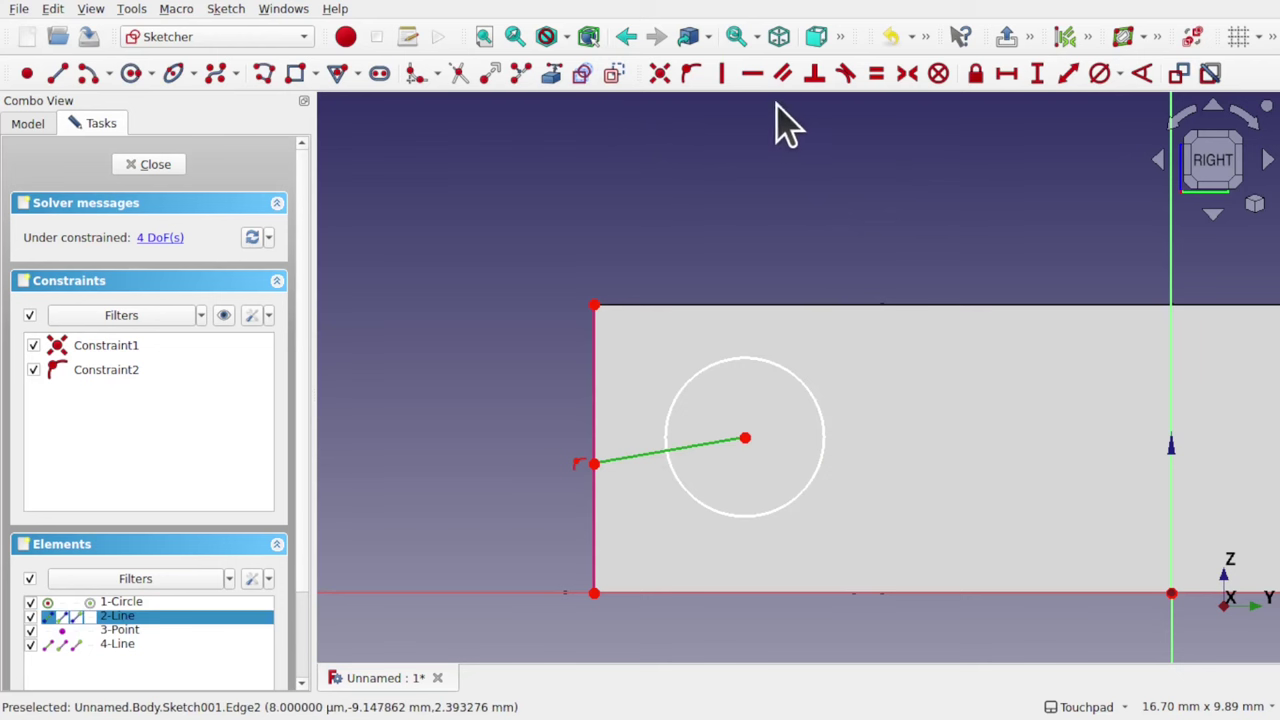
click(755, 80)
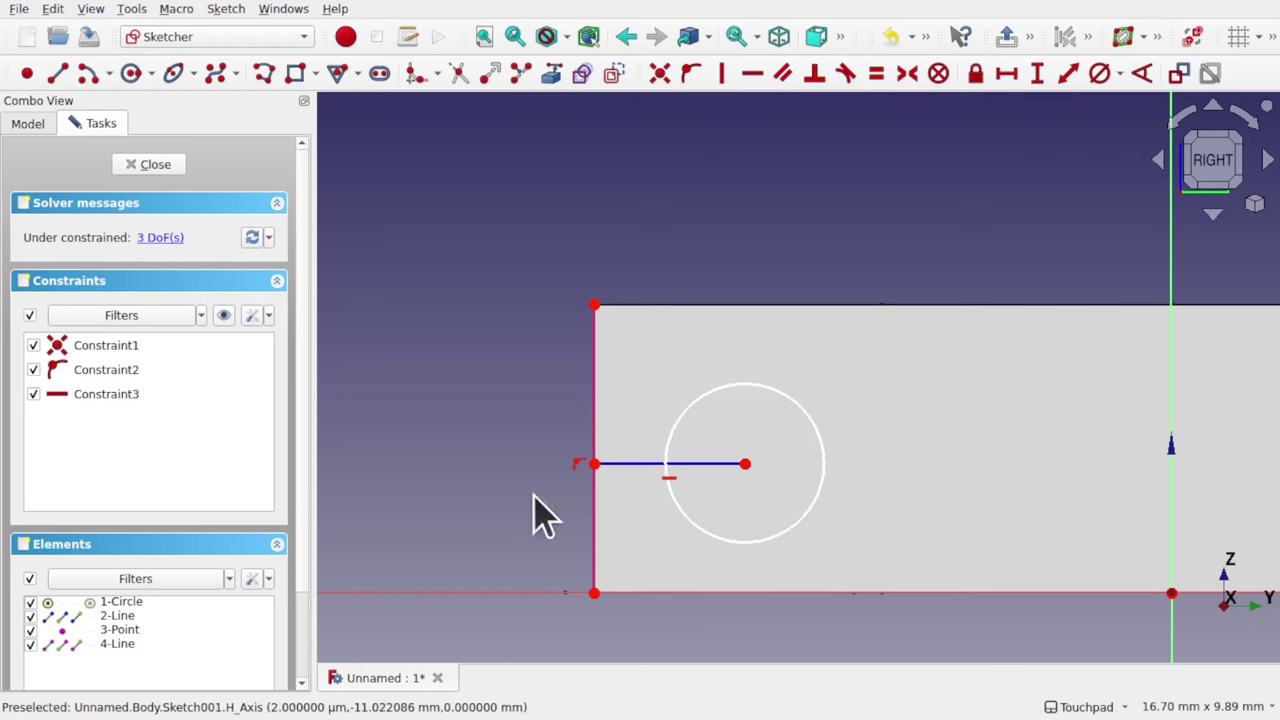
- Constrain the construction line's outer endpoint symmetrically between the two ends of the linked edge
click(594, 305)
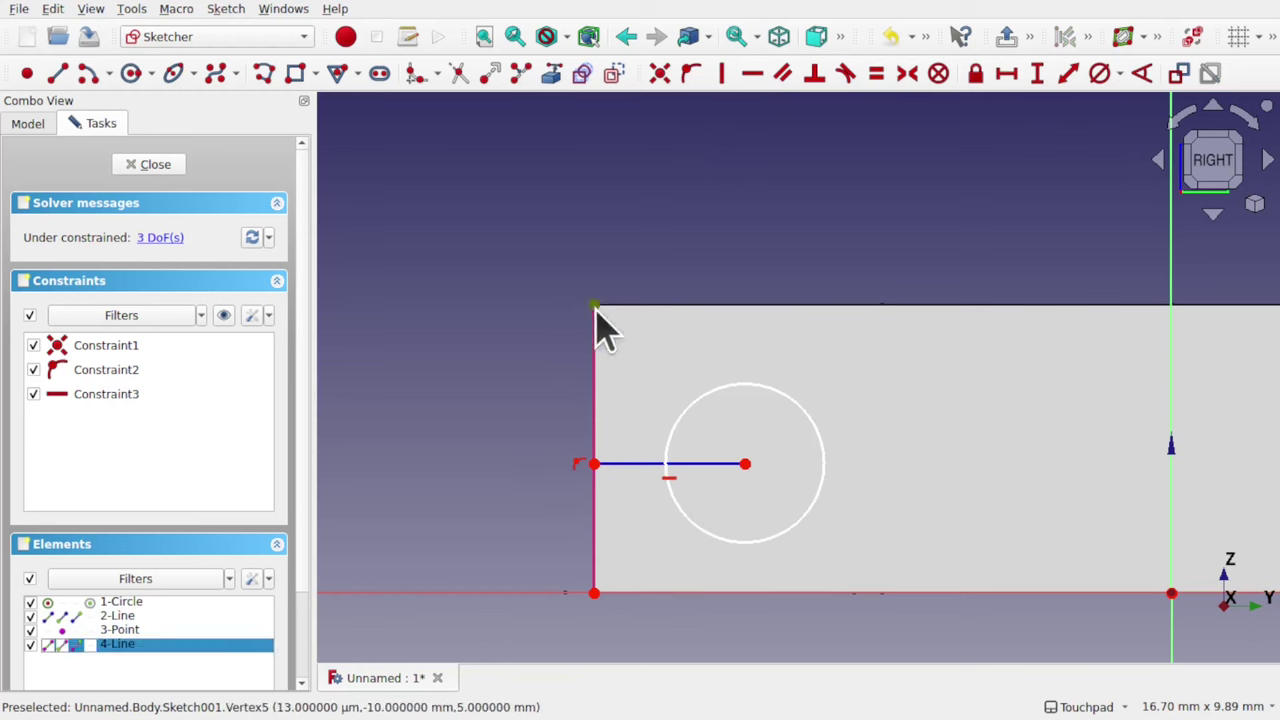
click(595, 594)
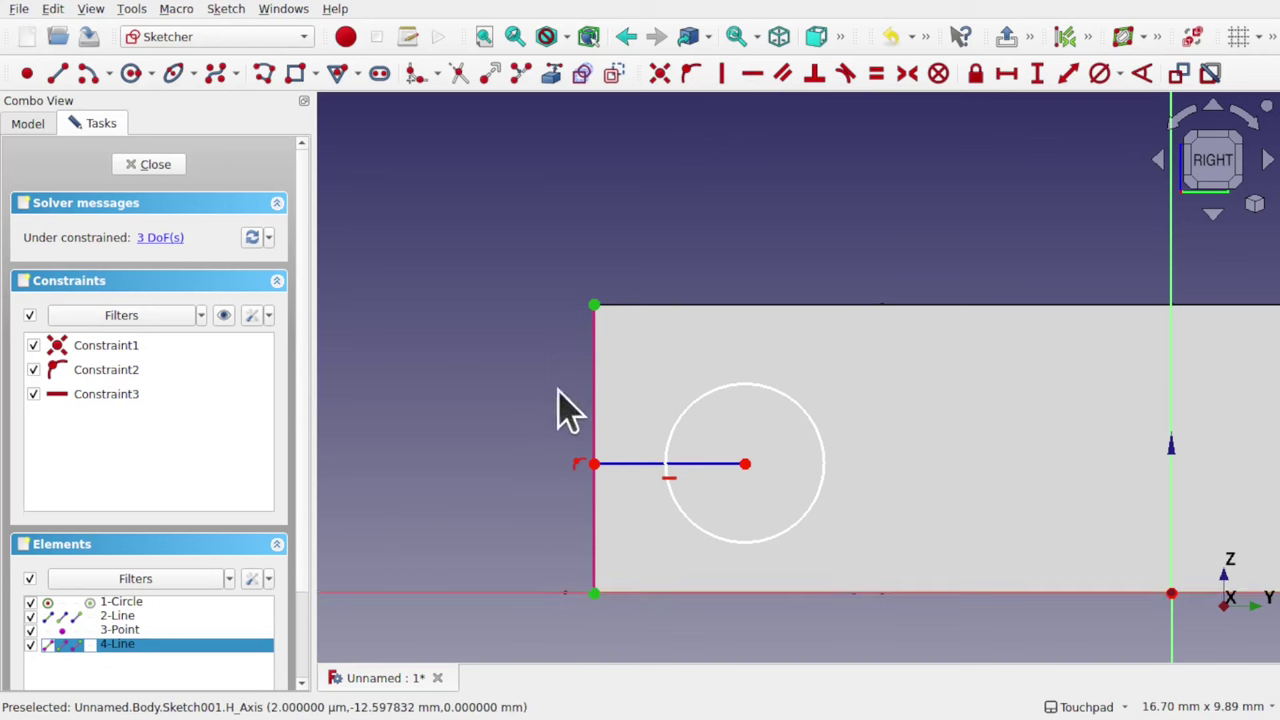
click(594, 464)
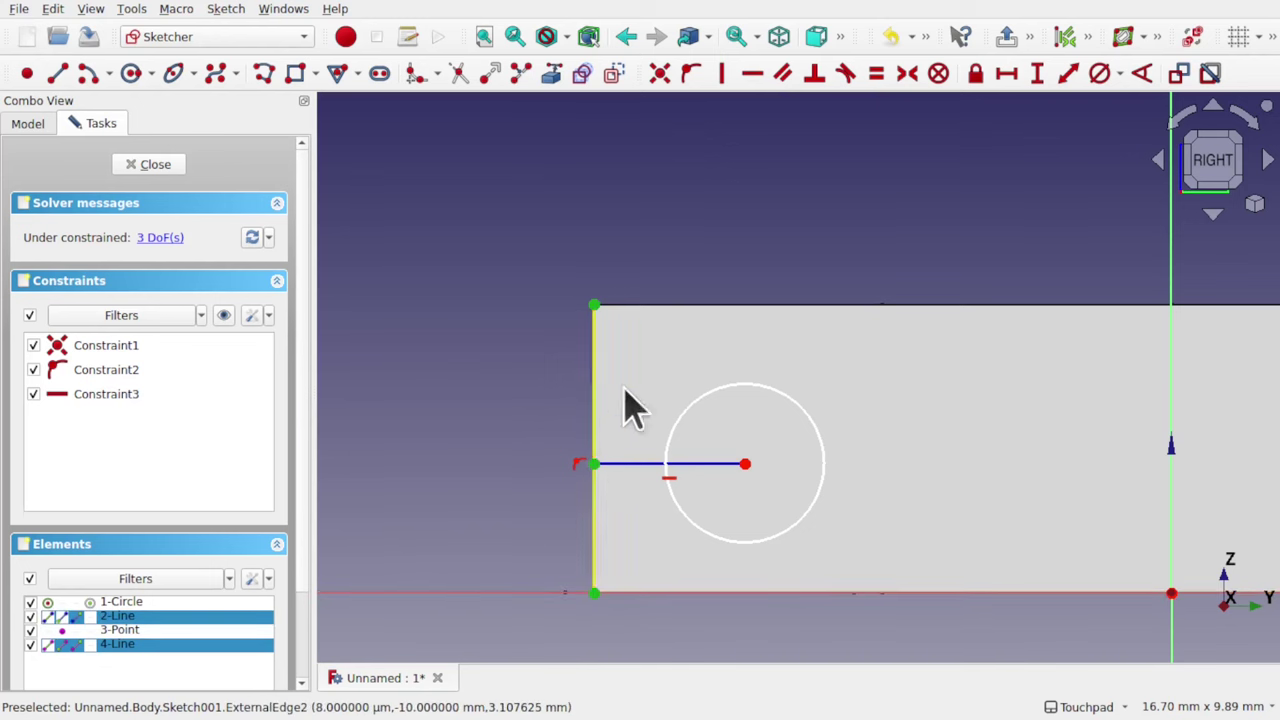
click(906, 74)
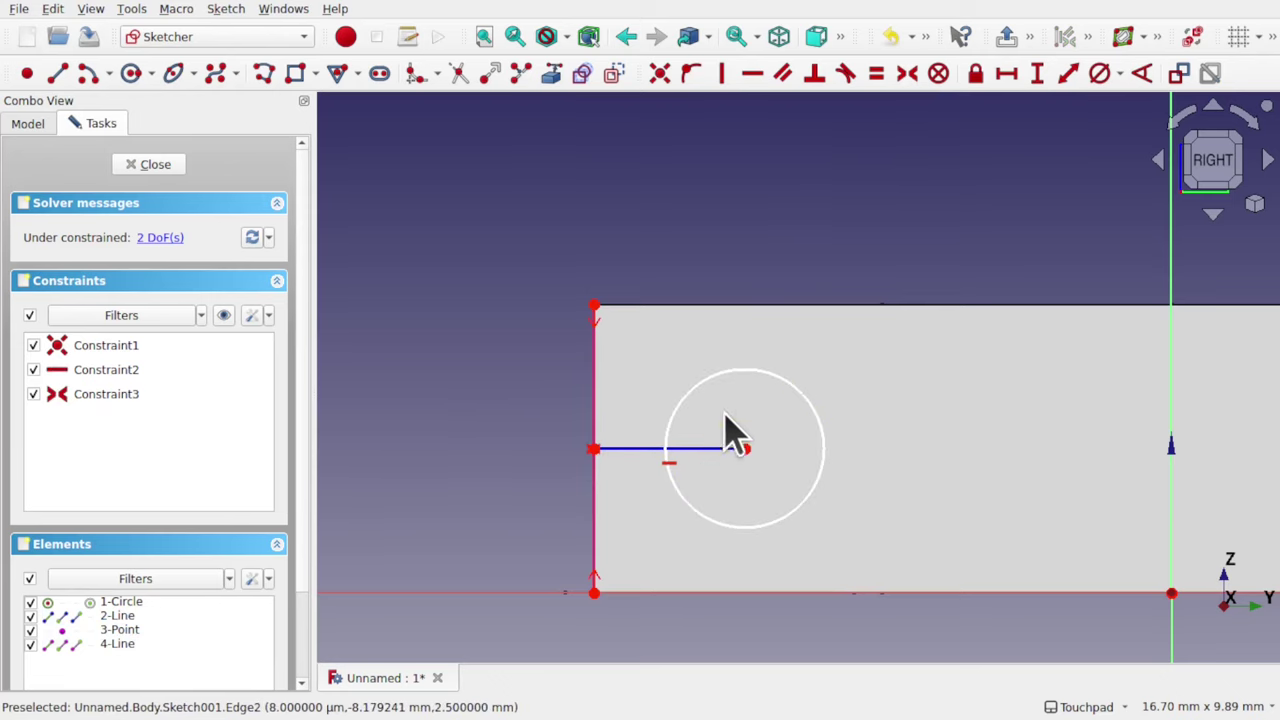
- Constrain the construction line's horizontal length to 2.5 mm
mouse_move(726, 437)
alt+middle_down()
mouse_move(1014, 480)
mouse_move(851, 463)
mouse_move(663, 484)
mouse_move(926, 469)
mouse_move(971, 489)
mouse_move(821, 485)
mouse_move(886, 477)
mouse_move(846, 400)
mouse_move(673, 478)
alt+middle_up()
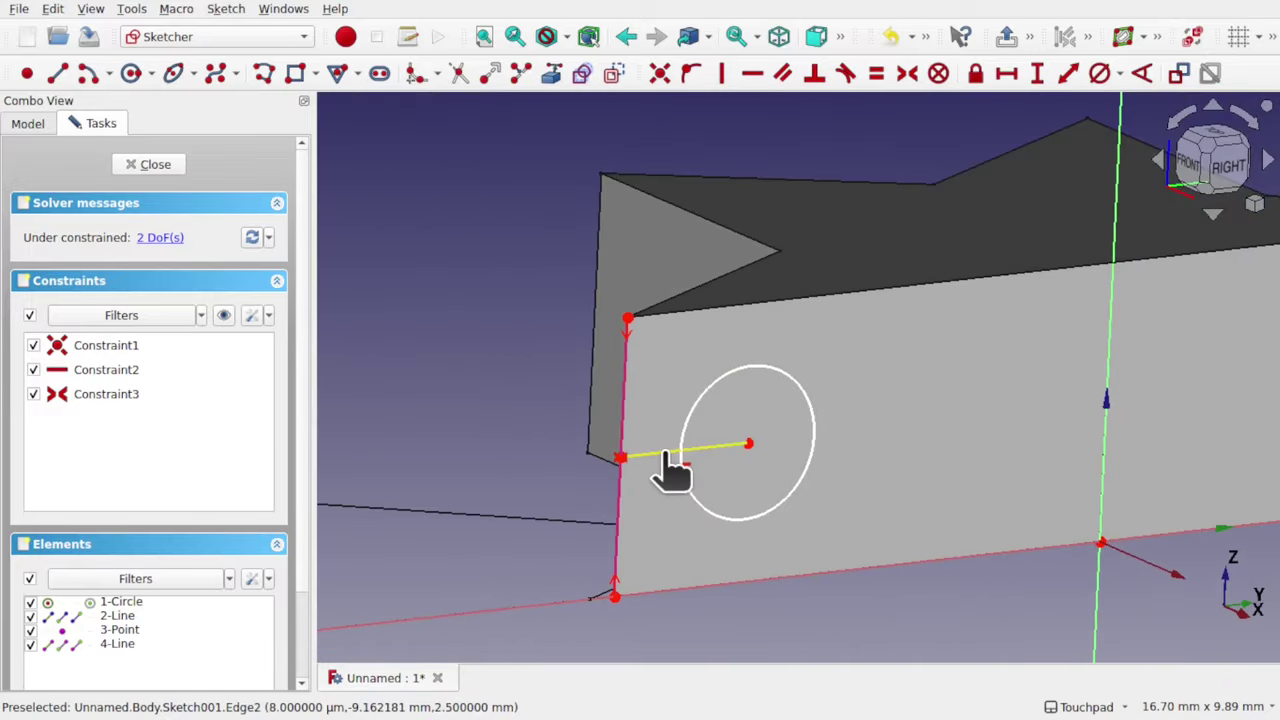
click(664, 453)
click(1008, 76)
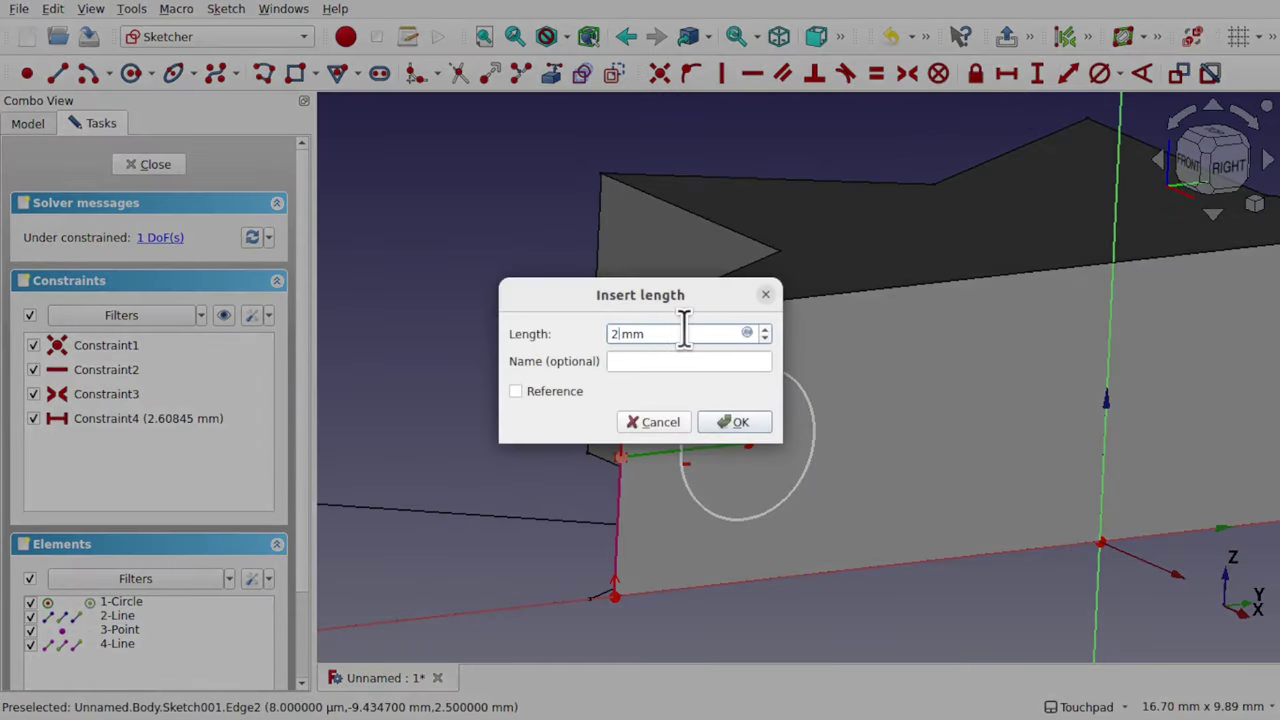
key(Return)
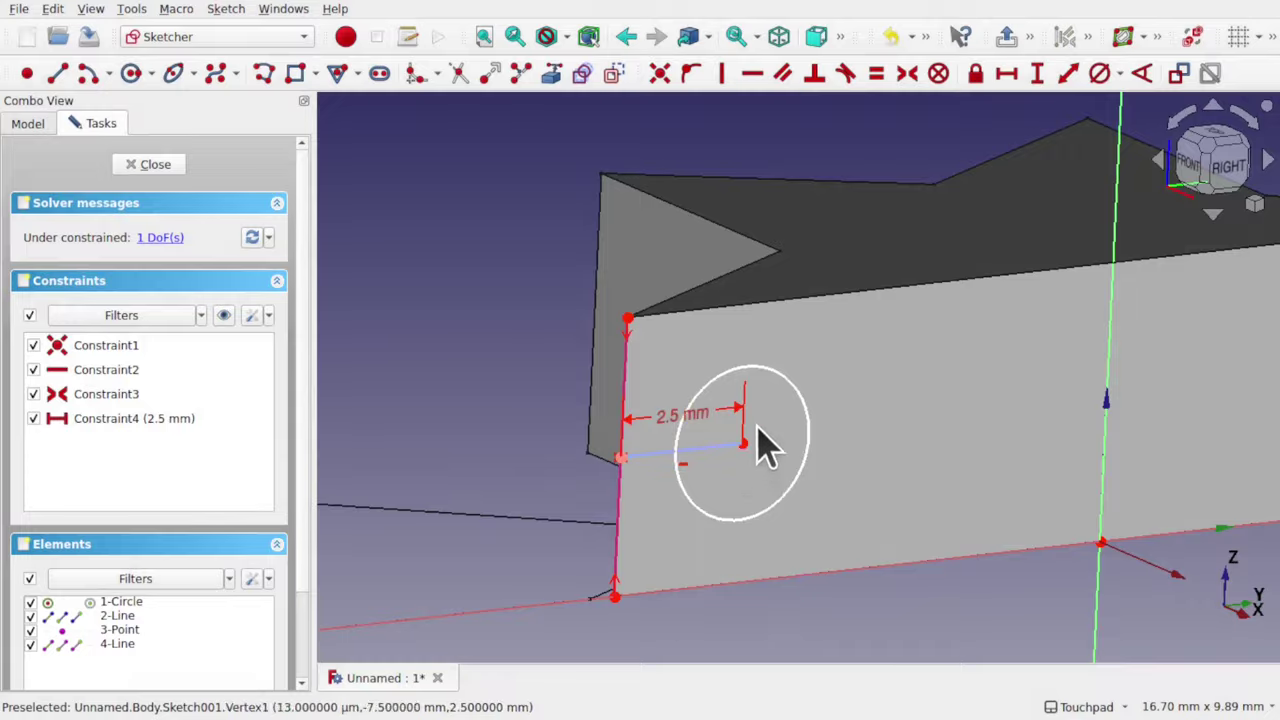
- Add a diameter constraint of 2.5 mm to the circle
mouse_move(760, 443)
alt+middle_down()
mouse_move(917, 543)
mouse_move(820, 467)
alt+middle_up()
key(3)
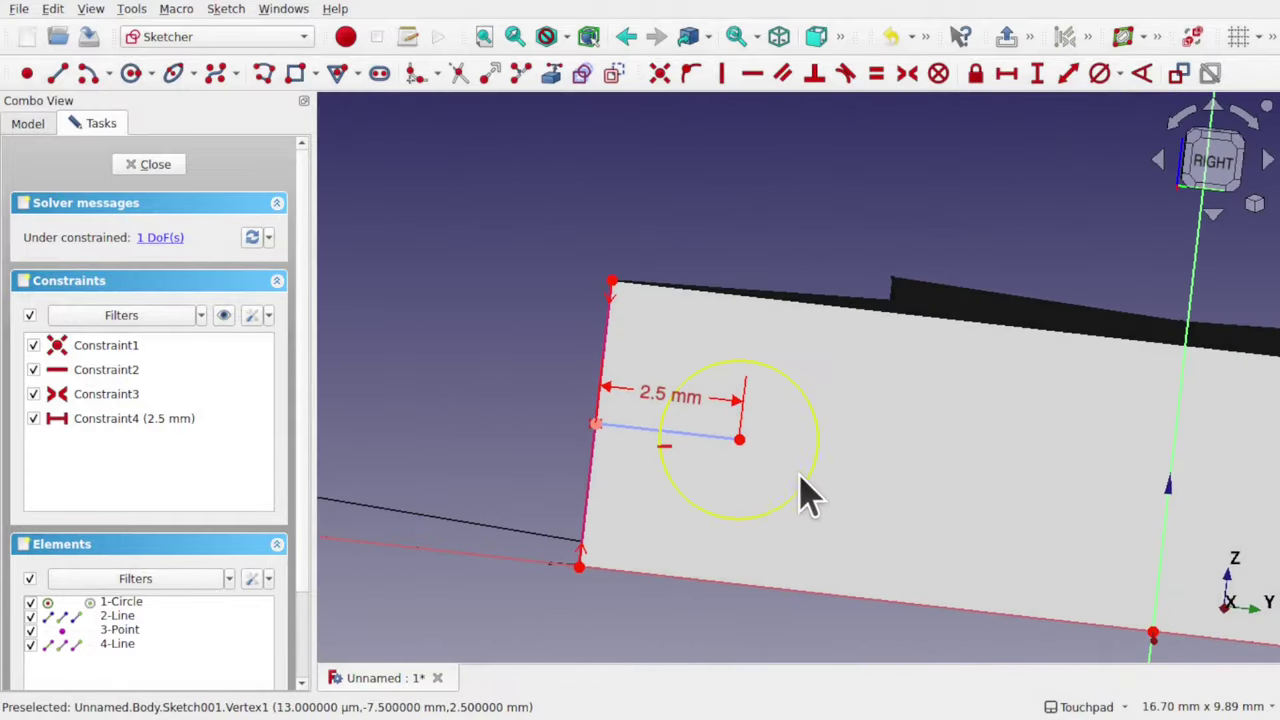
click(810, 482)
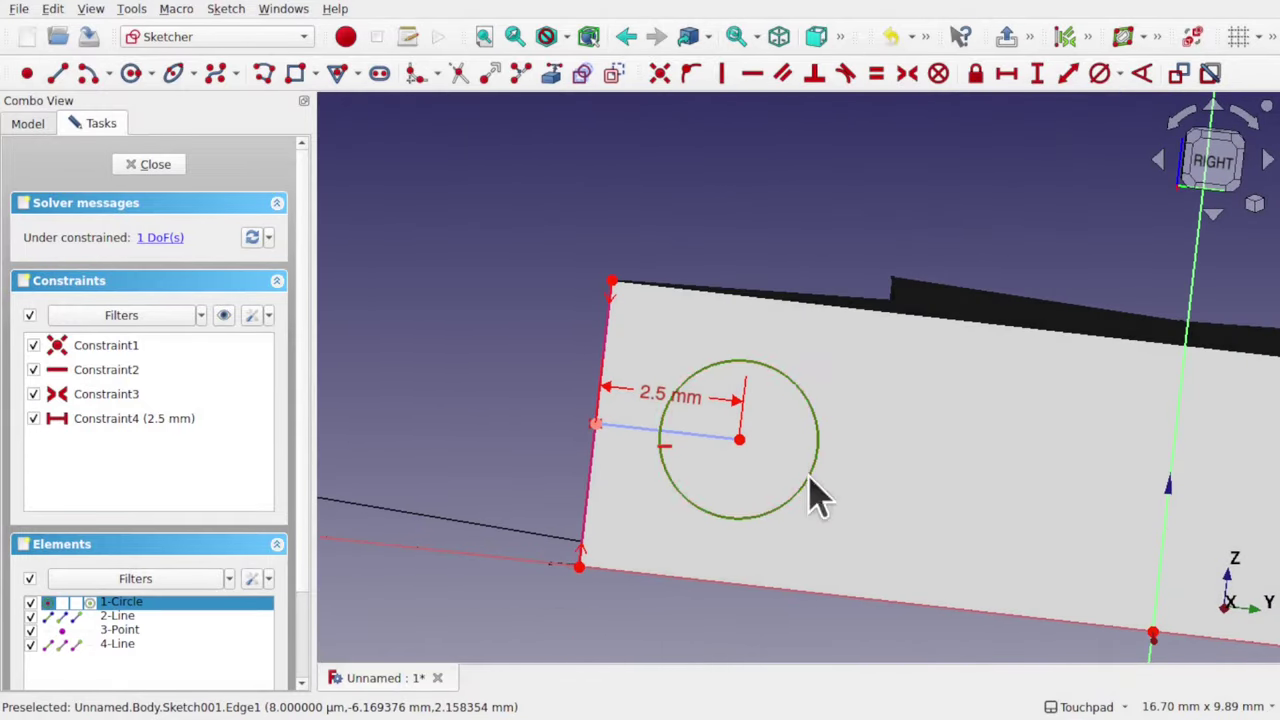
click(1100, 73)
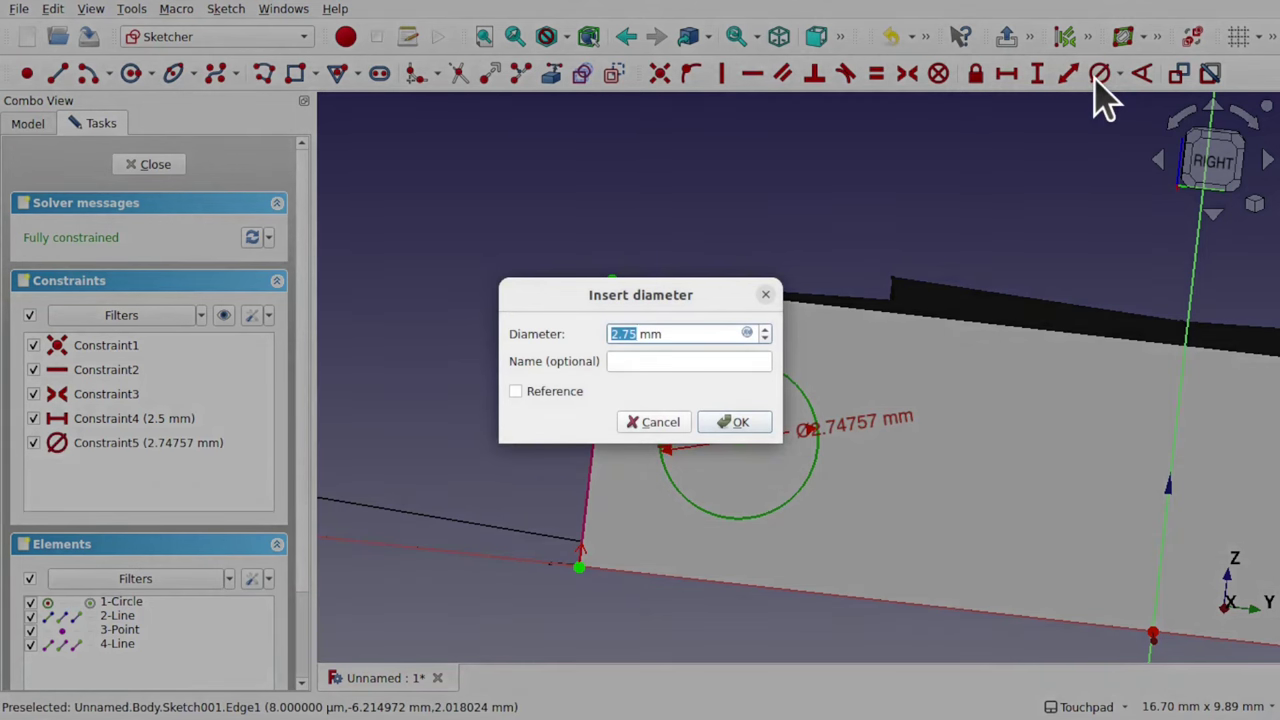
text(2.5)
key(Return)
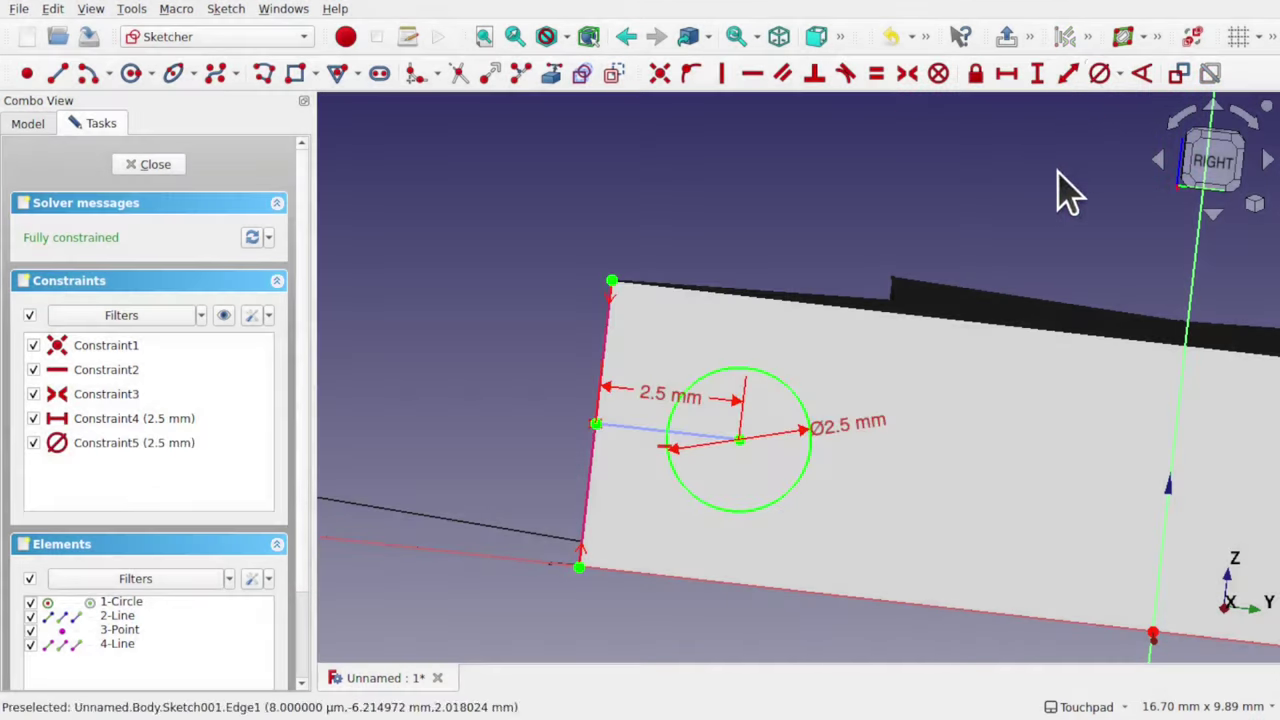
- Change the circle's diameter constraint to 3 mm and close the sketch
mouse_move(737, 325)
middle_down()
mouse_move(826, 463)
mouse_move(731, 409)
middle_up()
mouse_move(766, 291)
middle_down()
mouse_move(723, 217)
mouse_move(840, 366)
middle_up()
double_click(852, 392)
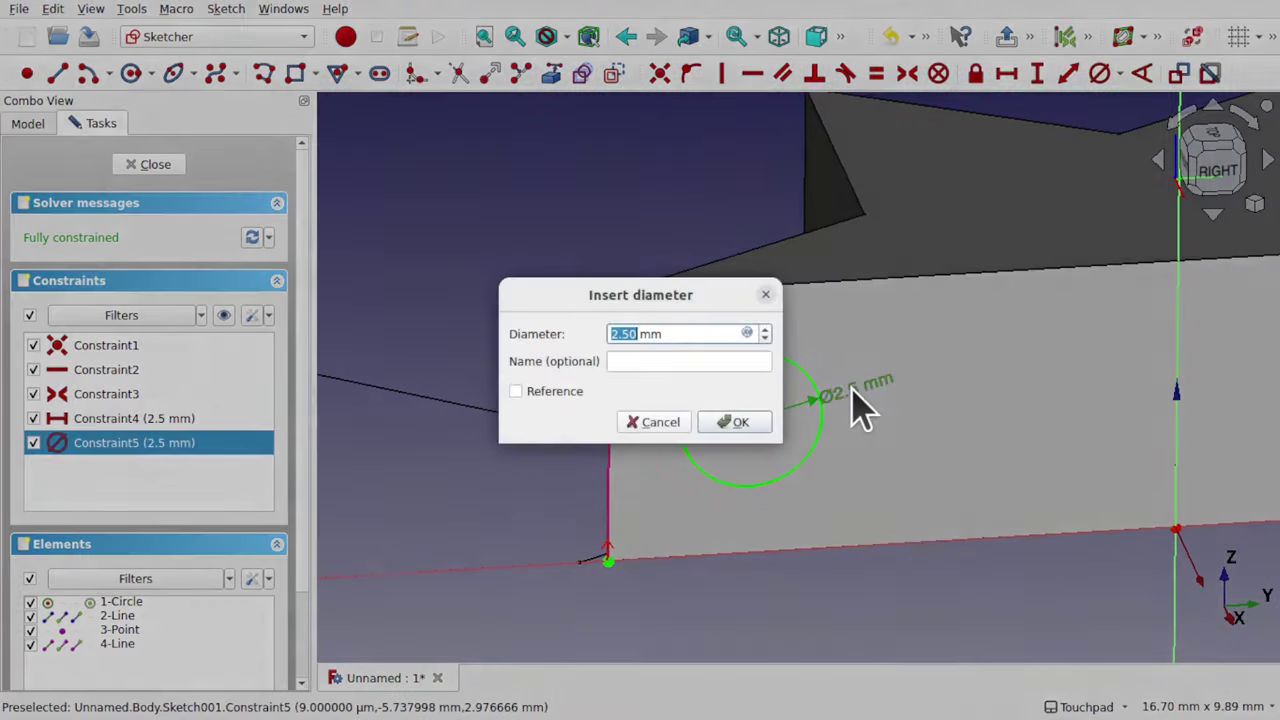
text(3)
key(Return)
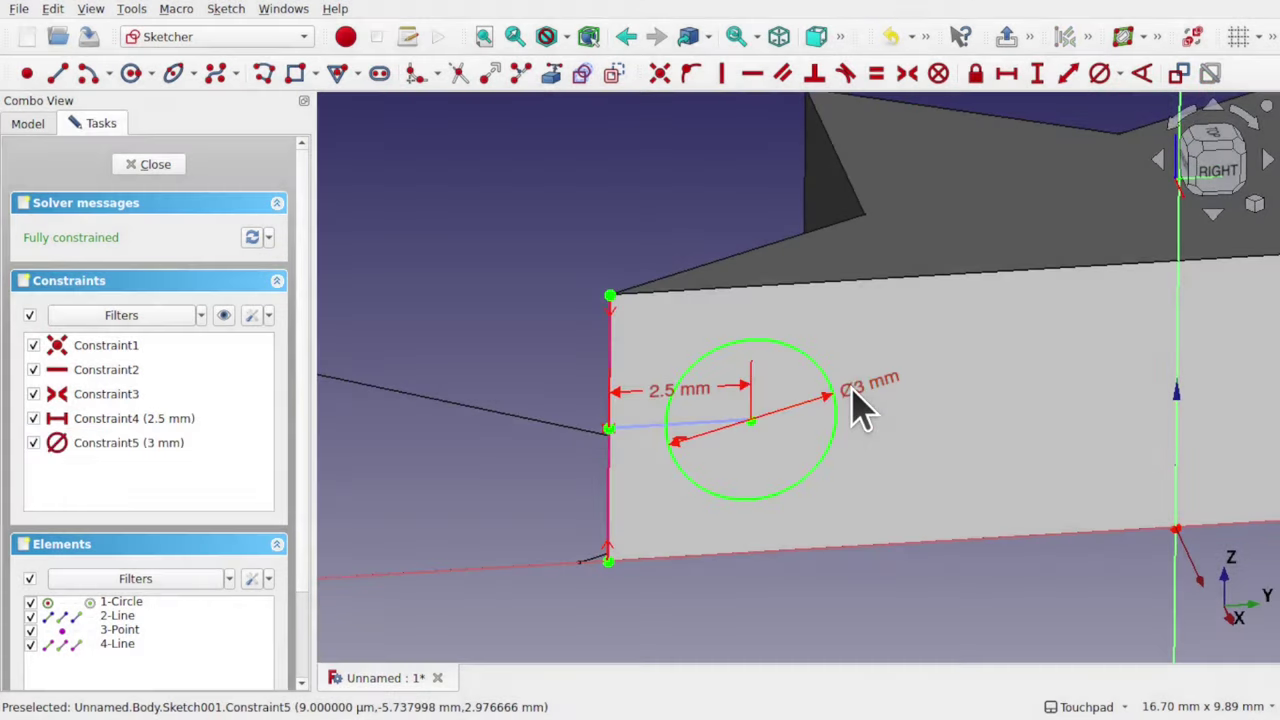
mouse_move(851, 387)
middle_down()
mouse_move(813, 428)
mouse_move(969, 486)
mouse_move(848, 443)
mouse_move(851, 463)
middle_up()
scroll(848, 465, down, 5)
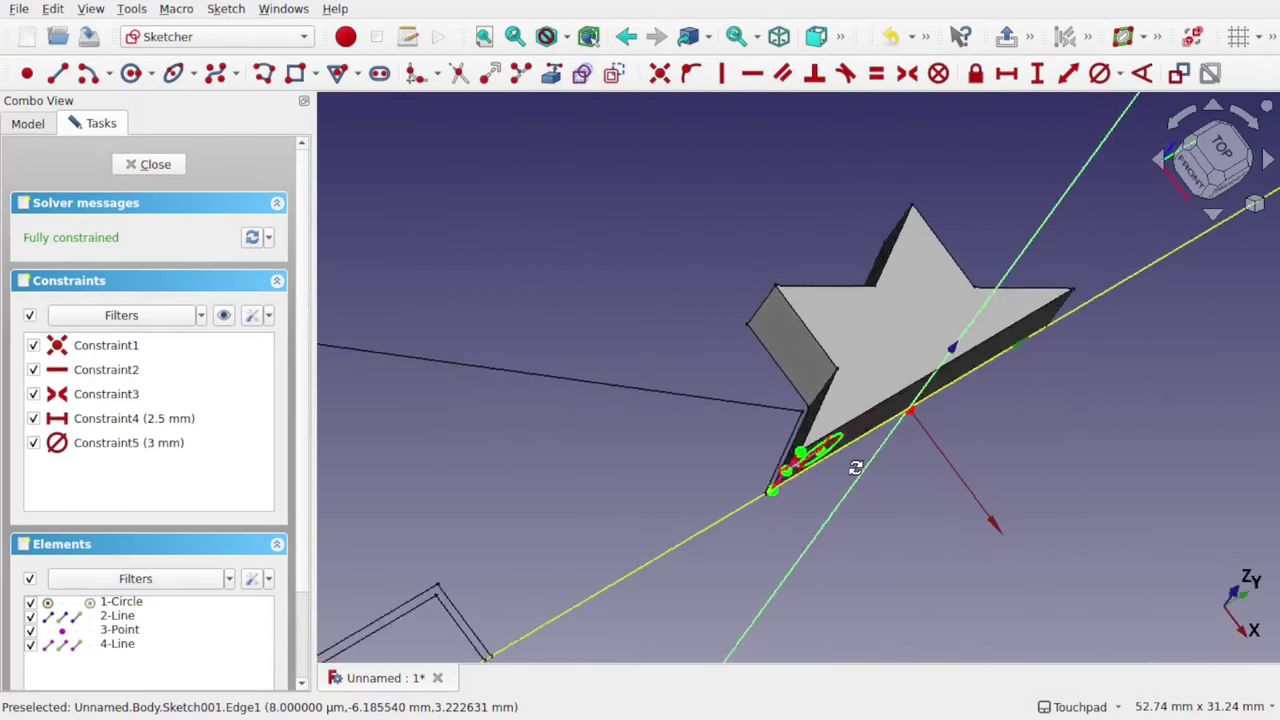
click(155, 165)
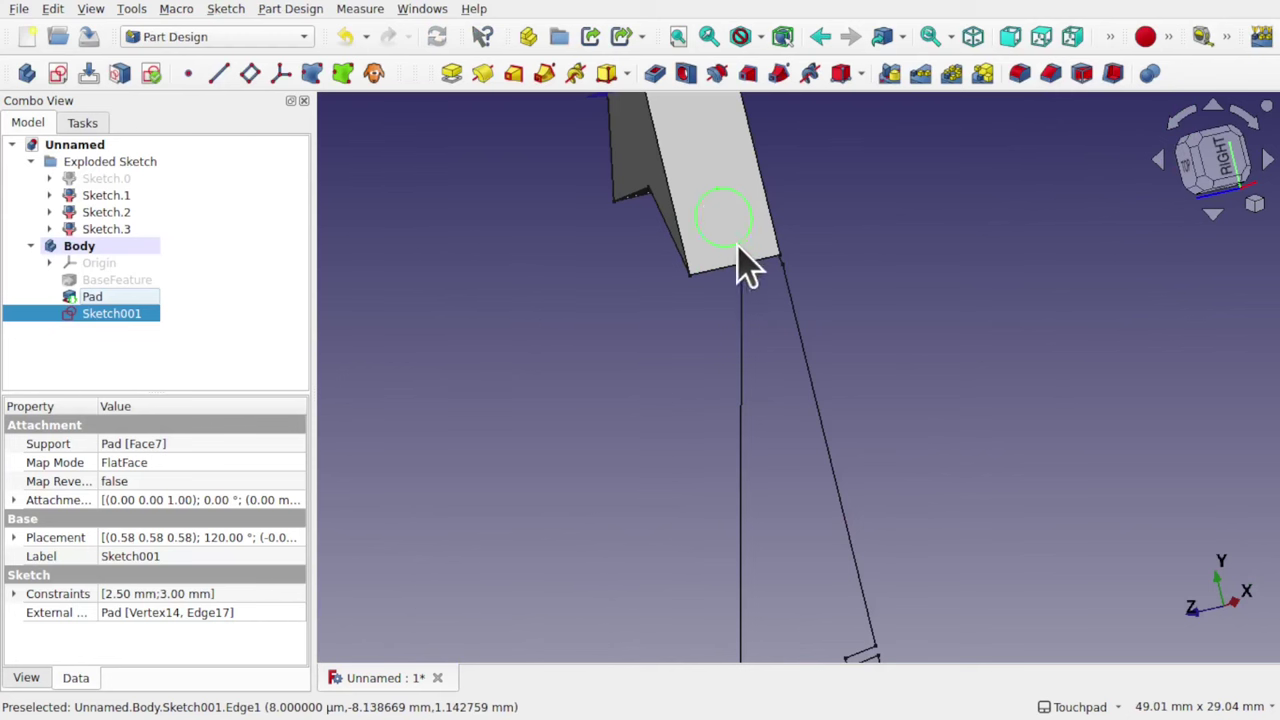
- Pocket the 3 mm circle sketch with the Through all type so the hole passes completely through the half-star's tip
drag(725, 225, 719, 260)
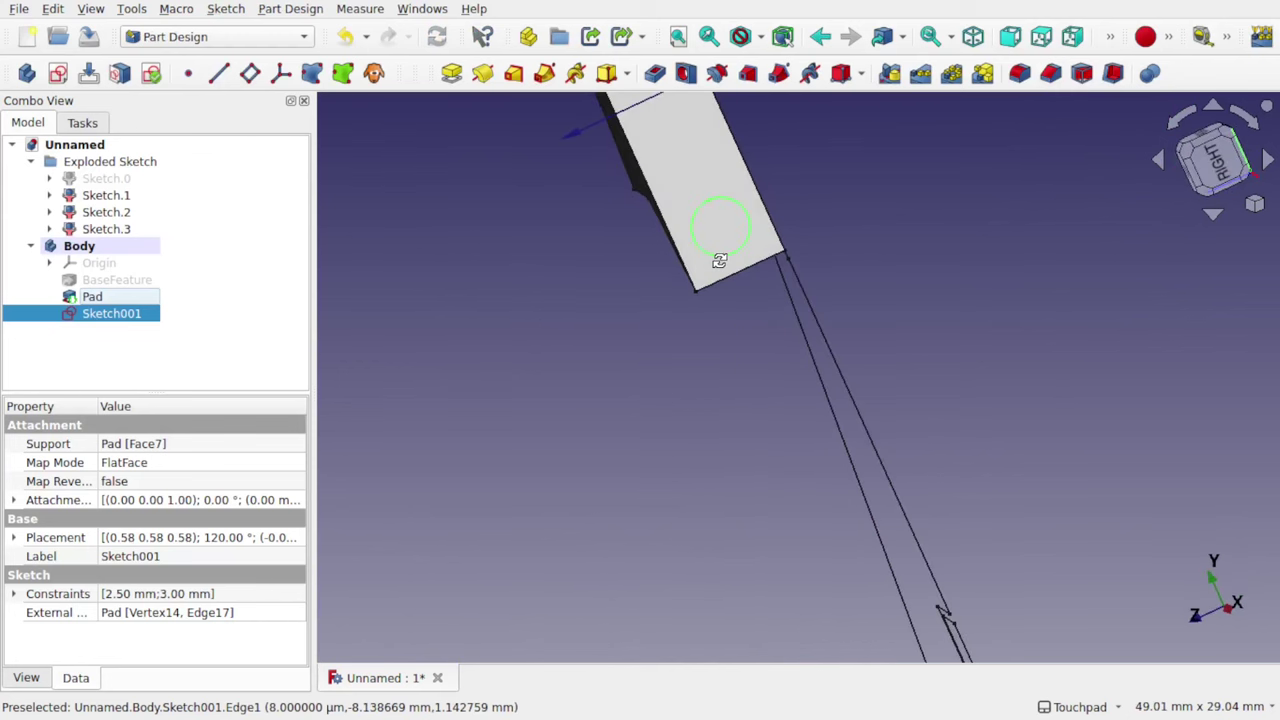
click(660, 78)
drag(700, 134, 886, 229)
click(226, 238)
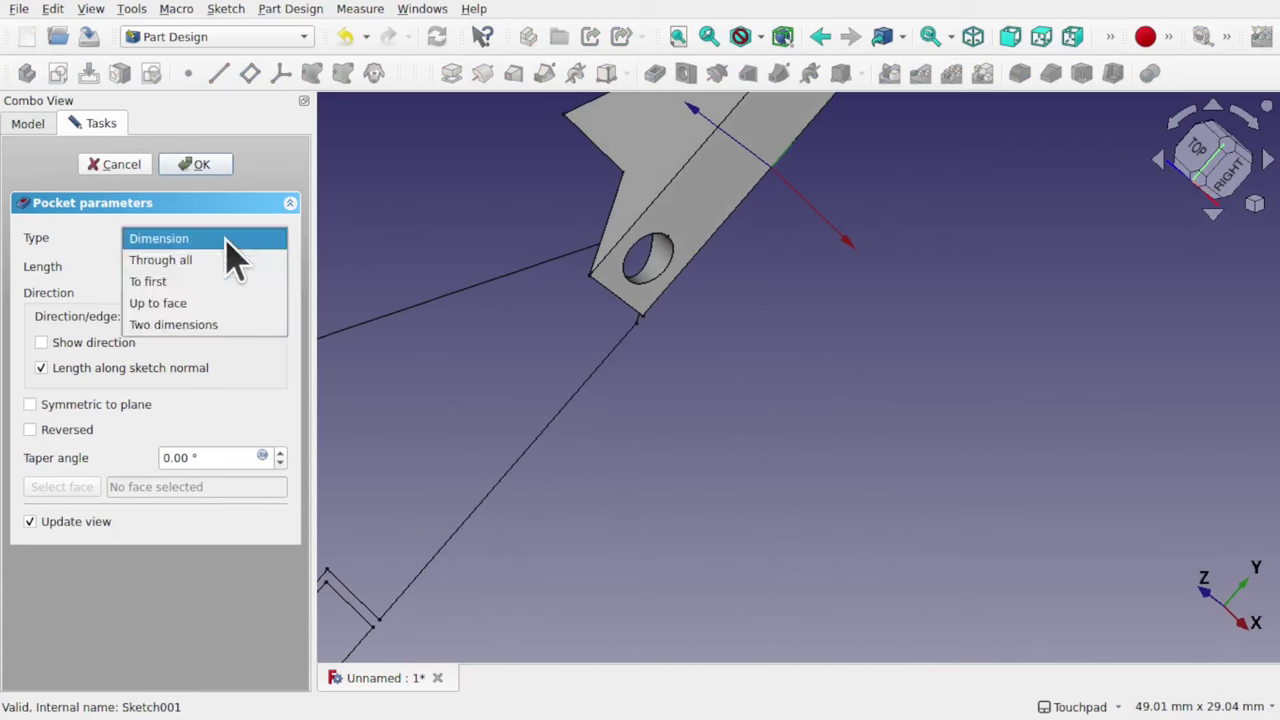
click(228, 259)
drag(763, 234, 804, 353)
drag(717, 337, 643, 320)
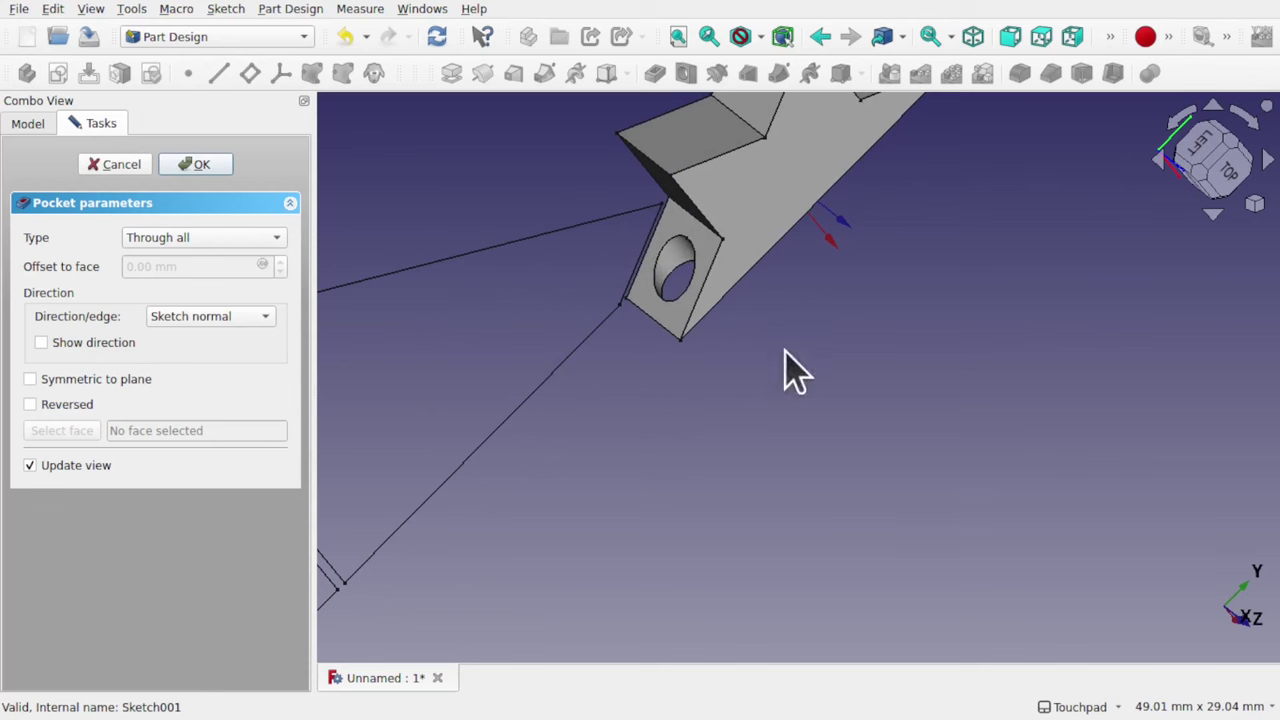
drag(671, 277, 694, 300)
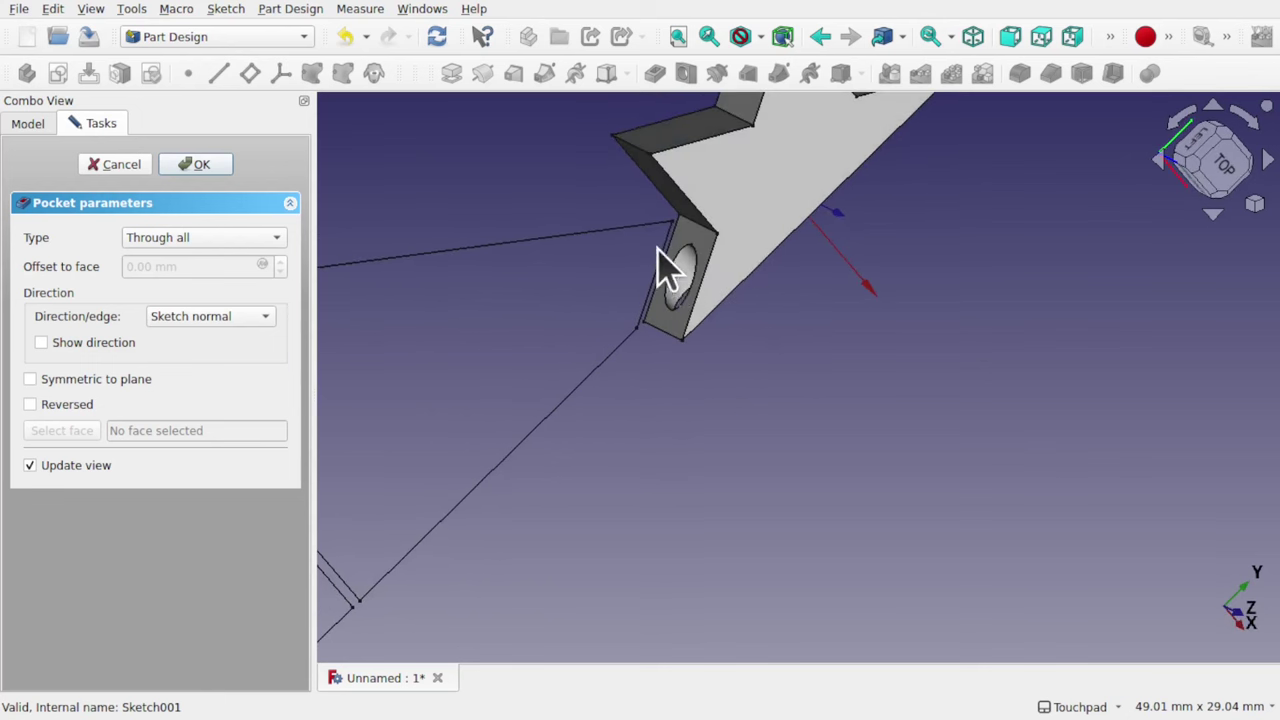
drag(680, 295, 630, 300)
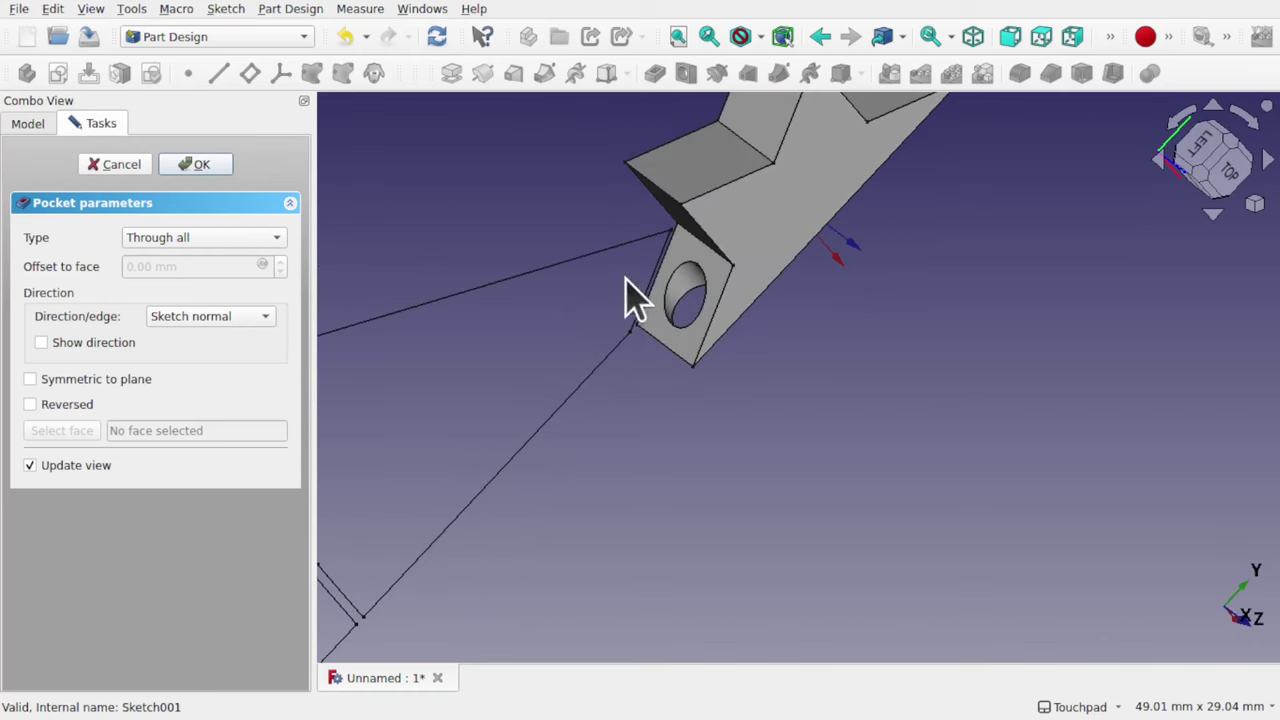
drag(734, 323, 706, 277)
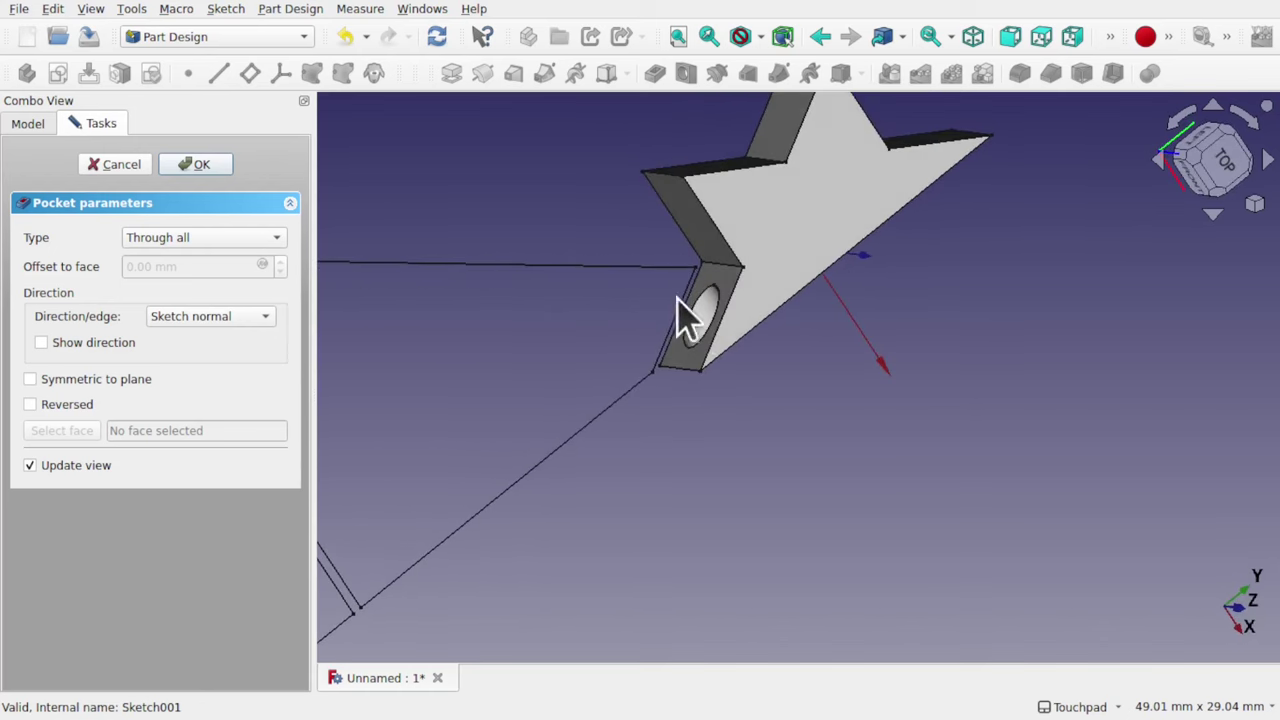
drag(705, 330, 777, 380)
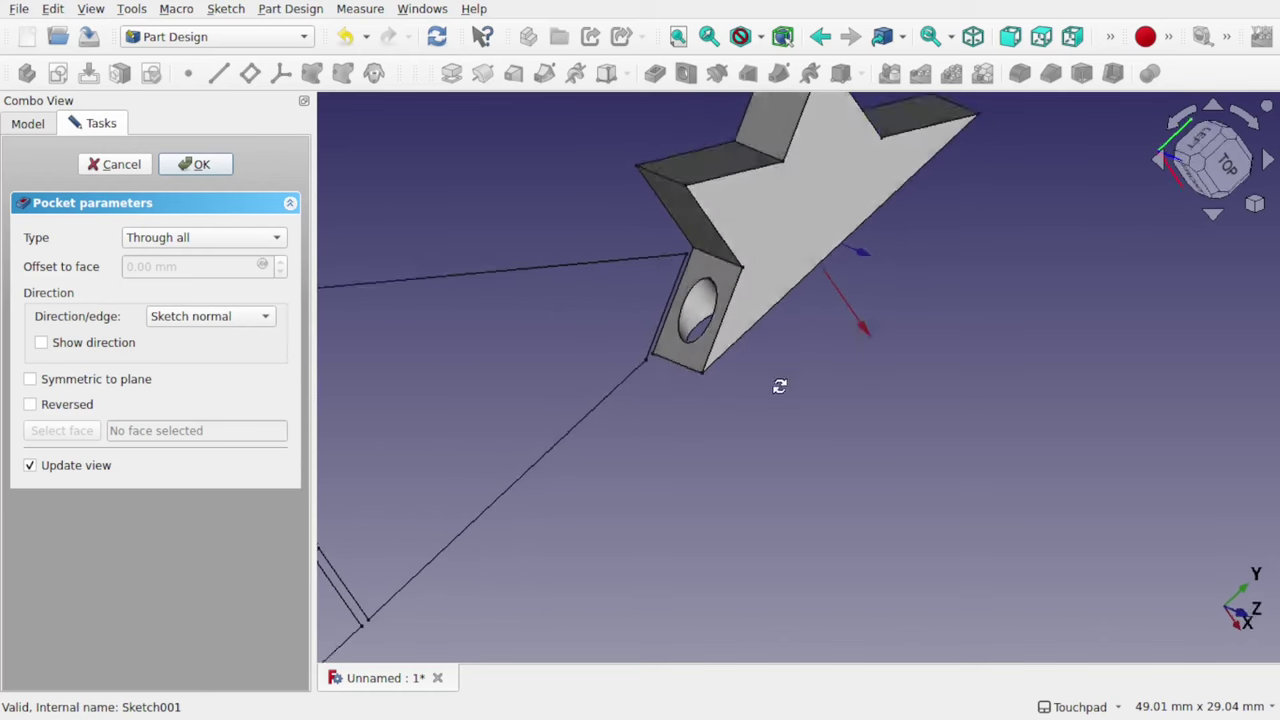
click(197, 166)
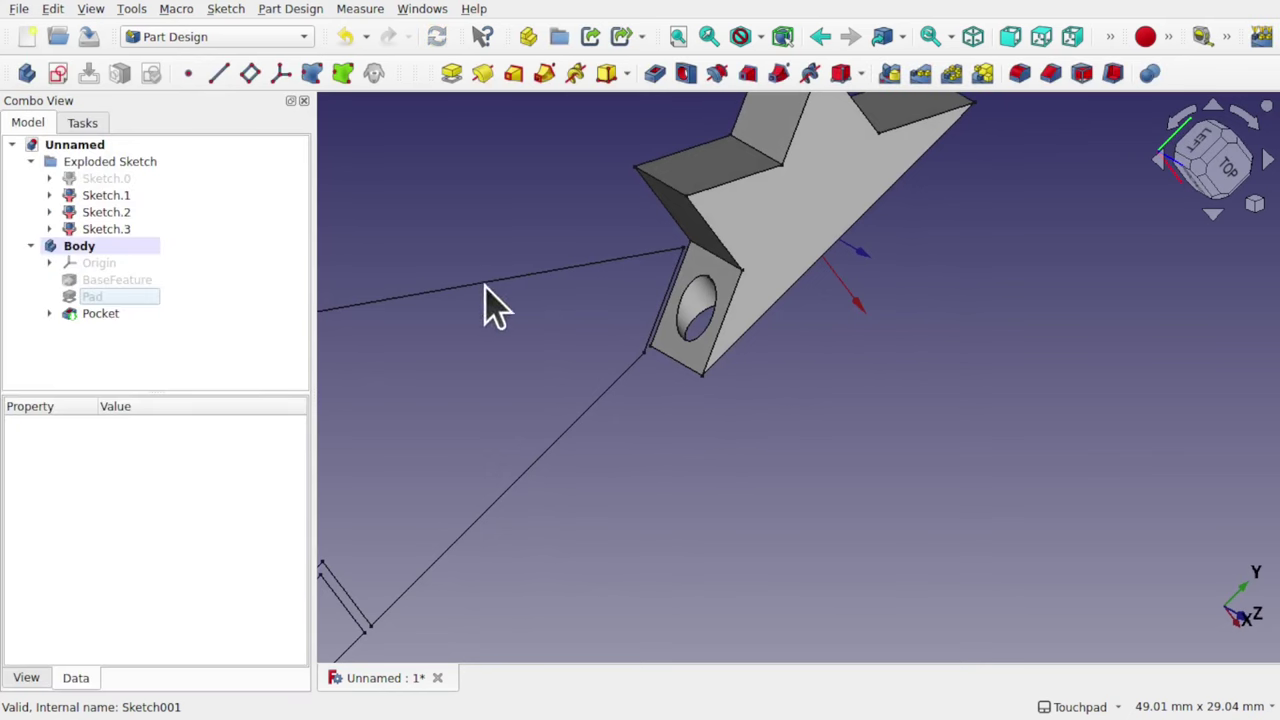
drag(752, 368, 893, 235)
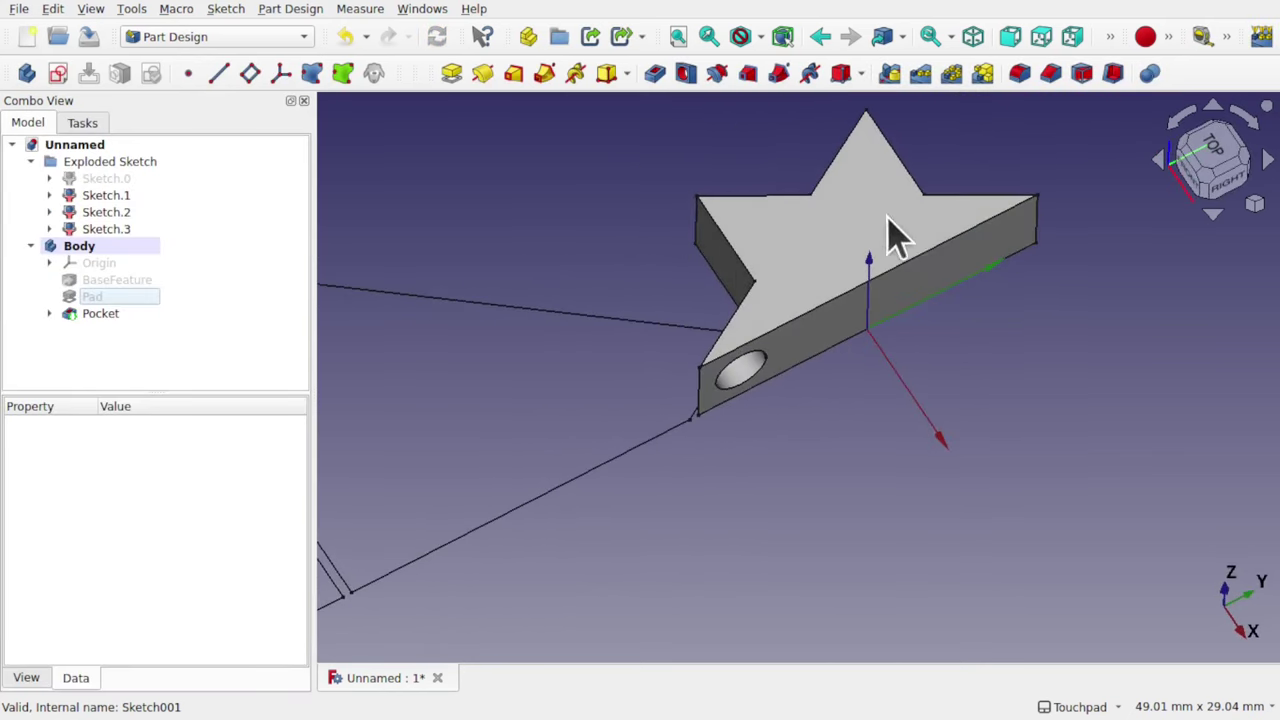
- Rename the half-star body as Start and collapse its entry in the model tree
click(79, 250)
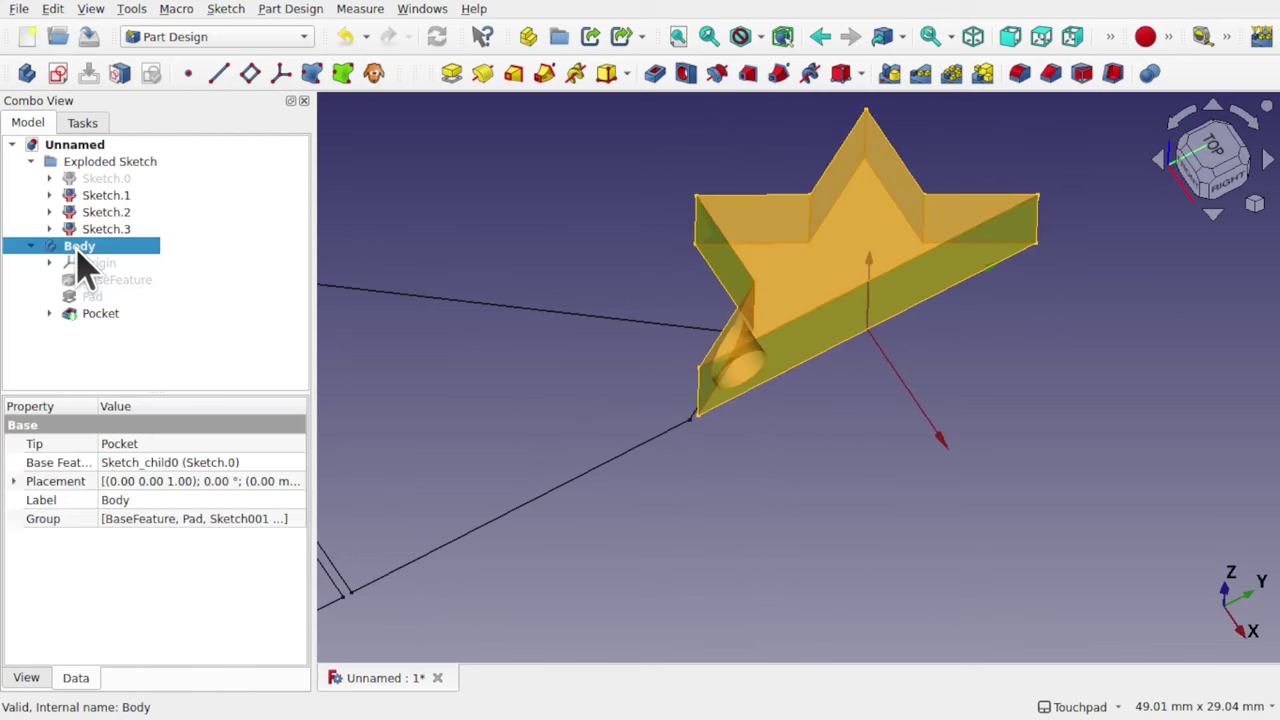
right_click(77, 250)
click(148, 588)
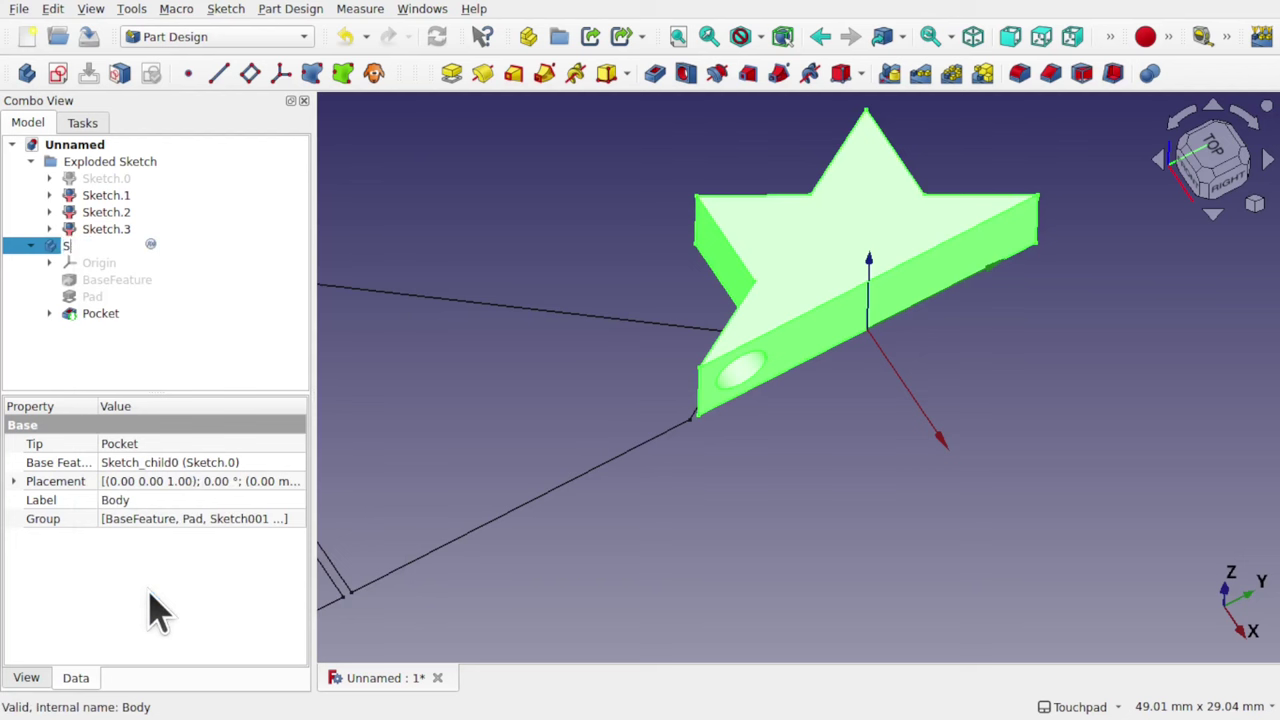
text(Start)
key(Return)
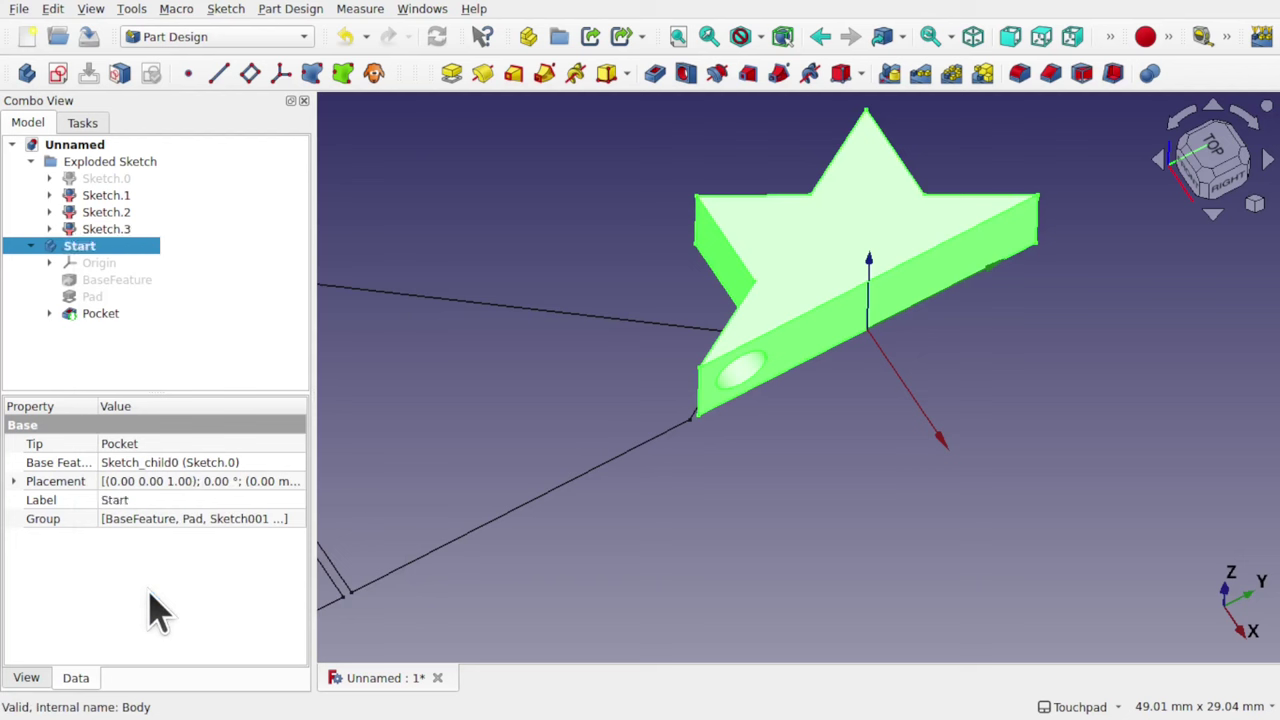
click(30, 247)
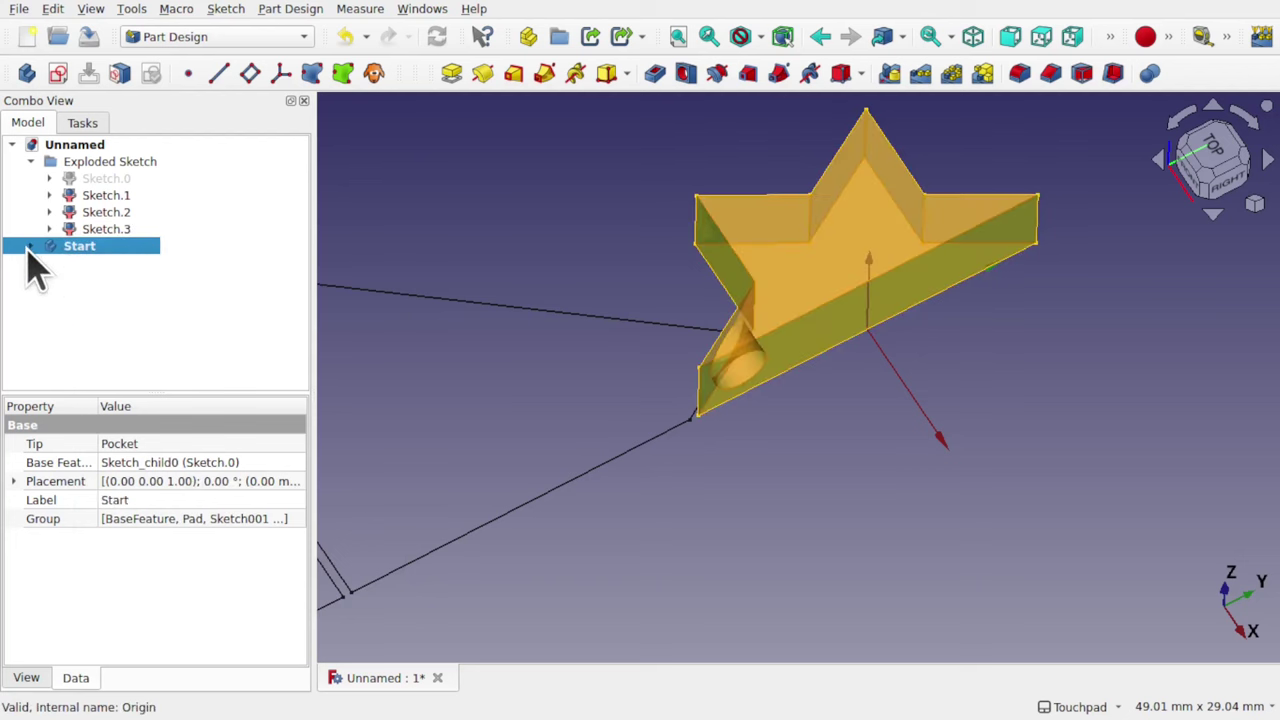
click(160, 340)
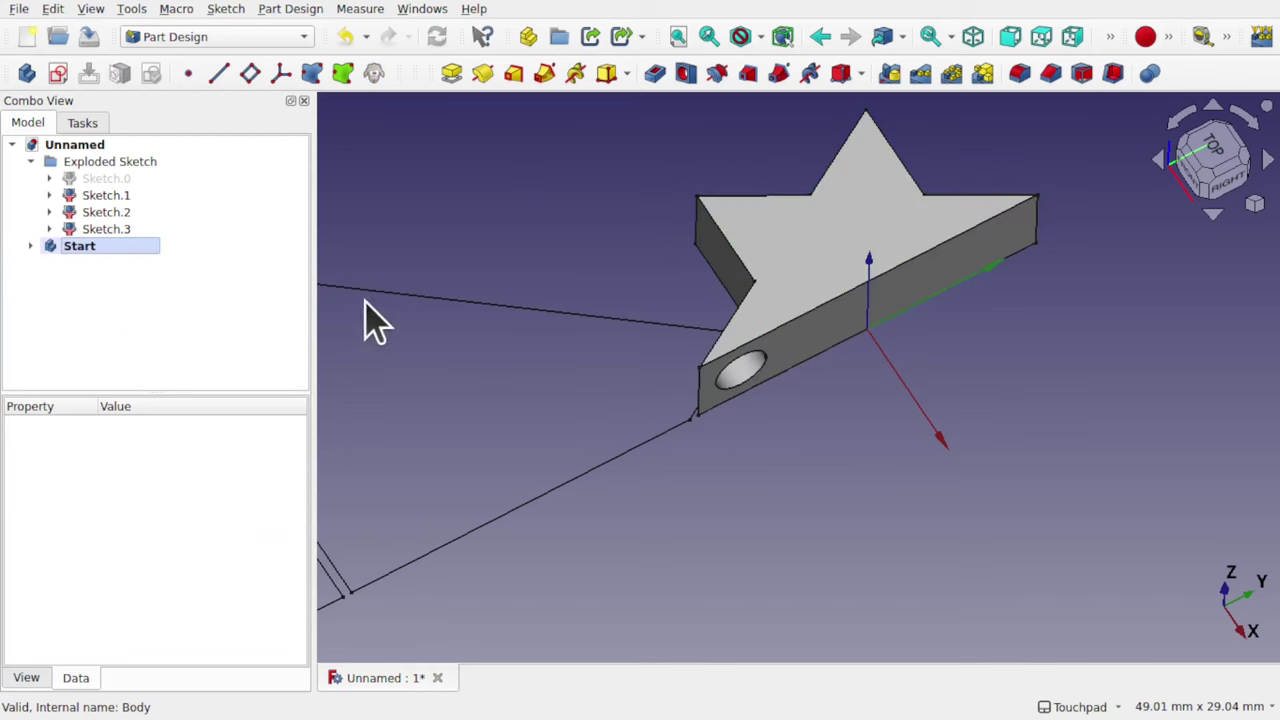
- Create a new body from the Sketch.1 profile next to the half-star
click(498, 306)
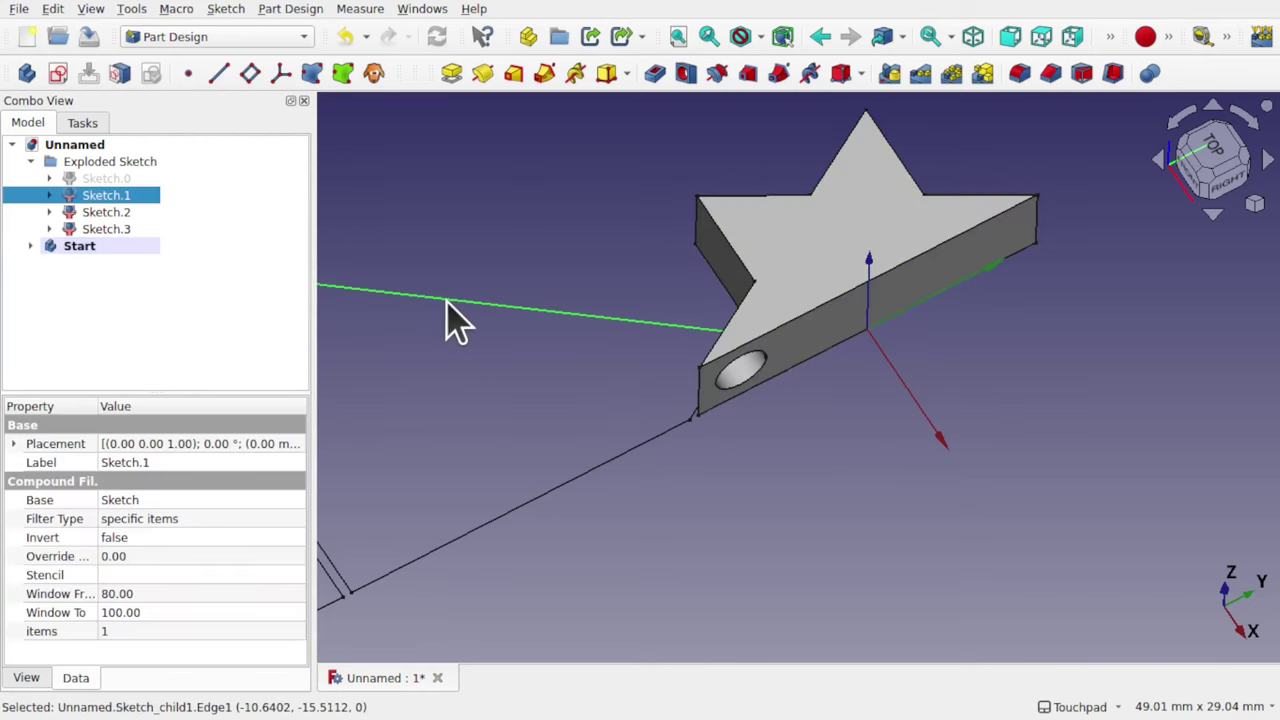
scroll(594, 287, down, 5)
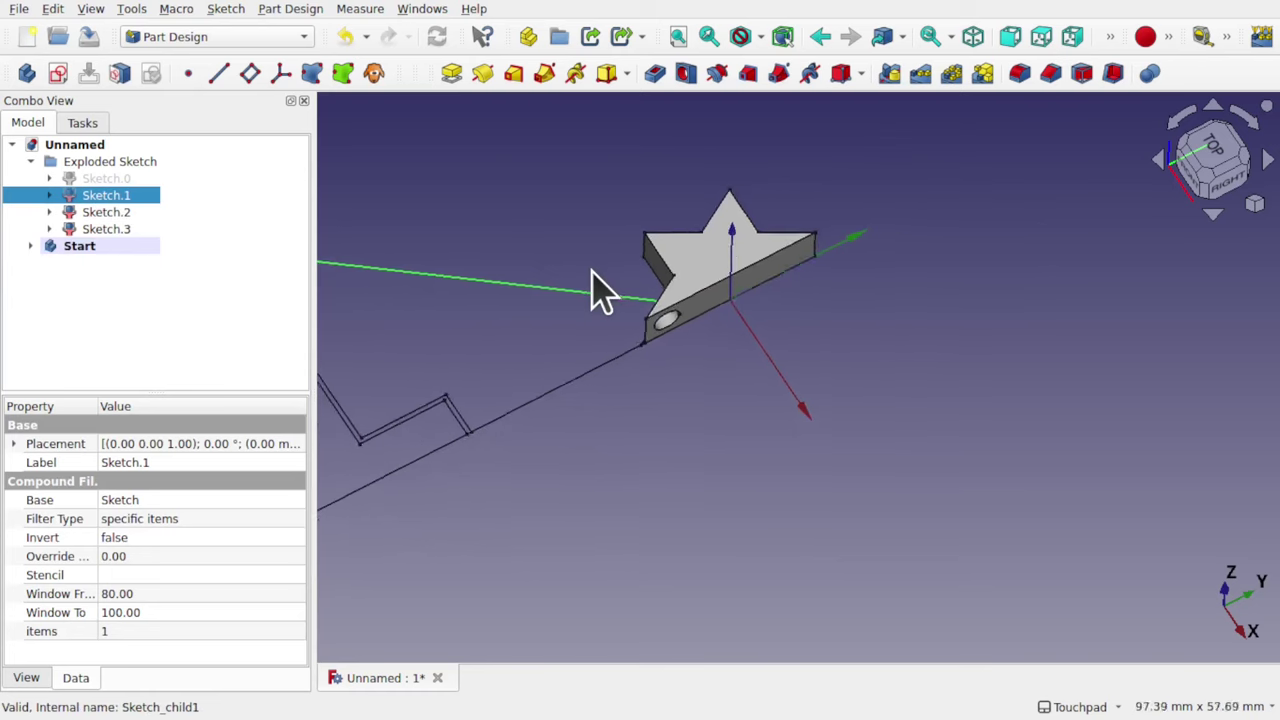
scroll(795, 369, up, 3)
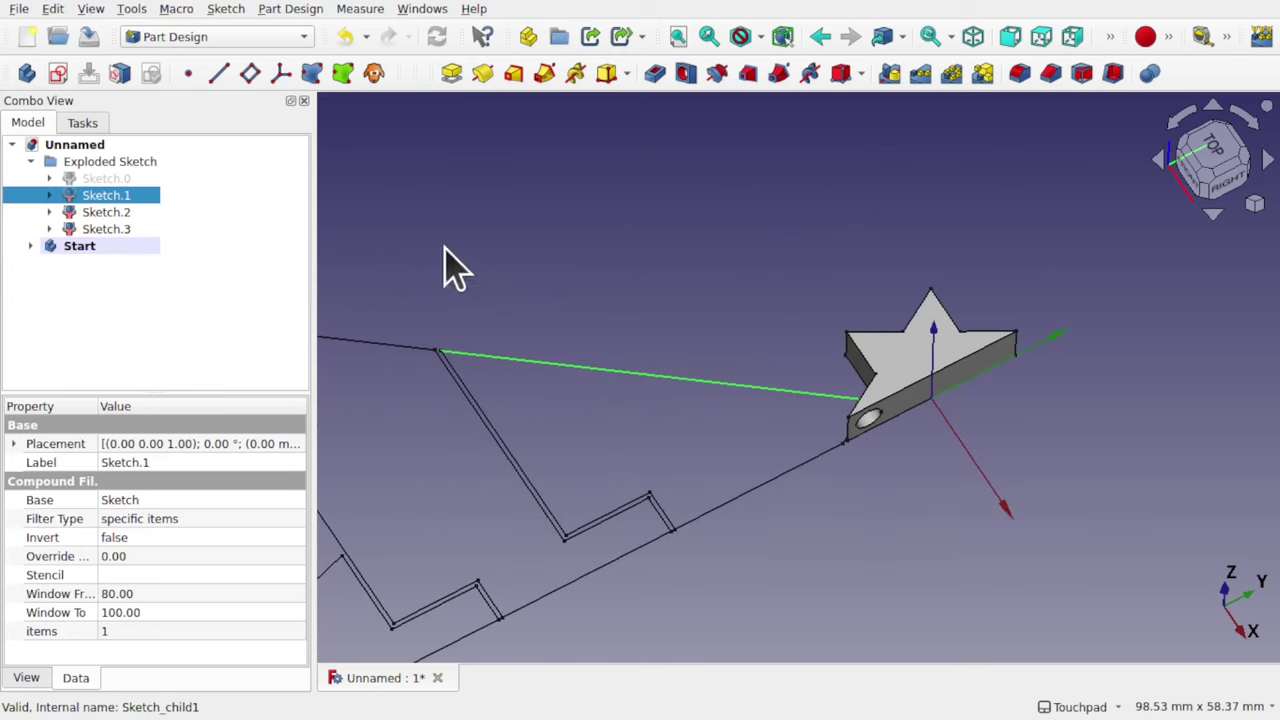
click(26, 74)
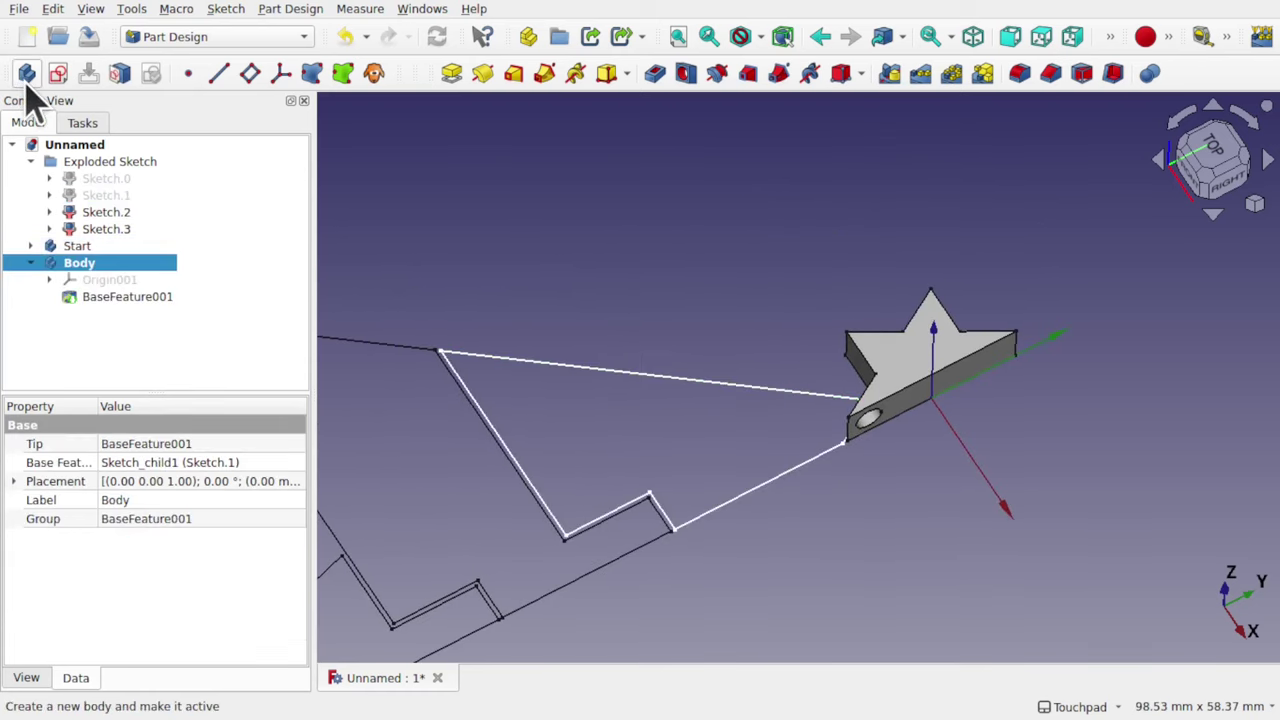
- Pad the new body's base feature by 5 mm
click(120, 300)
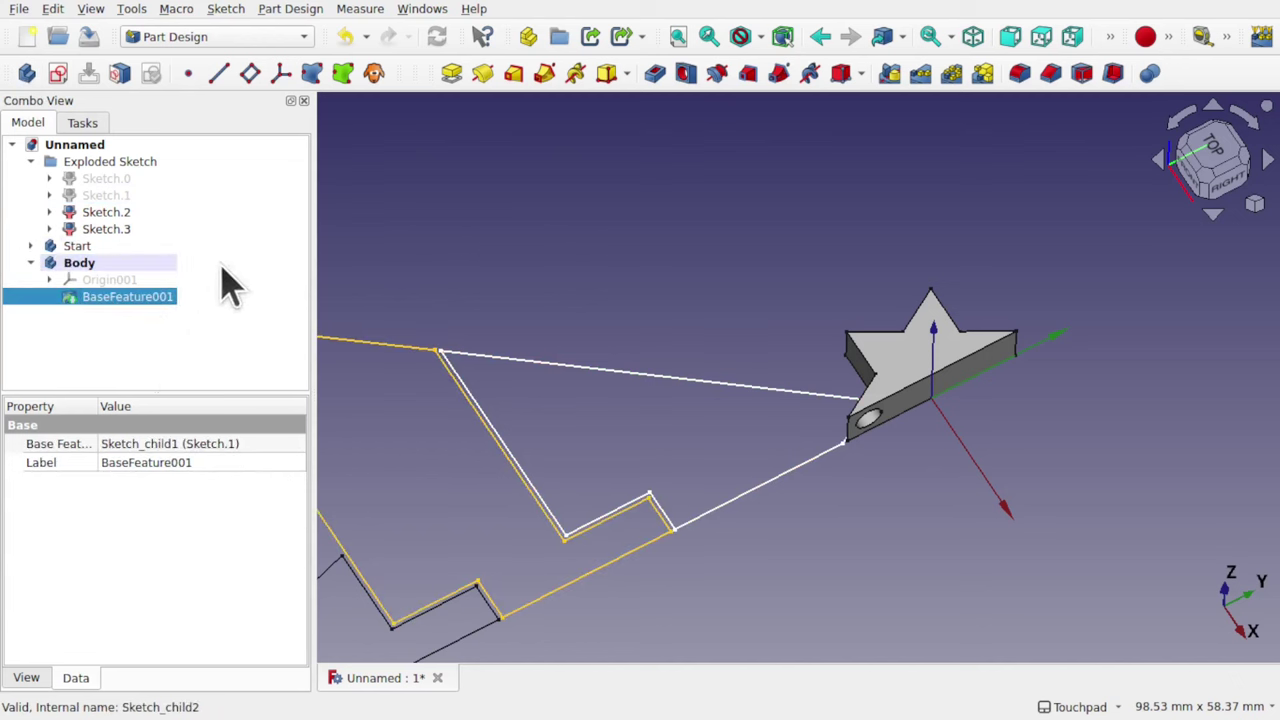
click(452, 74)
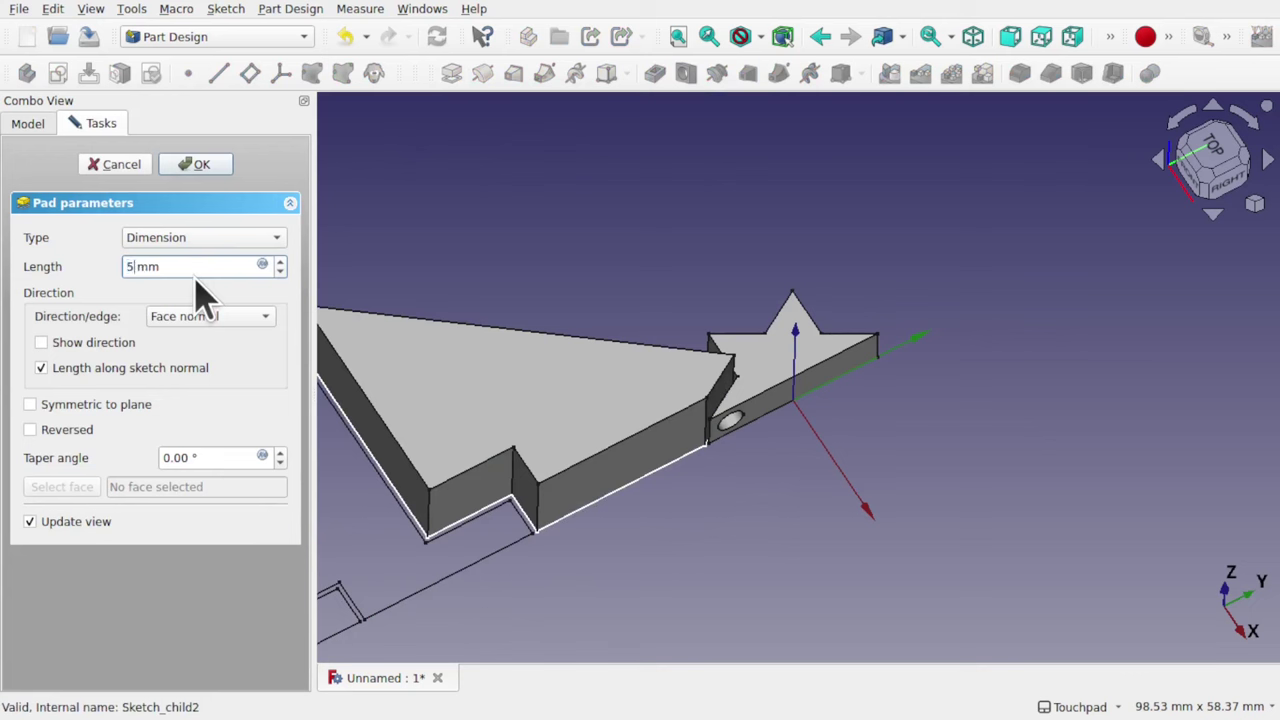
click(198, 168)
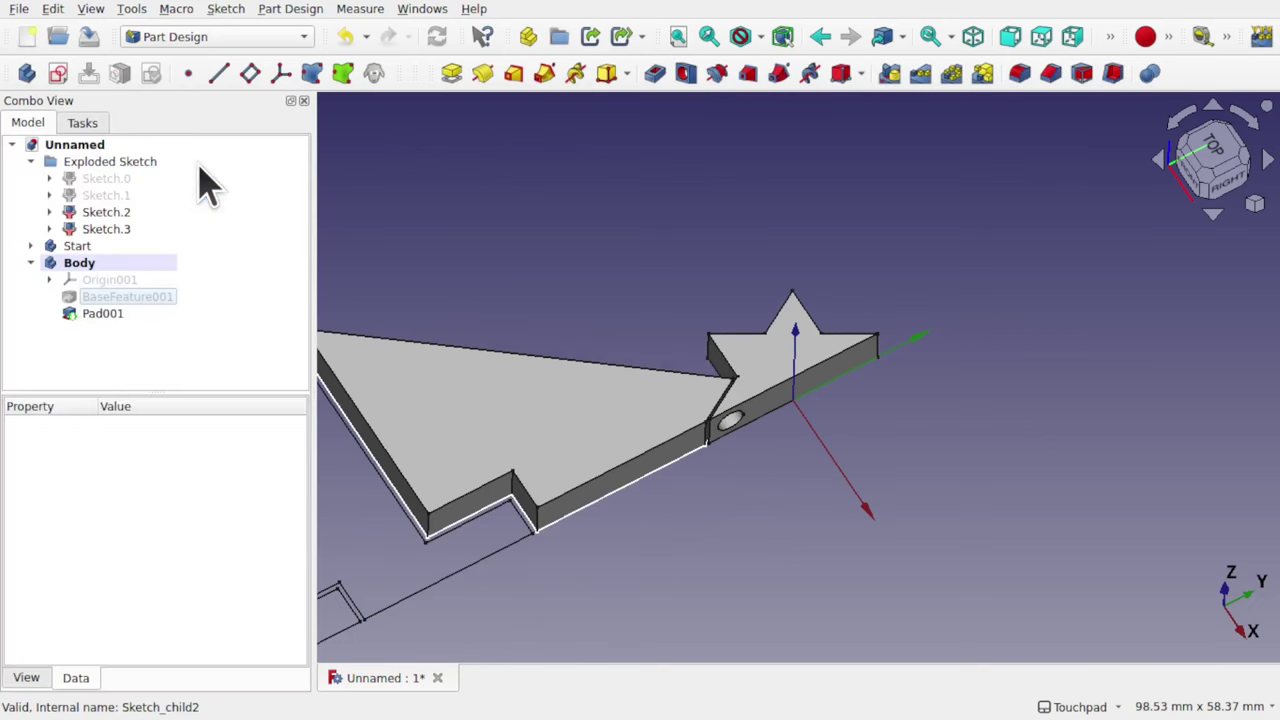
- Examine the star's hole up close against the adjacent face of the newly padded body
drag(760, 400, 729, 414)
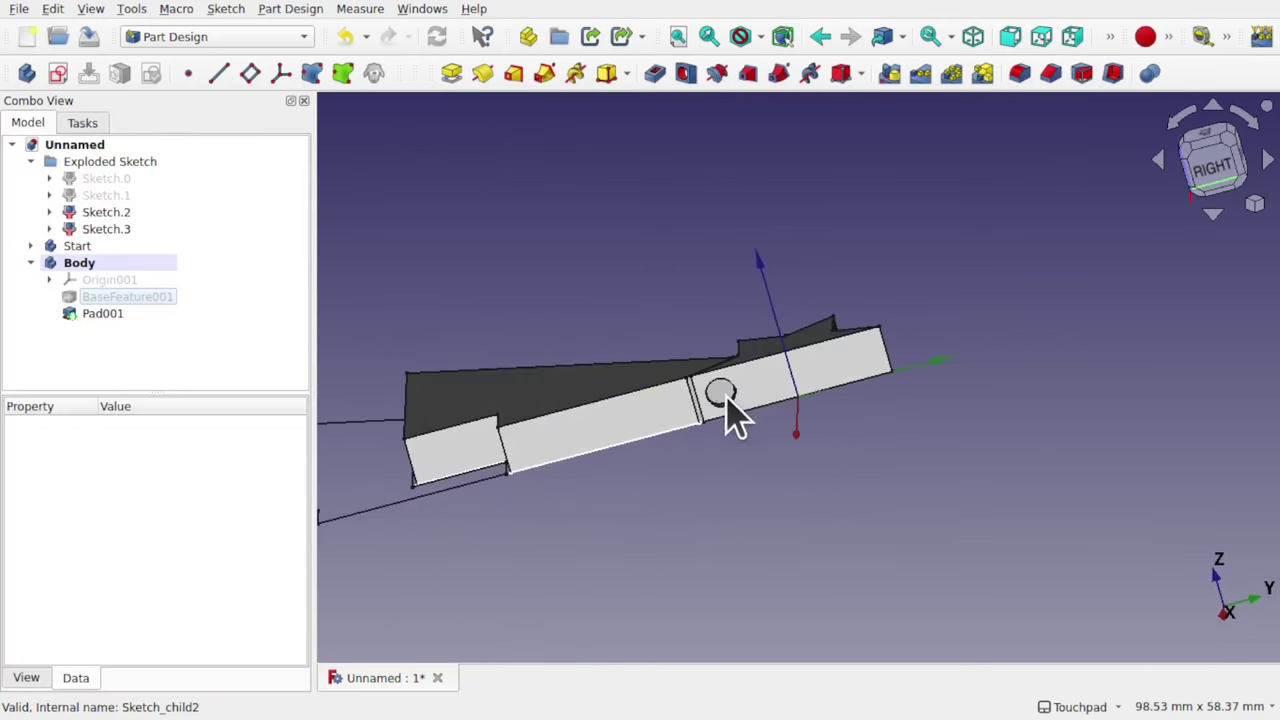
scroll(729, 414, up, 5)
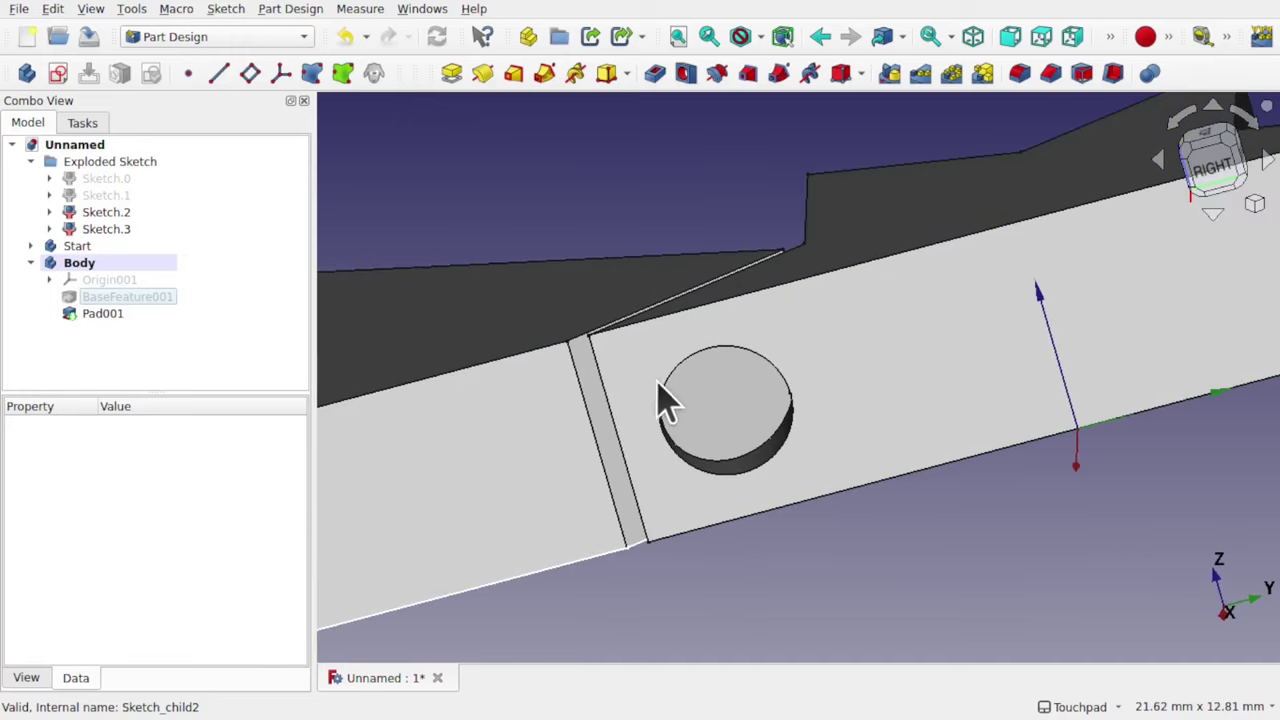
mouse_move(808, 417)
mouse_down()
mouse_move(786, 443)
mouse_move(900, 489)
mouse_move(692, 376)
mouse_move(797, 446)
mouse_move(774, 414)
mouse_move(823, 426)
mouse_move(804, 420)
mouse_up()
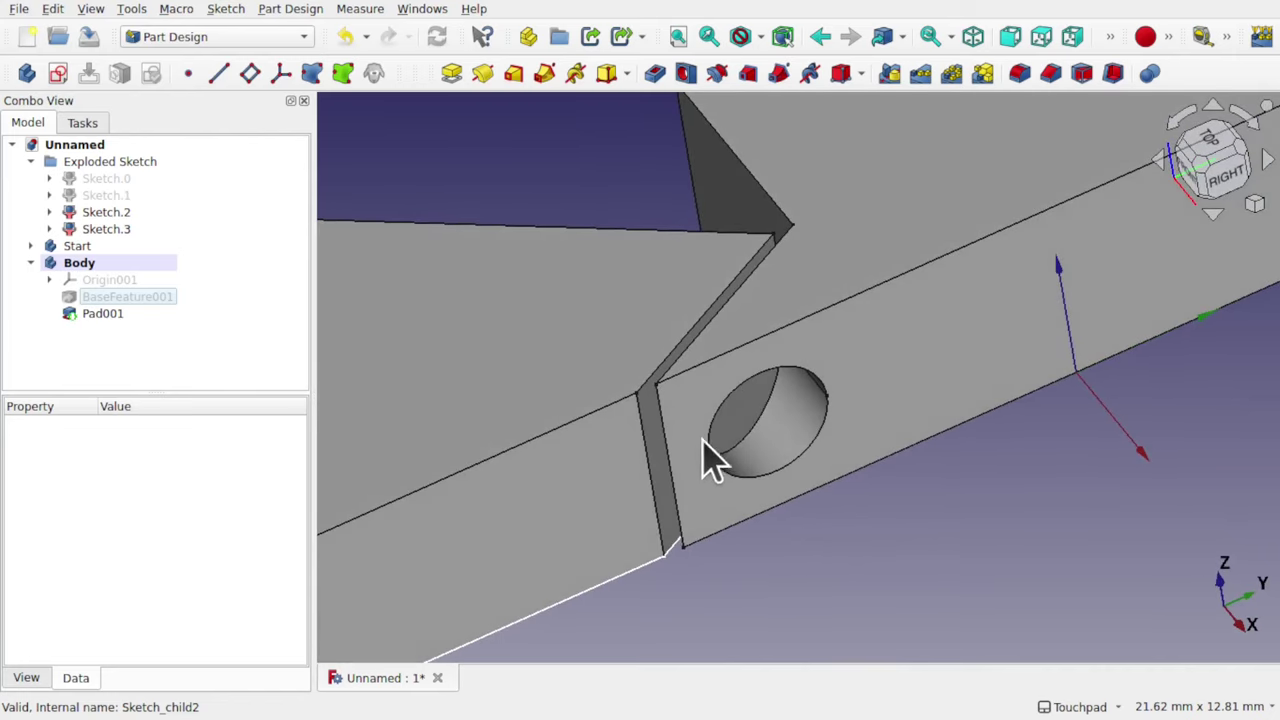
drag(705, 460, 770, 410)
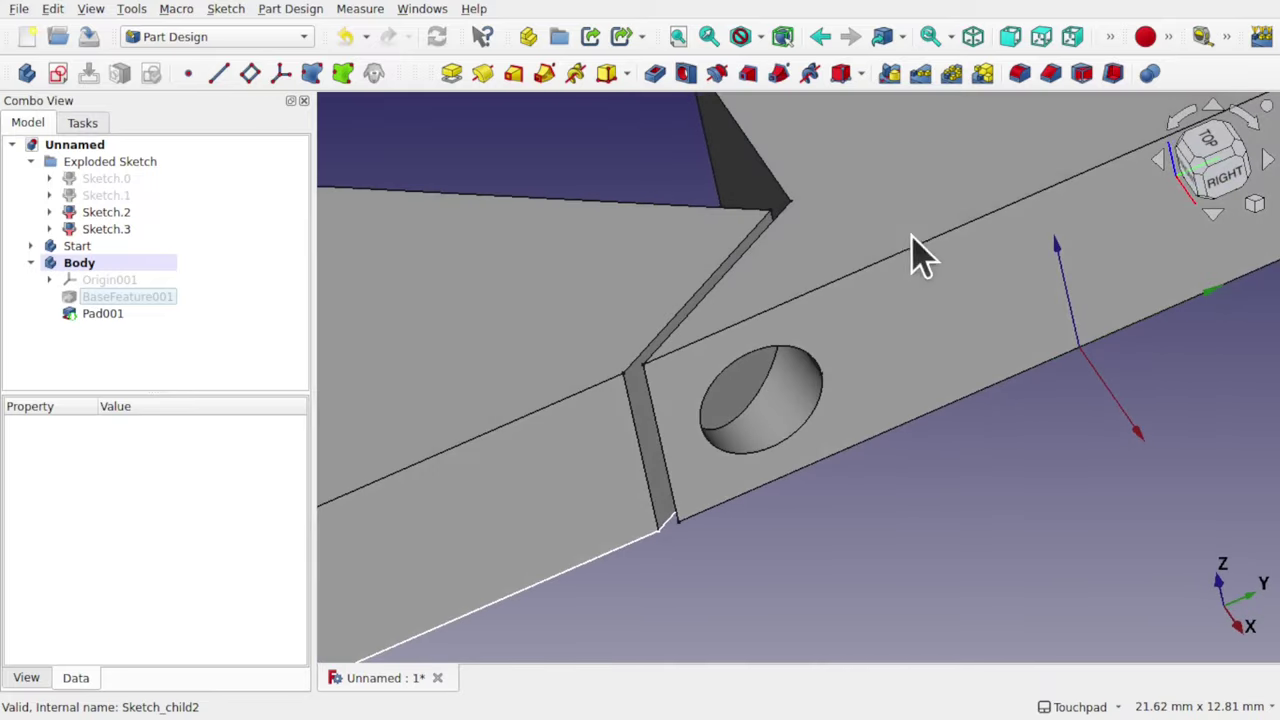
drag(836, 354, 745, 345)
drag(777, 409, 815, 400)
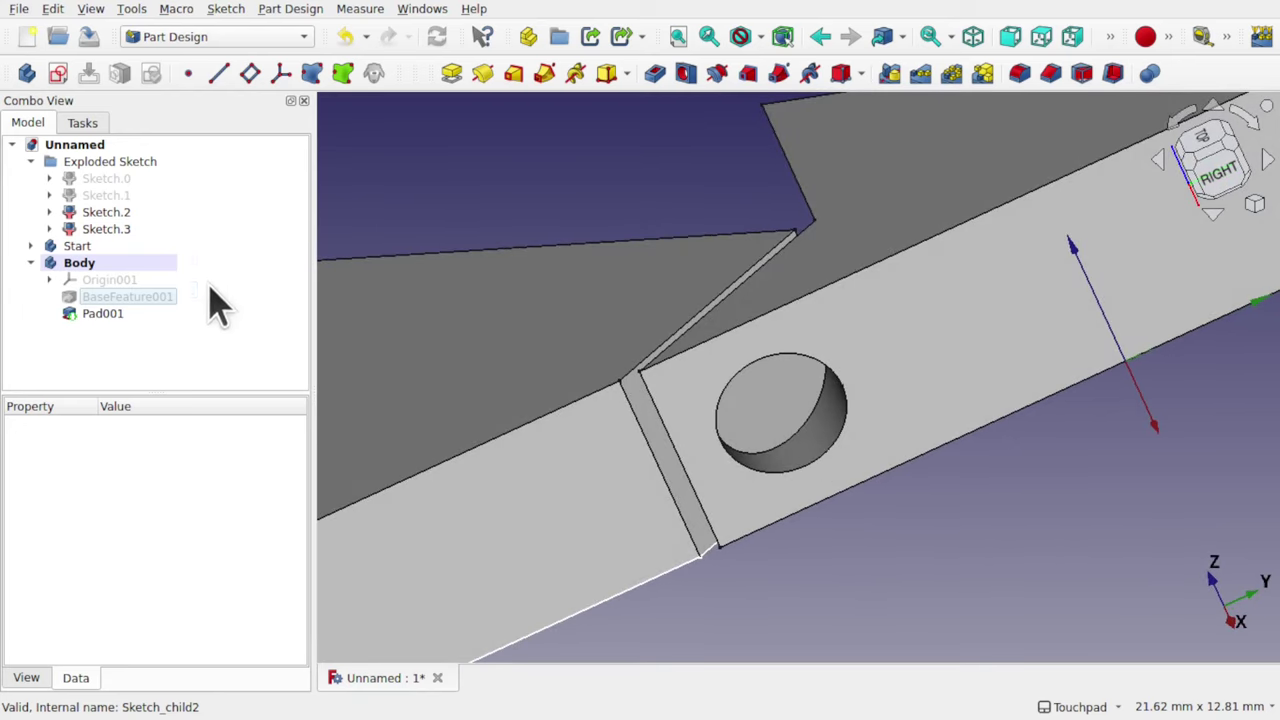
- Expand the half-star body in the model tree and correct its name to Star
click(33, 246)
click(77, 247)
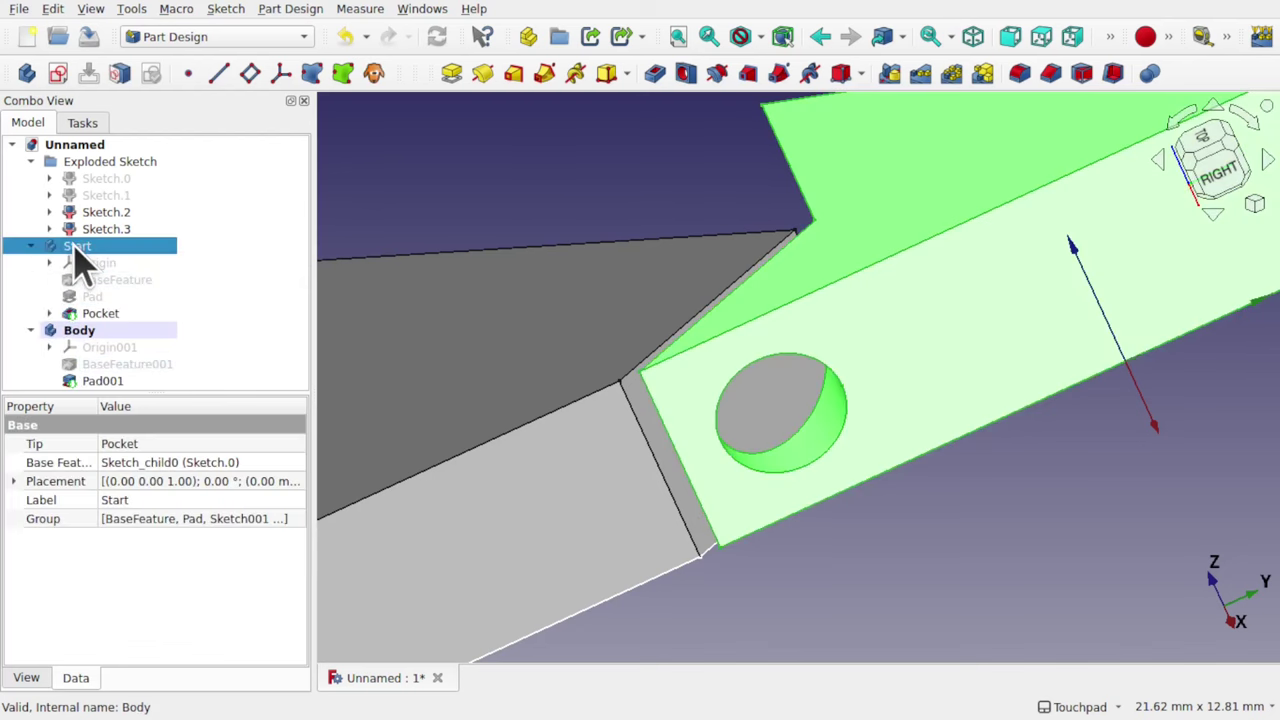
right_click(75, 248)
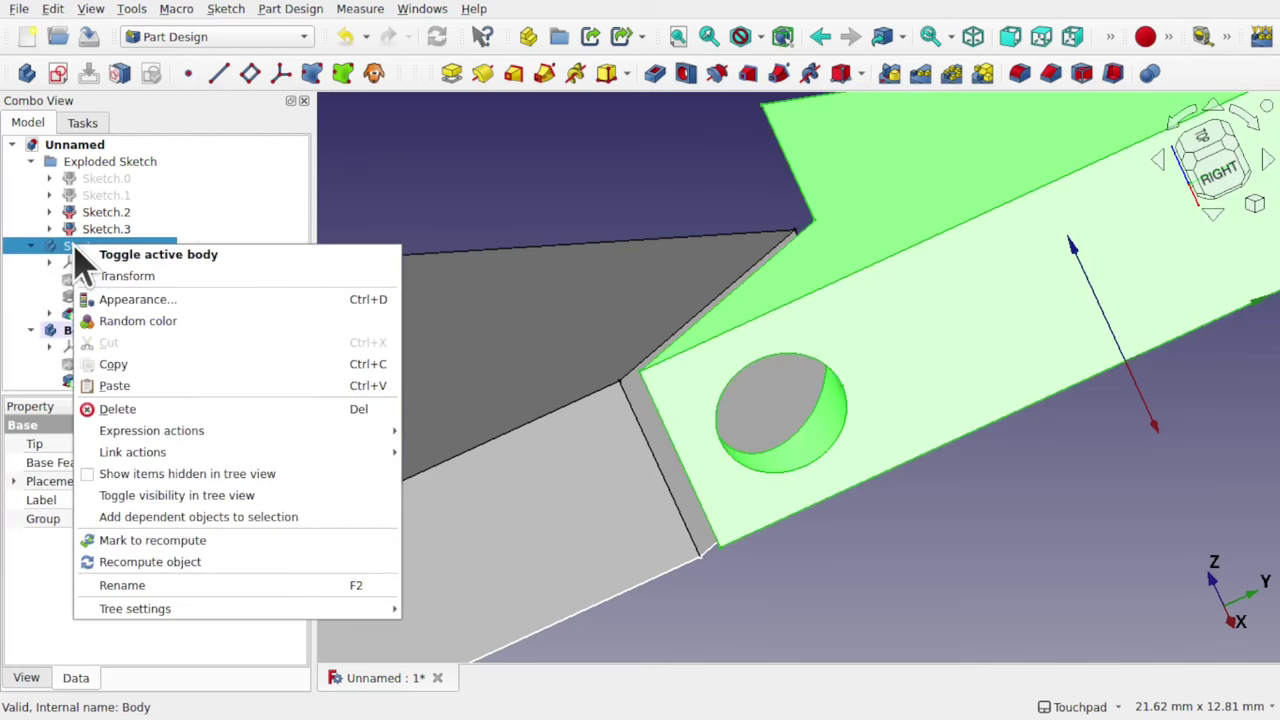
click(175, 586)
key(Return)
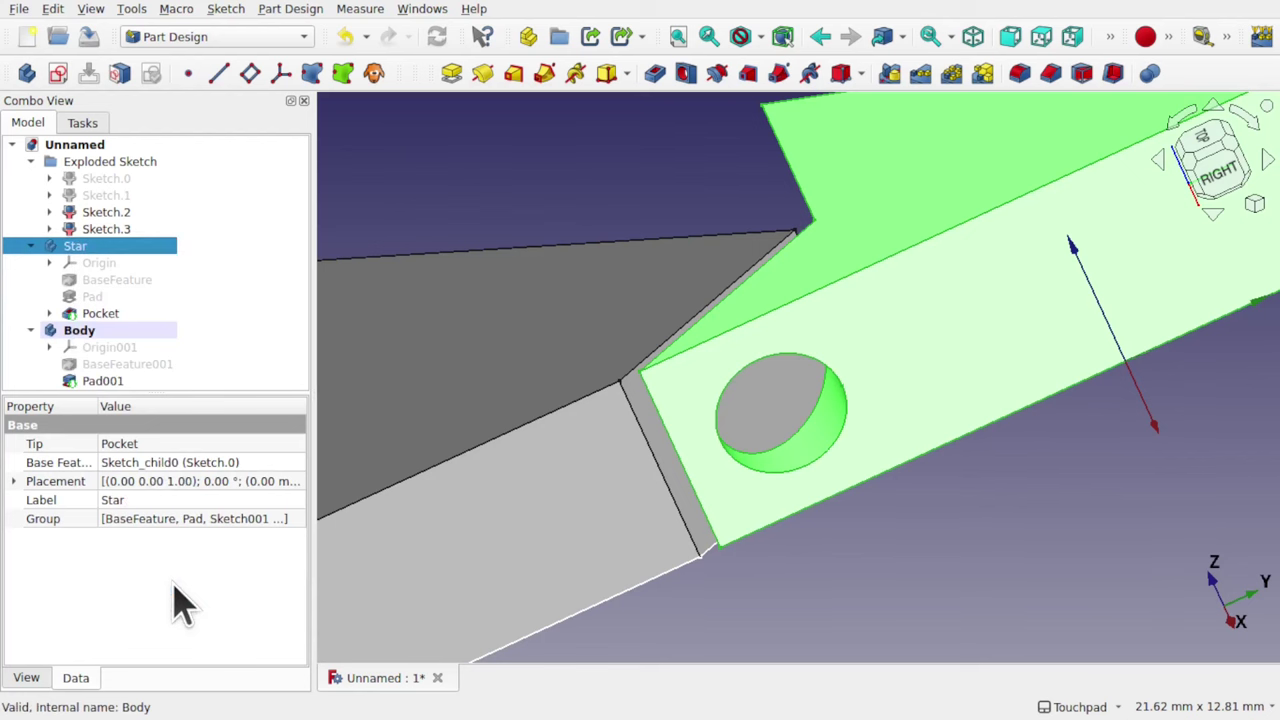
- Expand the Star body's pocket and make its circular hole sketch, Sketch001, visible
click(124, 297)
click(108, 314)
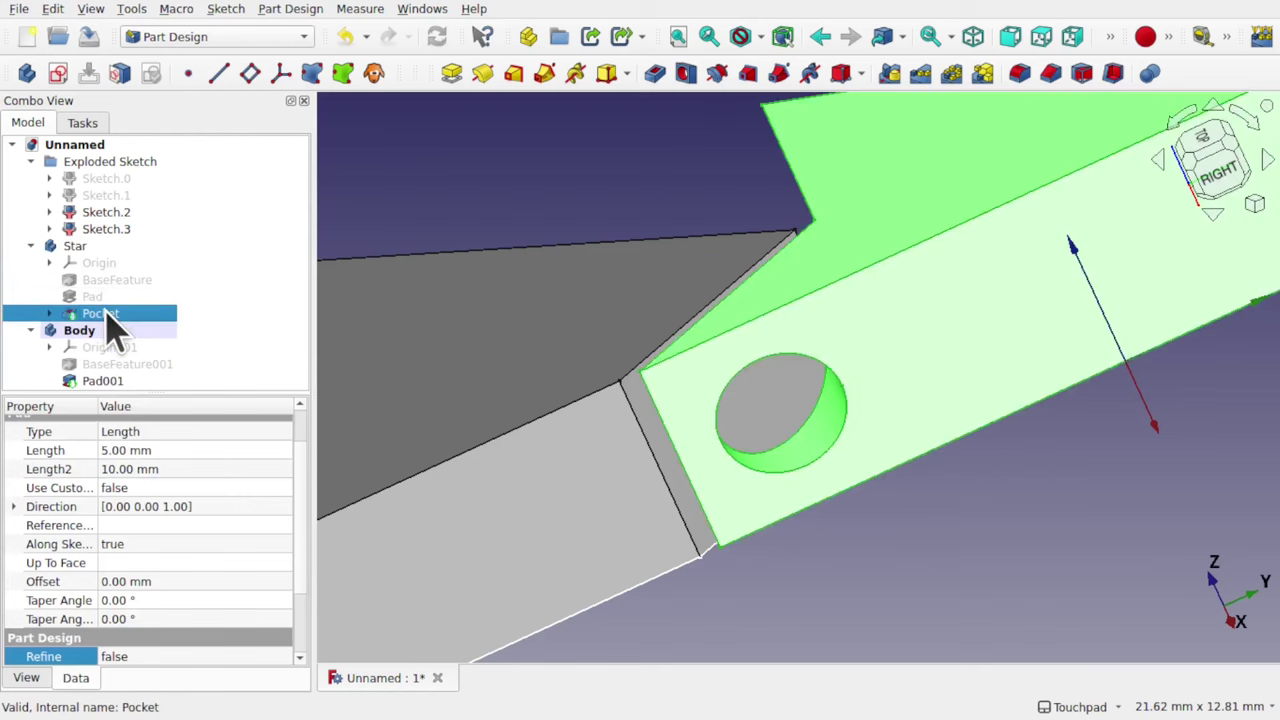
click(50, 314)
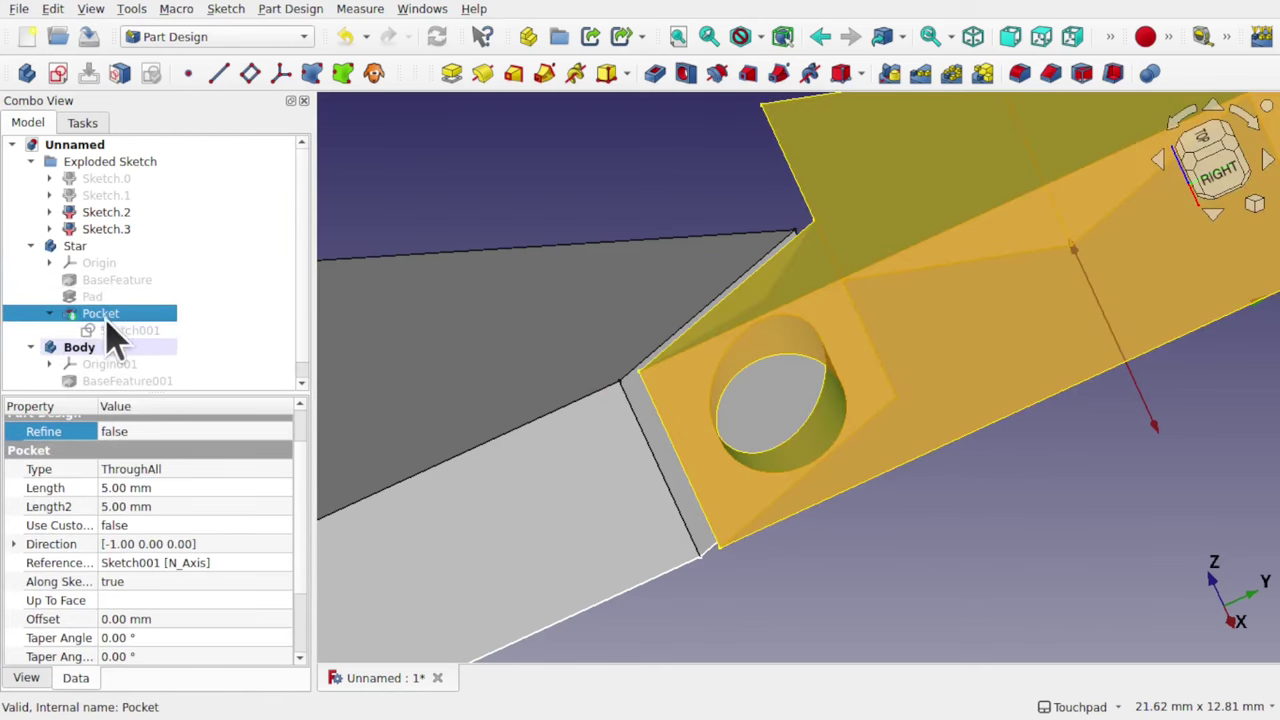
click(145, 331)
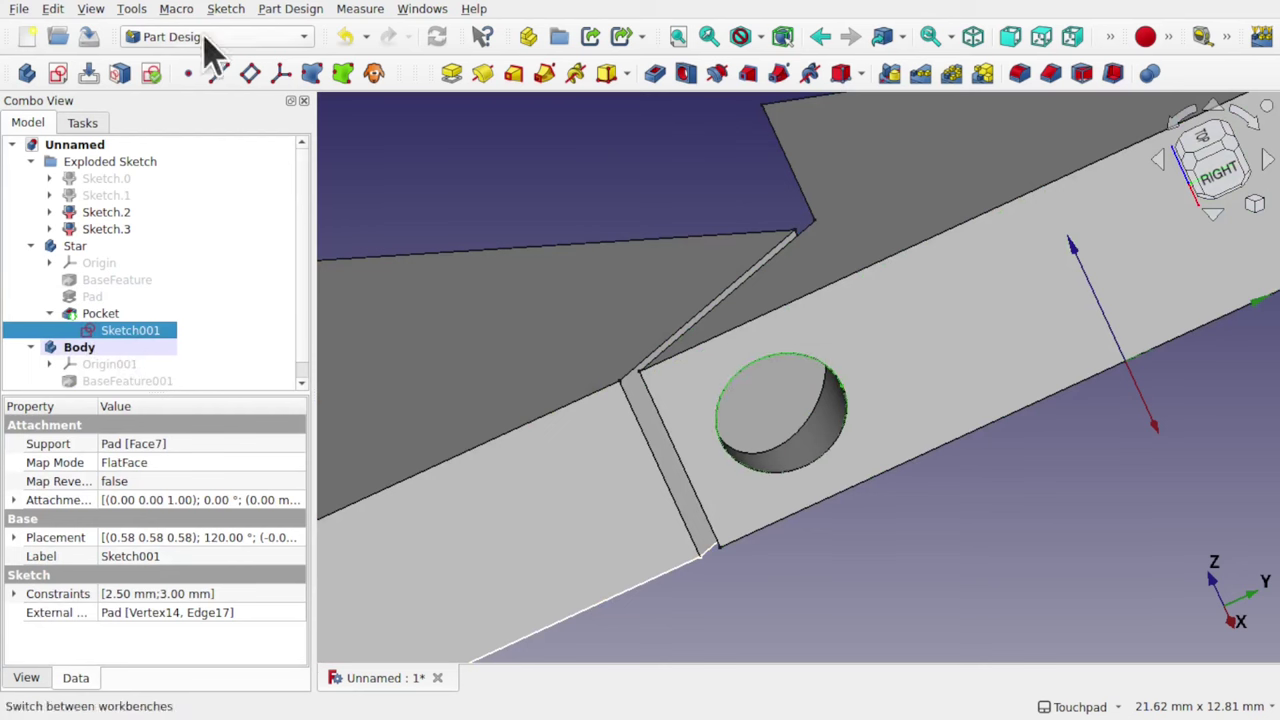
- Hide the Star body and show it again
click(80, 247)
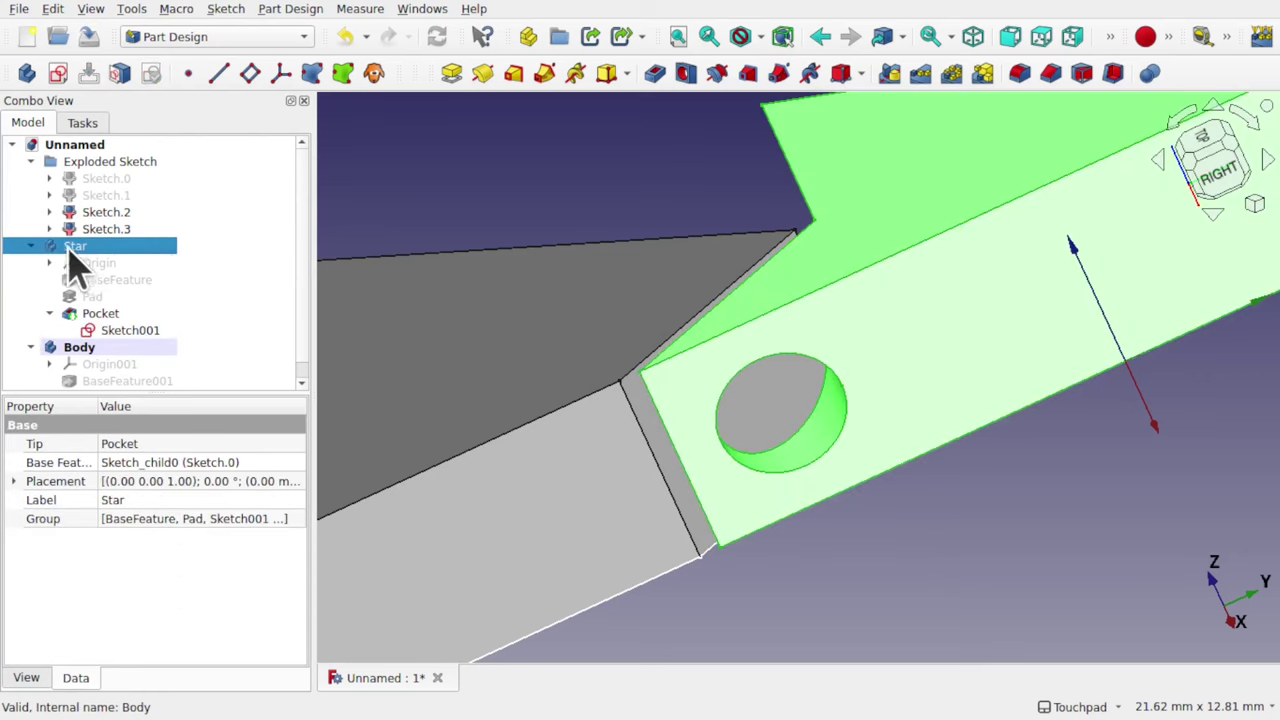
key(space)
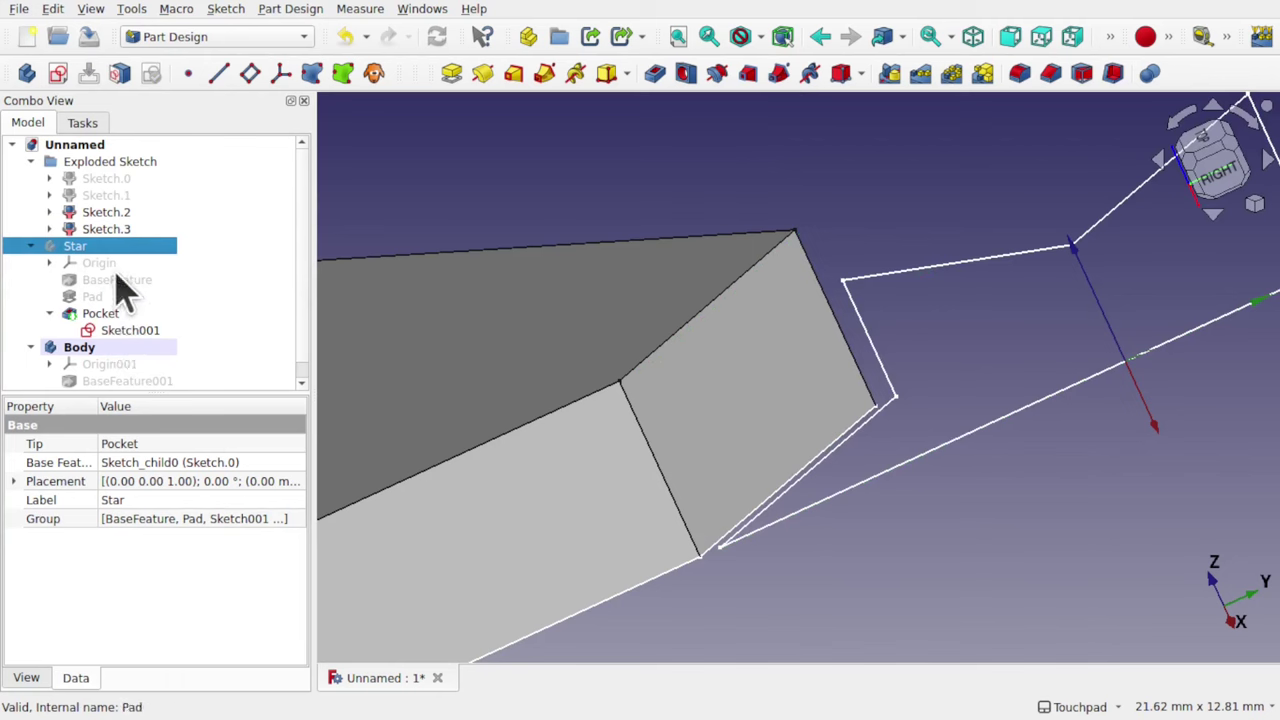
key(space)
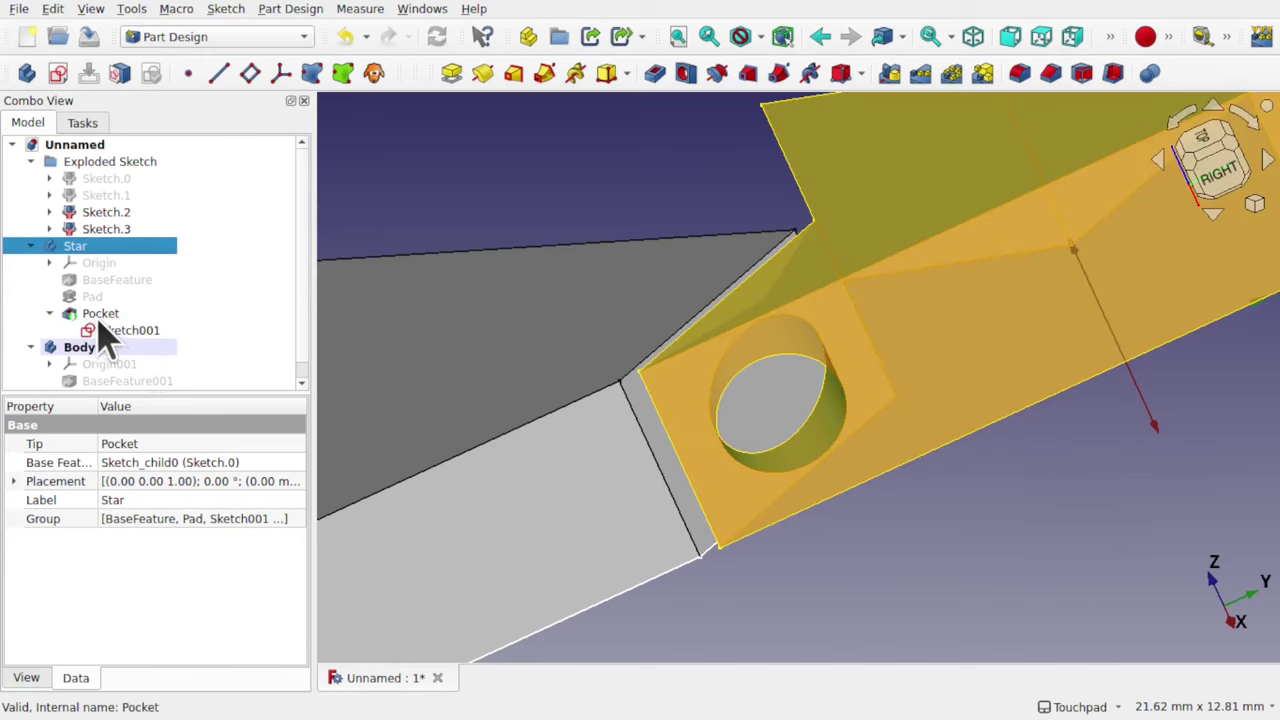
- Hide the Star body's Pocket to reveal its circular hole sketch against the adjacent body's end face
click(100, 314)
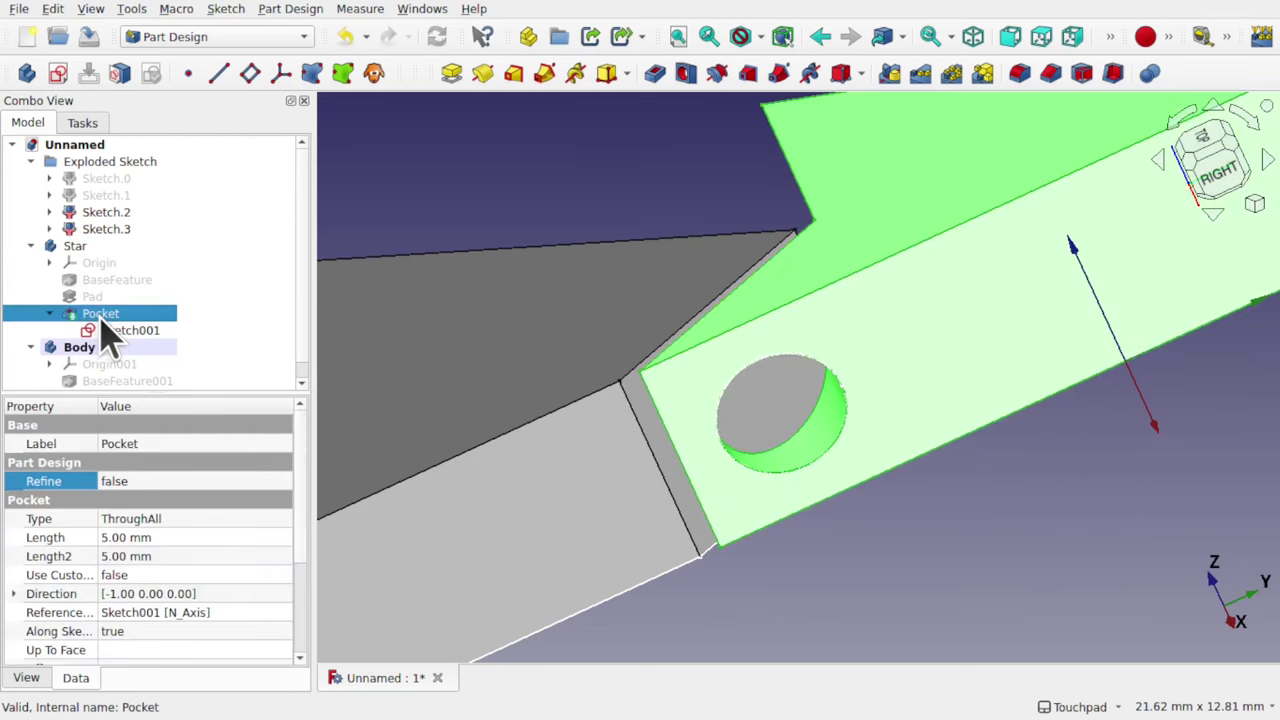
key(space)
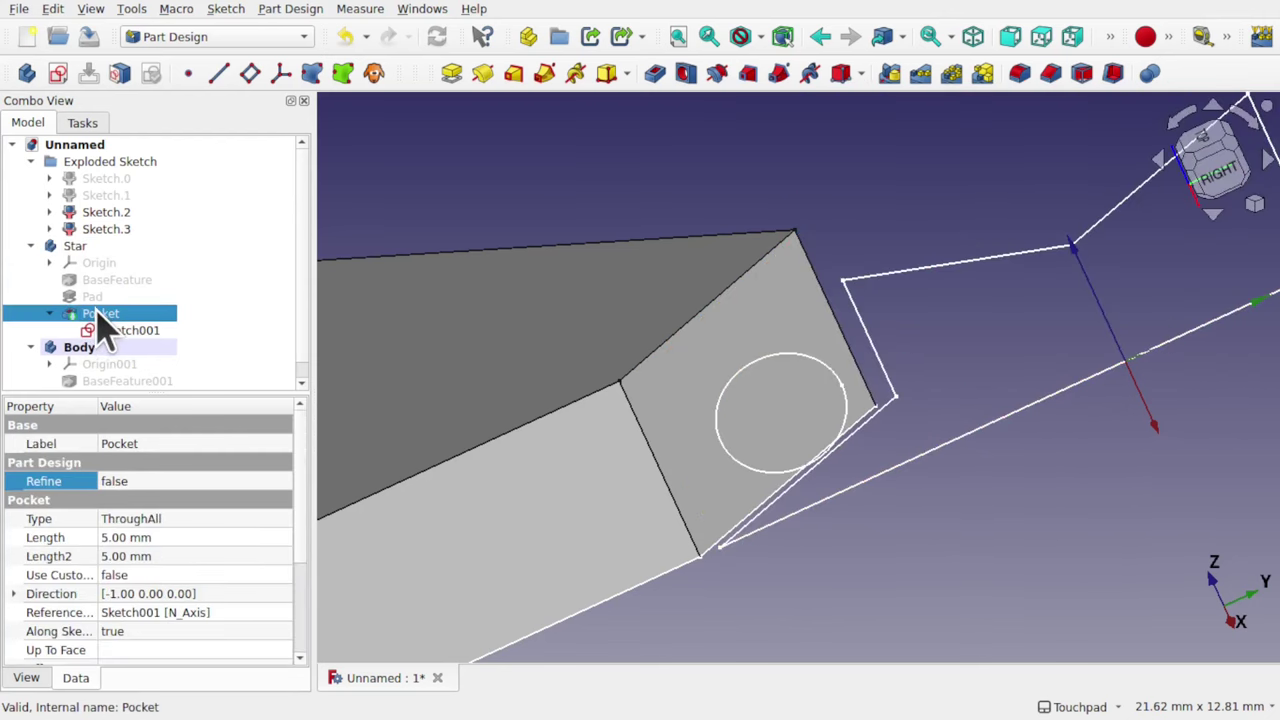
middle_drag(657, 366, 728, 408)
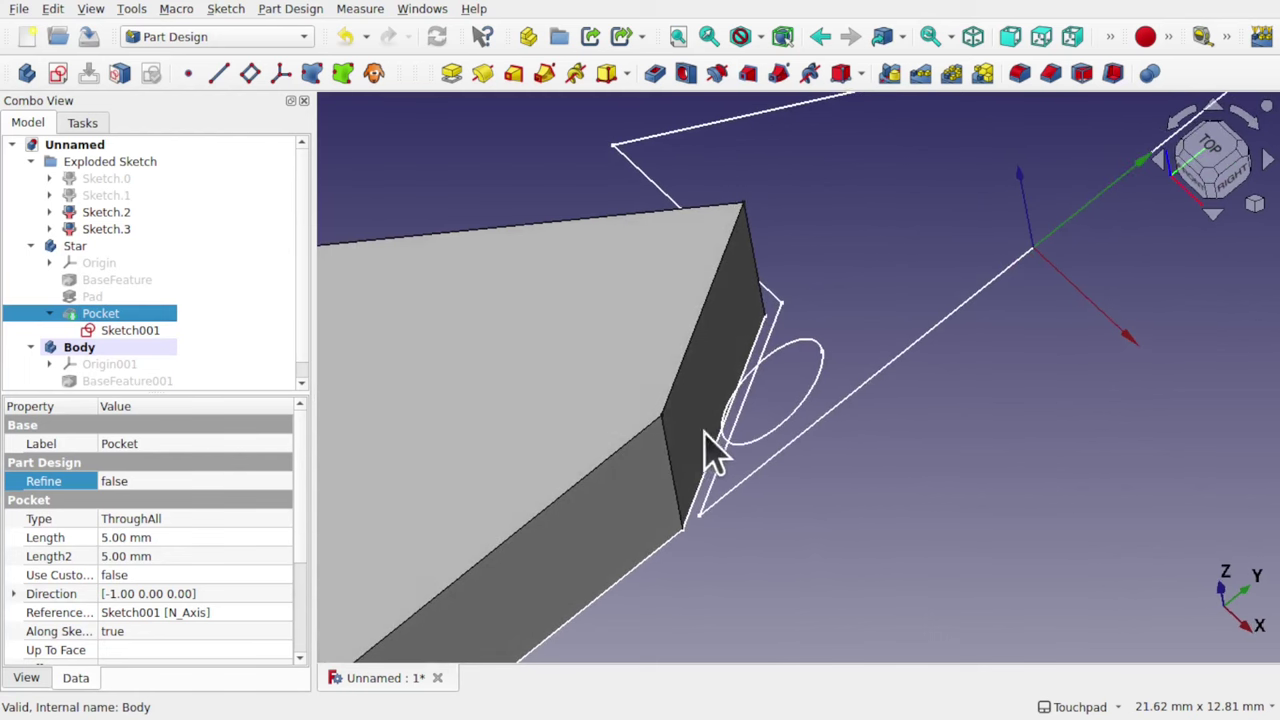
middle_drag(805, 425, 850, 335)
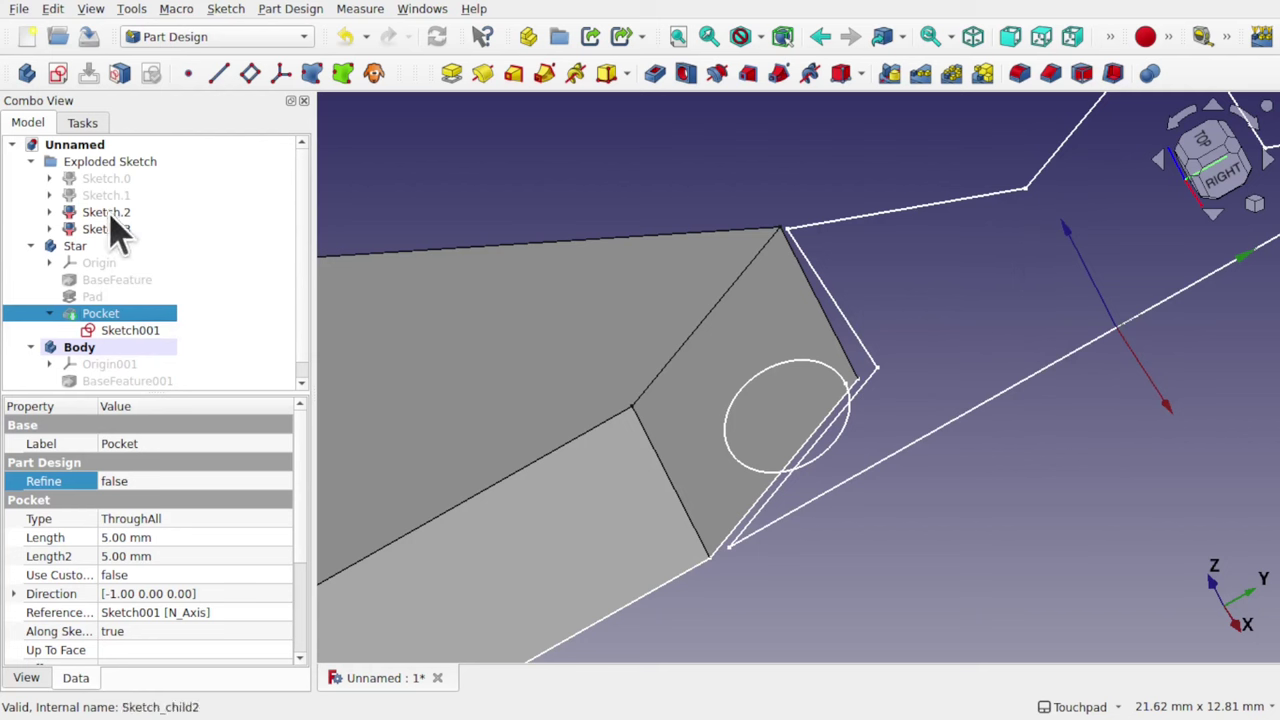
- Expand Sketch.0 in the model tree to inspect its source sketch and collapse it again
click(49, 178)
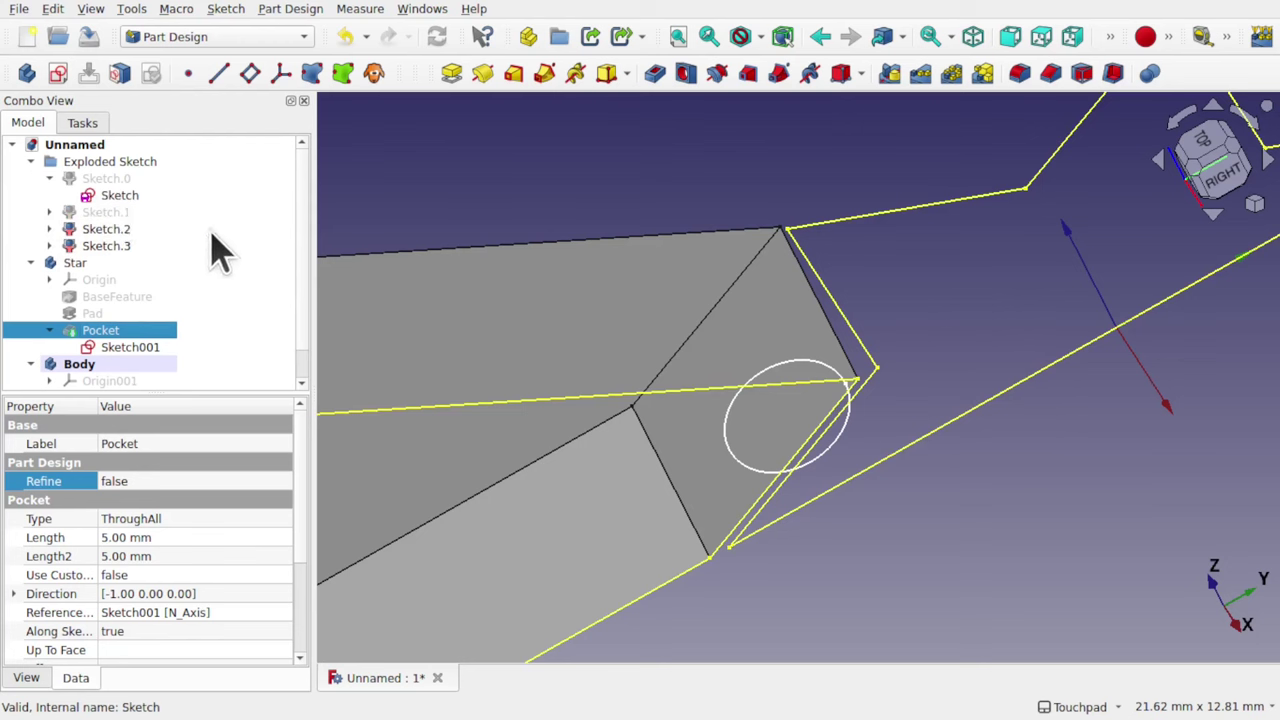
click(49, 178)
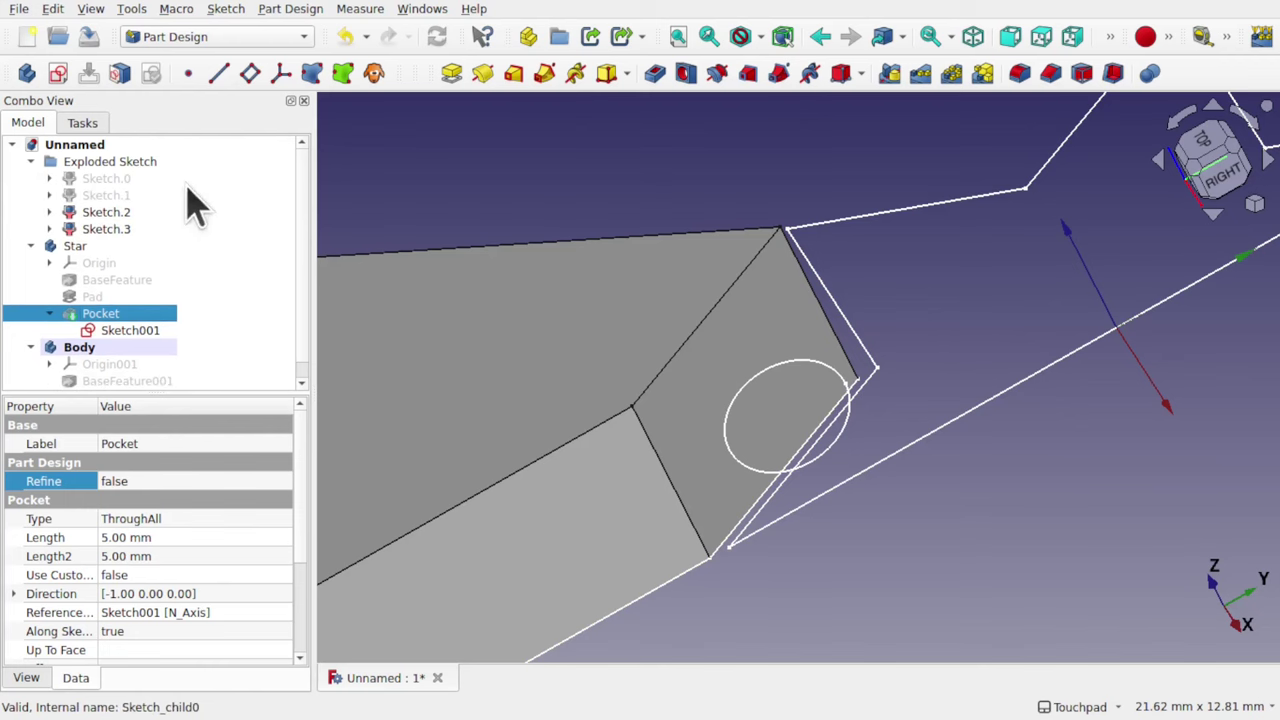
middle_drag(601, 361, 912, 326)
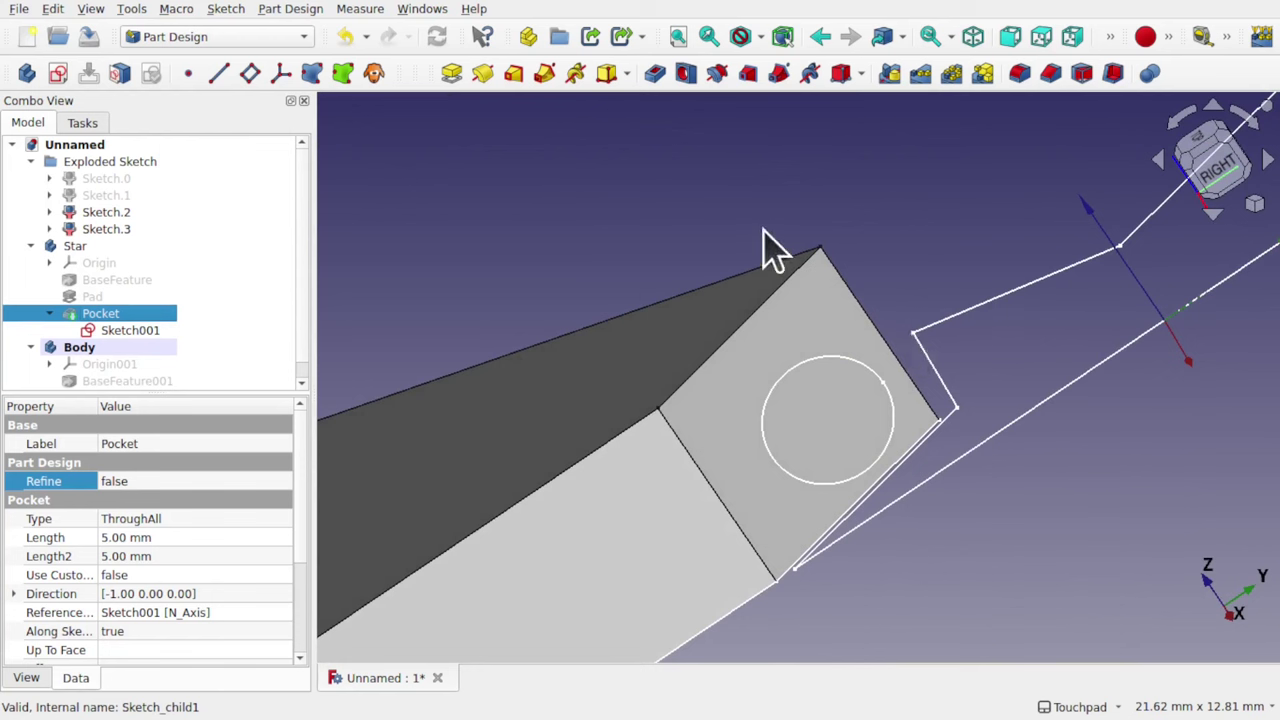
- Create a sub-object shape binder of the Star's Sketch001 inside the active Body
click(130, 331)
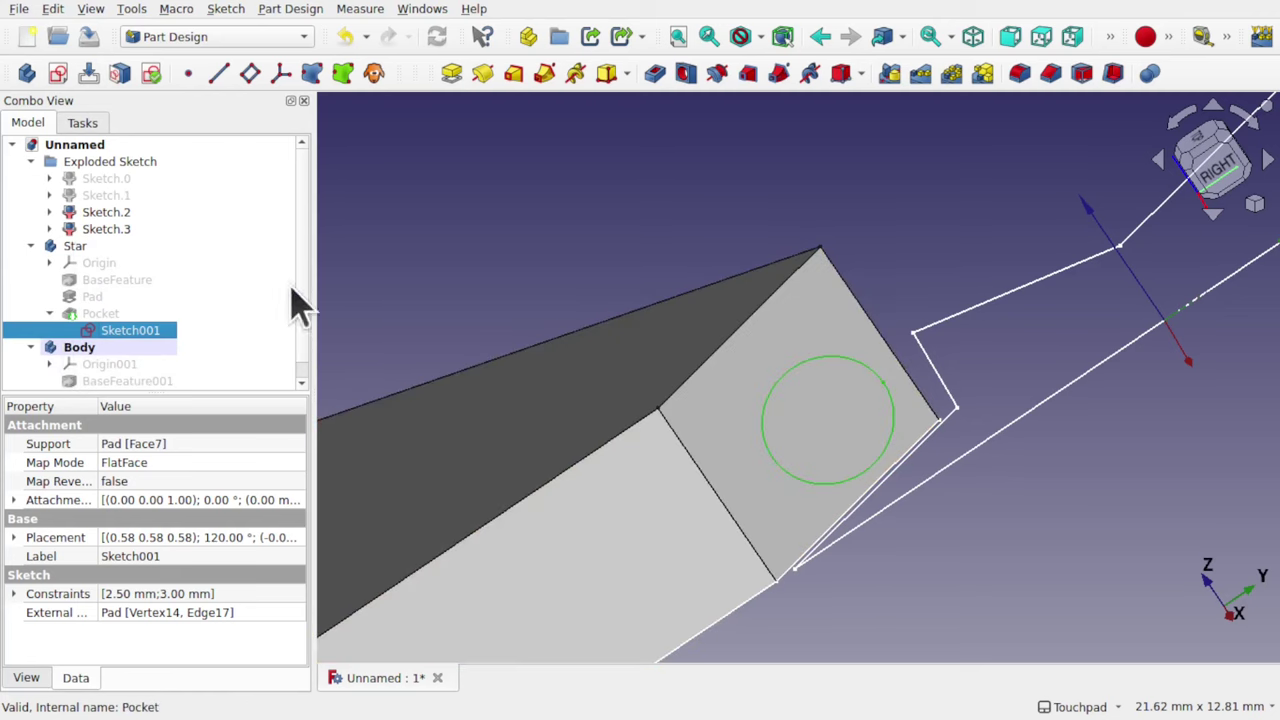
click(291, 9)
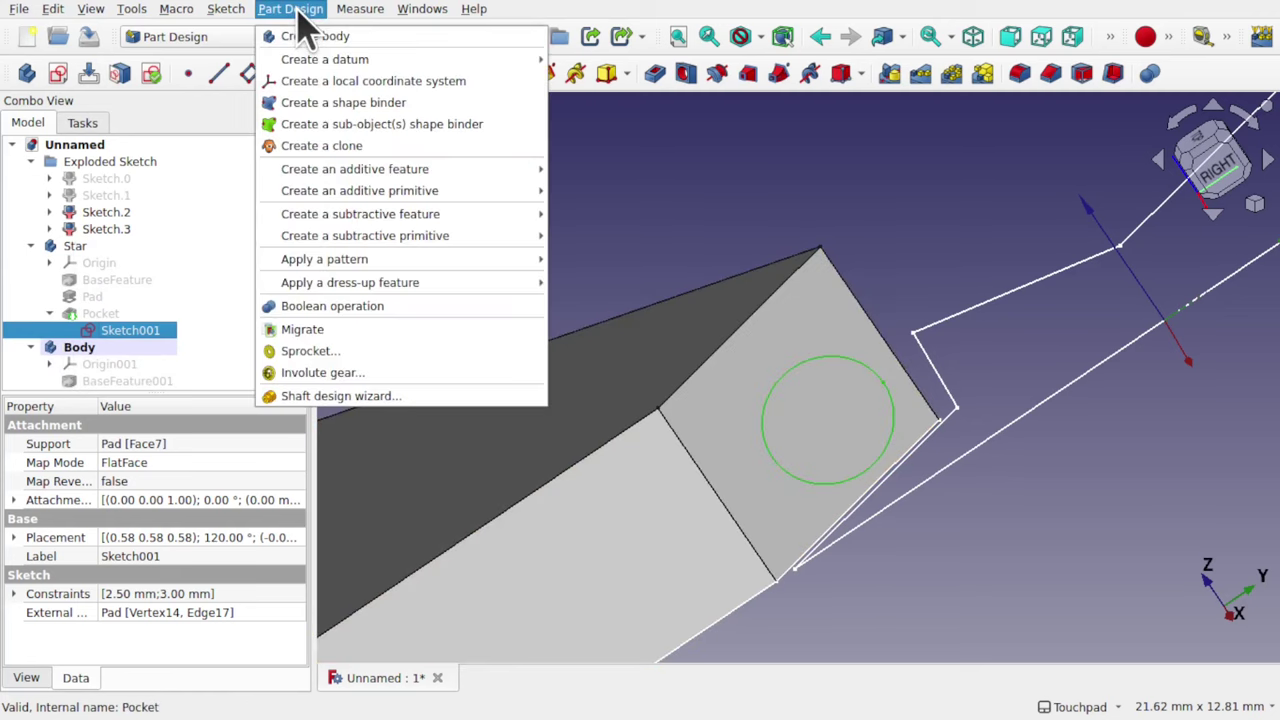
click(390, 126)
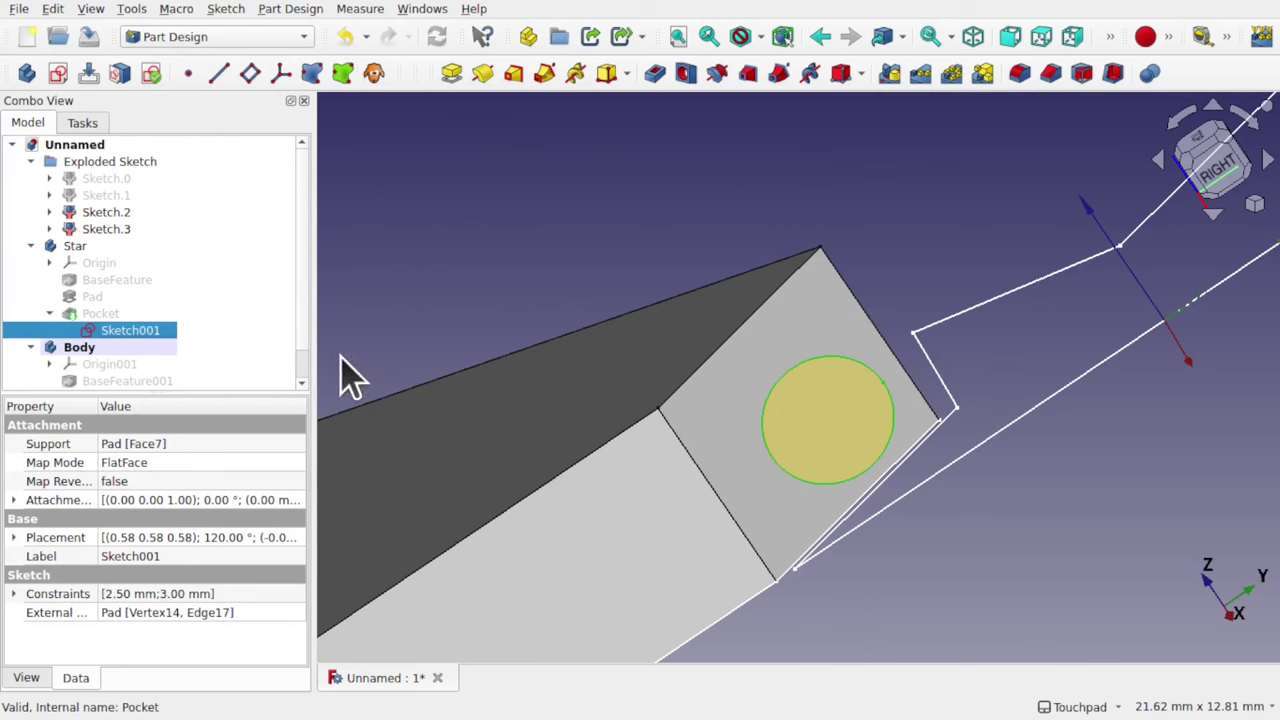
scroll(305, 378, down, 1)
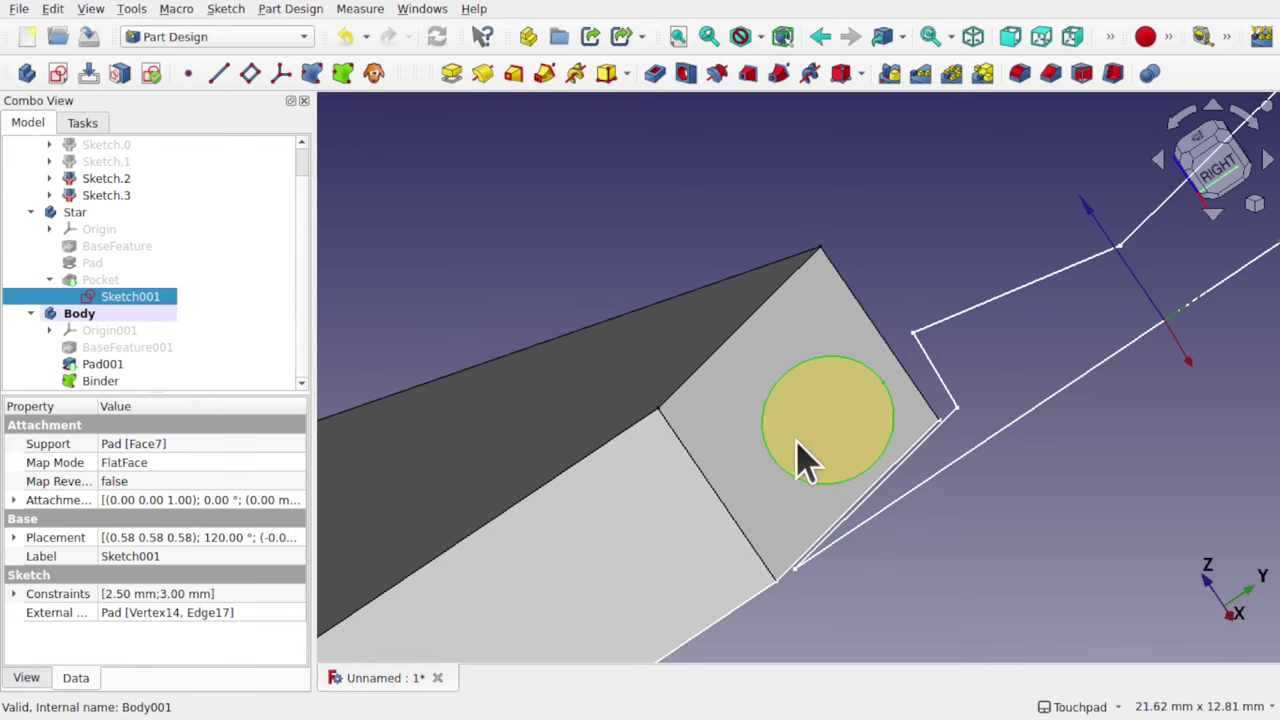
mouse_move(849, 449)
middle_down()
mouse_move(790, 385)
mouse_move(343, 316)
middle_up()
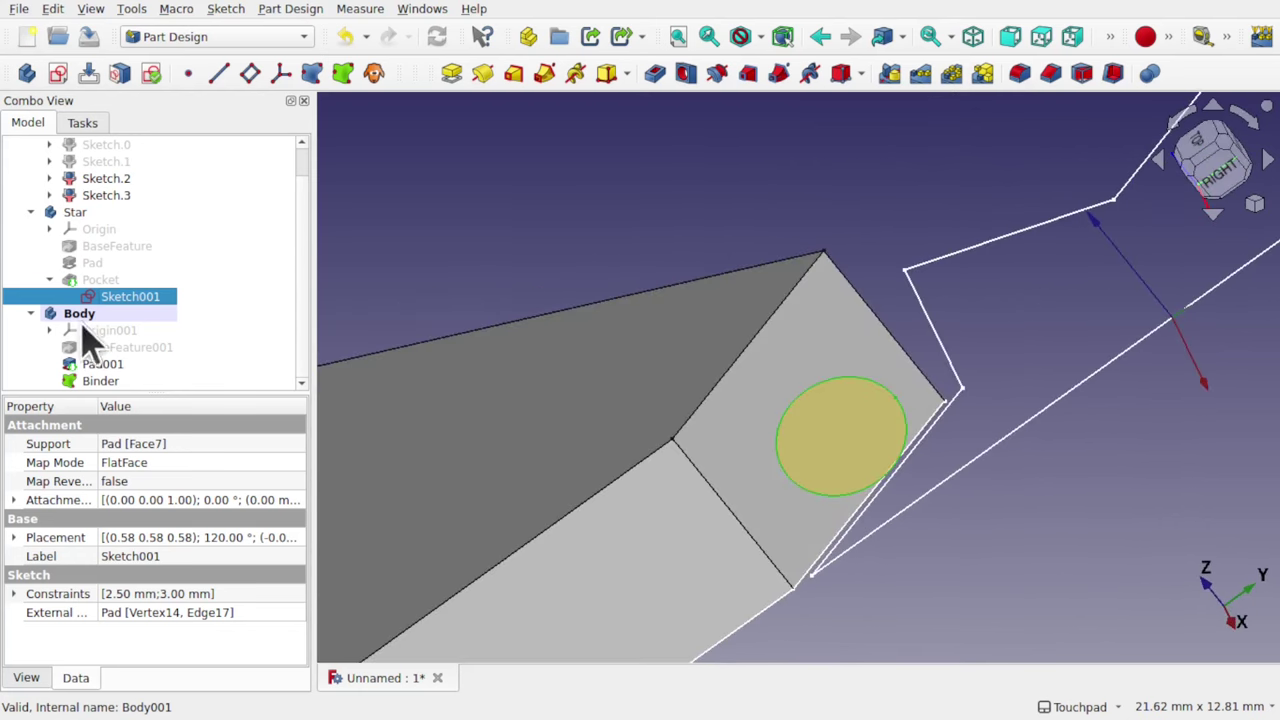
- Set the Binder's Offset to -0.5 and check its circle against the original hole sketch
click(99, 384)
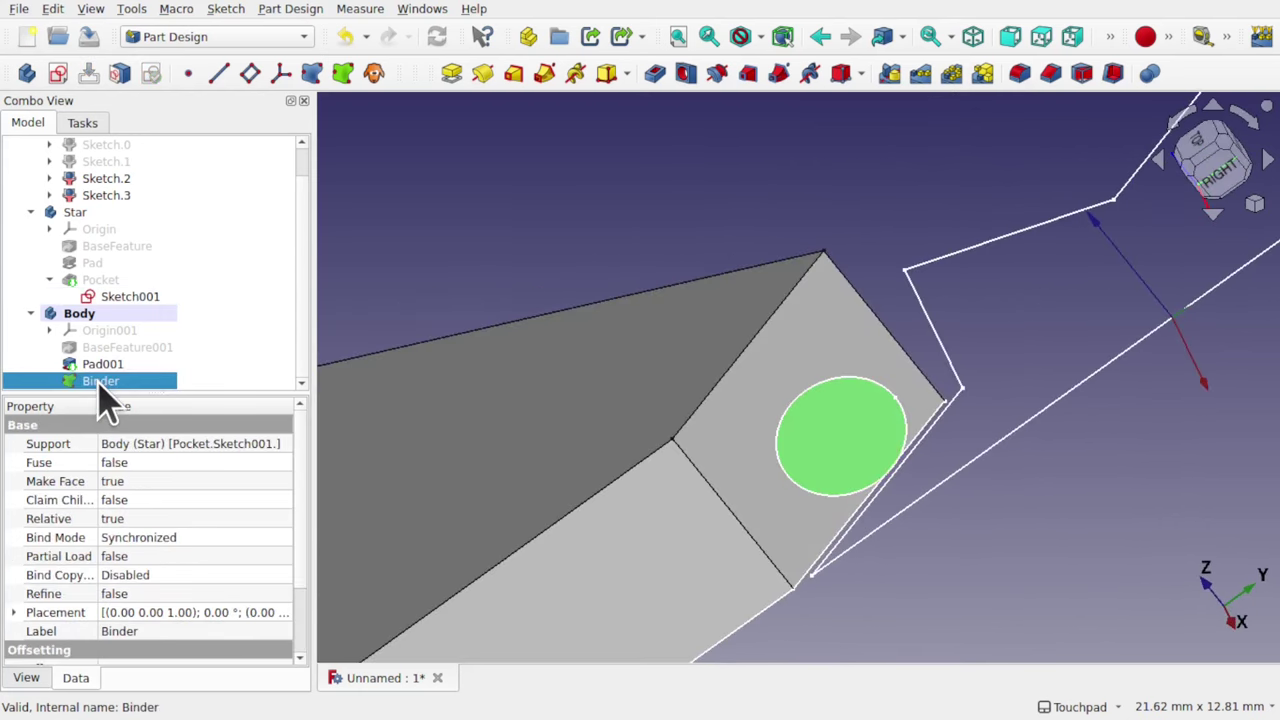
drag(310, 465, 310, 628)
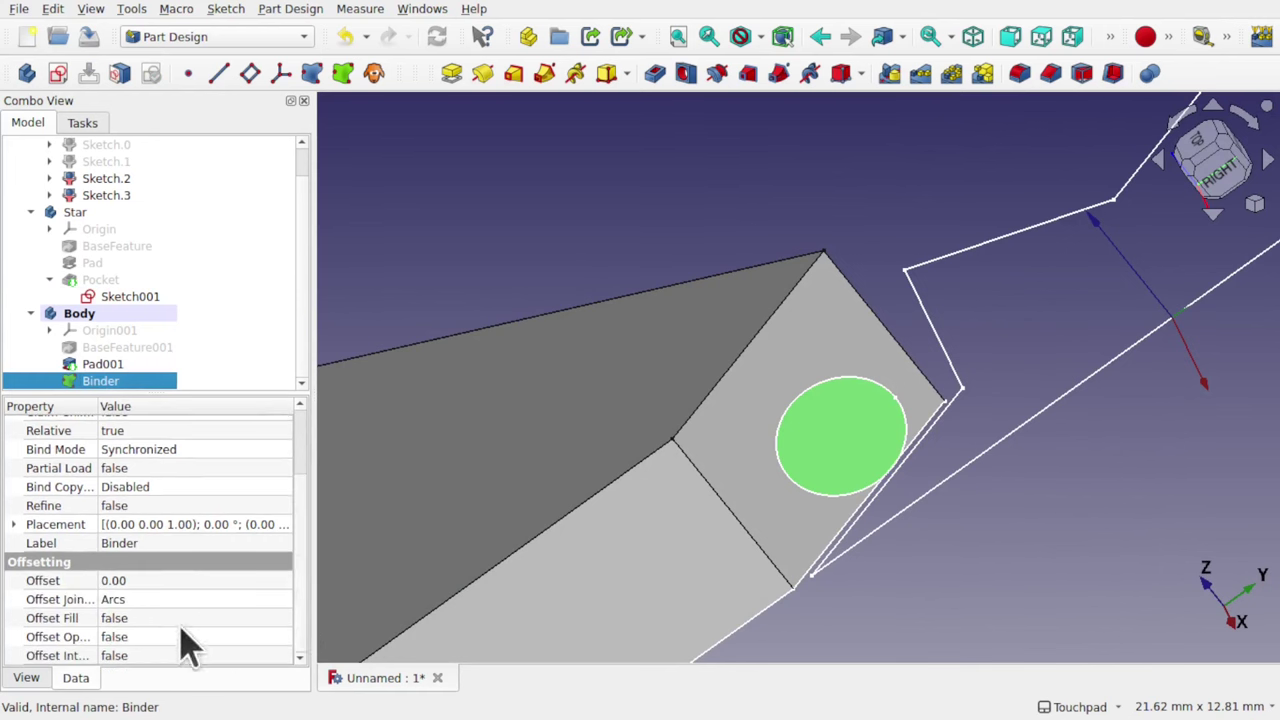
click(157, 581)
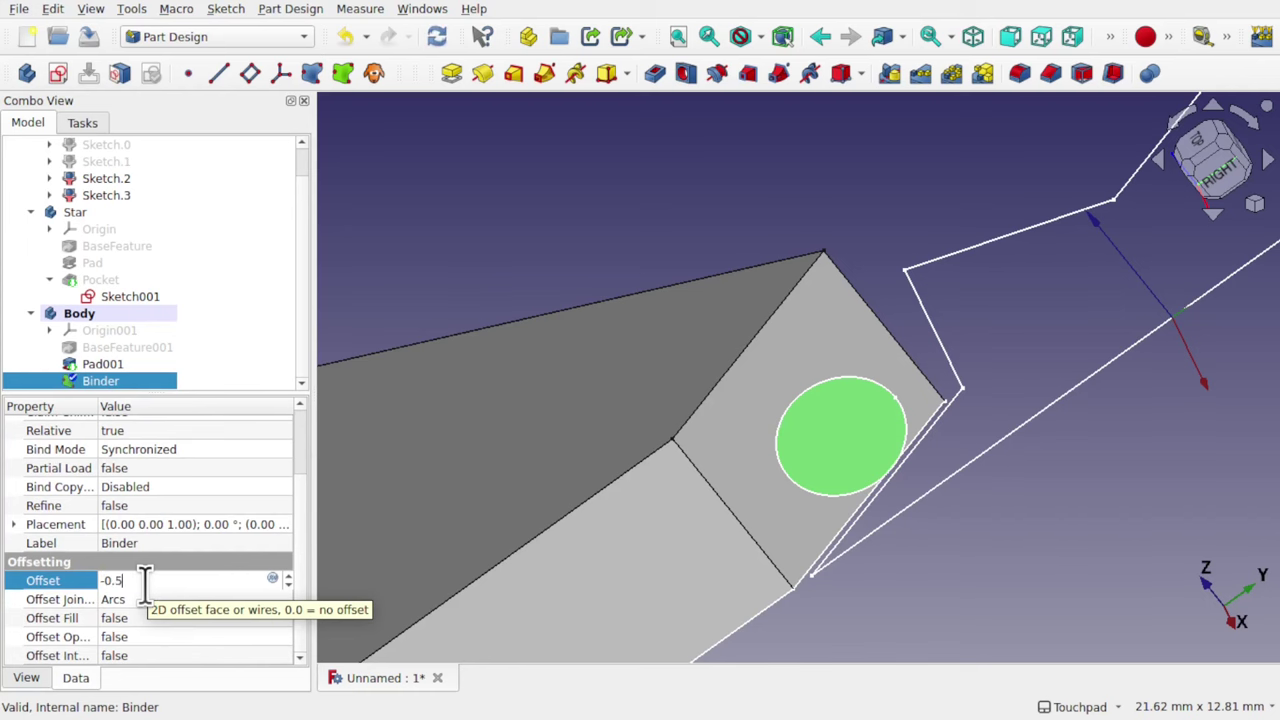
key(Return)
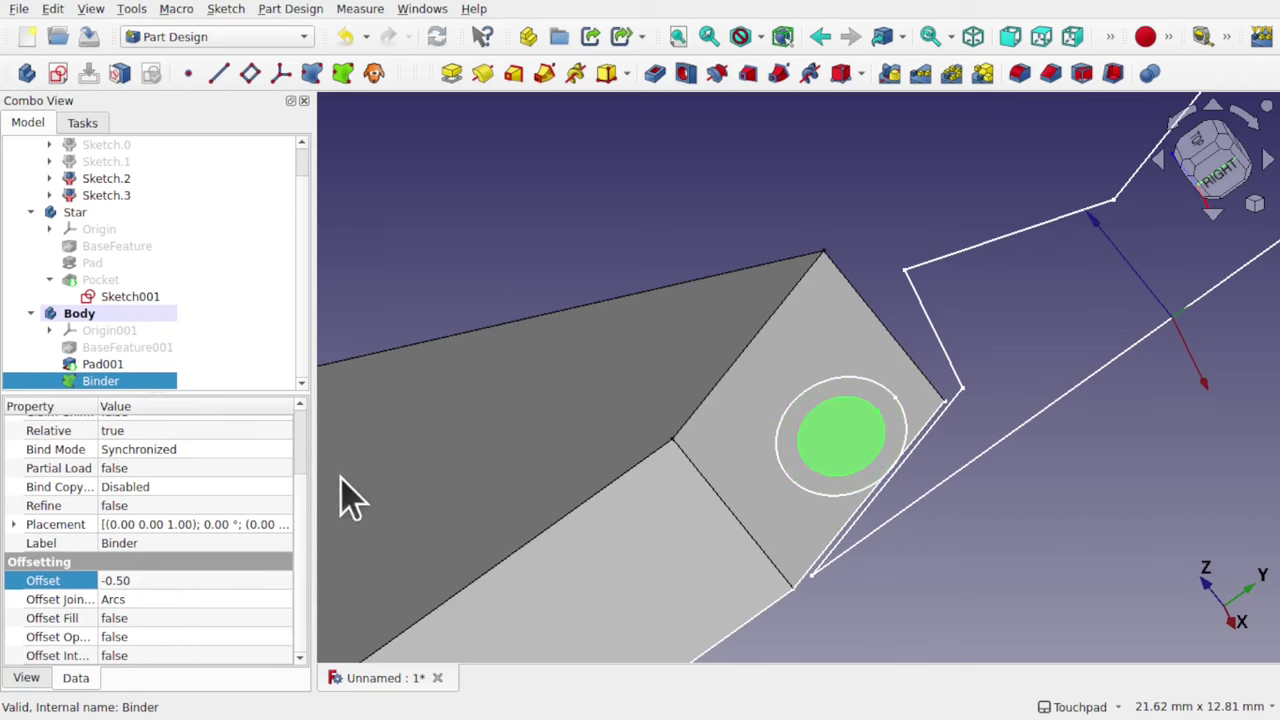
middle_drag(849, 457, 895, 470)
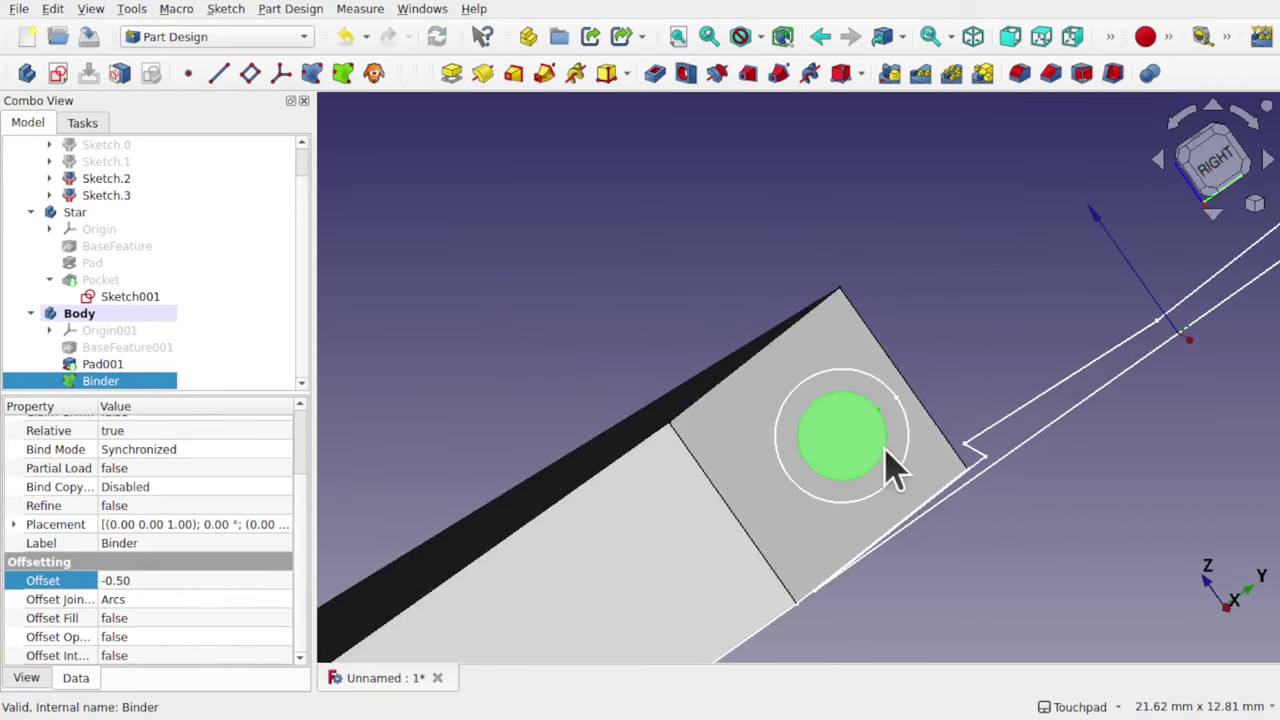
middle_drag(820, 457, 840, 425)
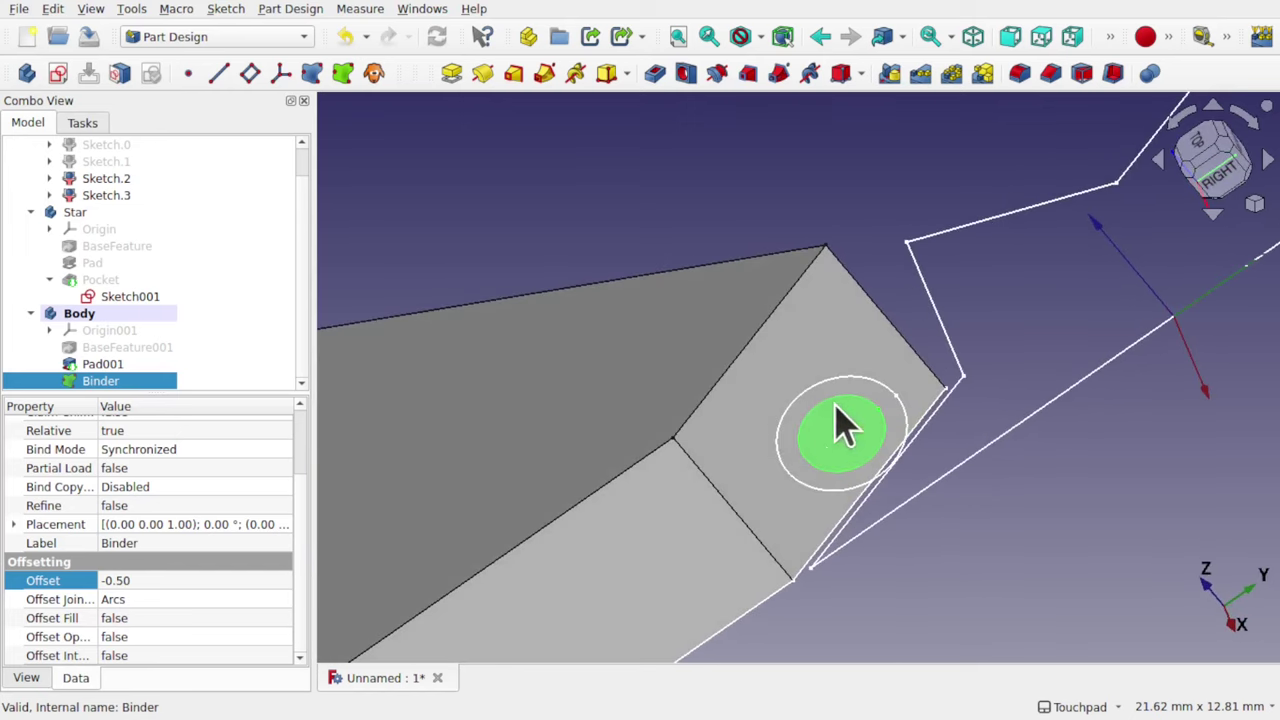
- Set the Binder's Offset to -0.25 and compare its circle with the original hole outline
click(118, 580)
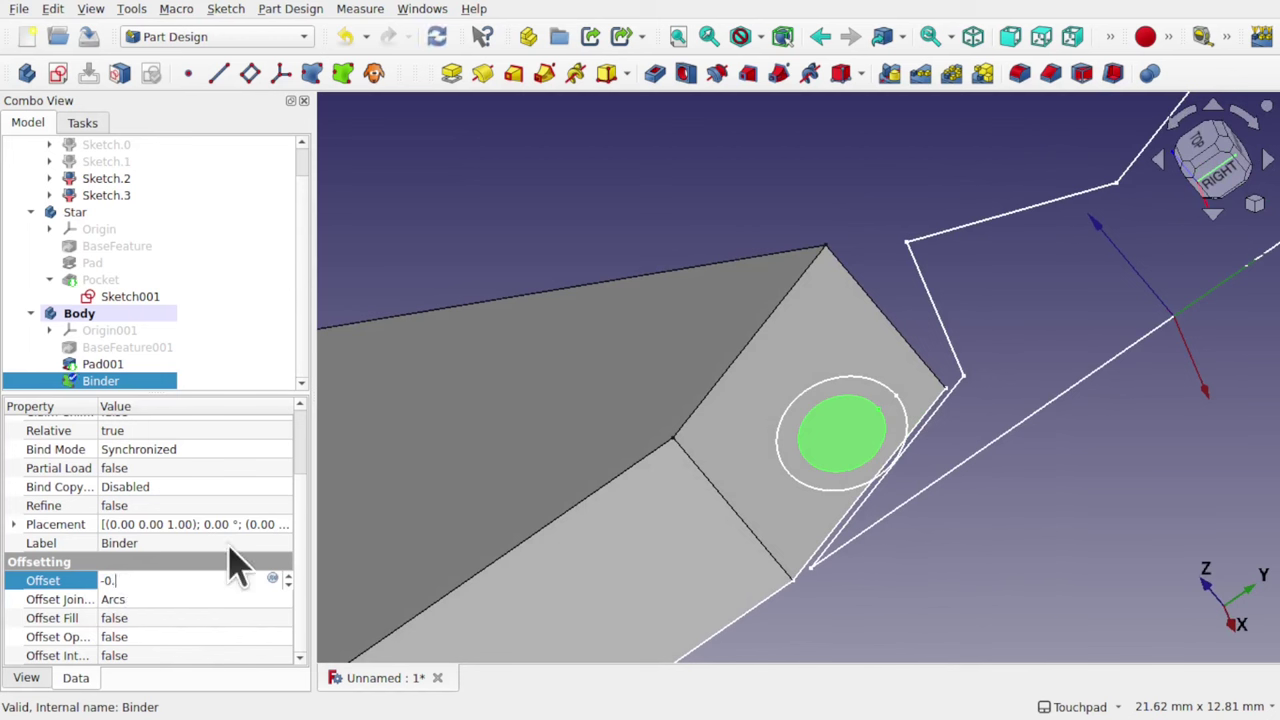
key(Return)
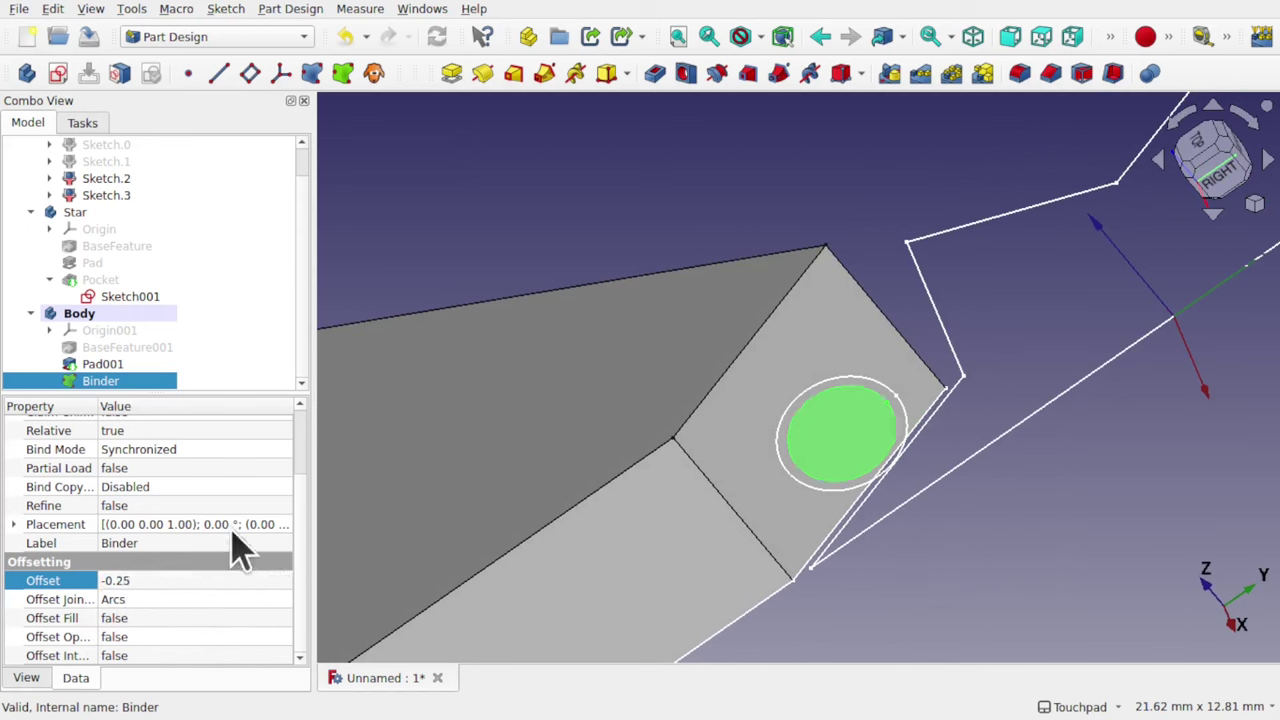
alt+drag(877, 491, 878, 447)
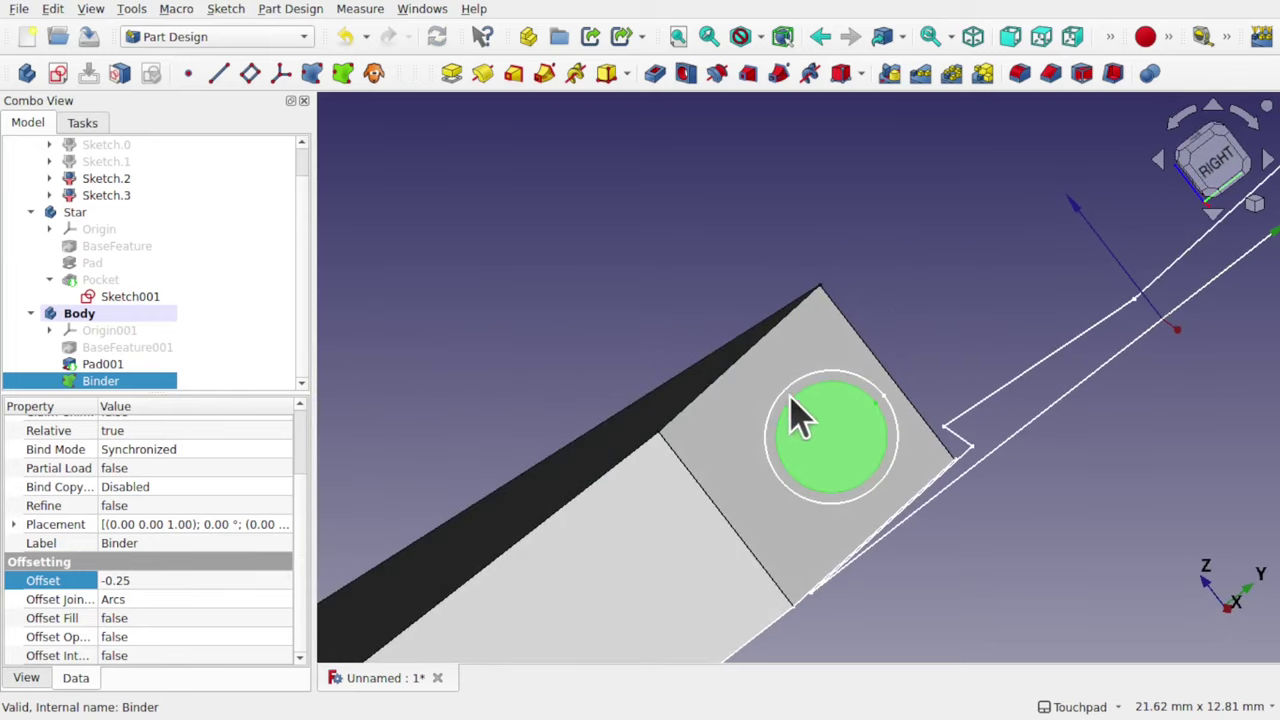
alt+drag(814, 491, 897, 411)
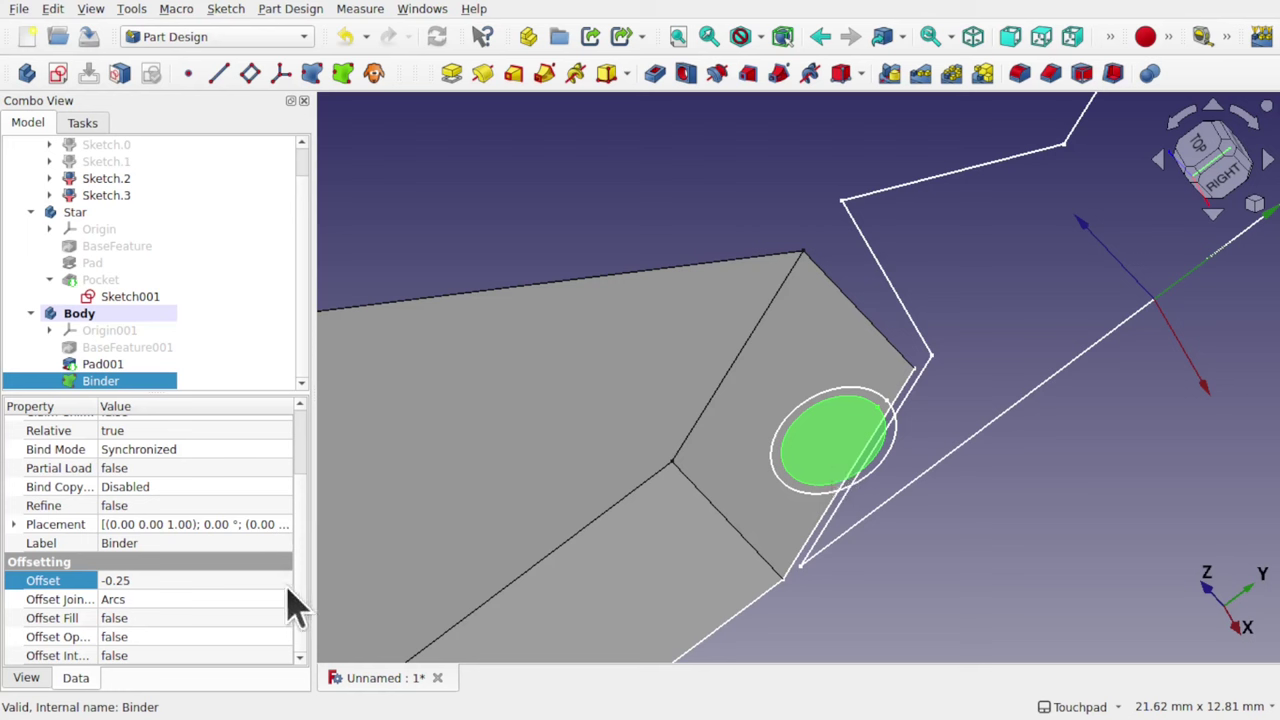
- Set the Binder's Make Face property to false and inspect the offset circle on the body's end face
scroll(310, 545, up, 2)
scroll(308, 520, up, 2)
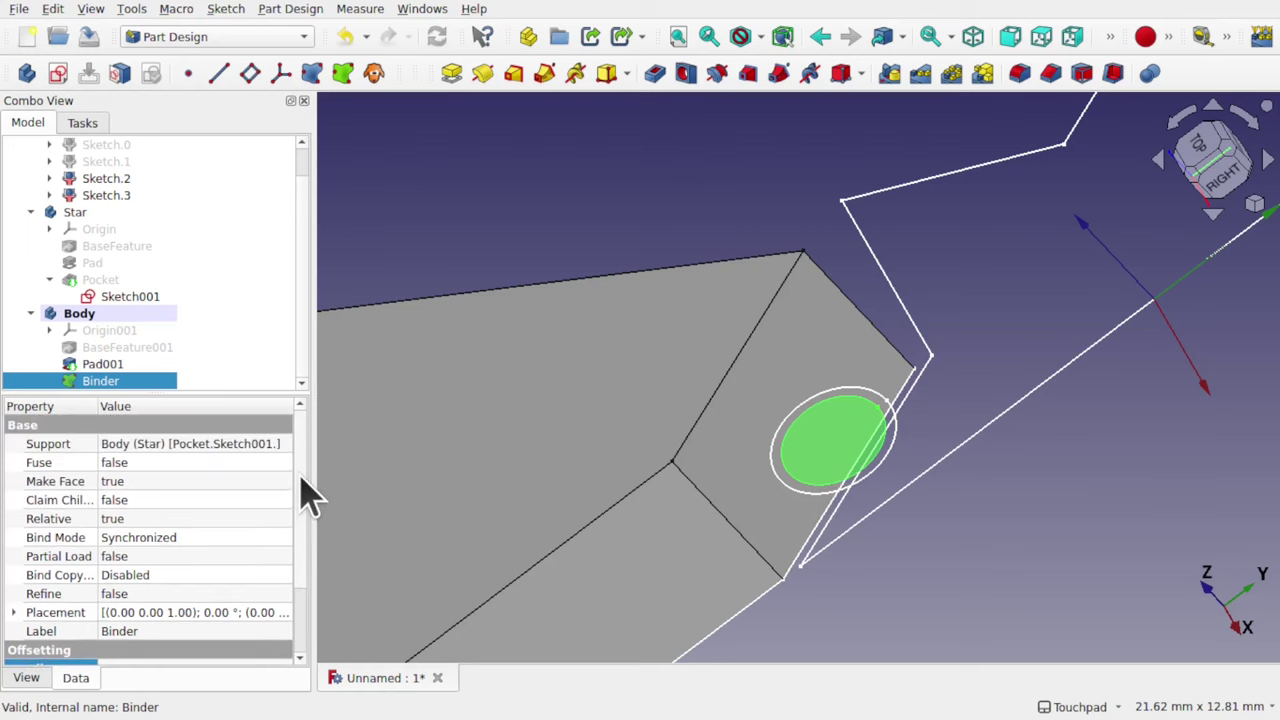
click(140, 483)
click(140, 484)
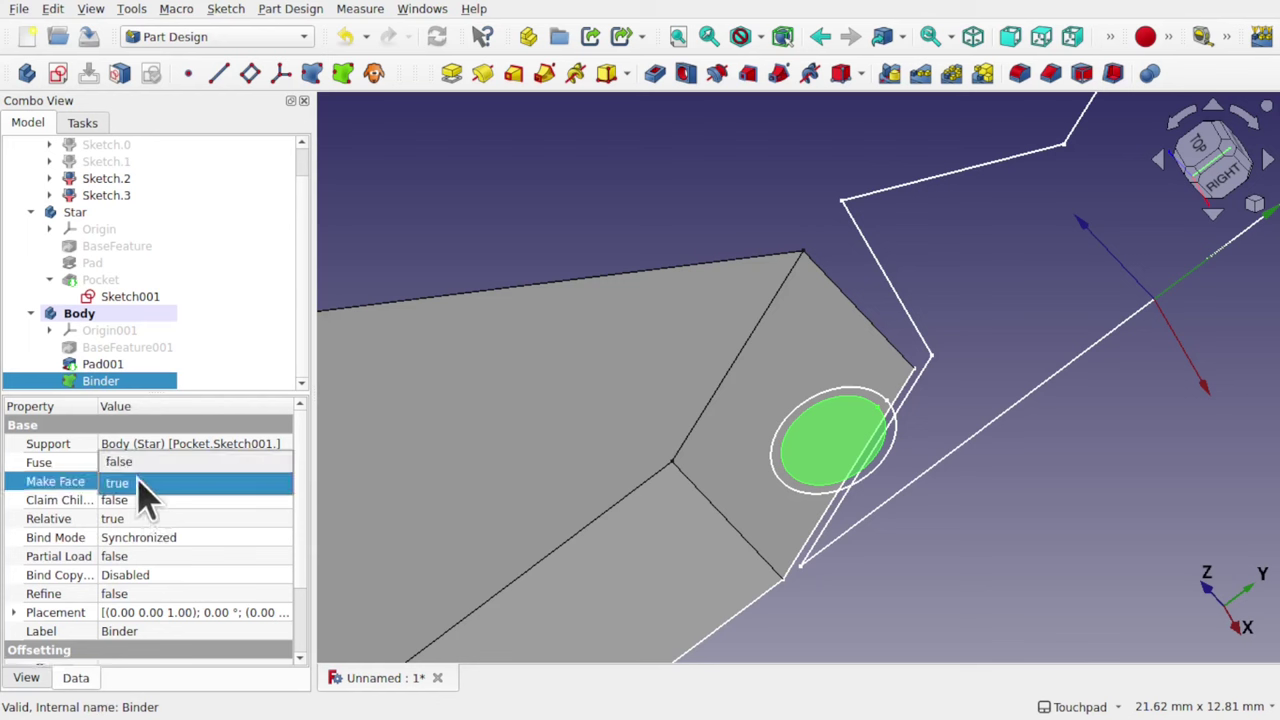
click(137, 466)
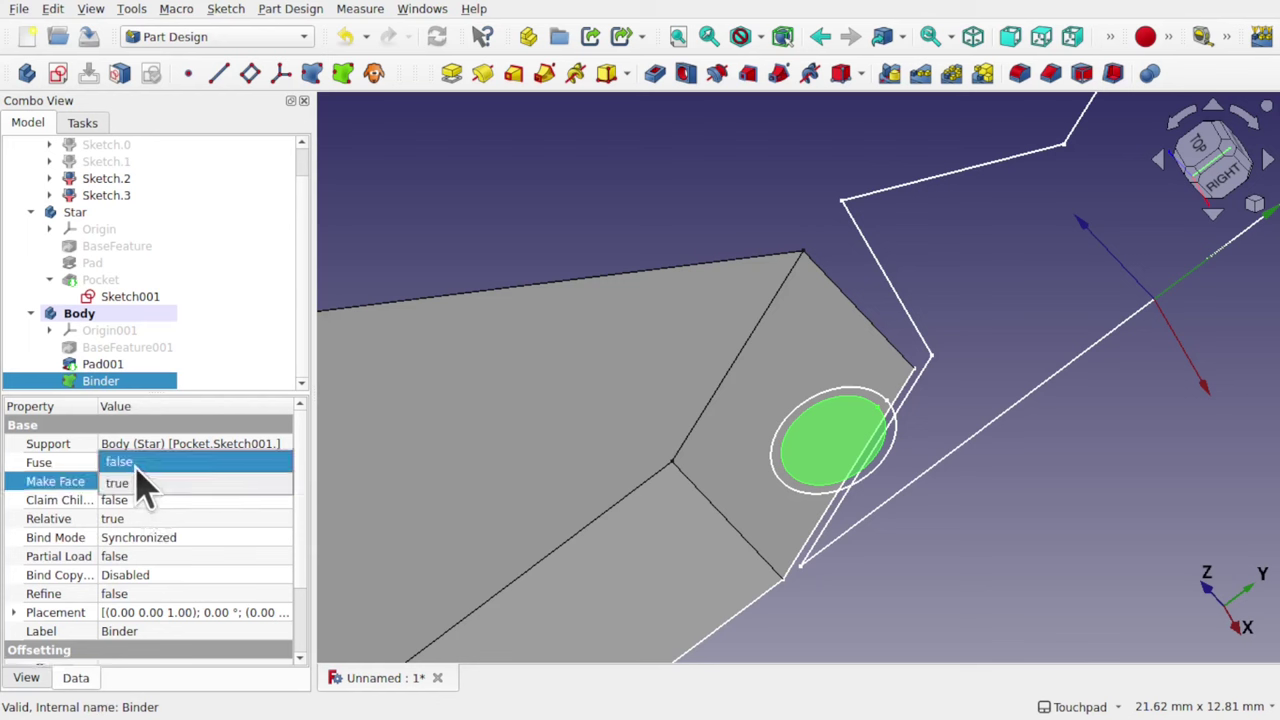
click(405, 436)
middle_drag(824, 450, 791, 397)
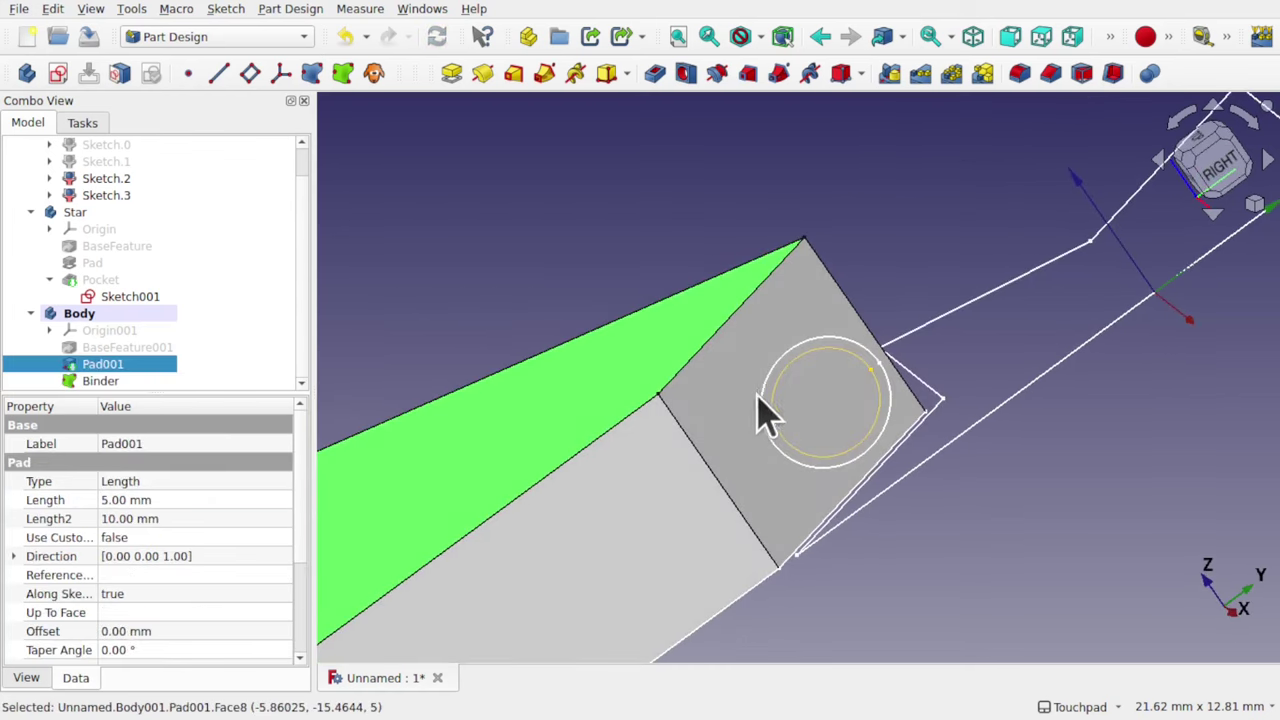
scroll(840, 450, up, 2)
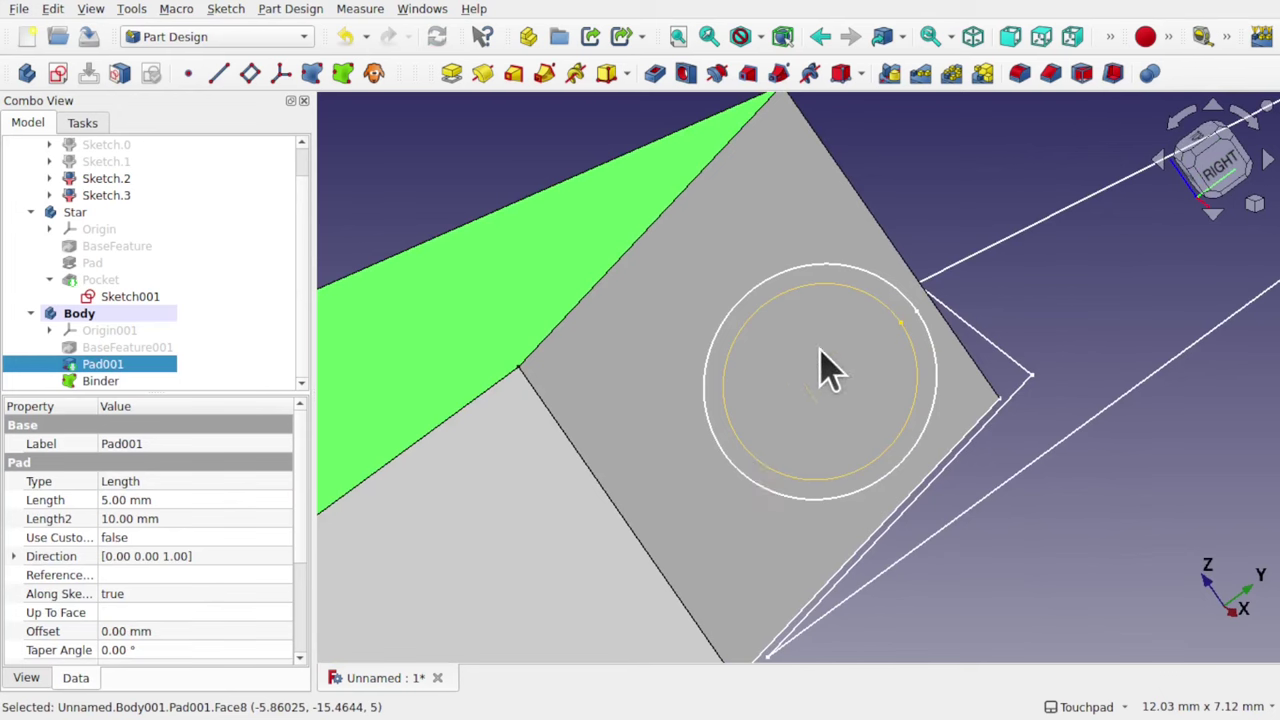
scroll(760, 450, down, 2)
scroll(760, 448, down, 1)
mouse_move(771, 449)
middle_down()
mouse_move(886, 529)
mouse_move(766, 506)
mouse_move(807, 484)
mouse_move(809, 506)
middle_up()
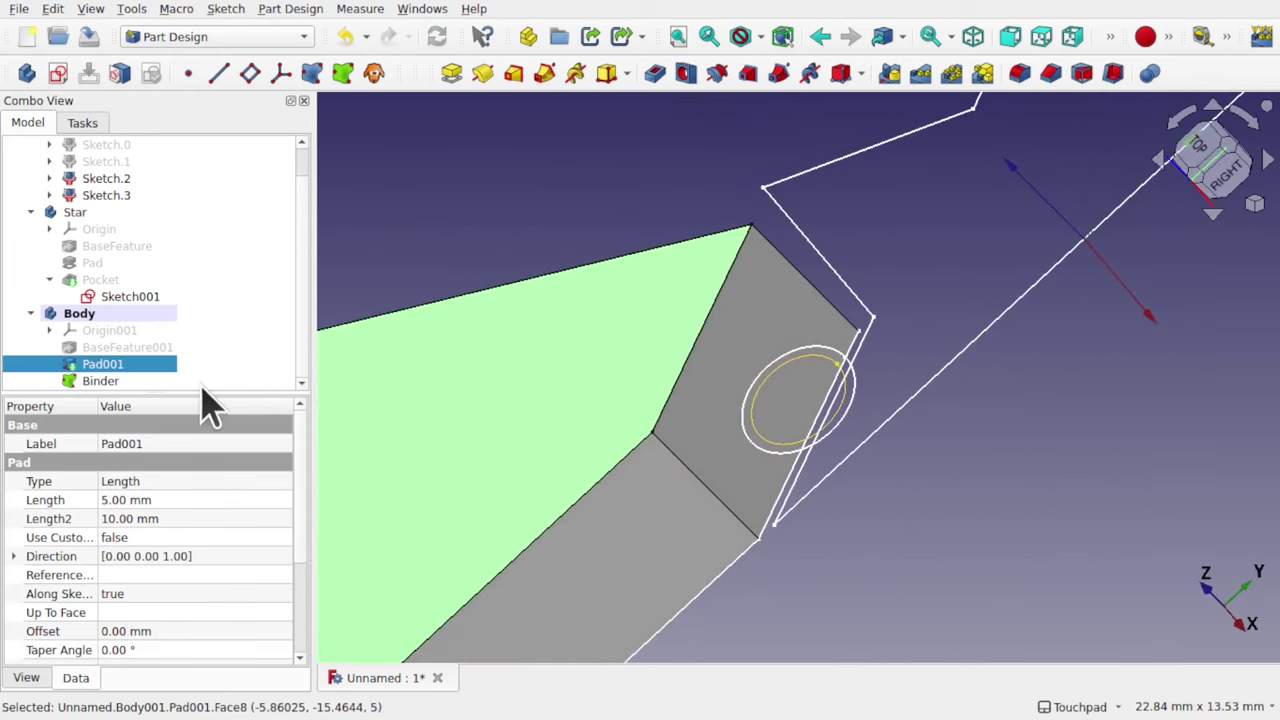
- Pad the Binder's offset circle from the body's end face with the direction reversed
click(135, 297)
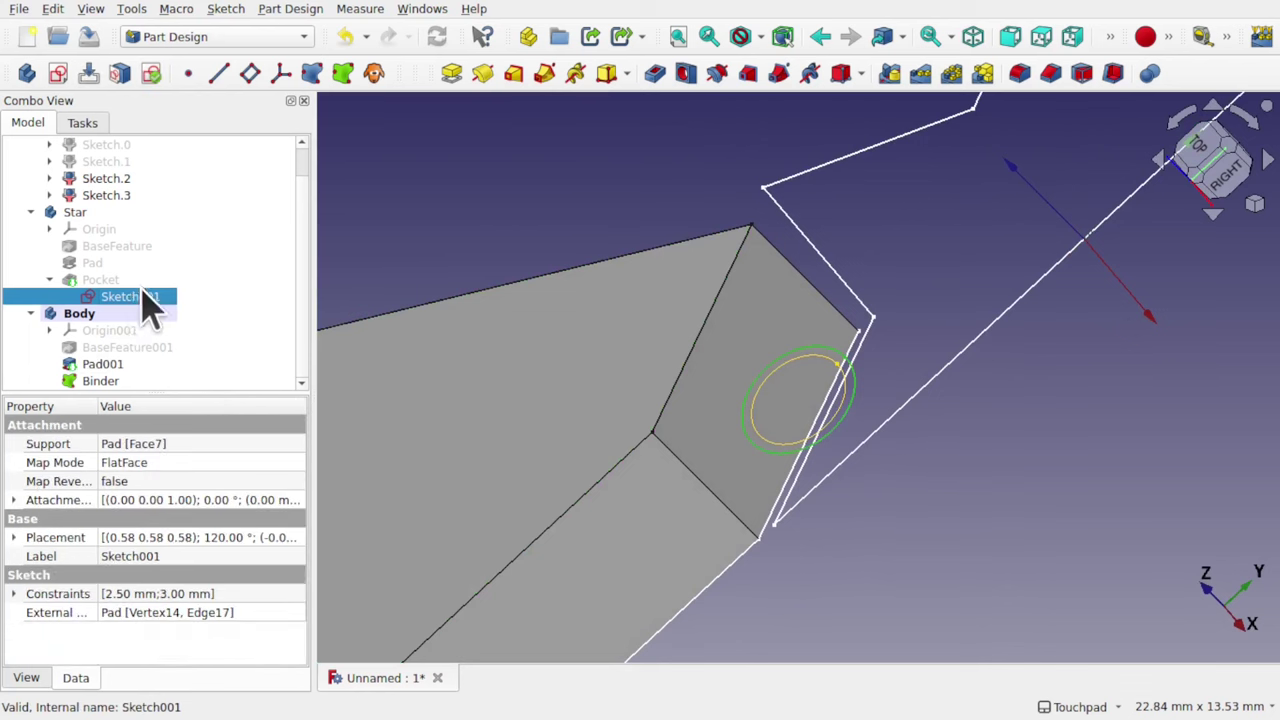
click(104, 382)
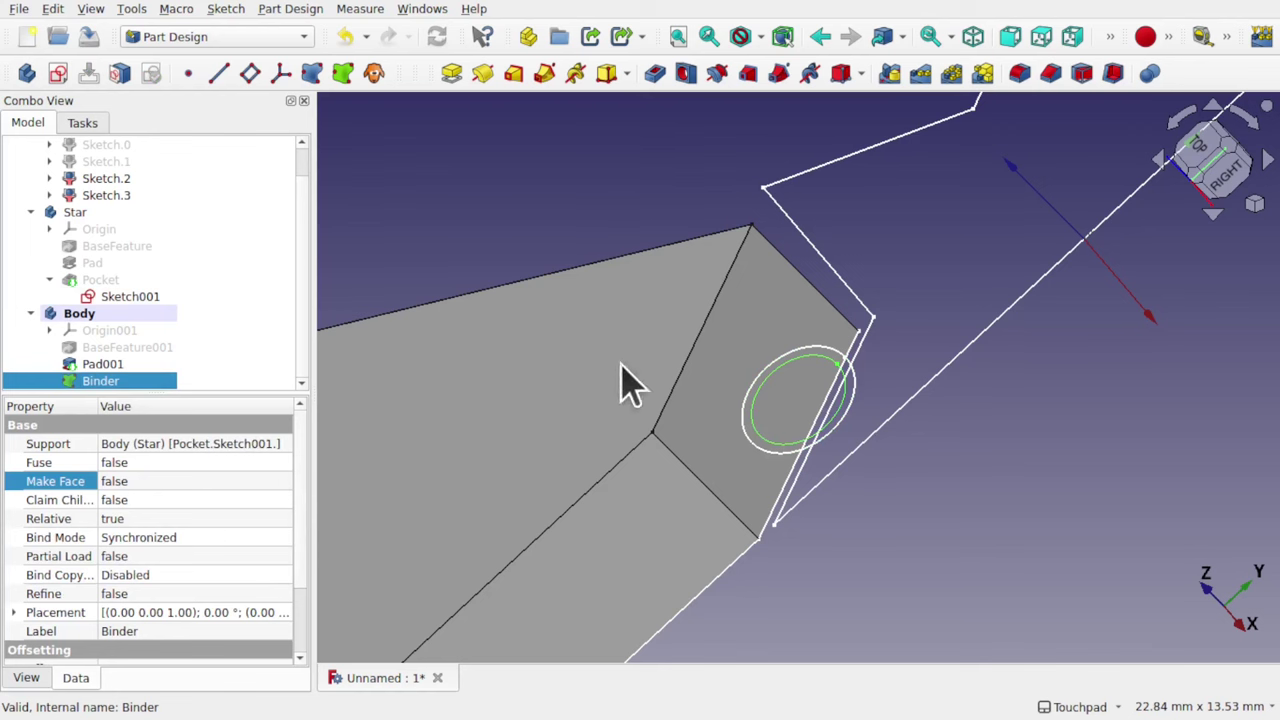
alt+drag(779, 350, 737, 366)
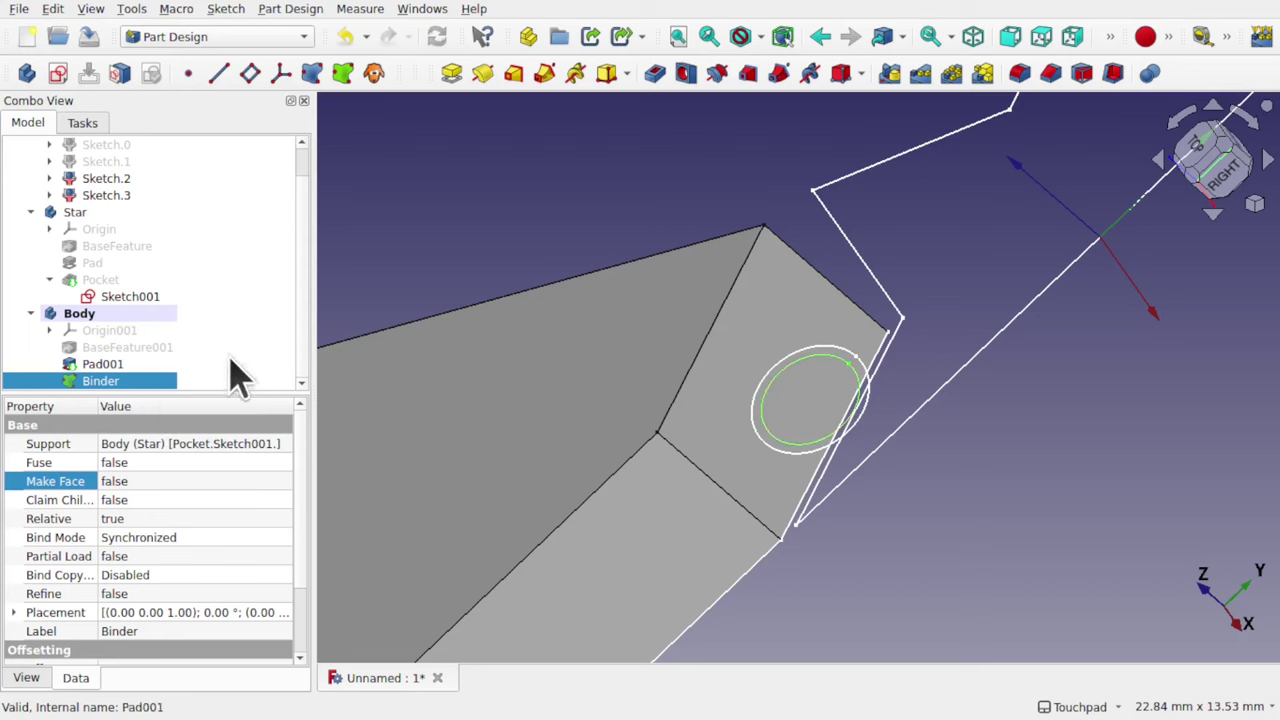
click(450, 76)
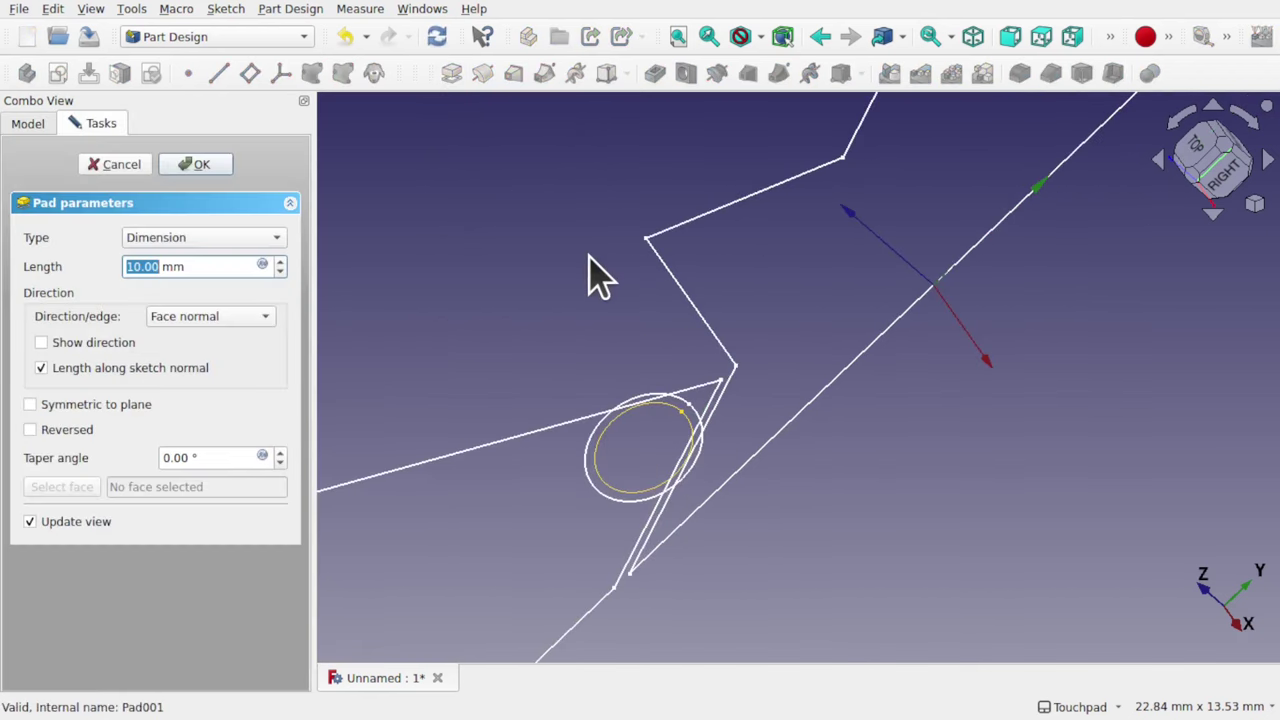
scroll(565, 288, down, 3)
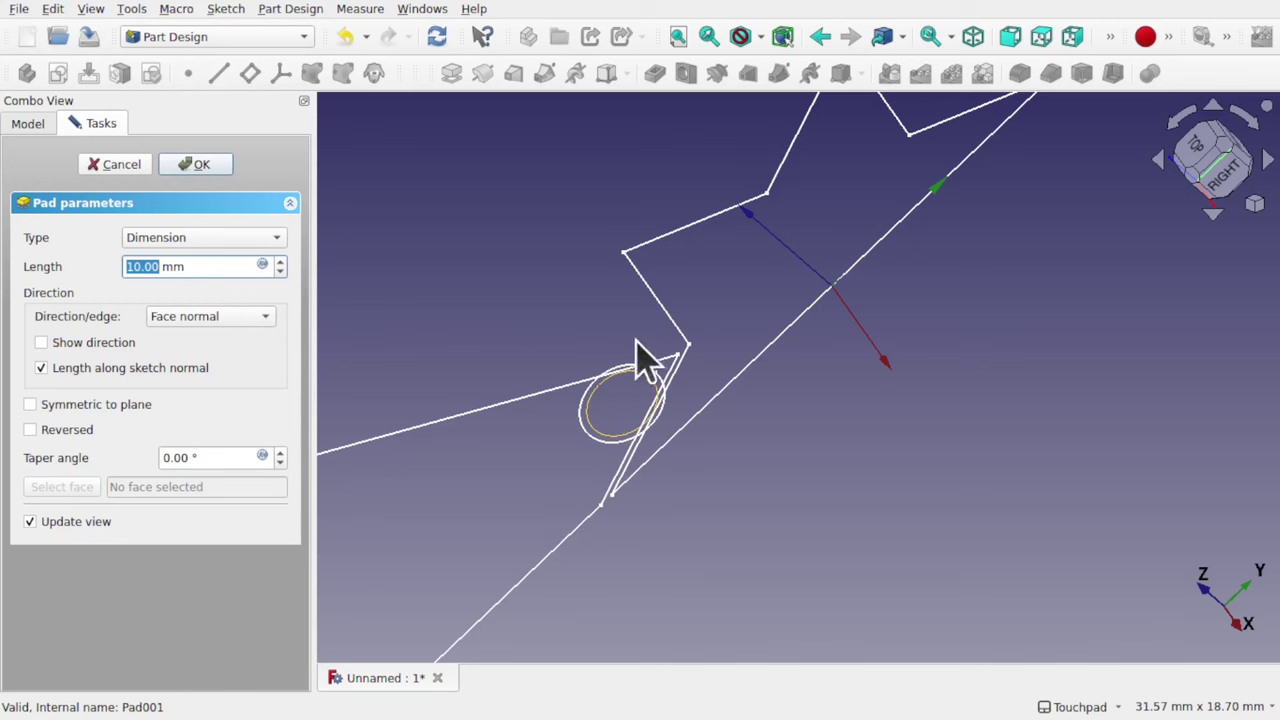
click(68, 432)
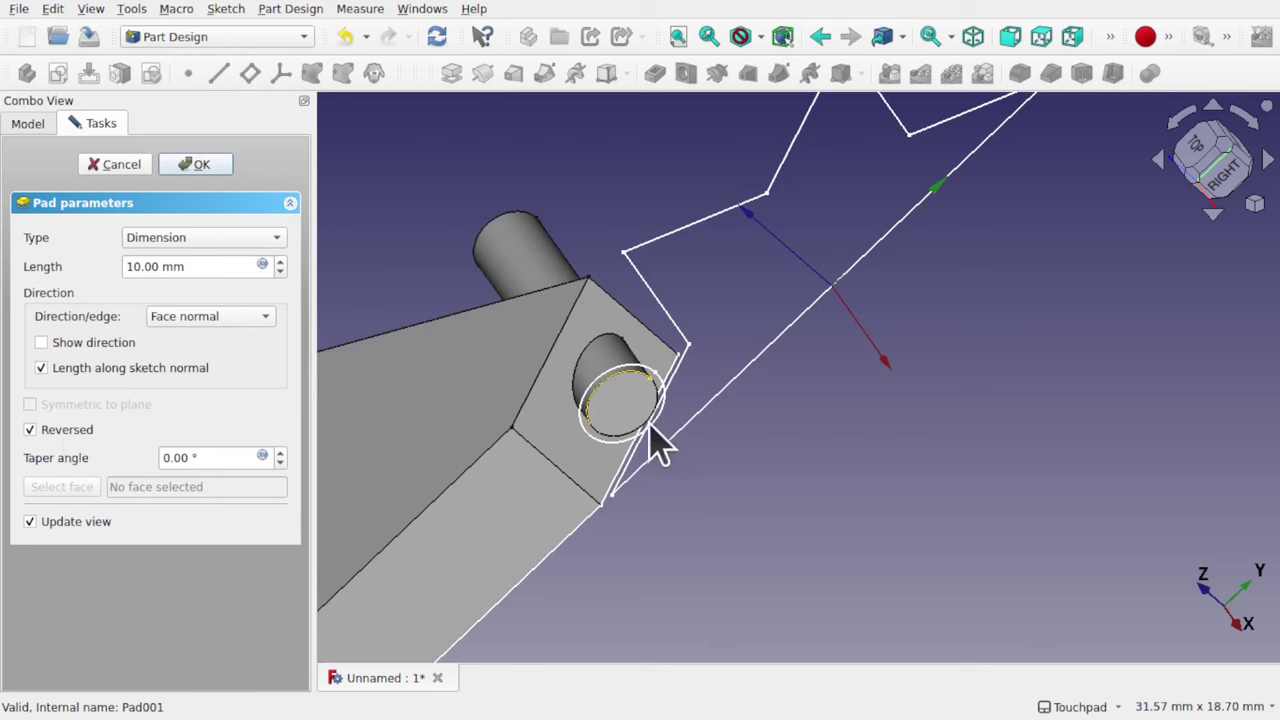
- Set the peg pad's length to 3 mm and accept the feature
click(260, 270)
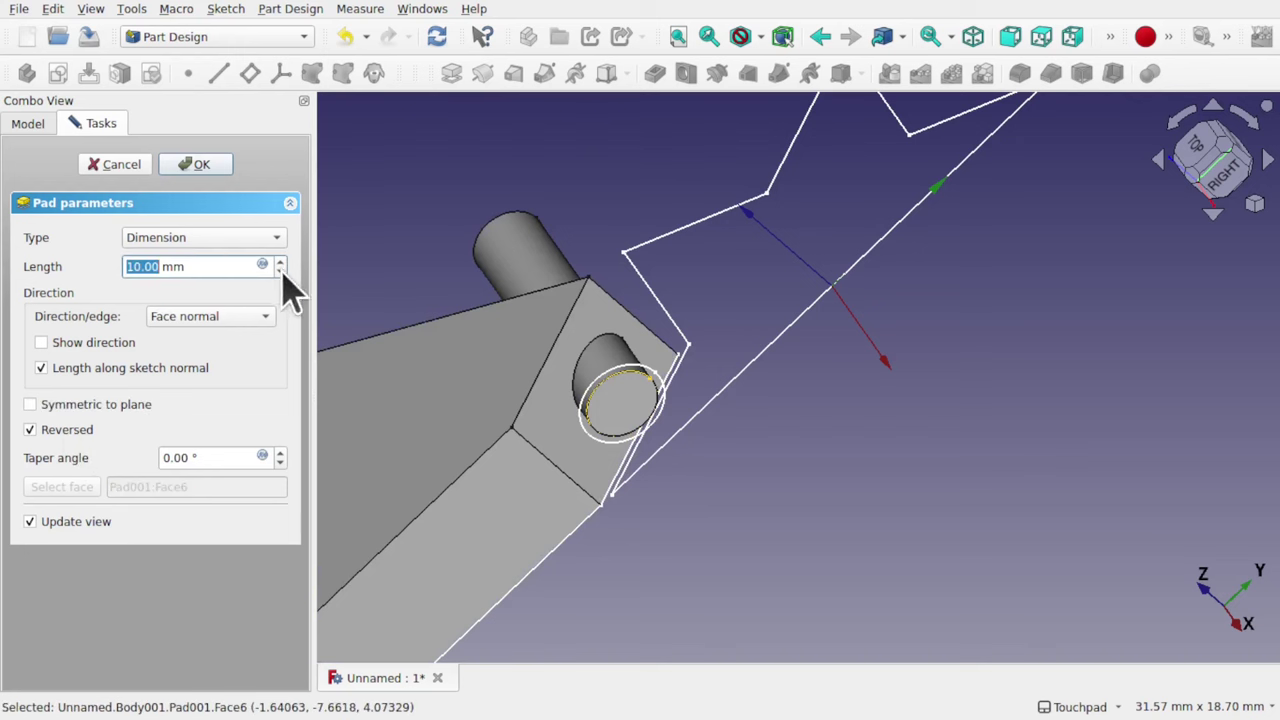
click(280, 270)
click(280, 270)
click(280, 270)
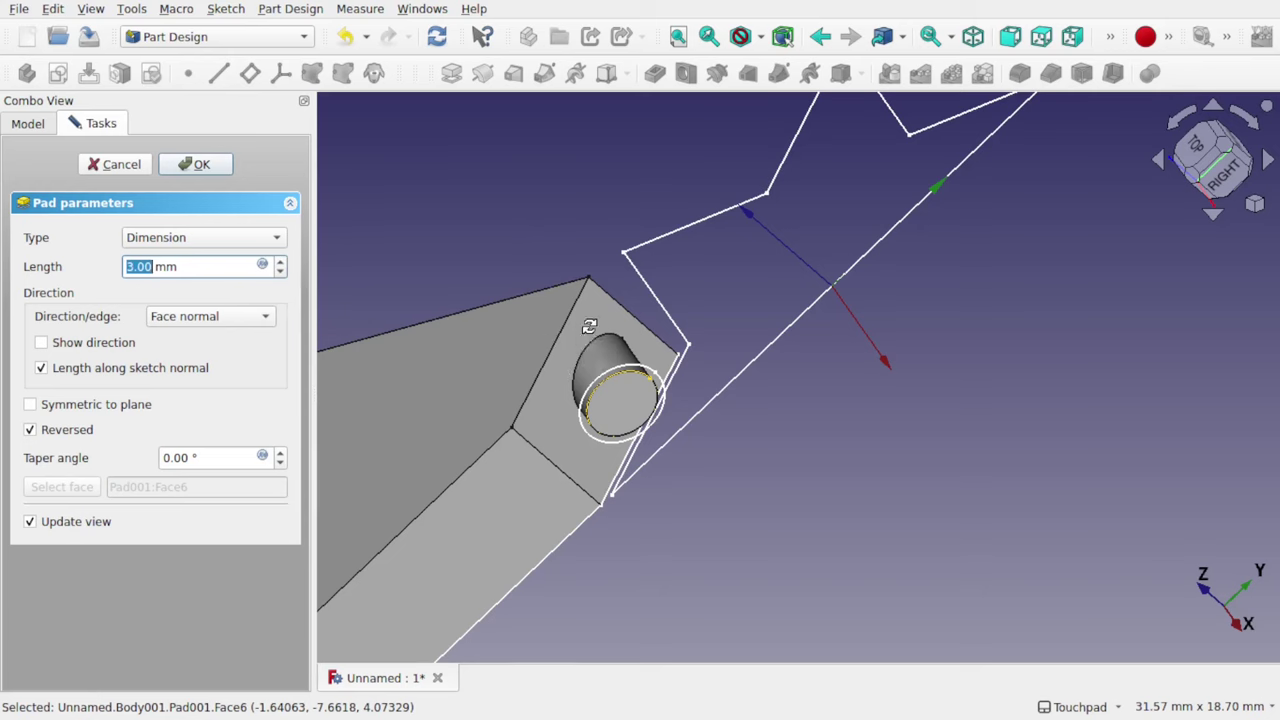
mouse_move(590, 350)
middle_down()
mouse_move(763, 480)
mouse_move(690, 445)
mouse_move(594, 314)
mouse_move(600, 300)
mouse_move(644, 376)
mouse_move(620, 372)
mouse_move(640, 415)
middle_up()
mouse_move(614, 357)
middle_down()
mouse_move(666, 437)
mouse_move(711, 406)
mouse_move(583, 374)
mouse_move(643, 371)
mouse_move(620, 380)
mouse_move(704, 442)
mouse_move(623, 414)
middle_up()
click(212, 172)
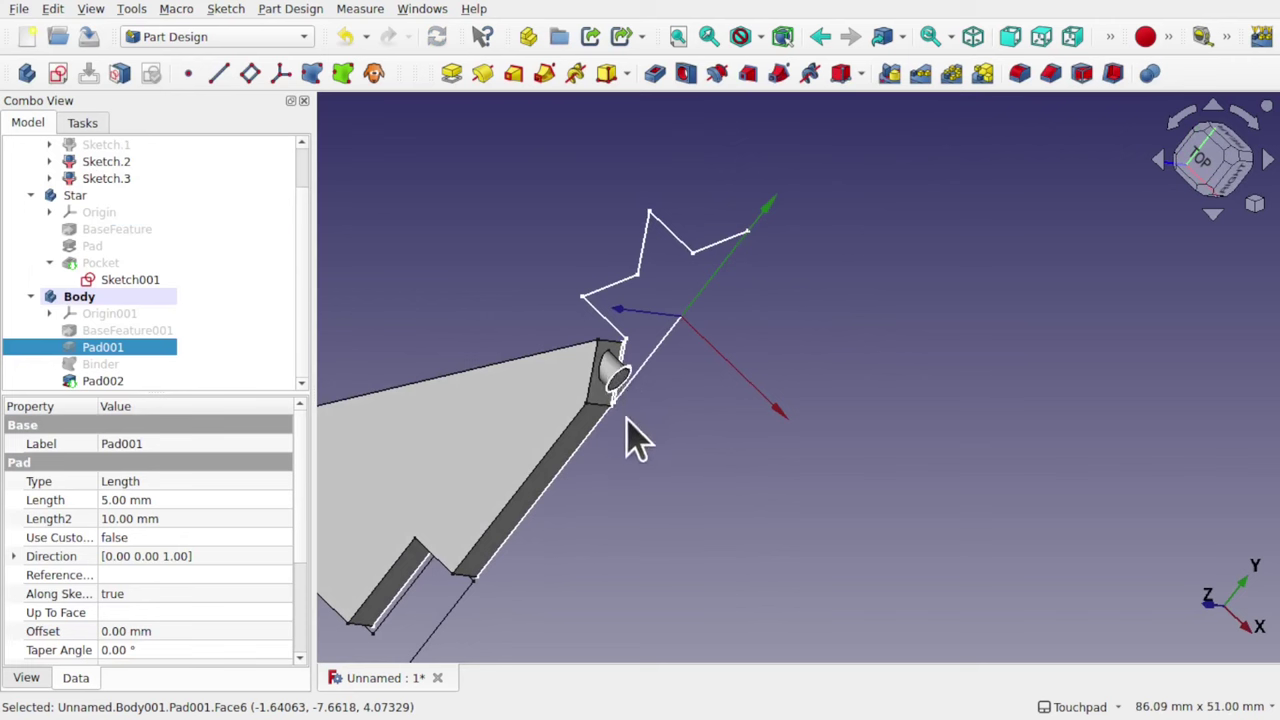
- Make the Star's Pocket visible again and examine the peg's fit in the Star's hole
middle_drag(630, 440, 605, 410)
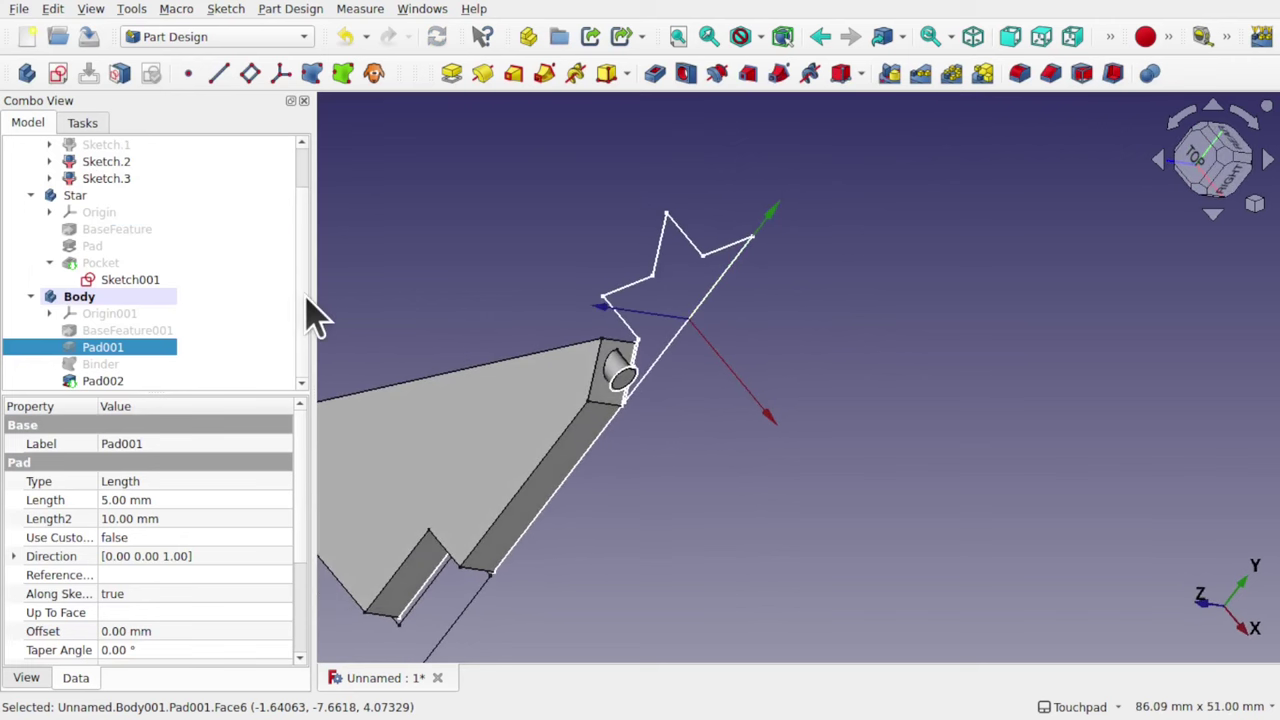
scroll(305, 300, up, 1)
click(75, 213)
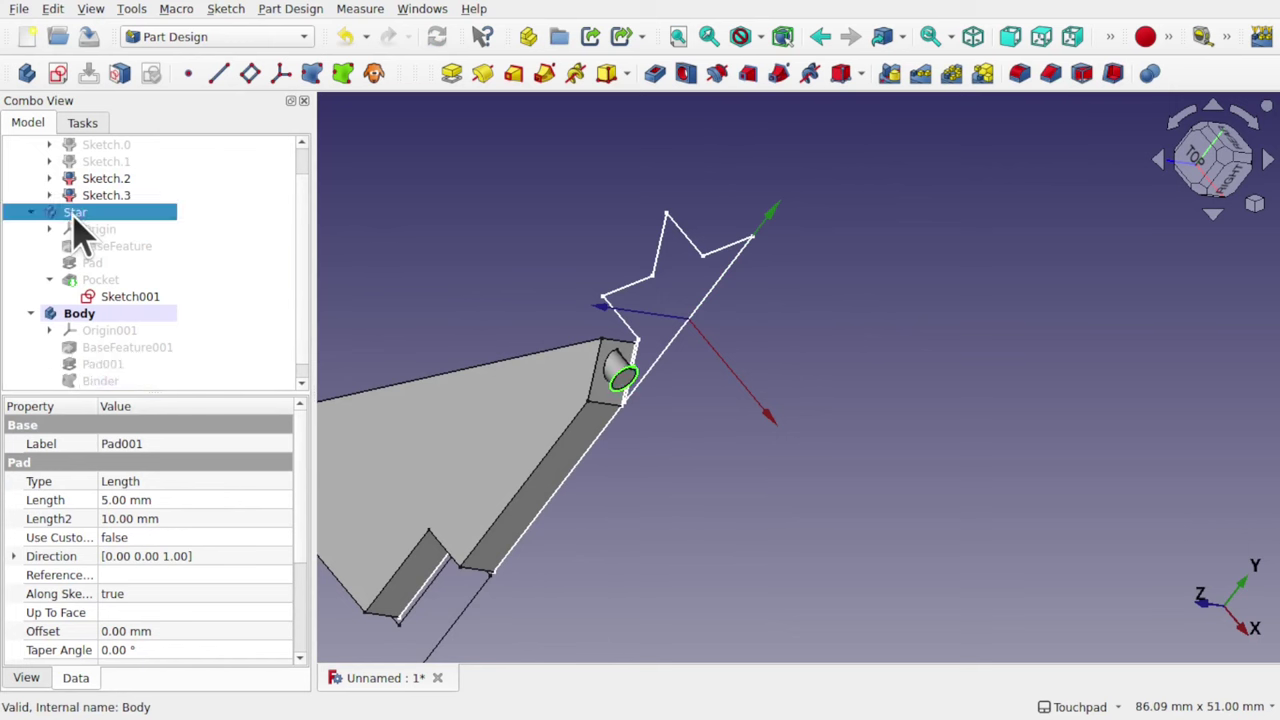
click(100, 280)
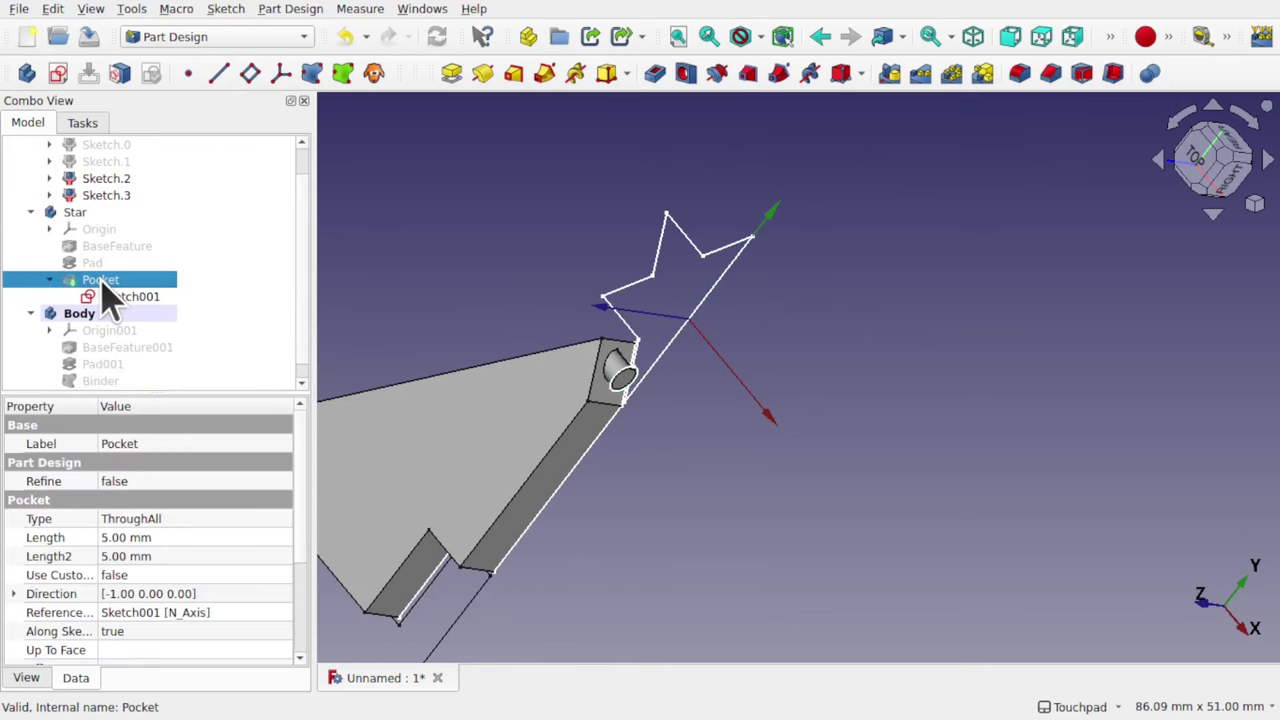
mouse_move(680, 471)
middle_down()
mouse_move(557, 371)
mouse_move(645, 390)
mouse_move(814, 509)
mouse_move(803, 403)
mouse_move(646, 331)
mouse_move(657, 380)
mouse_move(749, 466)
mouse_move(741, 491)
mouse_move(806, 523)
mouse_move(857, 500)
mouse_move(700, 423)
mouse_move(690, 455)
middle_up()
scroll(640, 390, up, 5)
scroll(741, 473, down, 6)
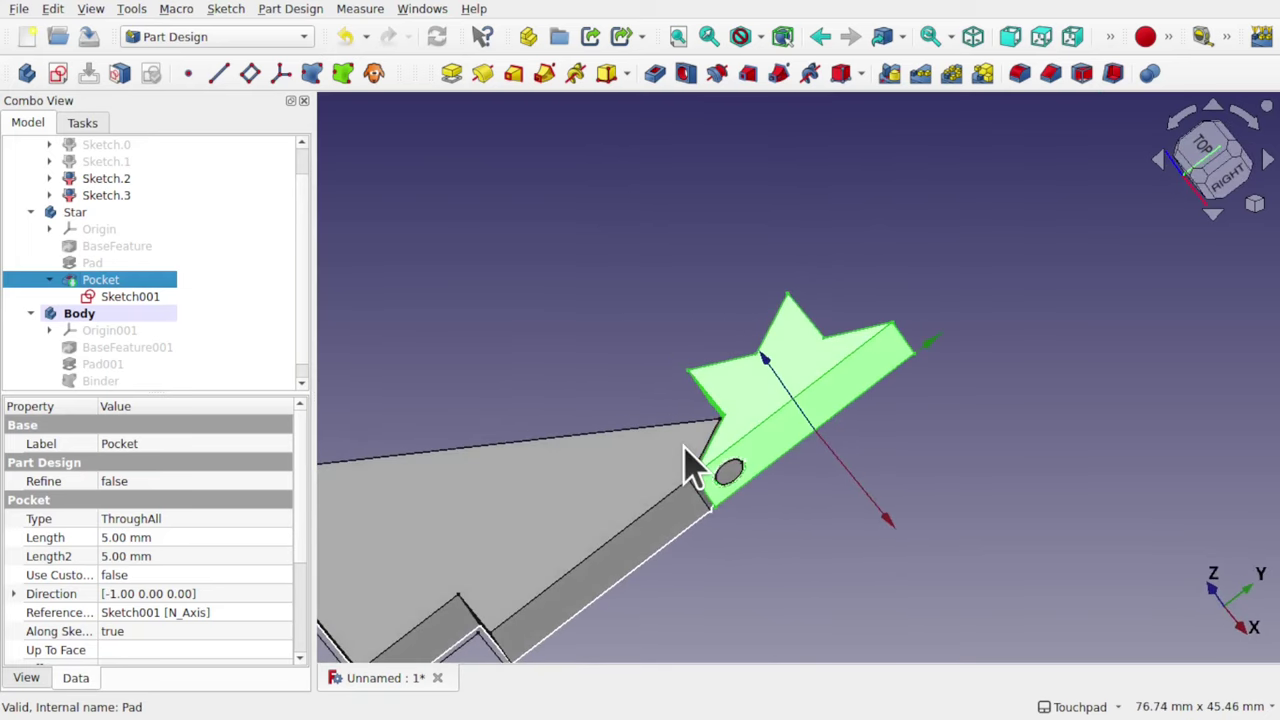
scroll(690, 470, down, 1)
middle_drag(594, 534, 680, 442)
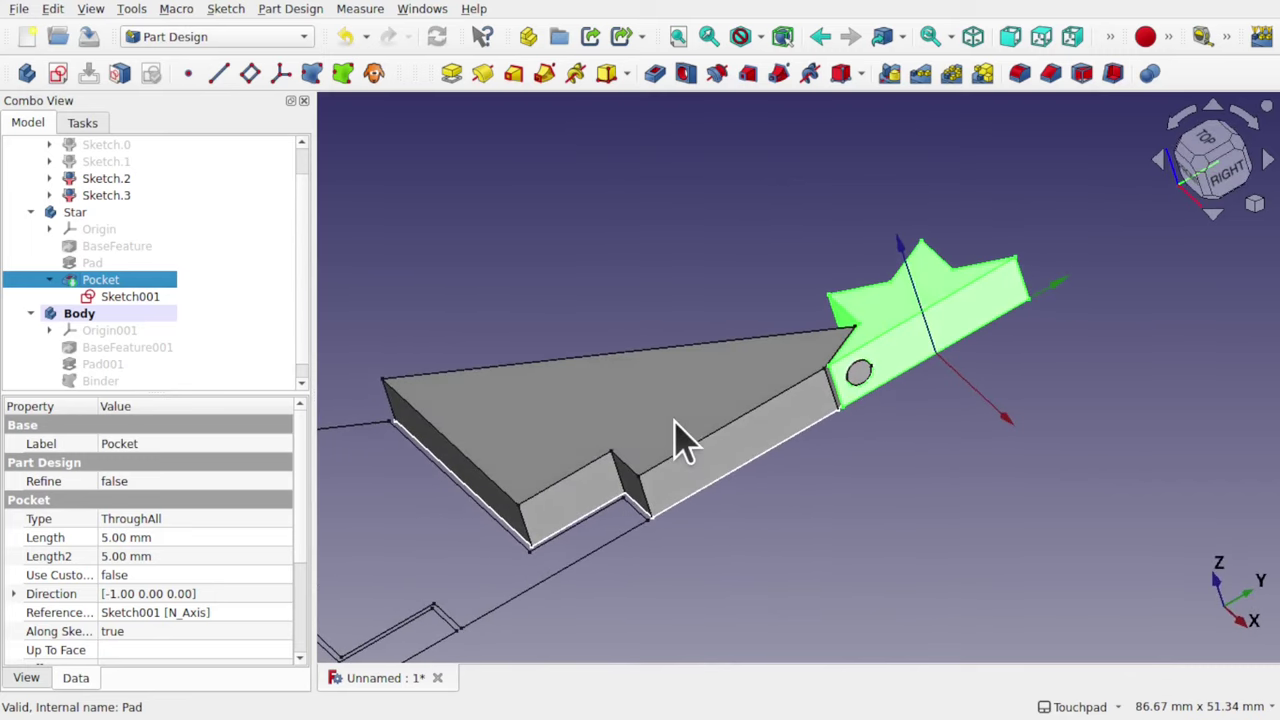
- Rename the active Body as TopTreeSection
click(104, 315)
right_click(118, 333)
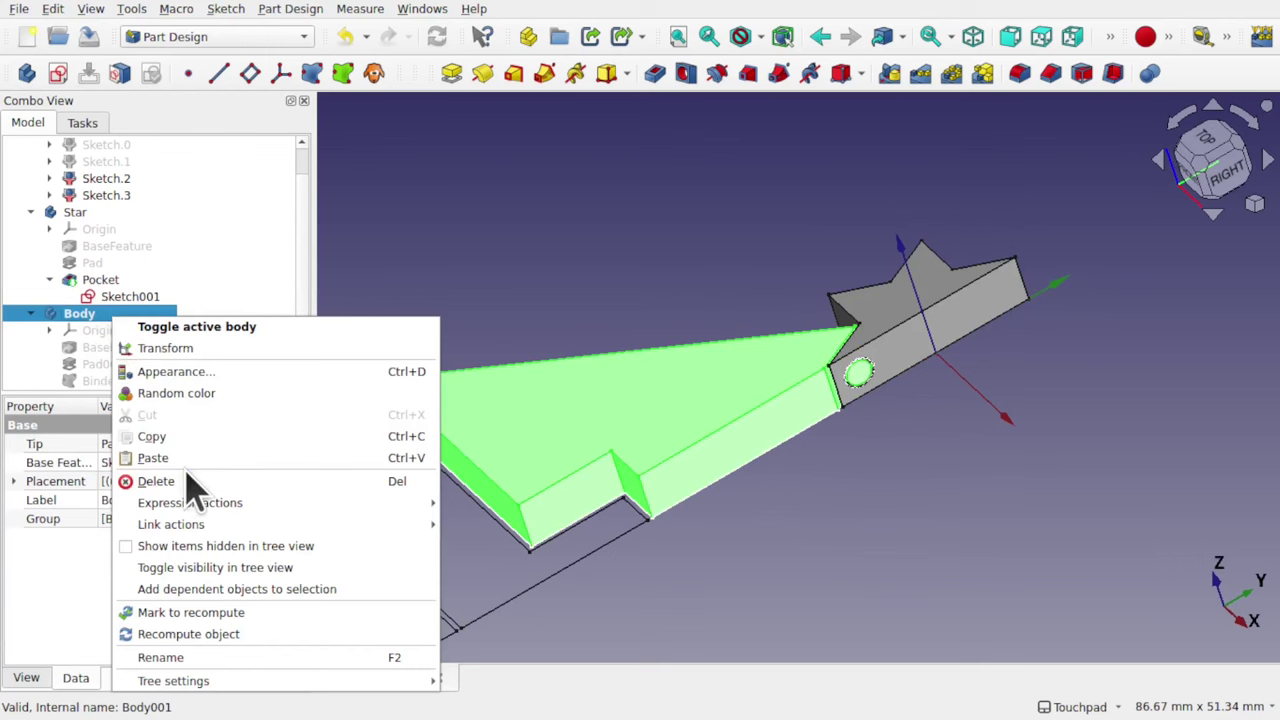
click(198, 657)
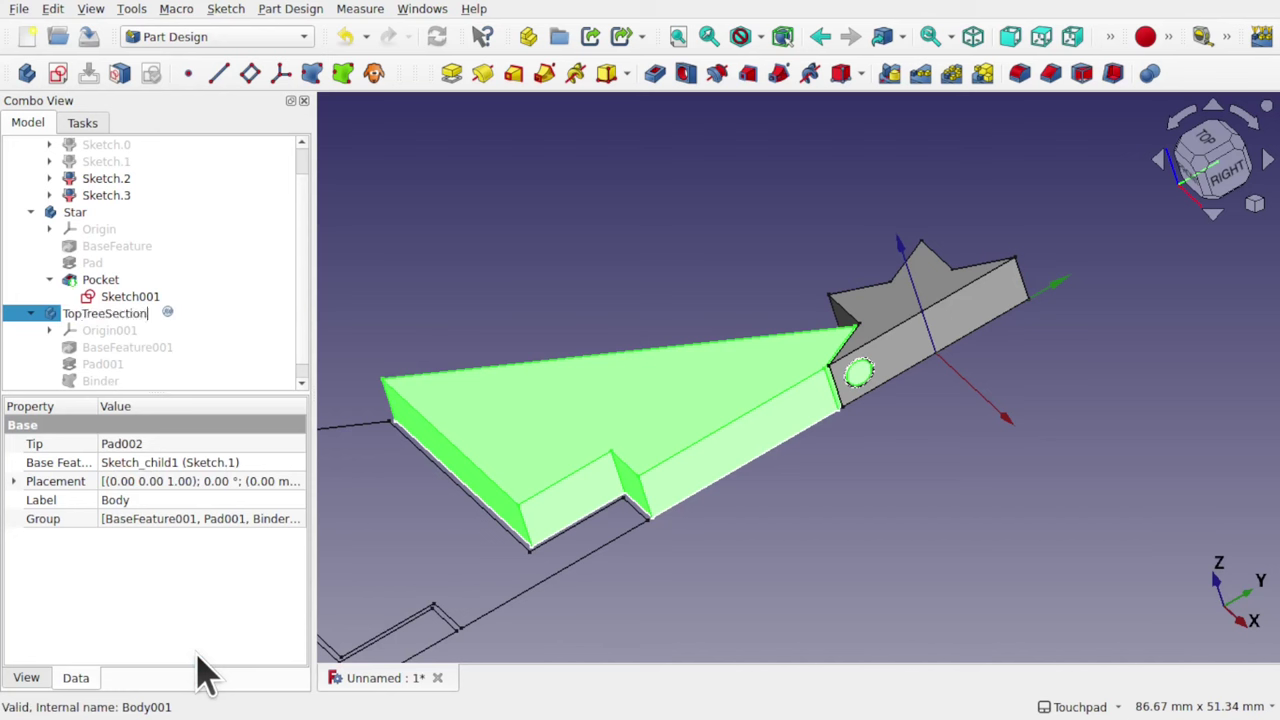
key(Return)
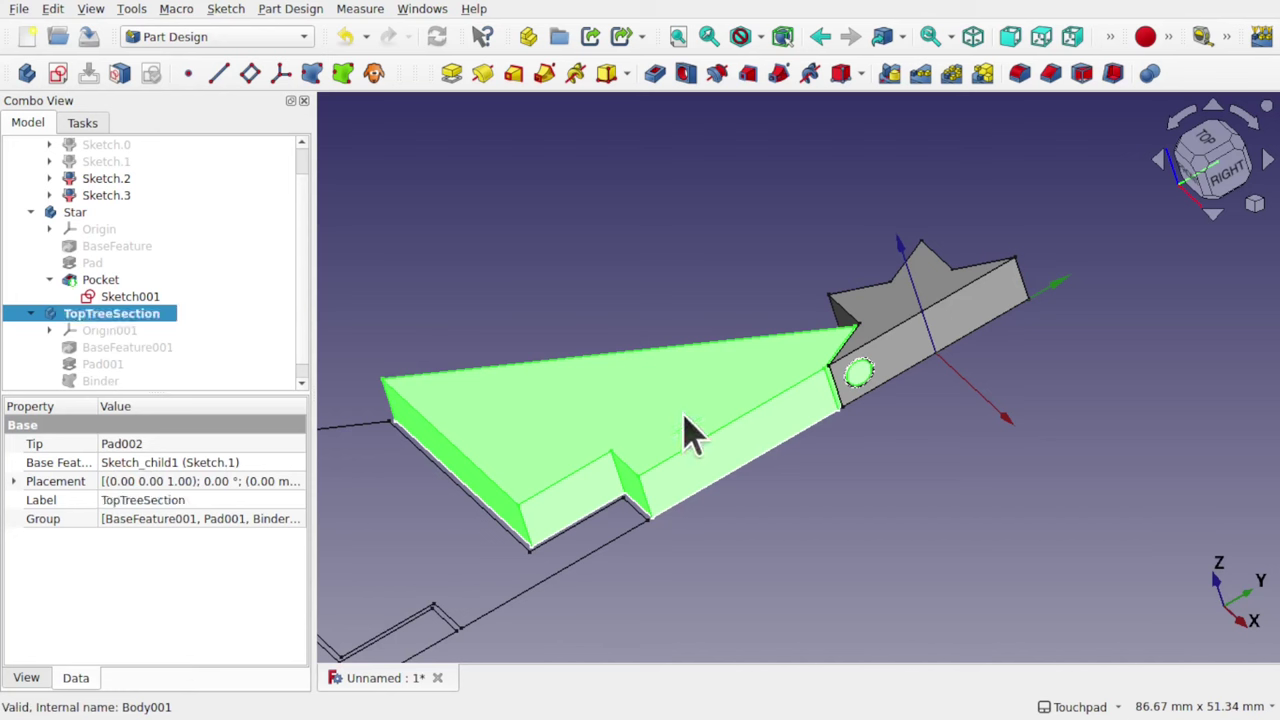
- Examine TopTreeSection's lower notch and its gap to the neighbouring section's outline
middle_drag(634, 491, 693, 514)
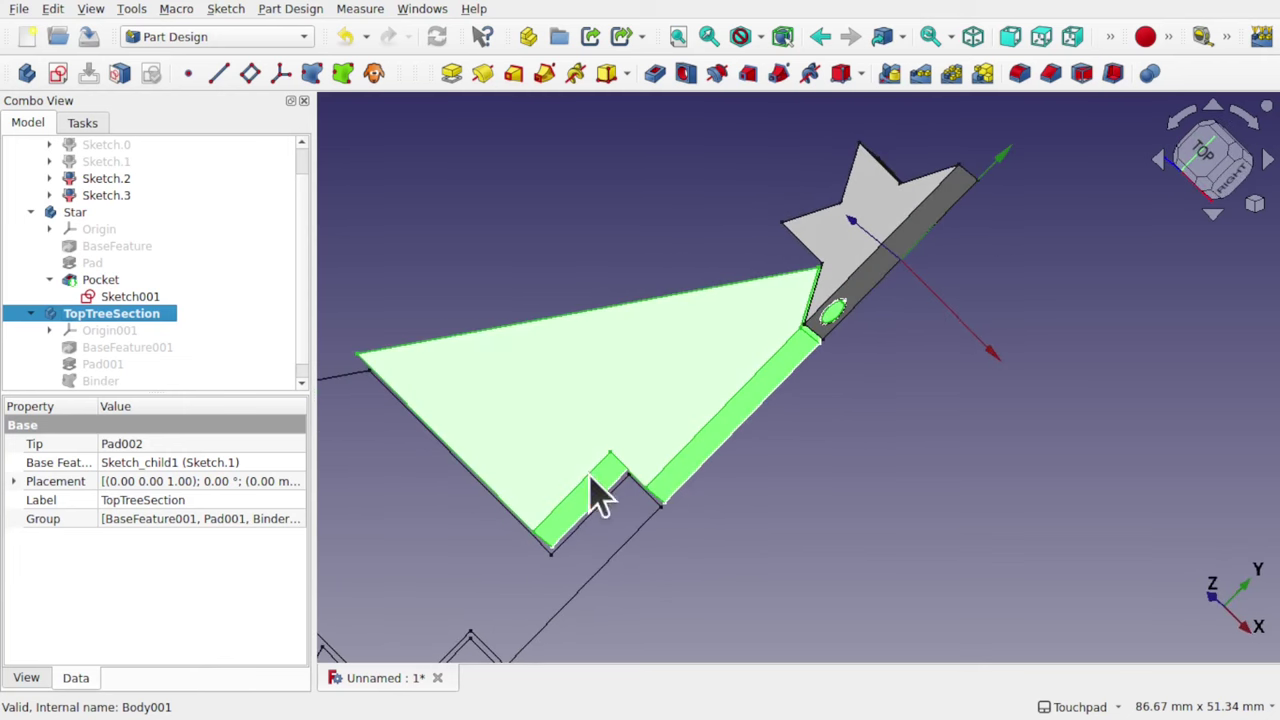
middle_drag(614, 506, 675, 378)
scroll(690, 410, up, 2)
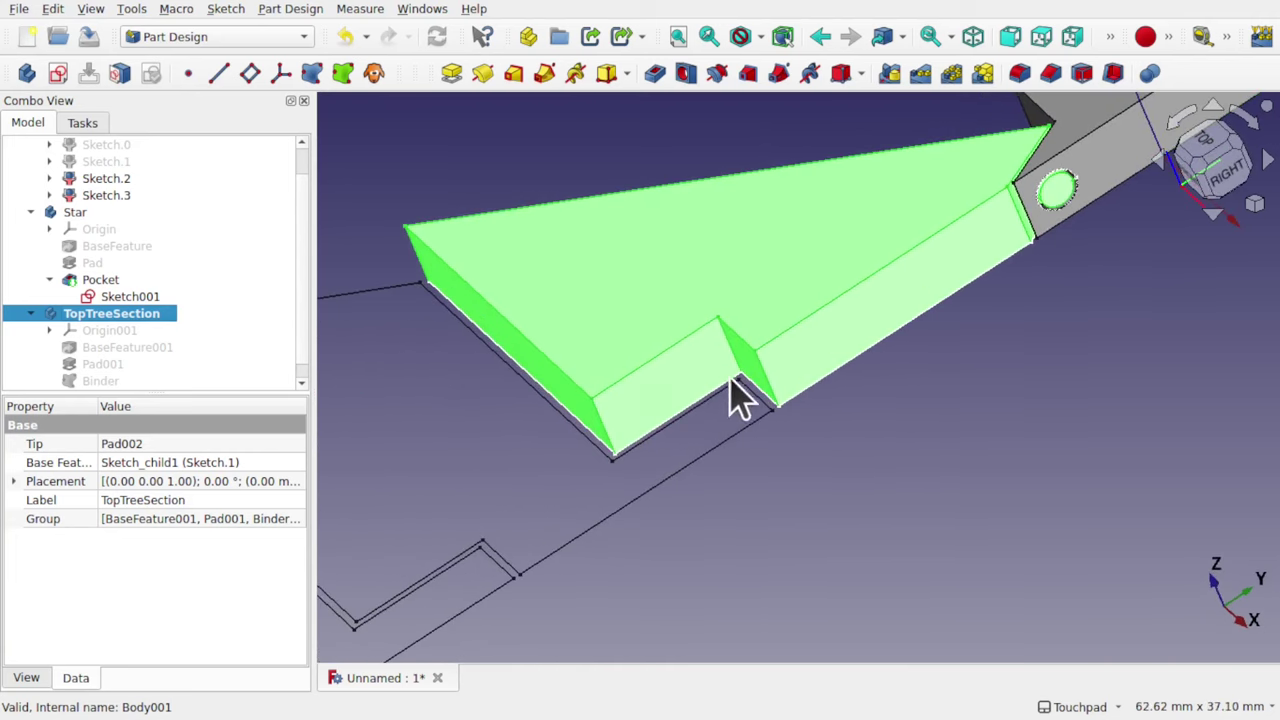
middle_drag(737, 400, 790, 452)
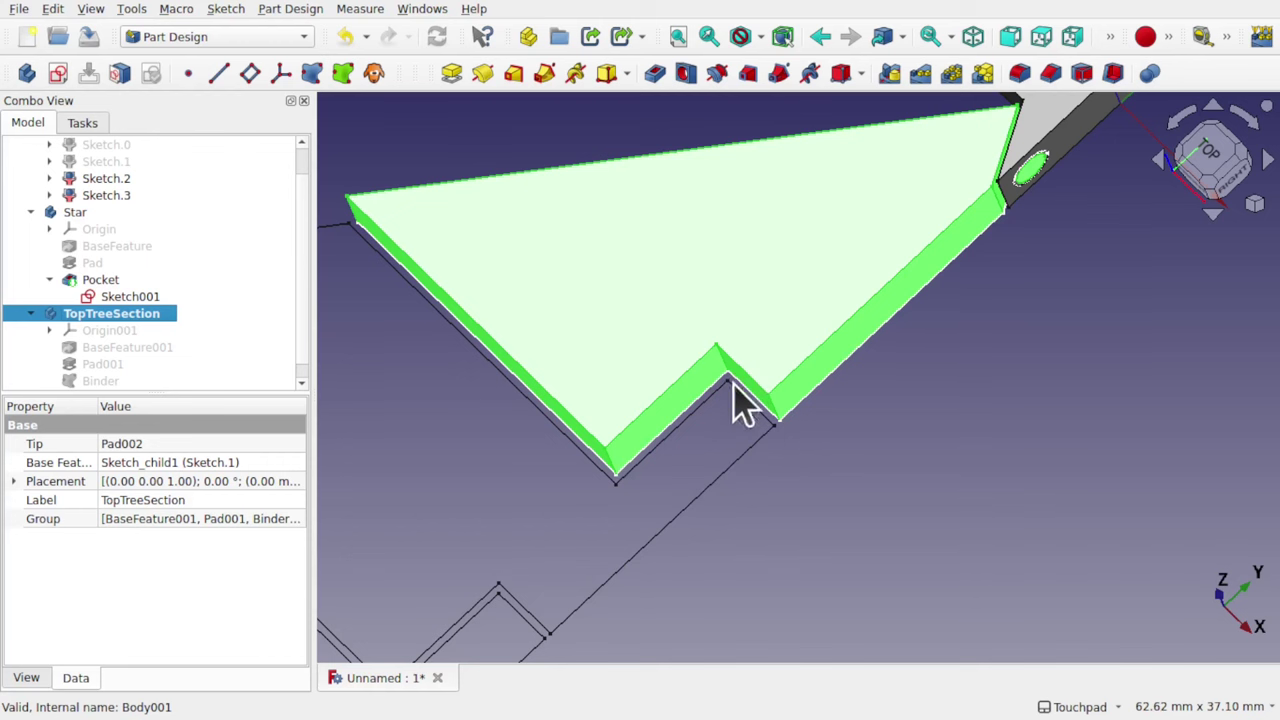
scroll(672, 478, down, 3)
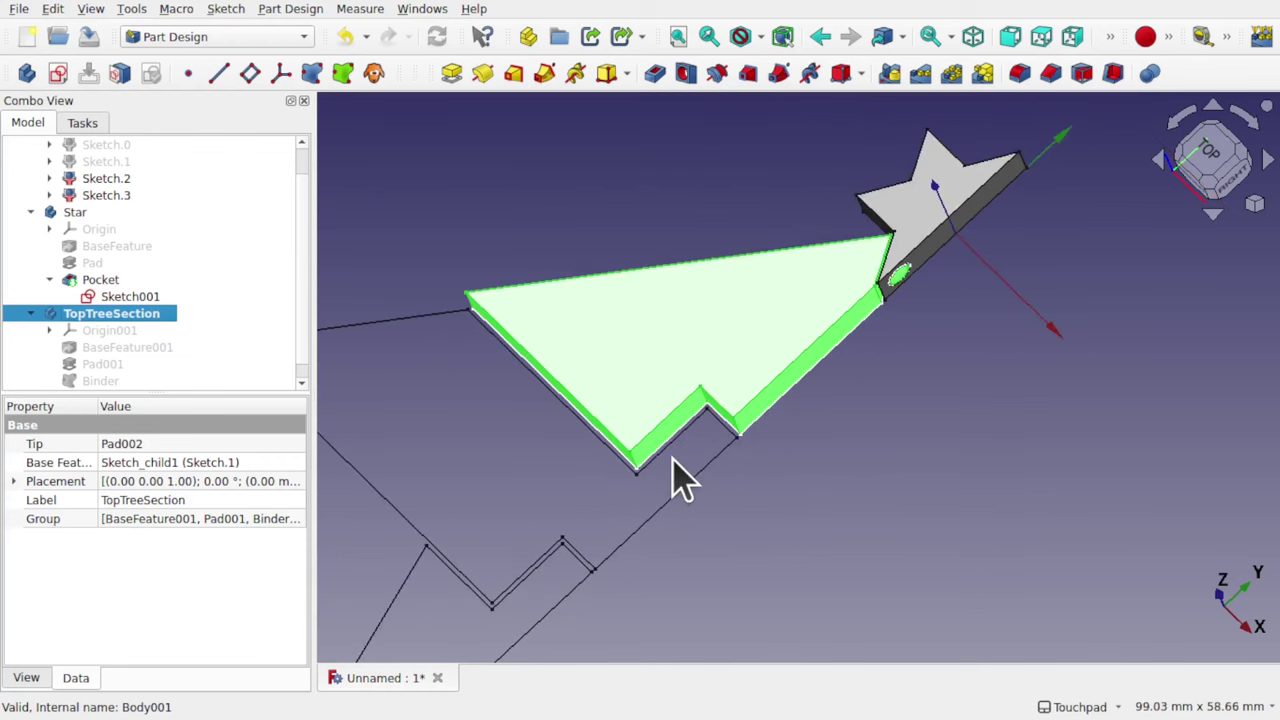
scroll(686, 480, up, 2)
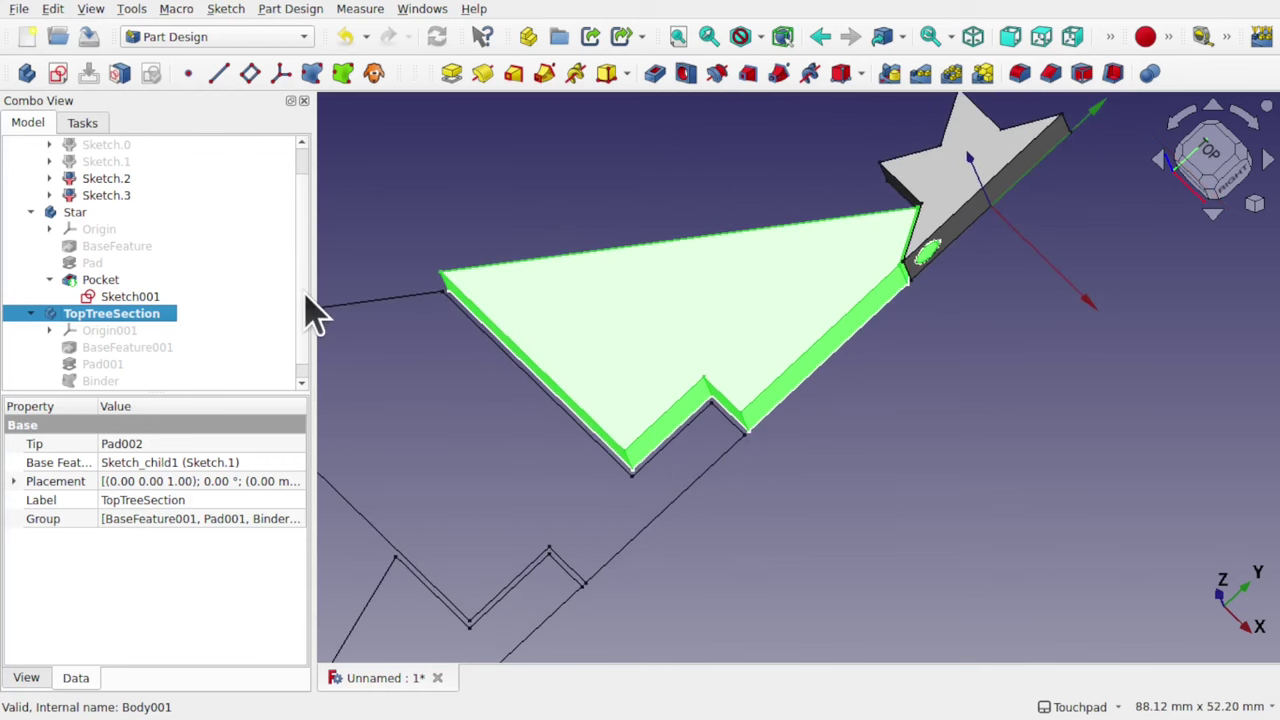
- Reveal the source sketches under Sketch.0 and Sketch.1 in the Exploded Sketch group, and open the shared Sketch for editing
scroll(305, 285, up, 1)
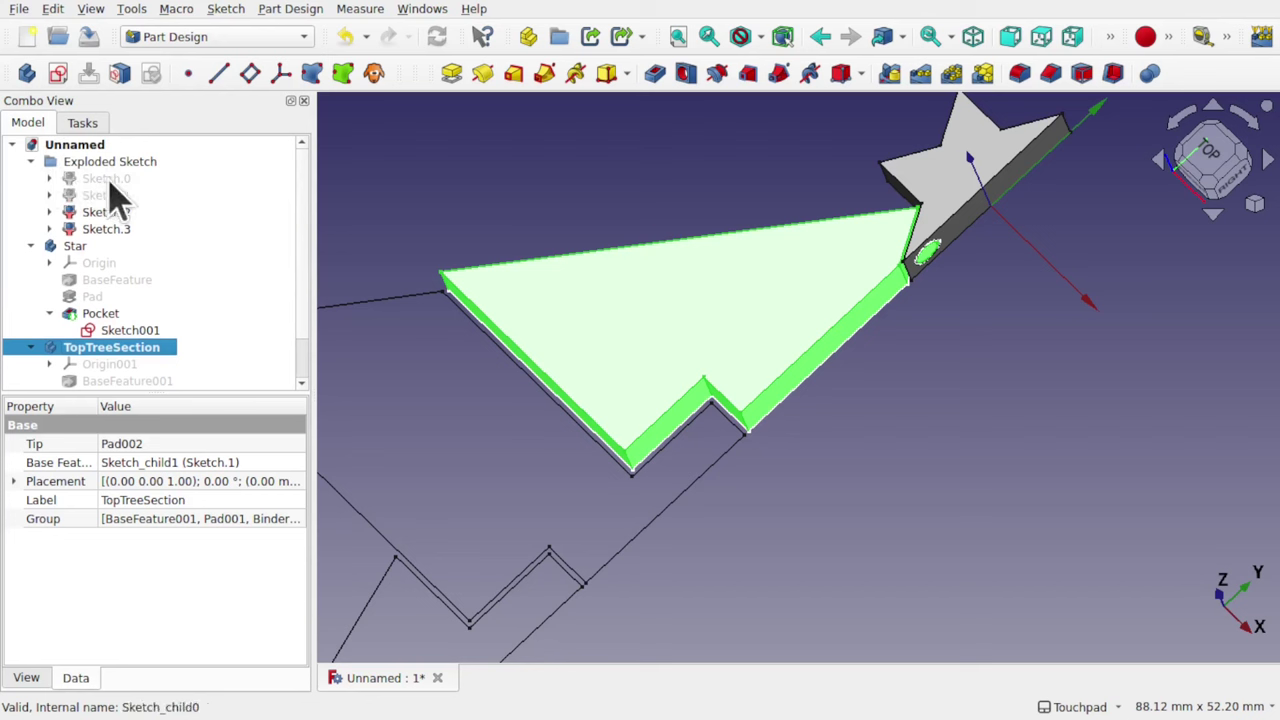
click(50, 179)
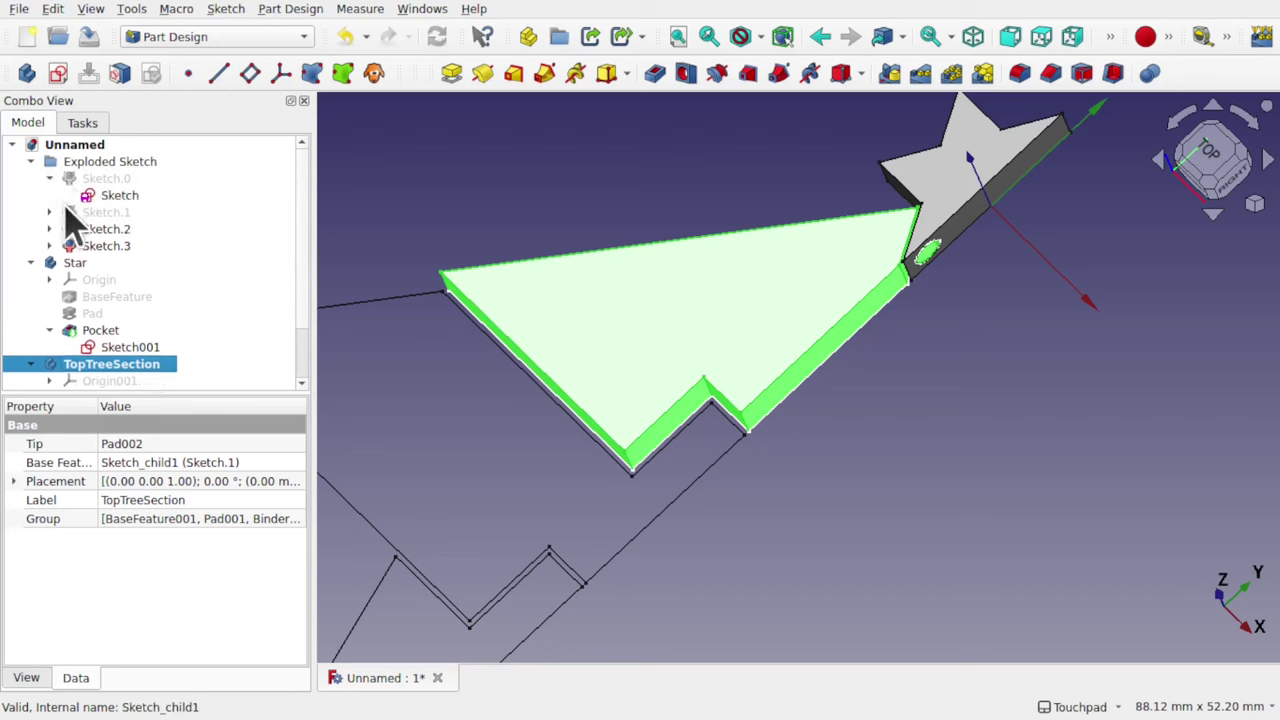
click(50, 212)
click(108, 197)
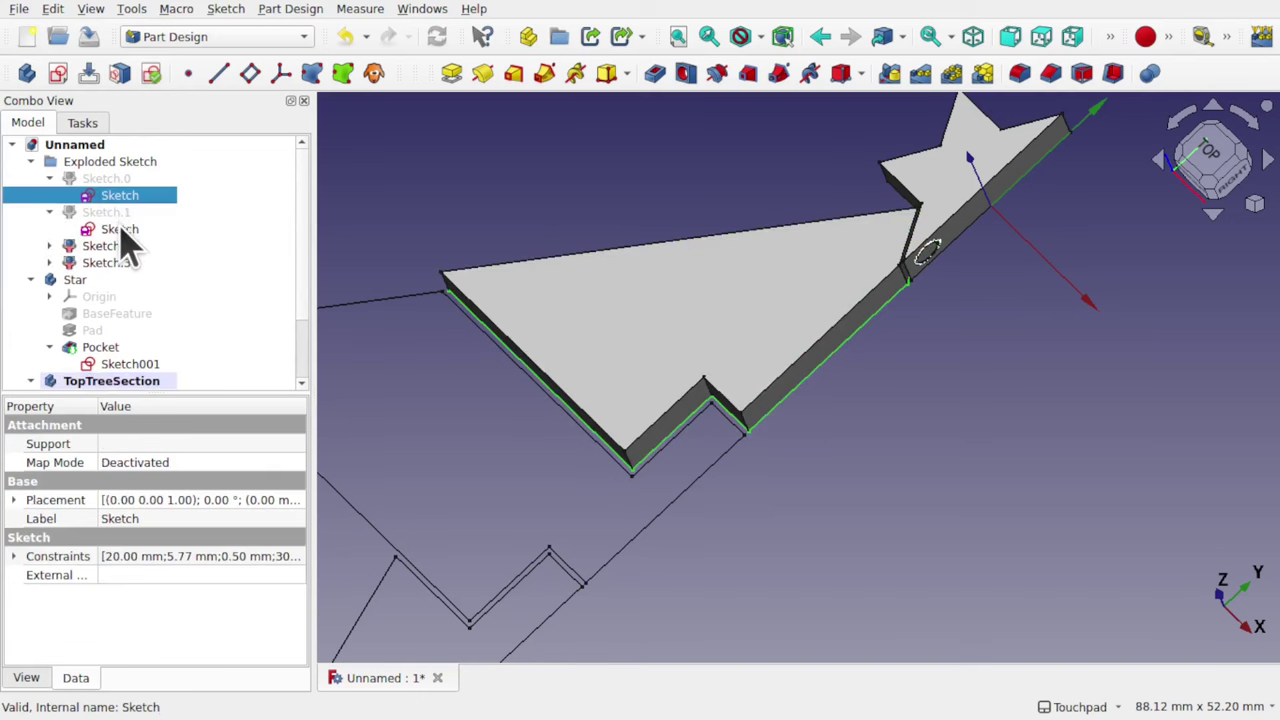
click(120, 229)
click(115, 197)
double_click(115, 197)
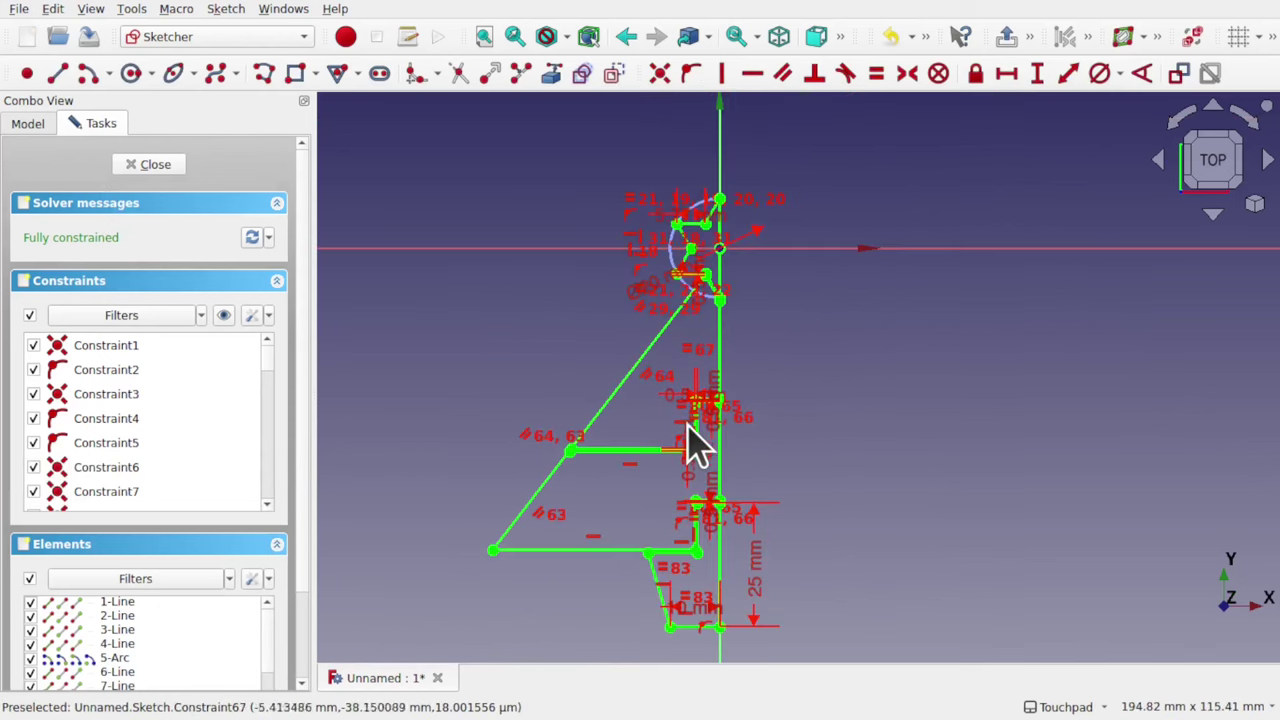
- Show the hidden vertical dimensions Constraint37 and Constraint38 in the sketch around the notch of the upper tree section
scroll(690, 440, up, 6)
scroll(688, 424, up, 1)
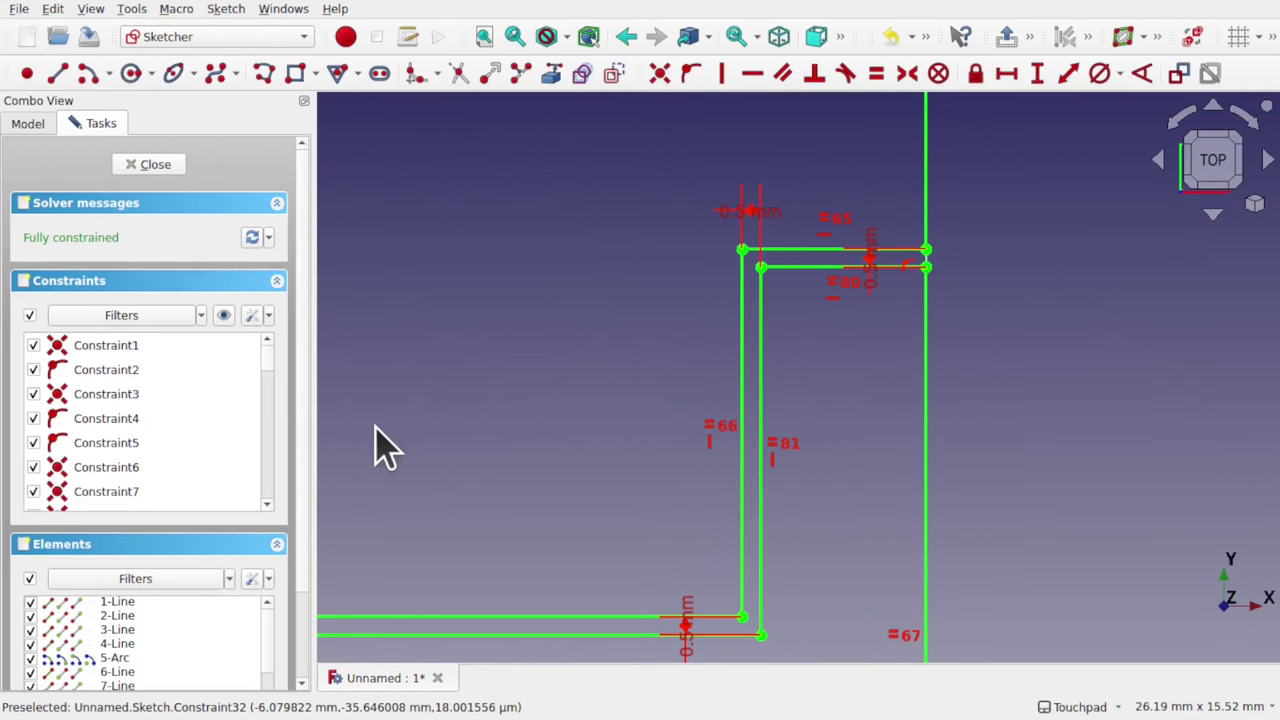
drag(276, 378, 276, 474)
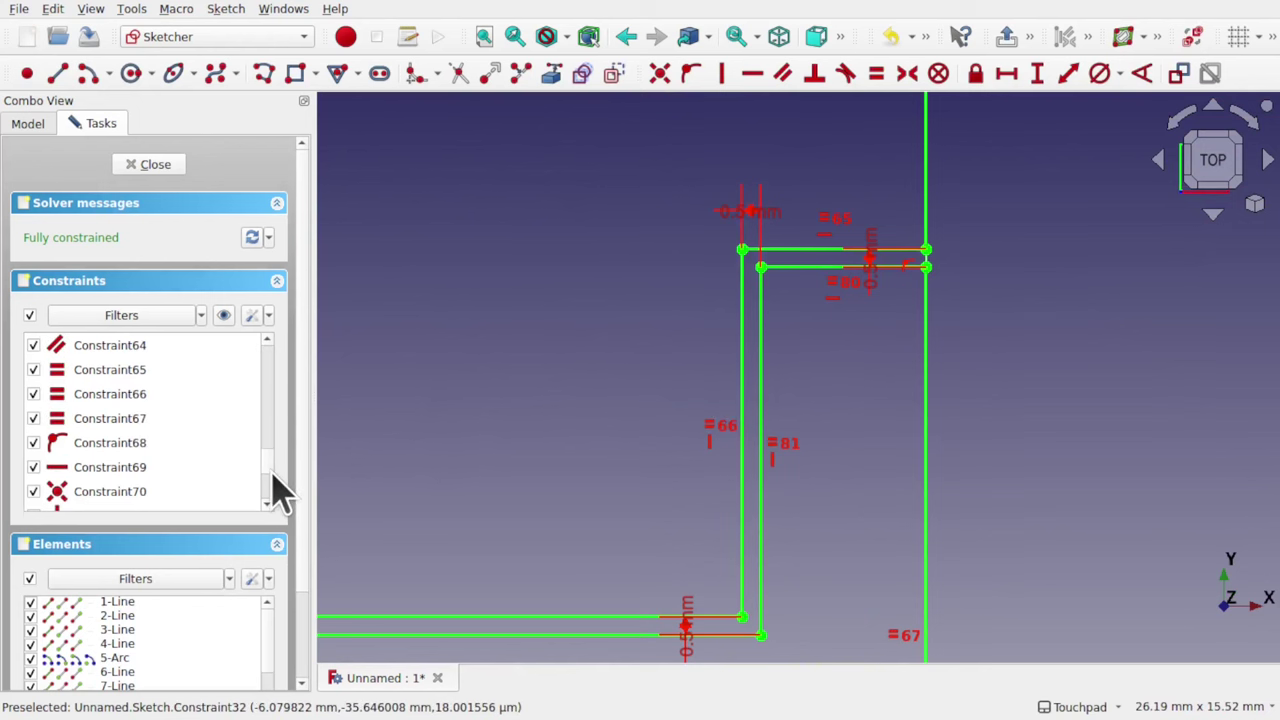
scroll(270, 458, up, 5)
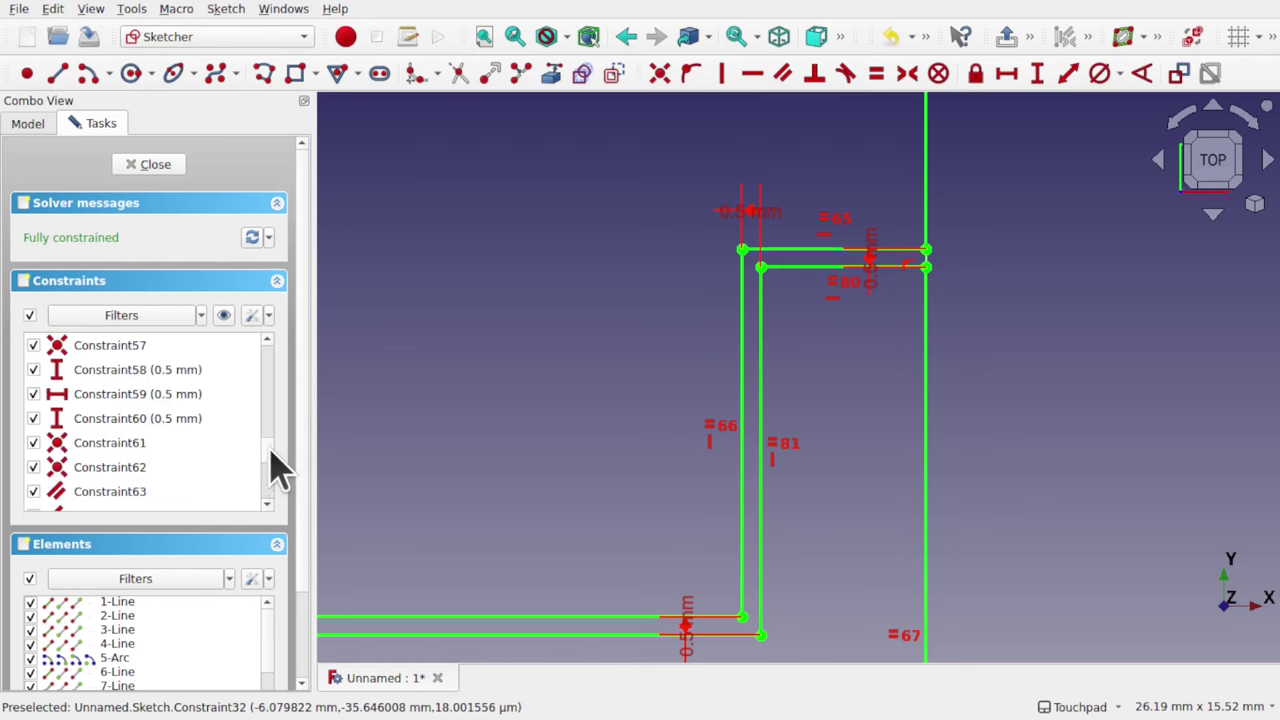
scroll(266, 430, up, 5)
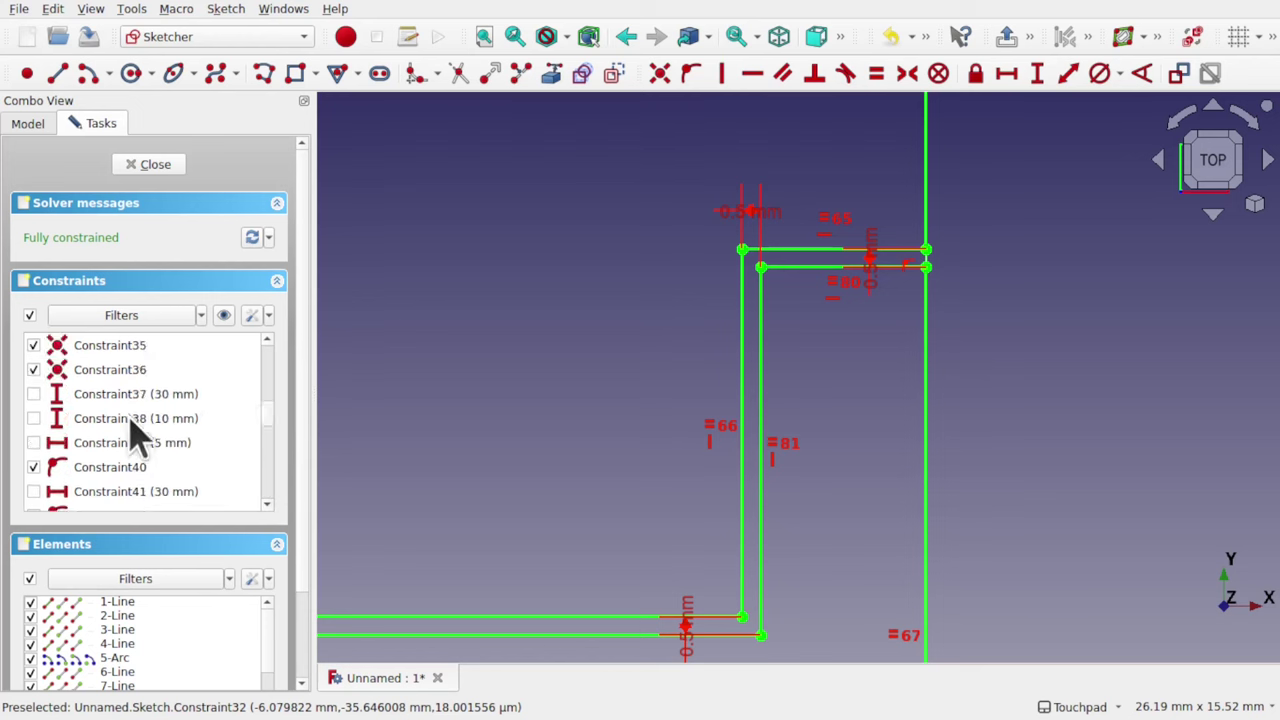
click(30, 393)
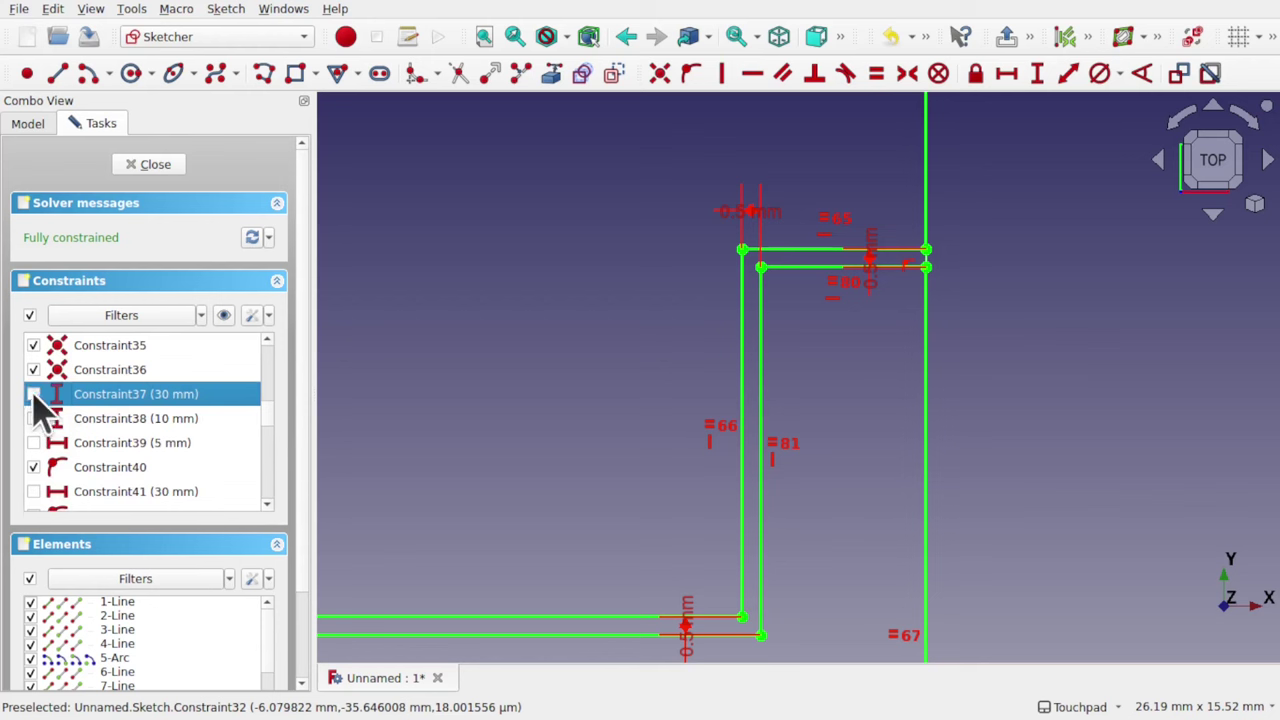
click(33, 394)
click(33, 418)
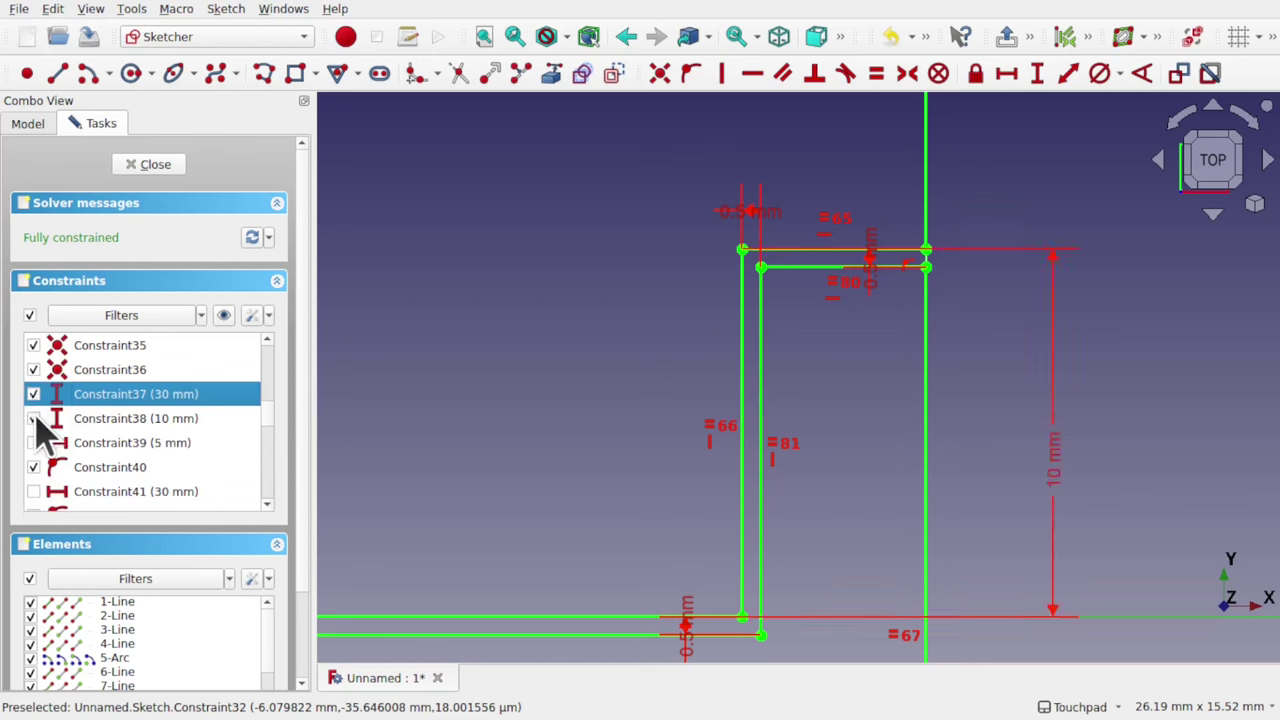
scroll(955, 460, down, 2)
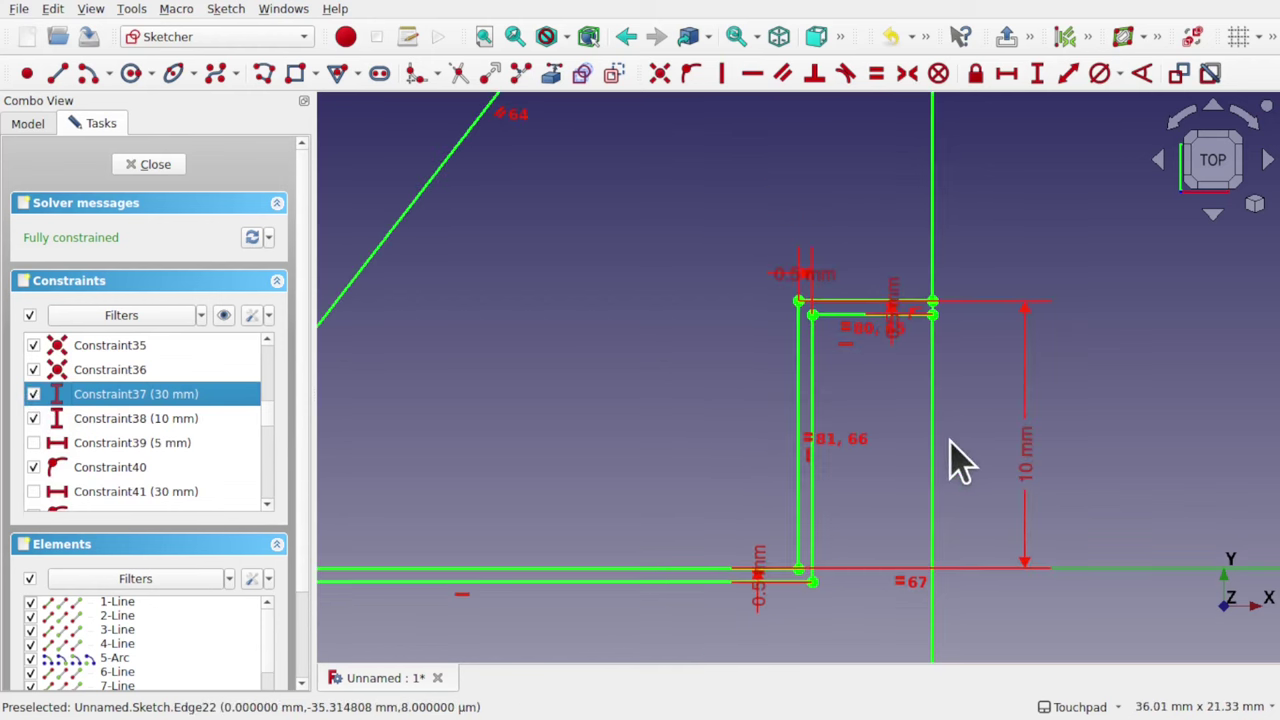
- Set the notch's vertical dimension, Constraint38, to 5 mm
double_click(1035, 485)
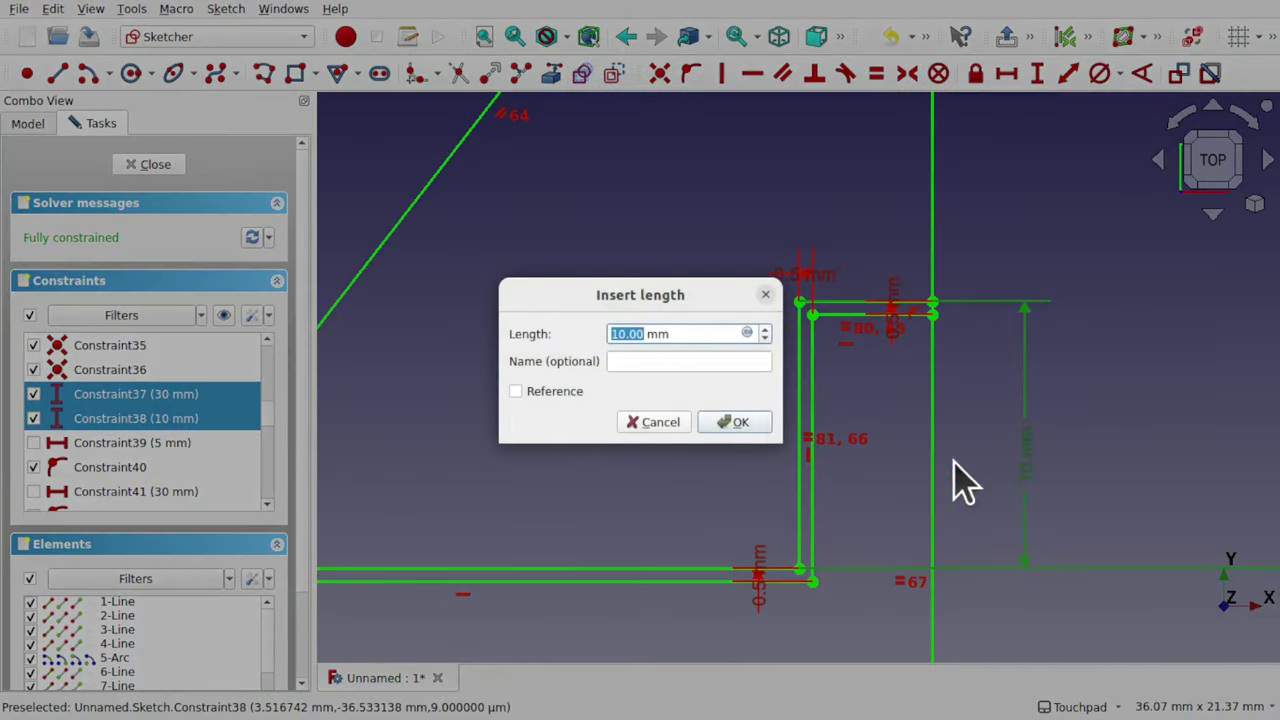
text(5)
click(726, 418)
scroll(853, 503, down, 5)
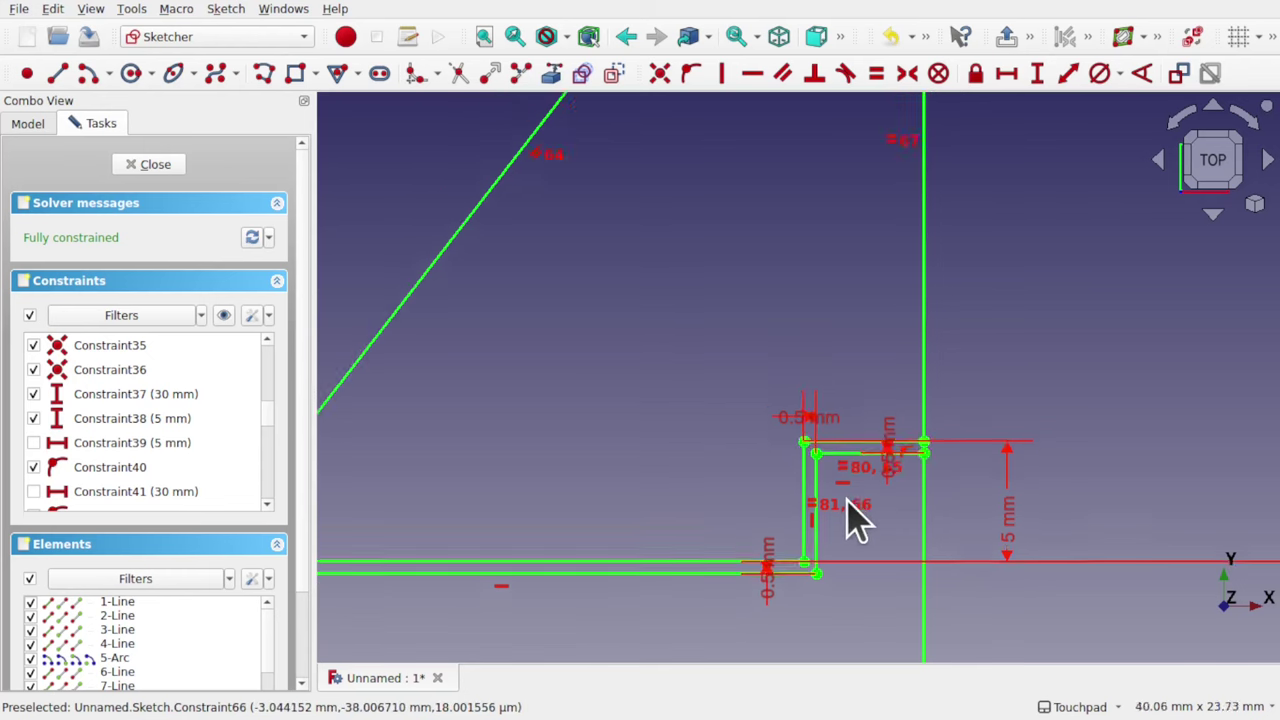
- Check the offsets around both notches in the shared sketch, close it, and inspect the updated notch on TopTreeSection
middle_drag(794, 492, 766, 286)
scroll(771, 545, up, 8)
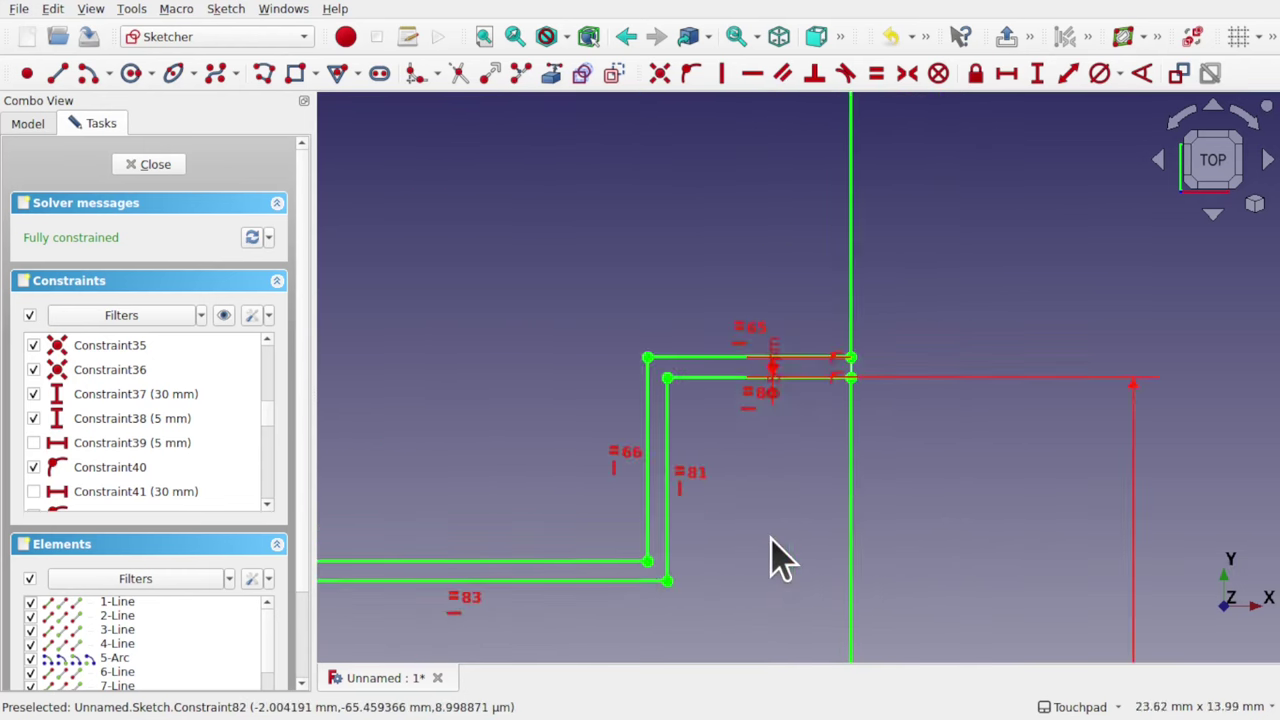
scroll(790, 497, down, 7)
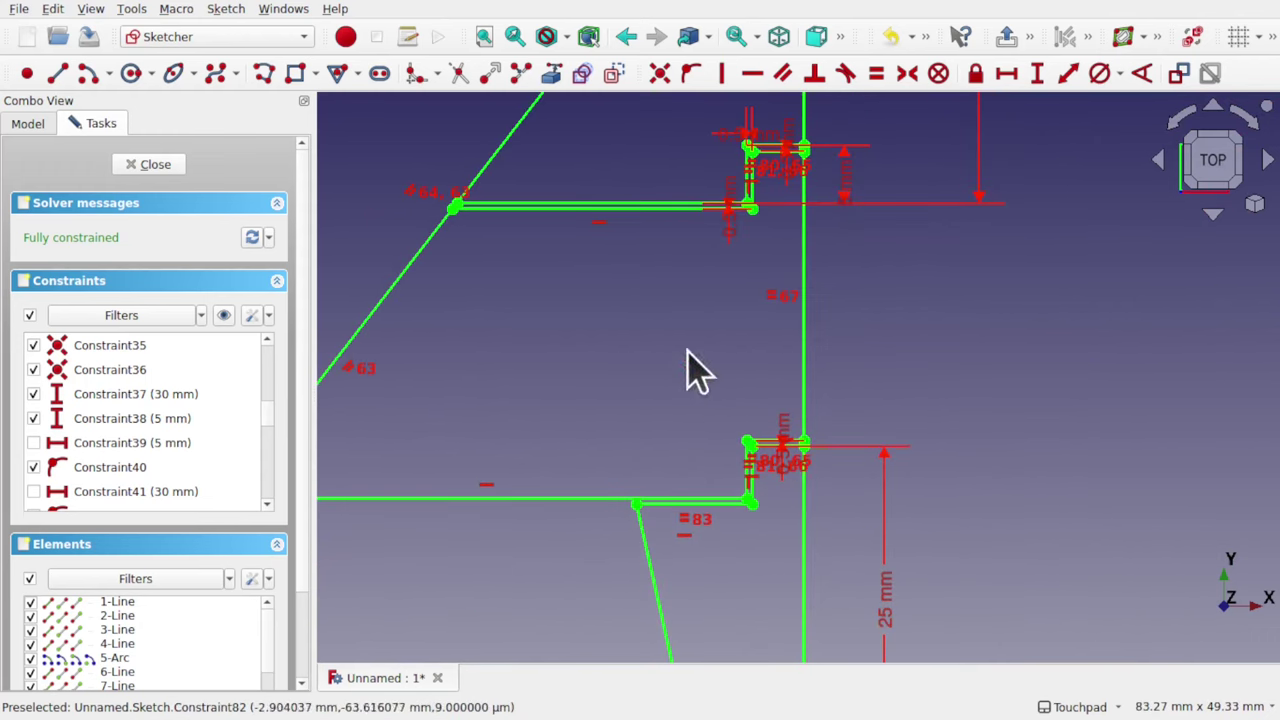
click(133, 164)
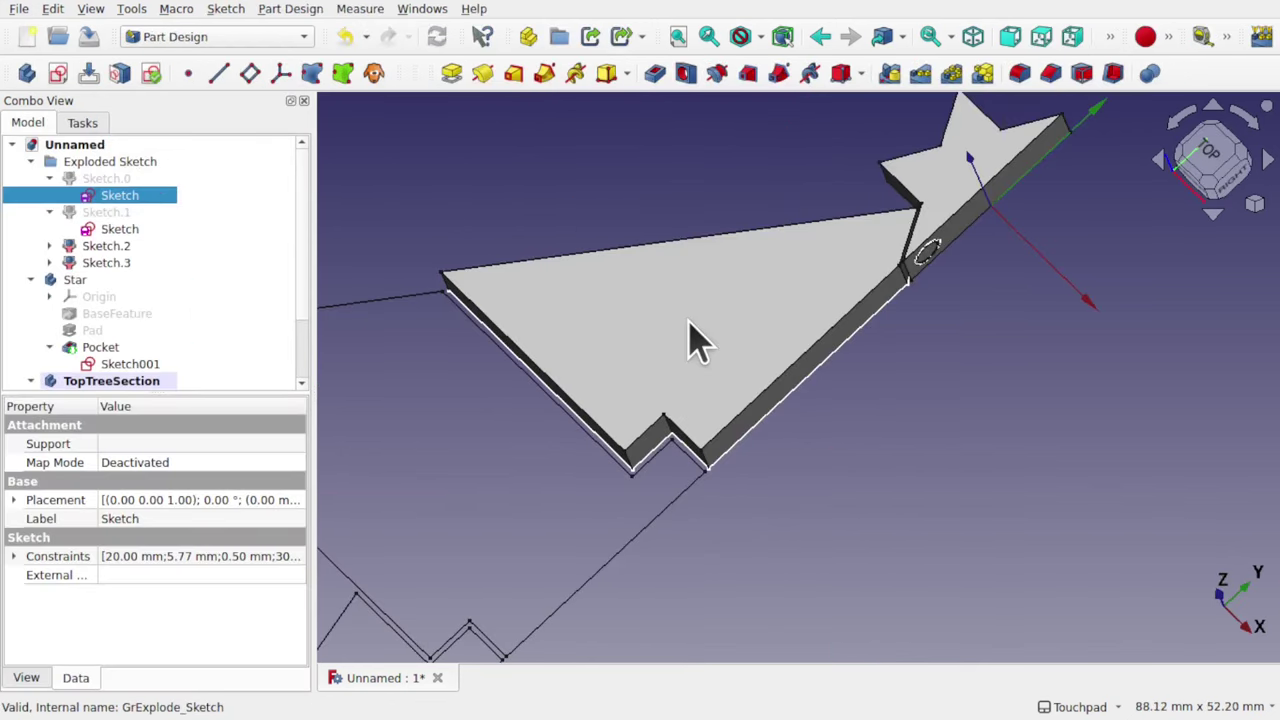
scroll(694, 342, down, 5)
middle_drag(644, 397, 668, 388)
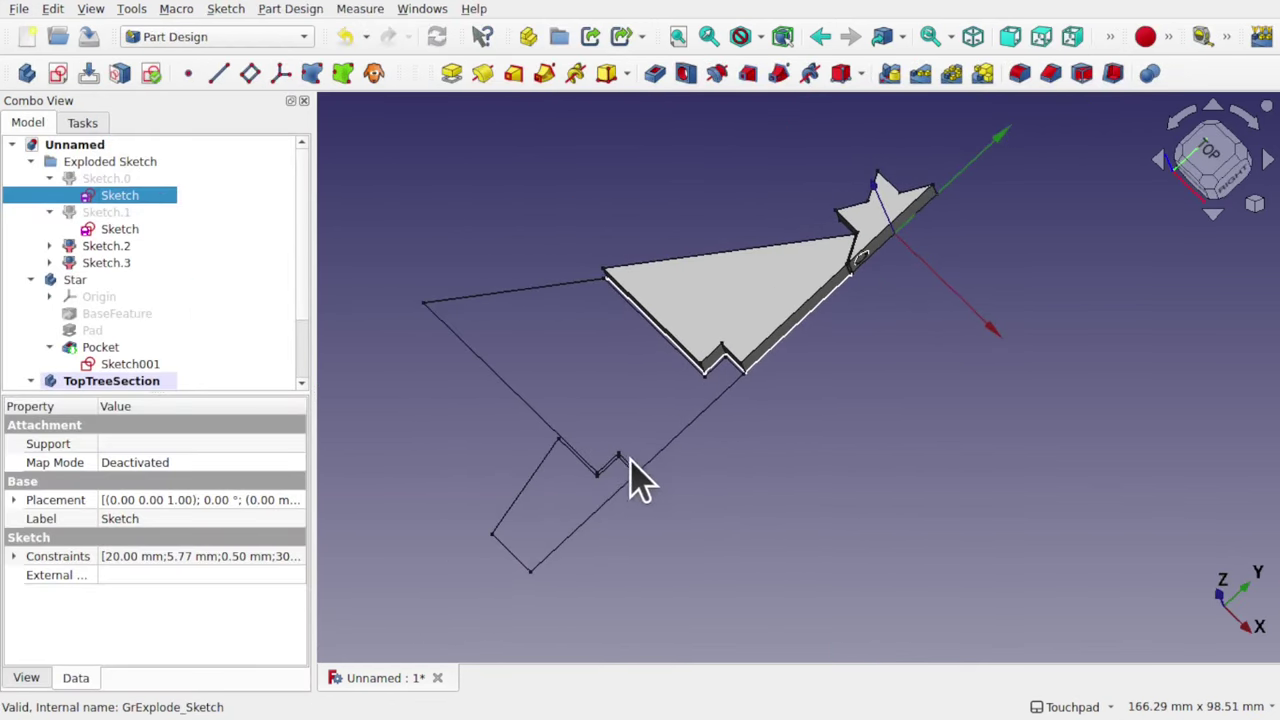
scroll(738, 378, up, 7)
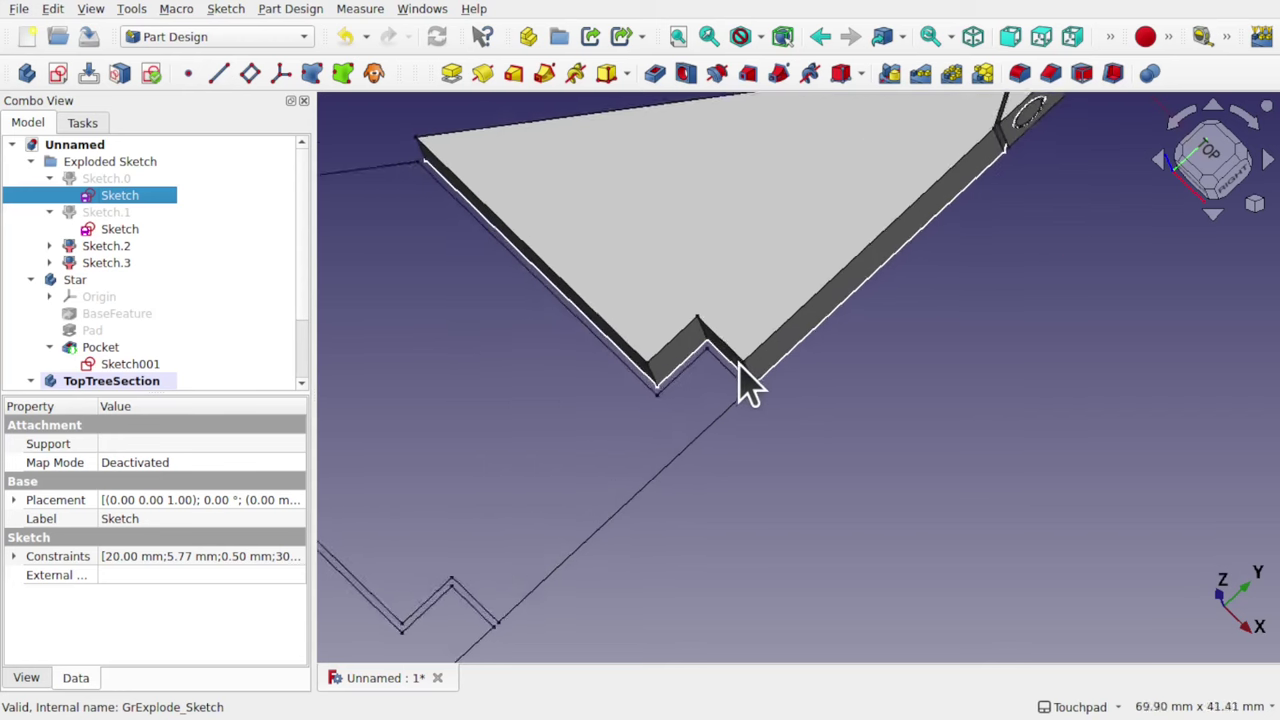
middle_drag(748, 395, 710, 458)
- Create a new sketch on the inner vertical face of TopTreeSection's lower notch, parallel to the long straight side
click(612, 240)
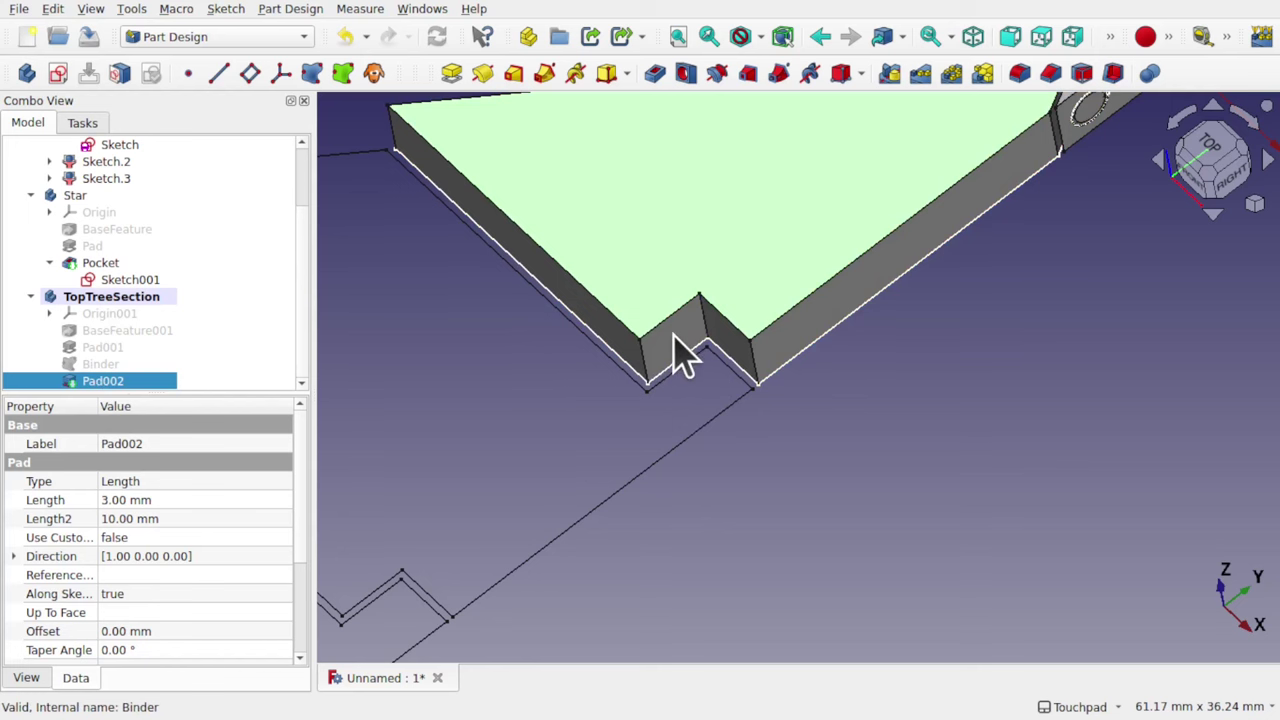
scroll(678, 355, down, 2)
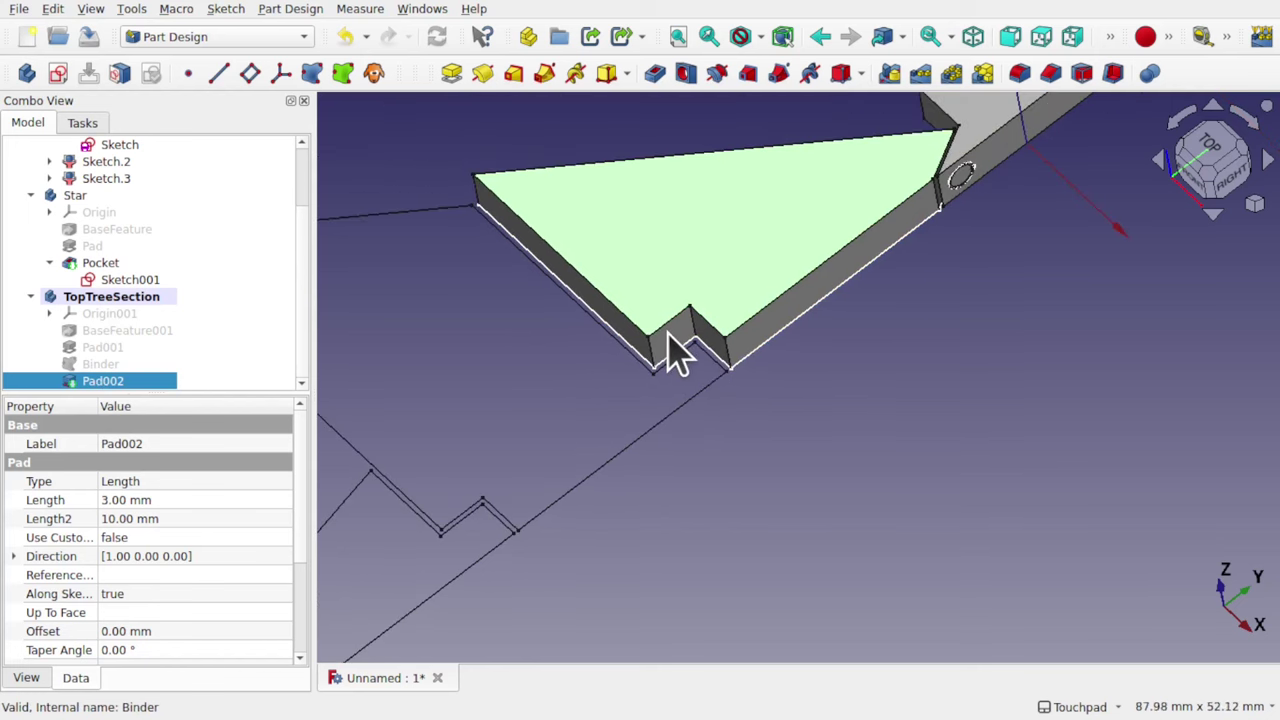
middle_drag(668, 337, 749, 291)
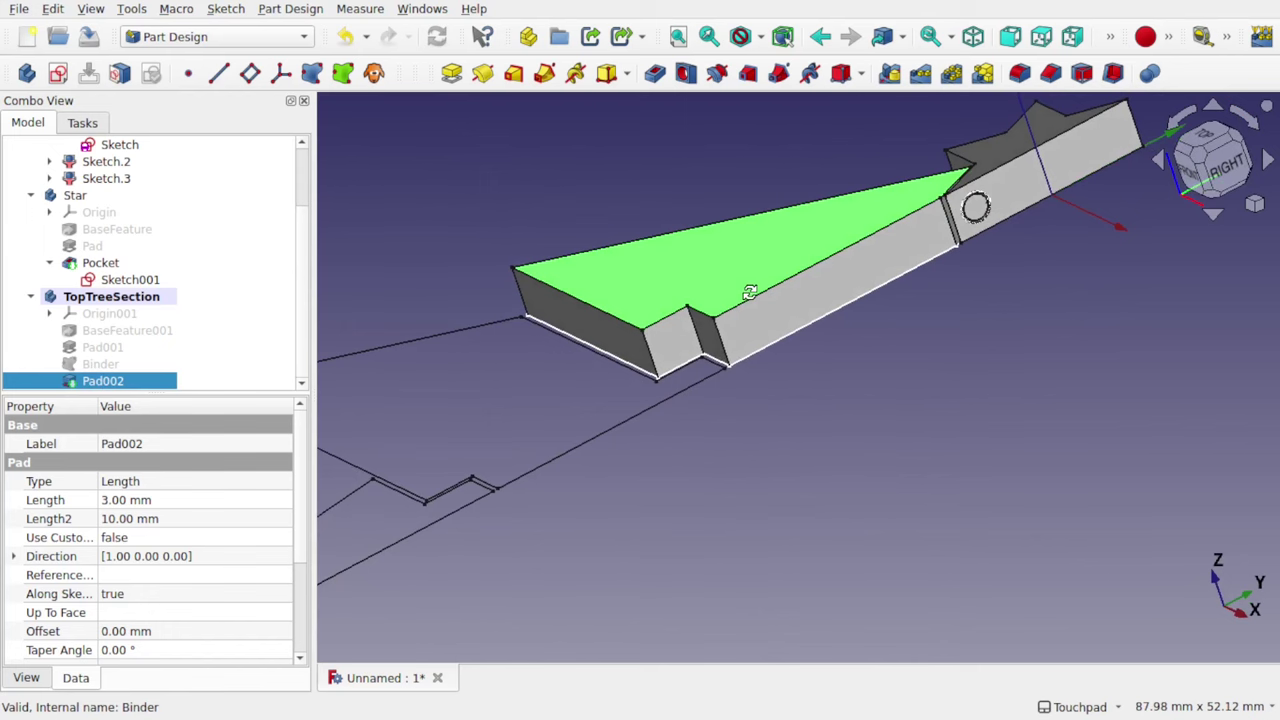
click(672, 353)
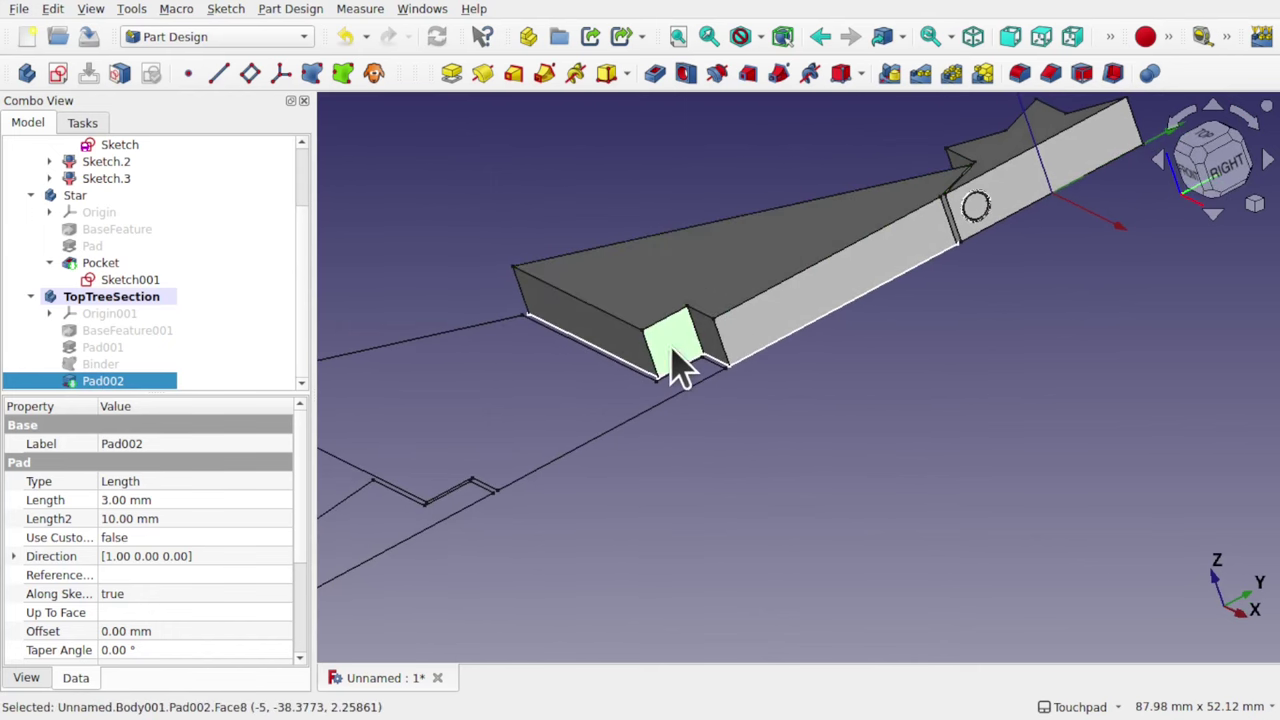
scroll(672, 355, up, 3)
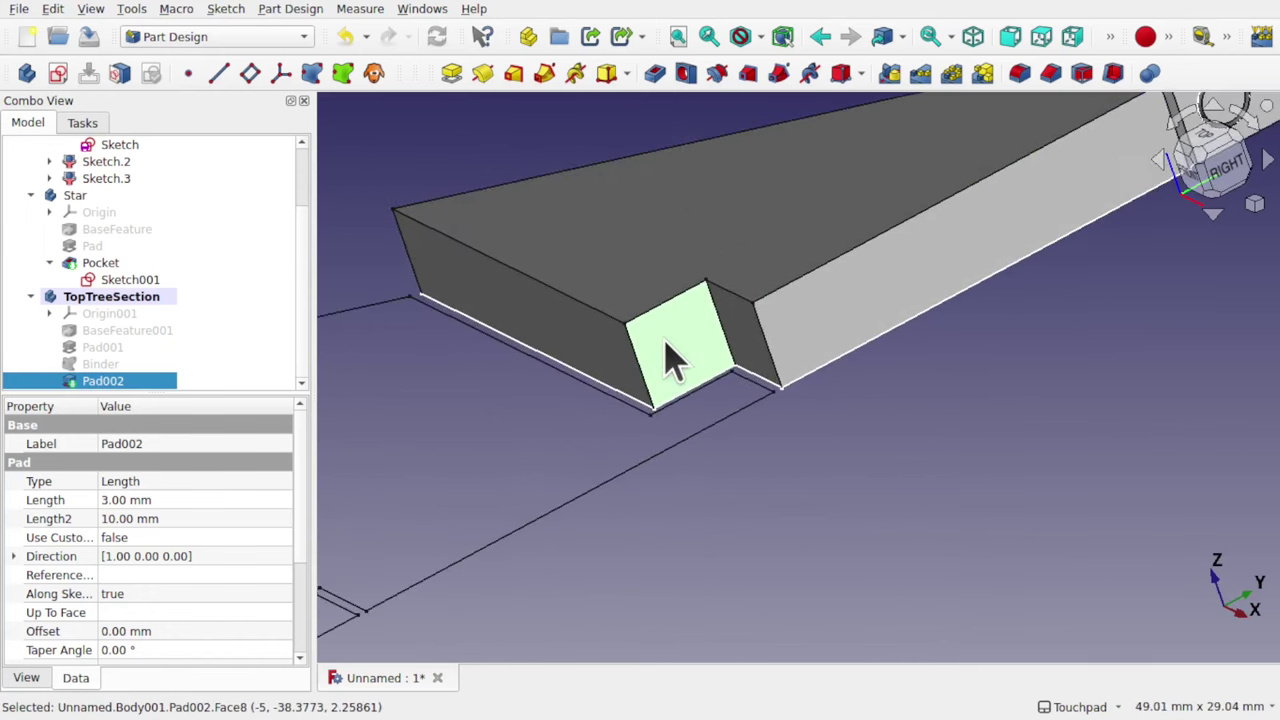
click(58, 76)
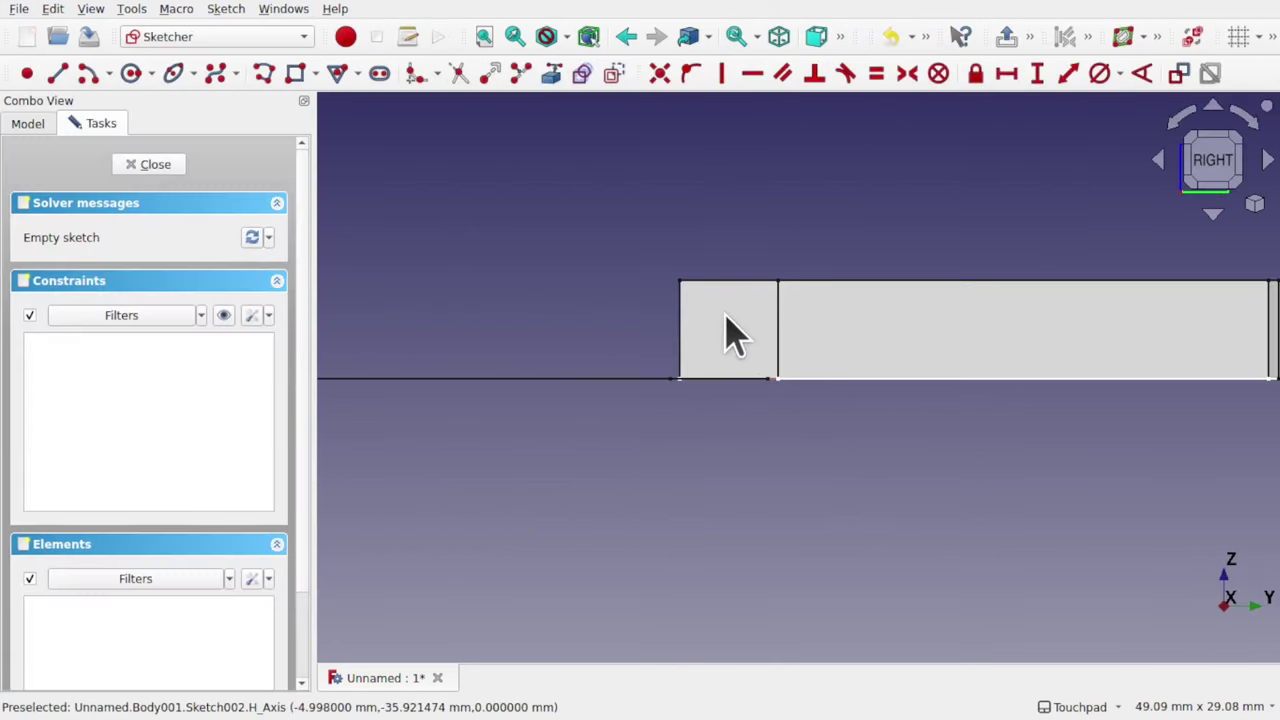
- Examine the notch face in relation to the round peg hole in the Star body's side
mouse_move(735, 335)
shift+mouse_down()
mouse_move(751, 363)
mouse_move(823, 380)
mouse_move(829, 357)
mouse_move(740, 375)
shift+mouse_up()
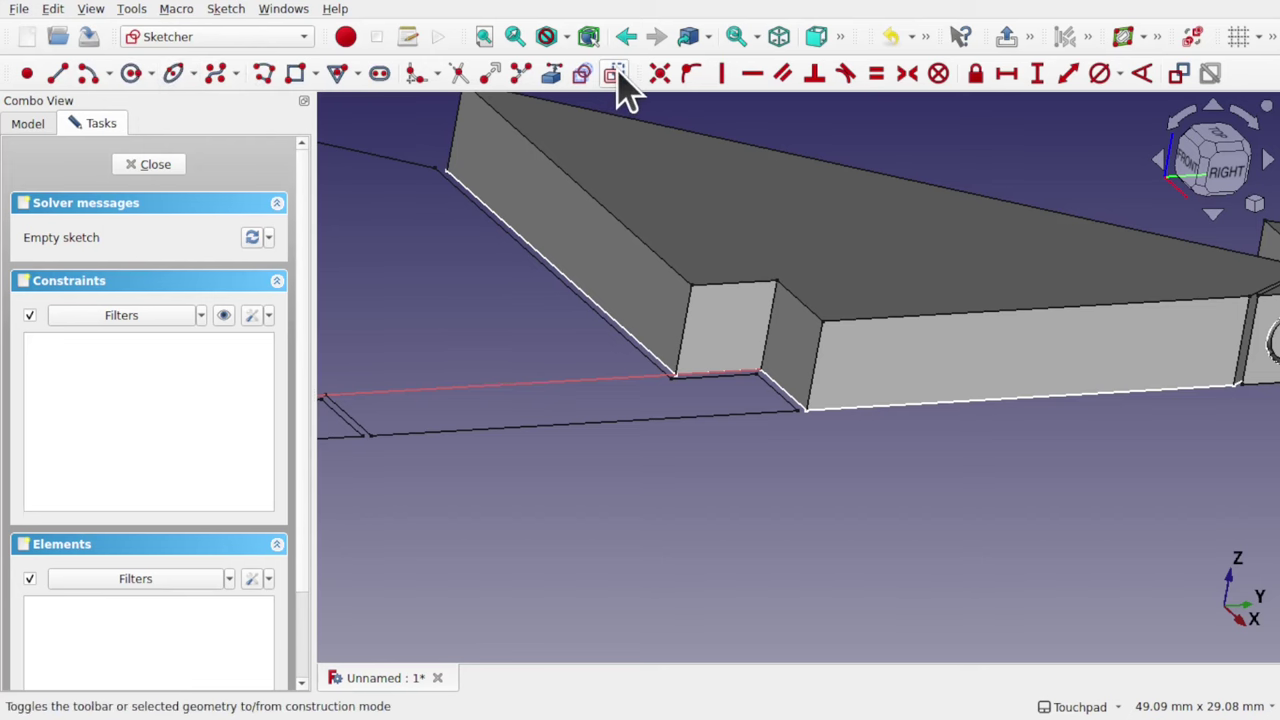
alt+drag(620, 86, 815, 290)
scroll(815, 290, down, 4)
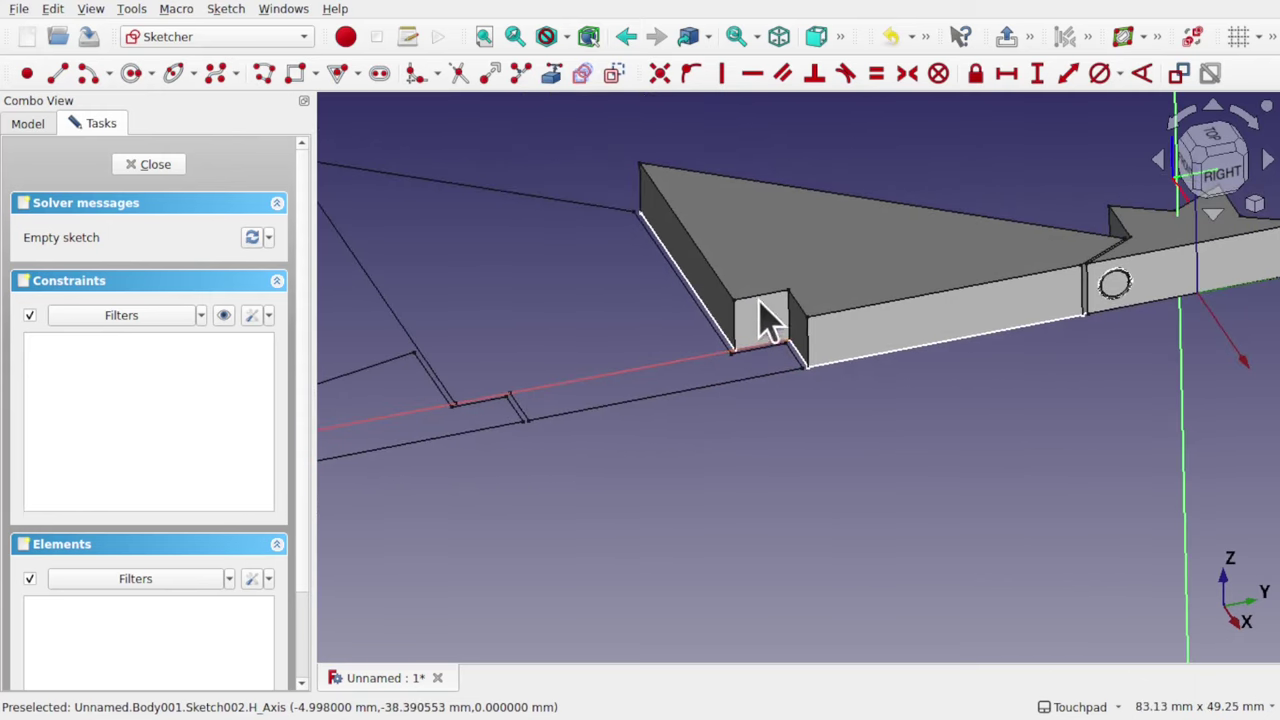
scroll(734, 371, down, 2)
scroll(734, 371, up, 4)
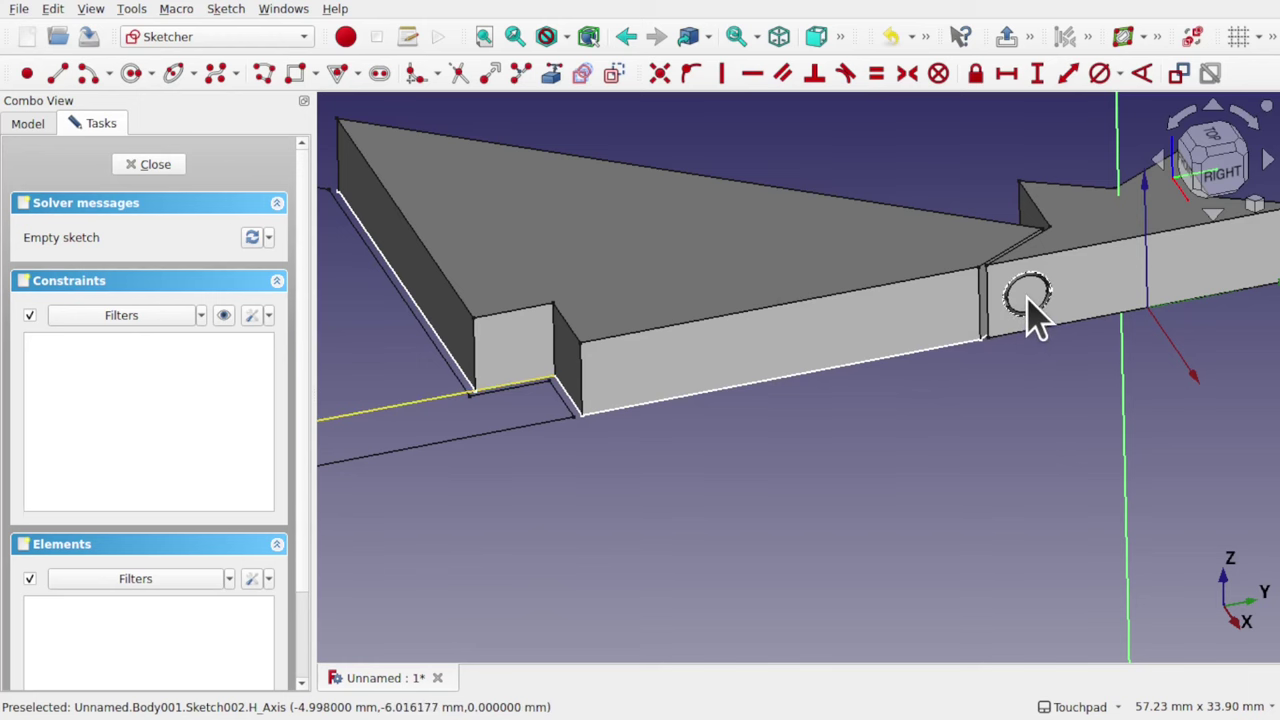
scroll(1035, 315, up, 5)
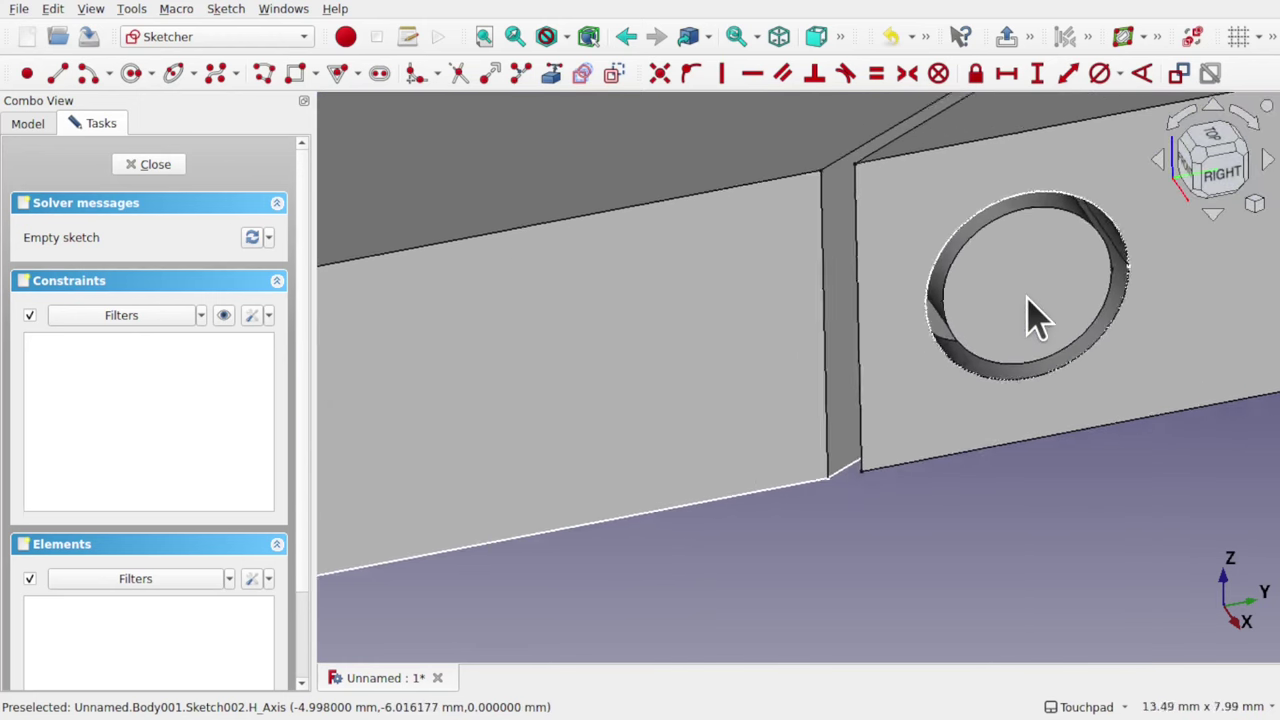
scroll(1035, 315, down, 6)
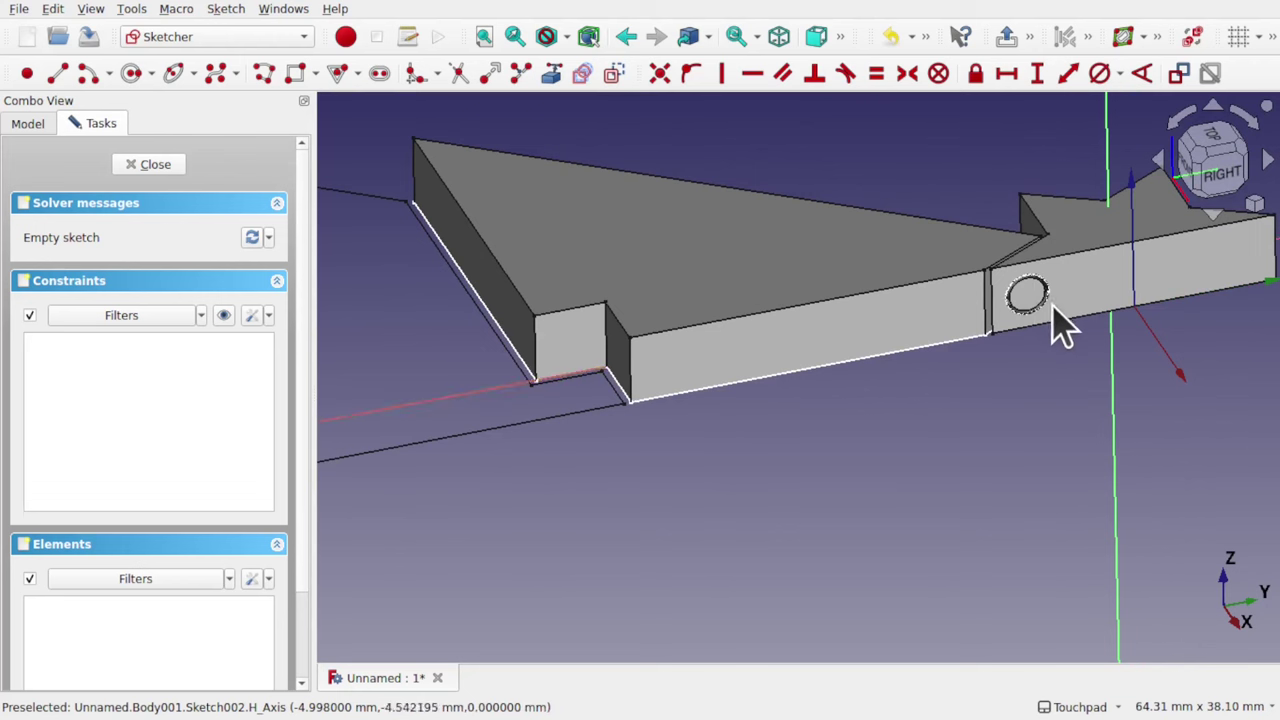
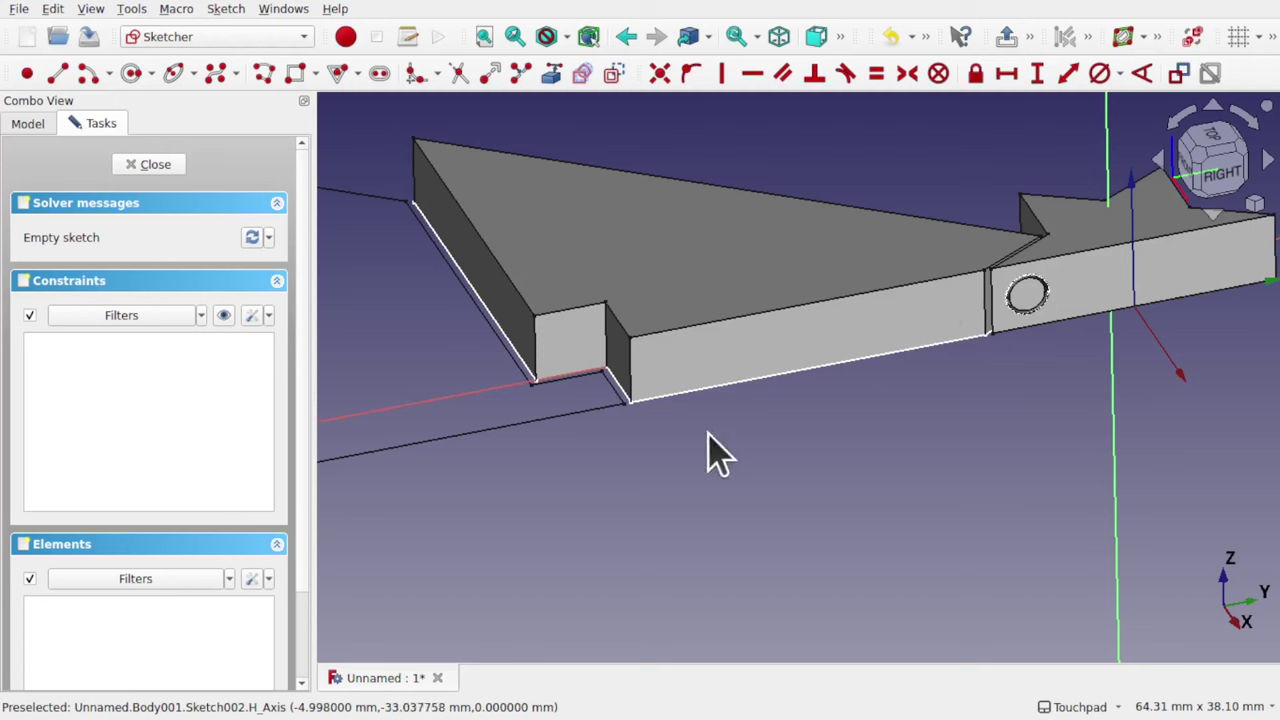
- Reference the notch face's upper outer corner as external geometry, and try to reference its diagonally opposite lower corner
click(551, 77)
click(534, 316)
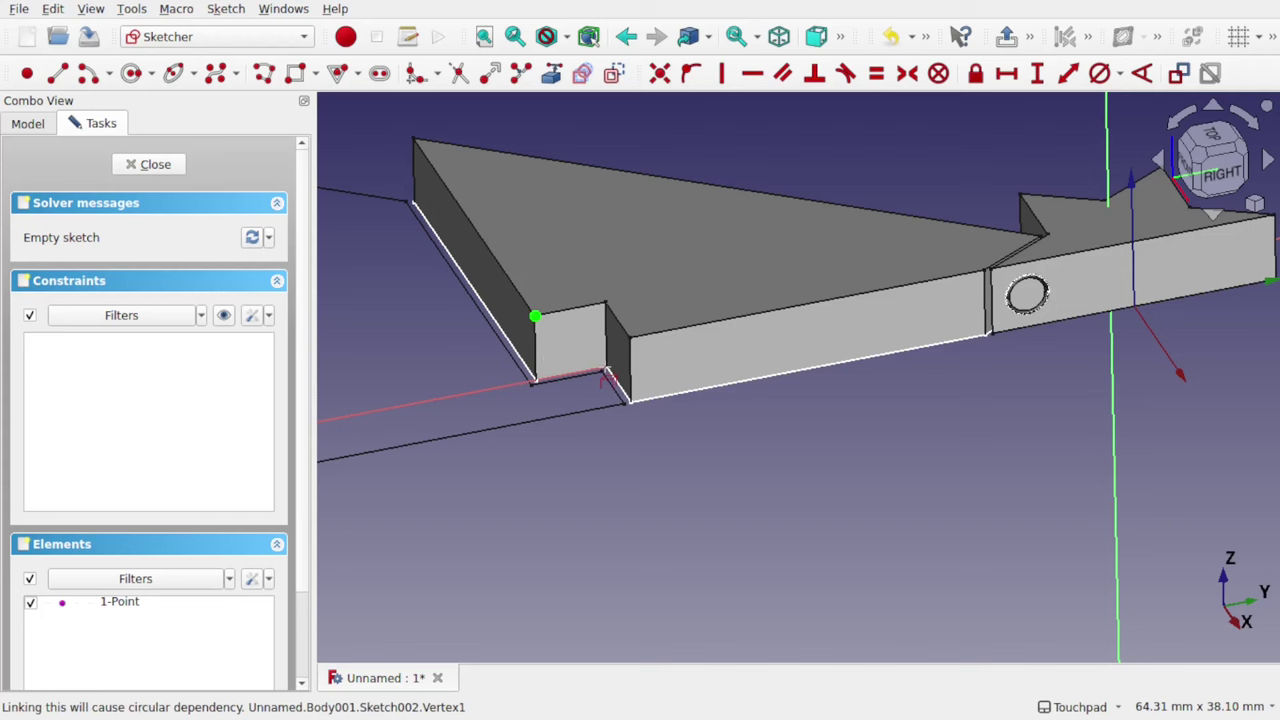
click(606, 374)
scroll(617, 366, up, 5)
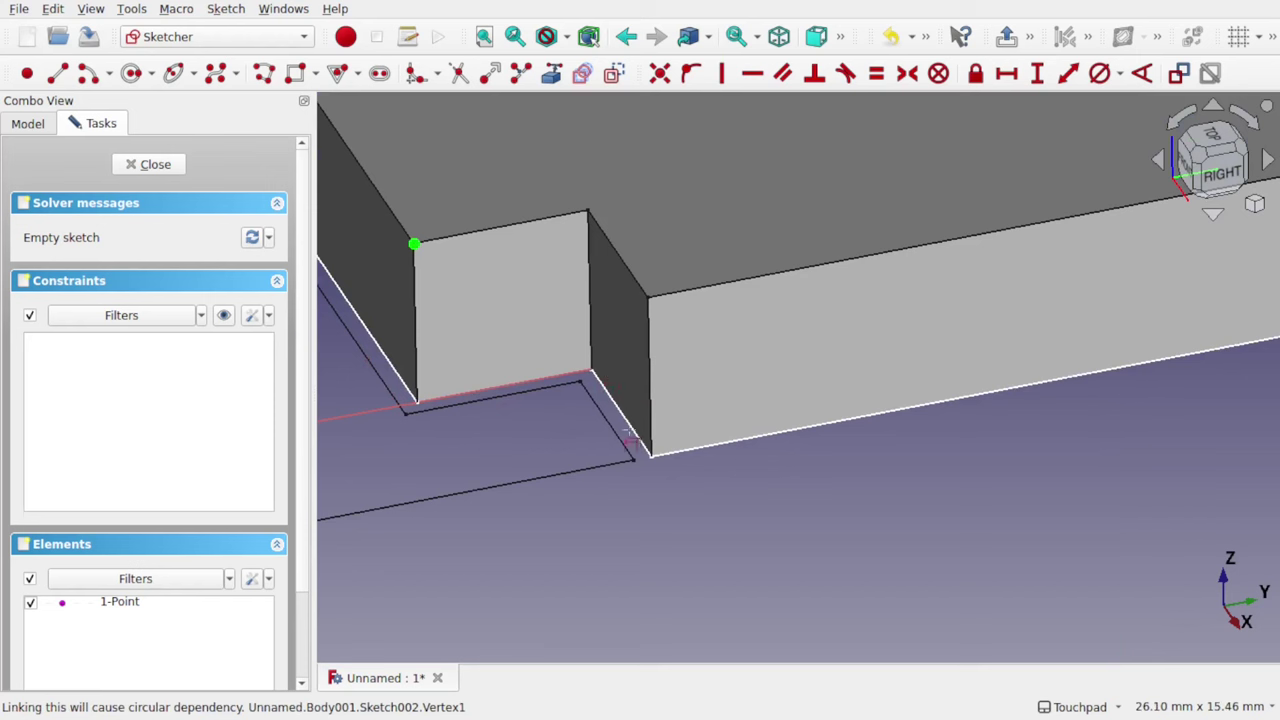
click(592, 374)
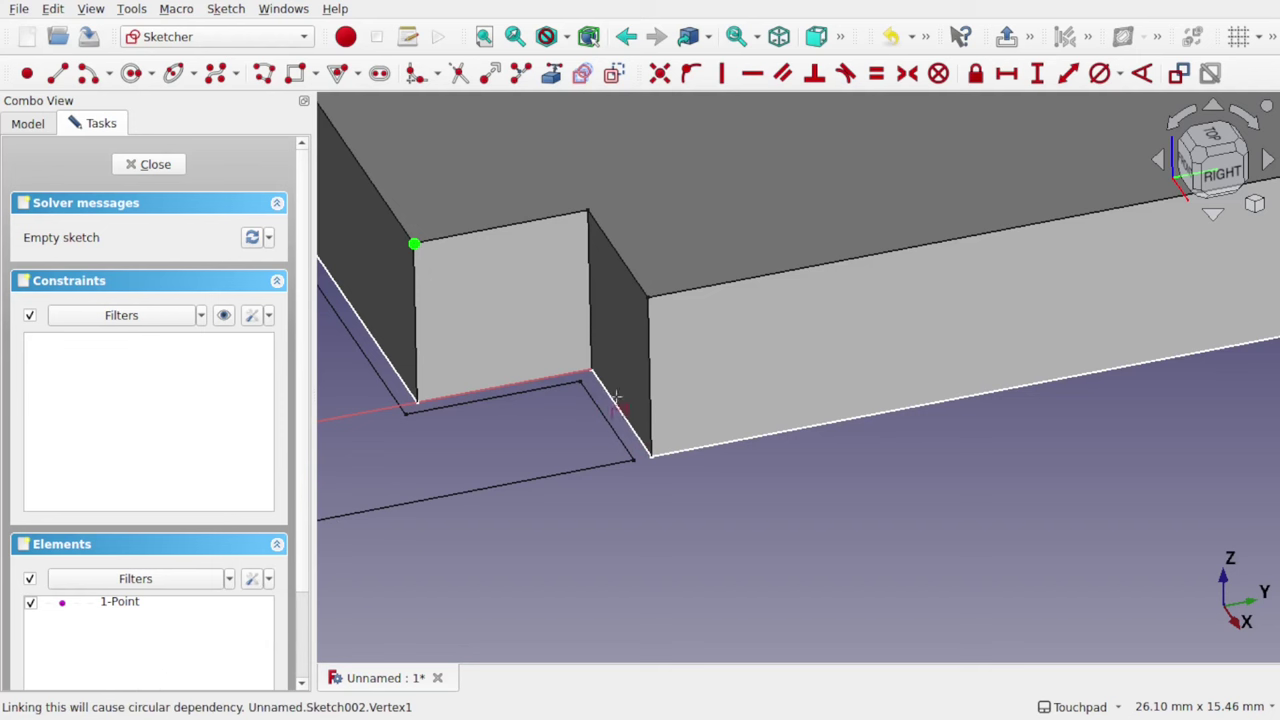
click(592, 374)
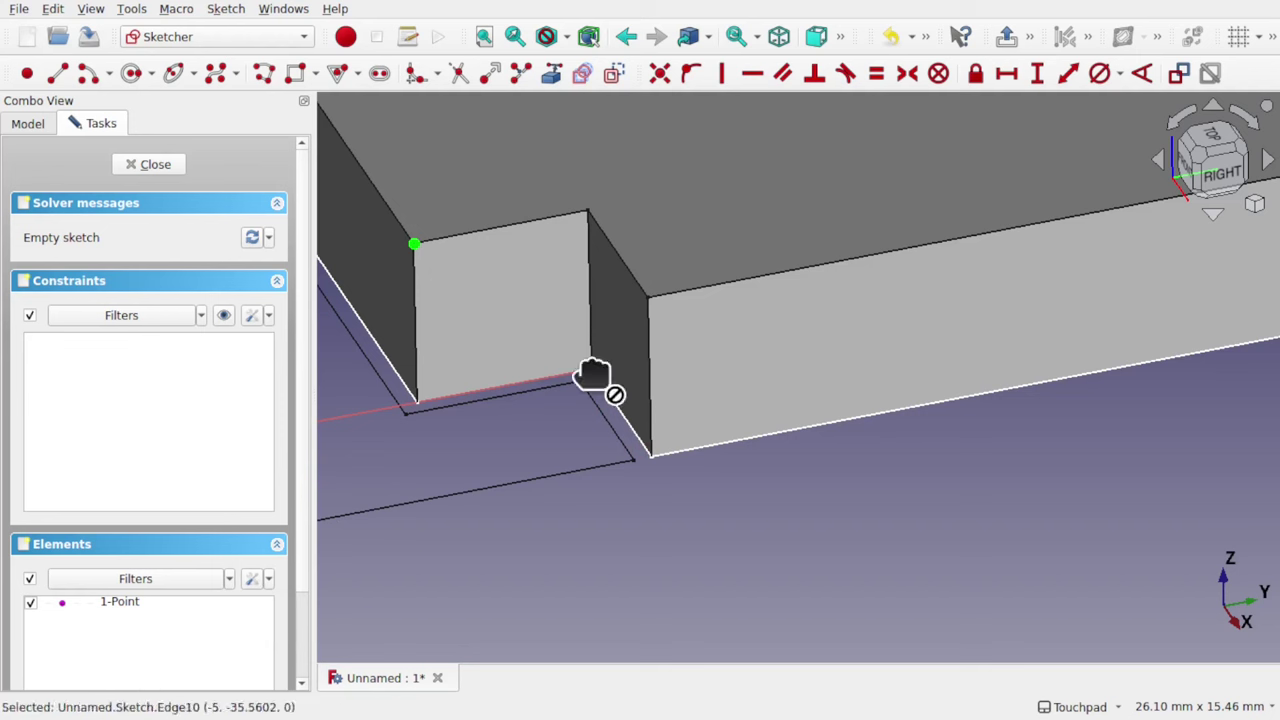
click(594, 372)
scroll(594, 373, down, 5)
scroll(593, 375, down, 1)
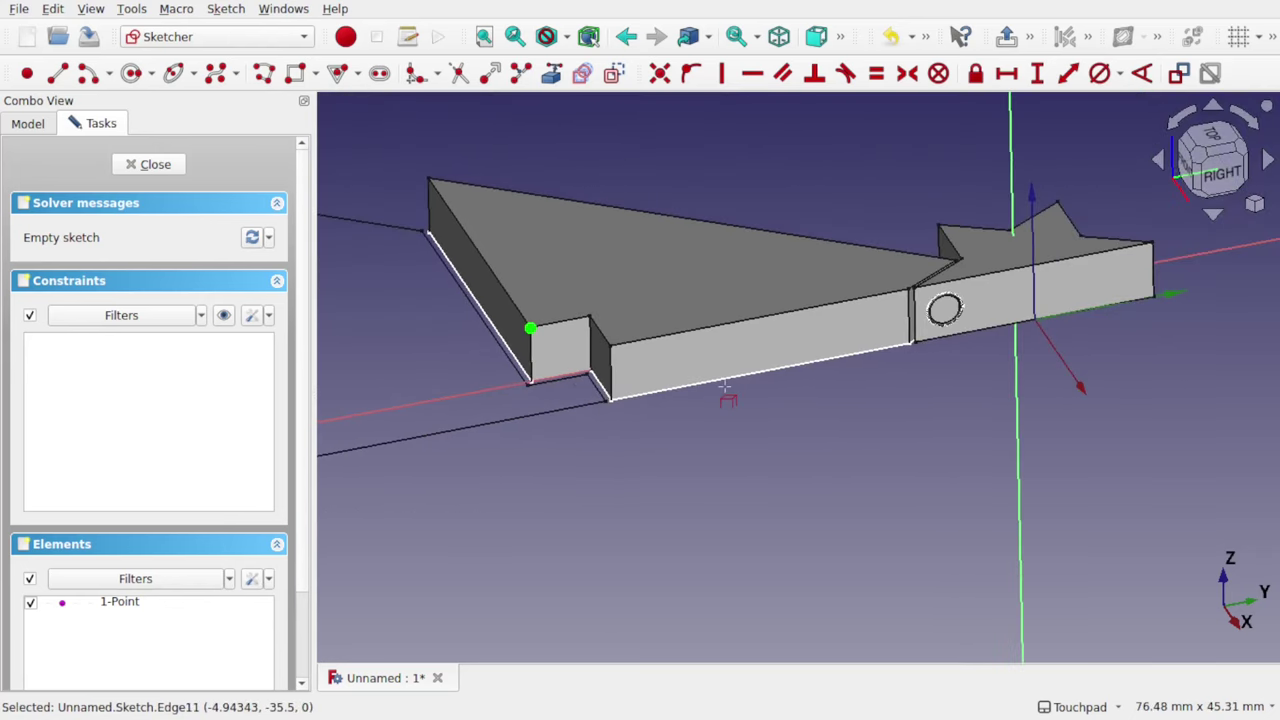
- Hide the source sketch shown under Sketch.0 and Sketch.1 in the Exploded Sketch group
click(28, 123)
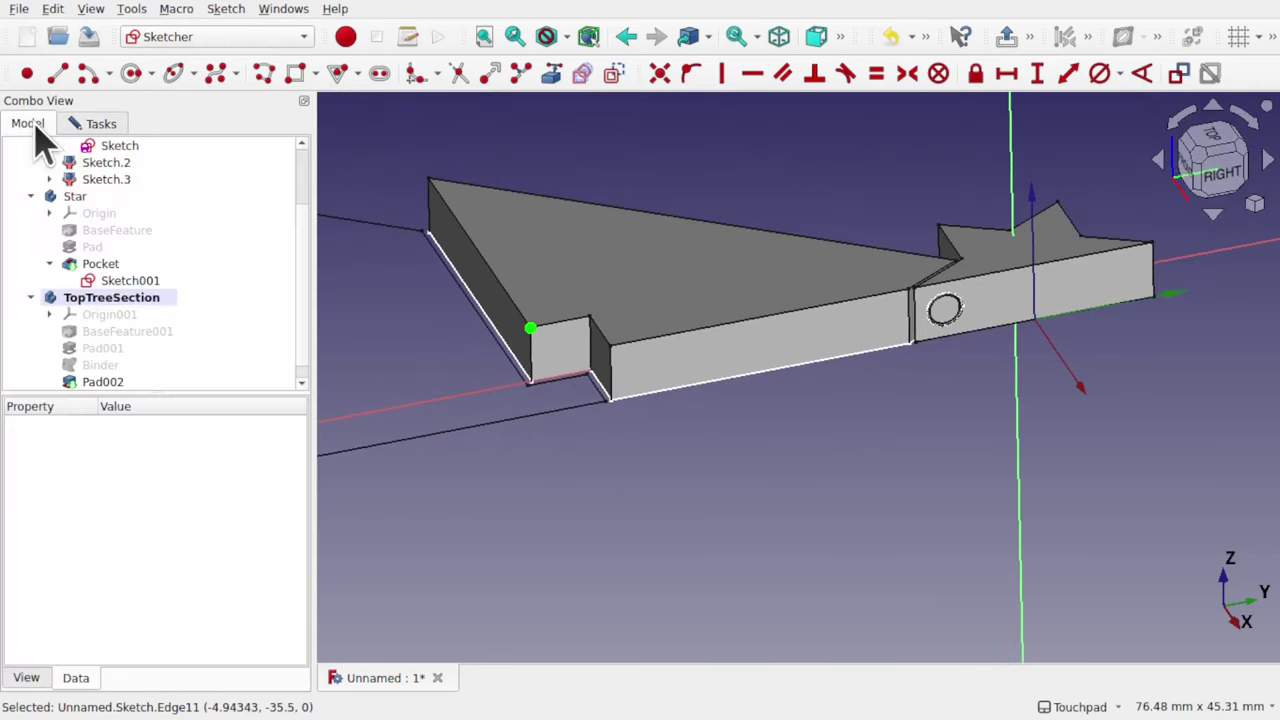
scroll(182, 192, up, 2)
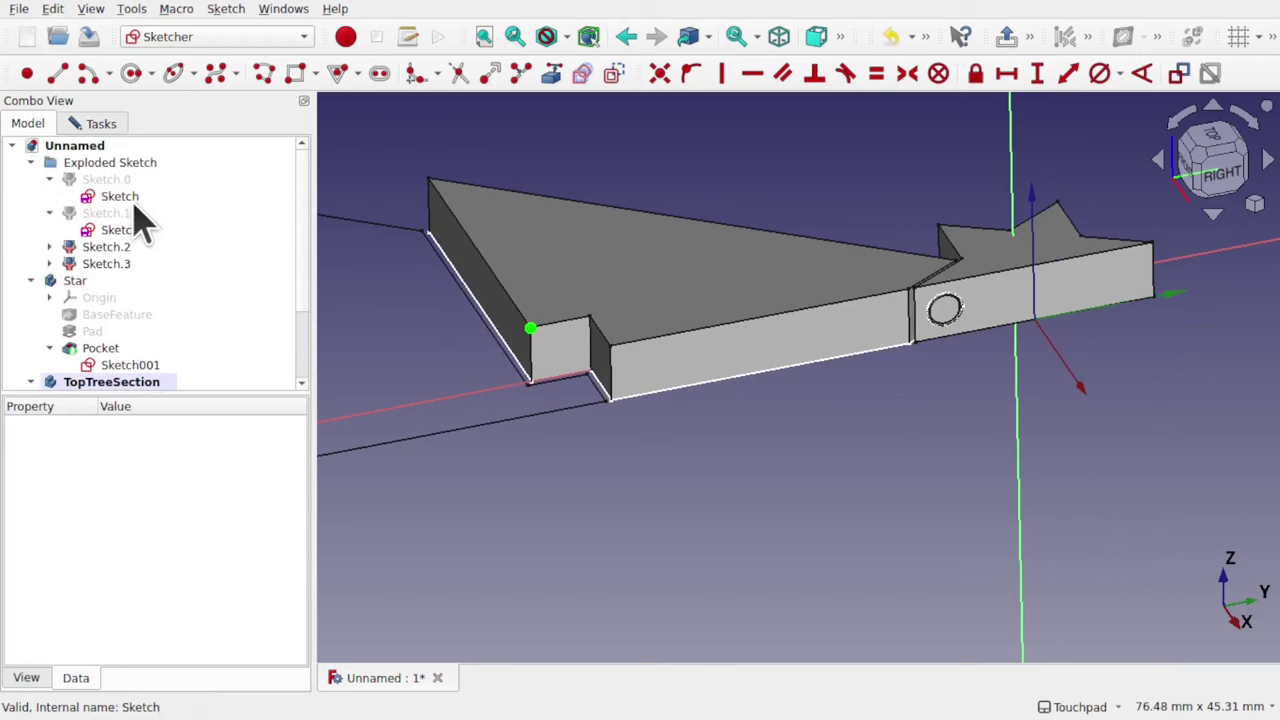
drag(131, 195, 123, 198)
click(127, 198)
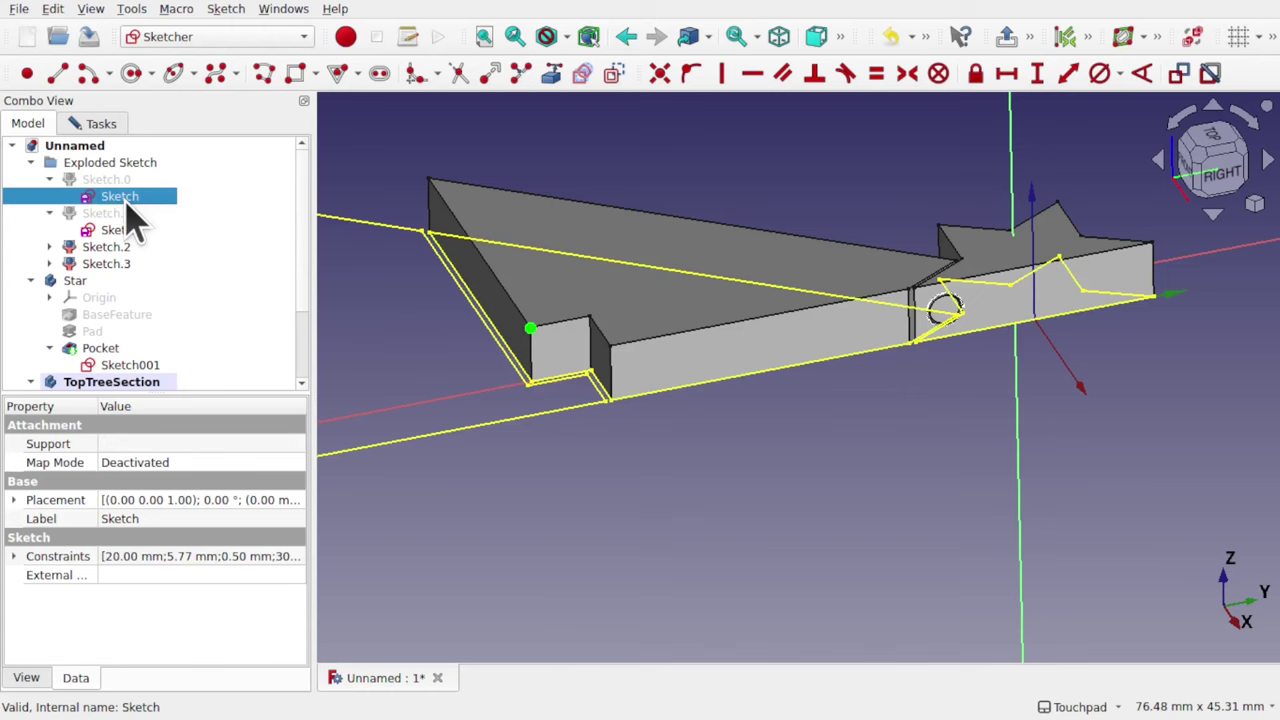
click(413, 330)
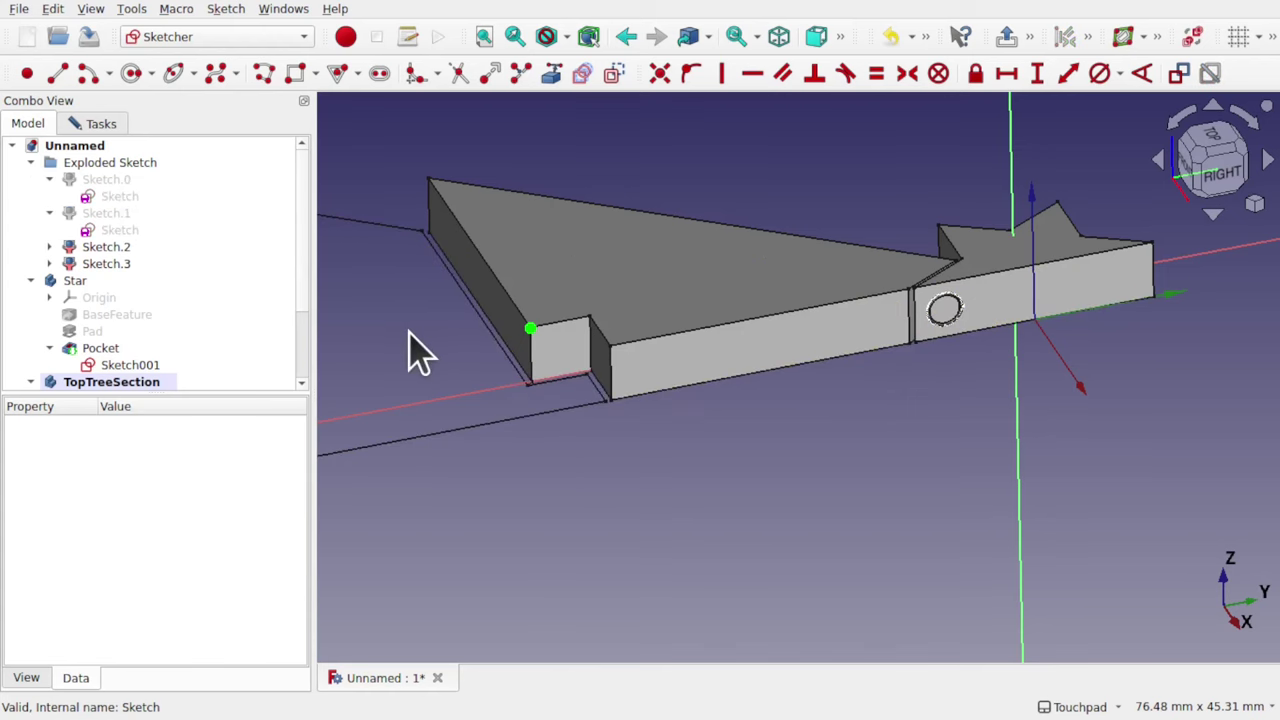
- Reference the notch face's lower inner corner as external geometry in the new sketch
scroll(578, 385, up, 5)
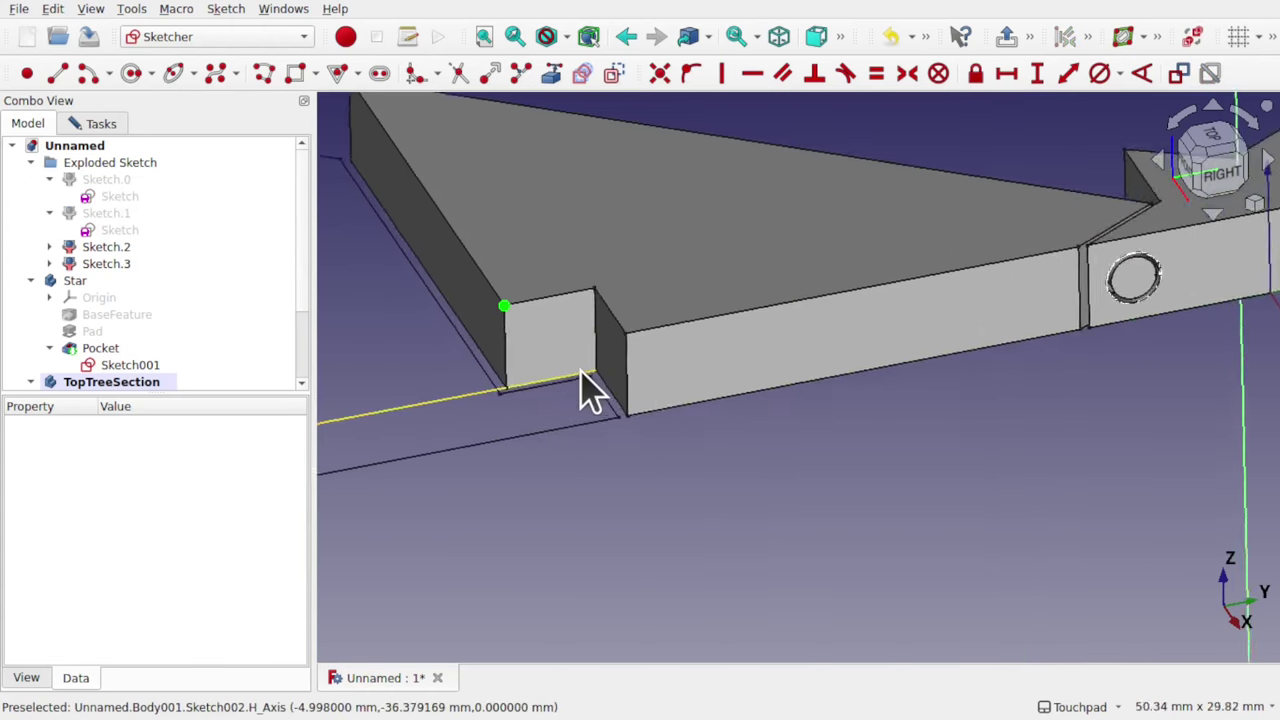
click(550, 76)
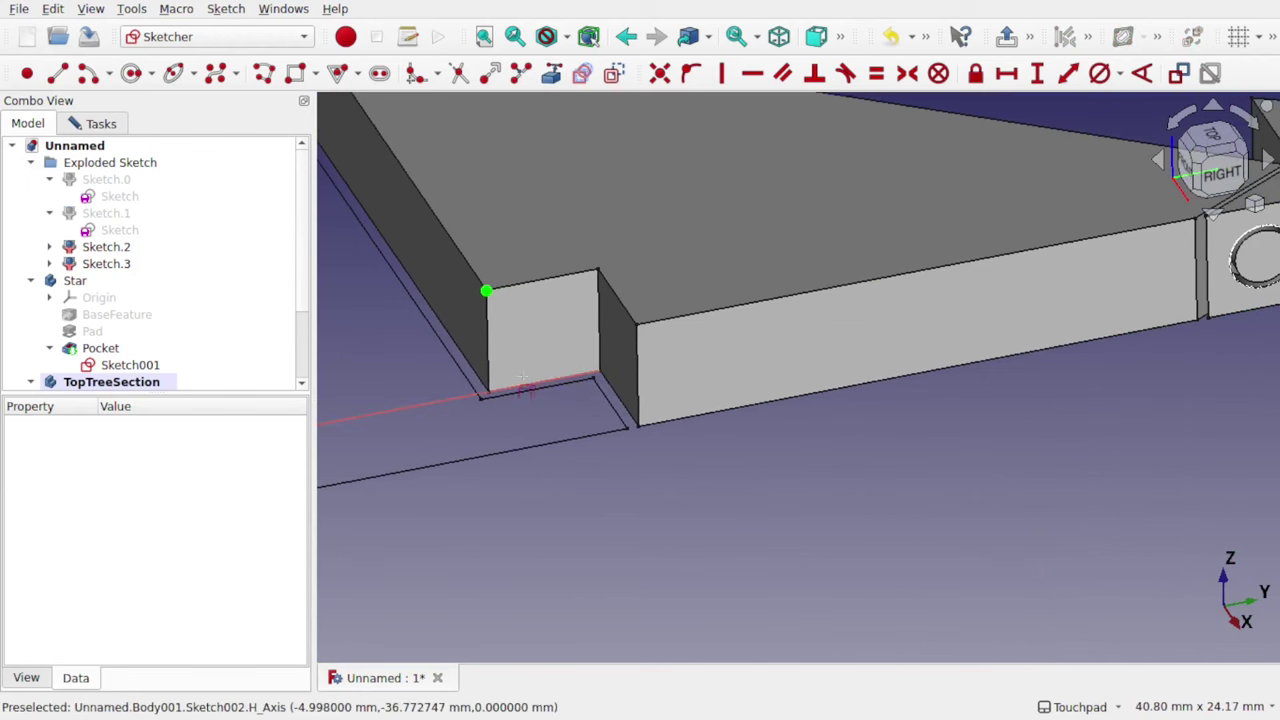
click(600, 379)
scroll(603, 382, up, 5)
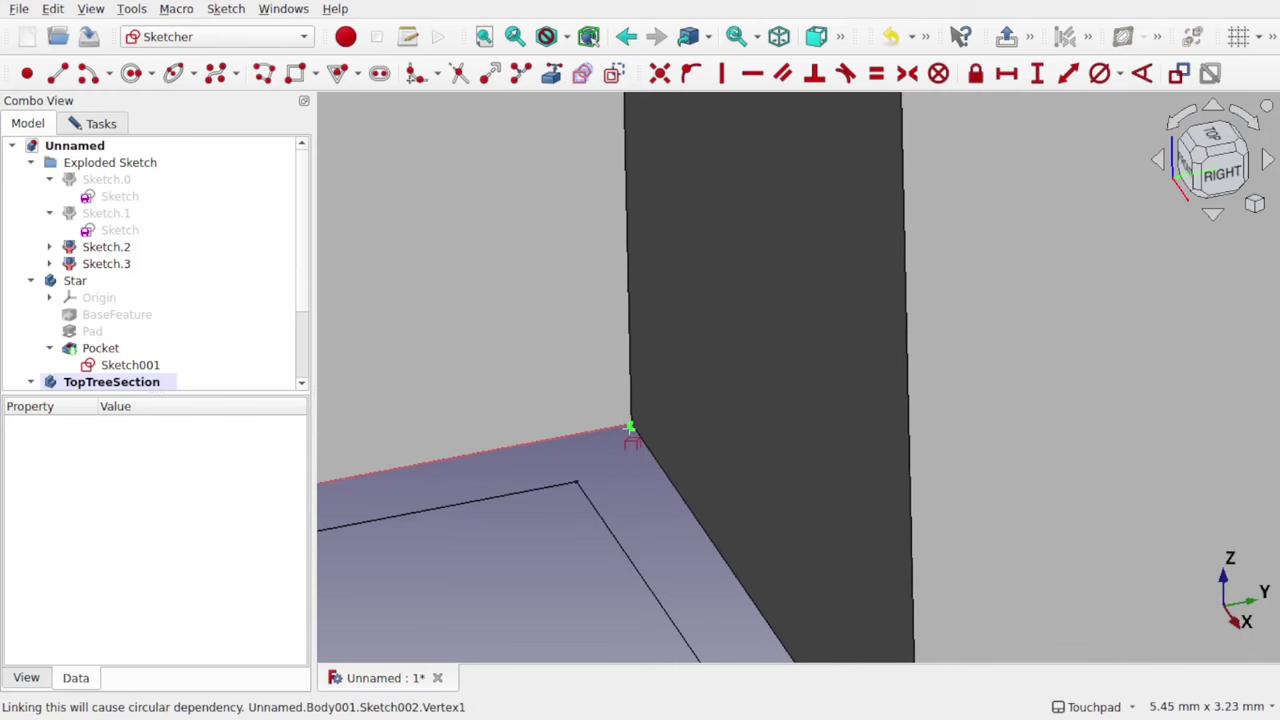
scroll(630, 445, down, 5)
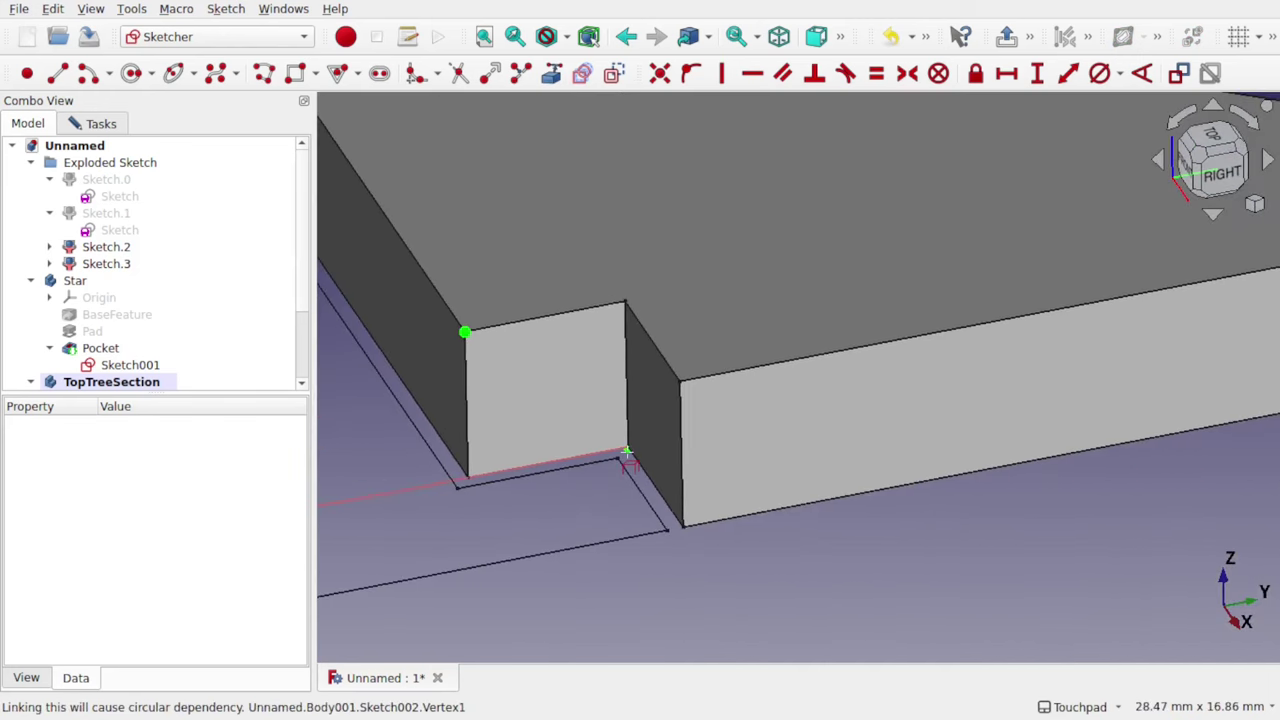
mouse_move(648, 477)
middle_down()
mouse_move(720, 471)
mouse_move(766, 408)
mouse_move(736, 318)
mouse_move(700, 346)
mouse_move(640, 460)
mouse_move(664, 466)
middle_up()
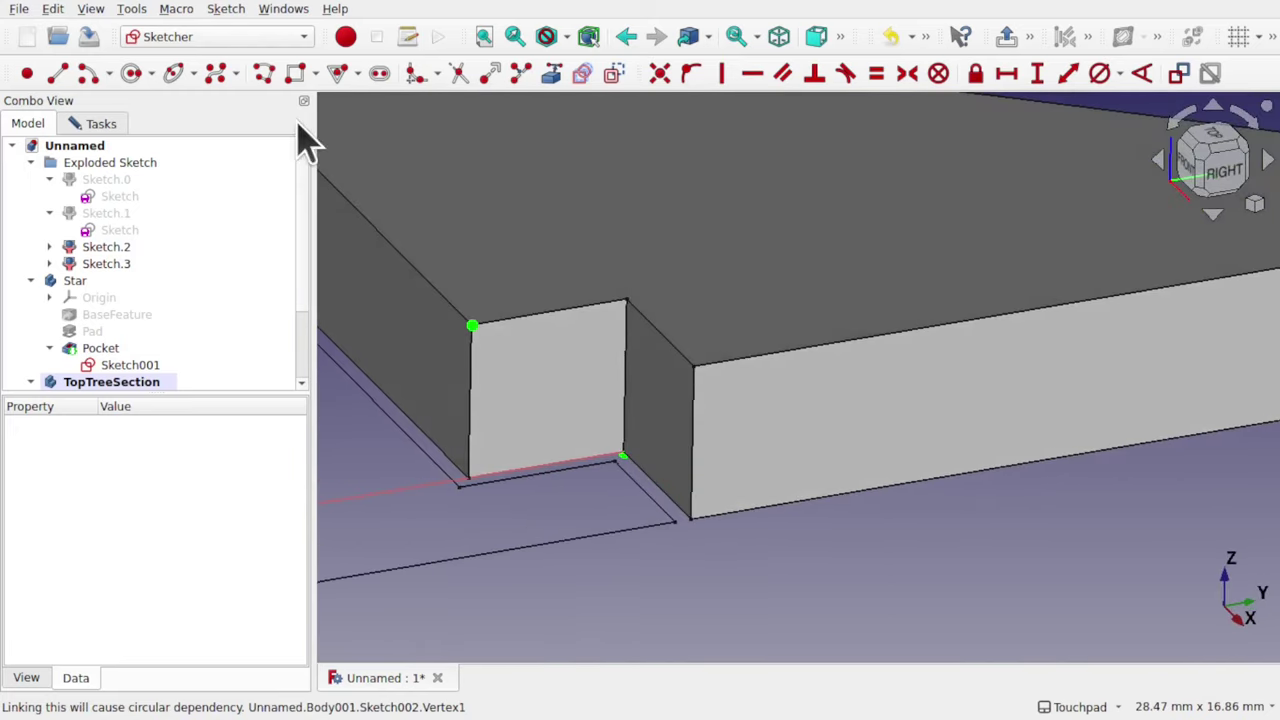
- Draw a circle near the middle of the notch face, between the two referenced corners
click(552, 398)
click(587, 411)
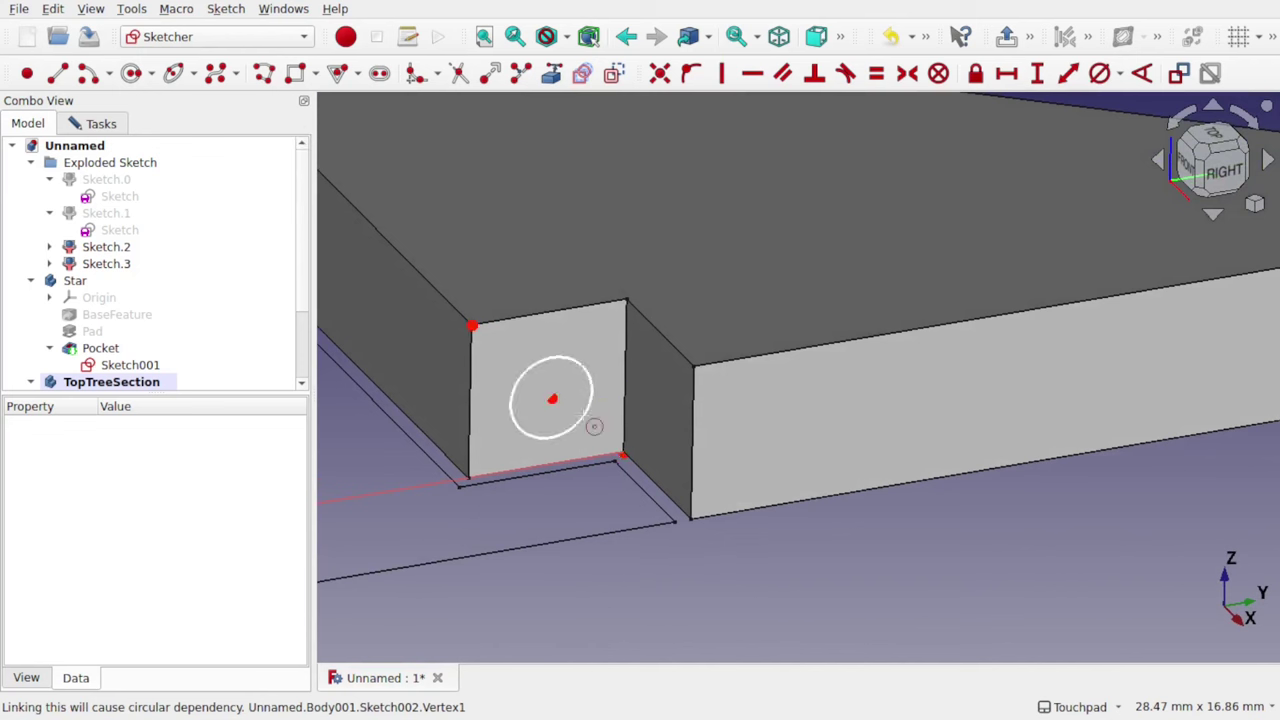
right_click(594, 426)
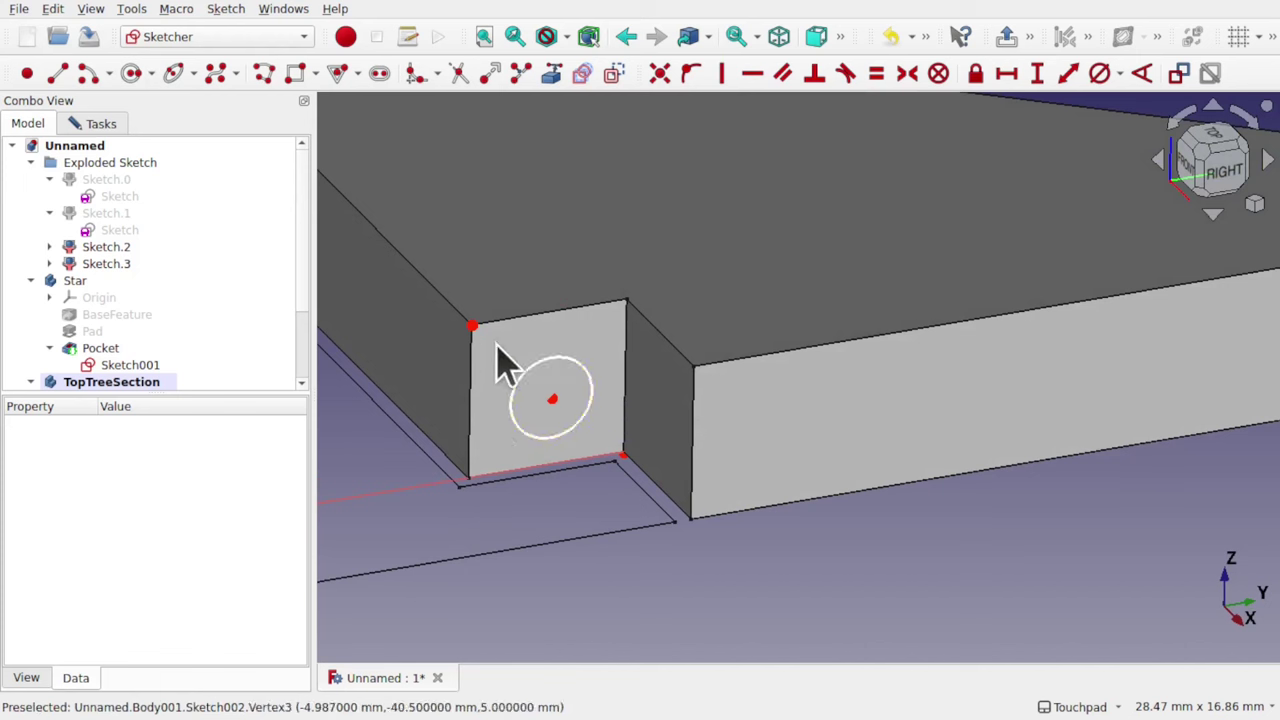
- Constrain the circle's centre symmetrically between the notch face's two referenced corners
click(473, 327)
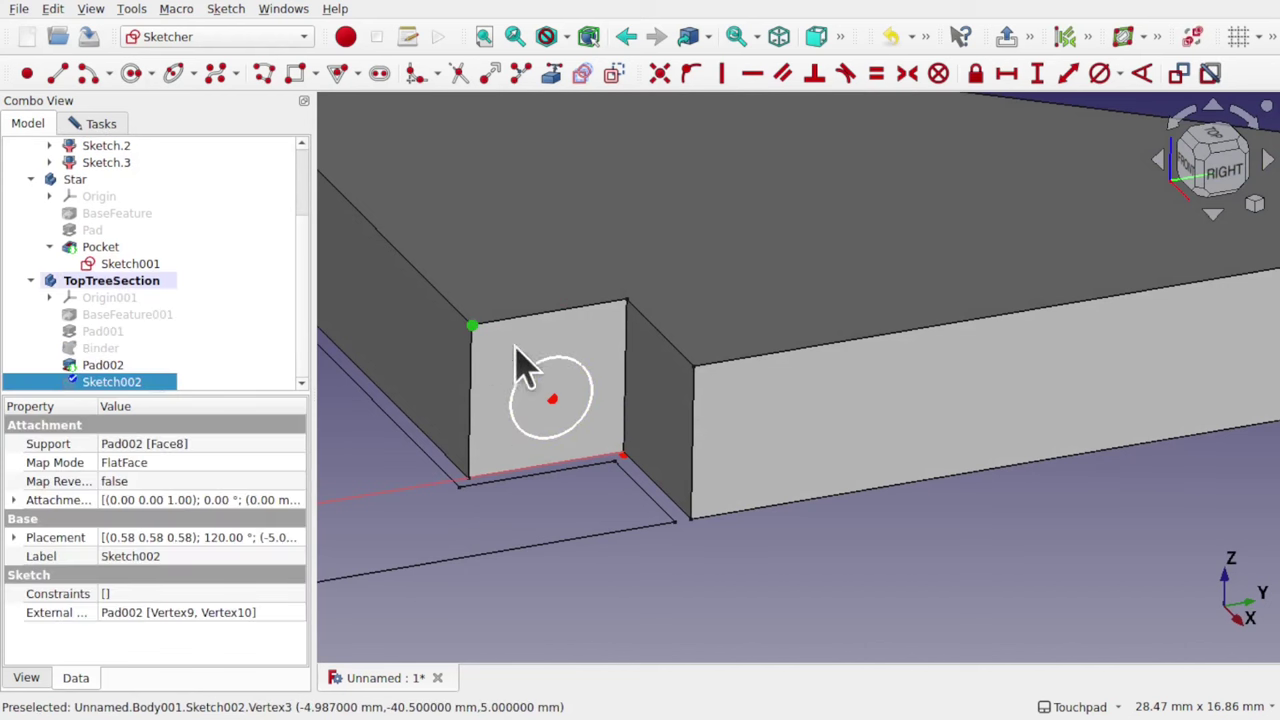
click(621, 458)
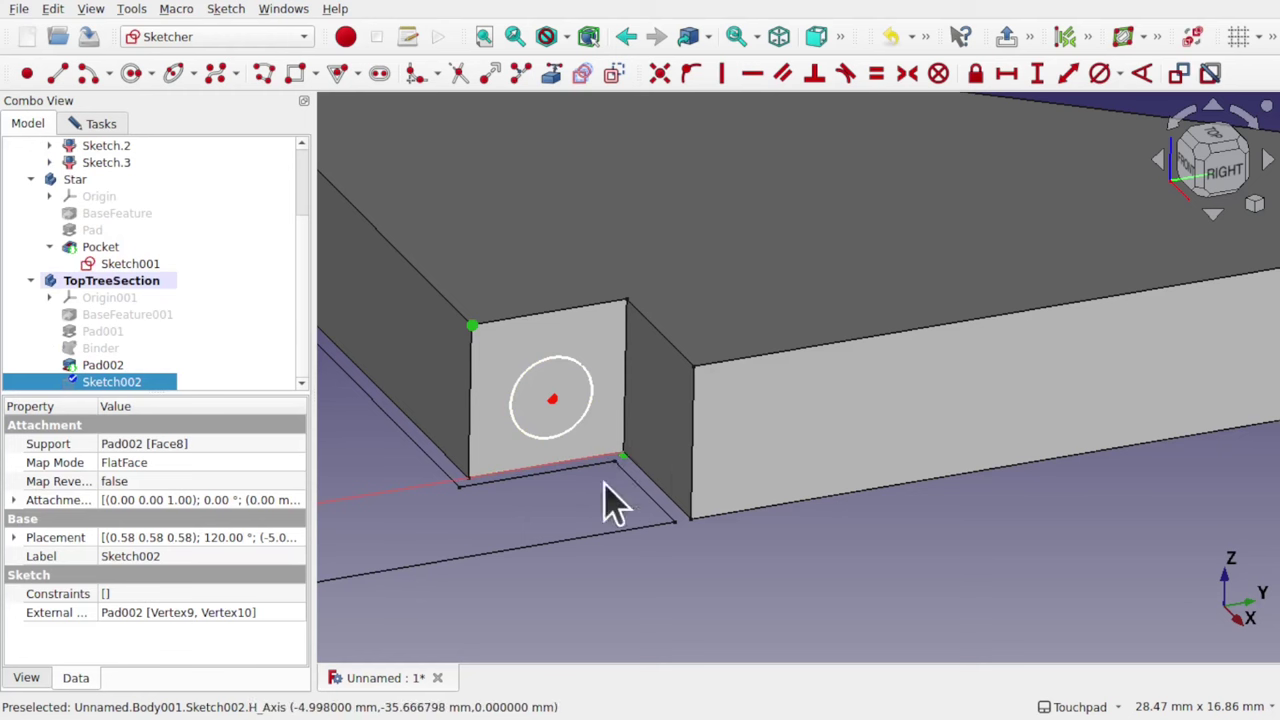
click(552, 401)
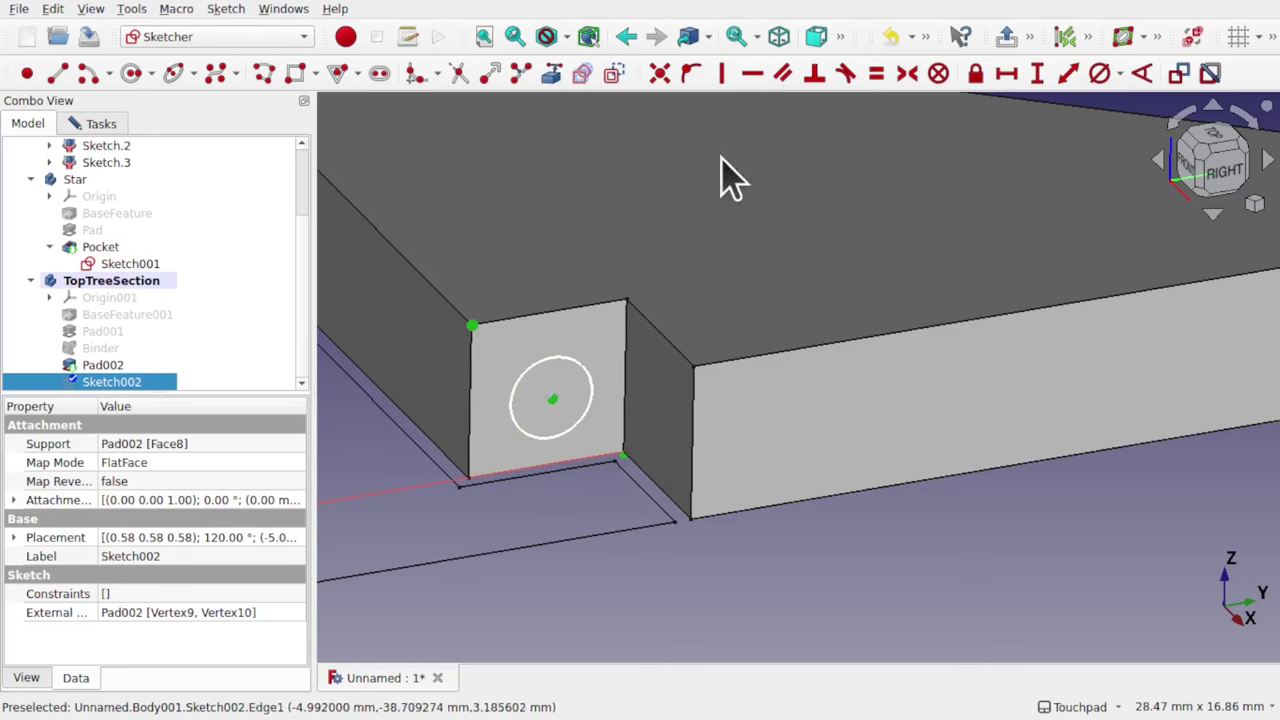
click(908, 78)
- Set the circle's diameter to 3 mm and close the sketch
click(590, 388)
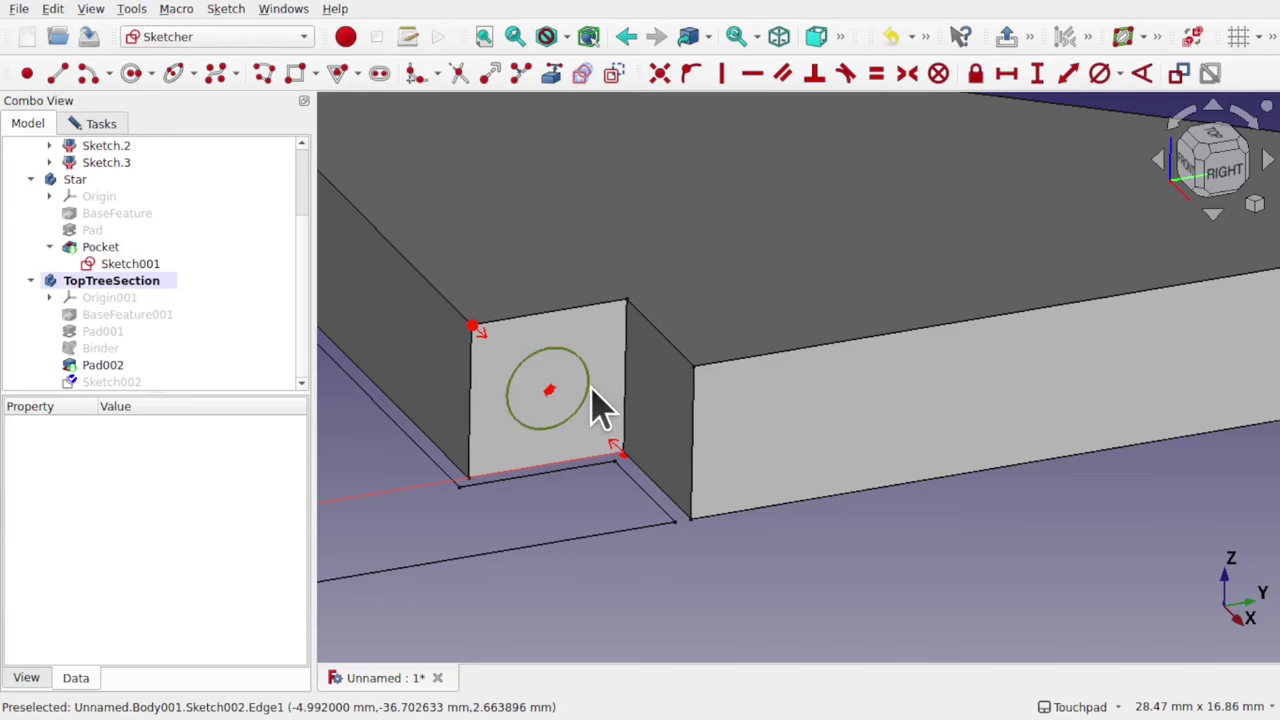
click(1100, 73)
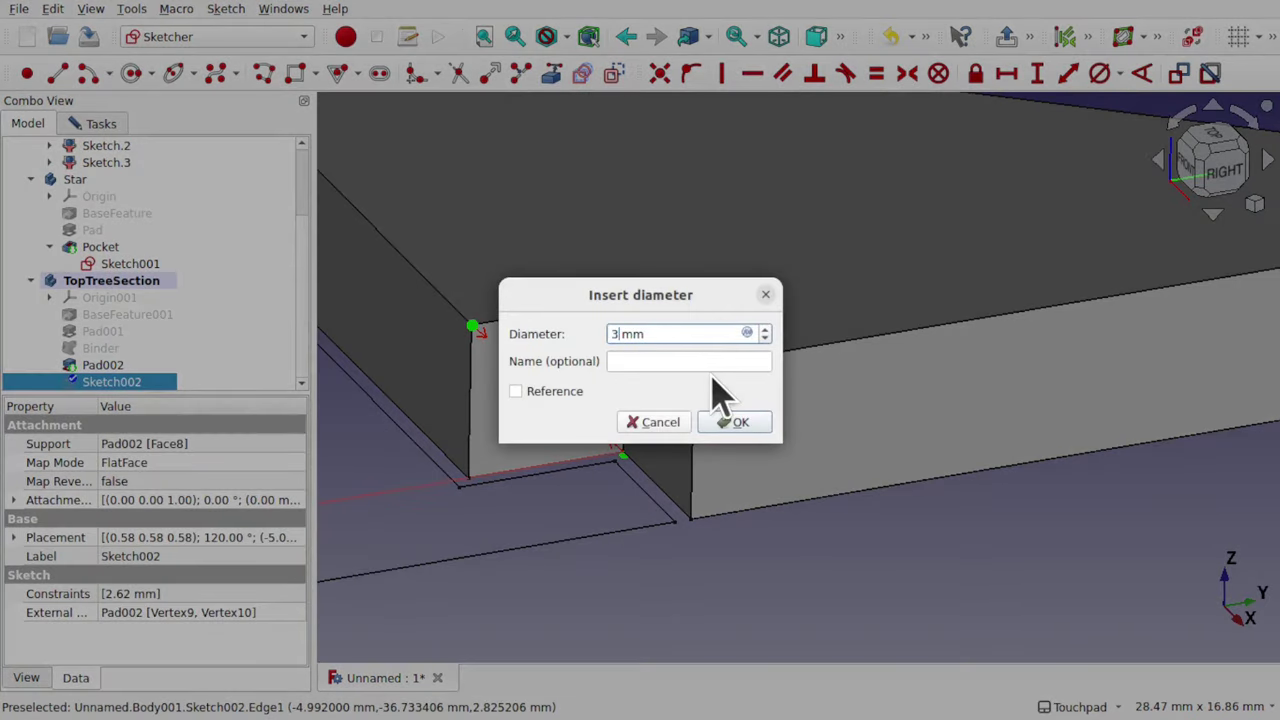
key(Return)
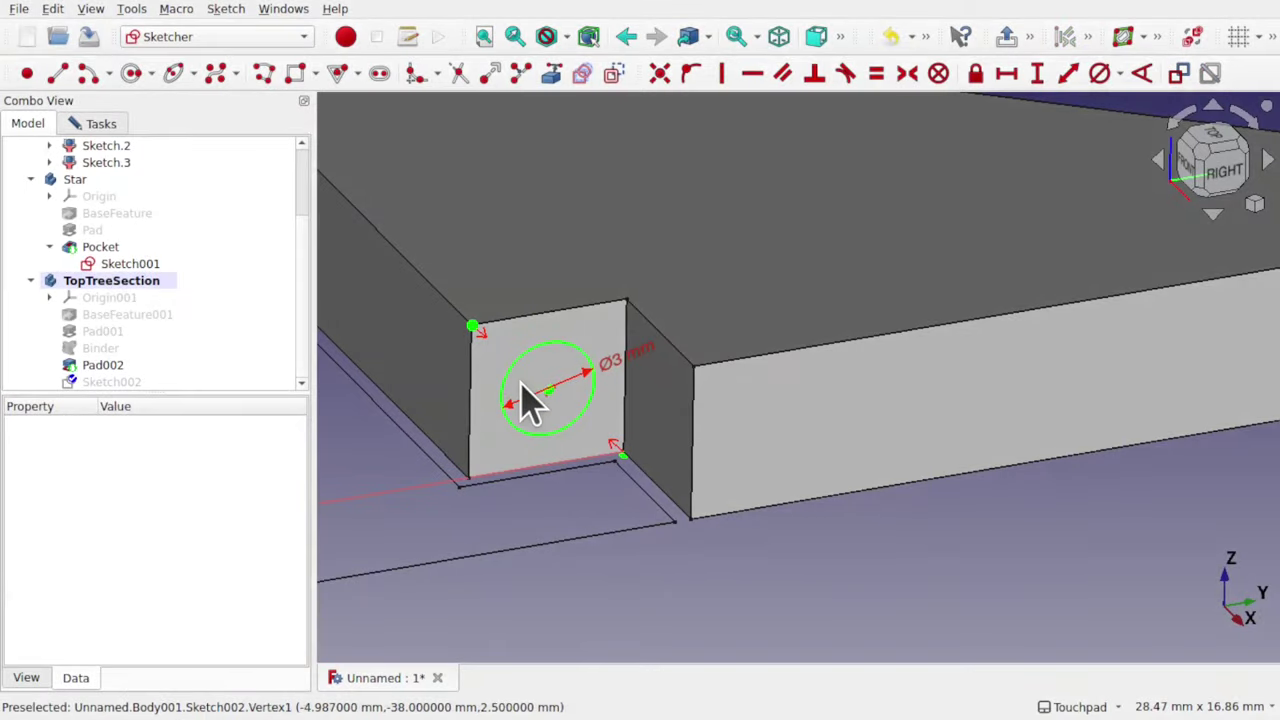
scroll(651, 363, down, 1)
scroll(608, 432, down, 2)
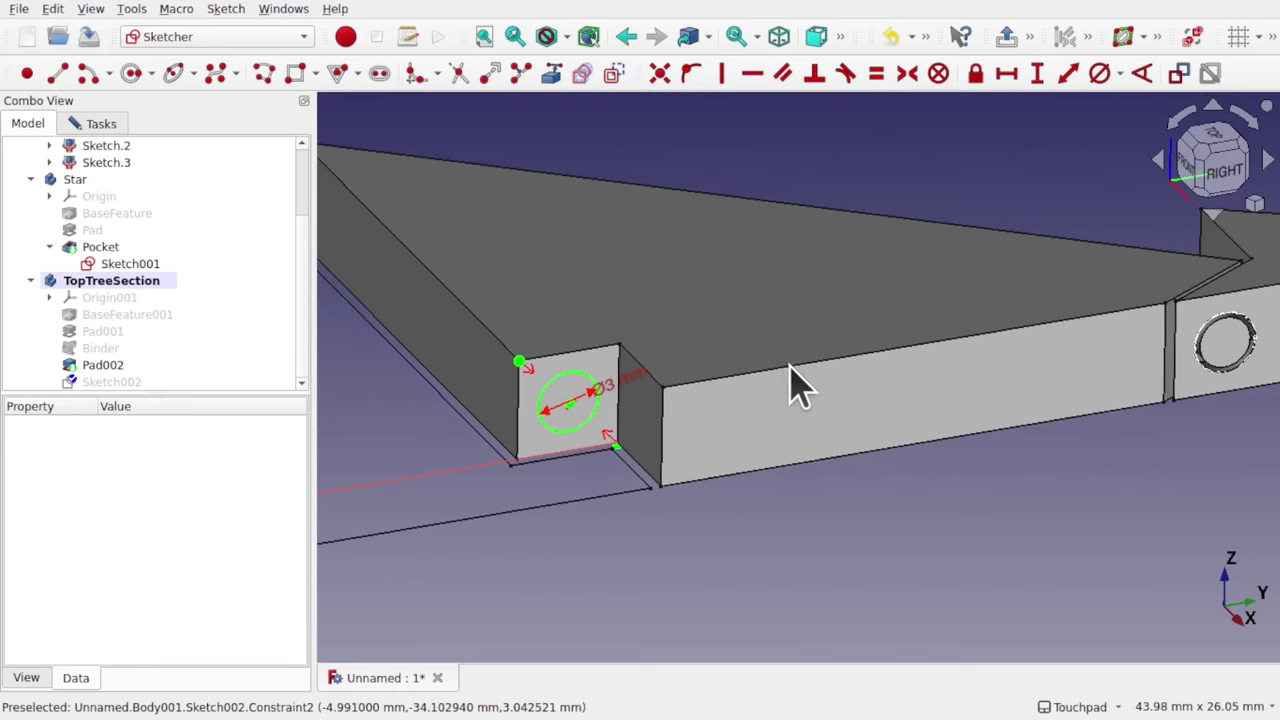
alt+drag(795, 385, 794, 423)
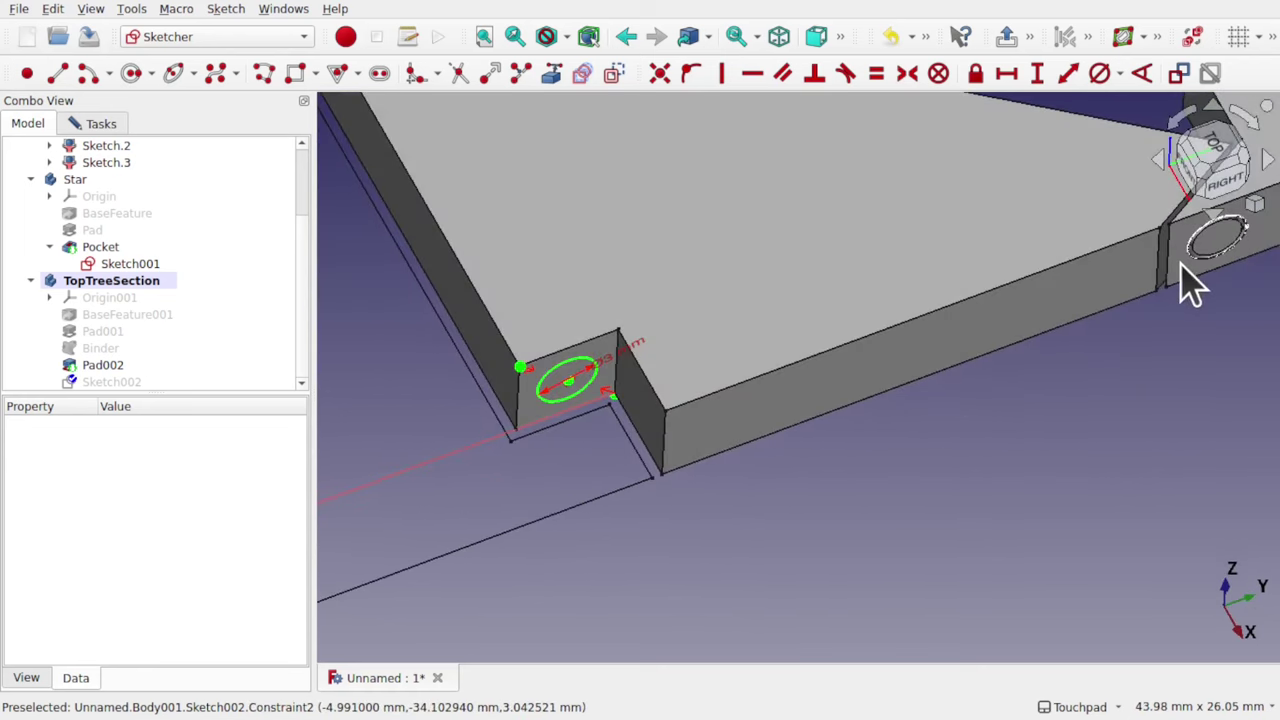
mouse_move(660, 449)
alt+mouse_down()
mouse_move(615, 400)
mouse_move(629, 366)
mouse_move(643, 429)
alt+mouse_up()
click(617, 443)
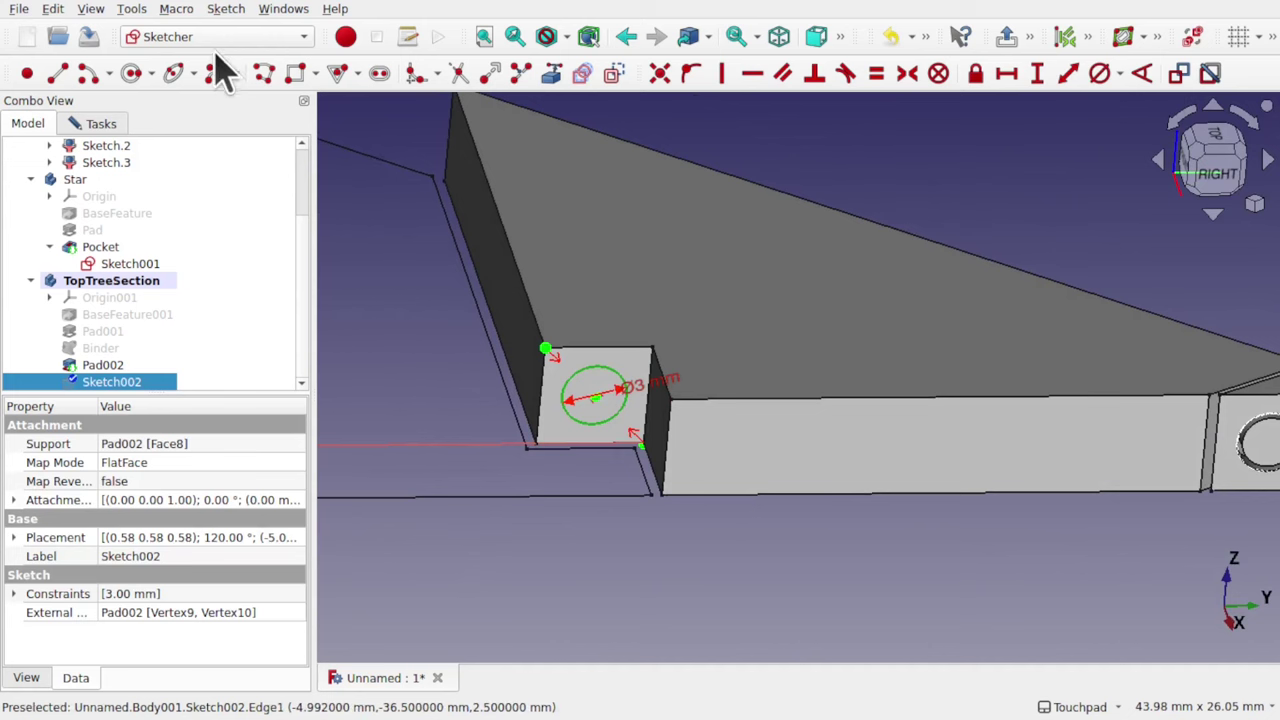
scroll(300, 171, up, 2)
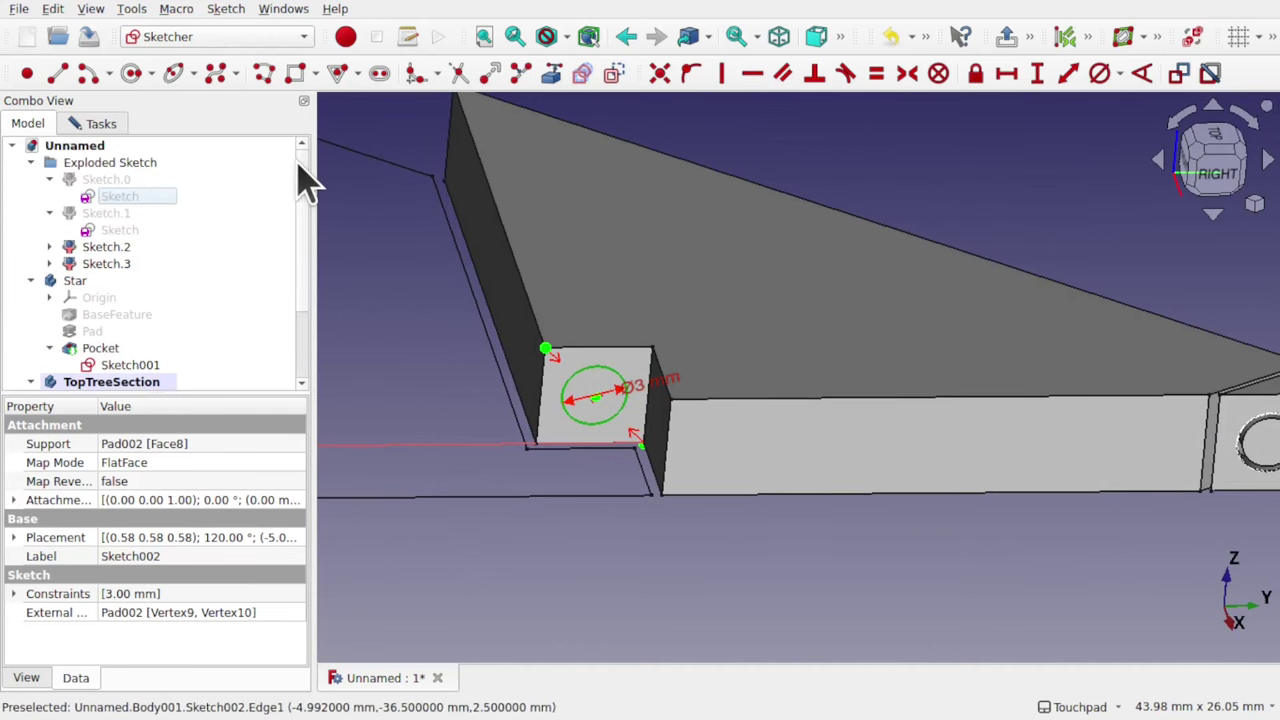
click(94, 124)
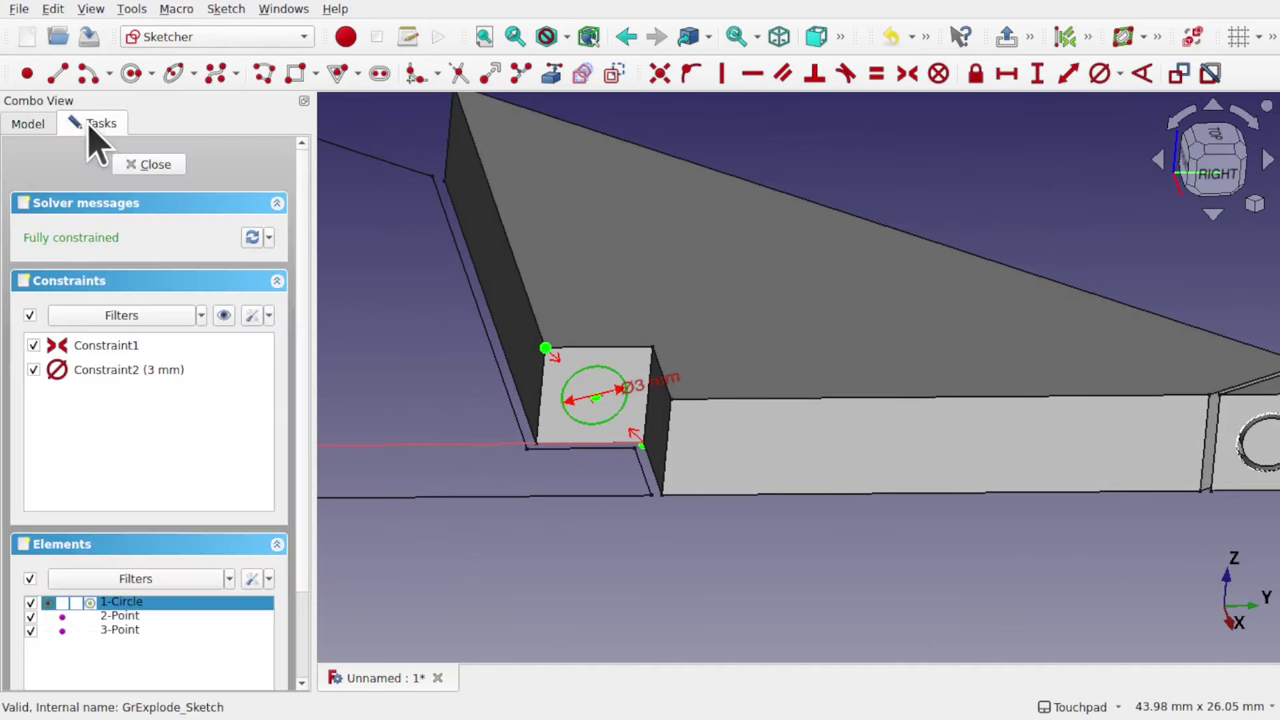
click(155, 165)
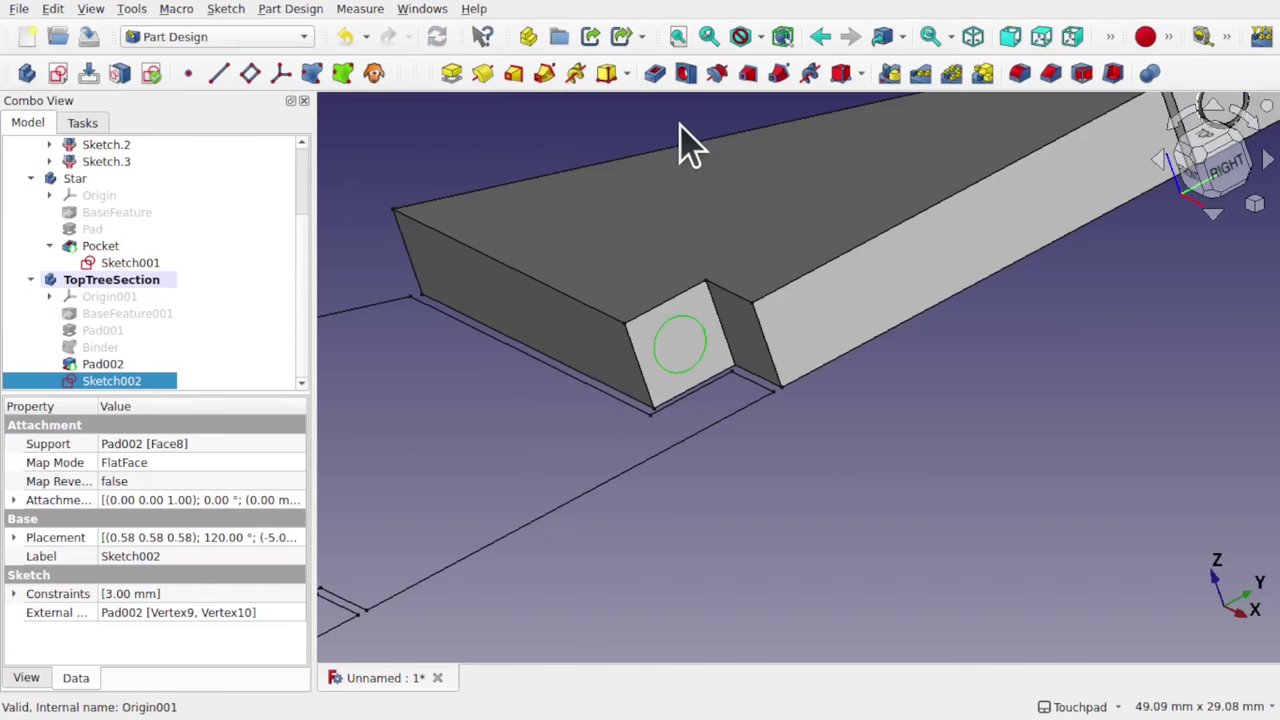
- Pocket the circle 3 mm deep into TopTreeSection's notch face
click(655, 73)
alt+drag(714, 371, 680, 385)
text(3)
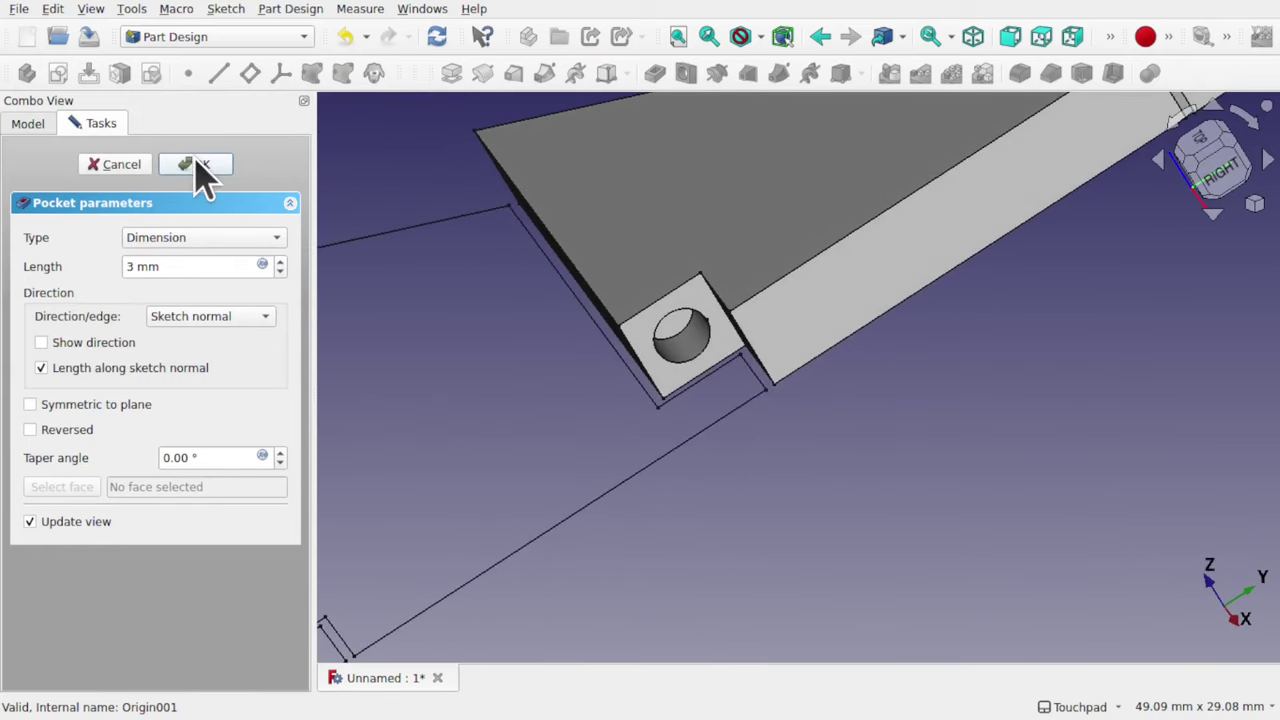
click(196, 164)
alt+drag(790, 440, 857, 349)
scroll(766, 380, down, 4)
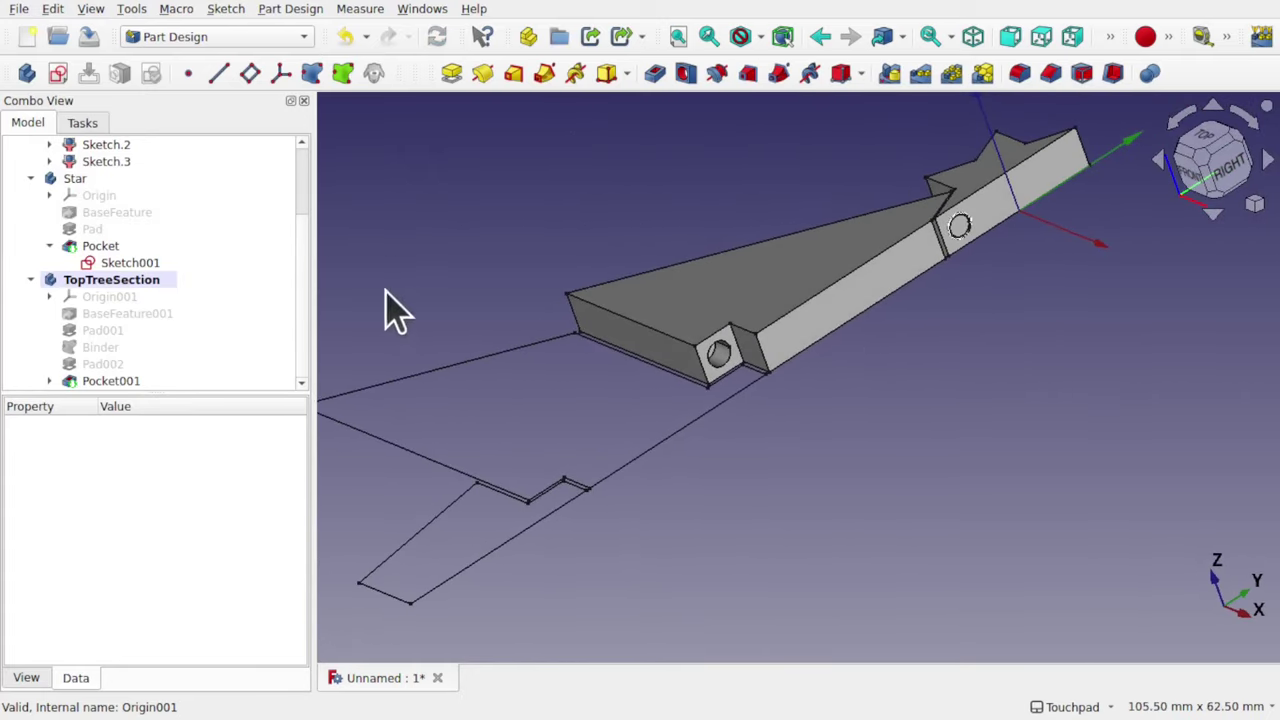
- Collapse the TopTreeSection and Star bodies in the tree, and create a new body based on Sketch.2
click(31, 279)
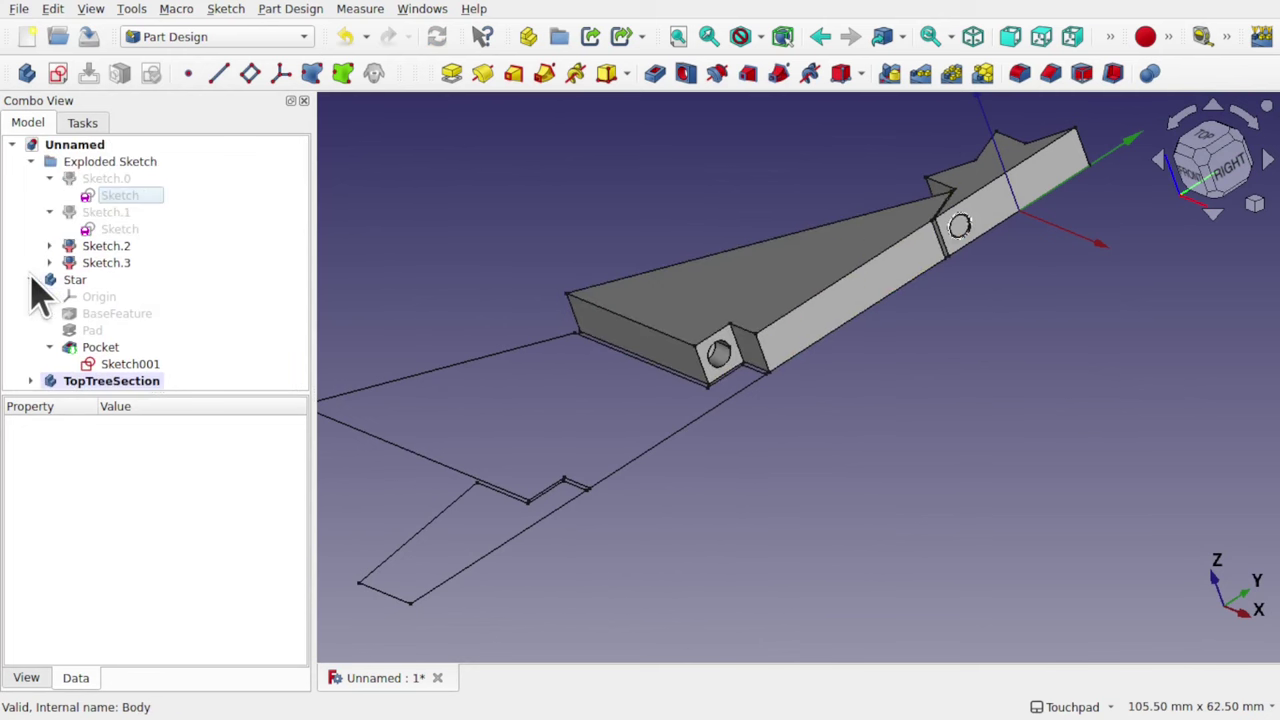
click(31, 279)
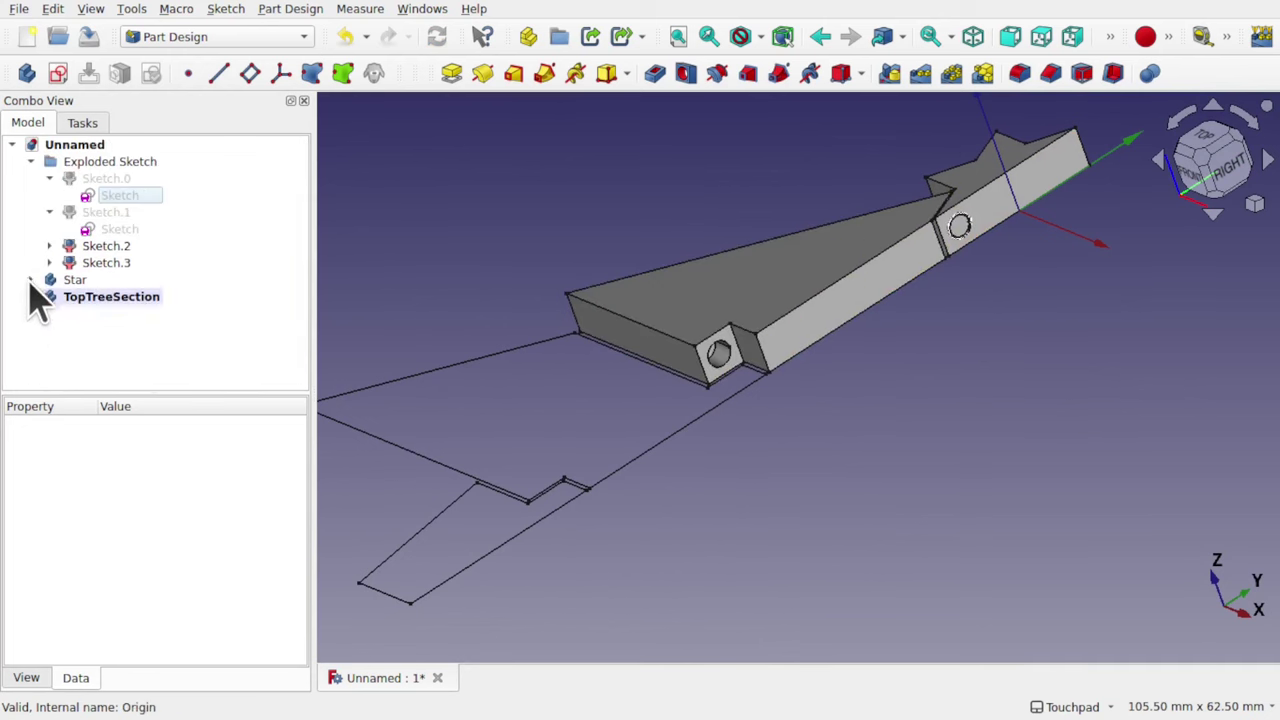
click(108, 249)
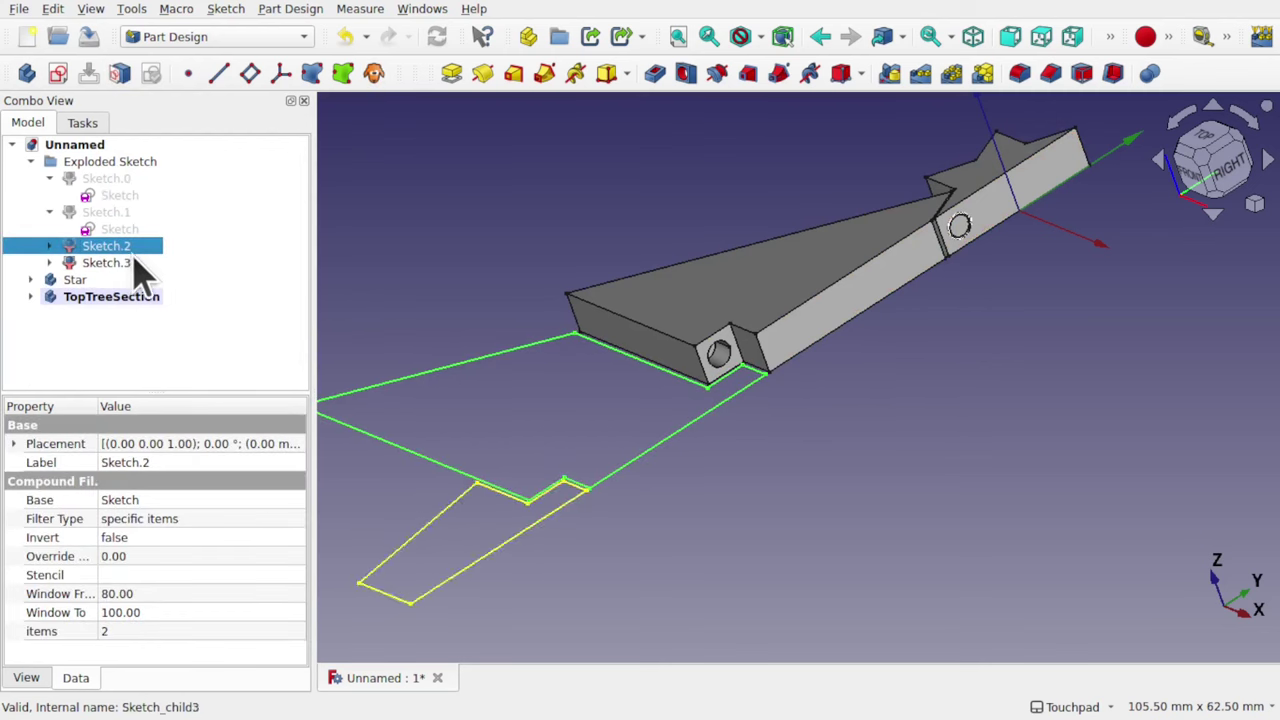
click(27, 74)
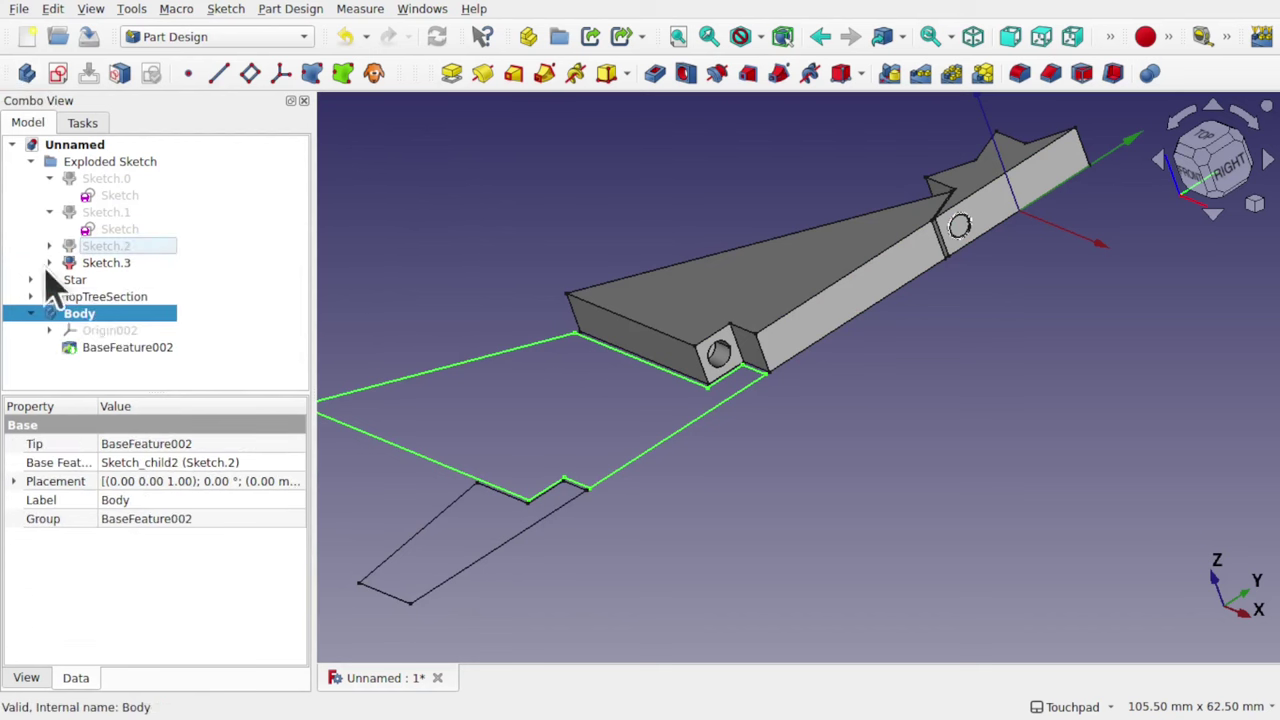
- Pad the new body's base feature 5 mm
click(123, 346)
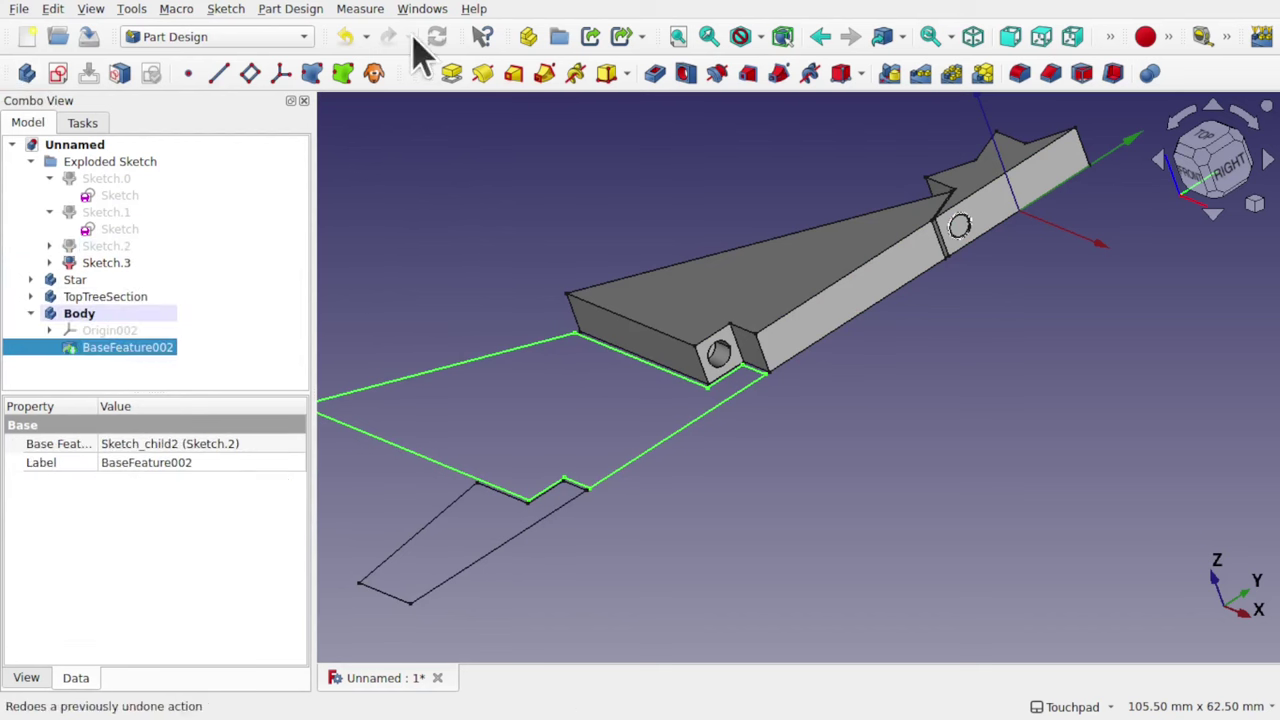
click(452, 74)
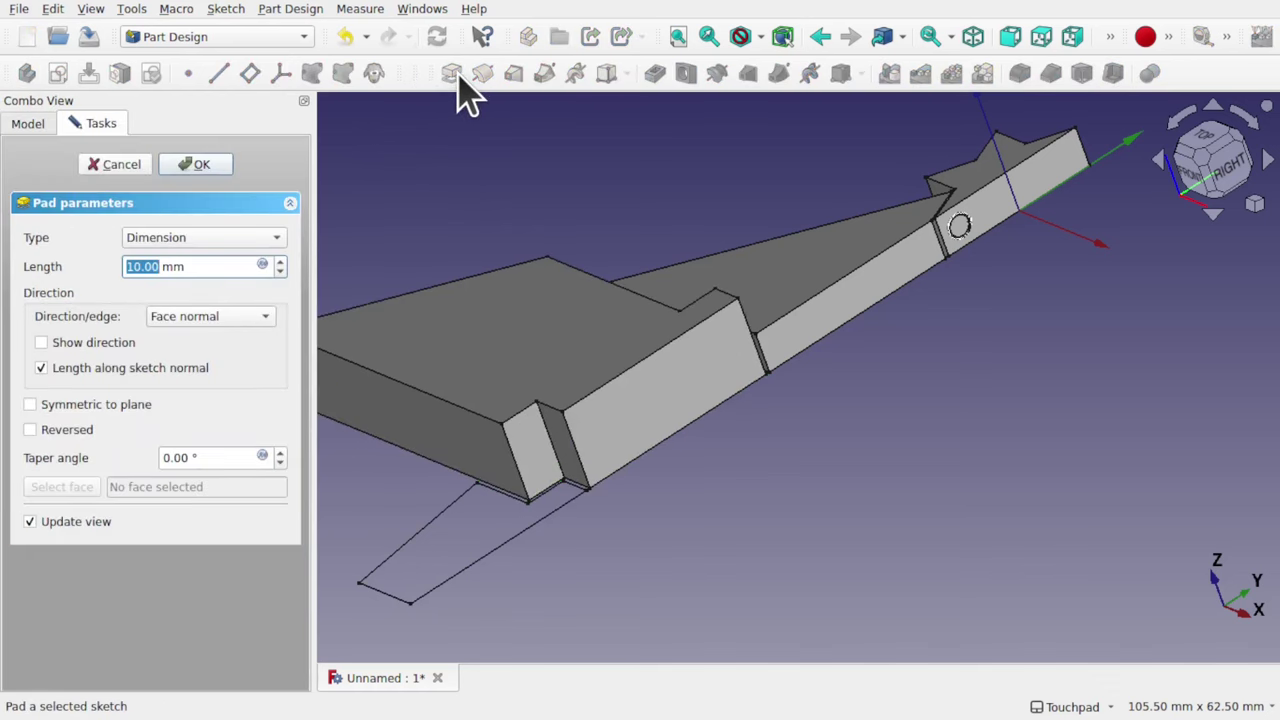
text(5)
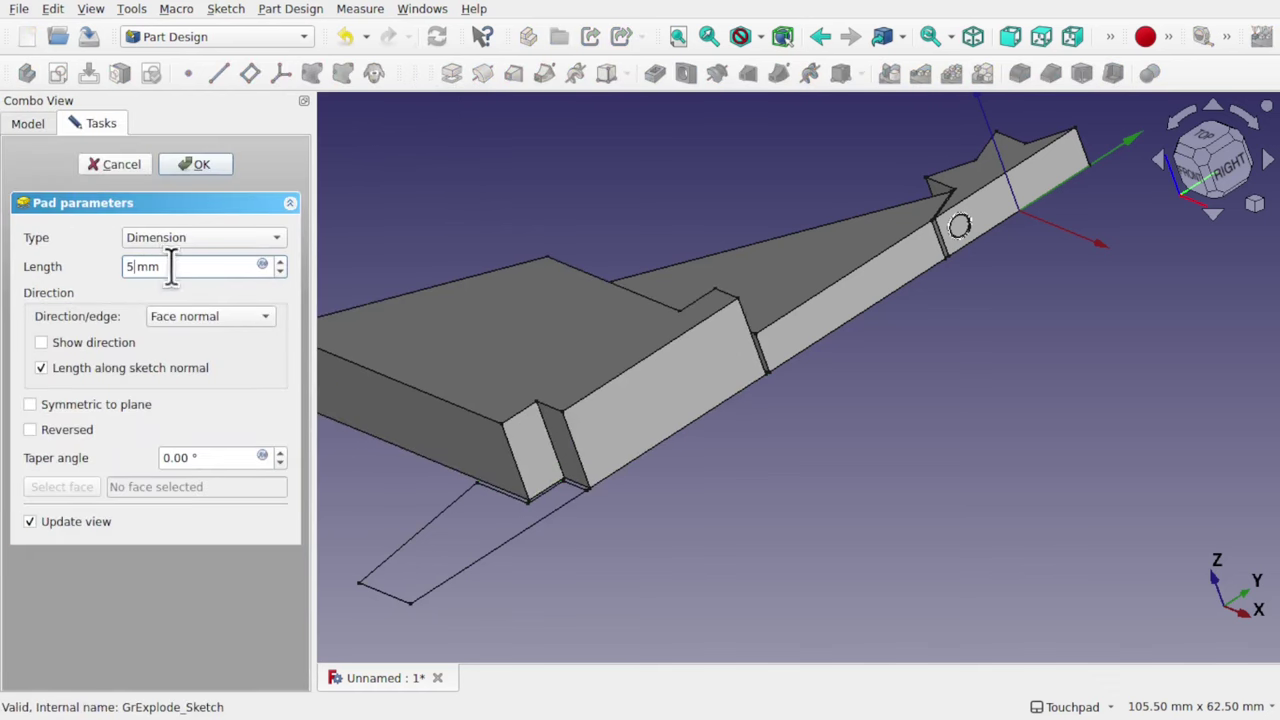
click(196, 165)
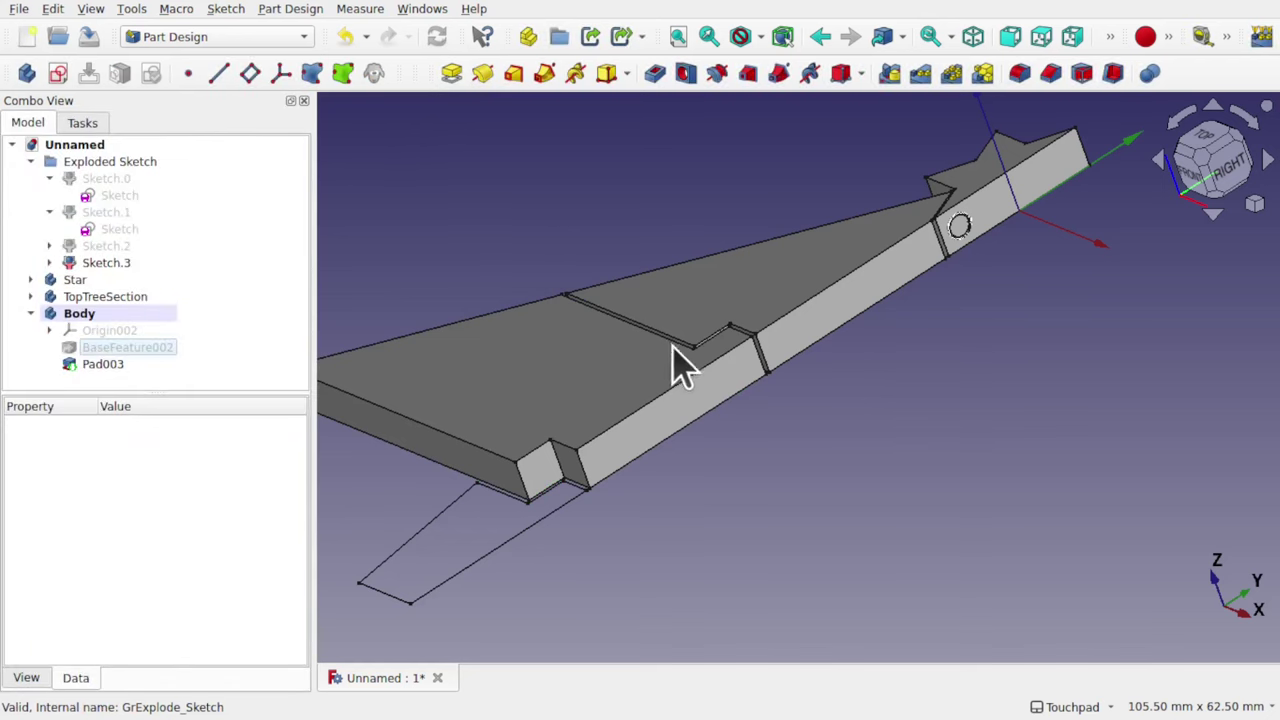
- Hide TopTreeSection's pocketed solid to expose the new body's tab that fits into its notch
scroll(672, 345, up, 5)
scroll(849, 434, down, 5)
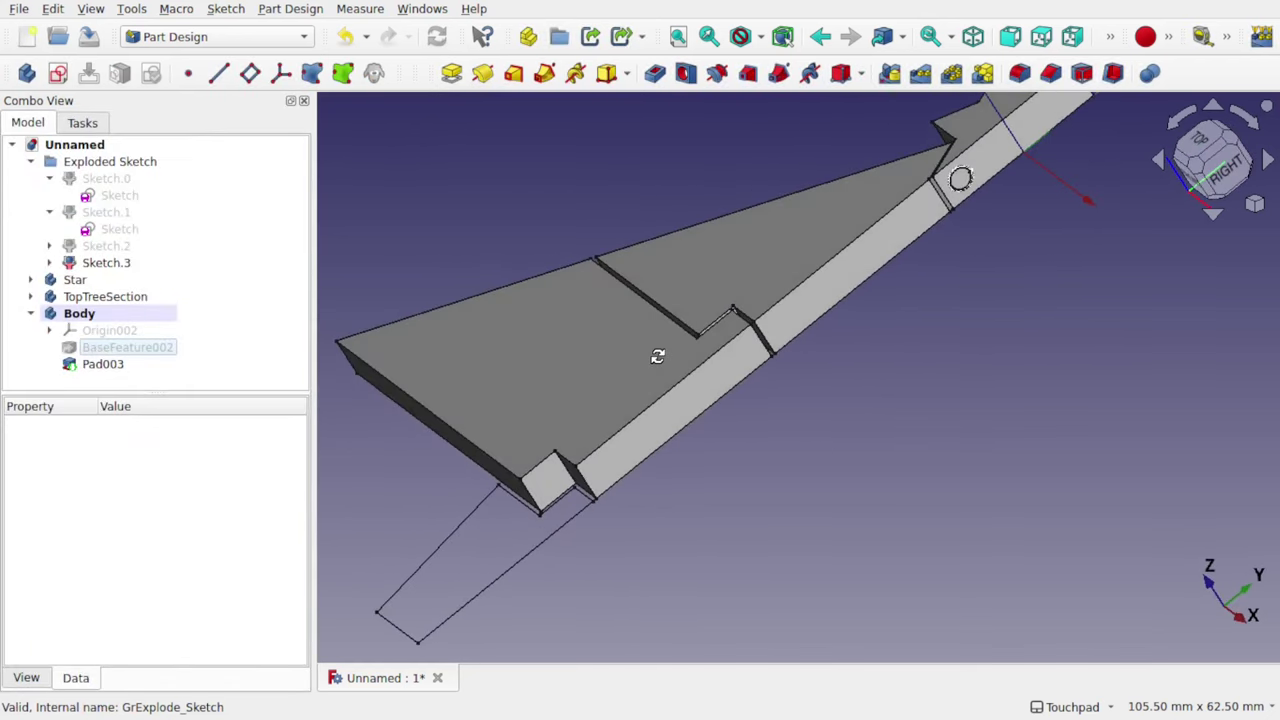
alt+drag(657, 356, 829, 429)
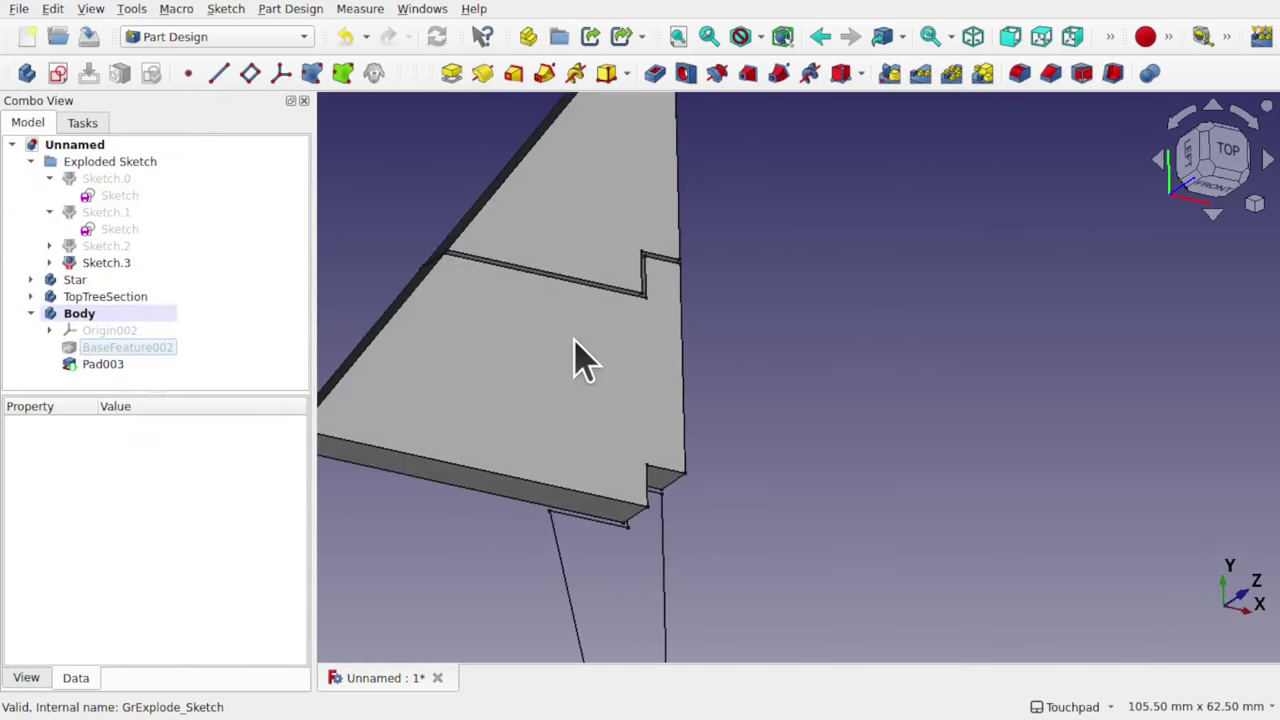
scroll(655, 330, up, 3)
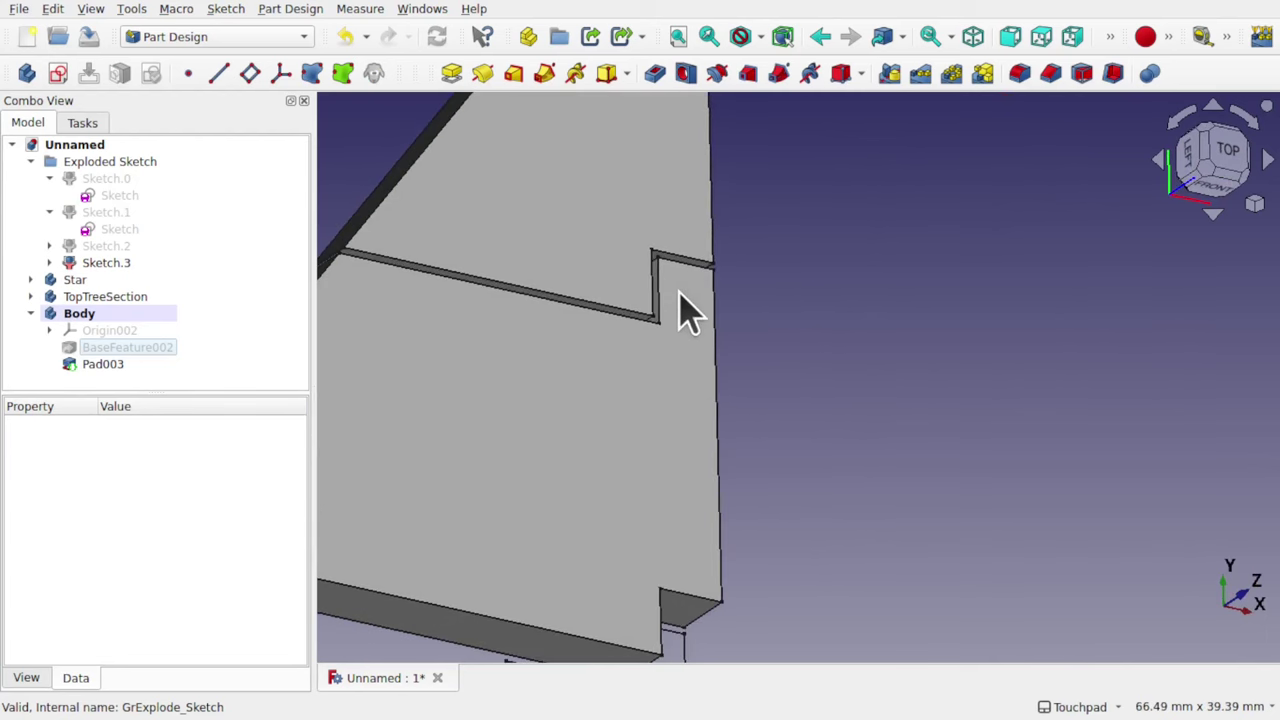
click(512, 238)
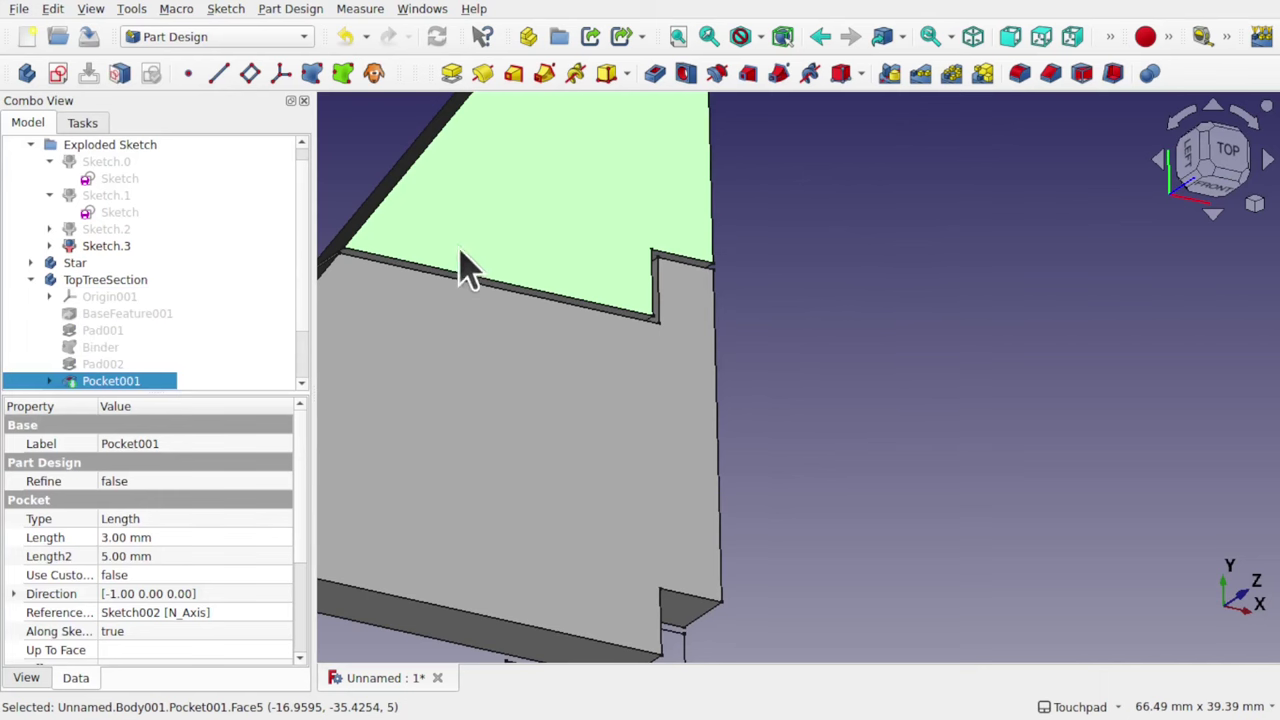
key(space)
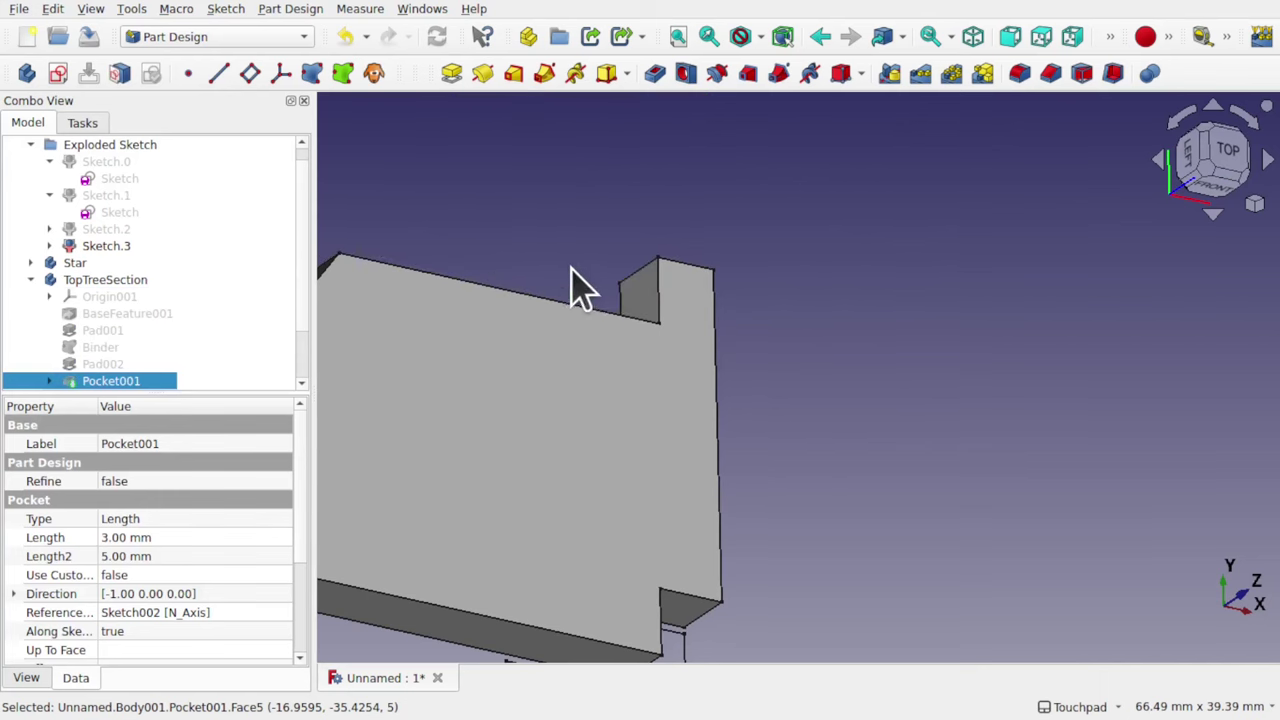
- Show the circle sketch of TopTreeSection's peg hole against the new body's tab face
alt+drag(580, 286, 857, 400)
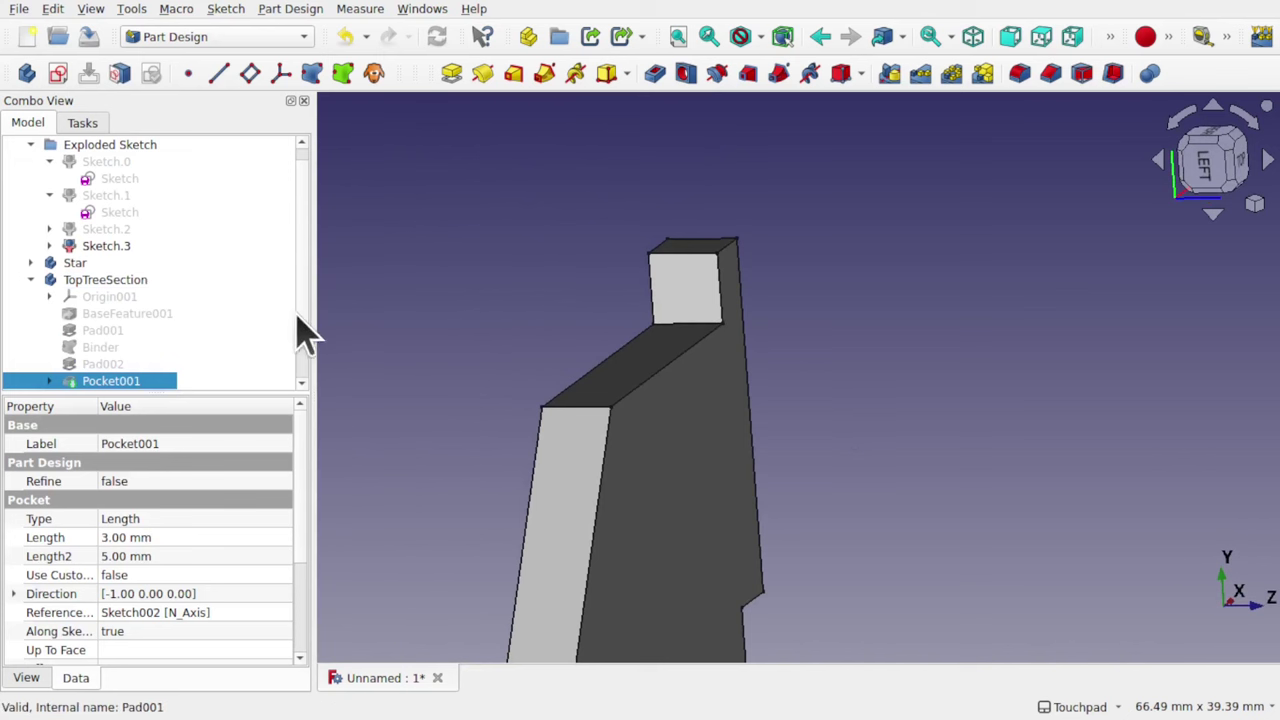
drag(306, 321, 303, 374)
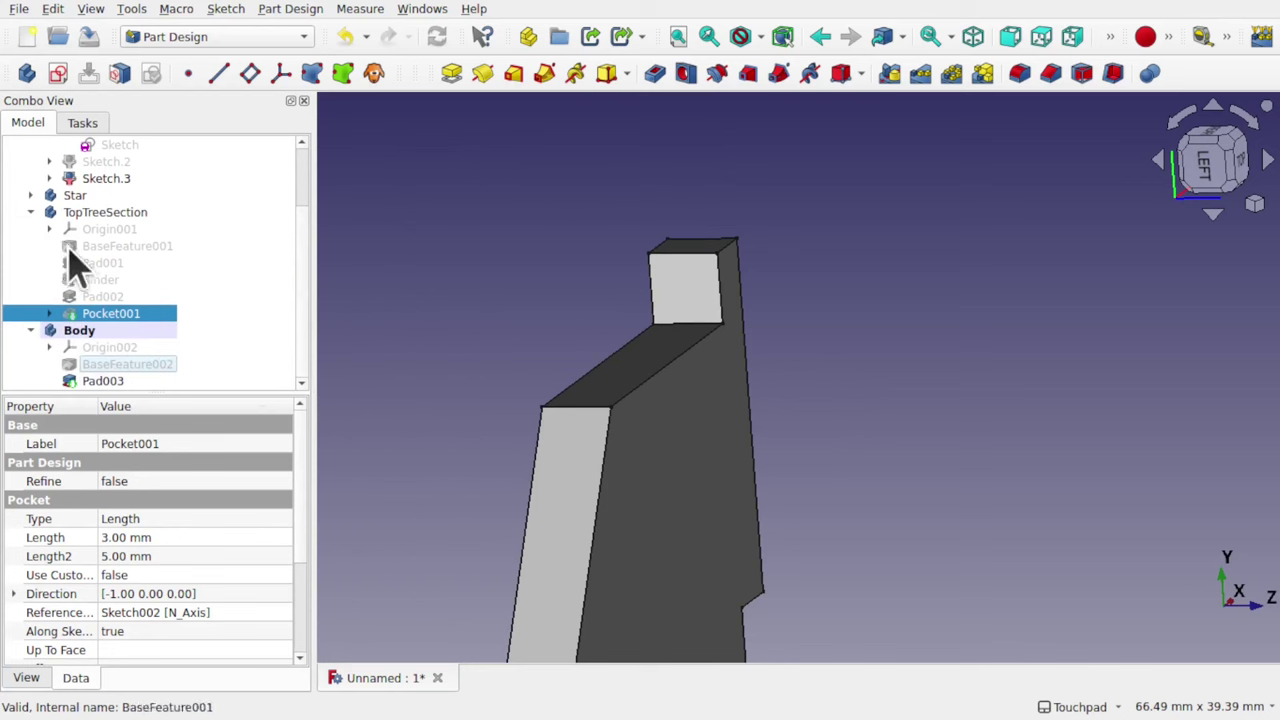
click(48, 313)
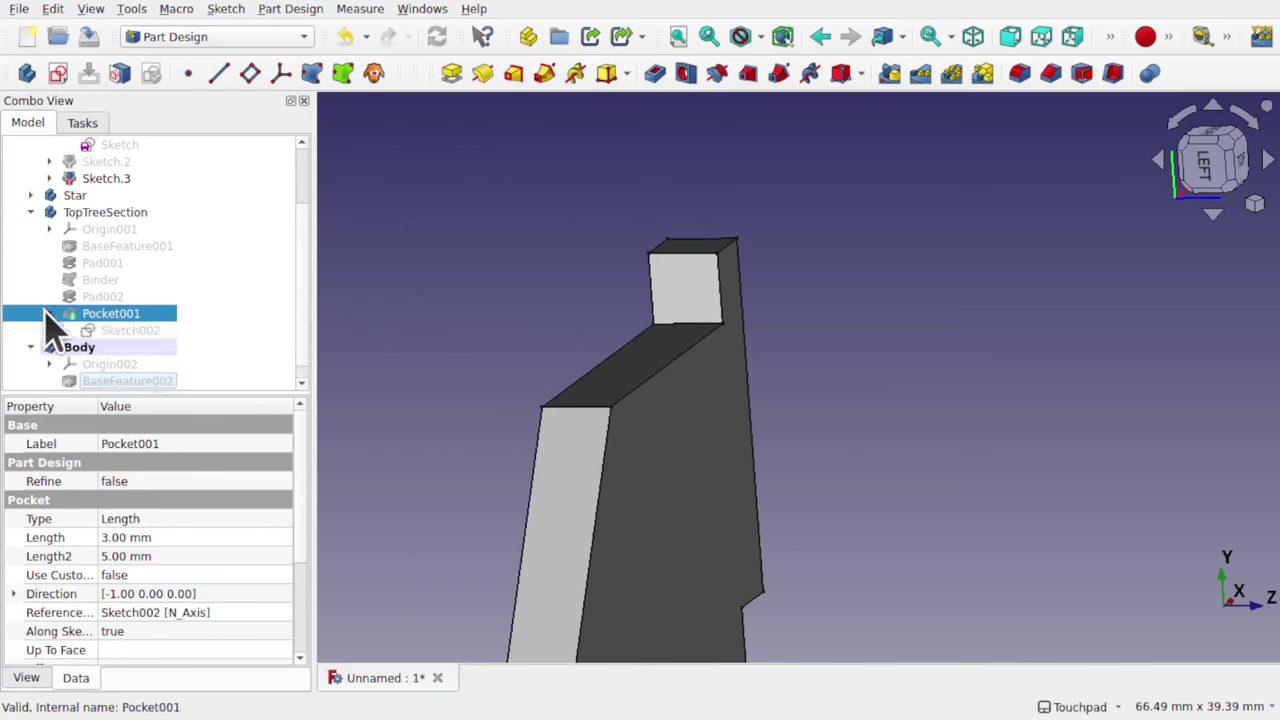
click(140, 332)
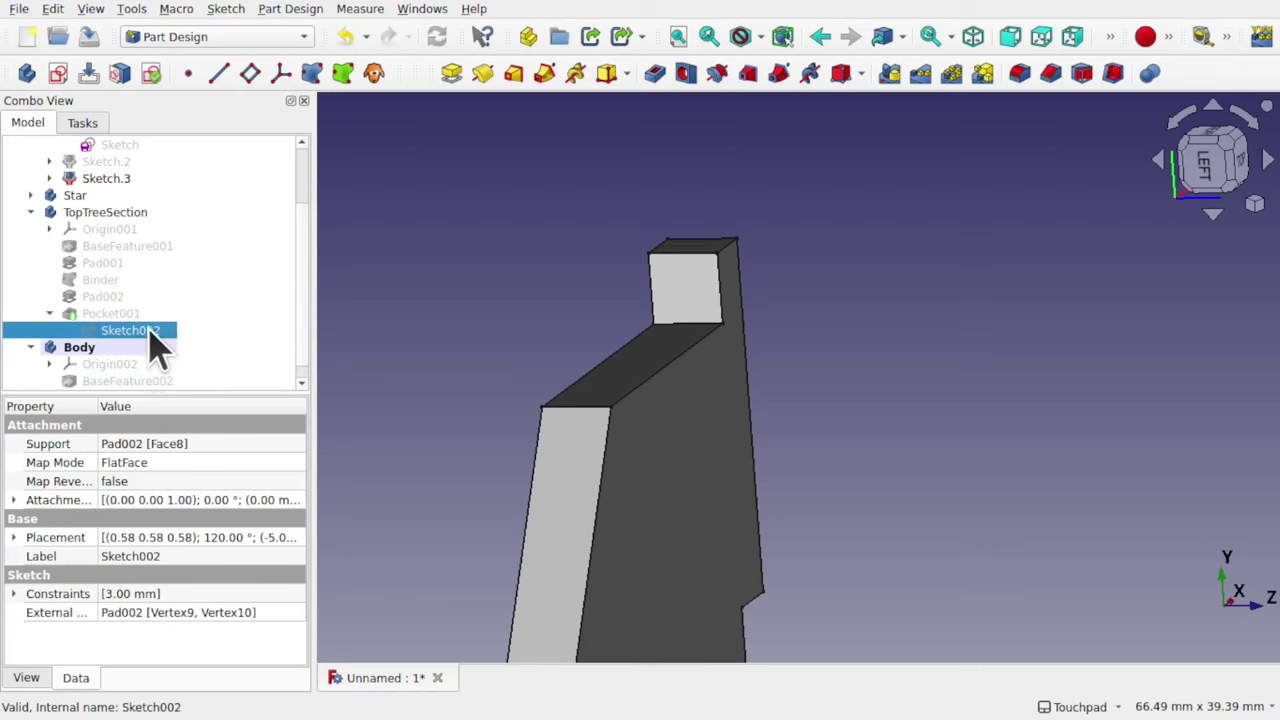
mouse_move(714, 363)
alt+middle_down()
mouse_move(674, 274)
mouse_move(598, 298)
mouse_move(609, 334)
alt+middle_up()
scroll(820, 290, up, 5)
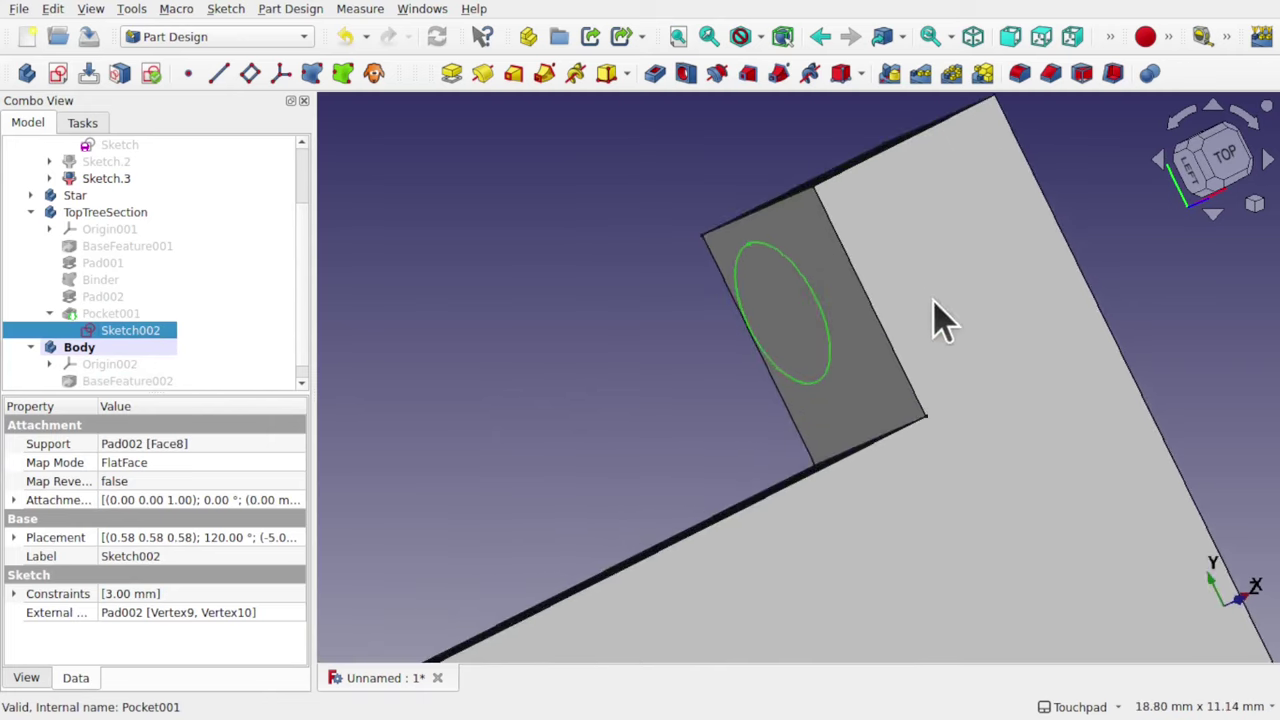
alt+middle_drag(943, 320, 920, 363)
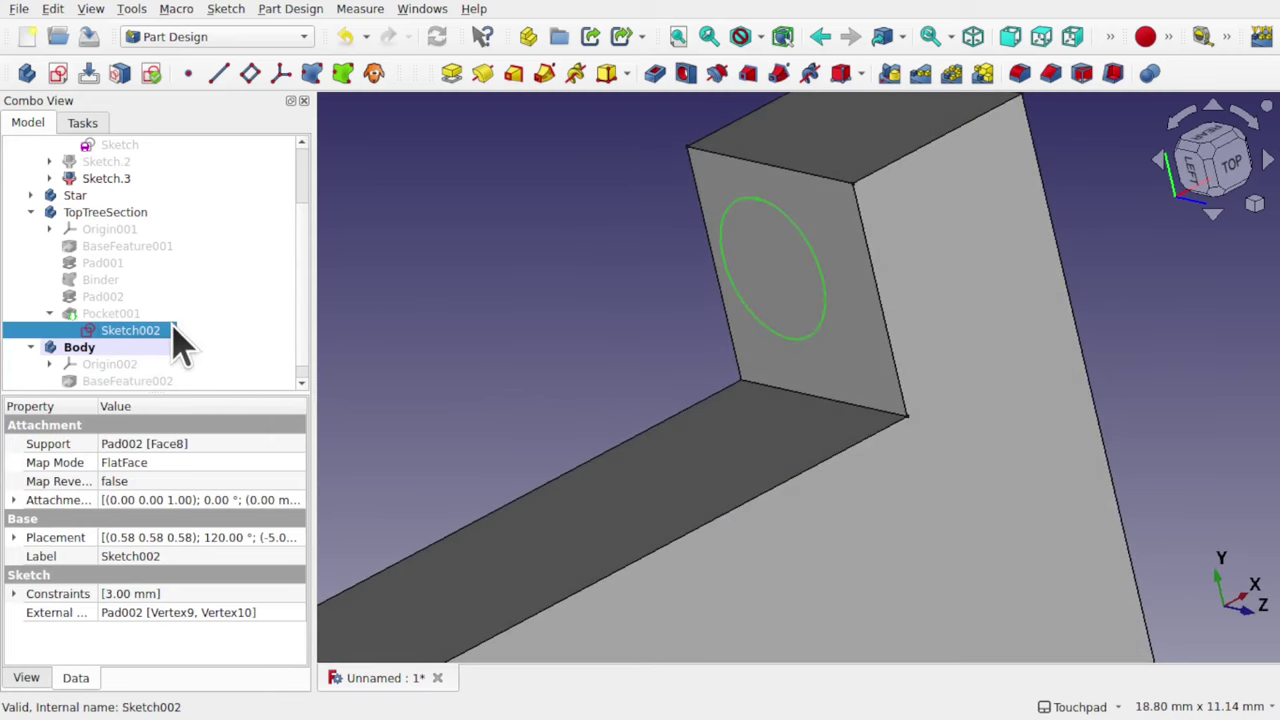
- Create a sub-shape binder of the peg hole's circle sketch in the new body and select the binder
scroll(310, 345, down, 1)
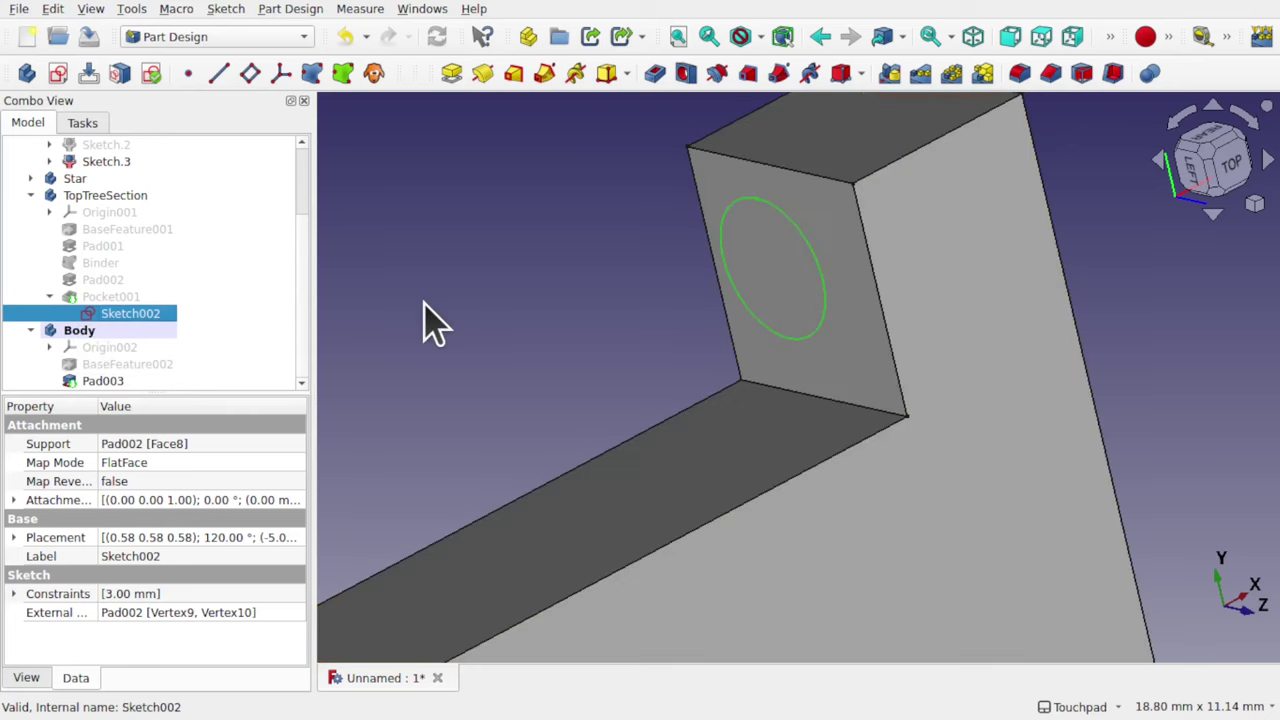
click(343, 76)
scroll(306, 289, down, 1)
click(126, 381)
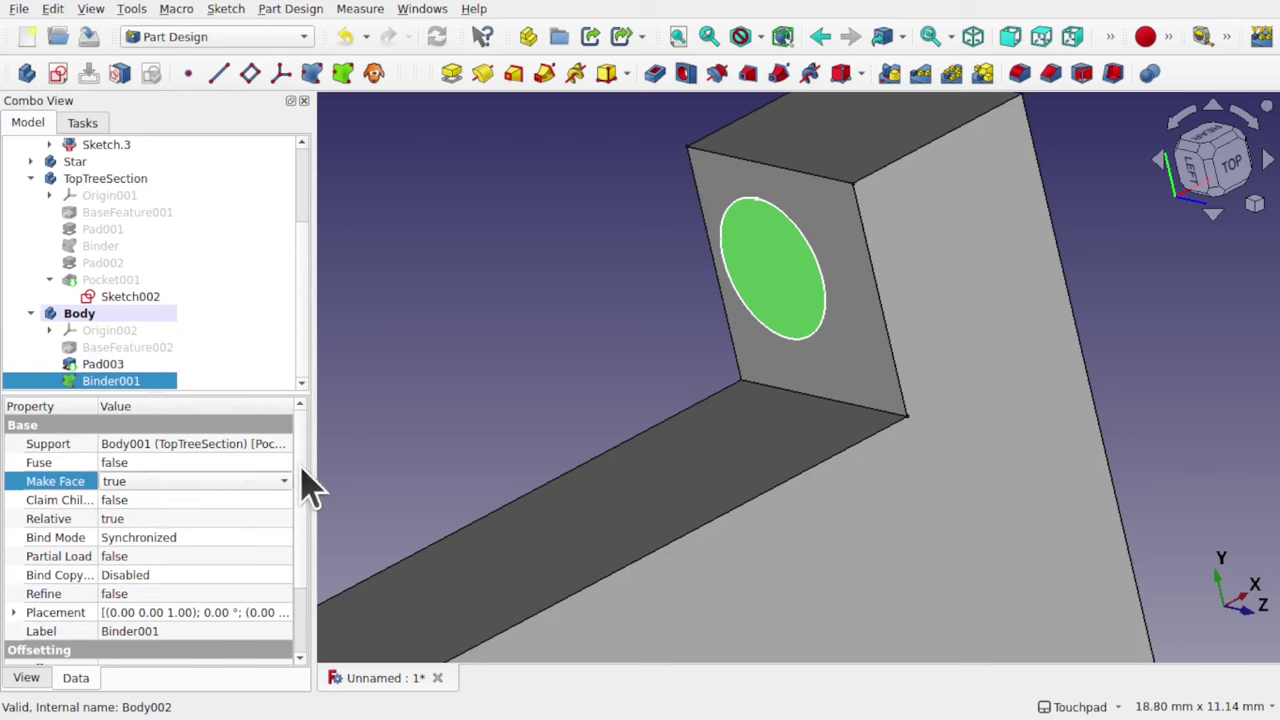
- Set the circle binder's offset to -0.25 so that its face is inset from the peg hole's outline
scroll(300, 545, down, 3)
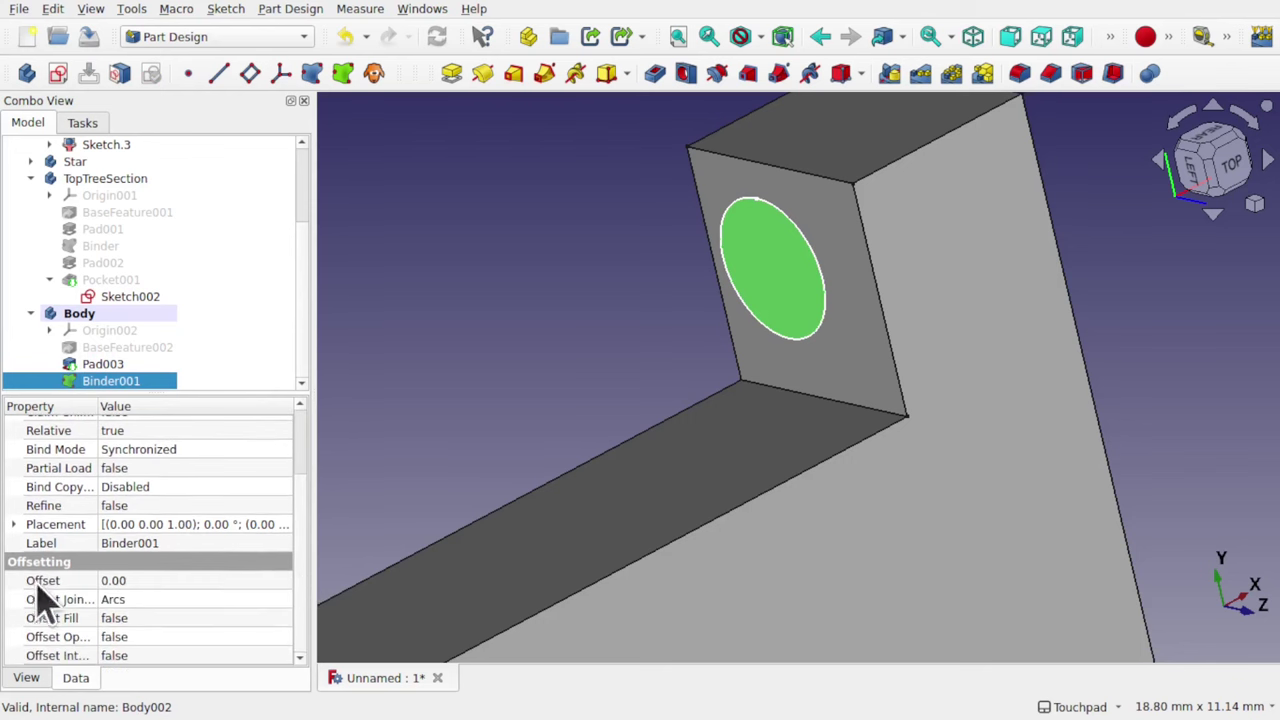
click(143, 580)
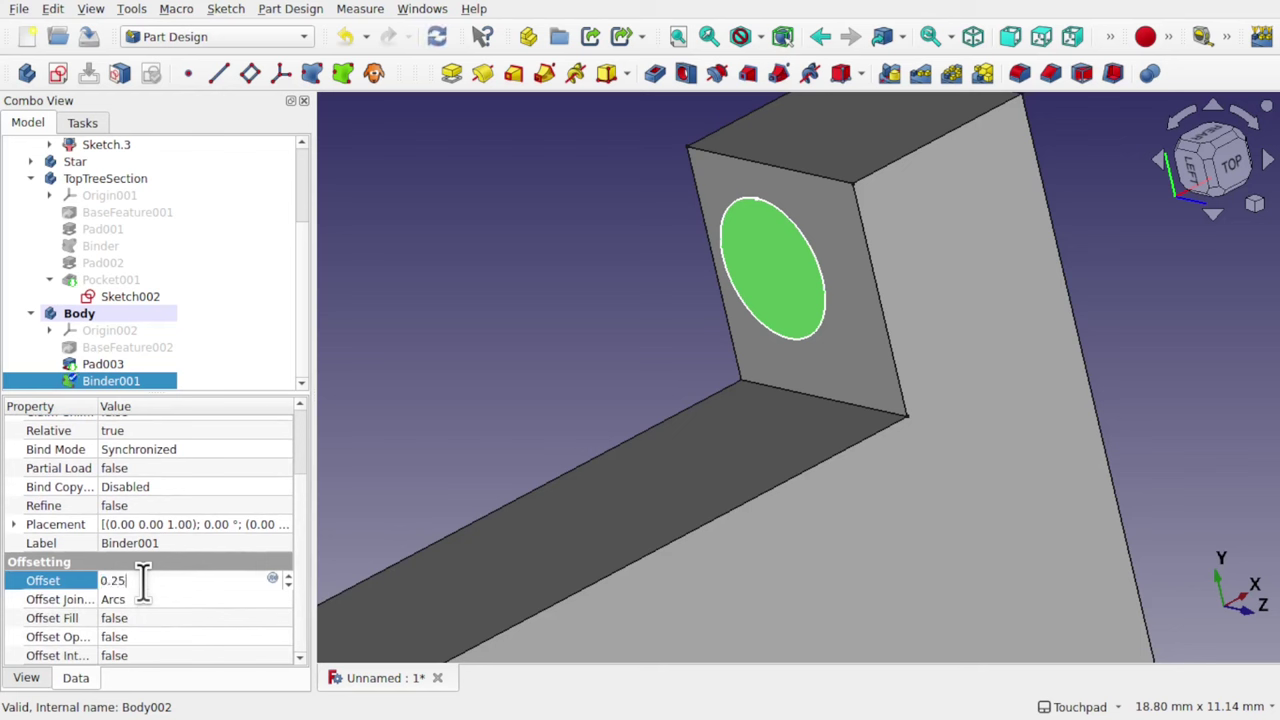
key(Return)
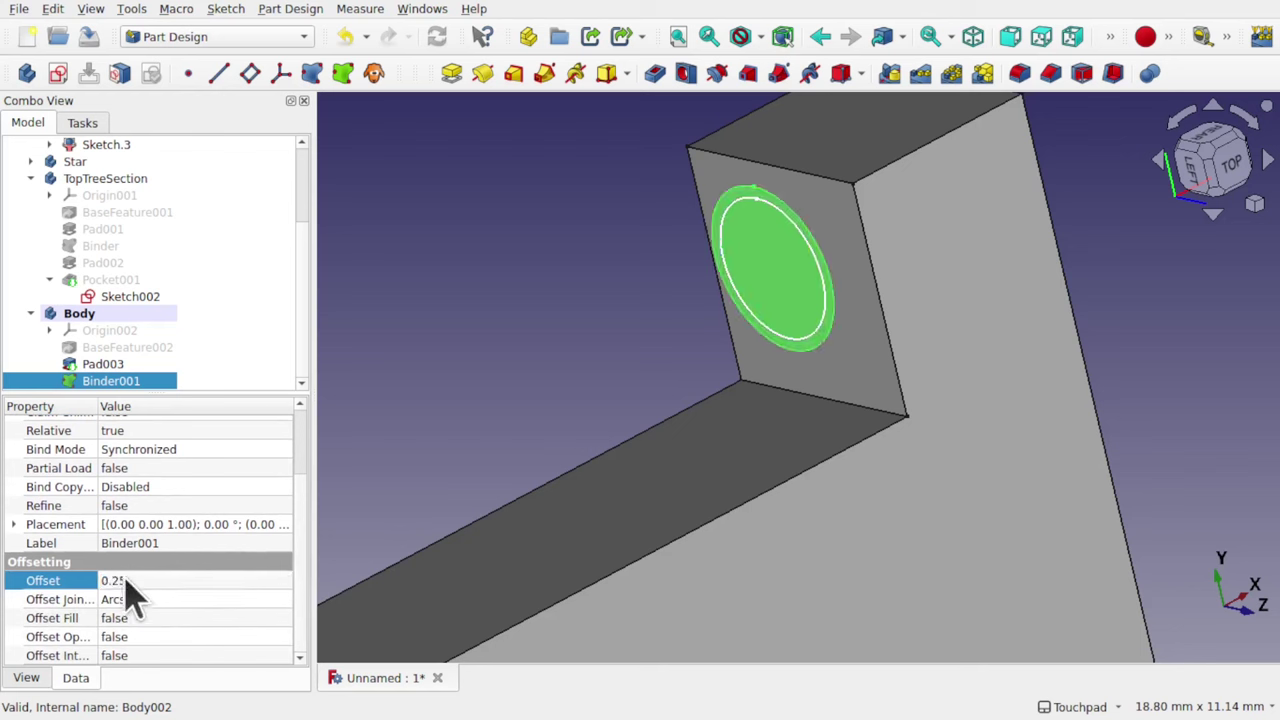
click(126, 580)
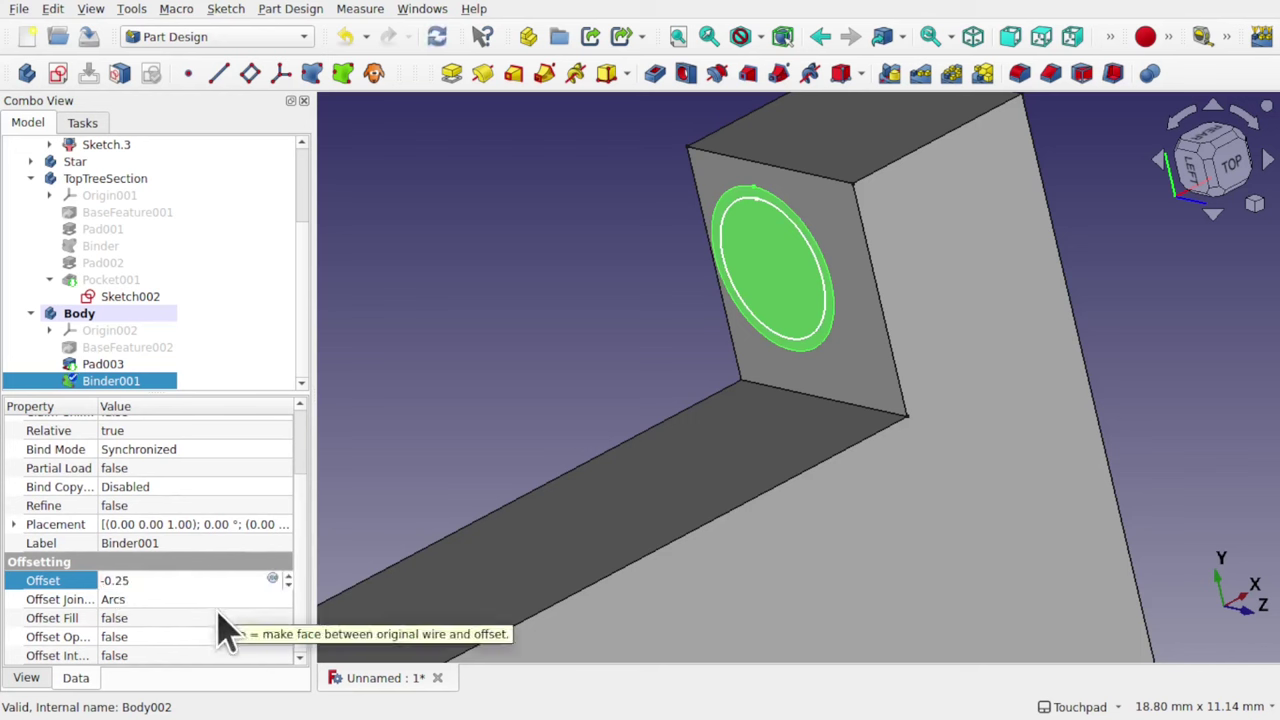
key(Return)
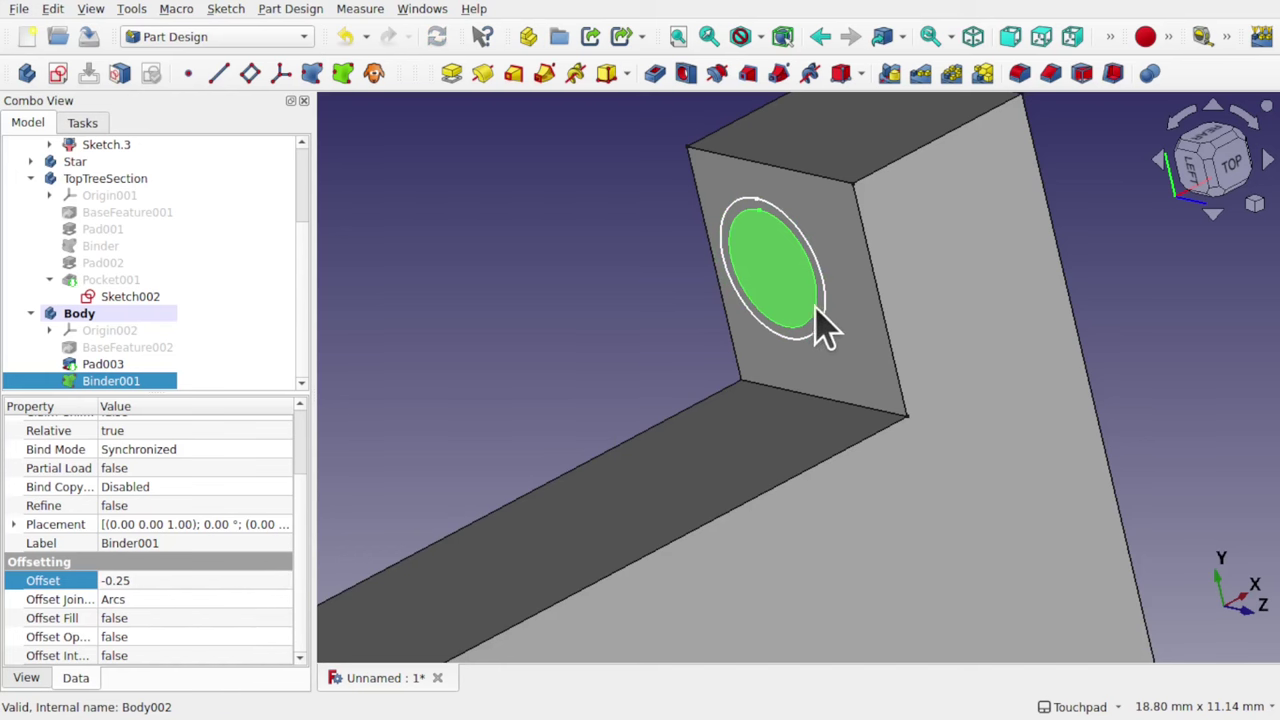
- Show TopTreeSection's pocketed solid again around the new body's tab and the inset binder
alt+drag(820, 325, 730, 267)
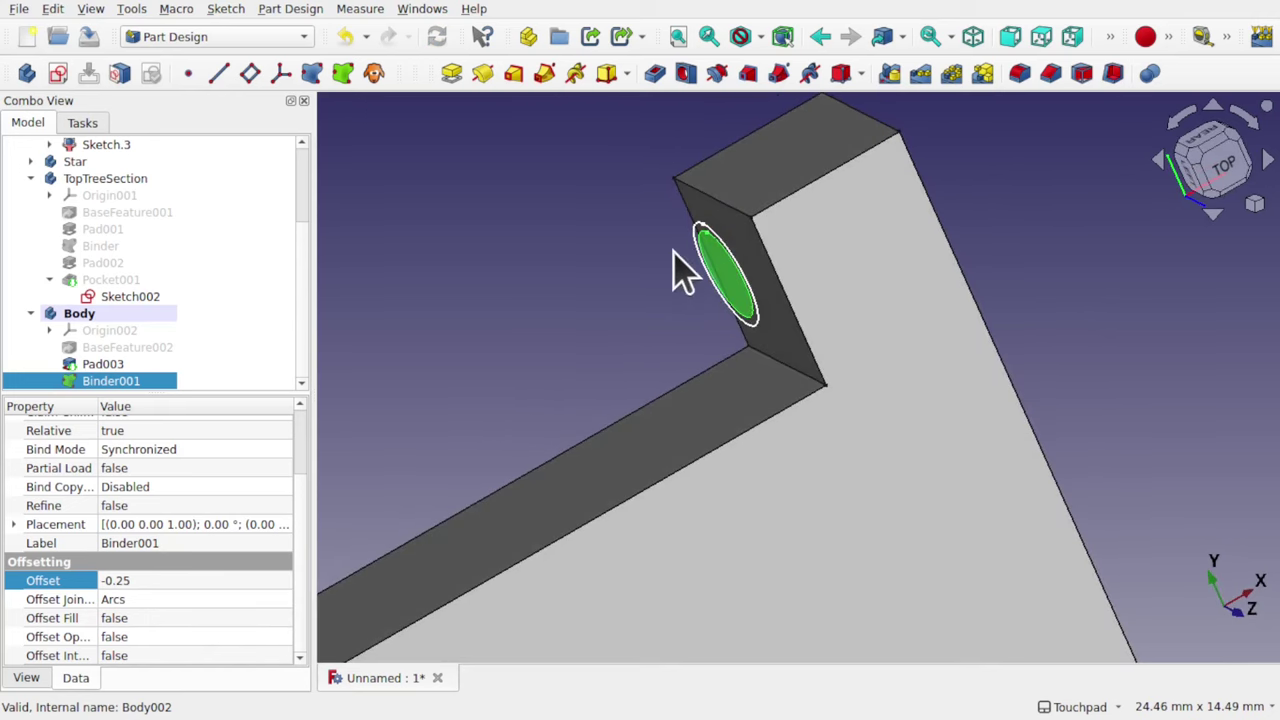
alt+drag(750, 291, 735, 322)
scroll(766, 300, down, 2)
scroll(775, 318, up, 3)
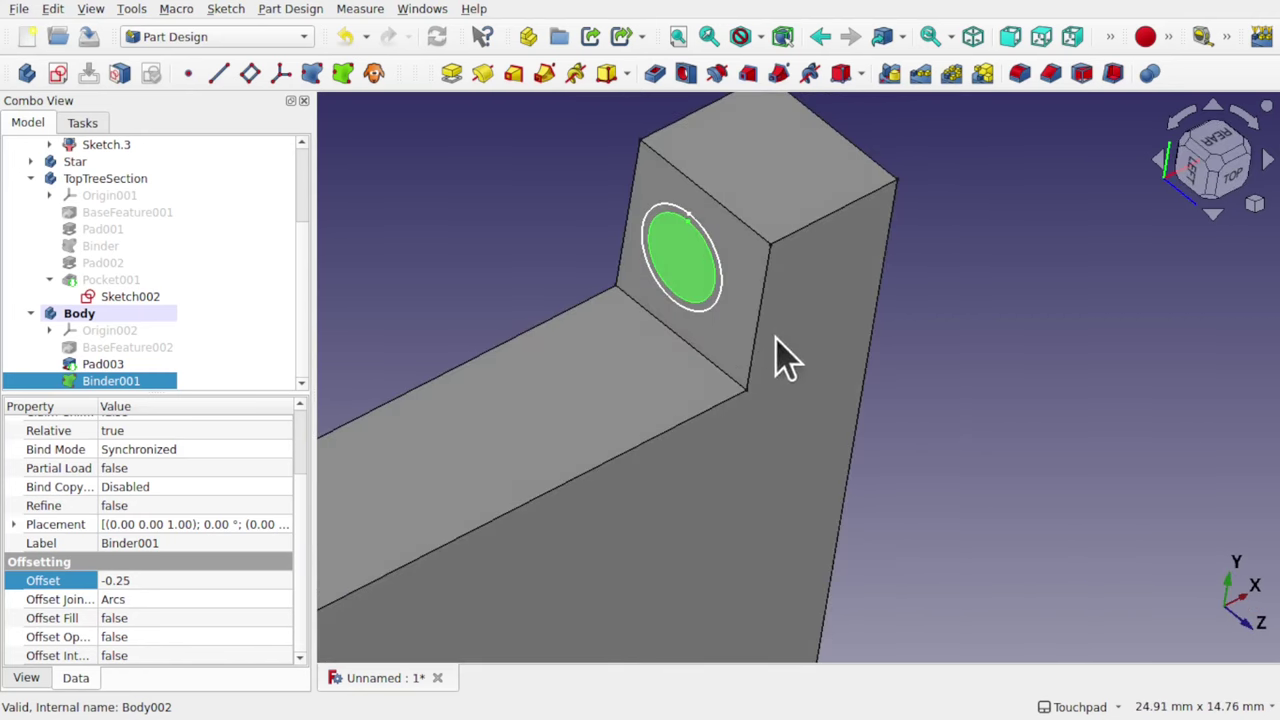
alt+drag(785, 360, 614, 306)
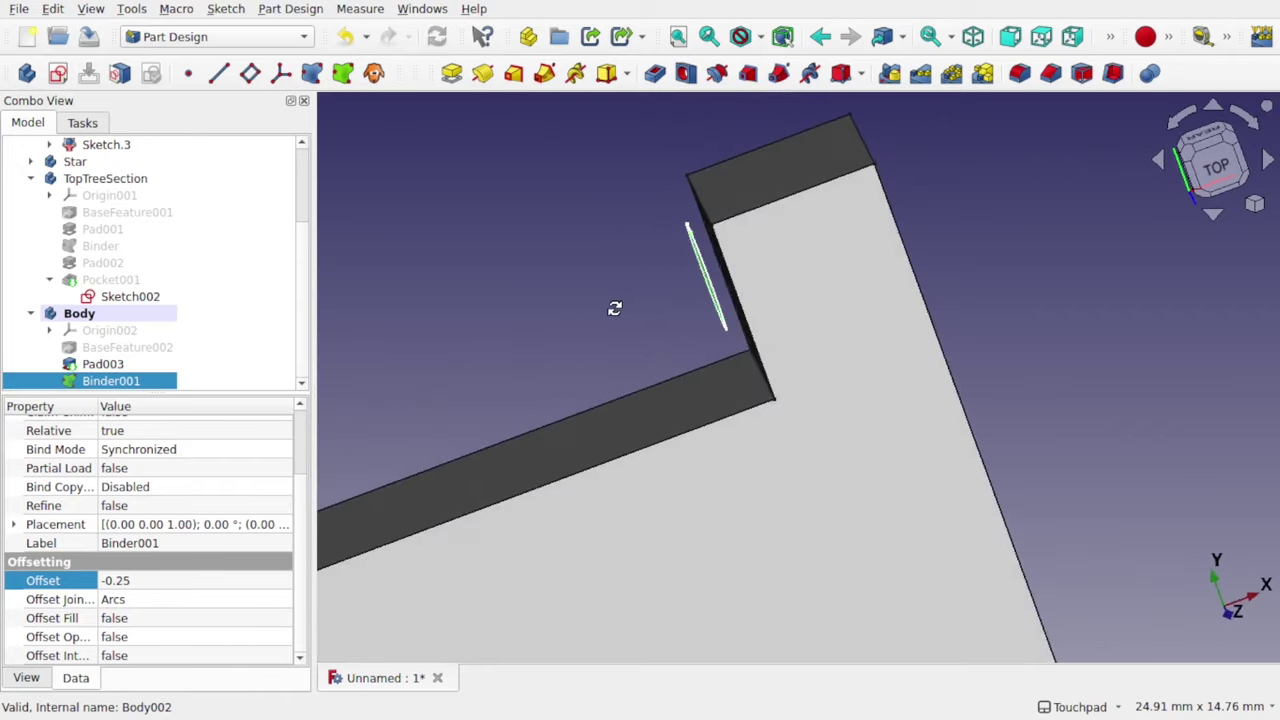
click(118, 282)
key(space)
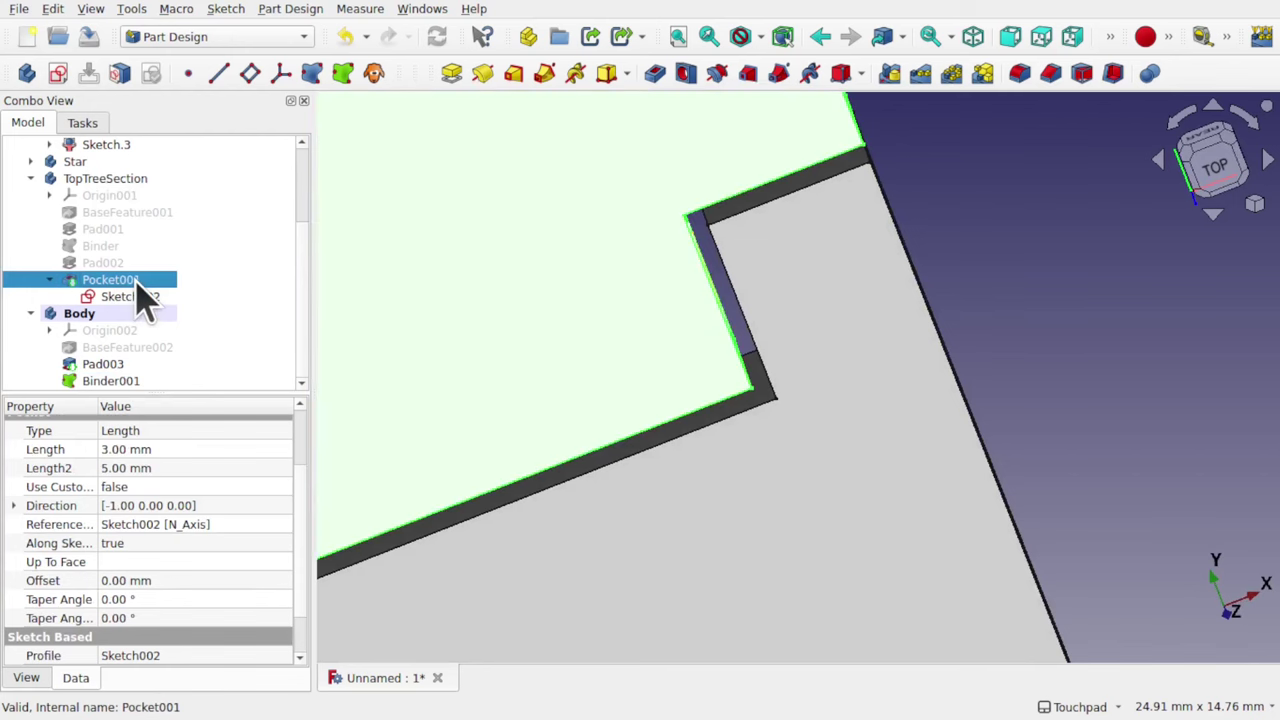
mouse_move(737, 360)
alt+mouse_down()
mouse_move(679, 371)
mouse_move(723, 360)
alt+mouse_up()
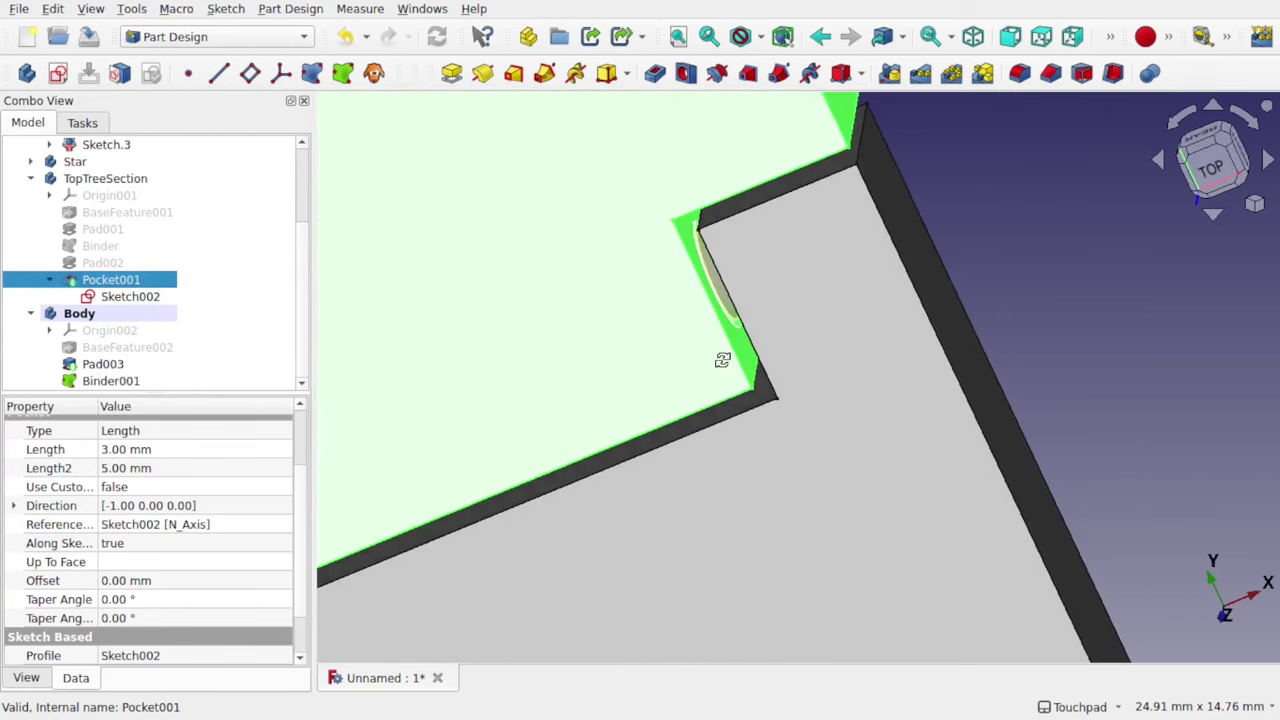
- Temporarily hide the new body's pad to examine the inset binder against TopTreeSection's peg hole, and show the pad again
click(812, 338)
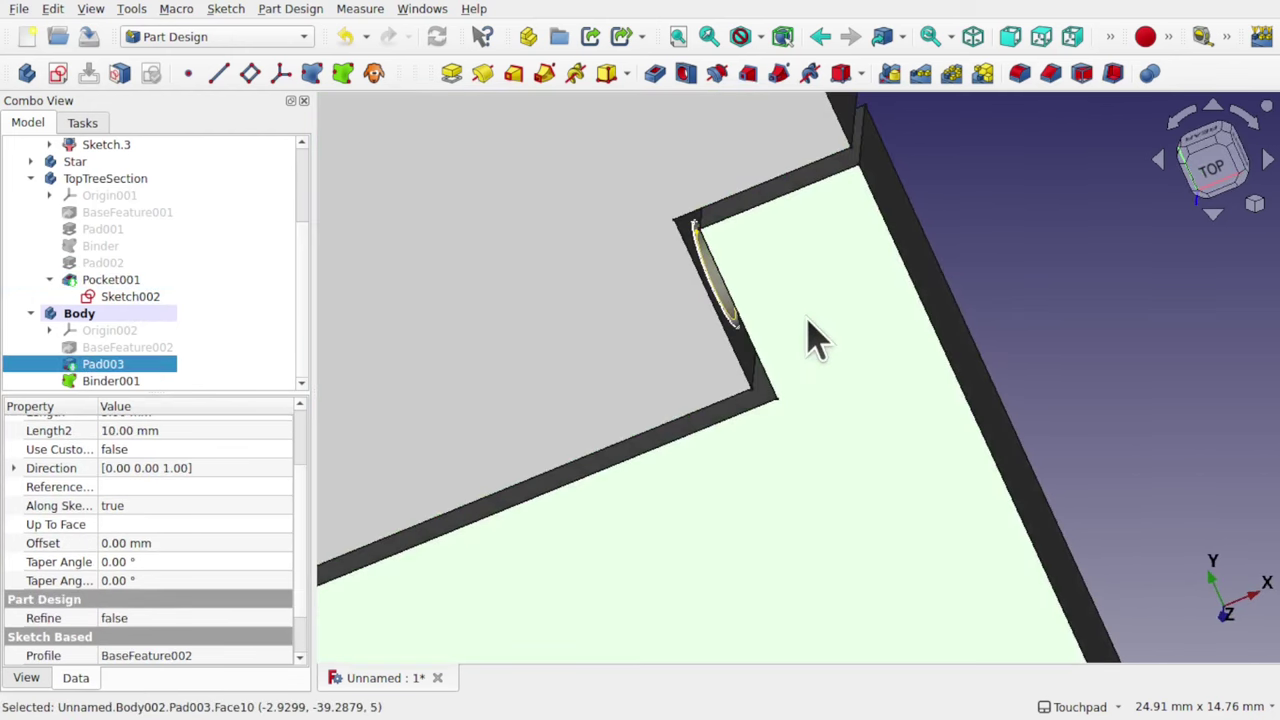
alt+drag(812, 338, 757, 323)
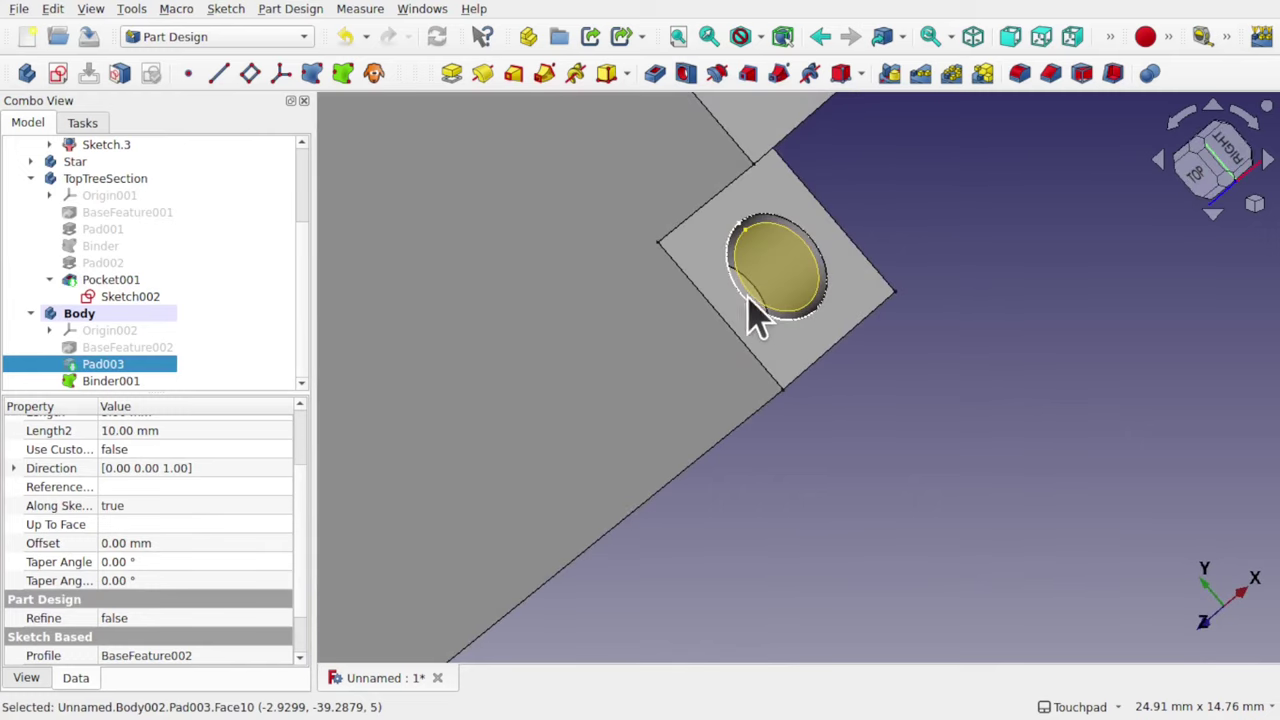
alt+drag(834, 251, 880, 277)
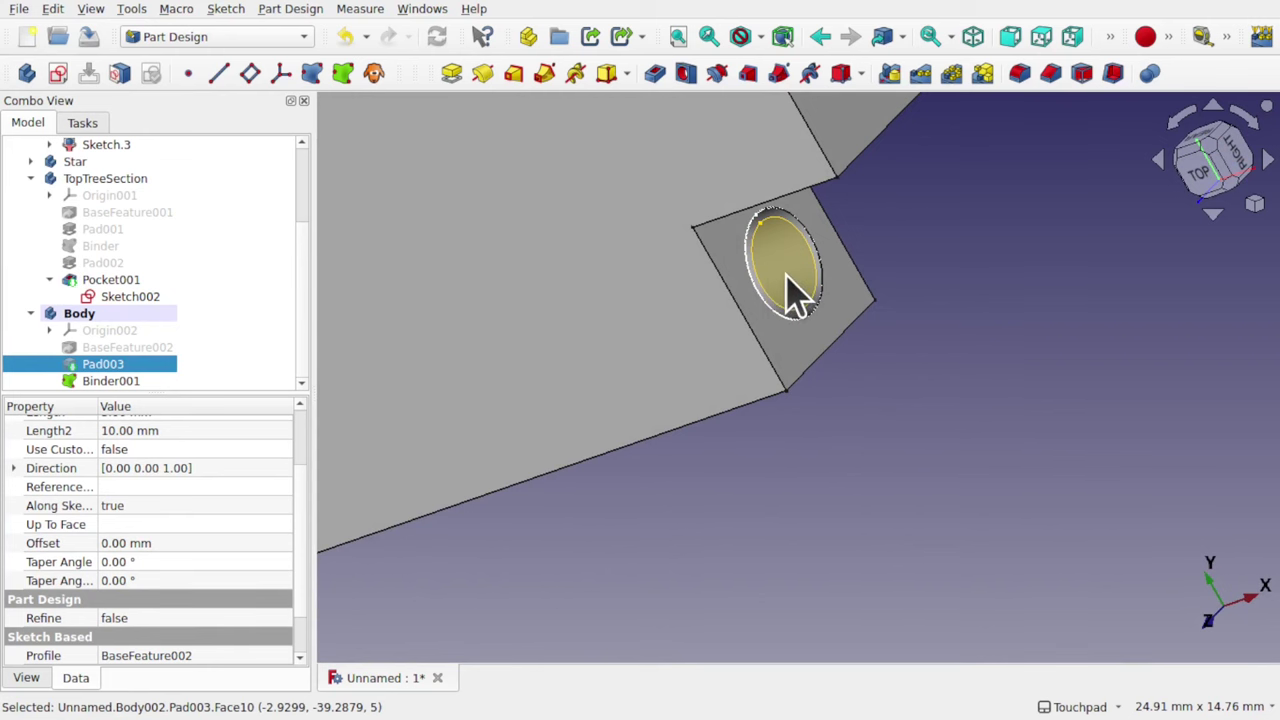
alt+drag(790, 290, 891, 271)
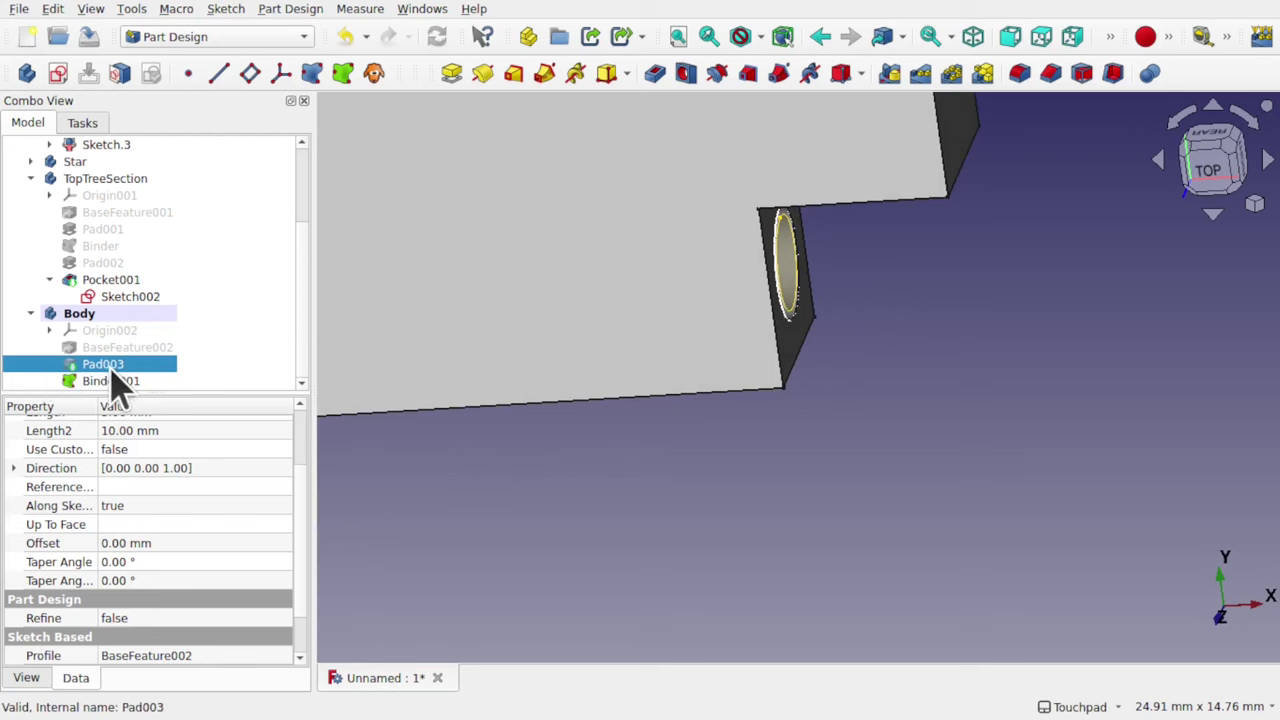
key(space)
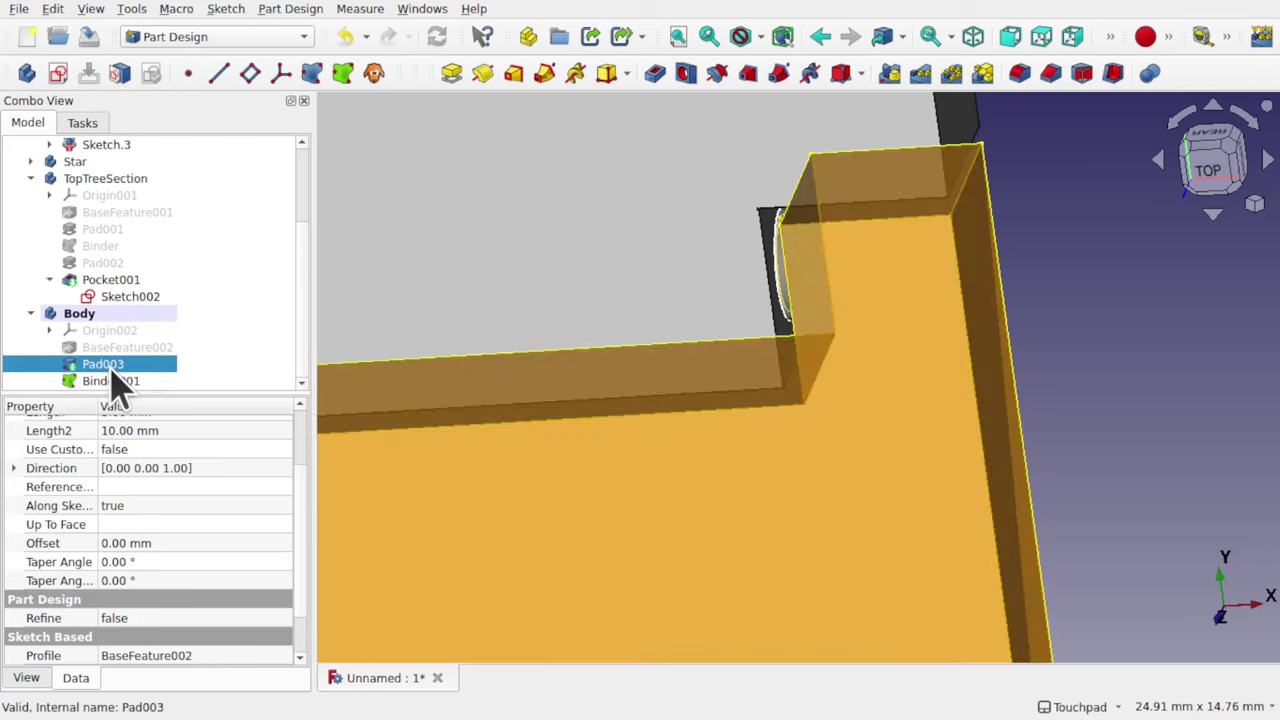
alt+drag(791, 337, 829, 303)
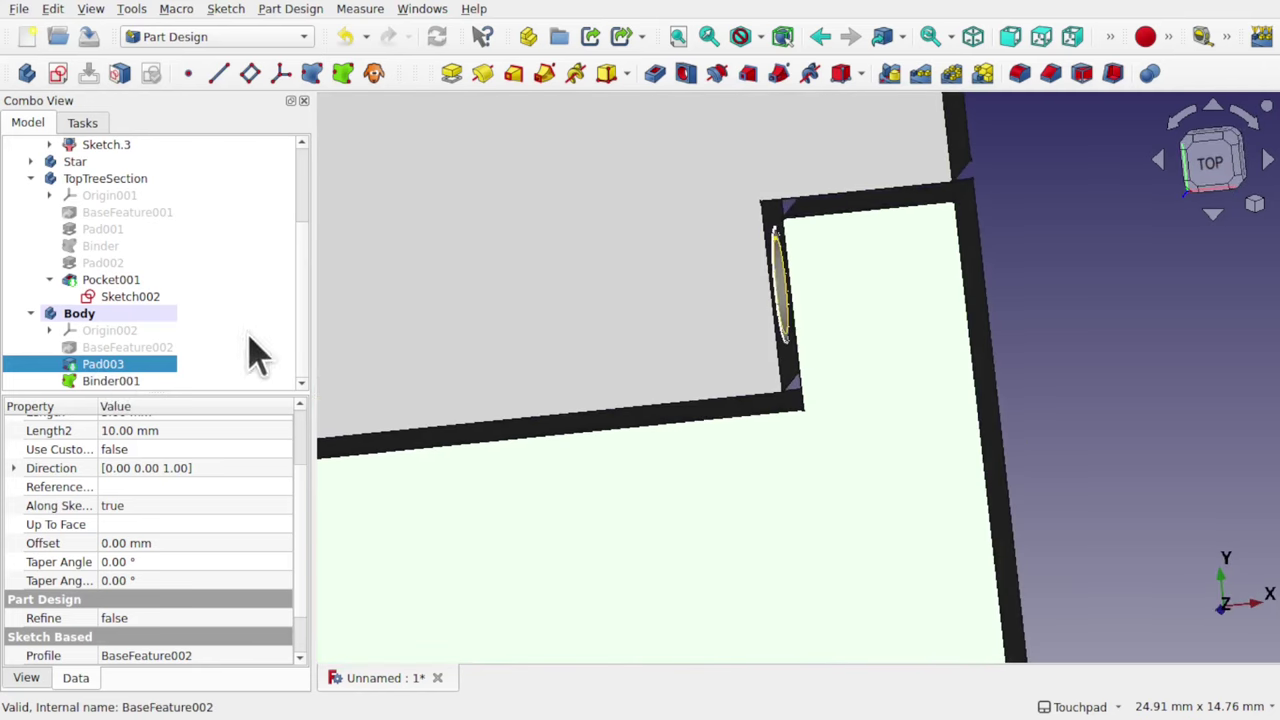
- Pad the inset circle binder and set the pad length to 3 mm
click(137, 382)
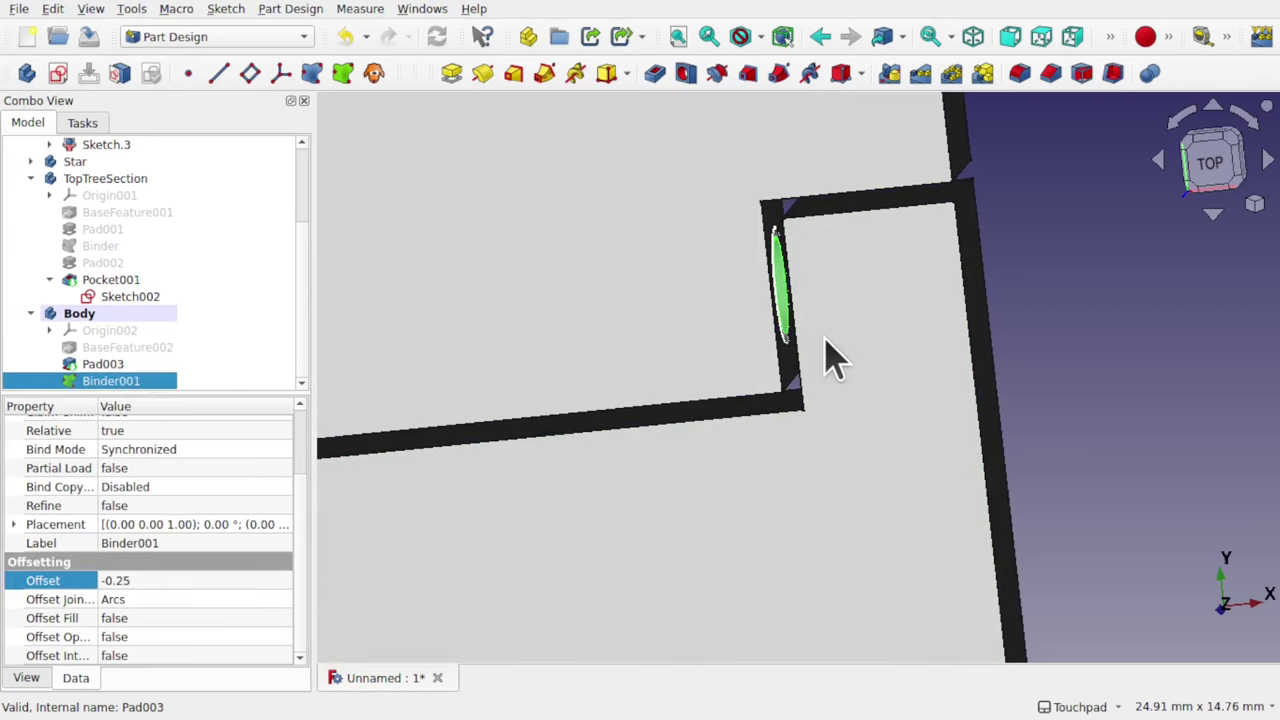
click(451, 74)
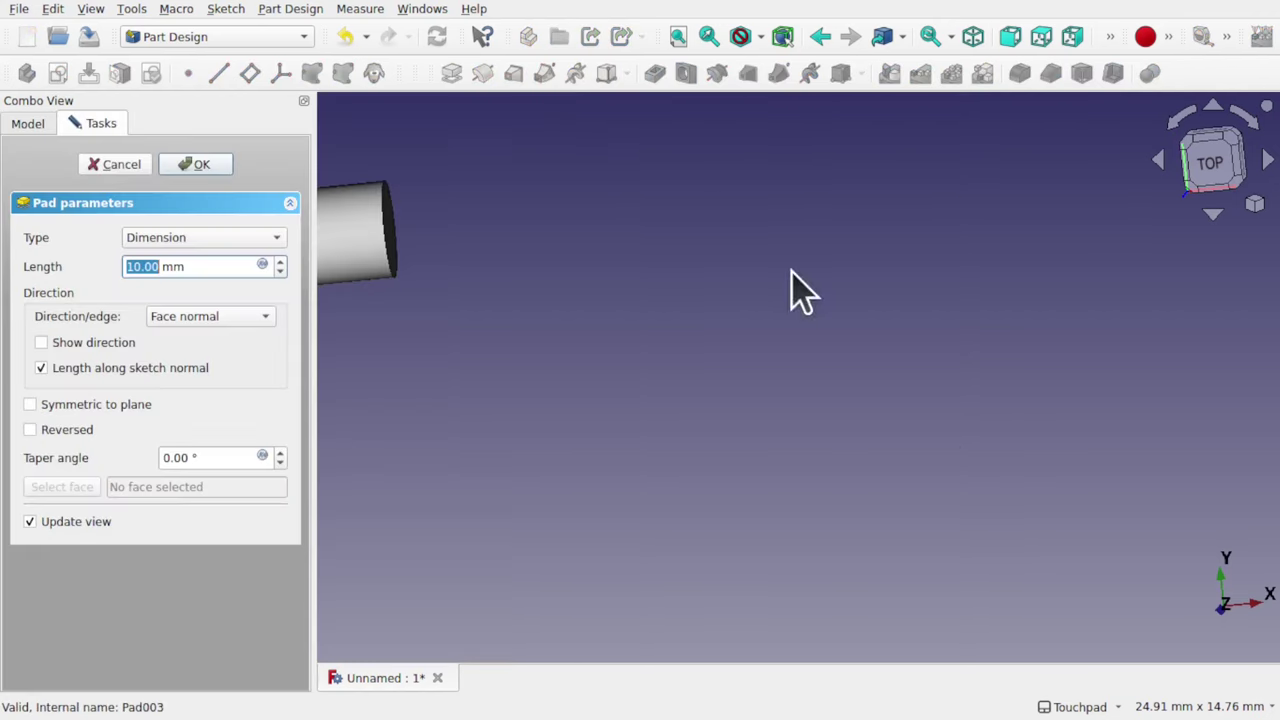
middle_drag(668, 380, 725, 325)
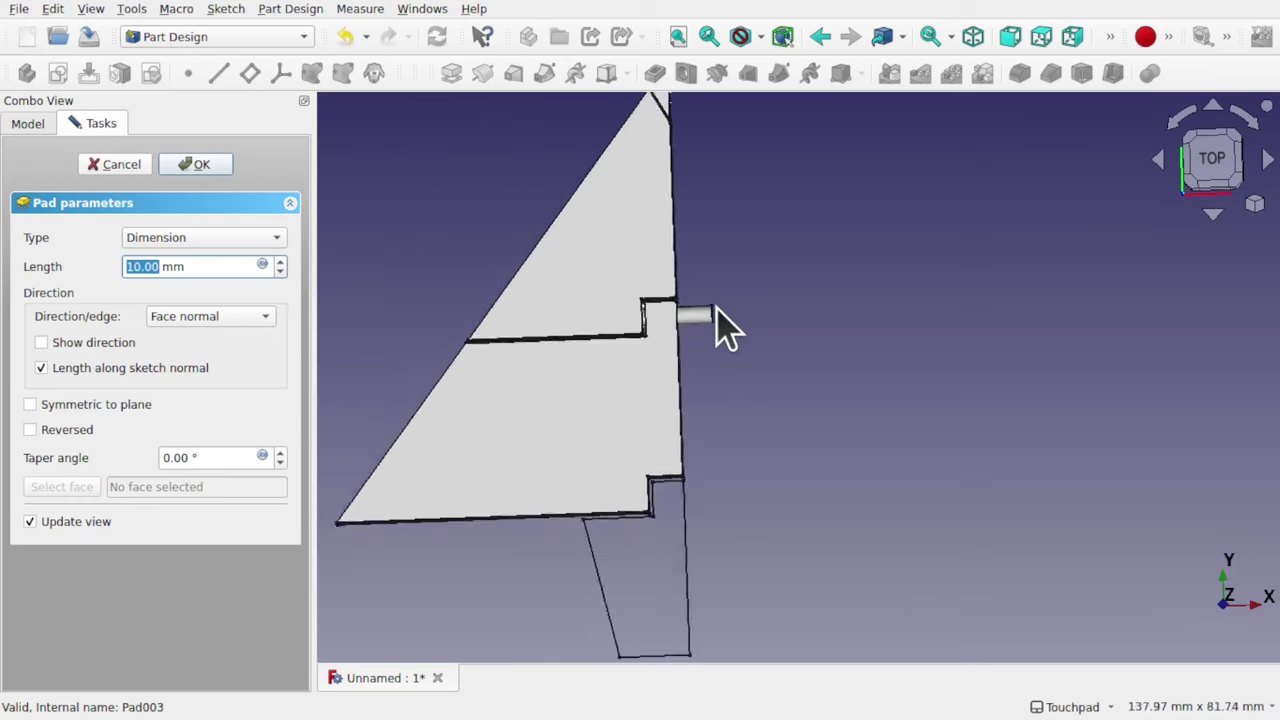
scroll(725, 325, down, 3)
scroll(725, 325, up, 8)
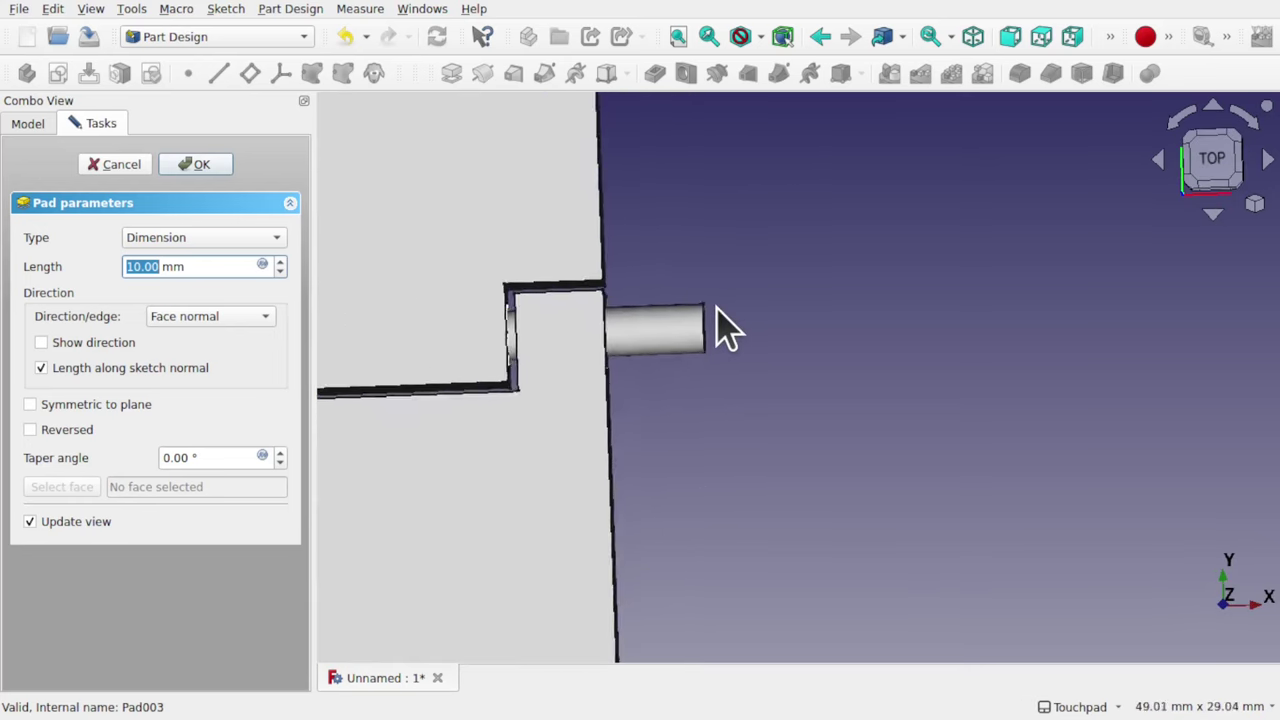
scroll(725, 325, up, 2)
middle_drag(551, 343, 591, 394)
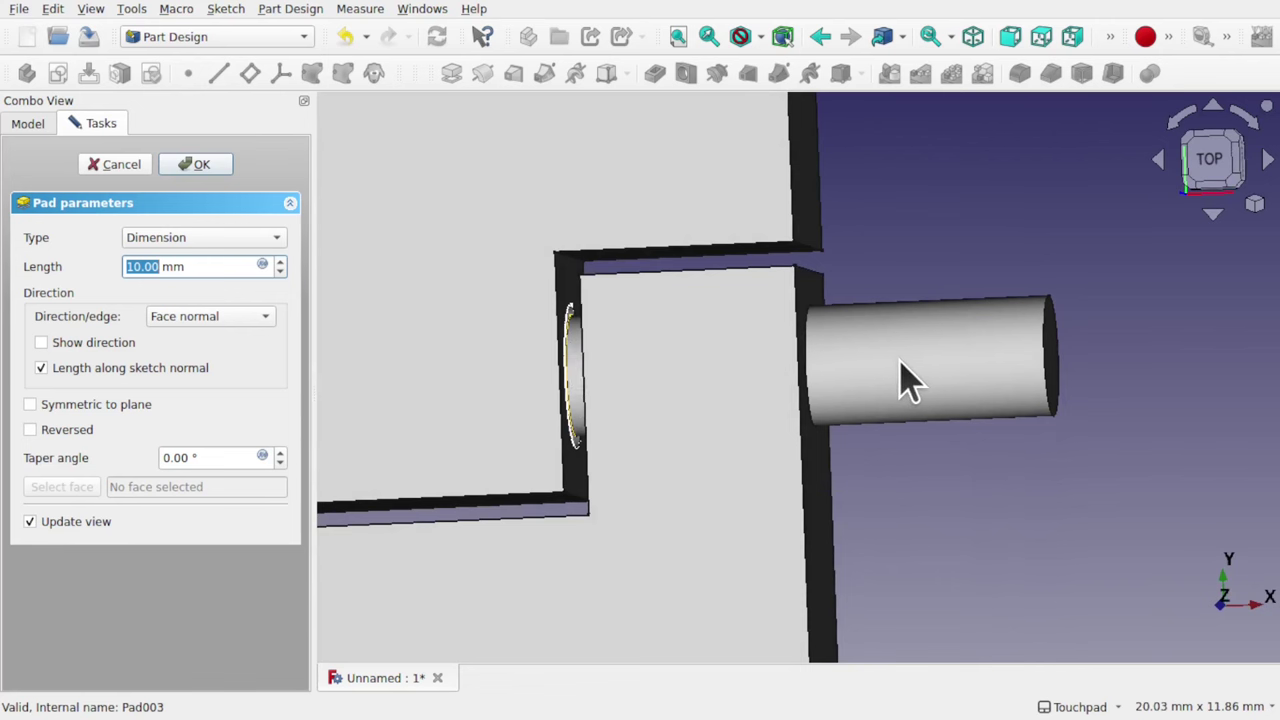
key(2)
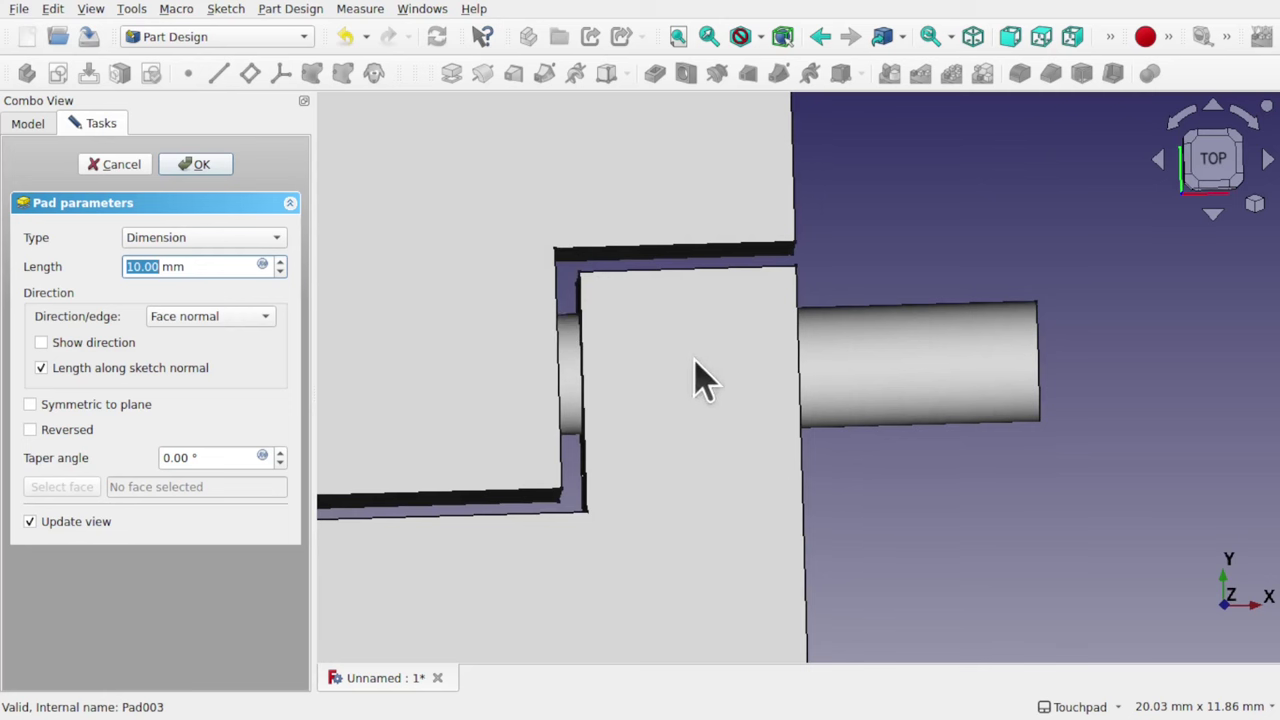
click(281, 271)
click(281, 271)
click(281, 271)
click(281, 272)
click(281, 272)
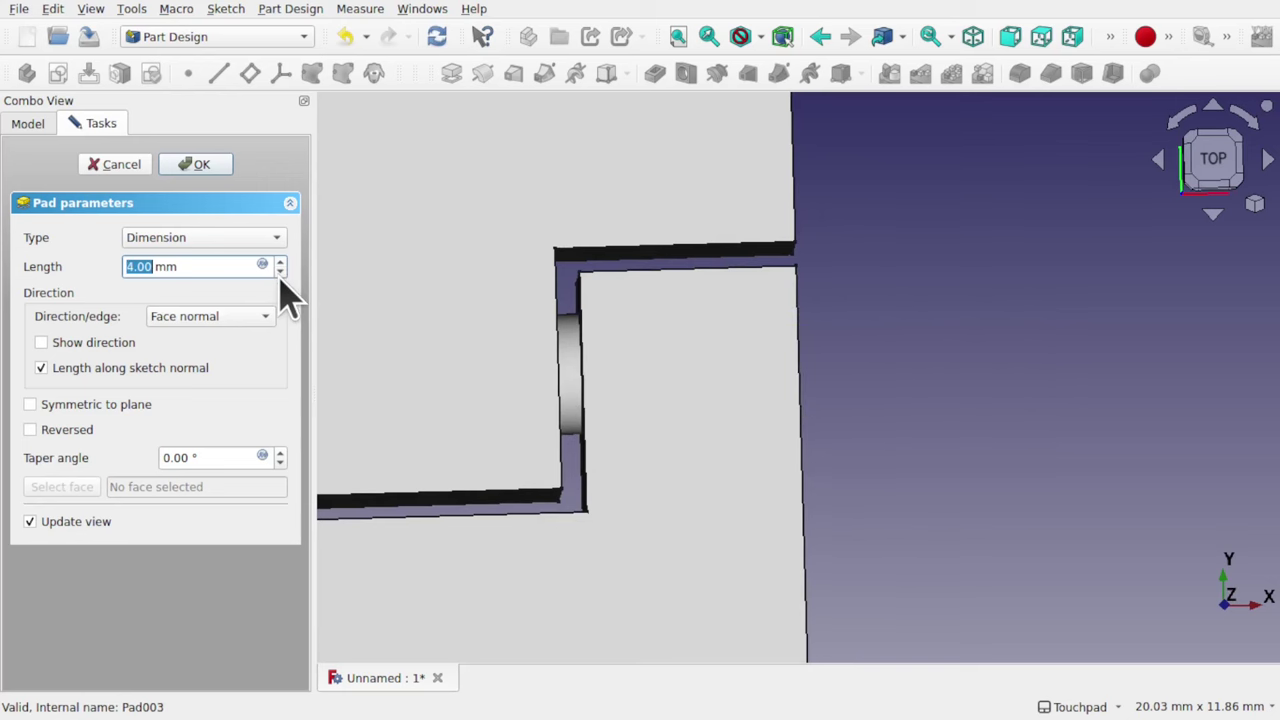
click(281, 271)
- Change the peg pad's type to two dimensions so that it extends both ways from the binder
alt+drag(414, 306, 650, 360)
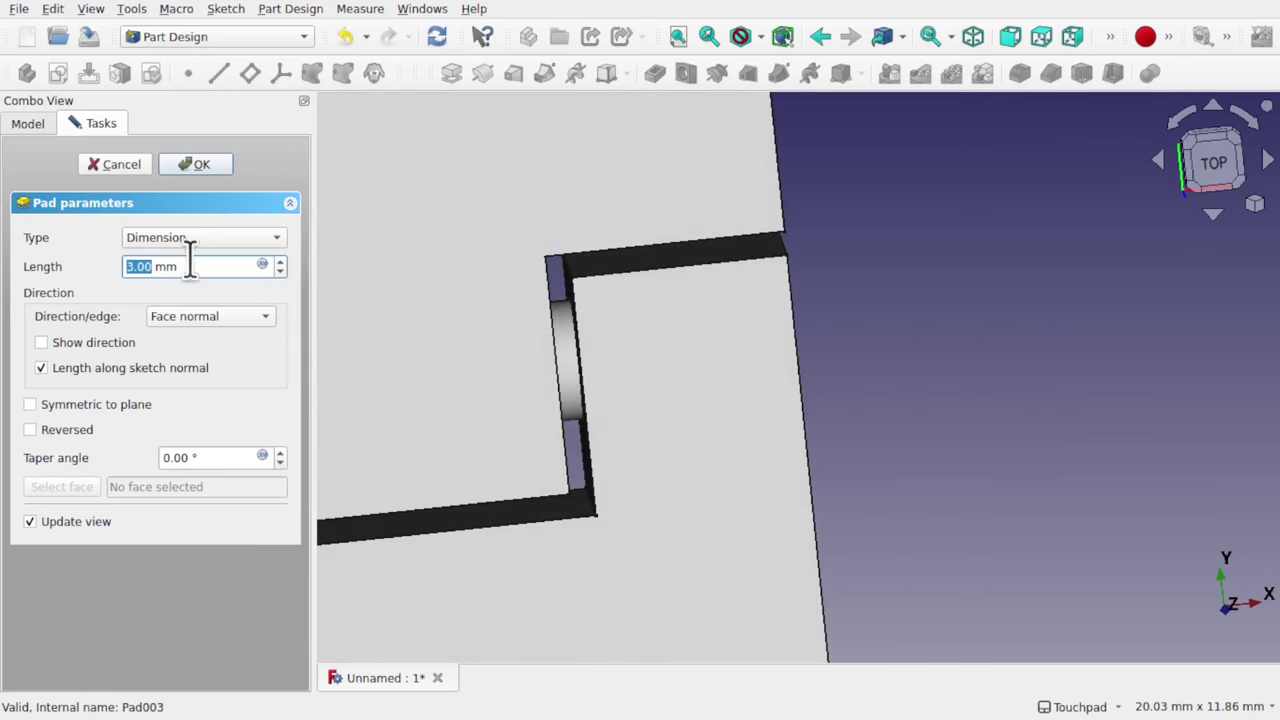
alt+drag(420, 320, 603, 437)
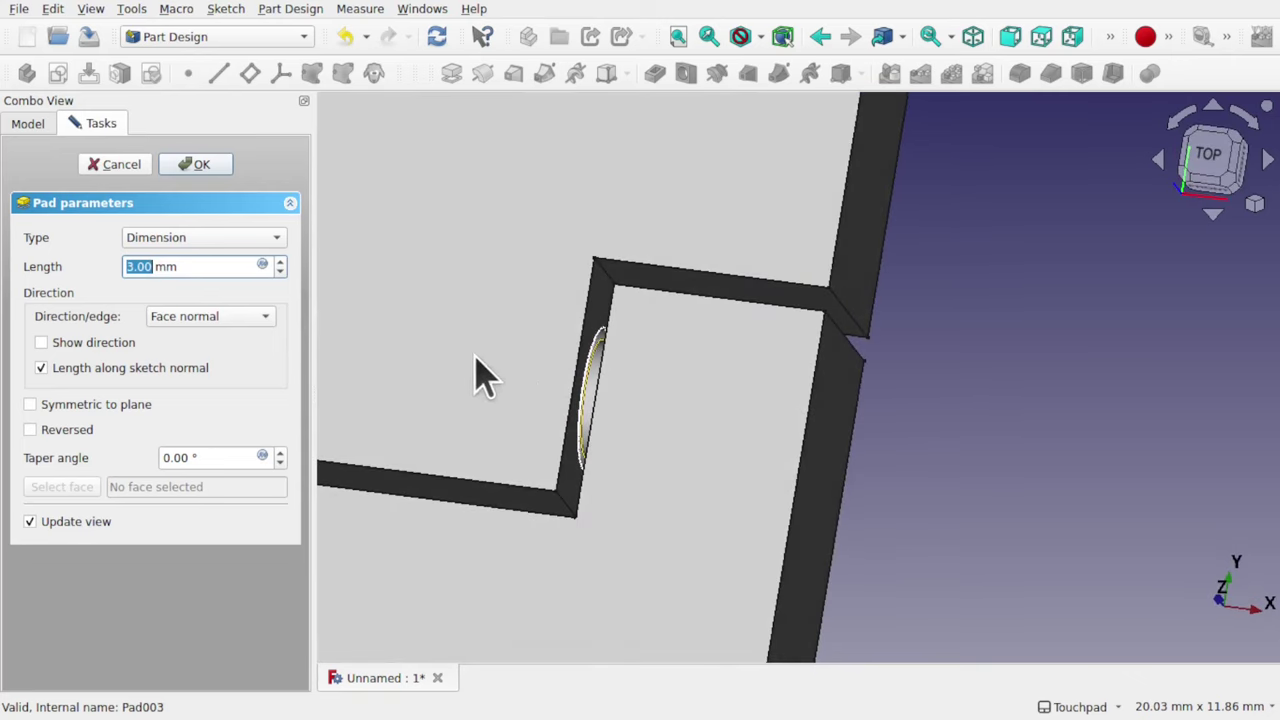
scroll(595, 402, up, 5)
mouse_move(587, 383)
alt+mouse_down()
mouse_move(551, 363)
mouse_move(577, 414)
mouse_move(582, 405)
alt+mouse_up()
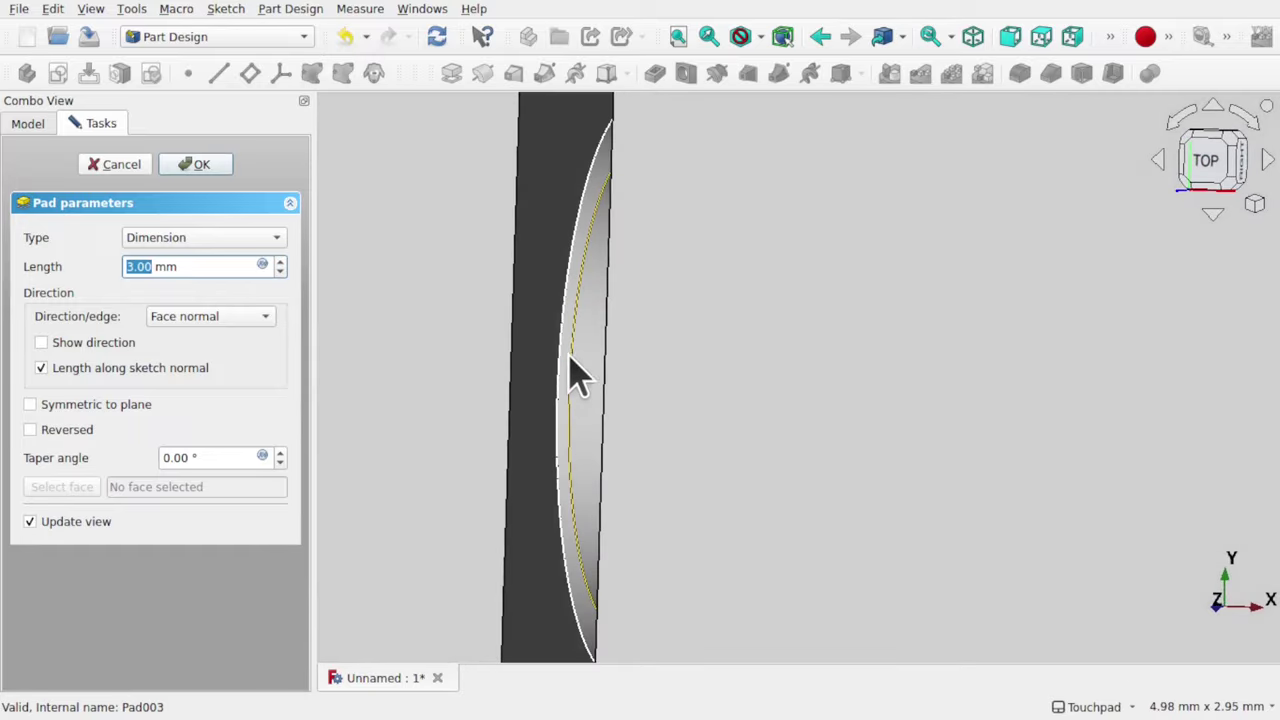
scroll(629, 449, down, 6)
alt+drag(629, 449, 682, 427)
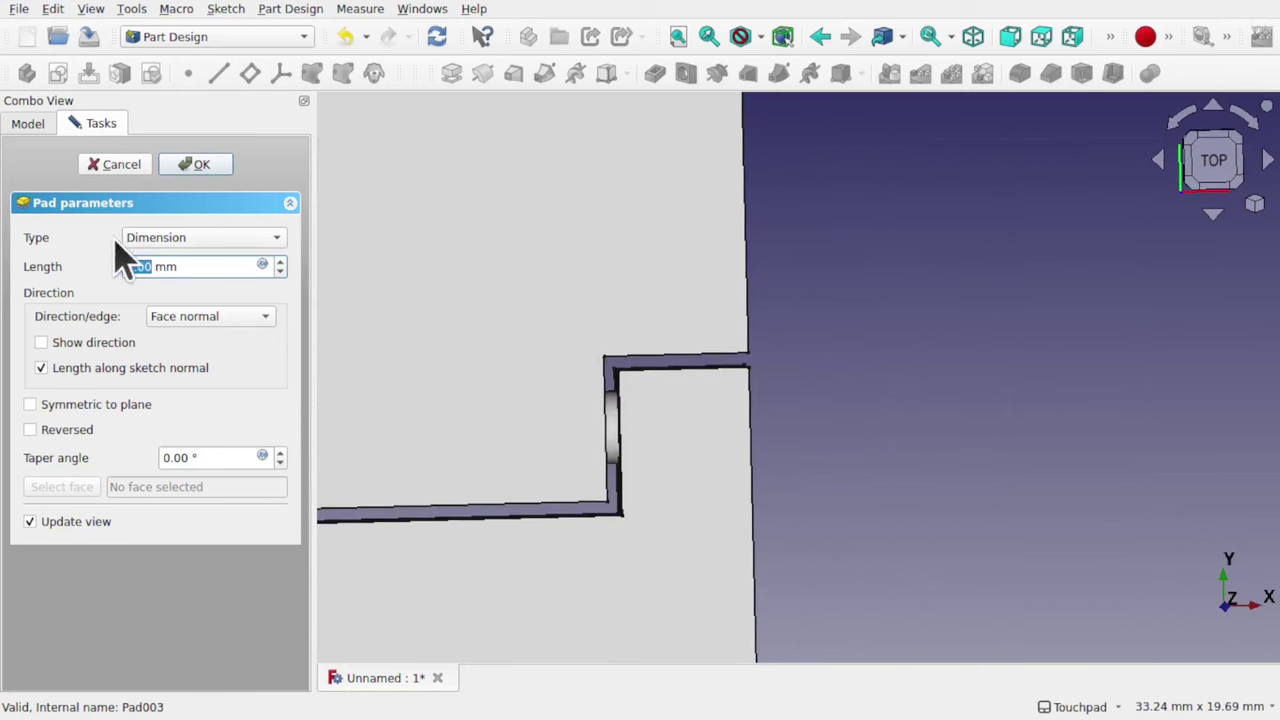
click(180, 240)
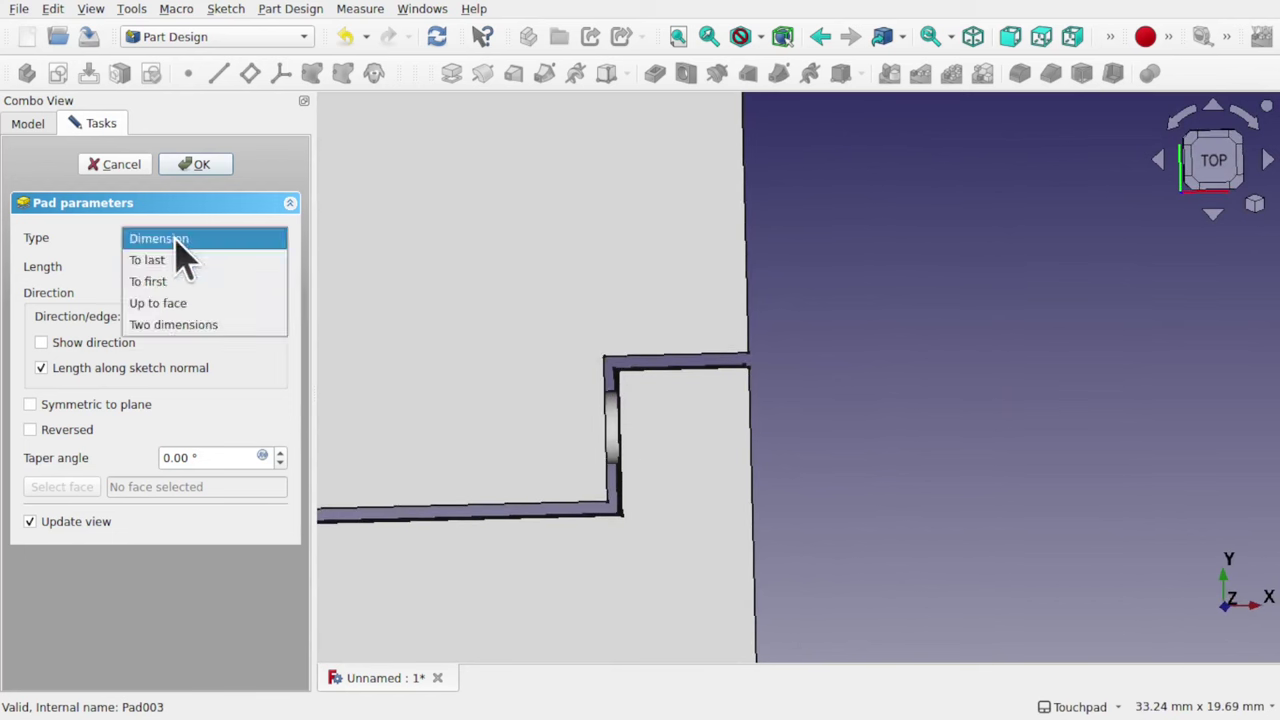
click(210, 324)
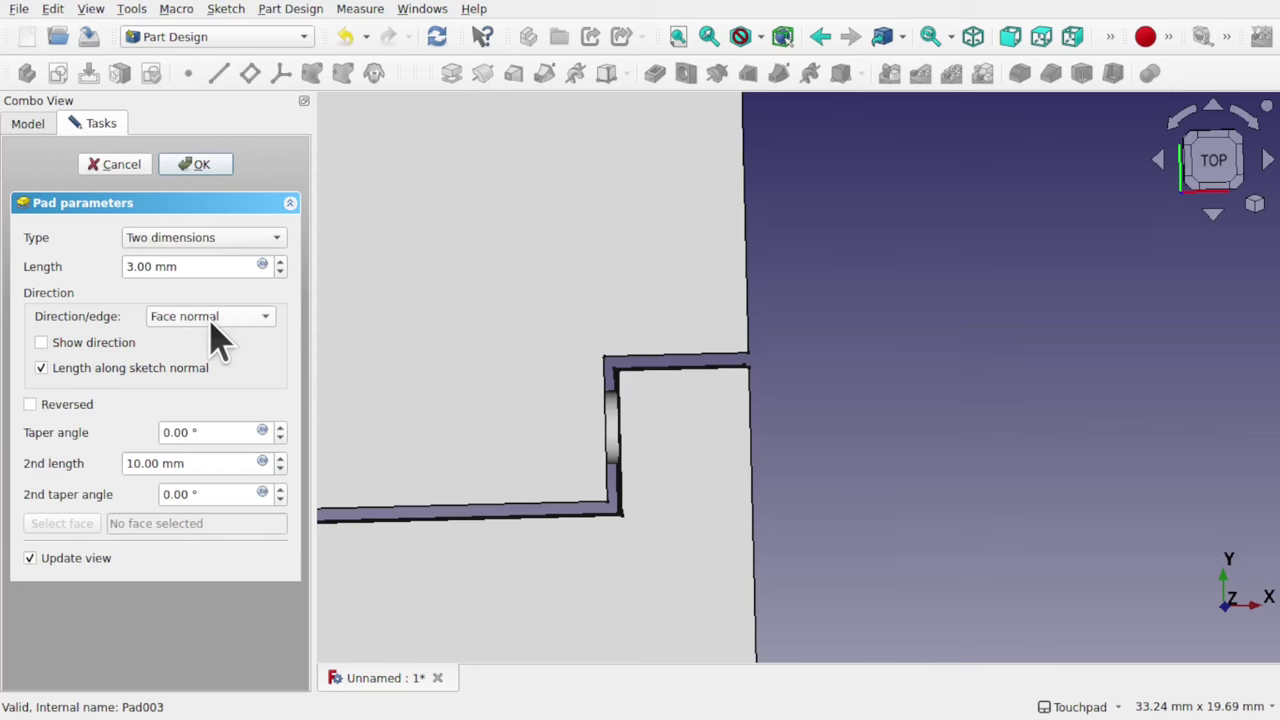
key(alt)
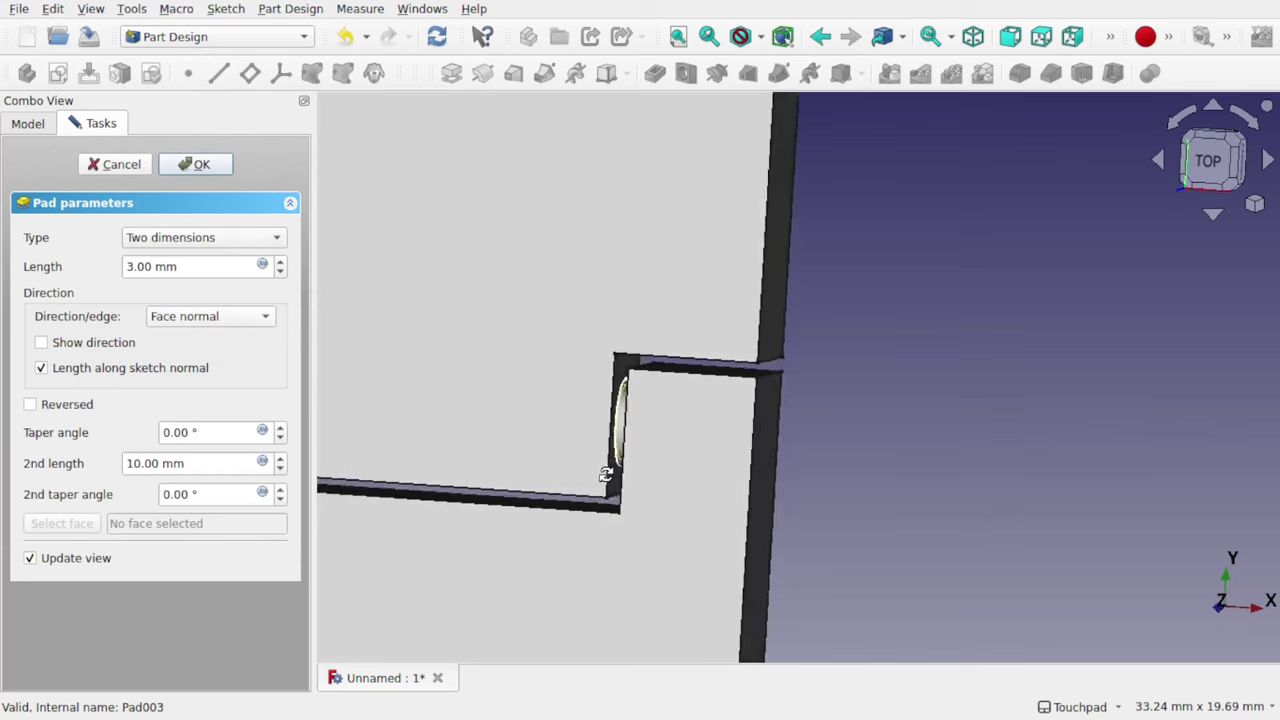
key(alt)
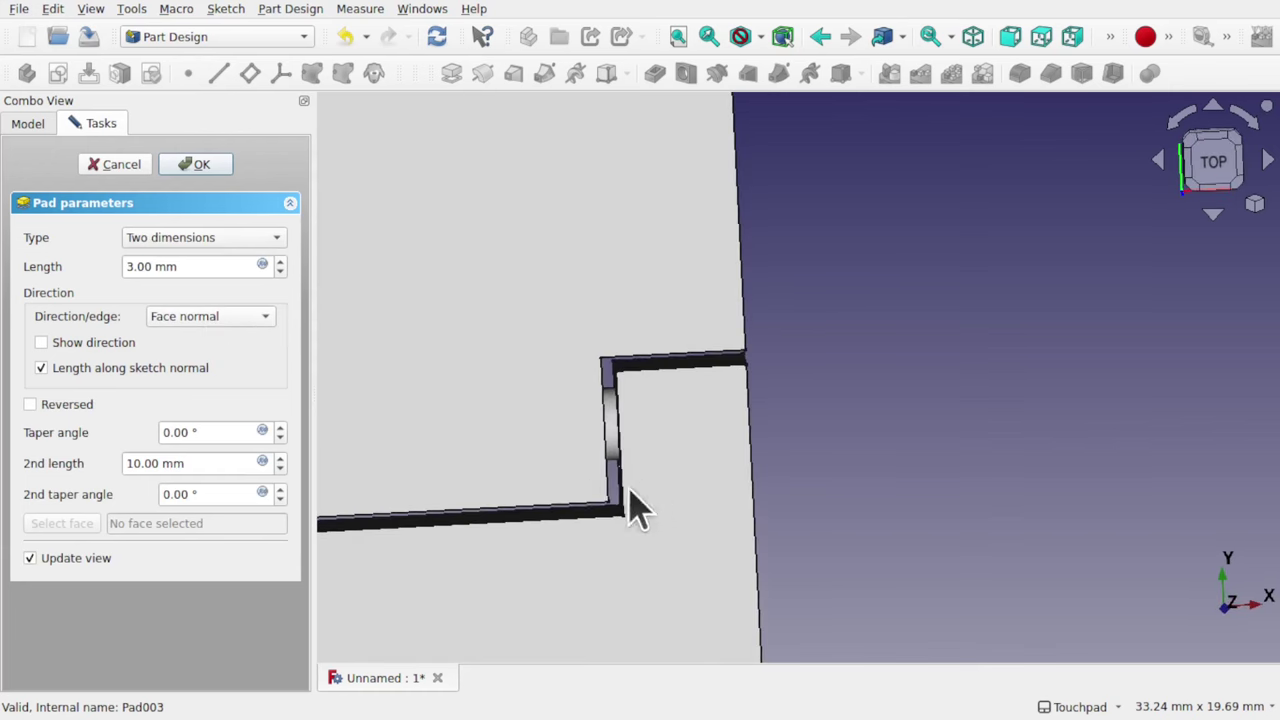
- Hide the TopTreeSection body to expose the two-sided peg on the new body's tab
click(30, 124)
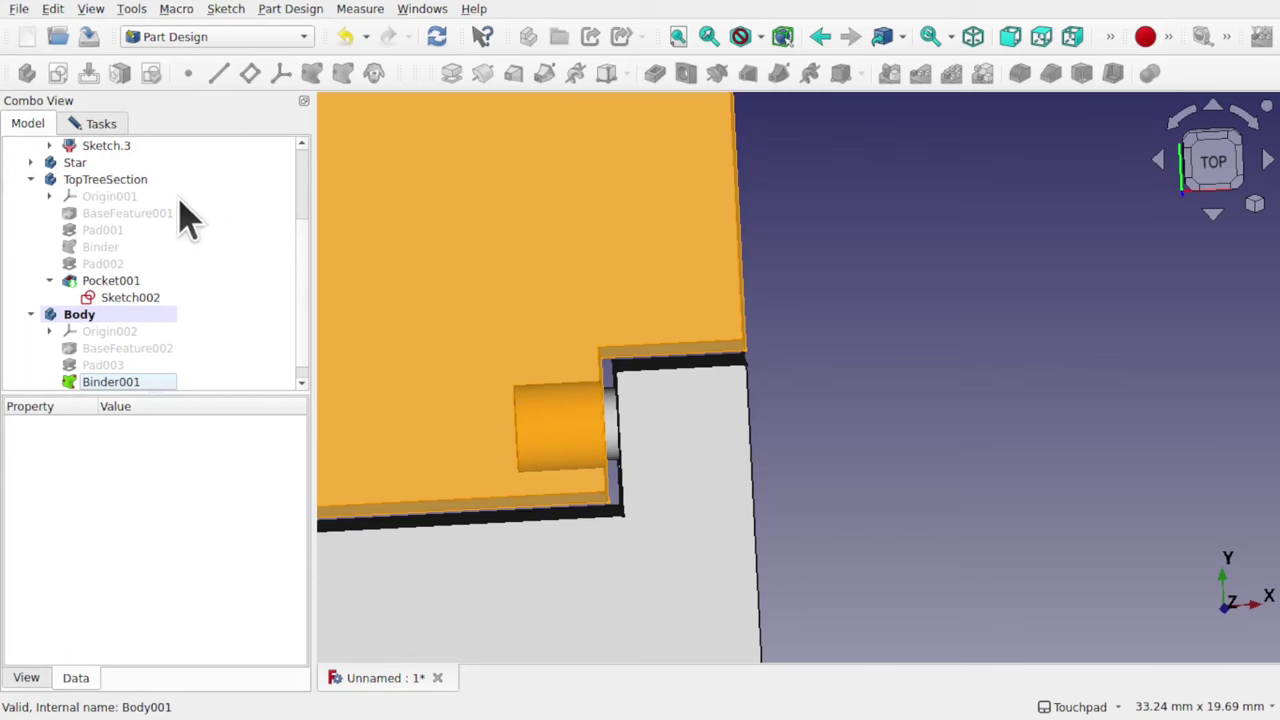
click(106, 184)
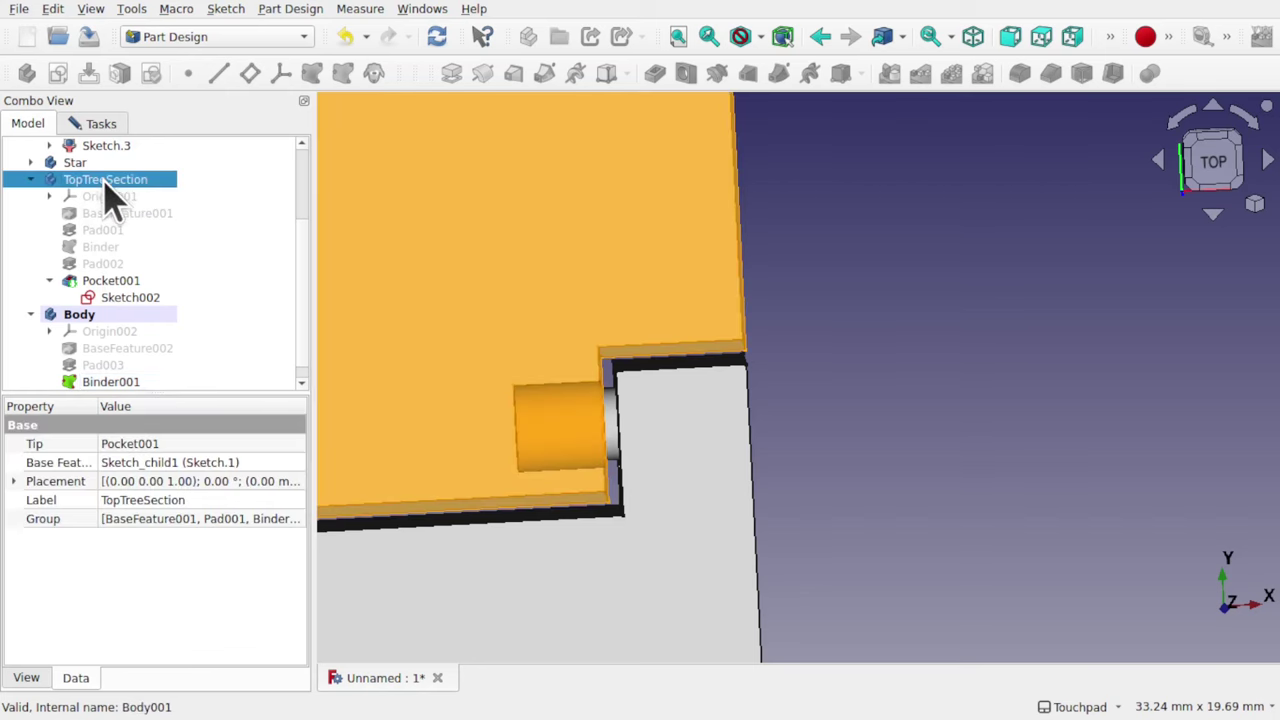
key(space)
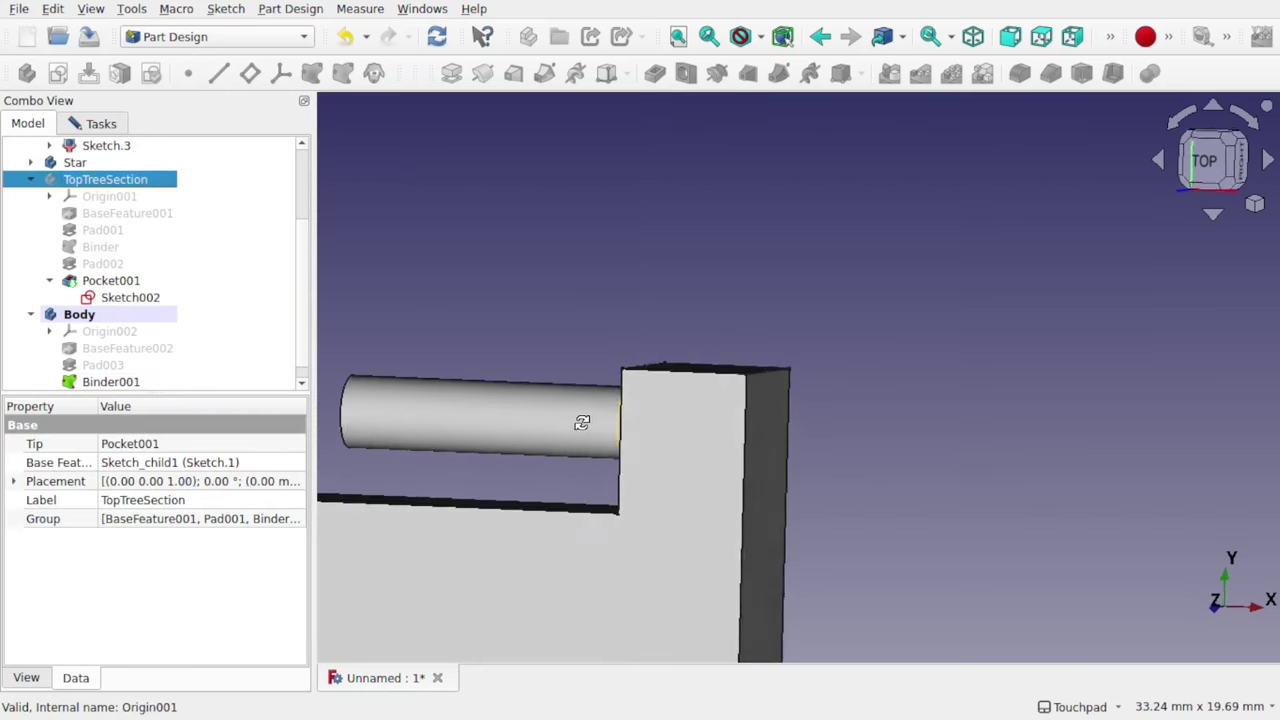
scroll(586, 443, down, 3)
middle_drag(665, 442, 660, 446)
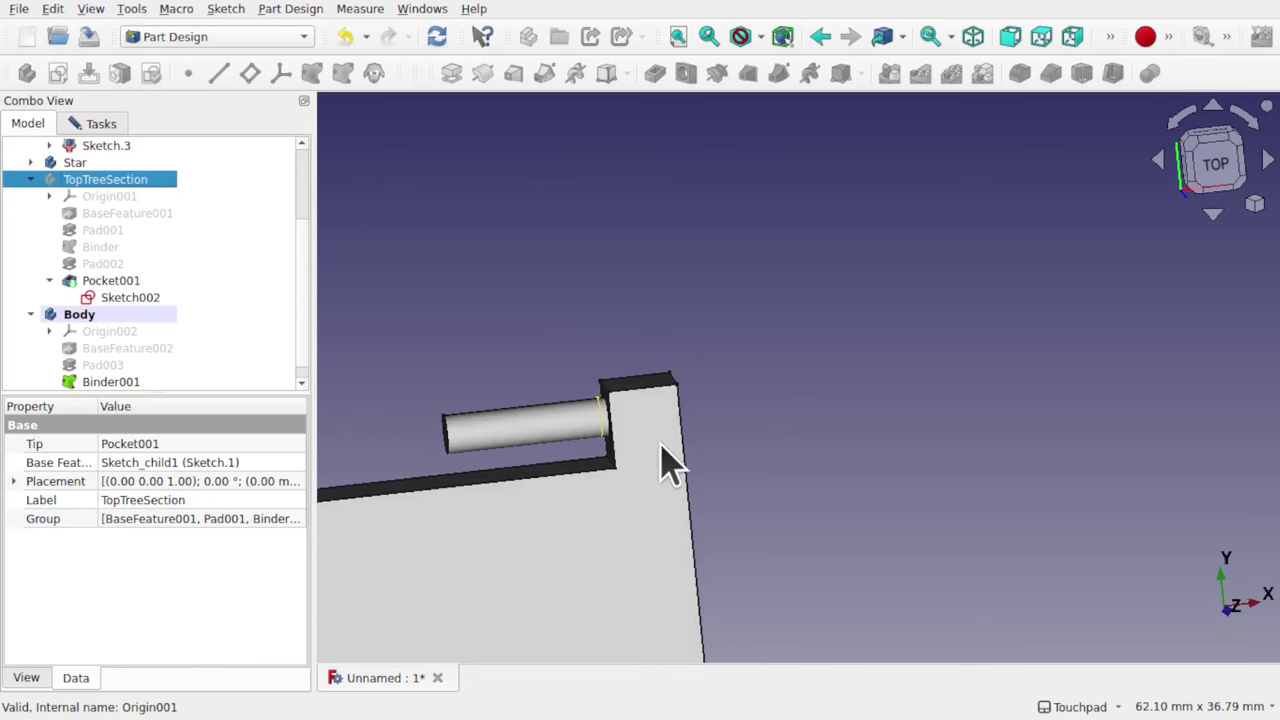
- Shorten the peg pad's second length to 1.5 mm
scroll(299, 378, down, 1)
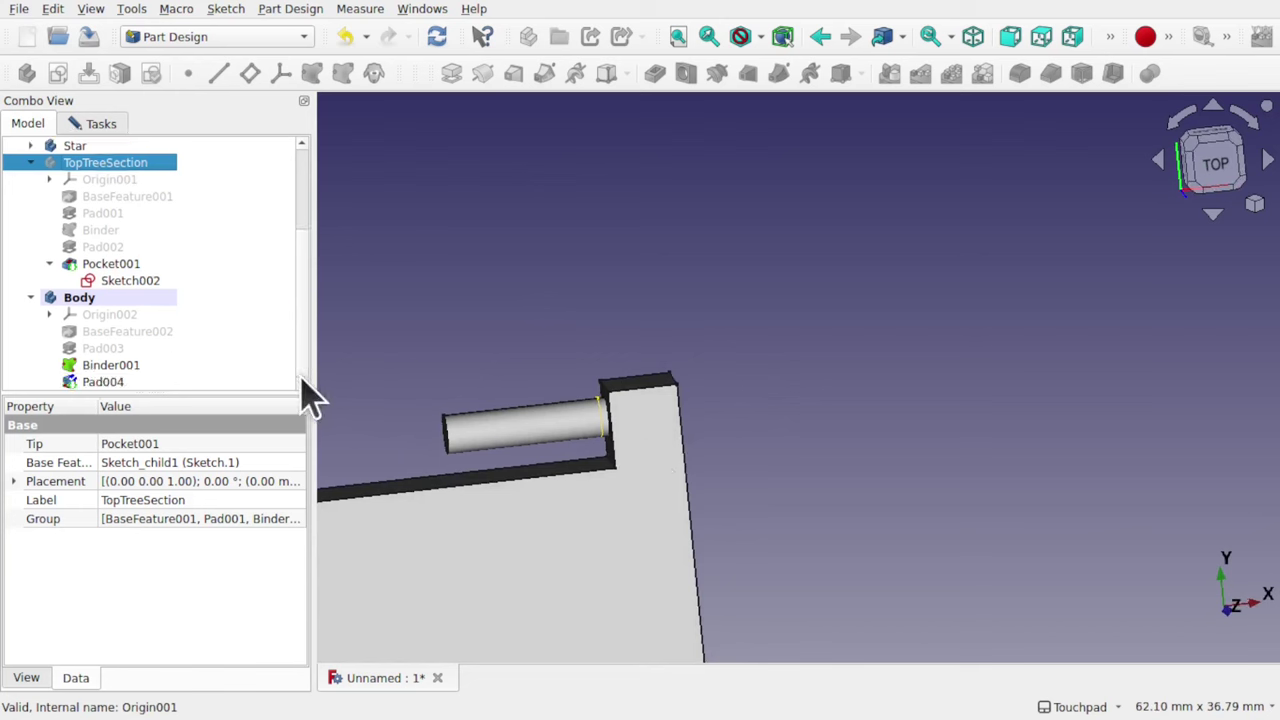
click(88, 124)
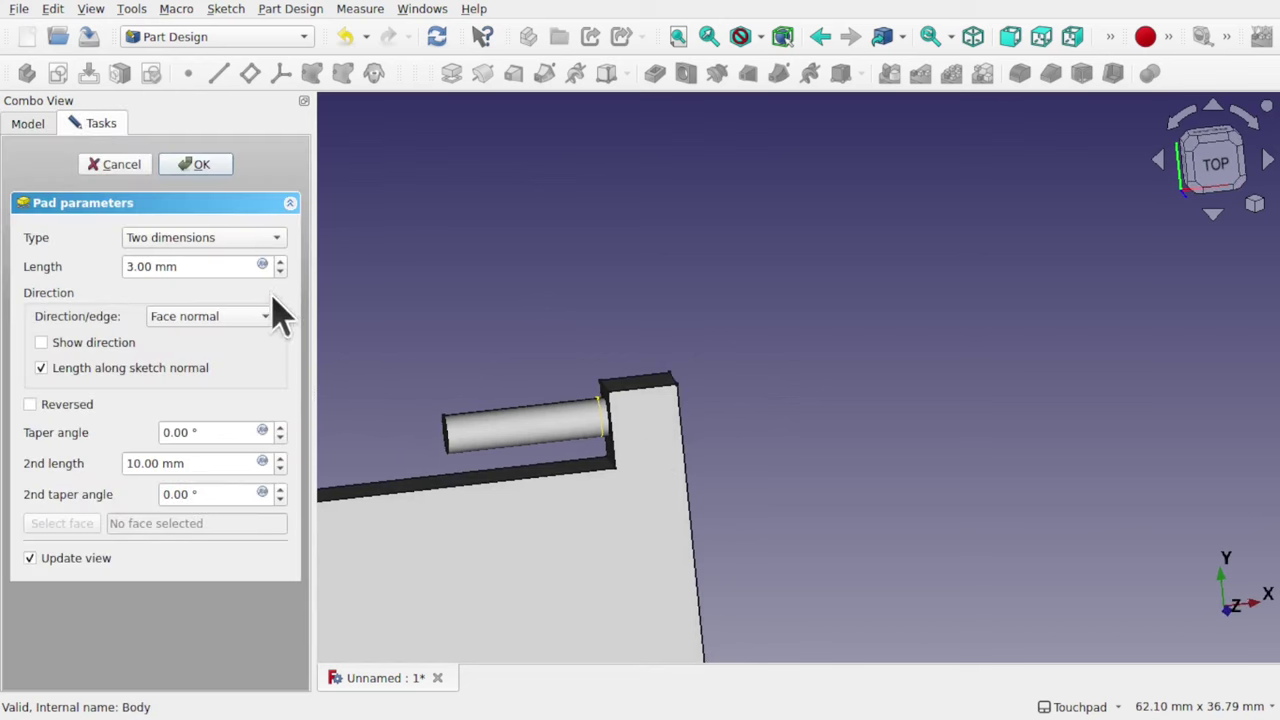
click(280, 469)
click(280, 469)
click(280, 469)
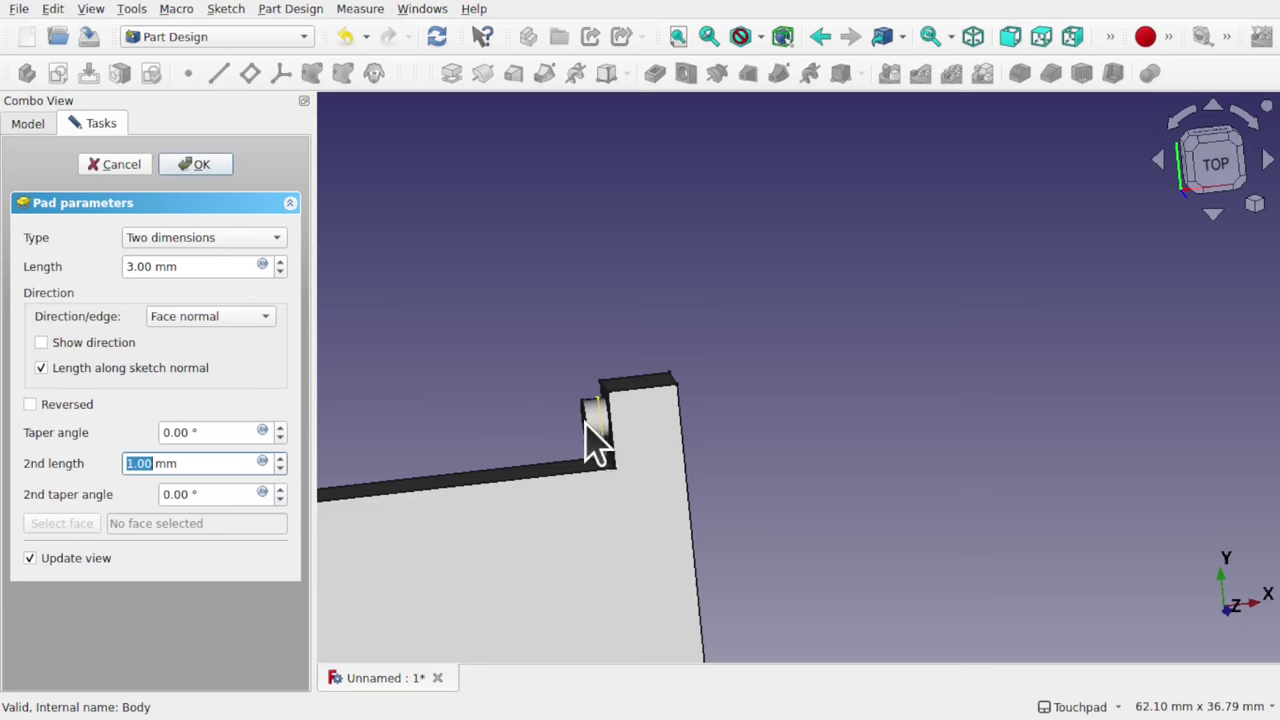
scroll(594, 440, up, 5)
shift+drag(672, 475, 650, 432)
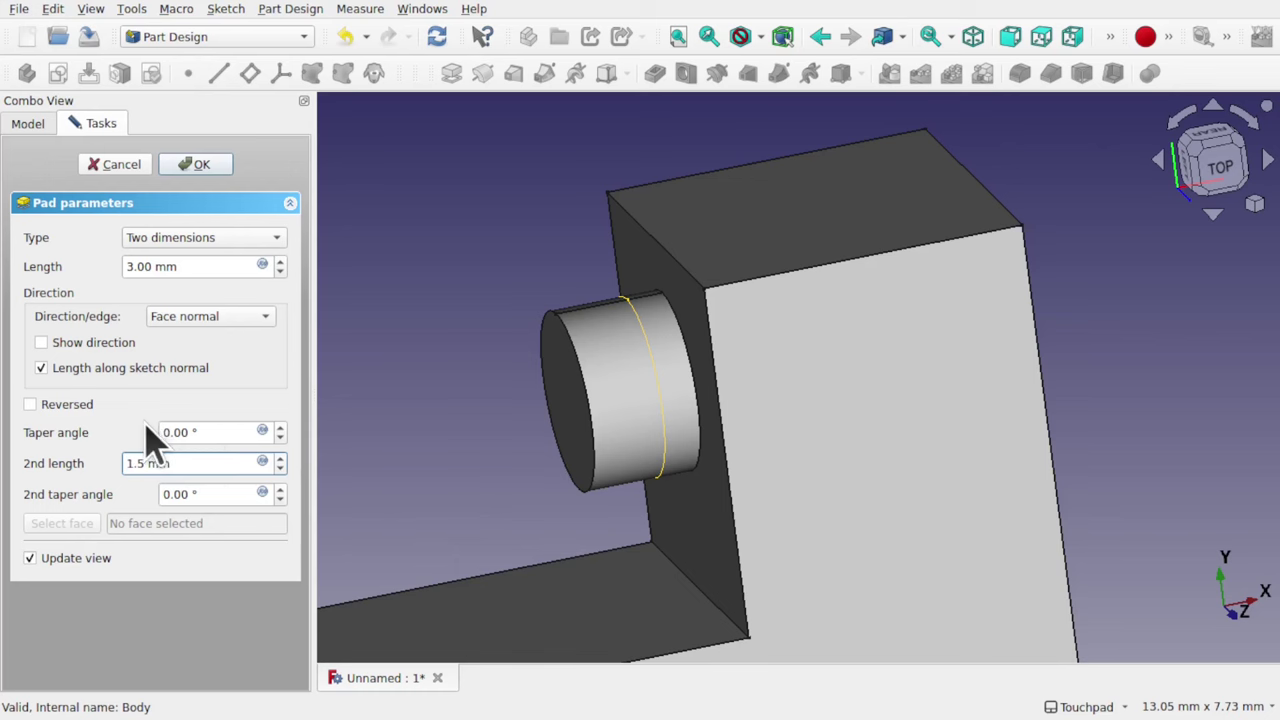
key(Return)
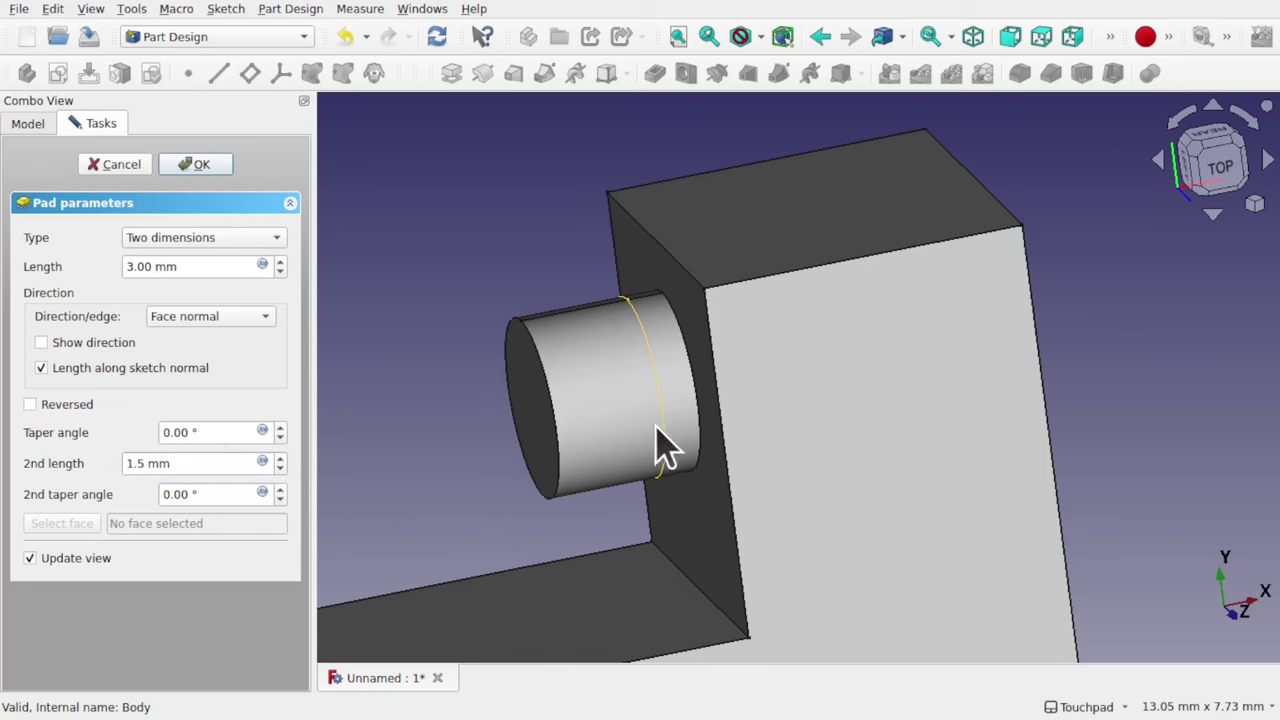
- Show the TopTreeSection body again and set its transparency to 70 so the peg can be seen inside its hole
scroll(665, 450, down, 3)
drag(600, 451, 651, 429)
click(29, 128)
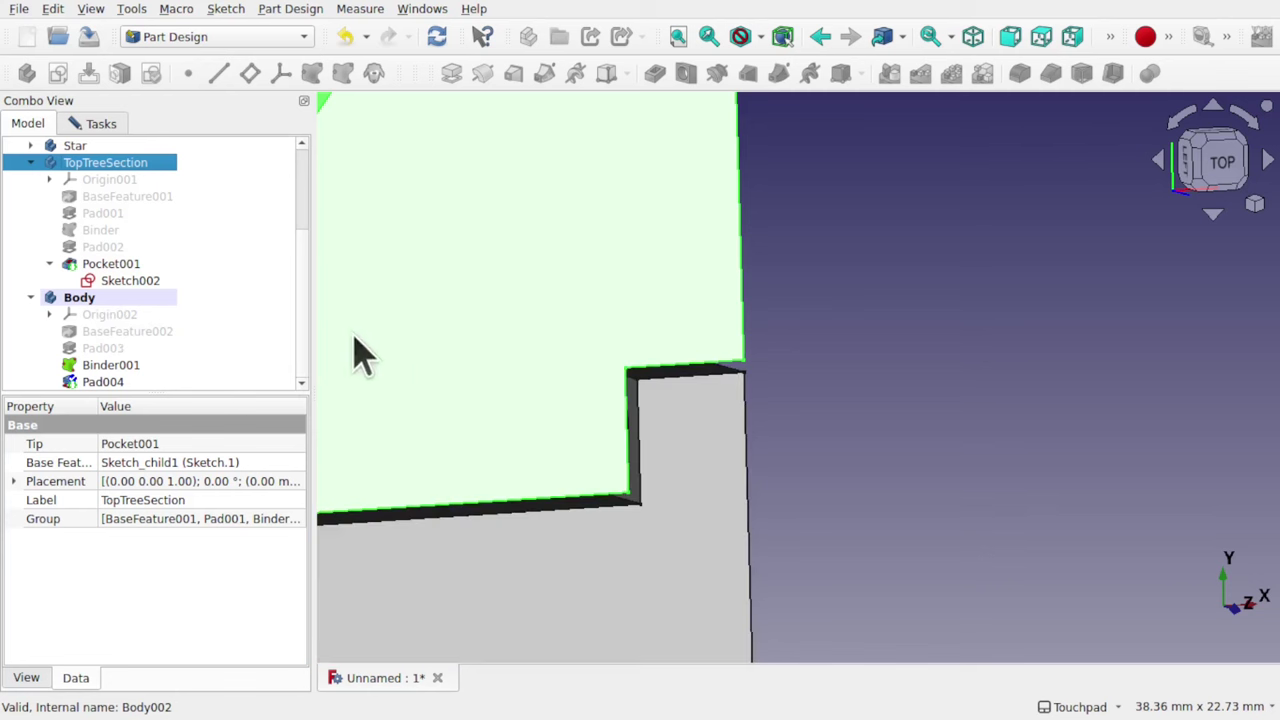
click(900, 262)
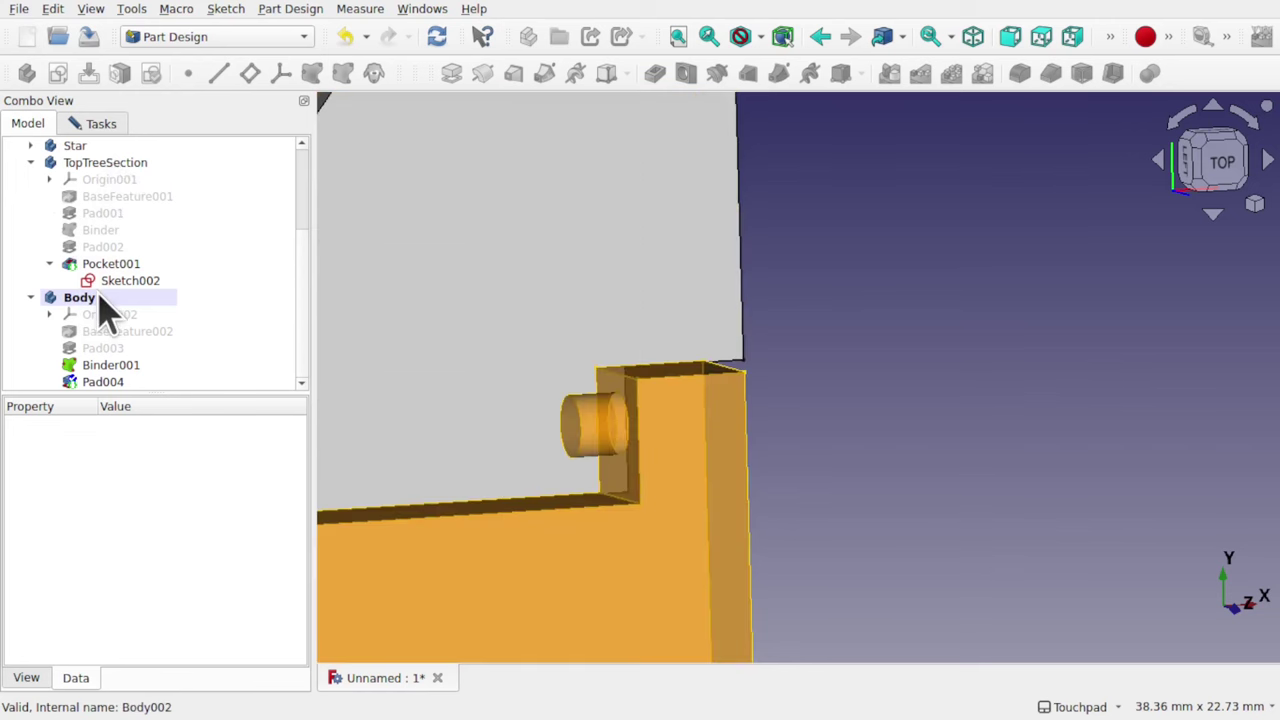
click(100, 166)
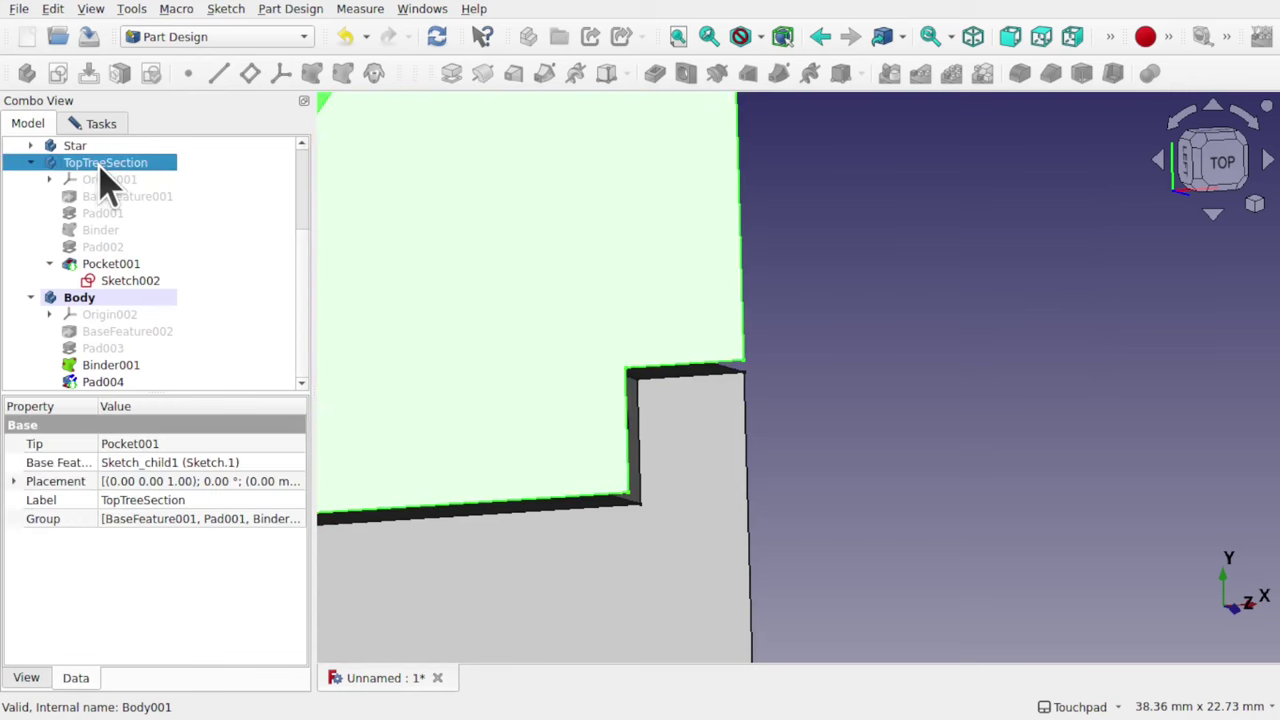
click(24, 678)
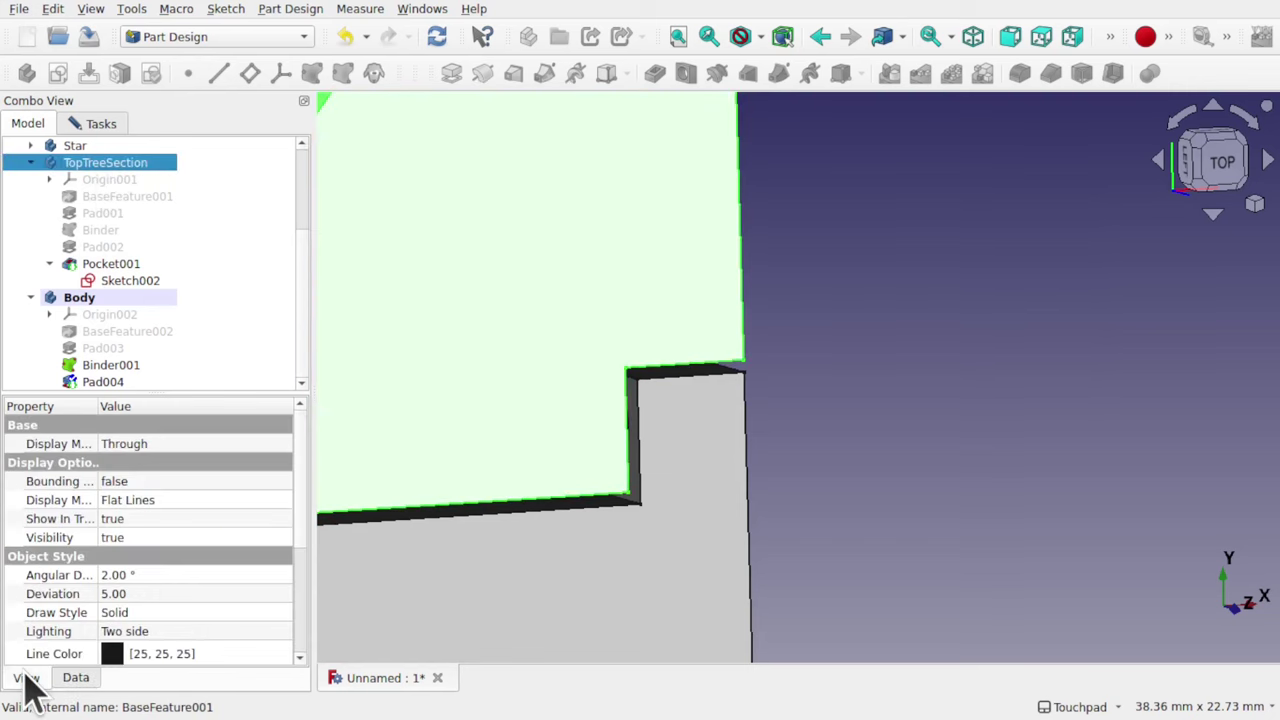
drag(297, 518, 297, 630)
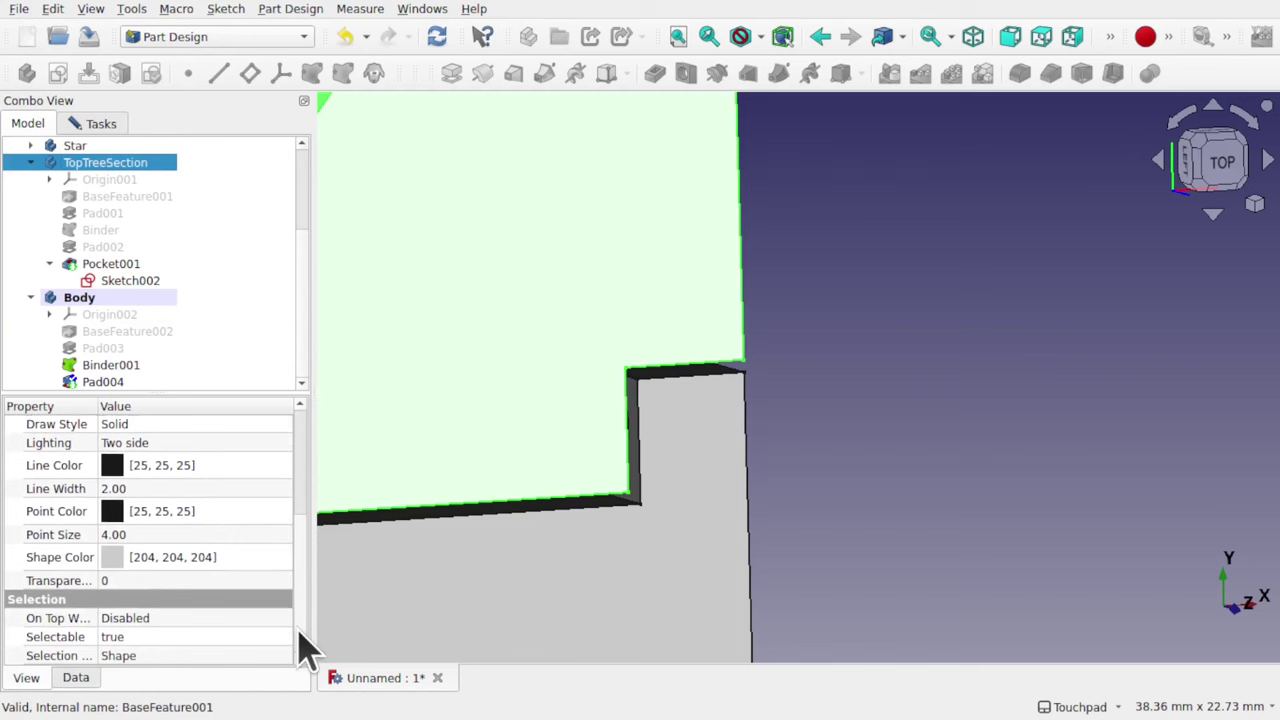
click(153, 580)
scroll(153, 580, up, 2)
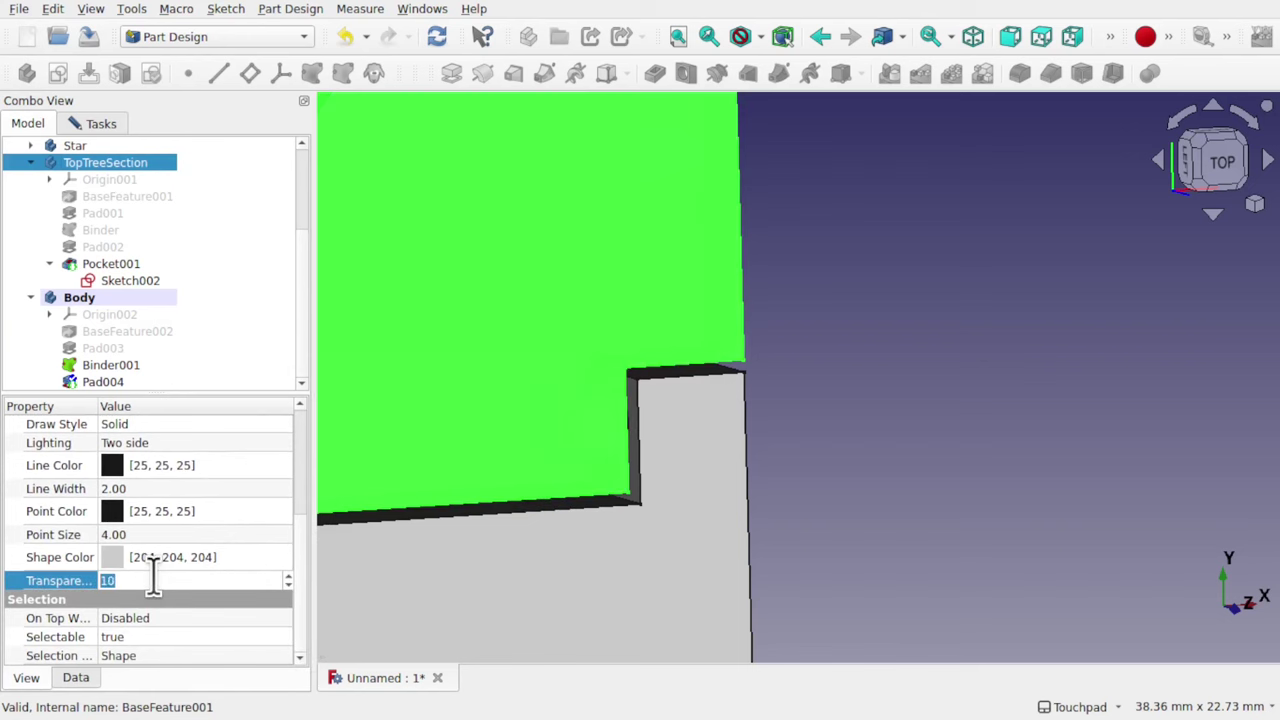
scroll(153, 580, up, 11)
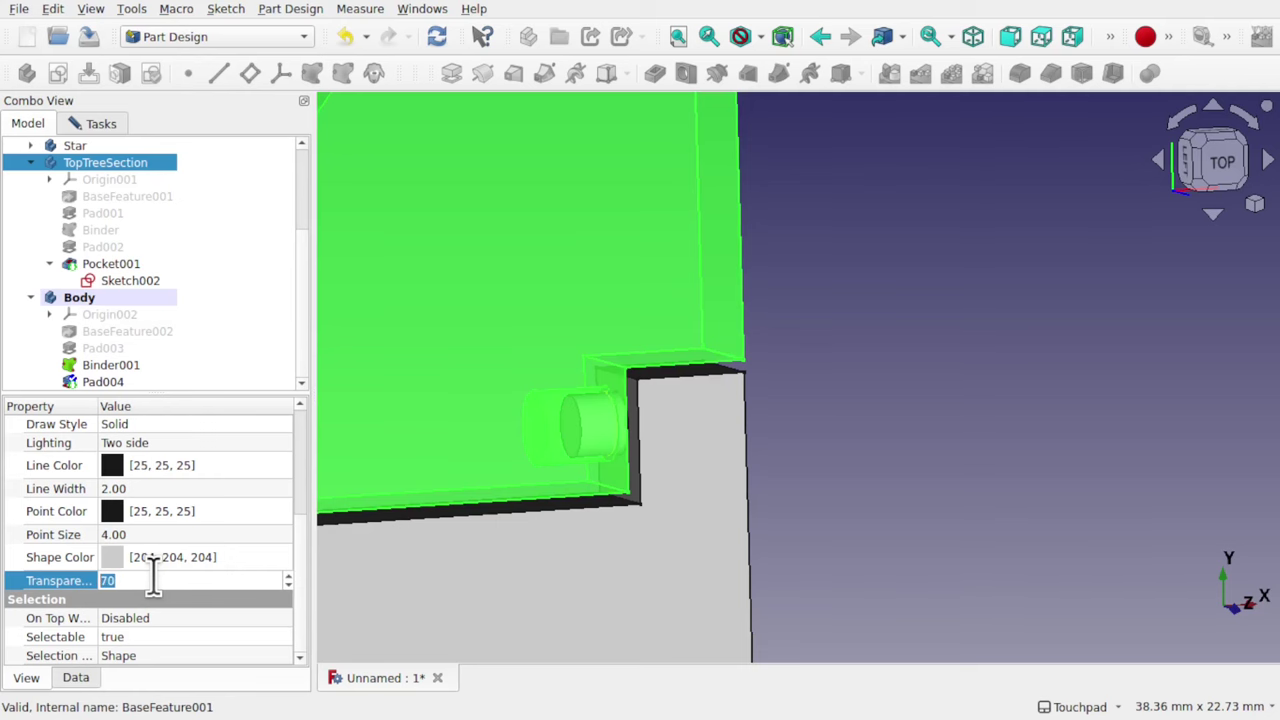
- Set the peg pad's second length to 2 mm, checking its fit in TopTreeSection's hole, and finish the pad
alt+drag(600, 534, 634, 503)
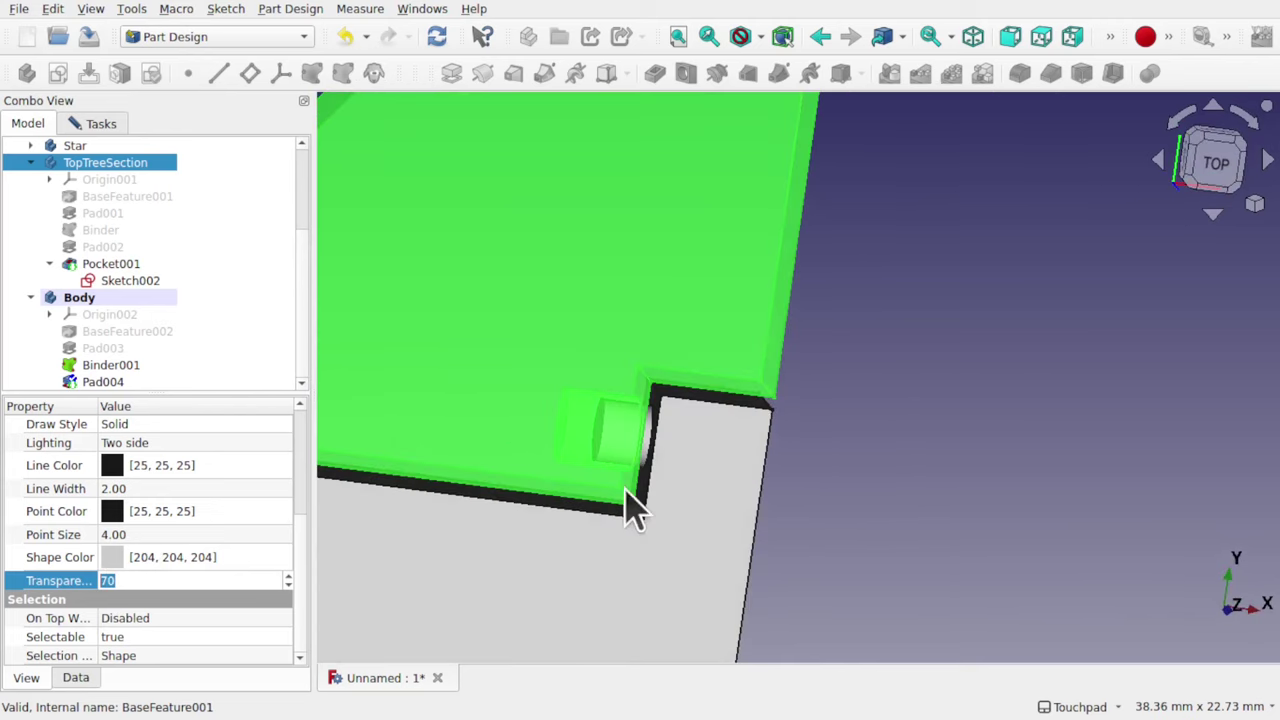
click(913, 440)
alt+drag(911, 451, 706, 523)
click(96, 127)
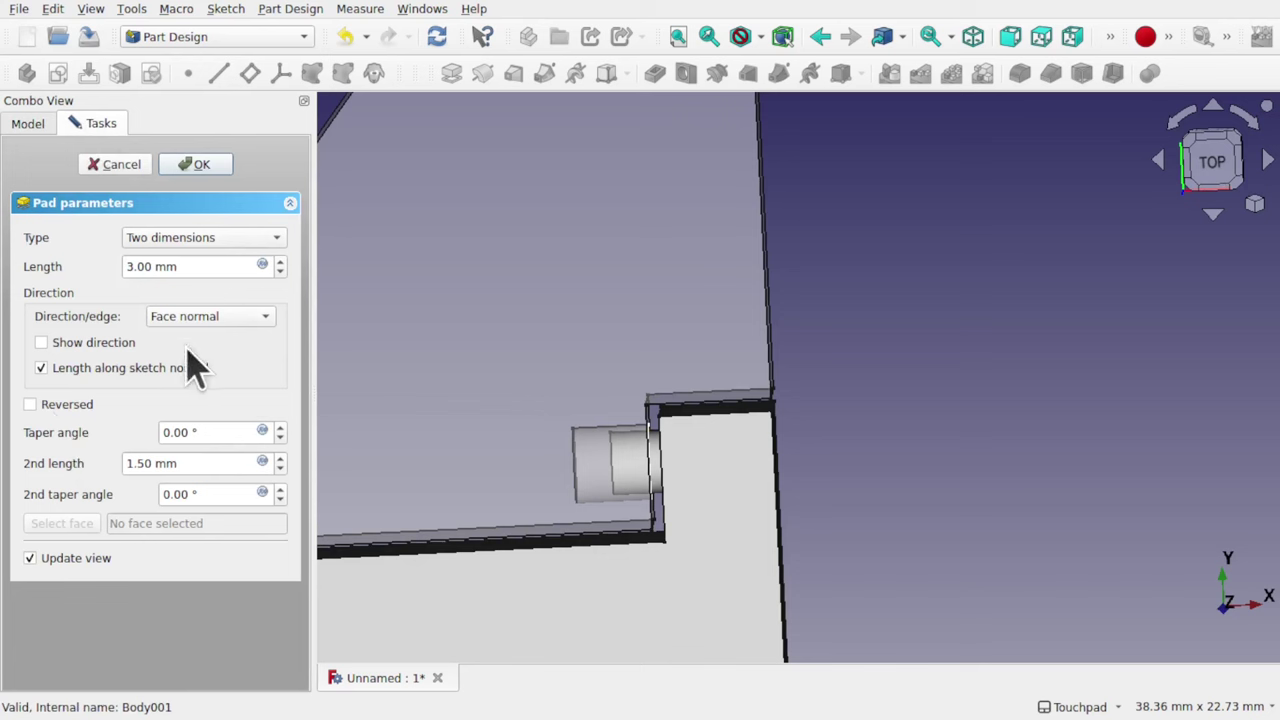
click(280, 459)
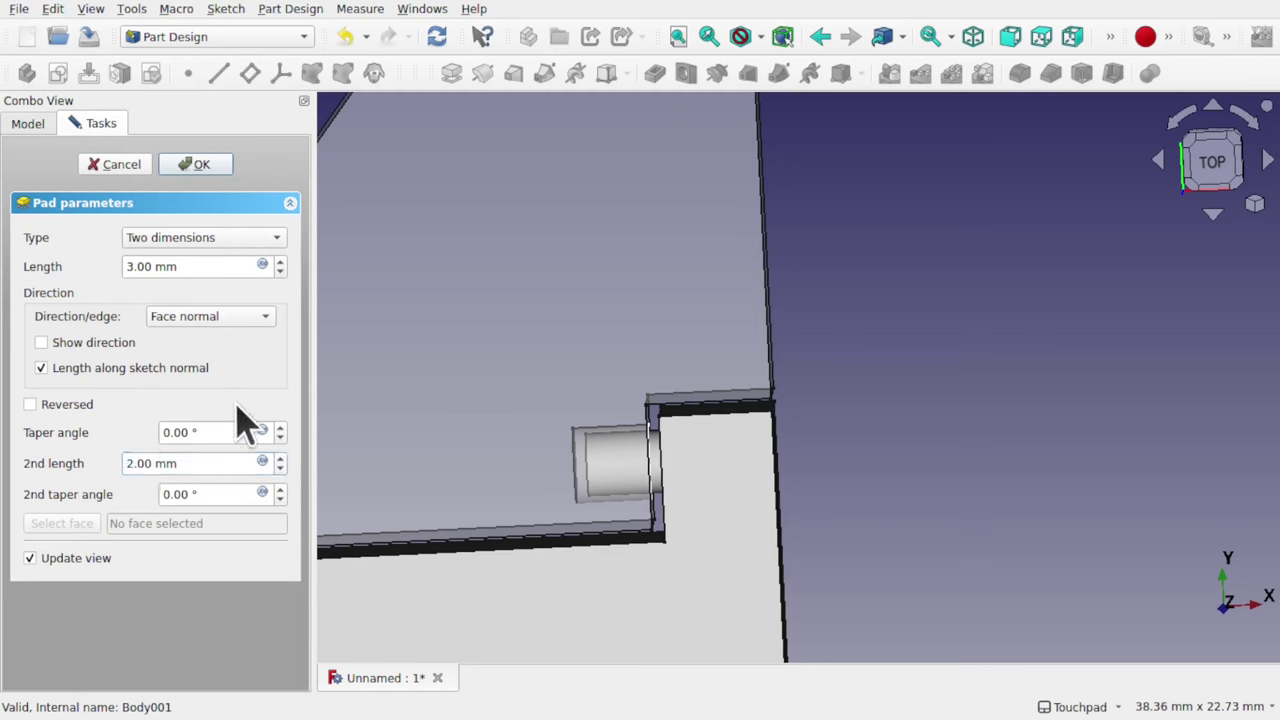
alt+drag(560, 470, 630, 480)
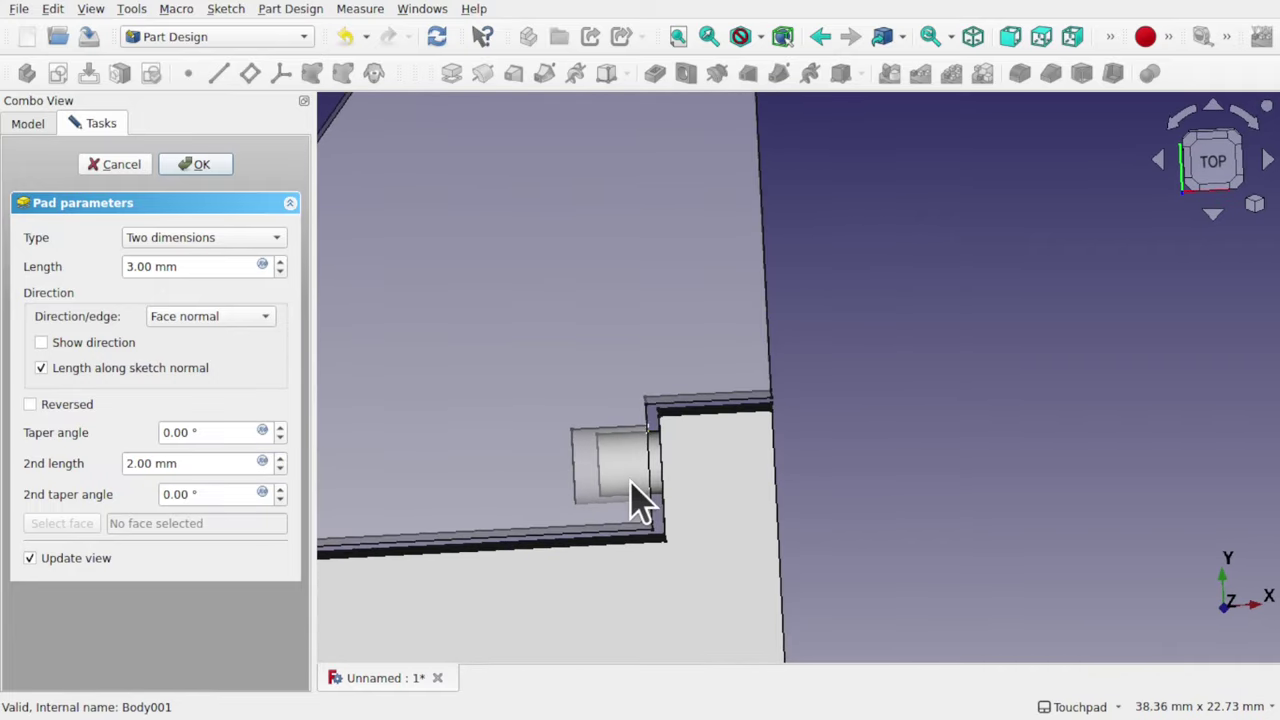
scroll(630, 480, down, 3)
scroll(630, 480, down, 3)
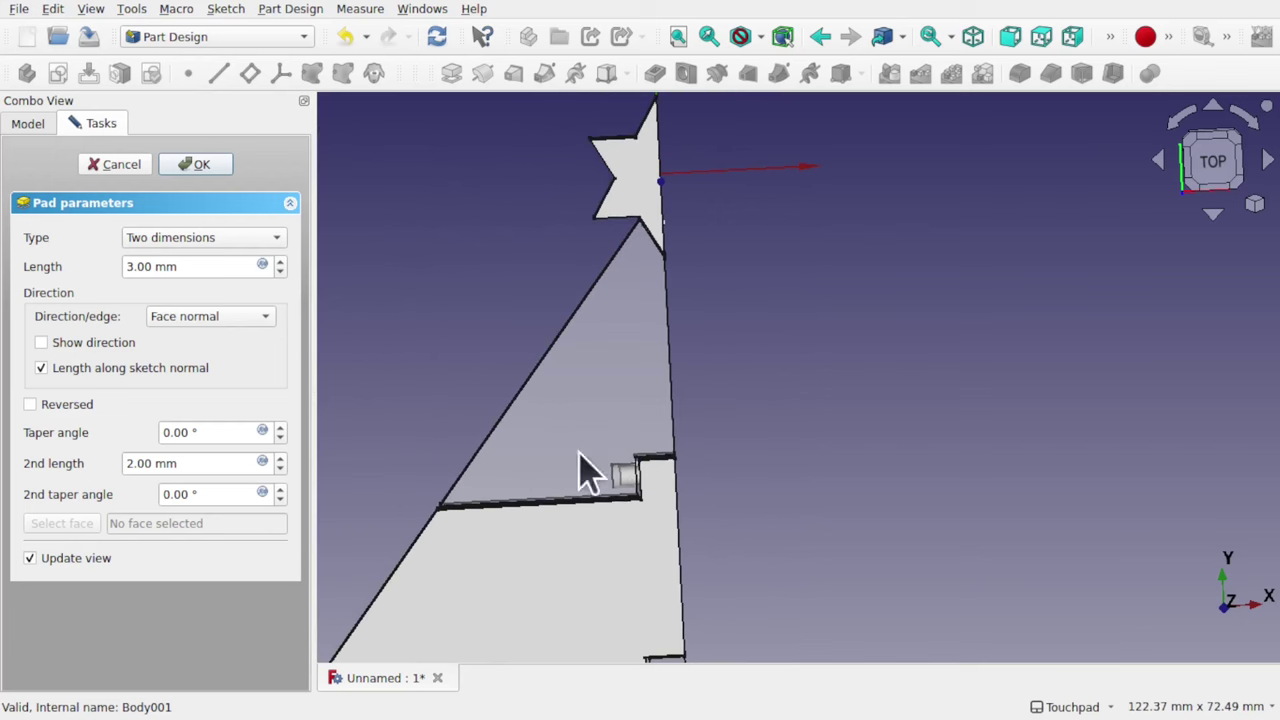
click(200, 165)
- Start a sketch on the small notch face at the new body's end opposite the peg
alt+drag(586, 434, 651, 466)
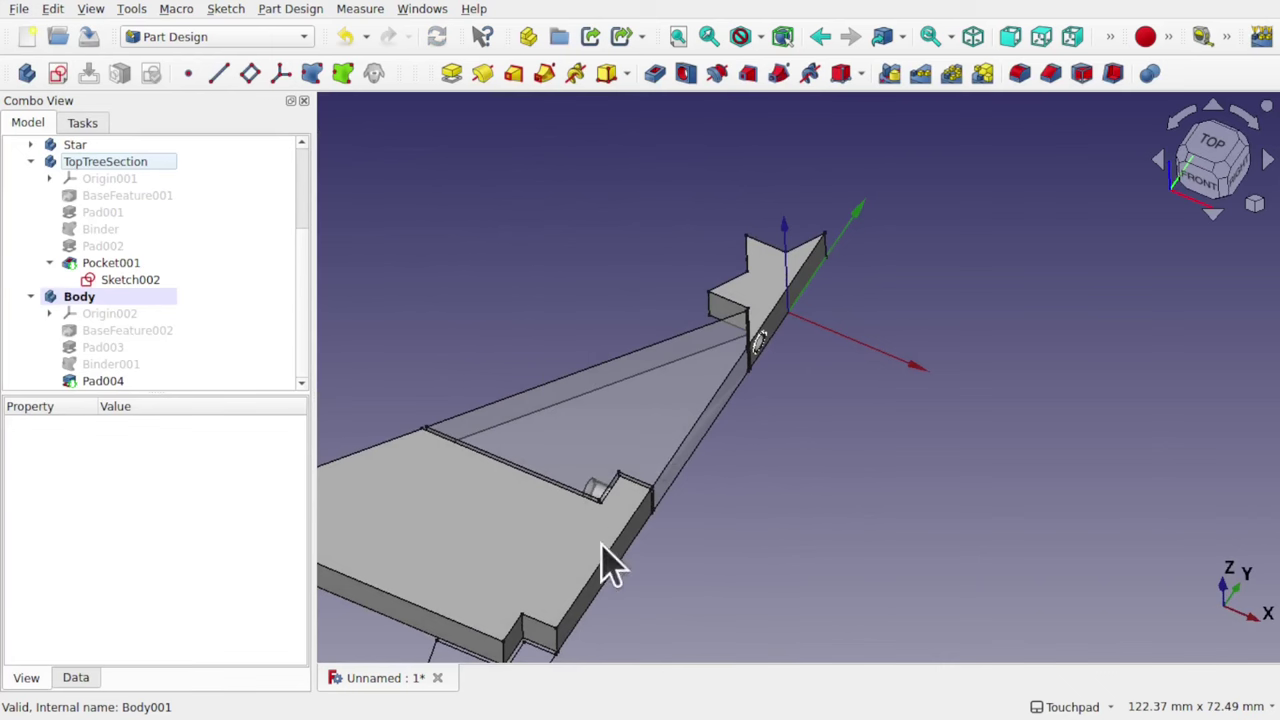
alt+drag(605, 565, 603, 492)
scroll(600, 490, up, 5)
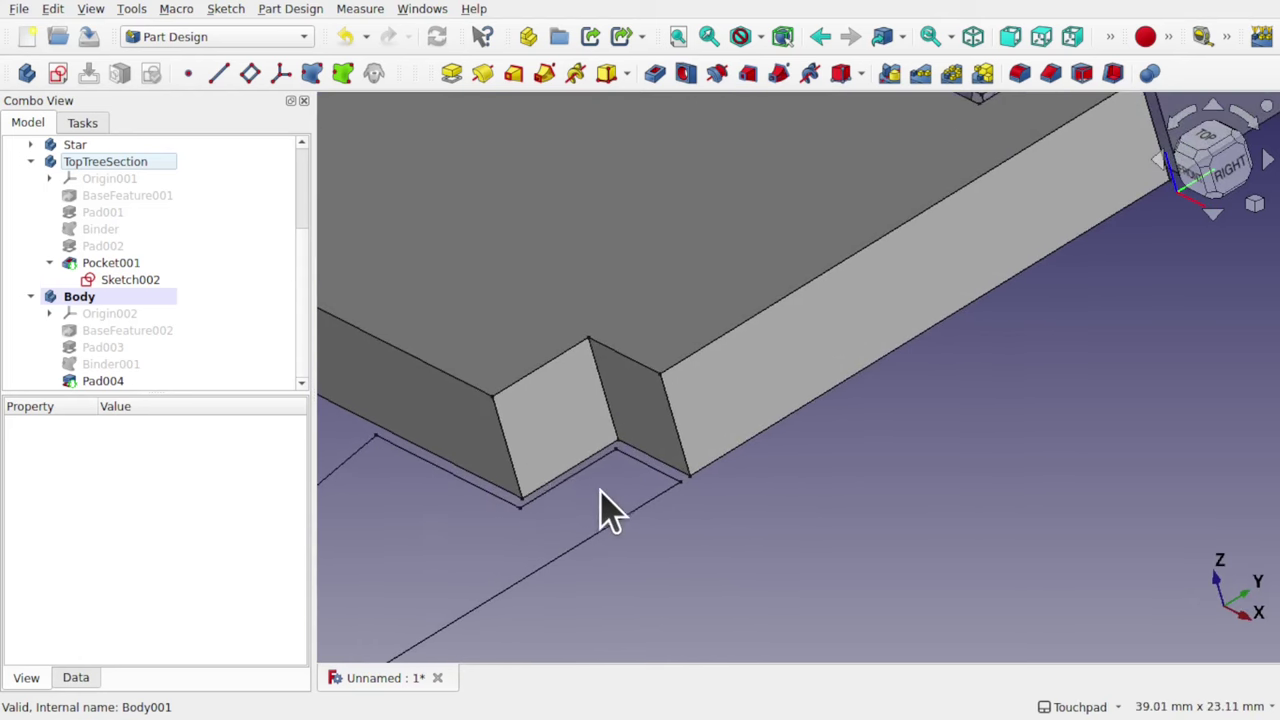
click(558, 445)
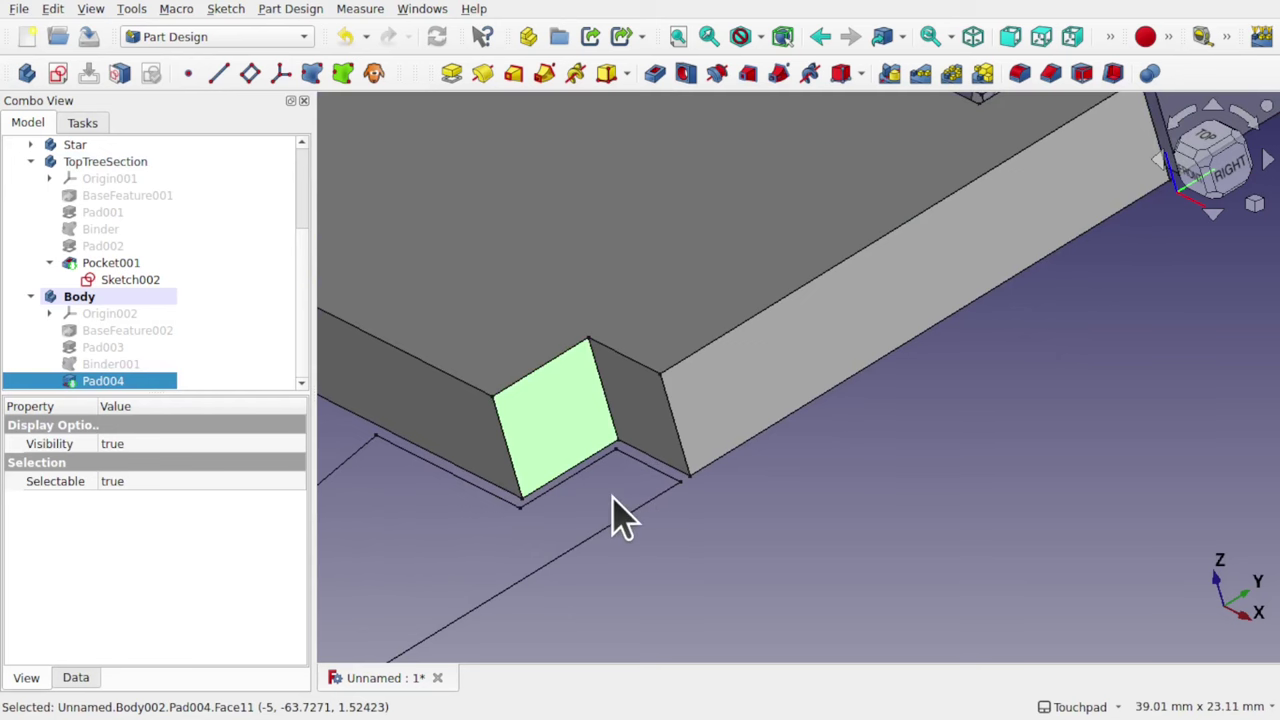
click(57, 73)
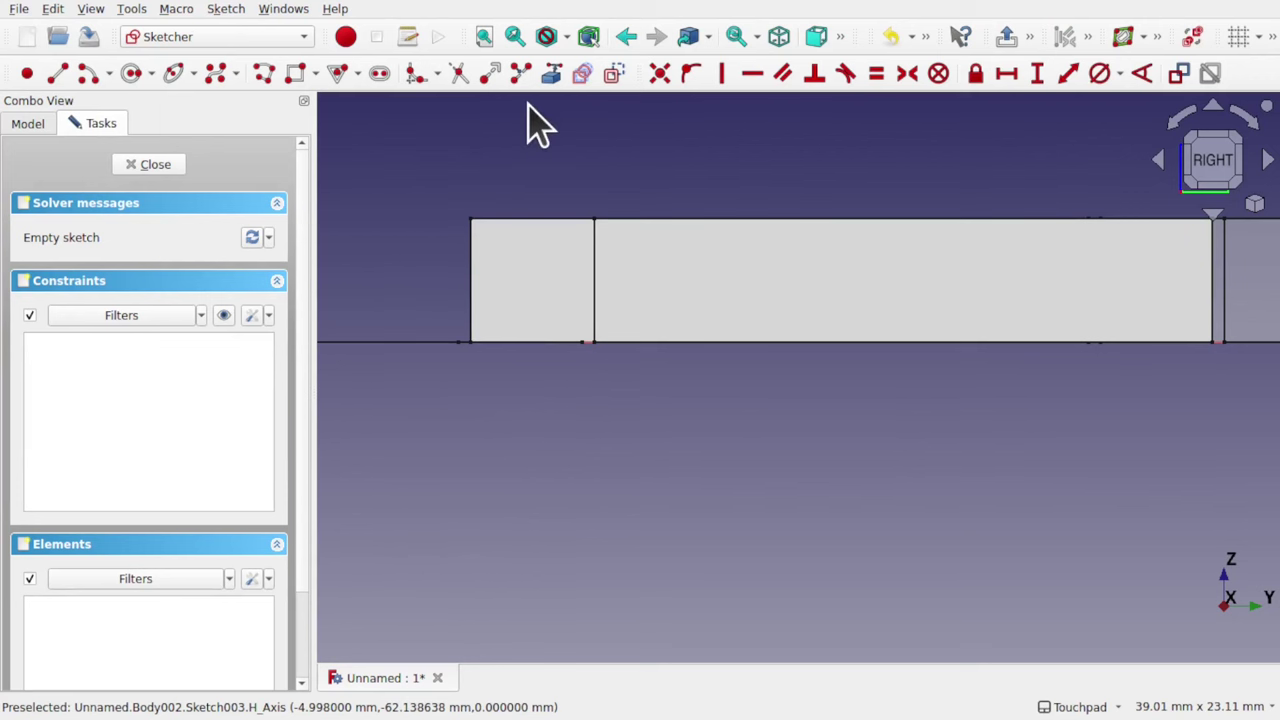
- Reference the notch face's upper outer corner and its vertical inner edge as external geometry in the sketch
click(552, 74)
middle_drag(557, 108, 442, 220)
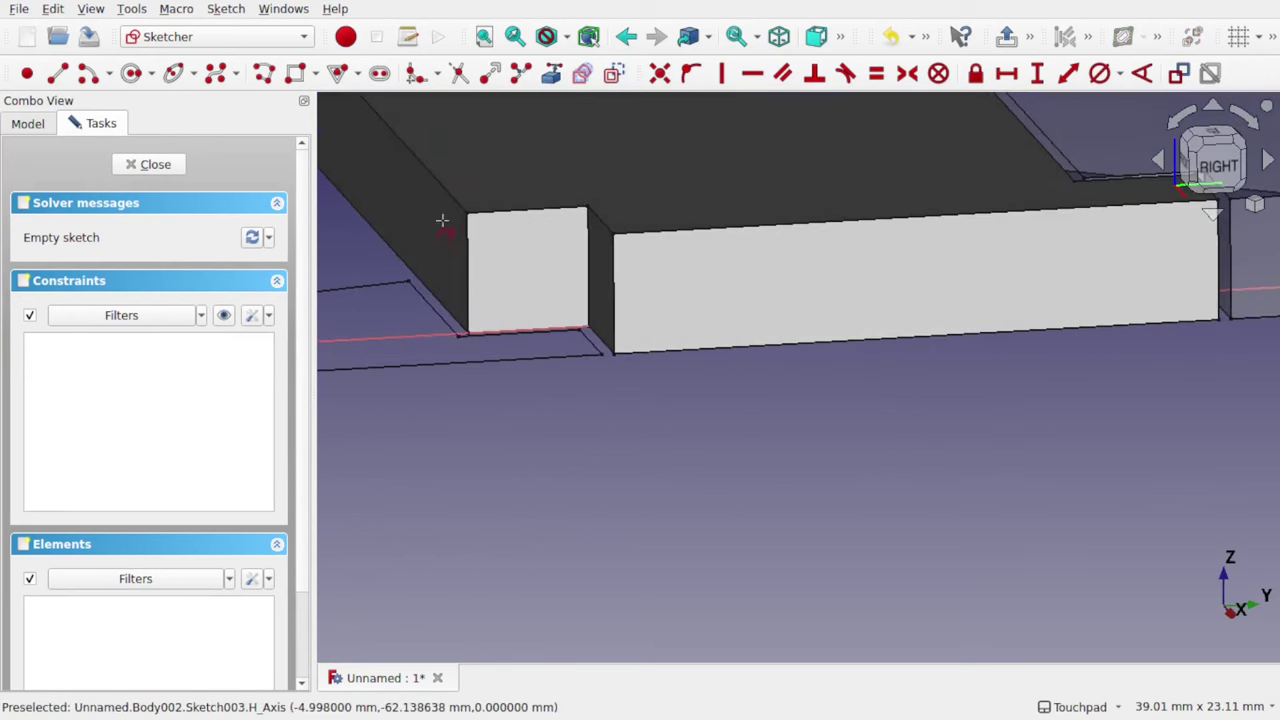
click(467, 214)
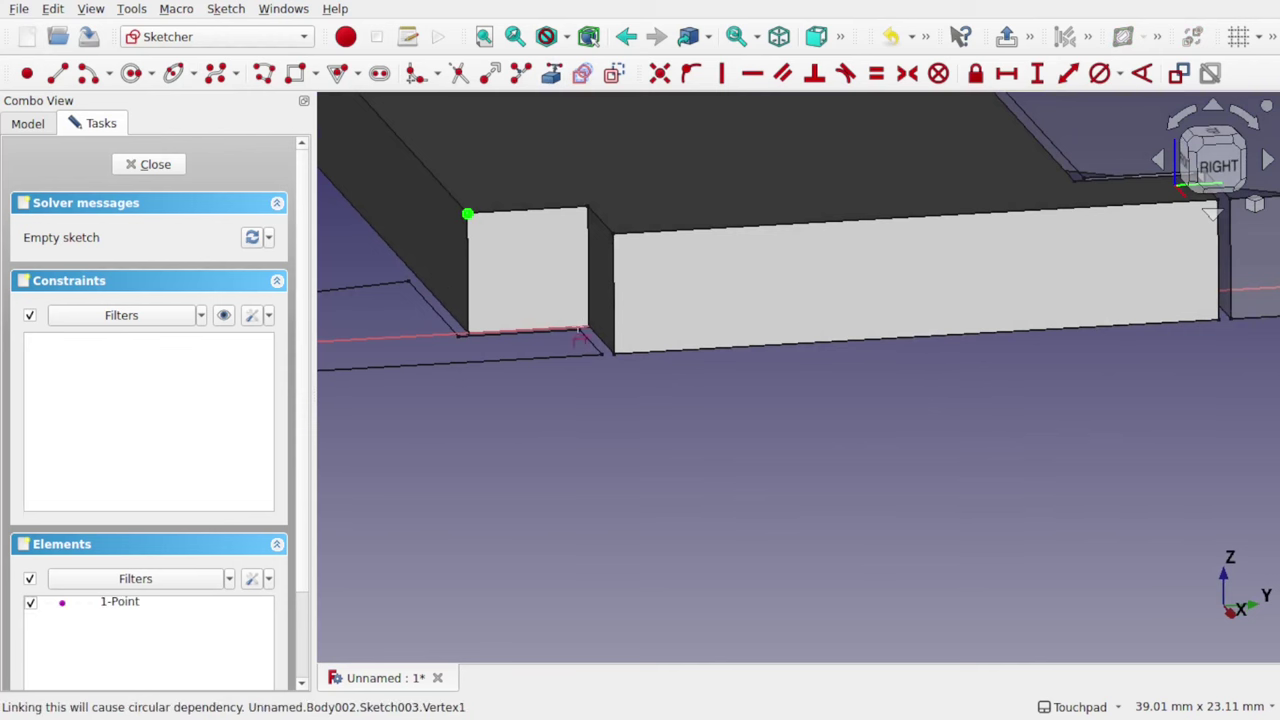
click(619, 362)
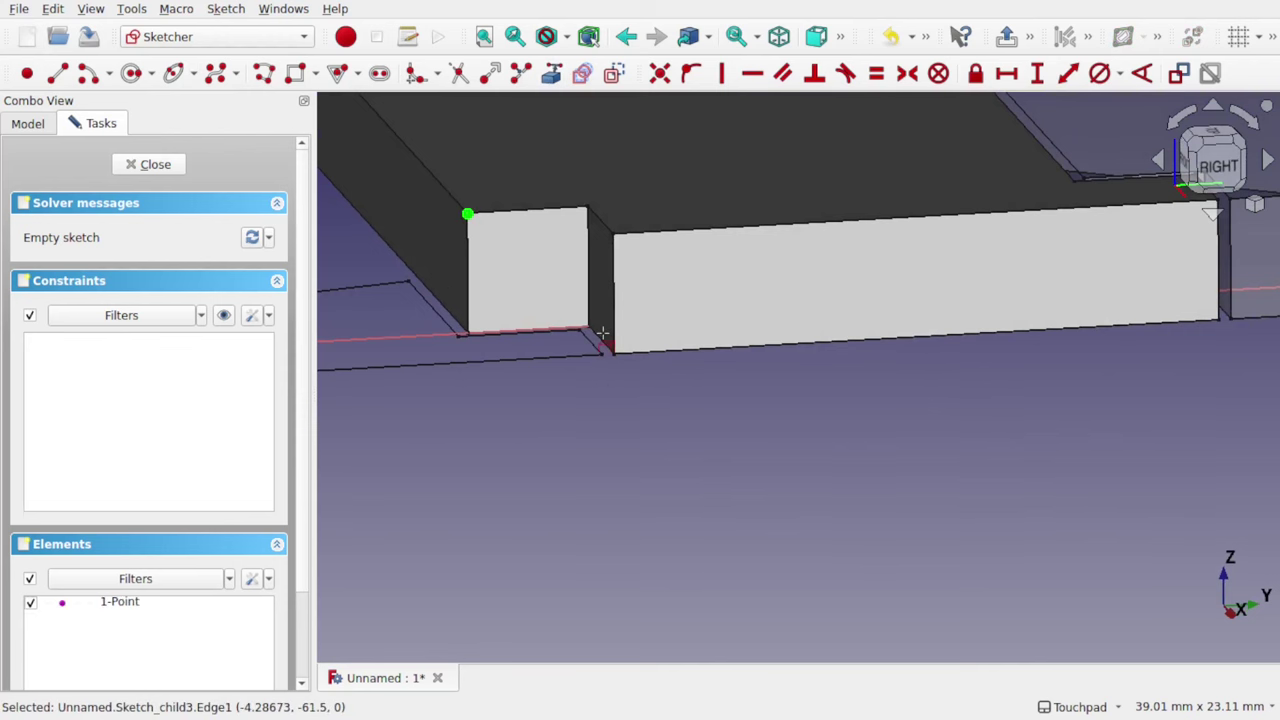
scroll(603, 332, up, 5)
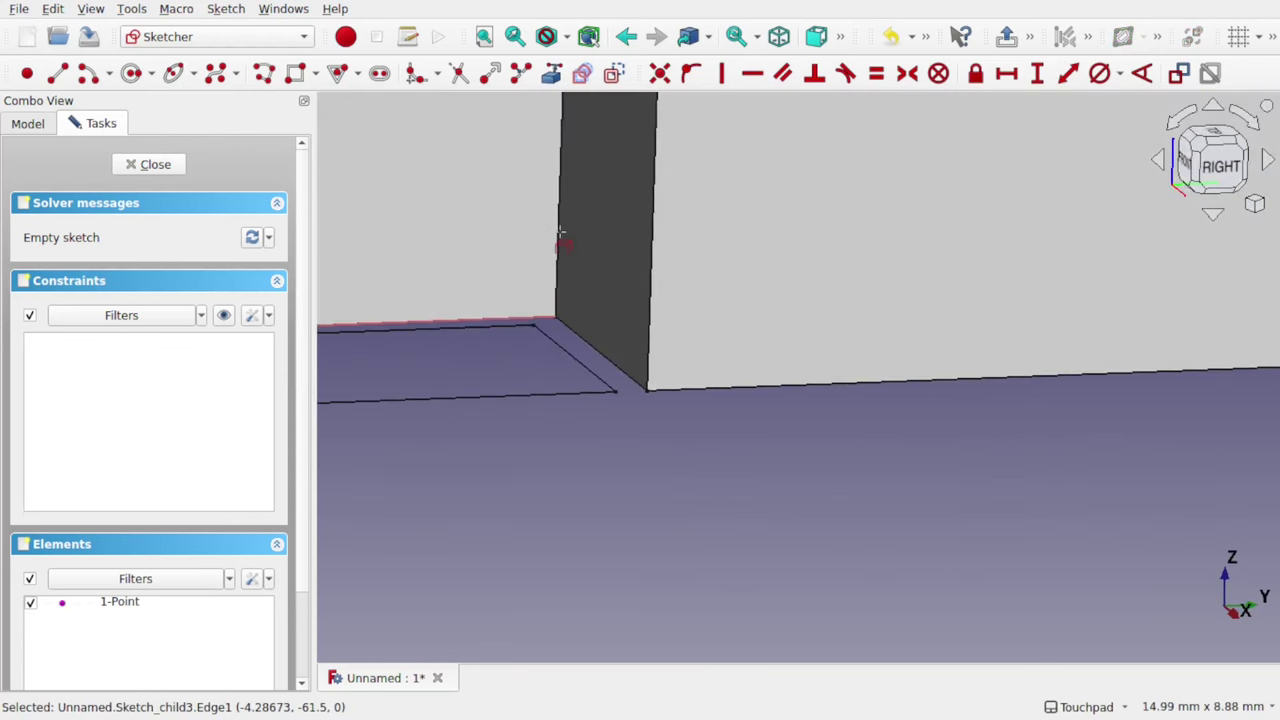
click(560, 240)
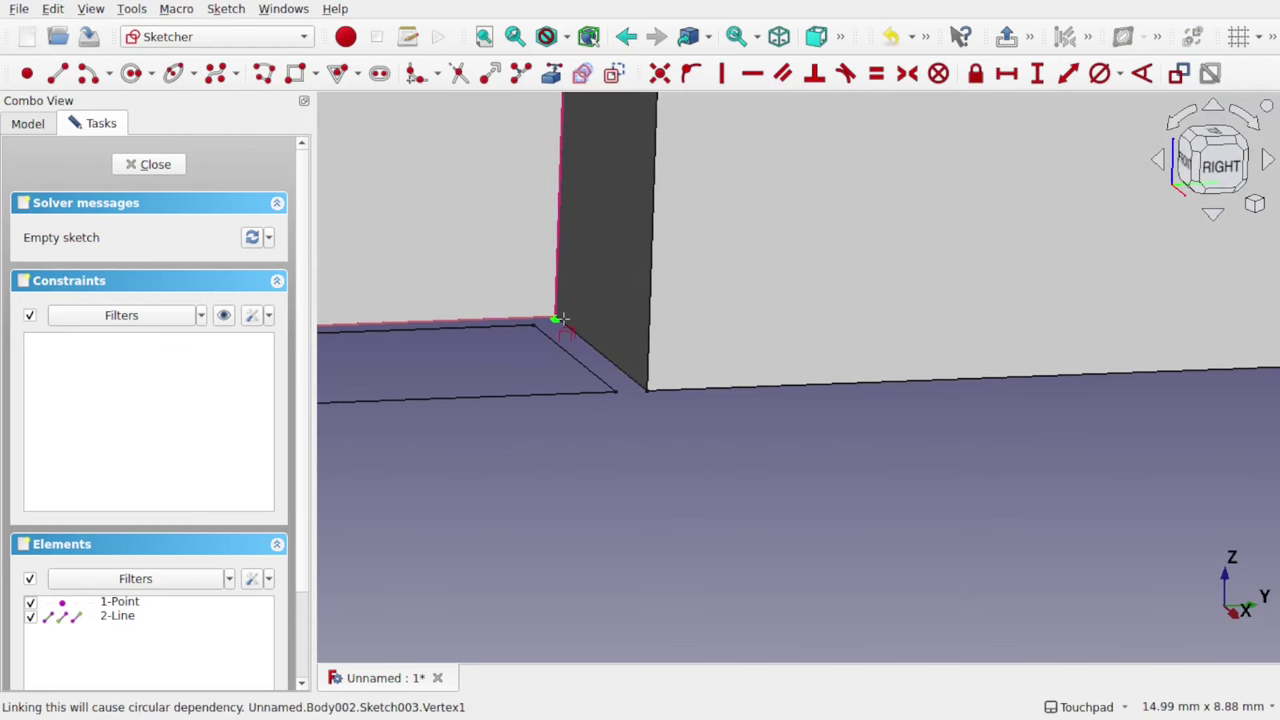
scroll(560, 318, down, 3)
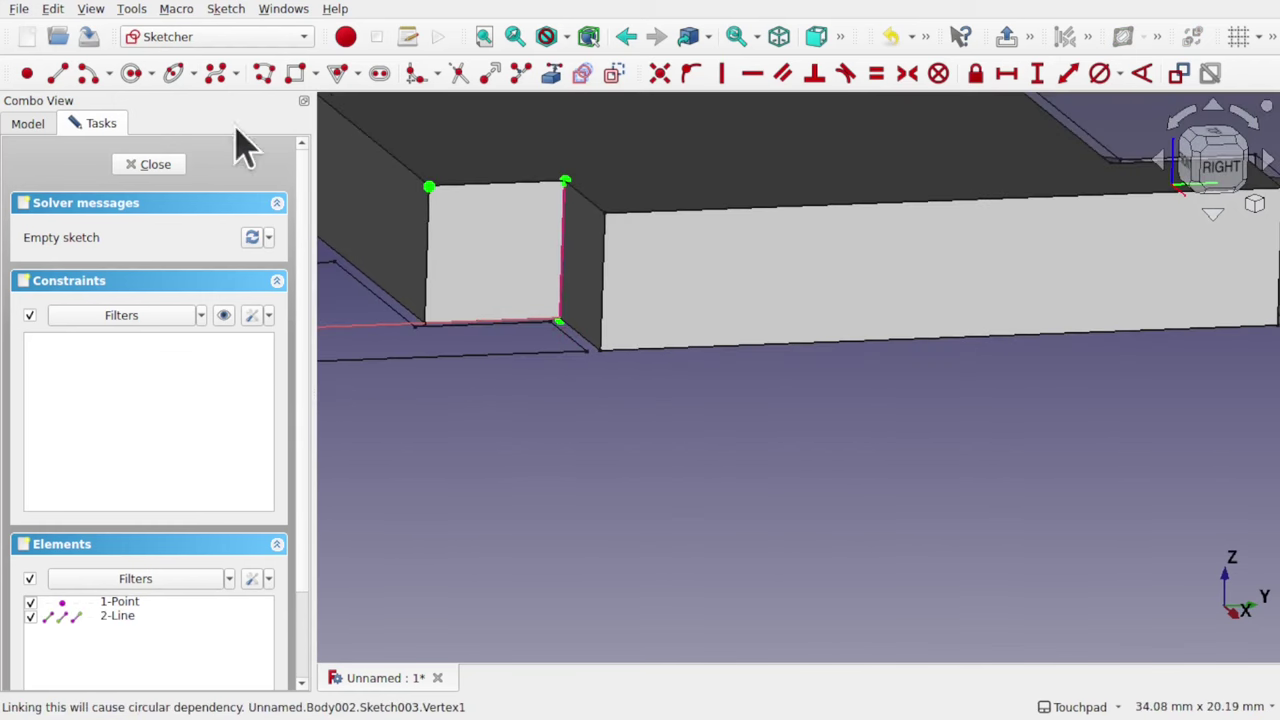
- Sketch a circle near the middle of the small notch face
click(500, 257)
click(534, 286)
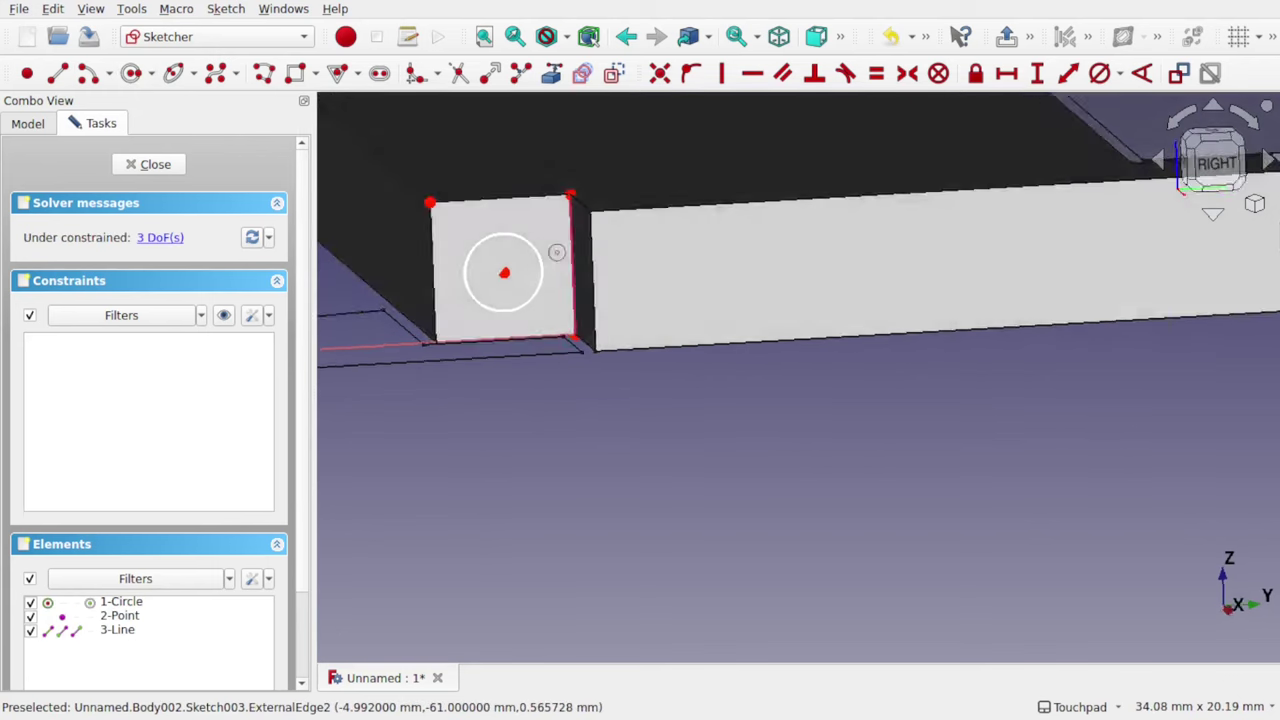
mouse_move(556, 252)
middle_down()
mouse_move(545, 235)
mouse_move(561, 266)
middle_up()
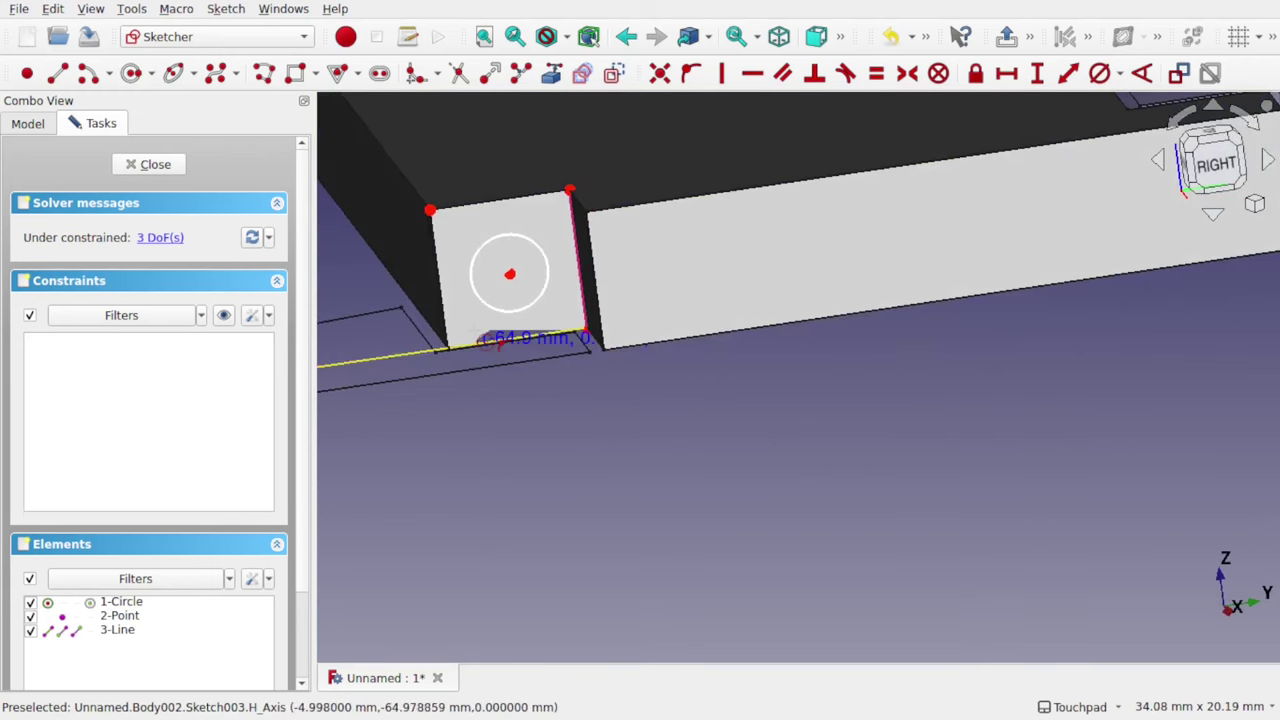
right_click(545, 290)
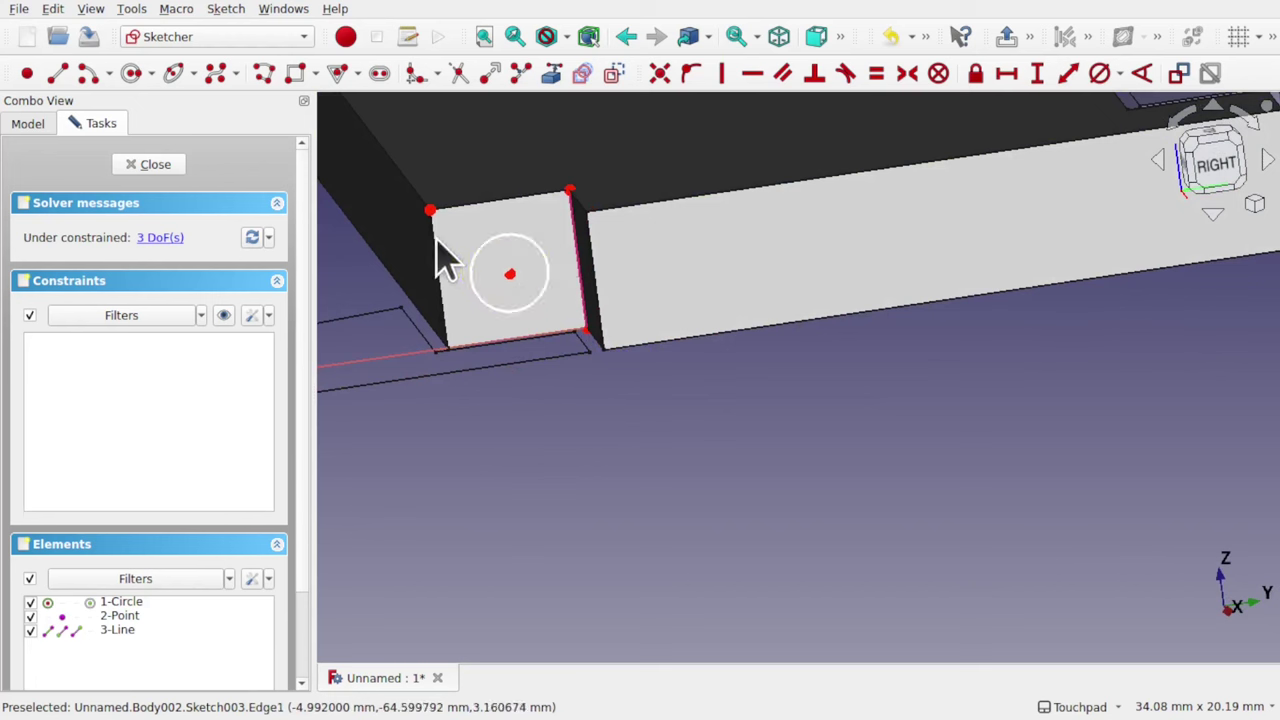
- Center the circle on the notch face with a symmetric constraint between the diagonally opposite upper and lower corners
click(430, 211)
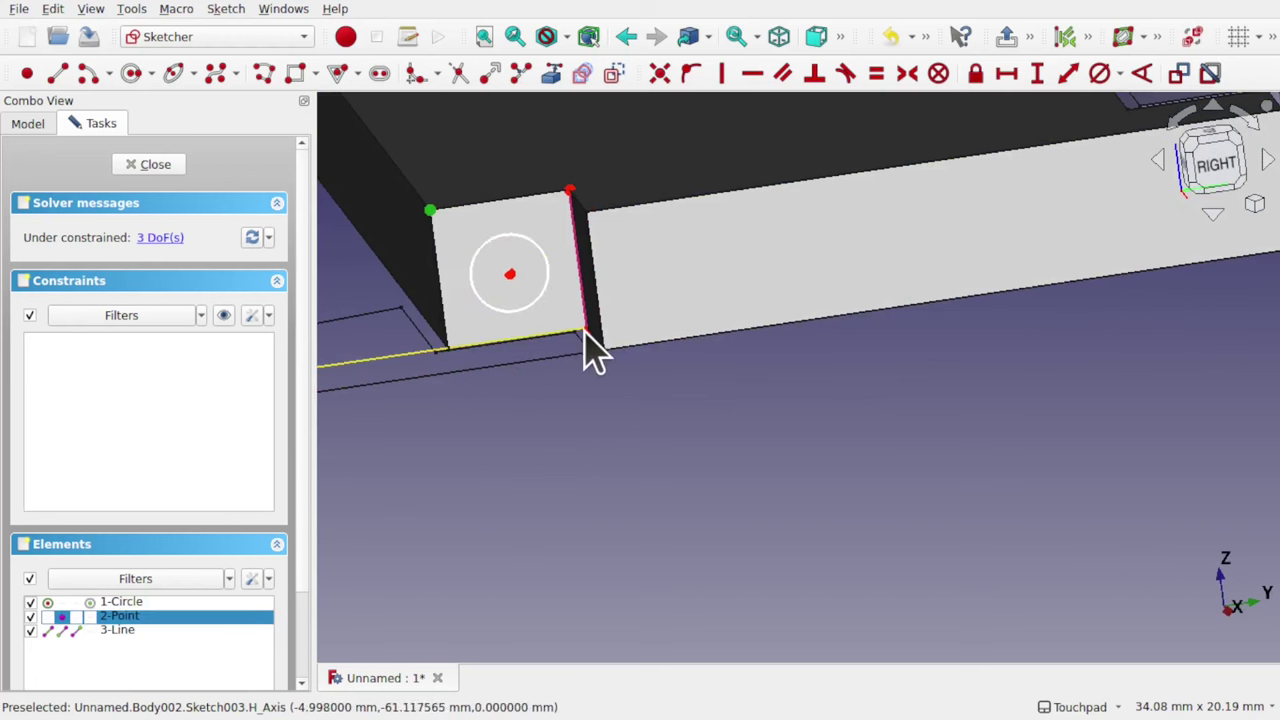
mouse_move(585, 335)
middle_down()
mouse_move(655, 290)
mouse_move(563, 362)
middle_up()
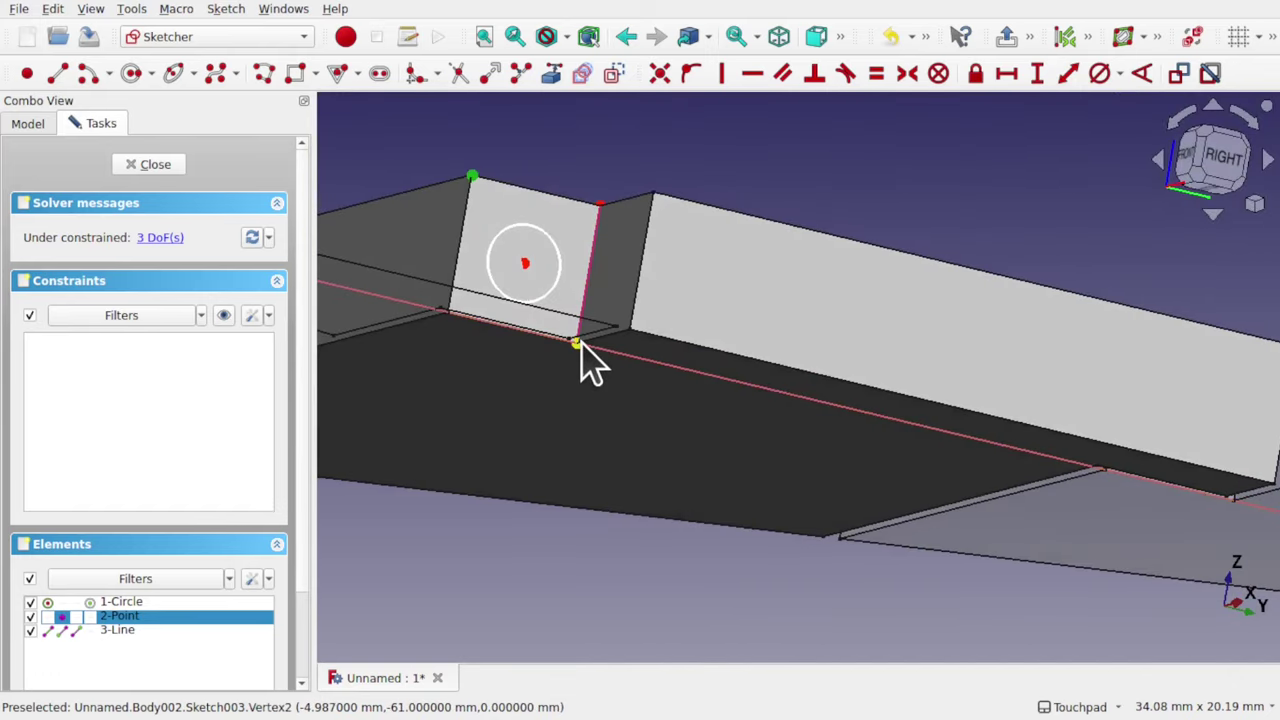
click(578, 344)
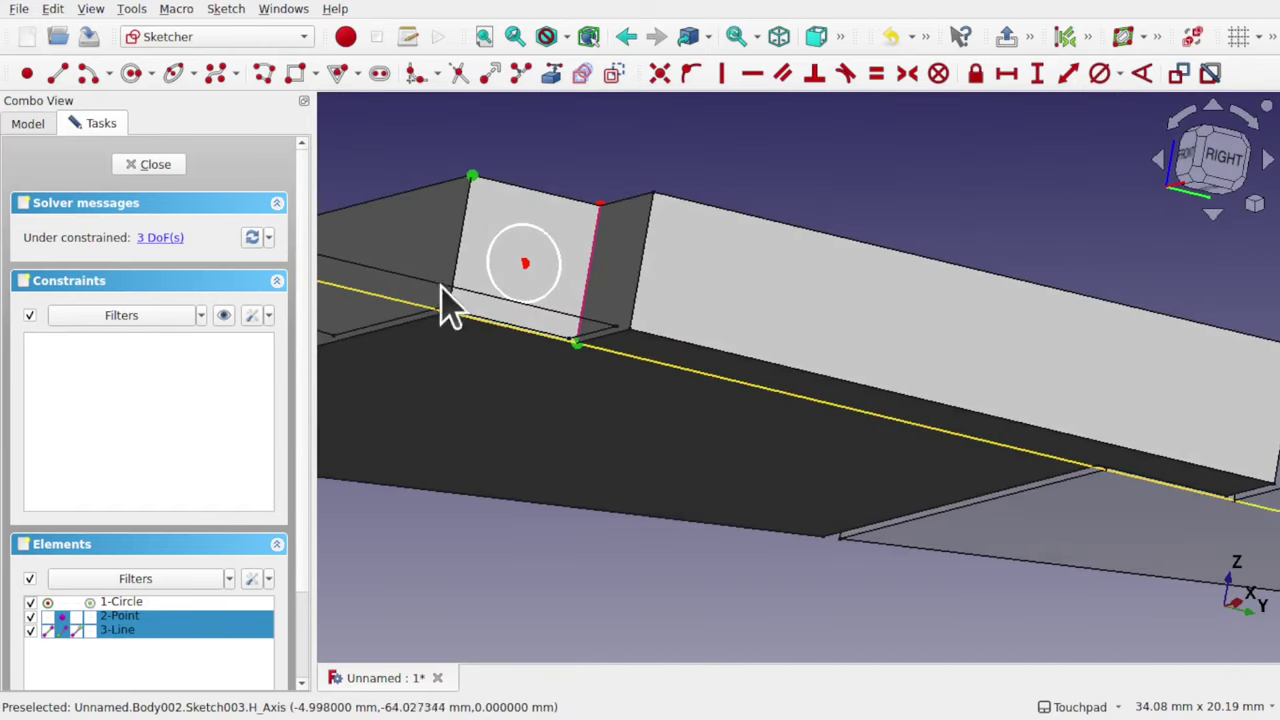
click(527, 264)
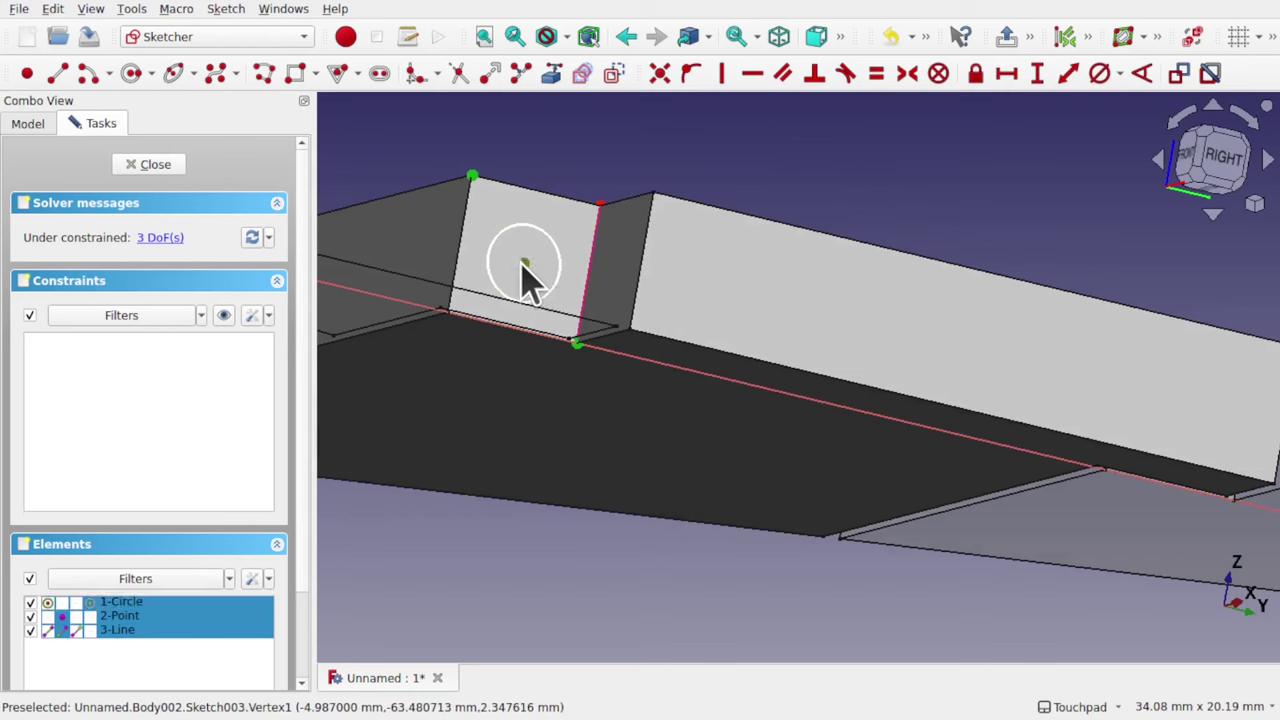
click(906, 73)
mouse_move(760, 170)
middle_down()
mouse_move(677, 197)
mouse_move(655, 333)
middle_up()
scroll(652, 350, down, 4)
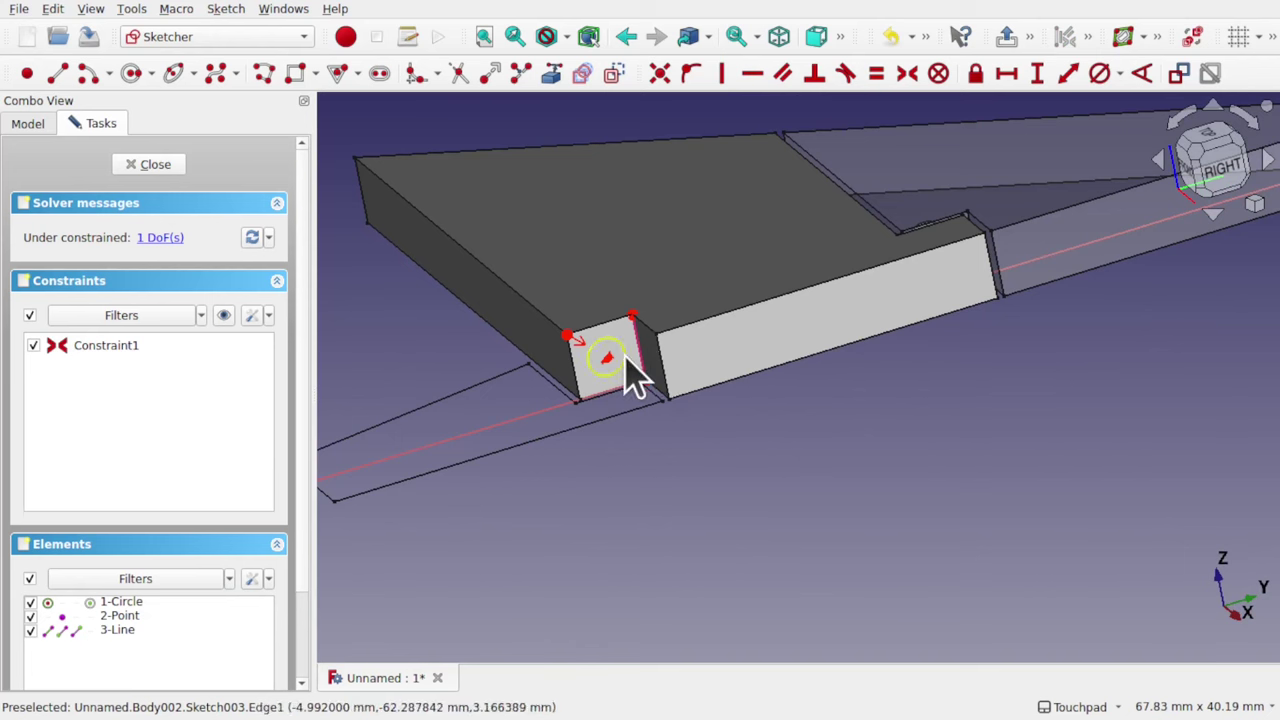
- Constrain the notch-face circle's diameter to 3 mm and finish the sketch
click(625, 357)
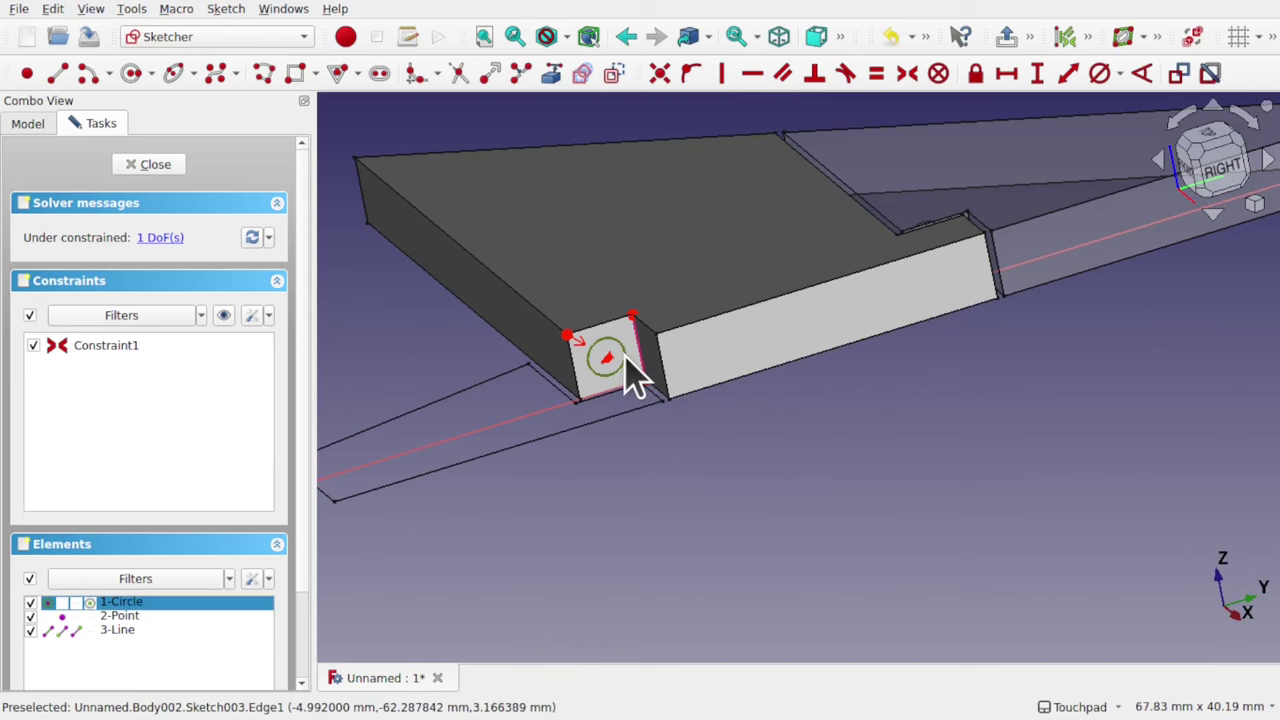
click(1100, 75)
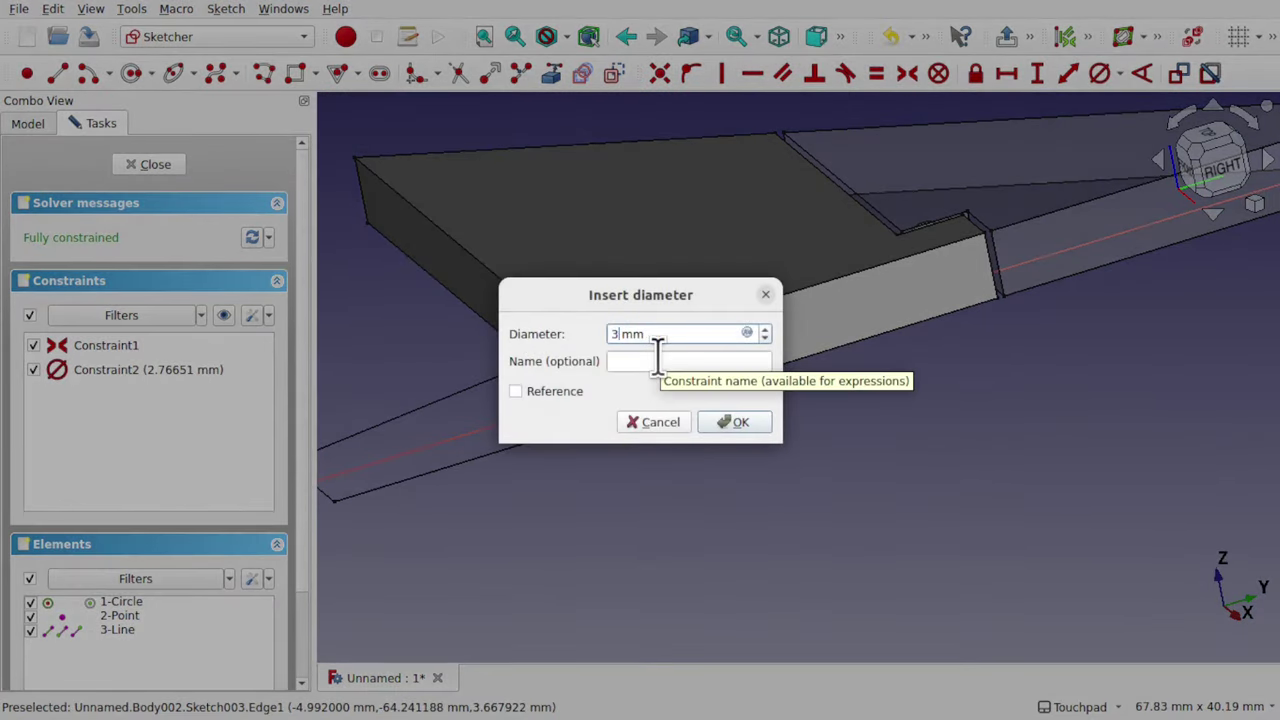
key(Return)
scroll(622, 388, up, 4)
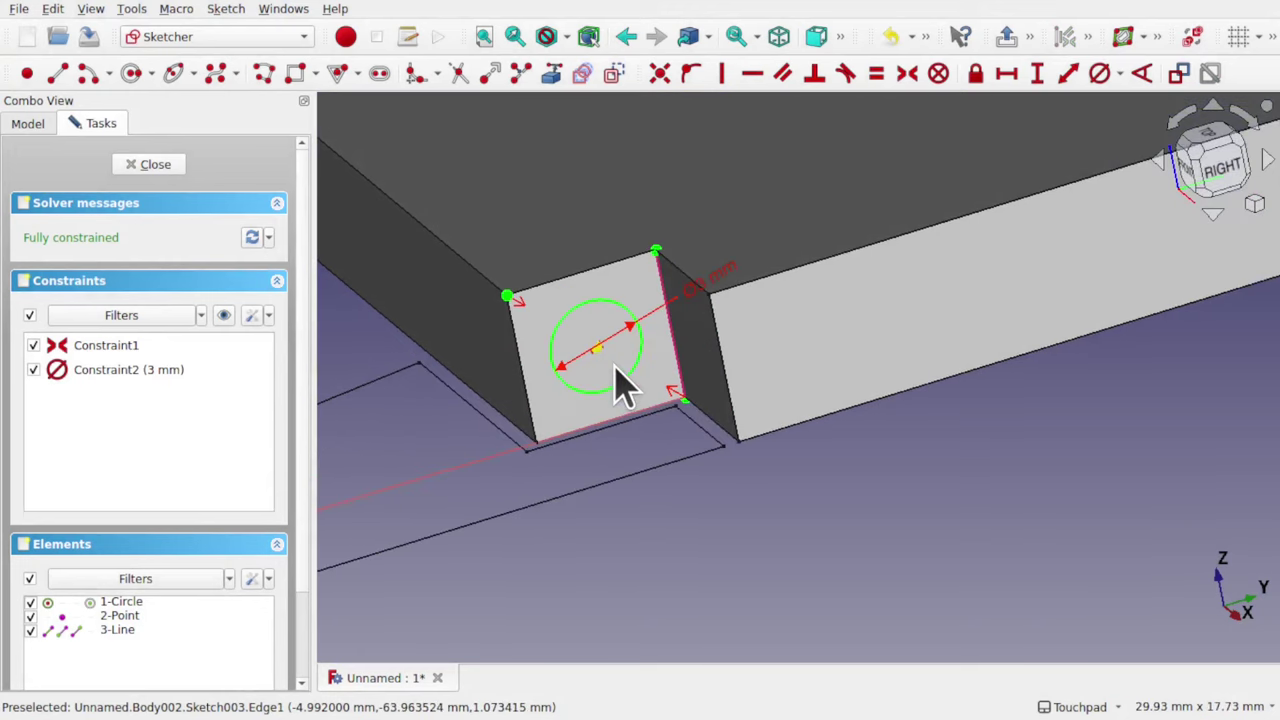
click(145, 164)
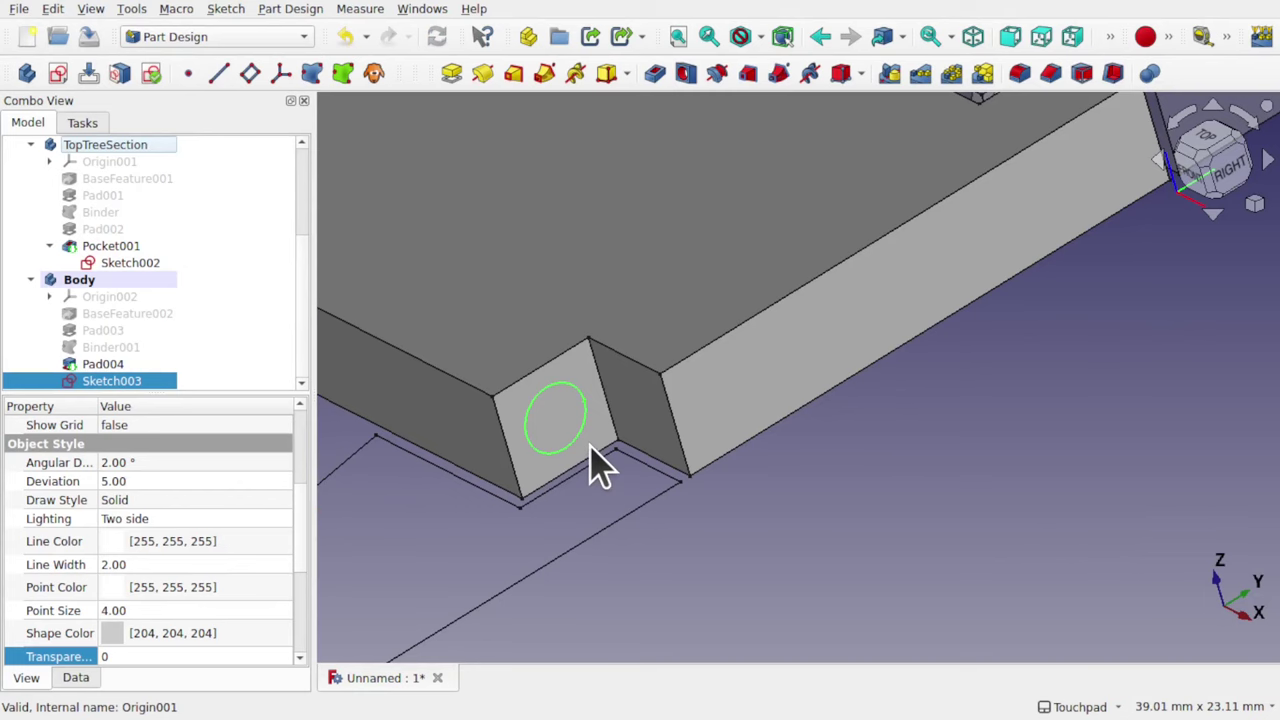
- Pocket the circle 3 mm deep into the notch face to form the peg hole
scroll(597, 467, down, 3)
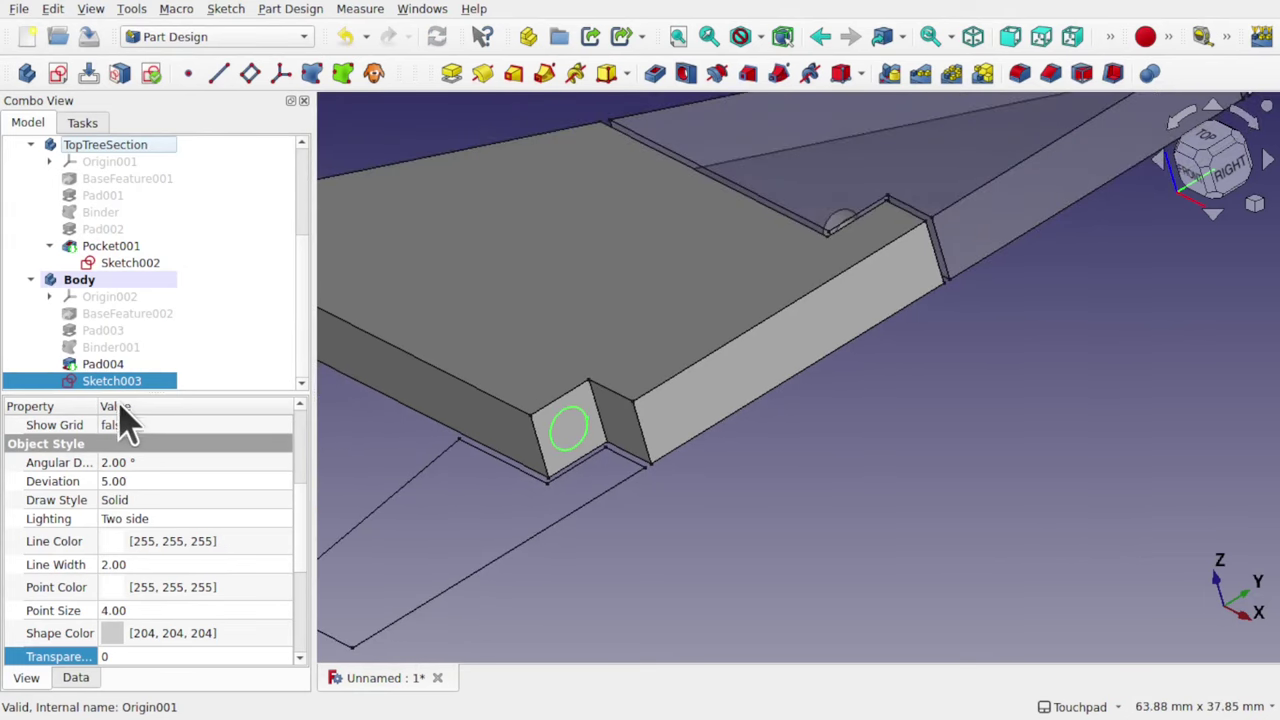
click(656, 78)
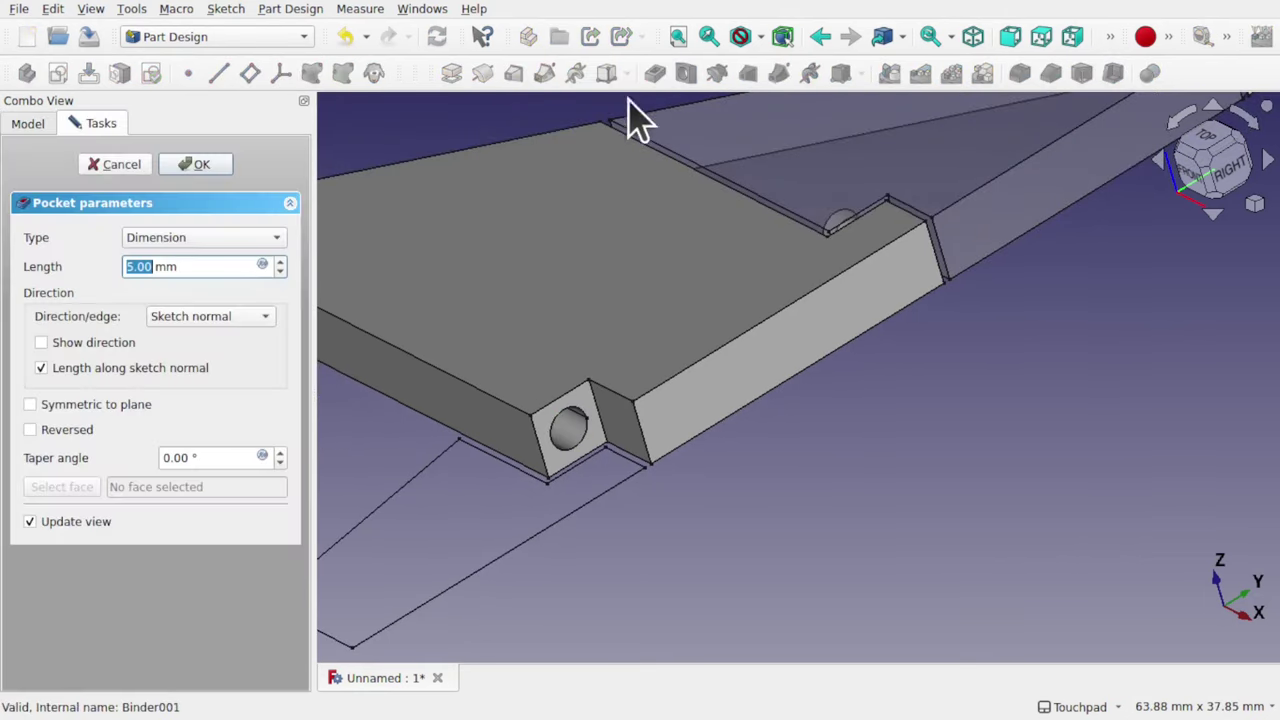
text(3)
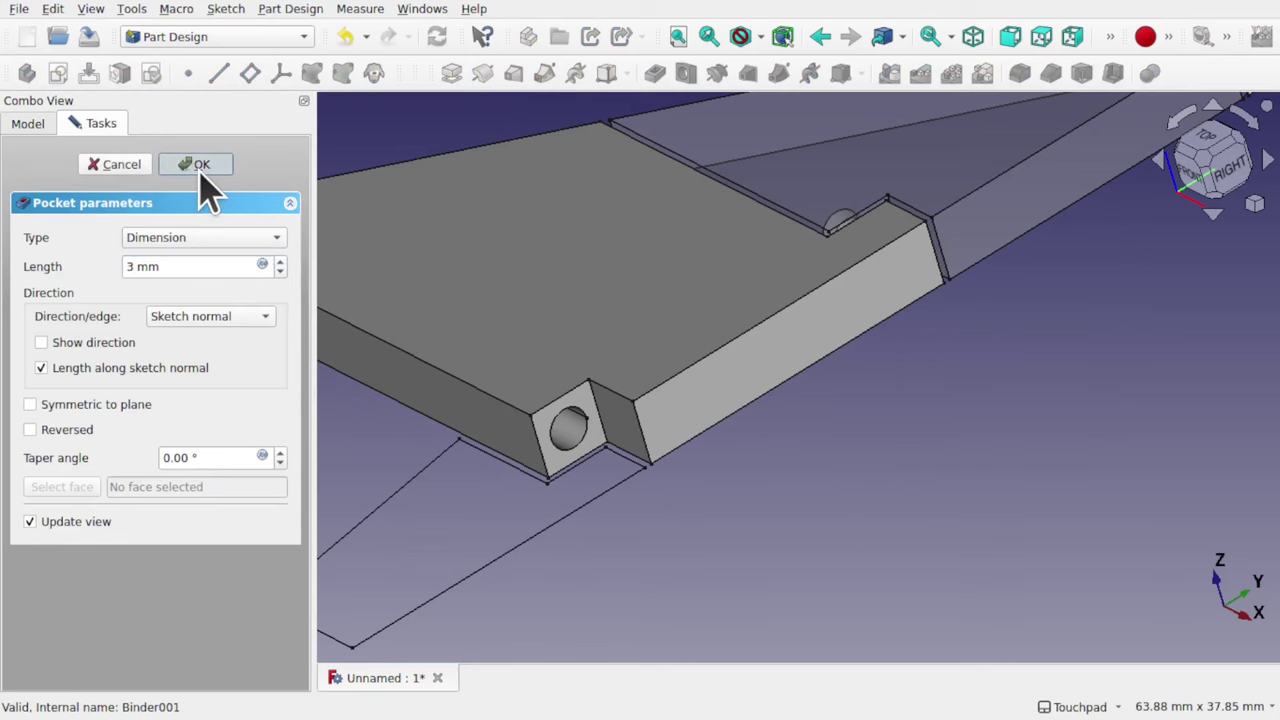
click(197, 166)
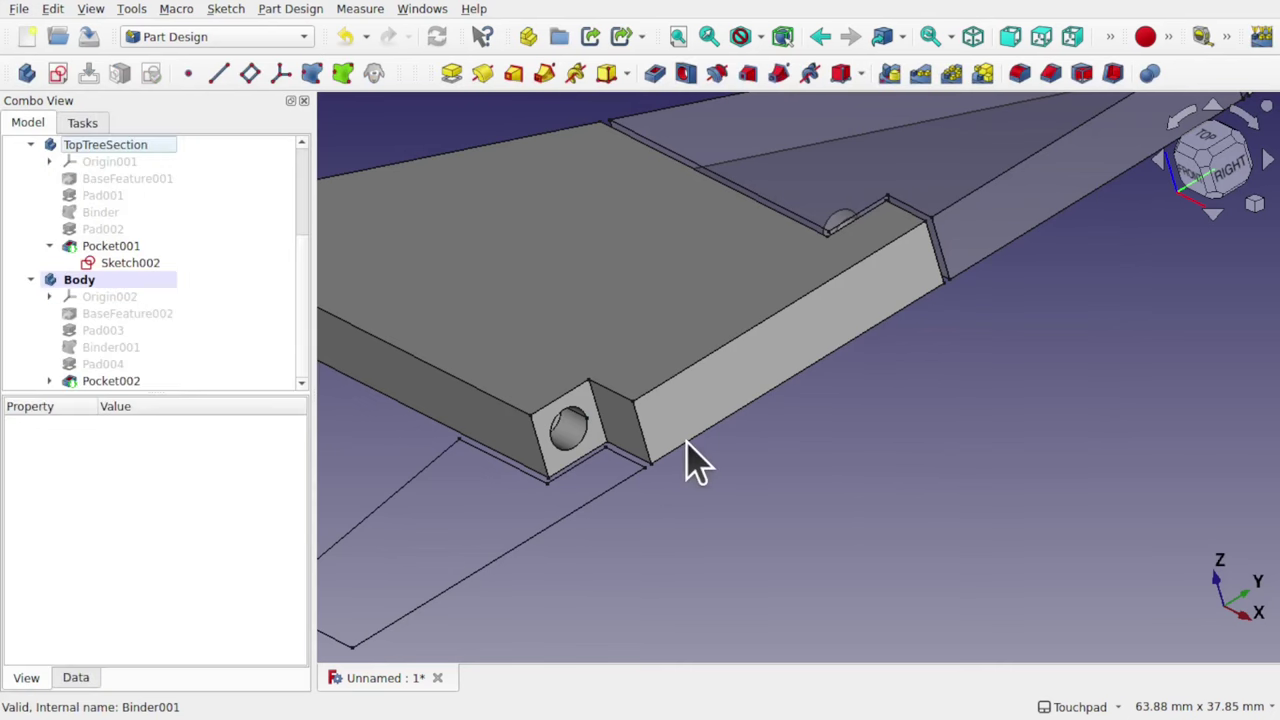
- Rename the body with the new peg hole as BottomTreeSection
middle_drag(668, 425, 553, 556)
click(541, 535)
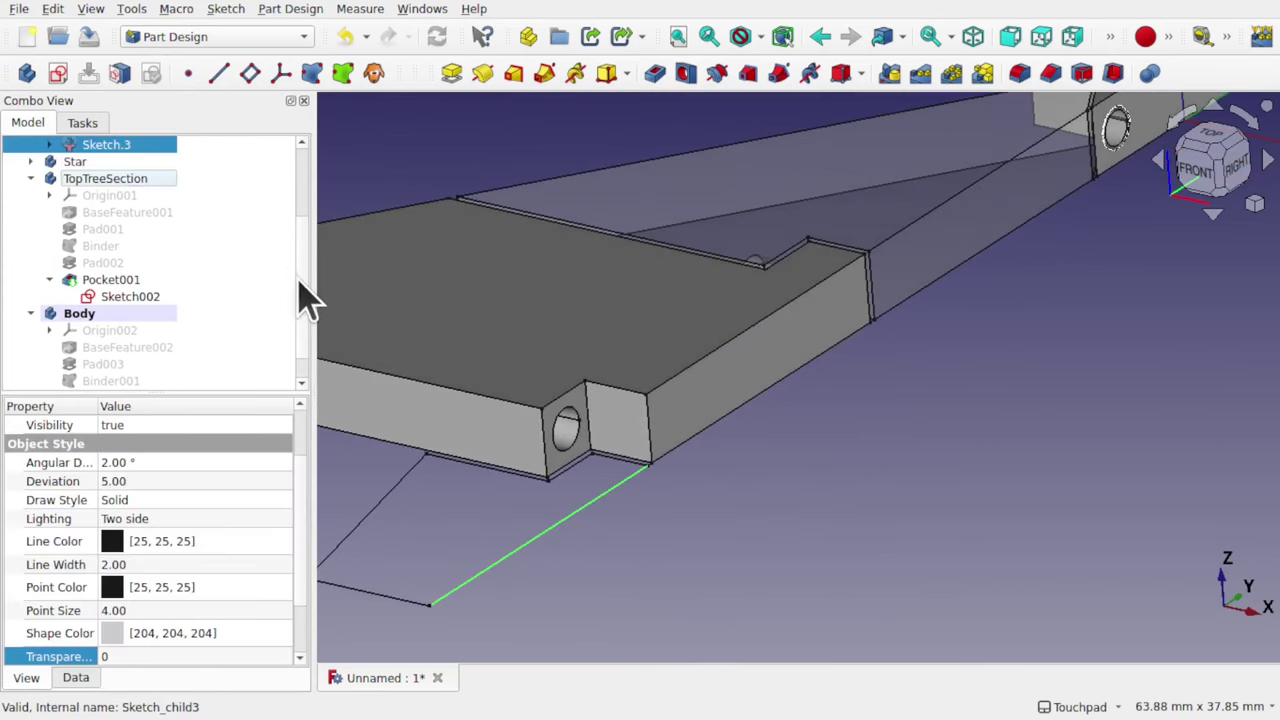
scroll(300, 260, up, 2)
scroll(300, 265, down, 1)
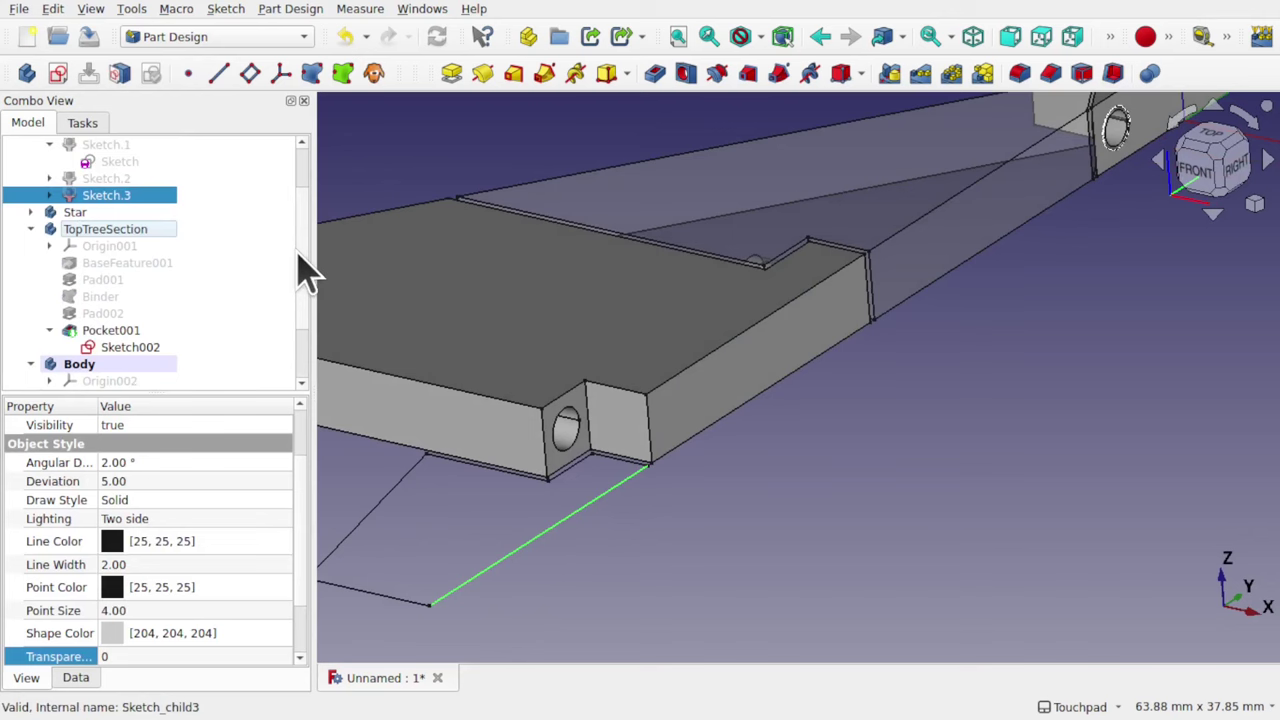
click(31, 229)
click(31, 281)
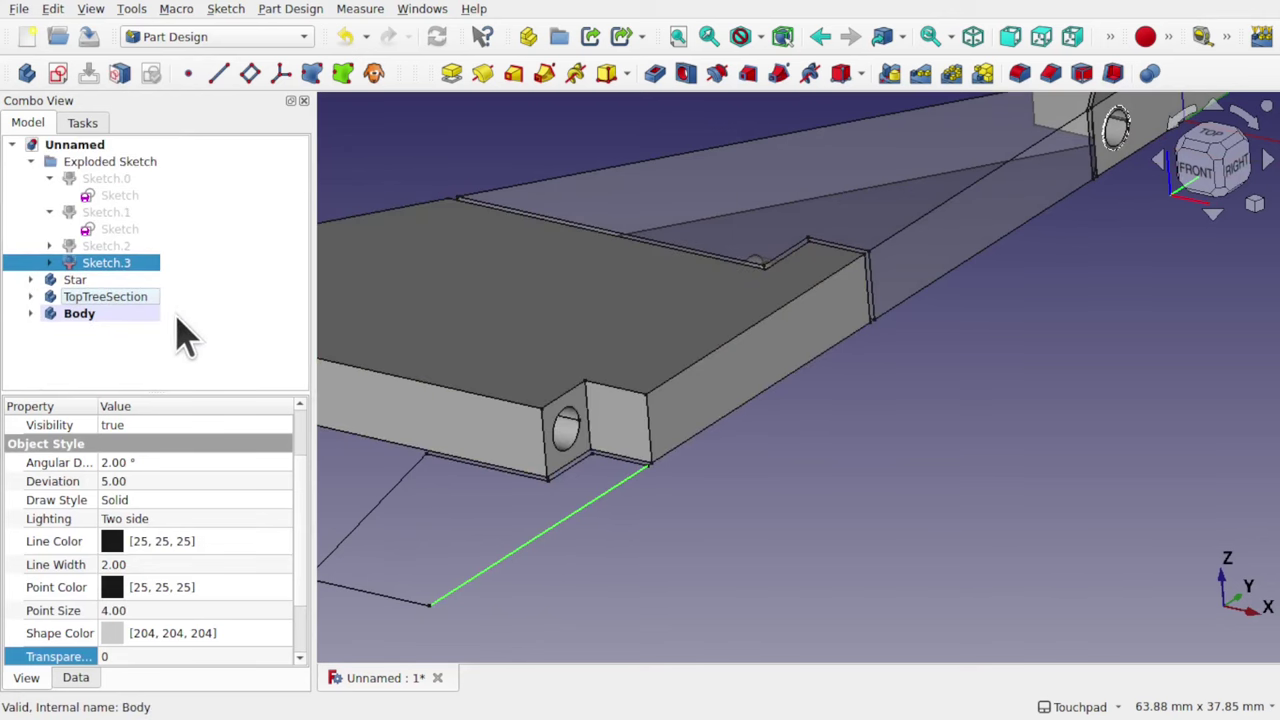
click(78, 314)
right_click(78, 318)
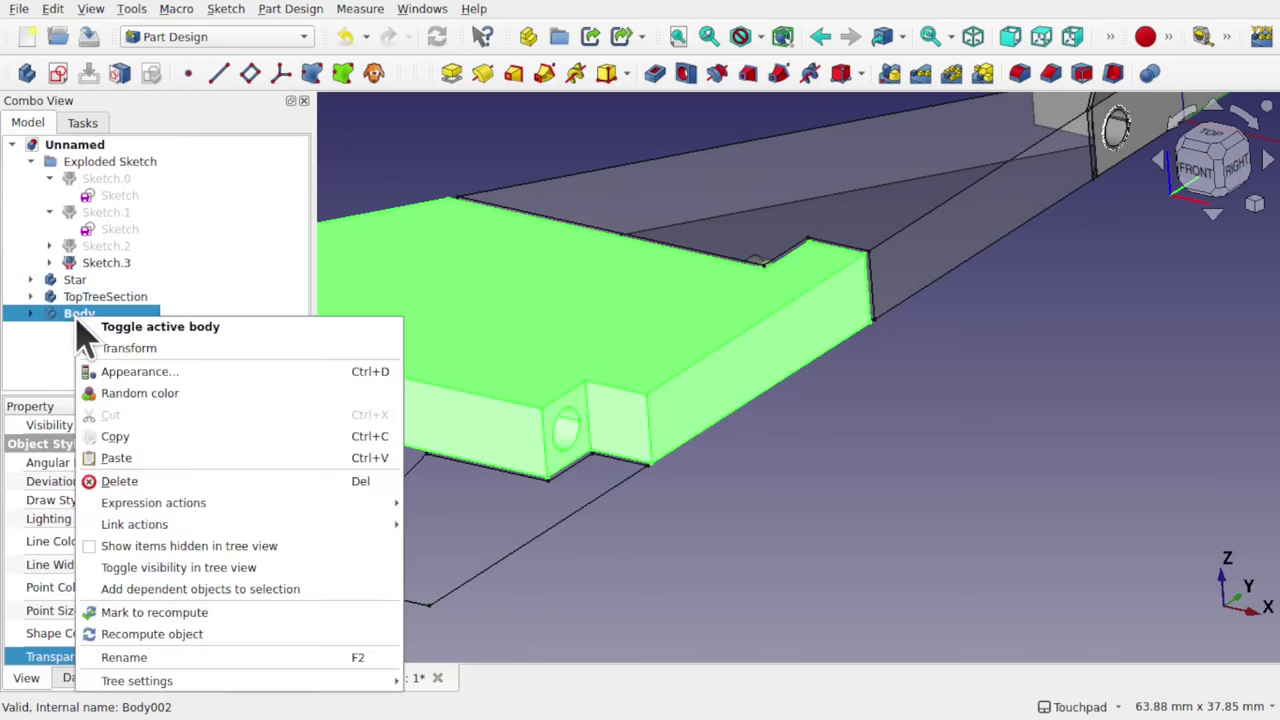
click(178, 658)
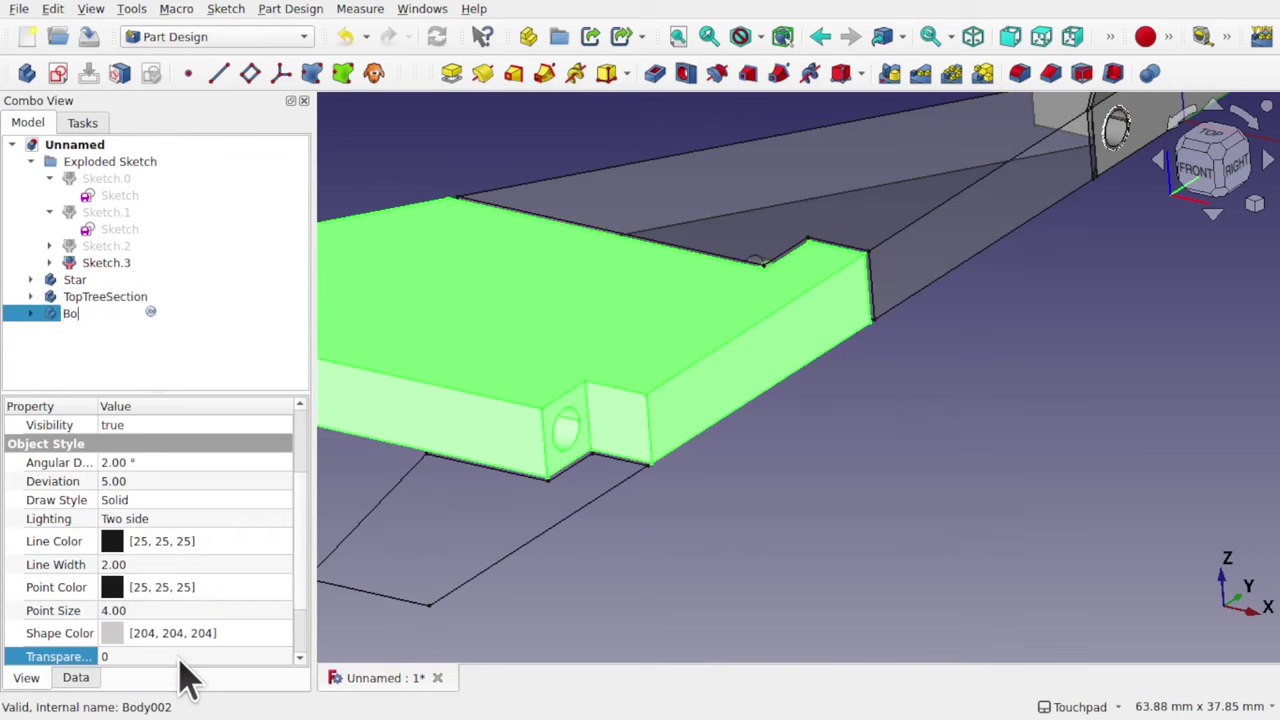
text(BottomTreeSection)
key(Return)
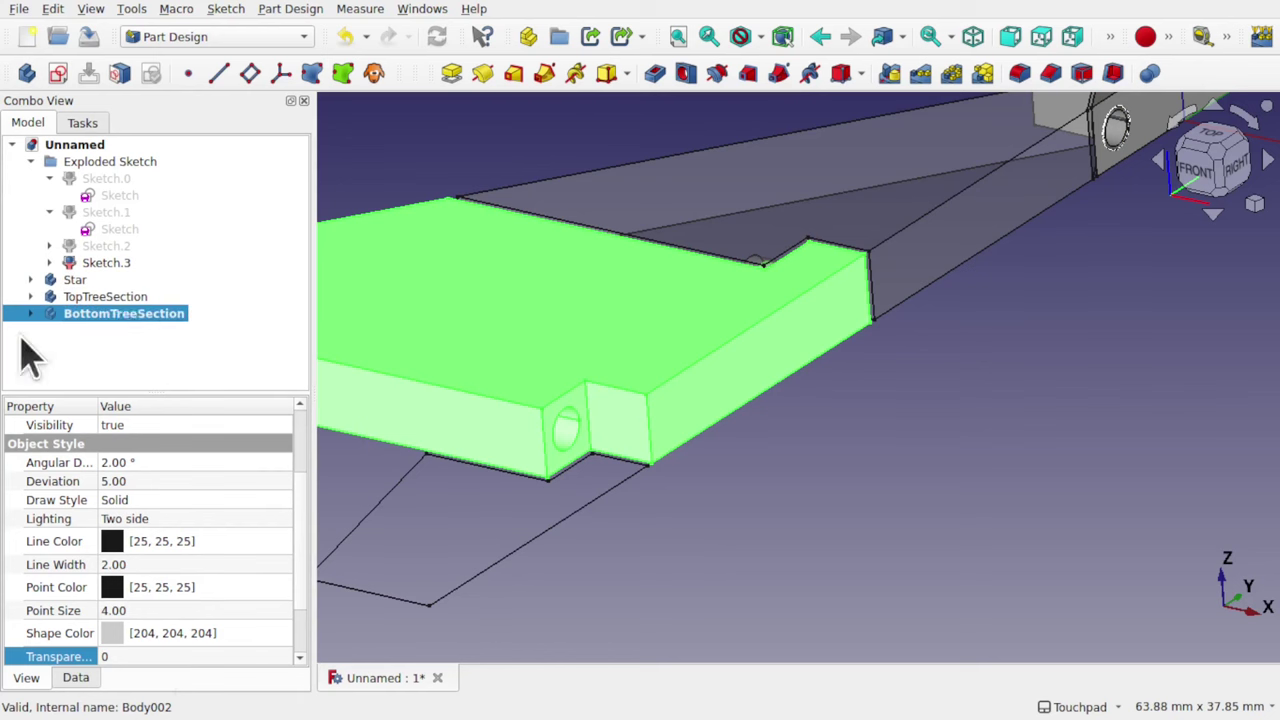
- Set the BottomTreeSection body's transparency to 70
click(122, 266)
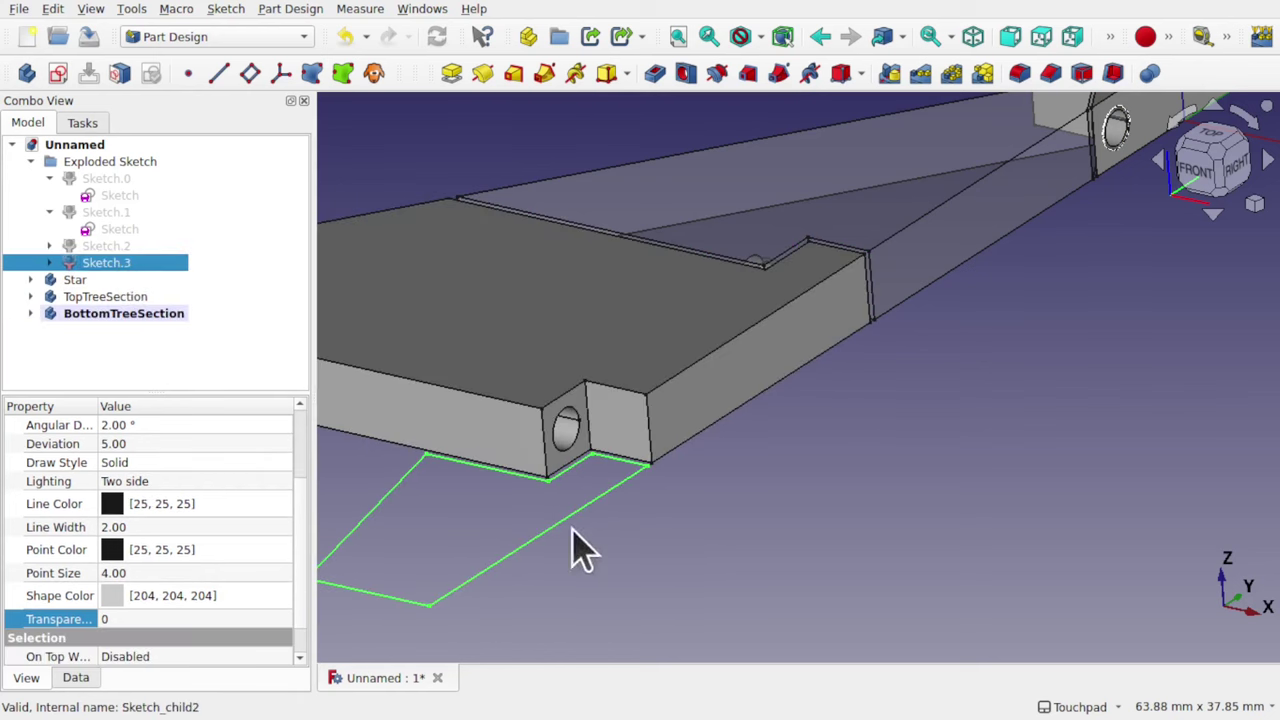
click(76, 679)
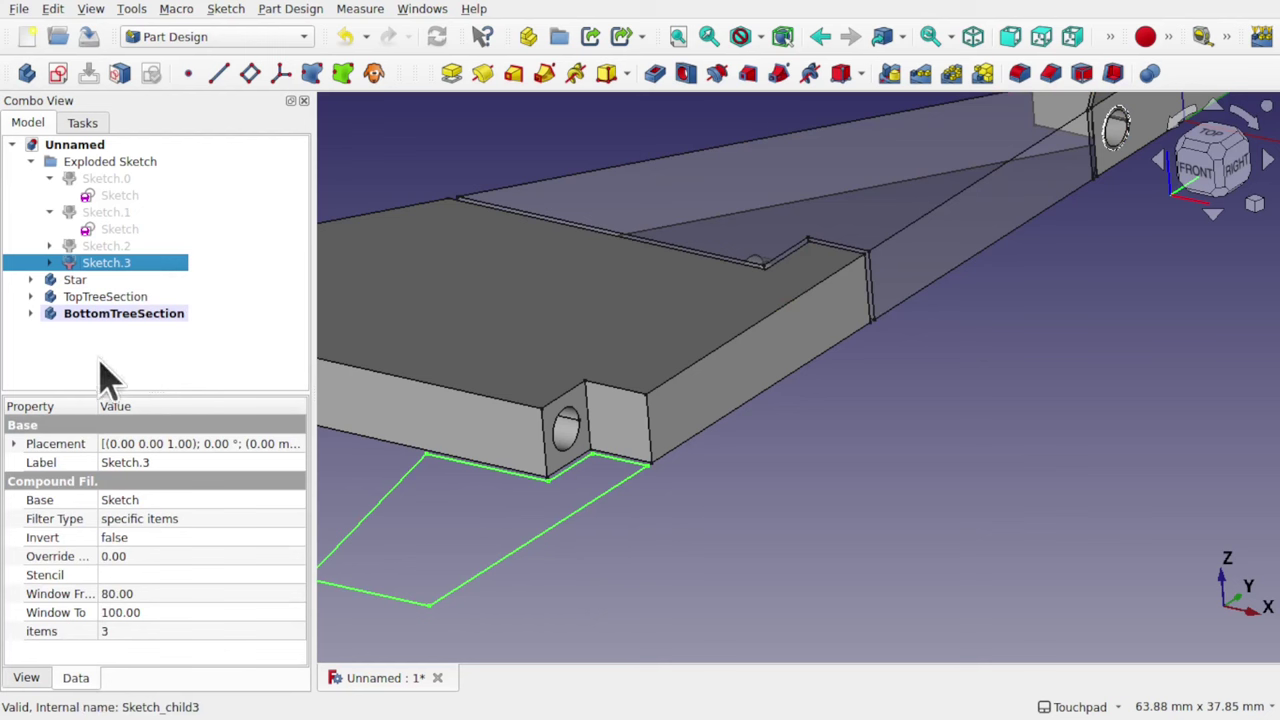
click(438, 300)
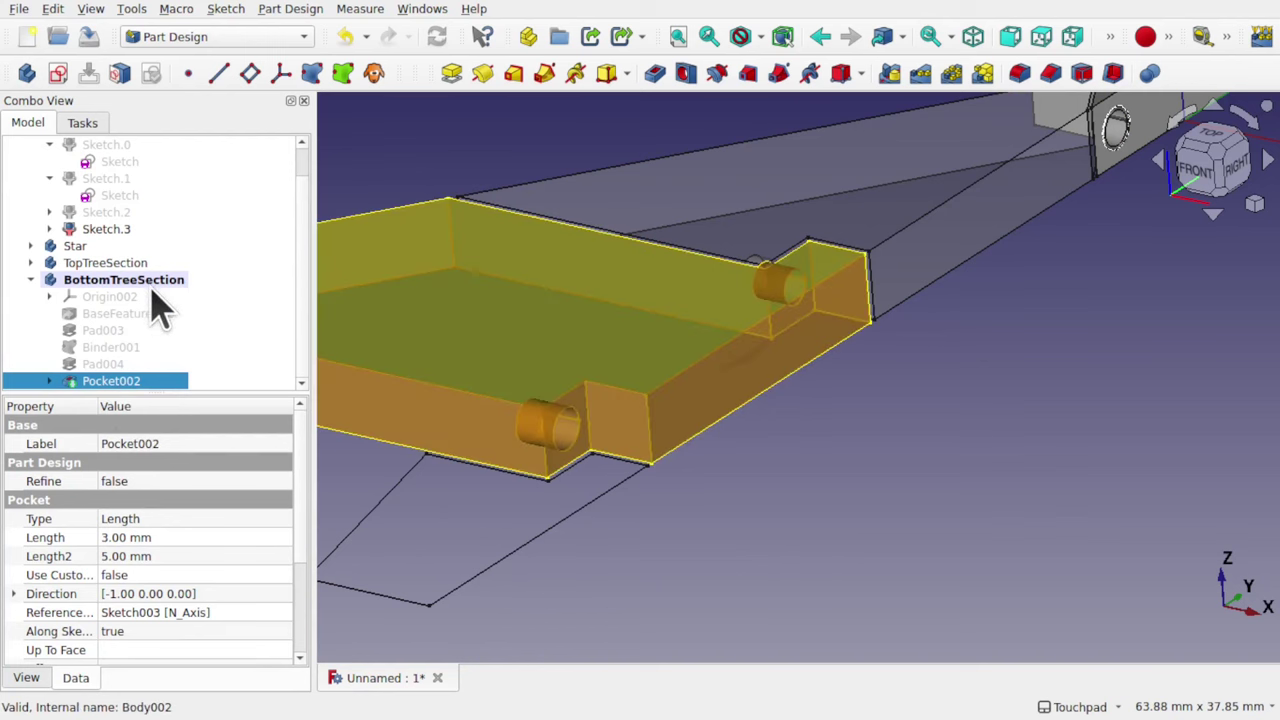
click(124, 280)
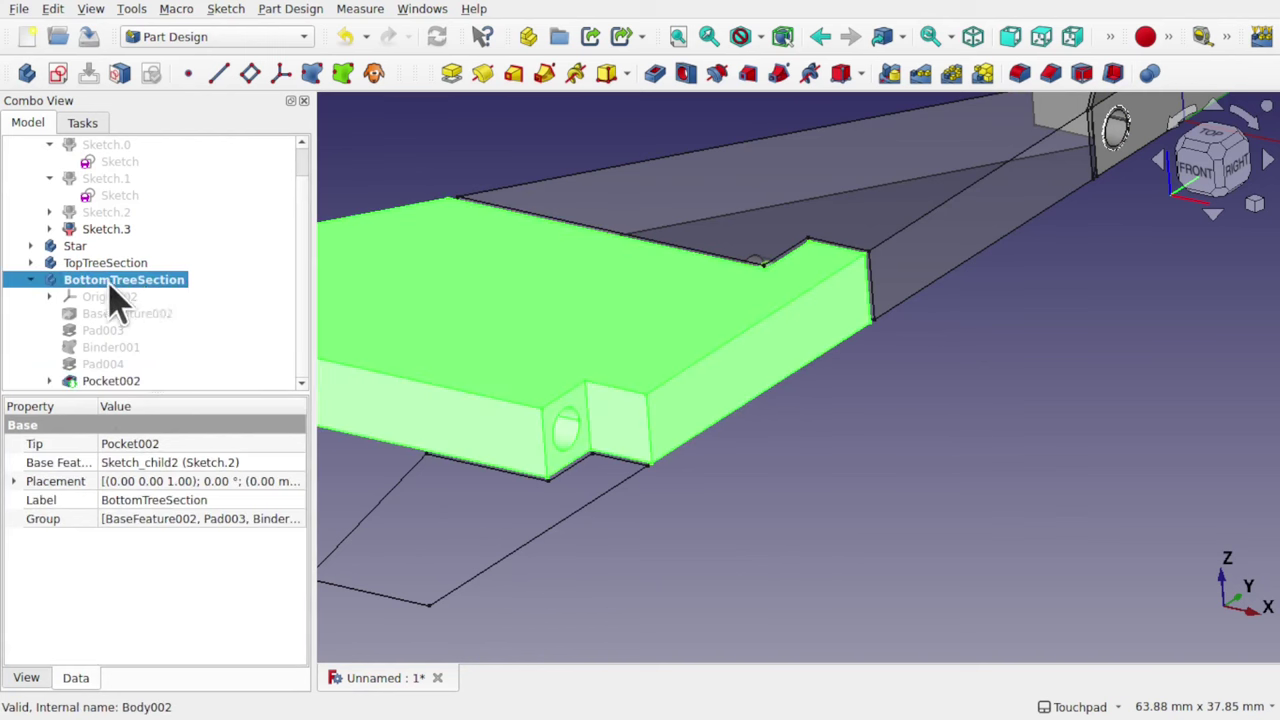
click(26, 678)
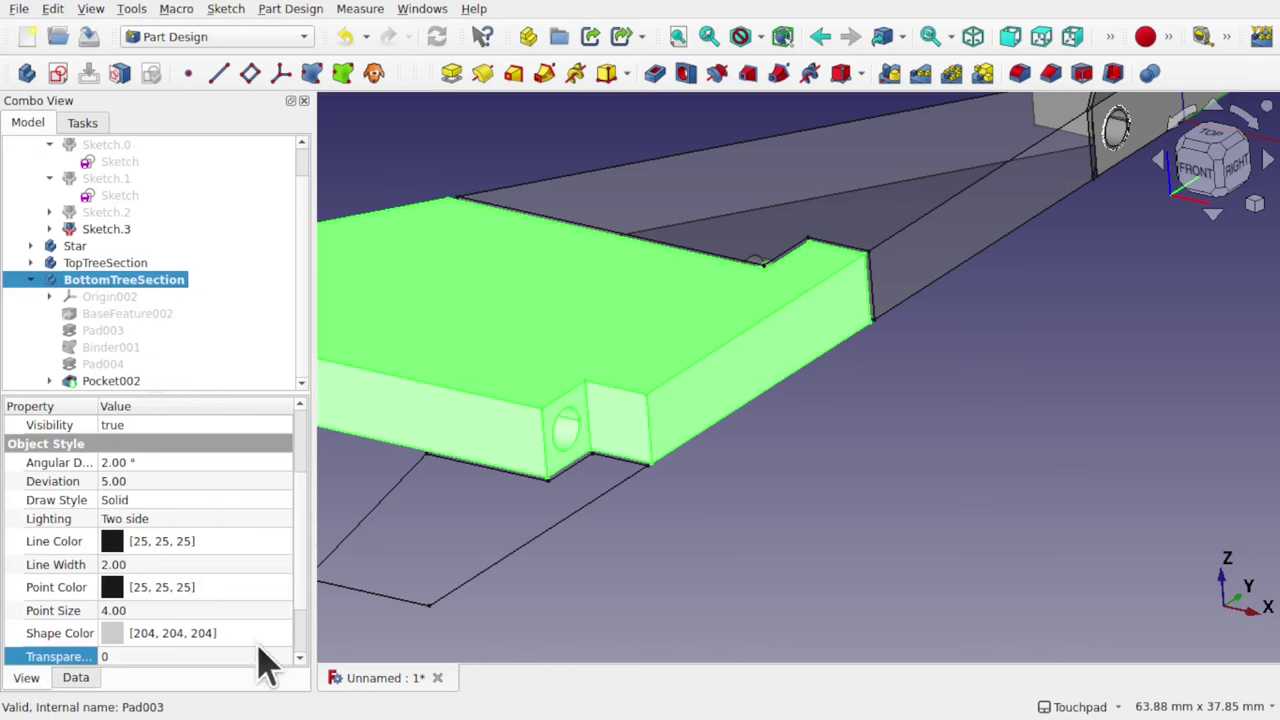
click(117, 656)
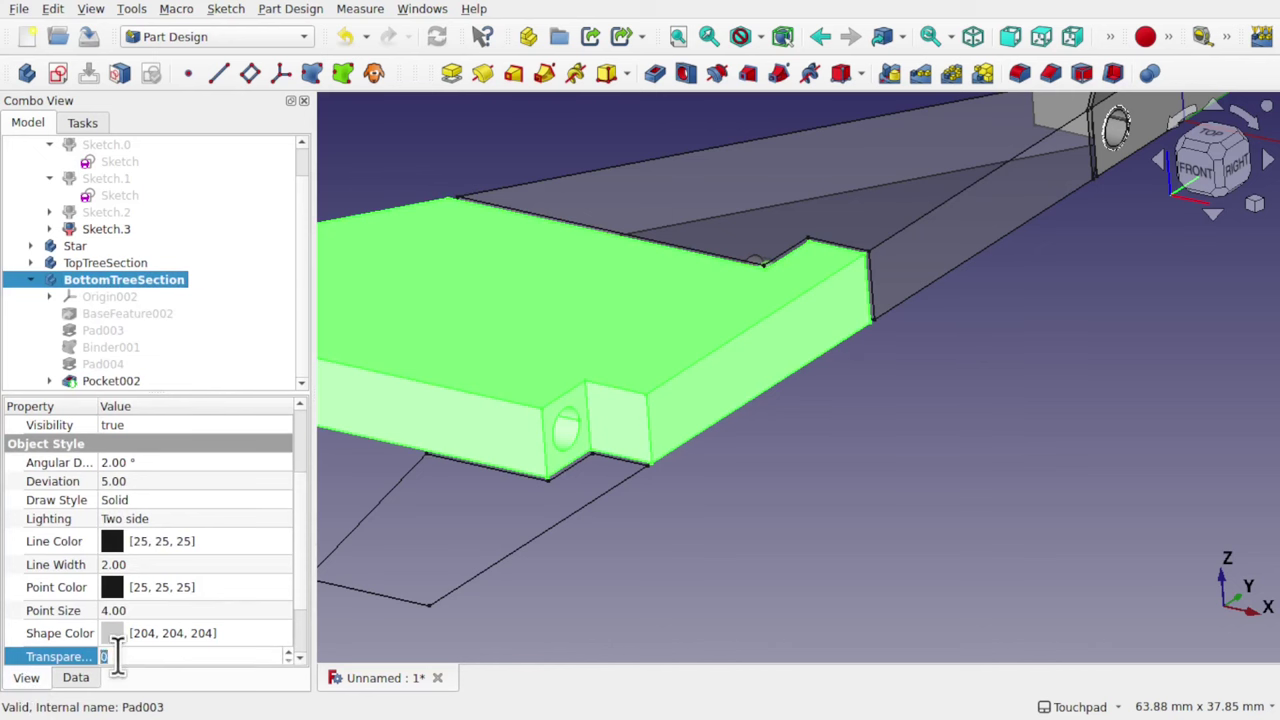
text(70)
key(Return)
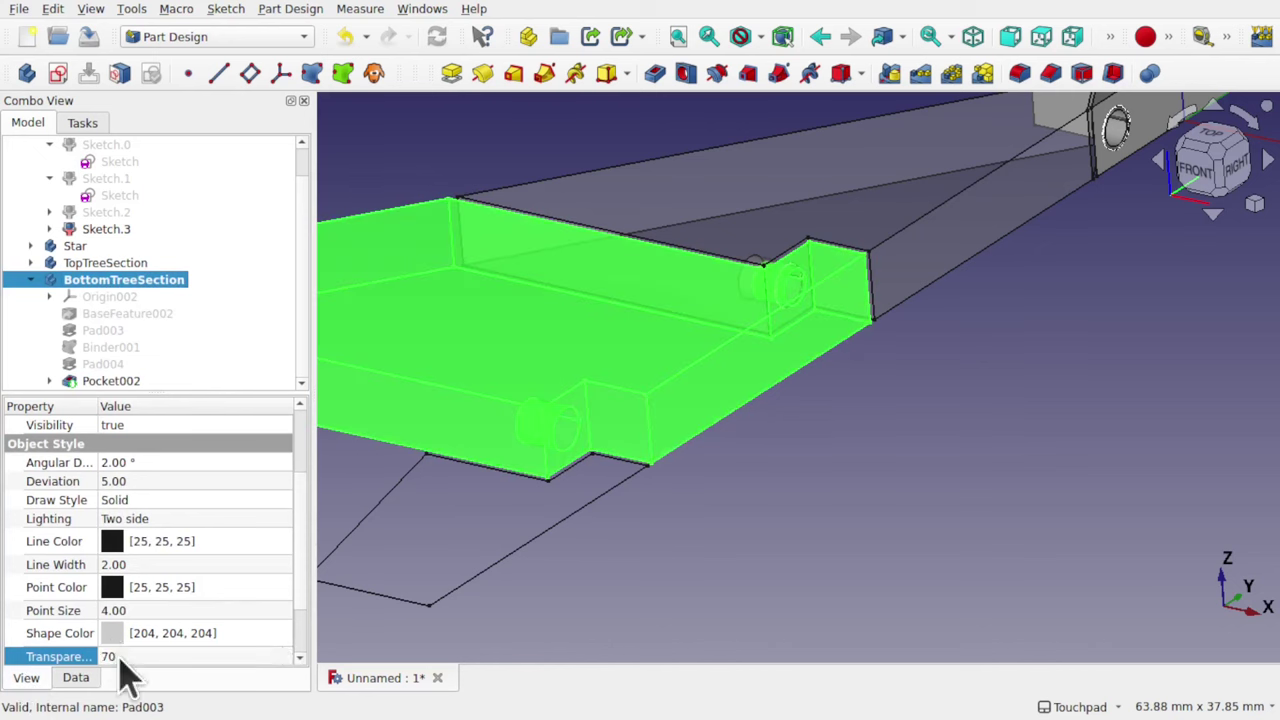
click(537, 537)
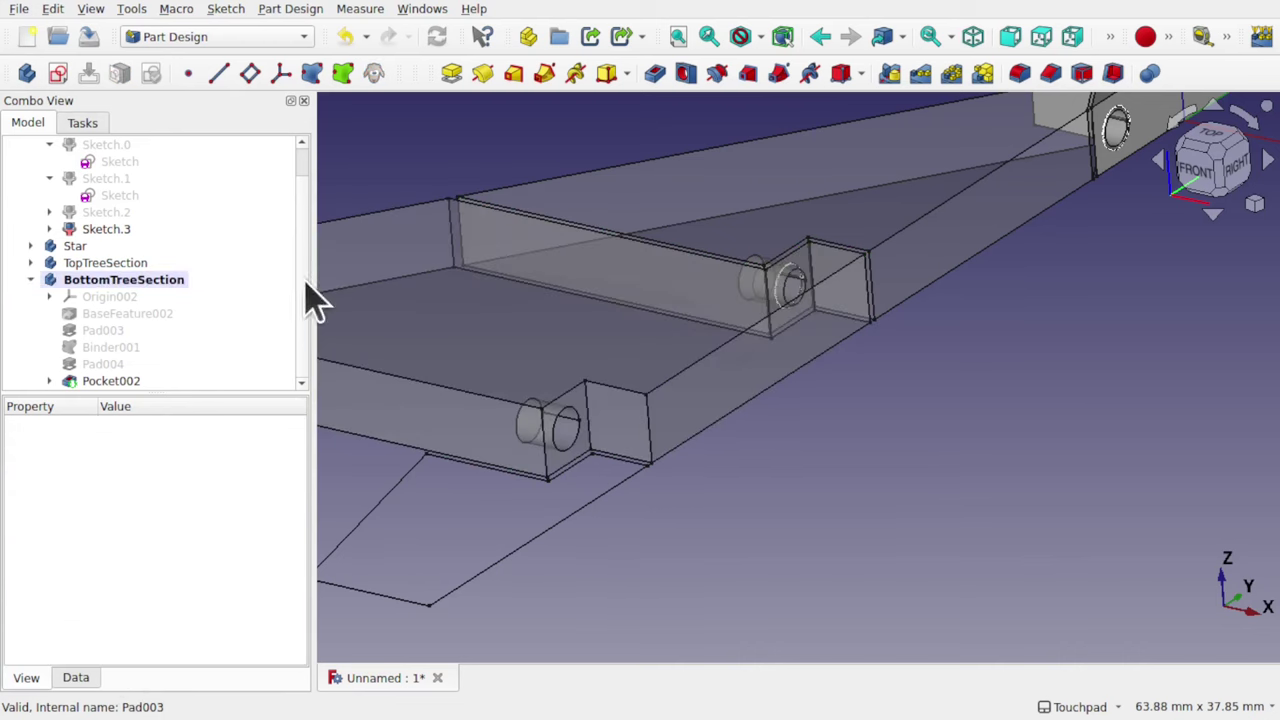
- Create a new body from the Sketch.3 profile and pad its base feature 5 mm
click(115, 231)
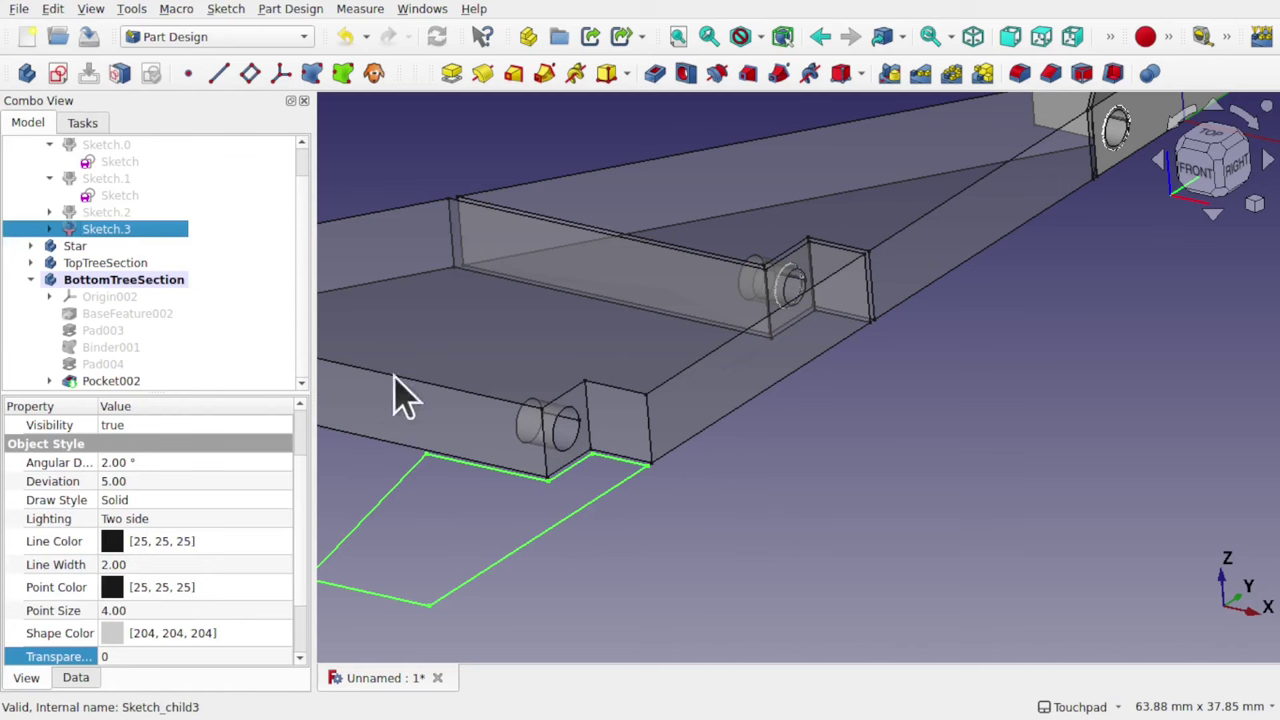
click(28, 75)
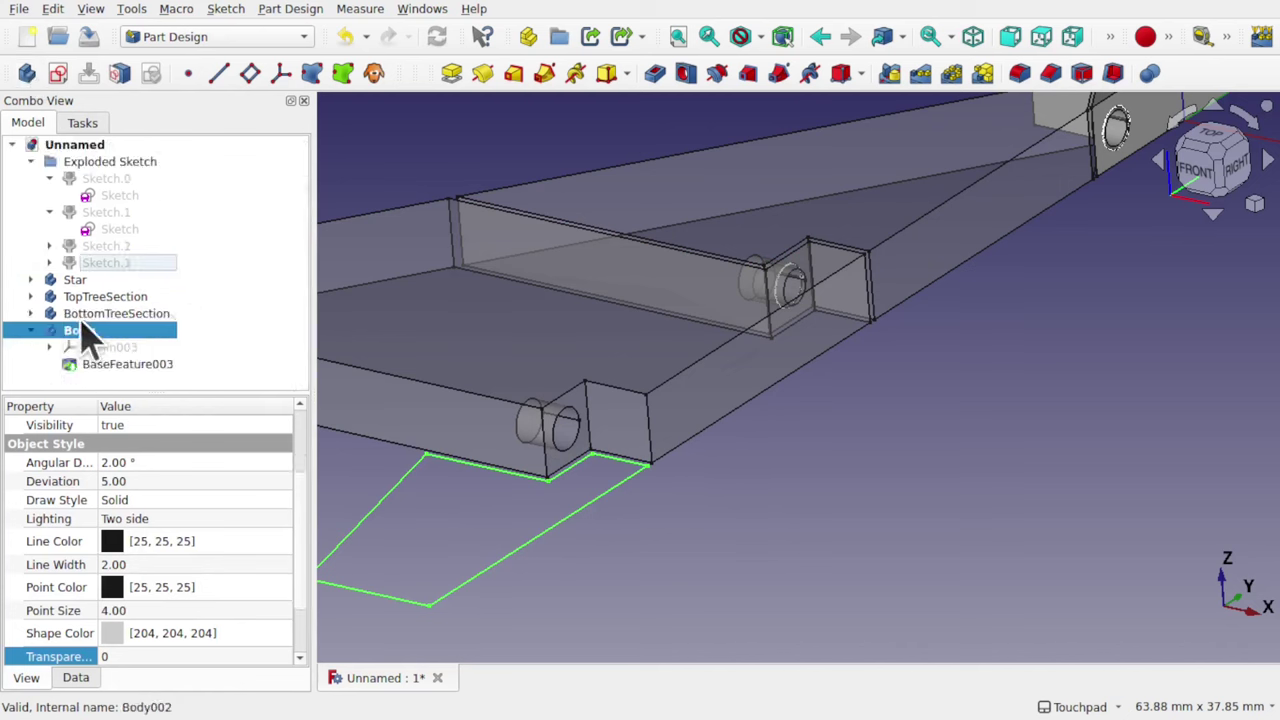
click(127, 364)
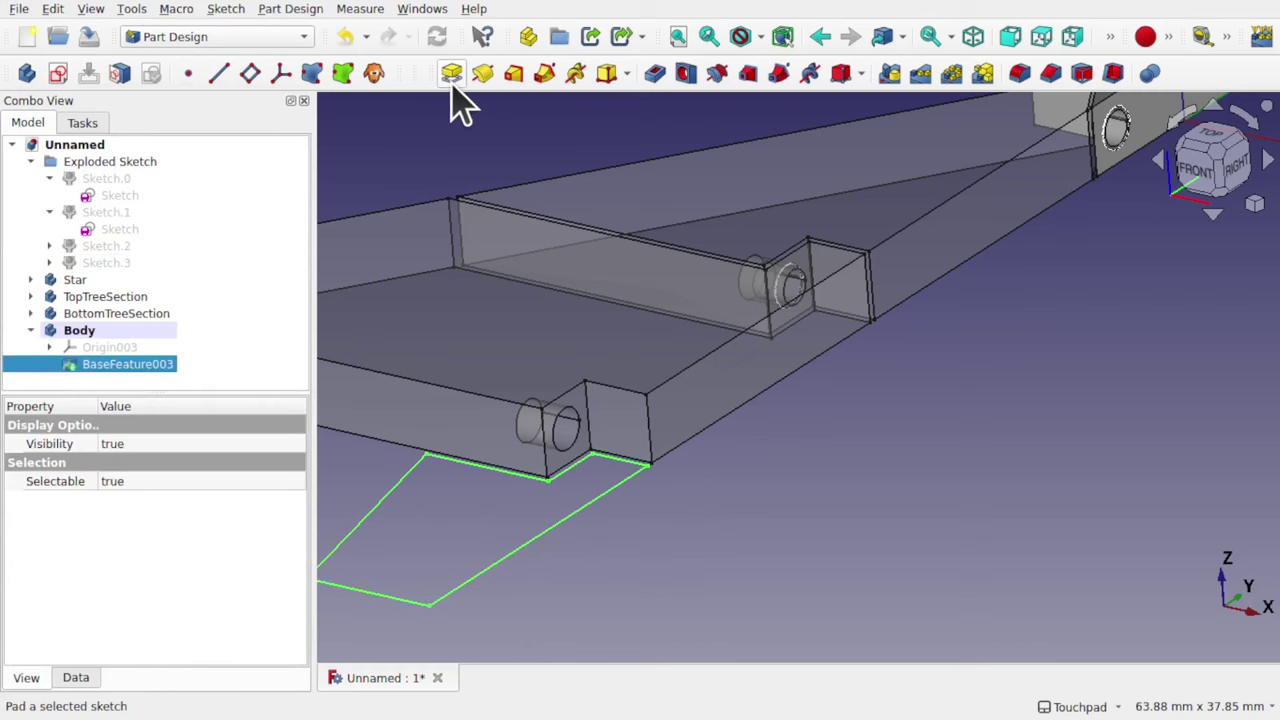
click(452, 76)
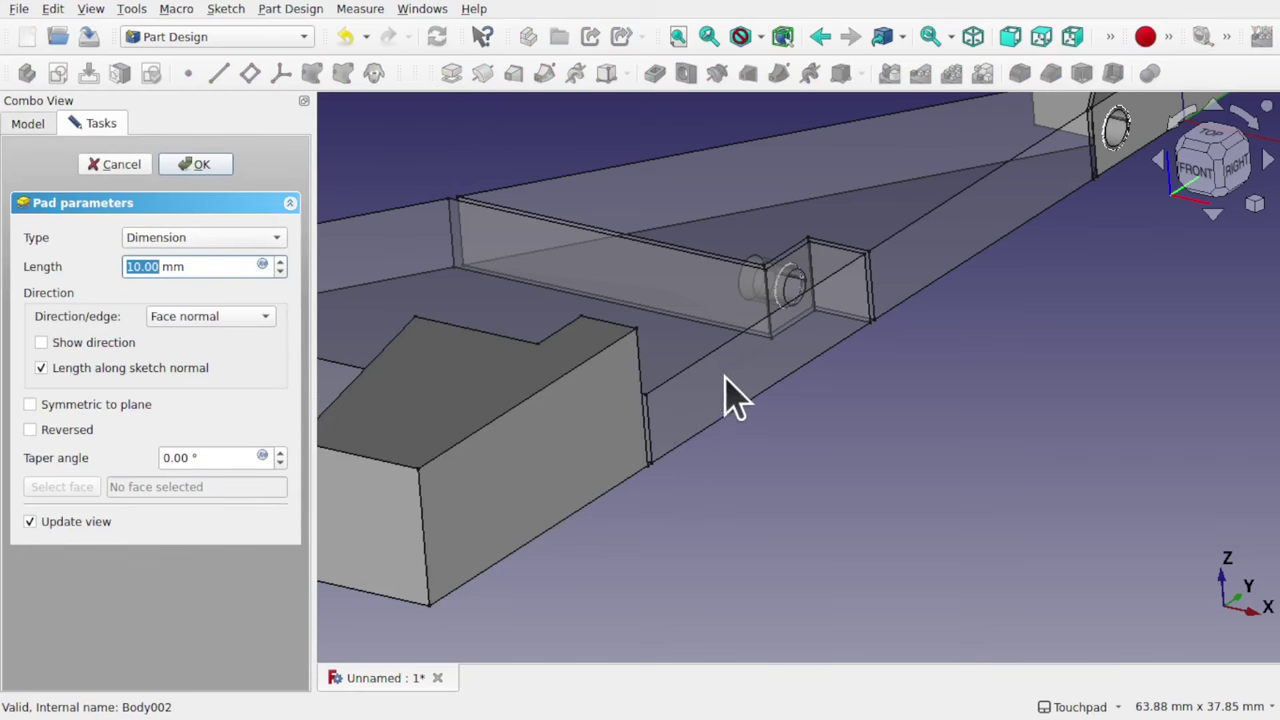
alt+drag(731, 397, 185, 300)
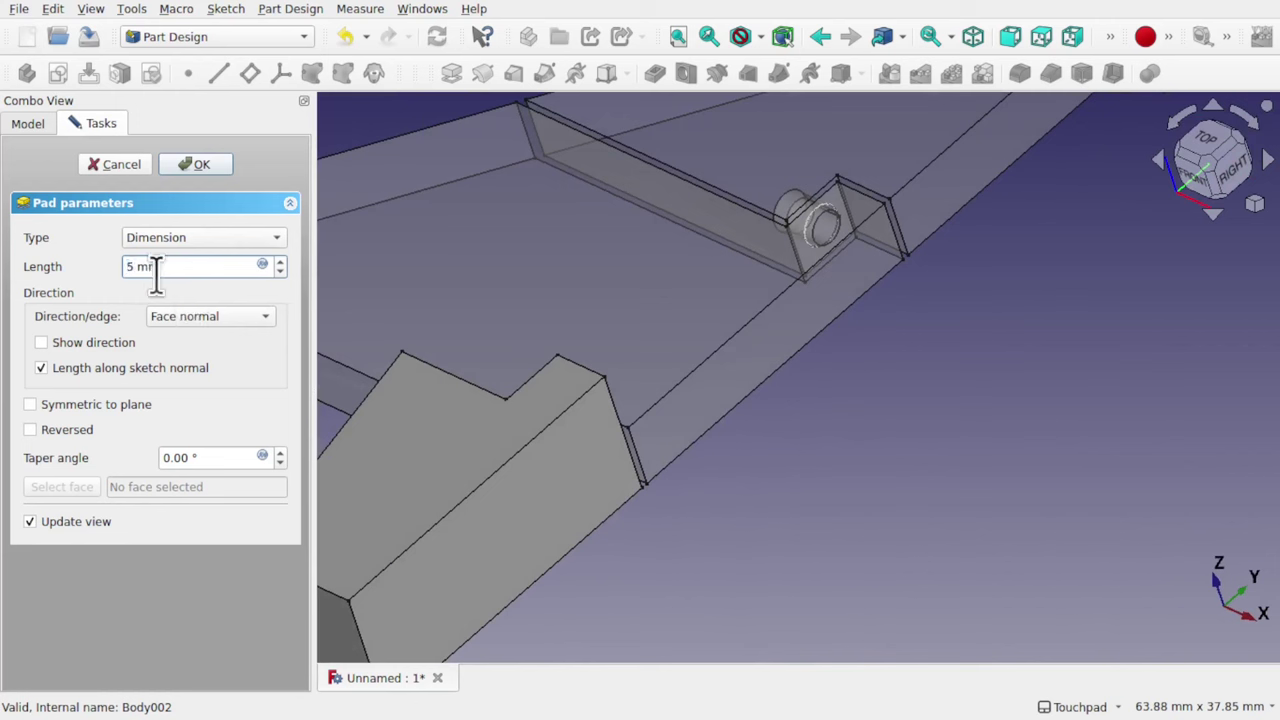
click(197, 166)
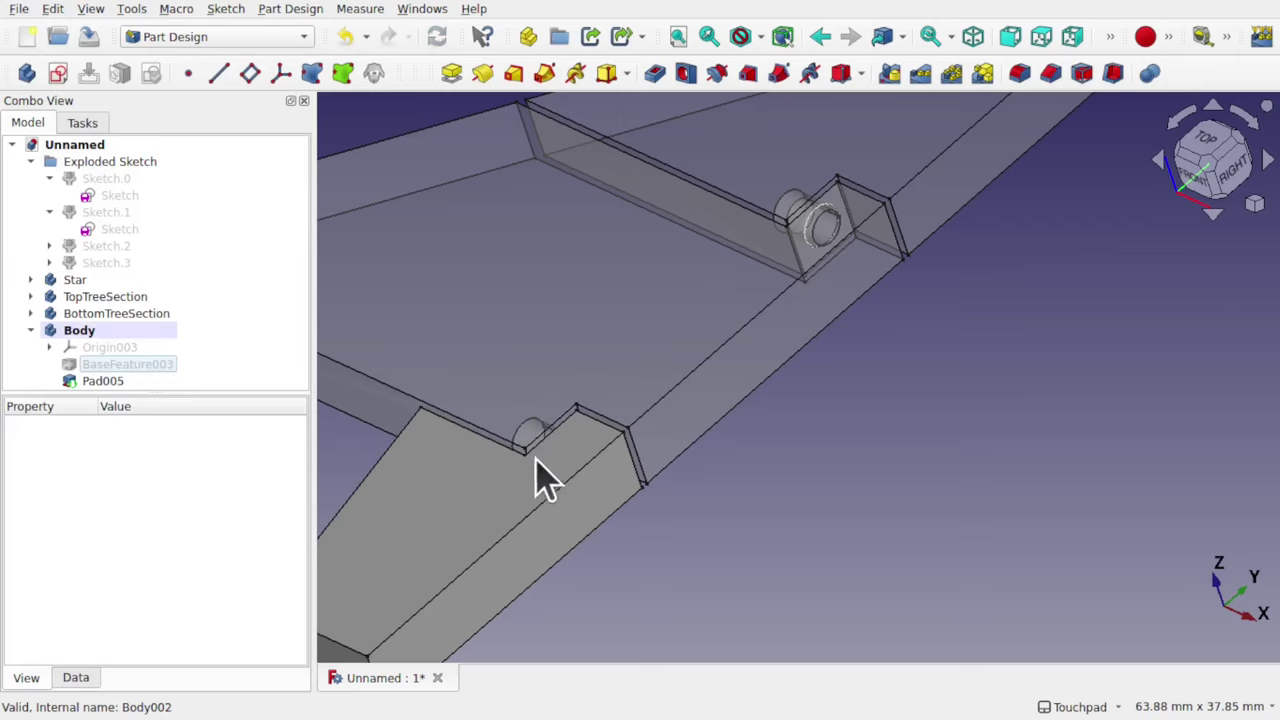
- Make the peg hole's circle sketch, Sketch003 under Pocket002 in BottomTreeSection, visible and select it
middle_drag(535, 460, 745, 410)
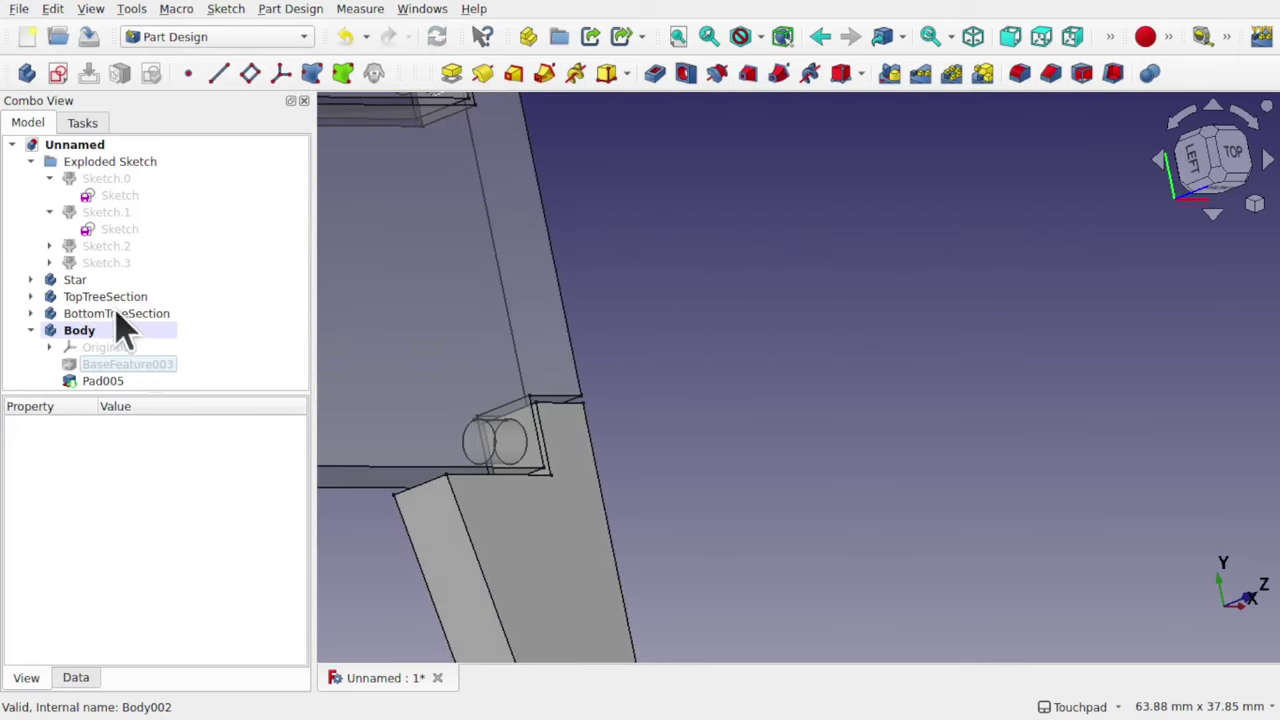
middle_drag(510, 460, 480, 475)
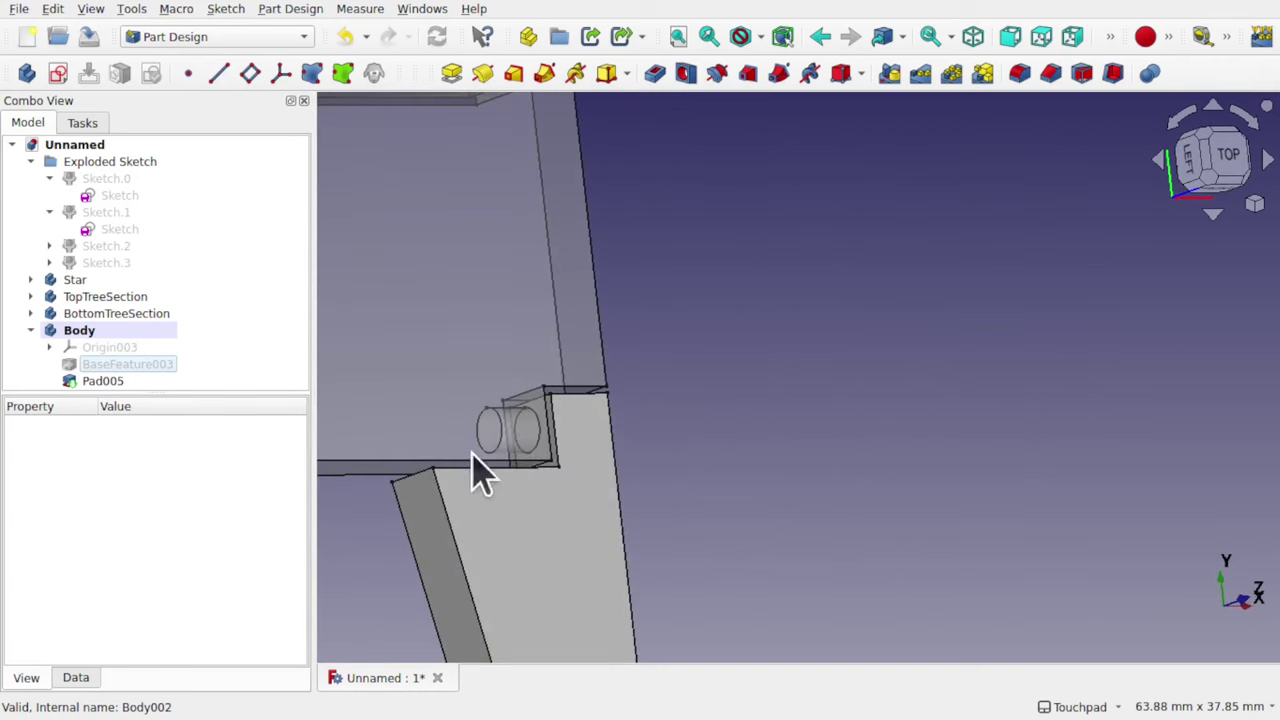
click(128, 313)
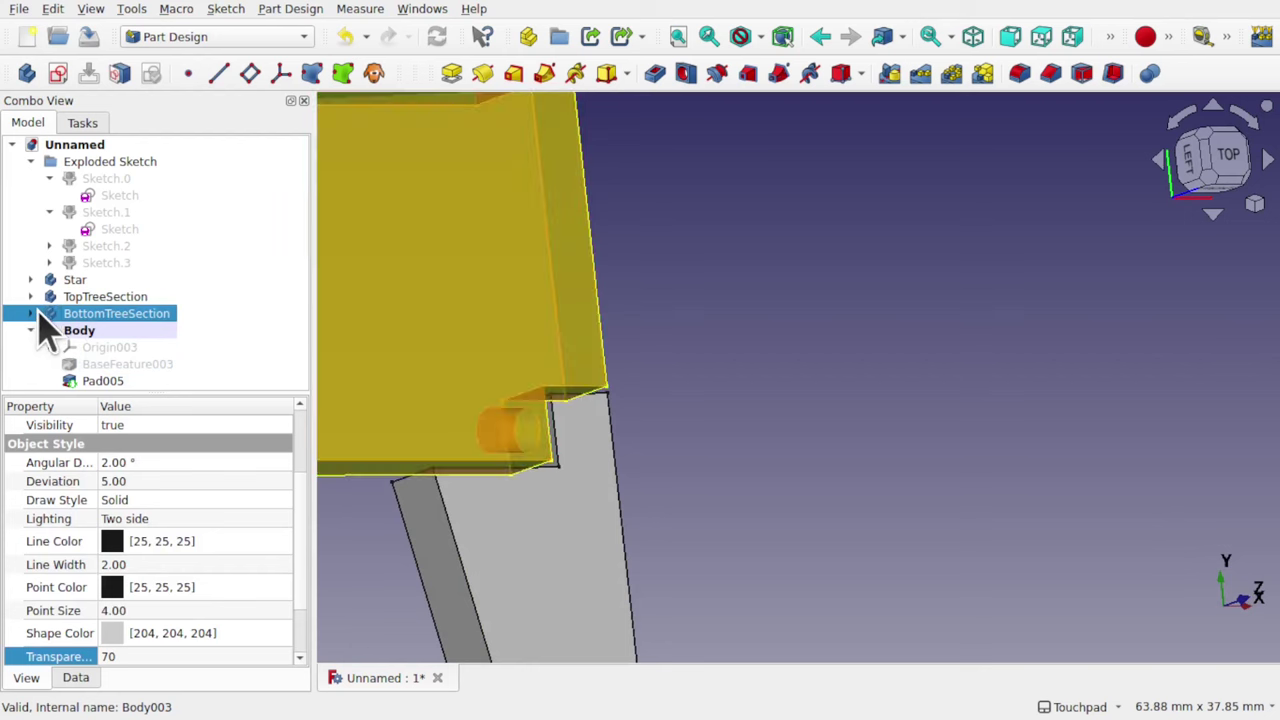
click(31, 313)
scroll(204, 342, down, 3)
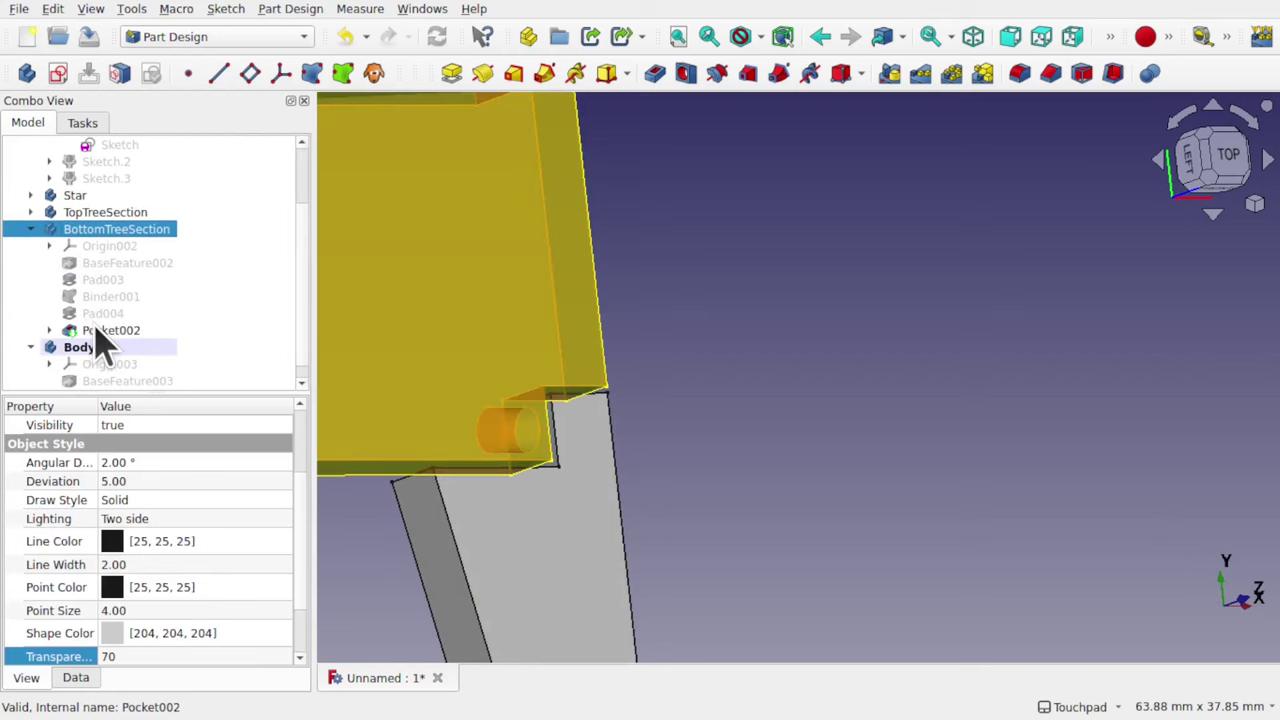
click(95, 330)
click(50, 330)
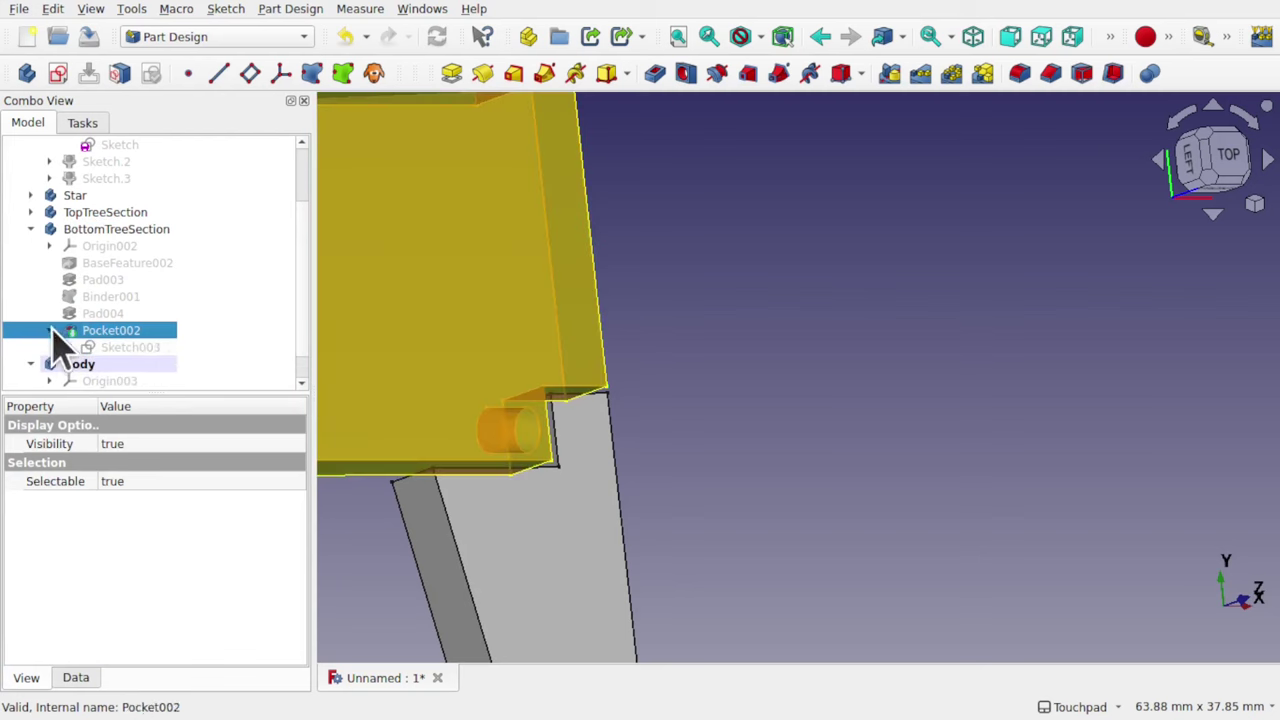
click(150, 347)
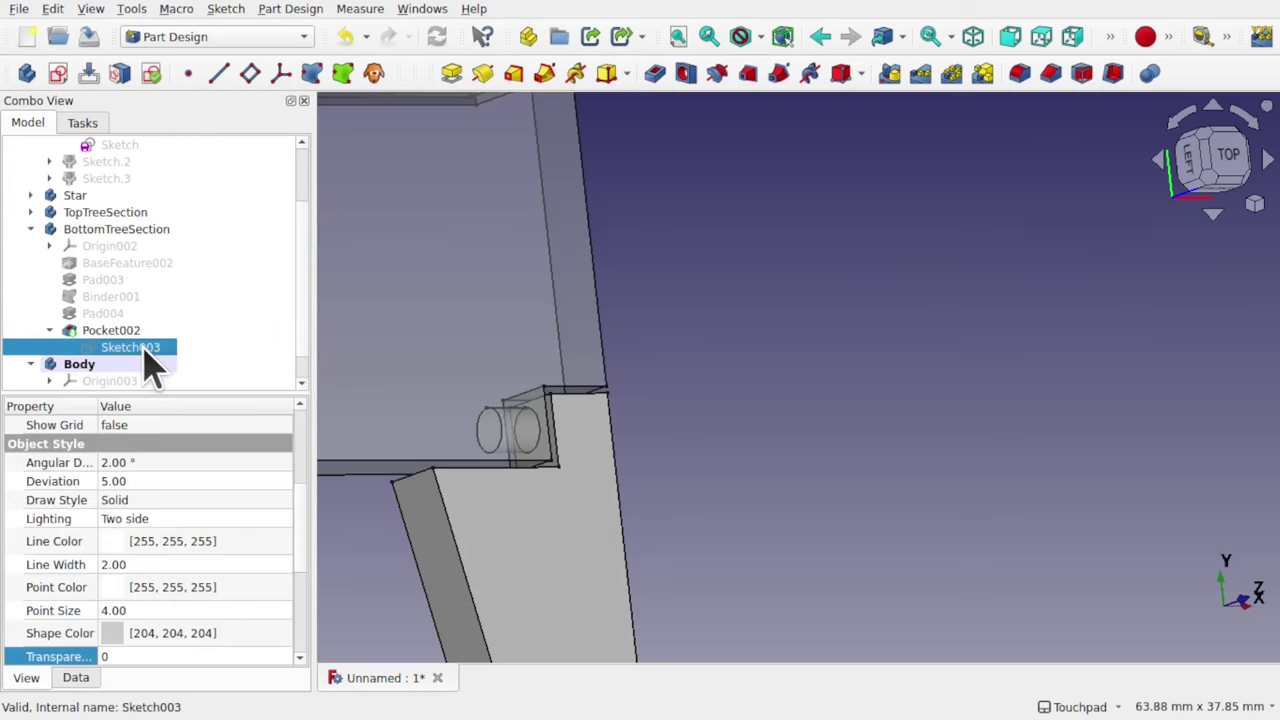
middle_drag(500, 420, 533, 452)
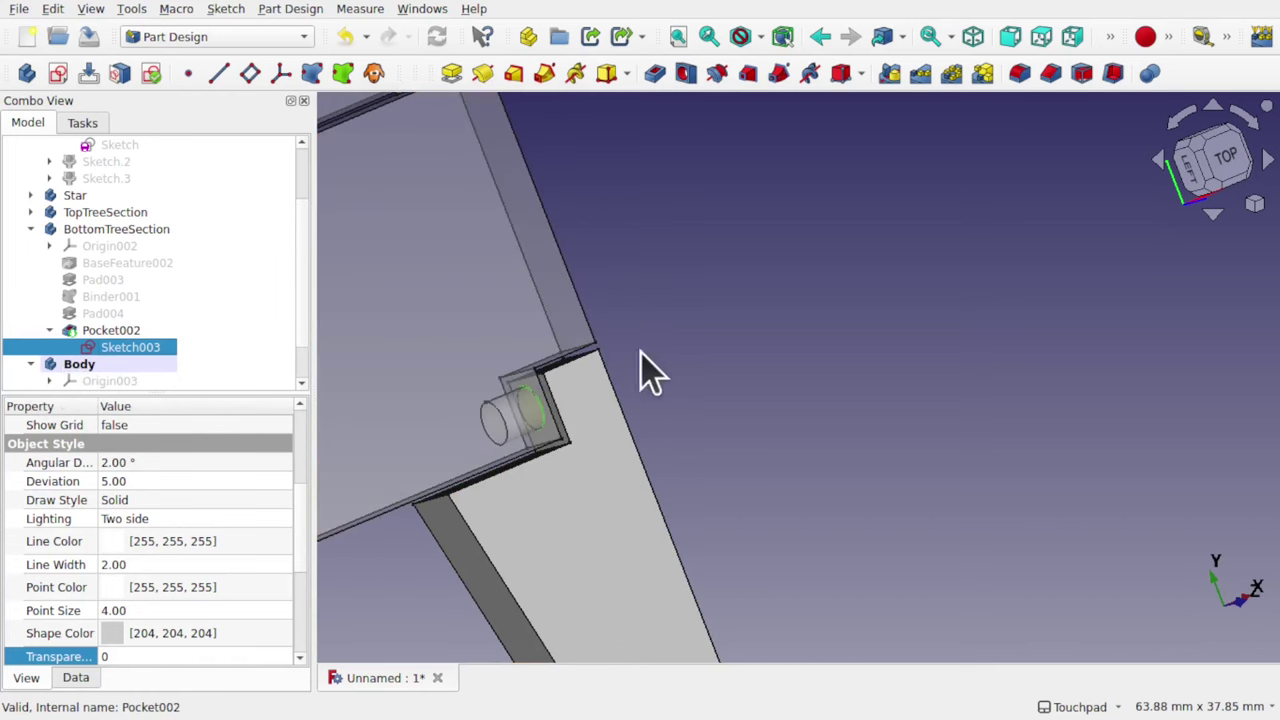
- Create a sub-shape binder of the peg hole sketch Sketch003 in the active body and set its offset to -0.25
middle_drag(591, 380, 560, 370)
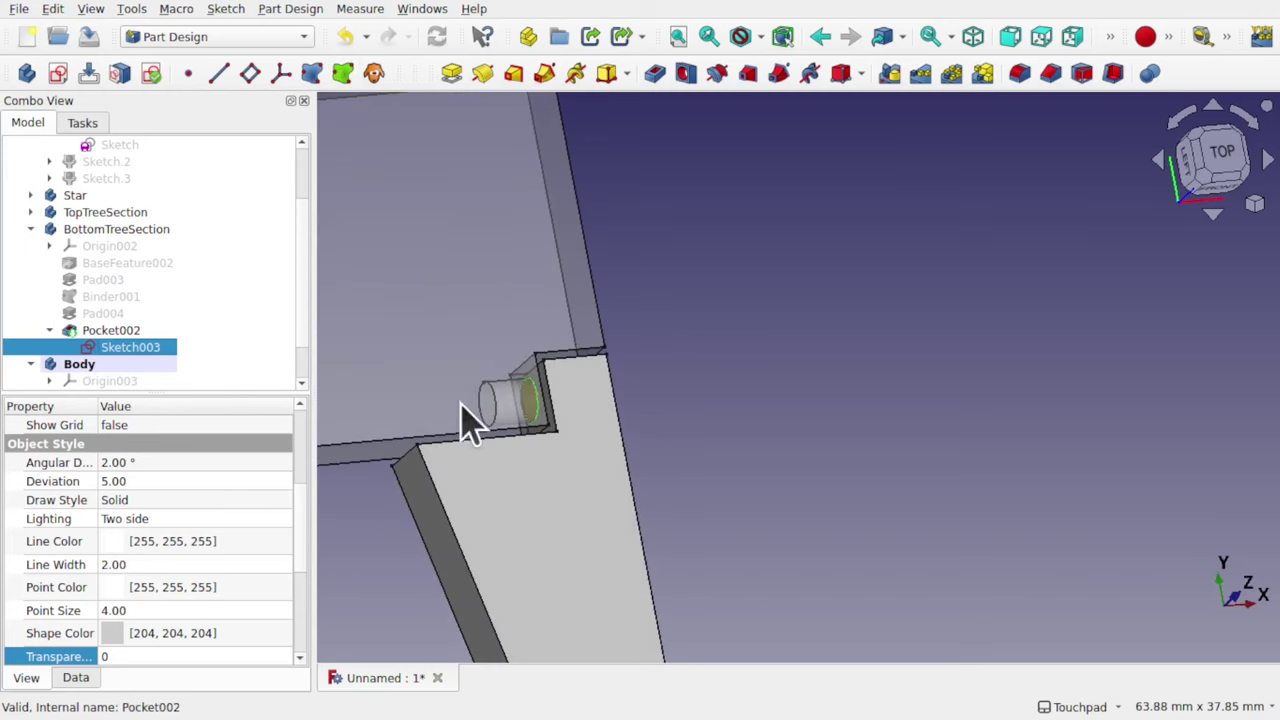
scroll(540, 425, up, 5)
mouse_move(543, 429)
middle_down()
mouse_move(582, 415)
mouse_move(560, 428)
middle_up()
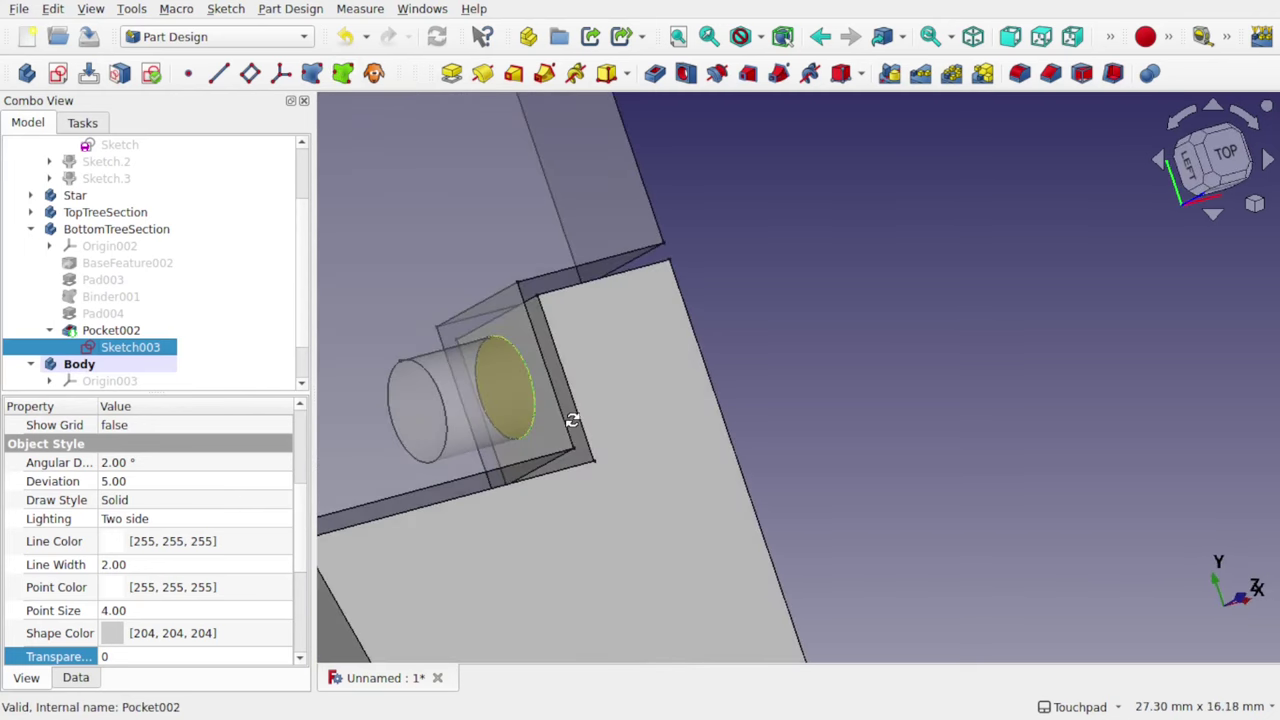
scroll(306, 370, down, 1)
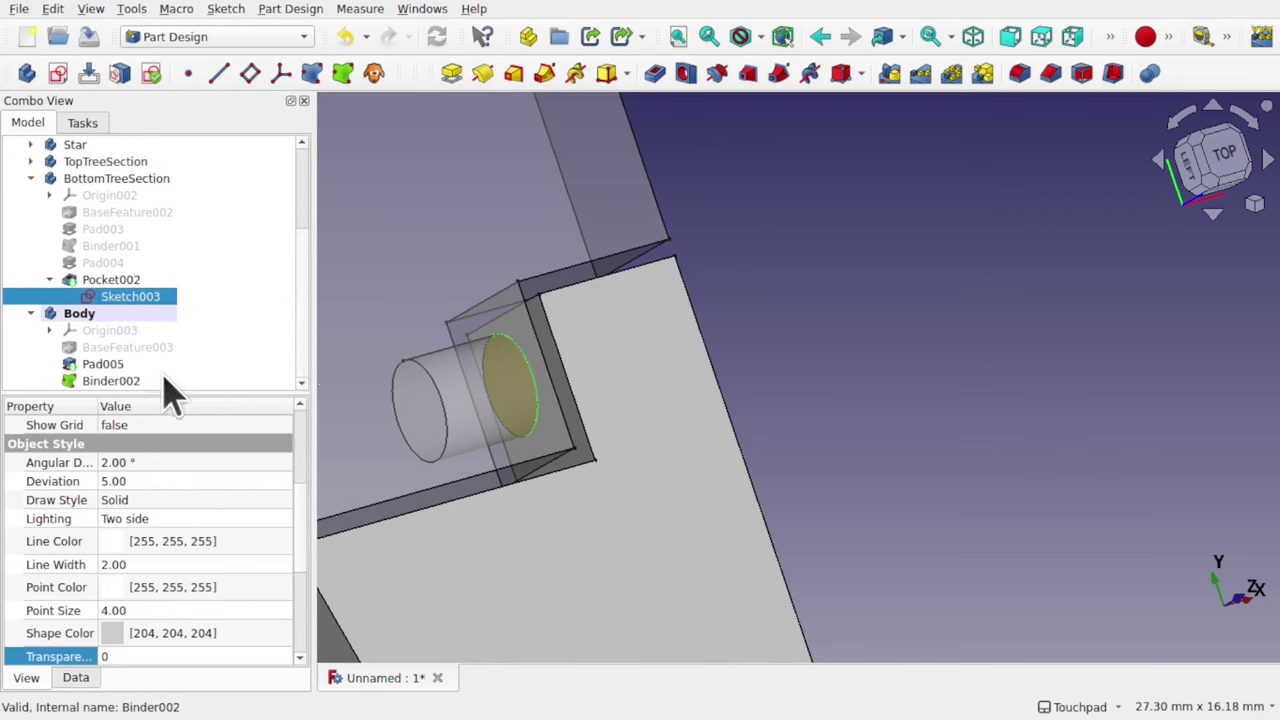
click(115, 381)
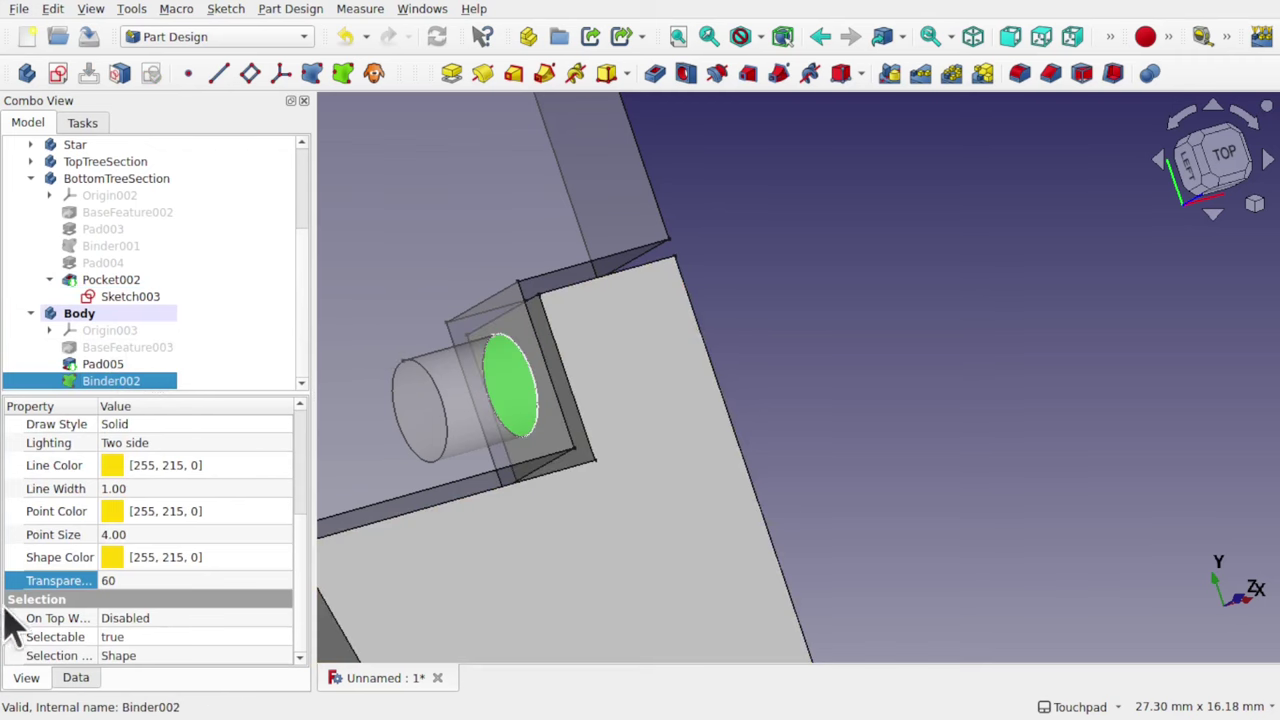
click(76, 679)
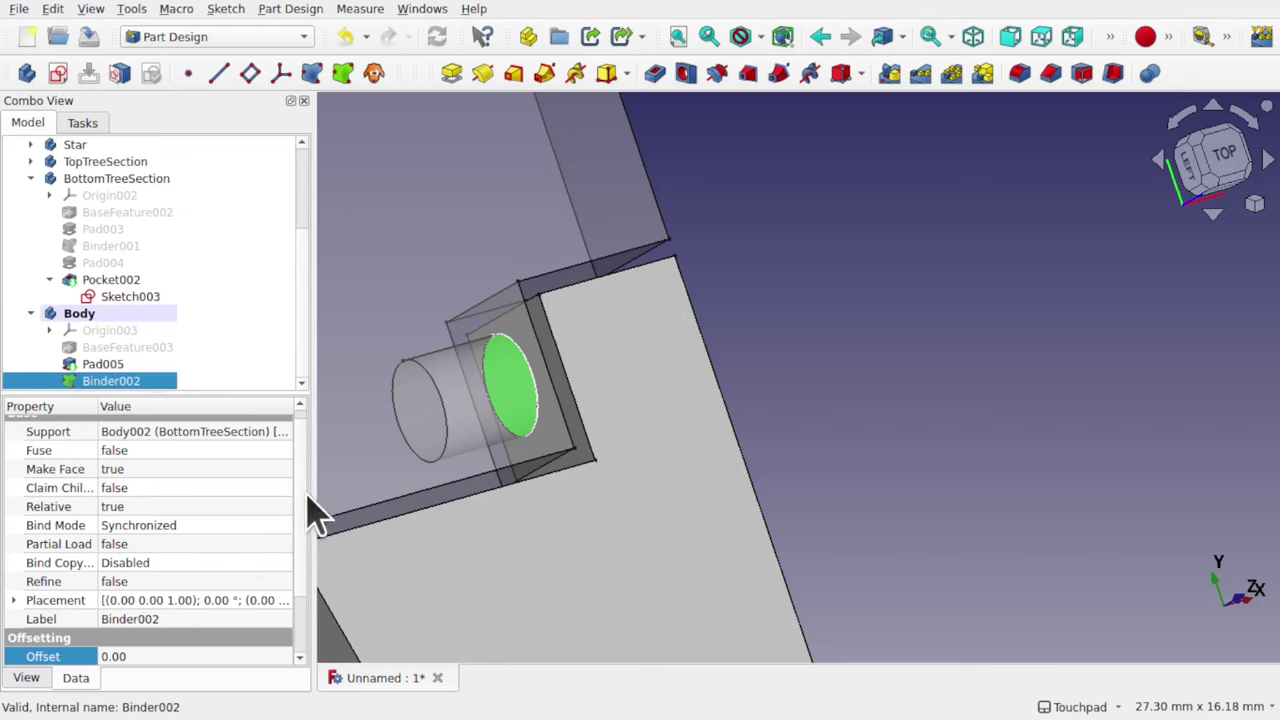
scroll(305, 560, down, 2)
click(161, 580)
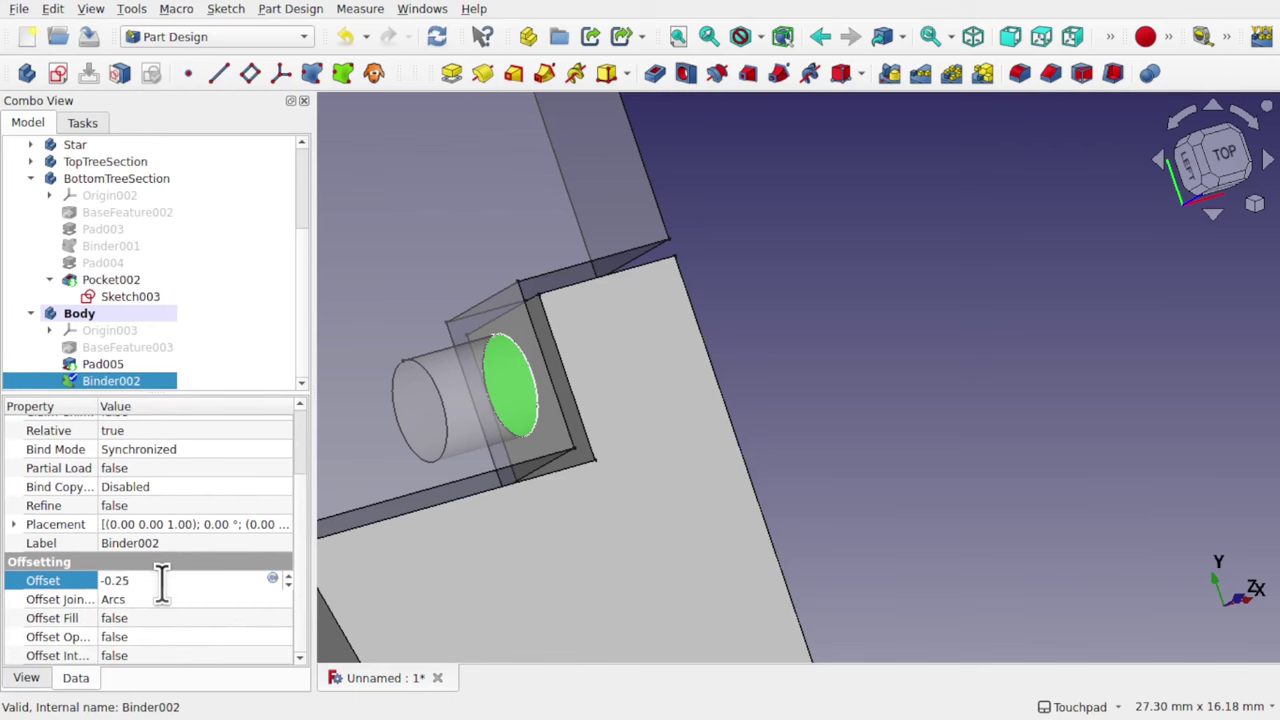
key(Return)
- Start a pad from the offset binder circle in the active body, using the Two dimensions type
middle_drag(545, 434, 497, 444)
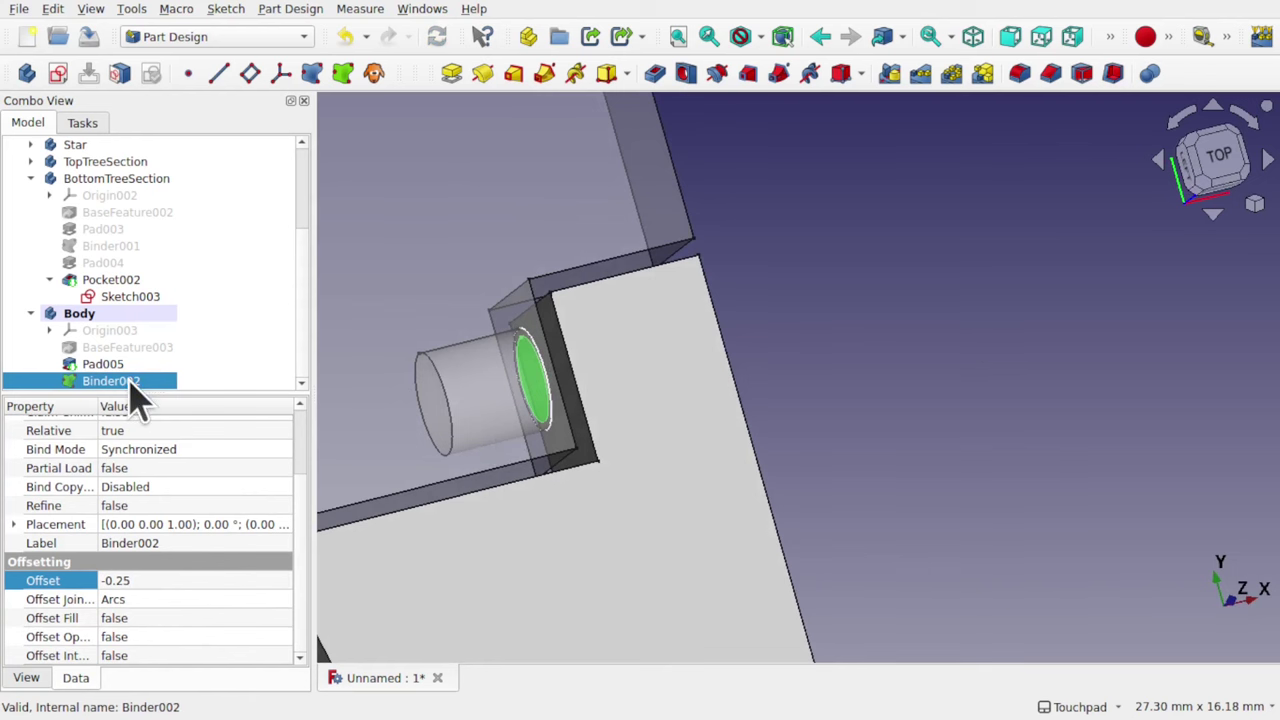
click(451, 73)
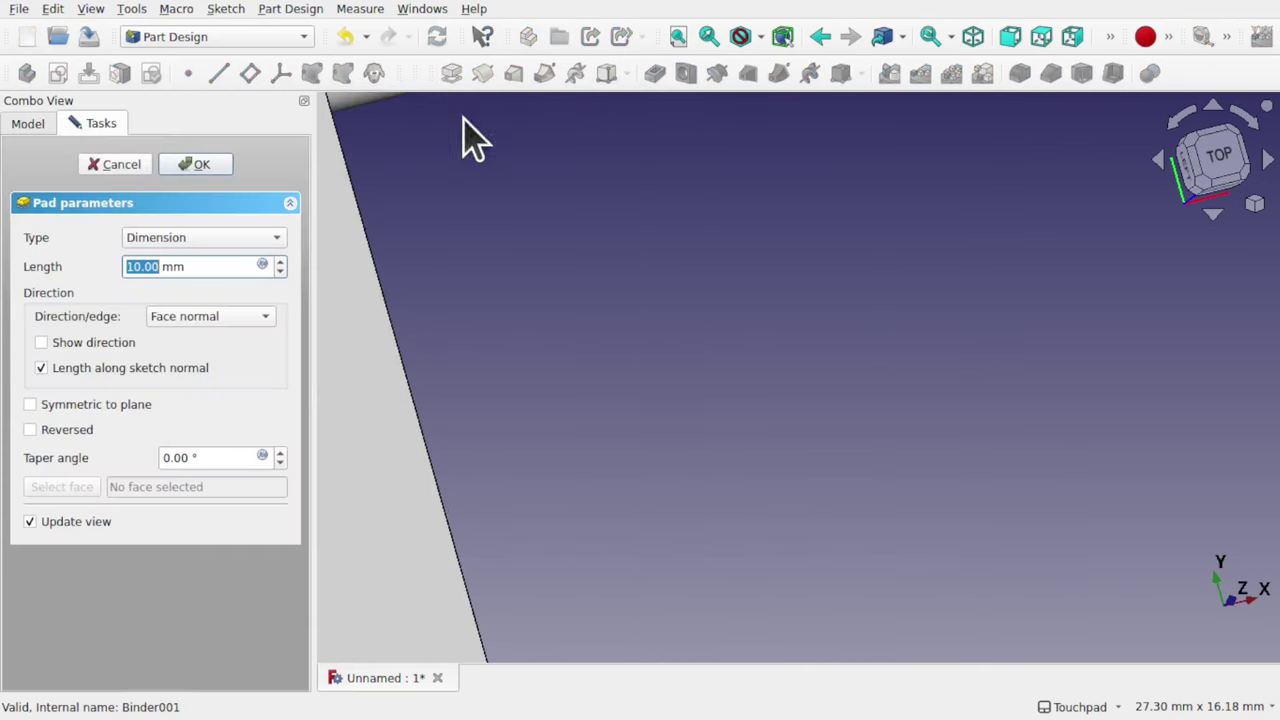
scroll(537, 274, down, 5)
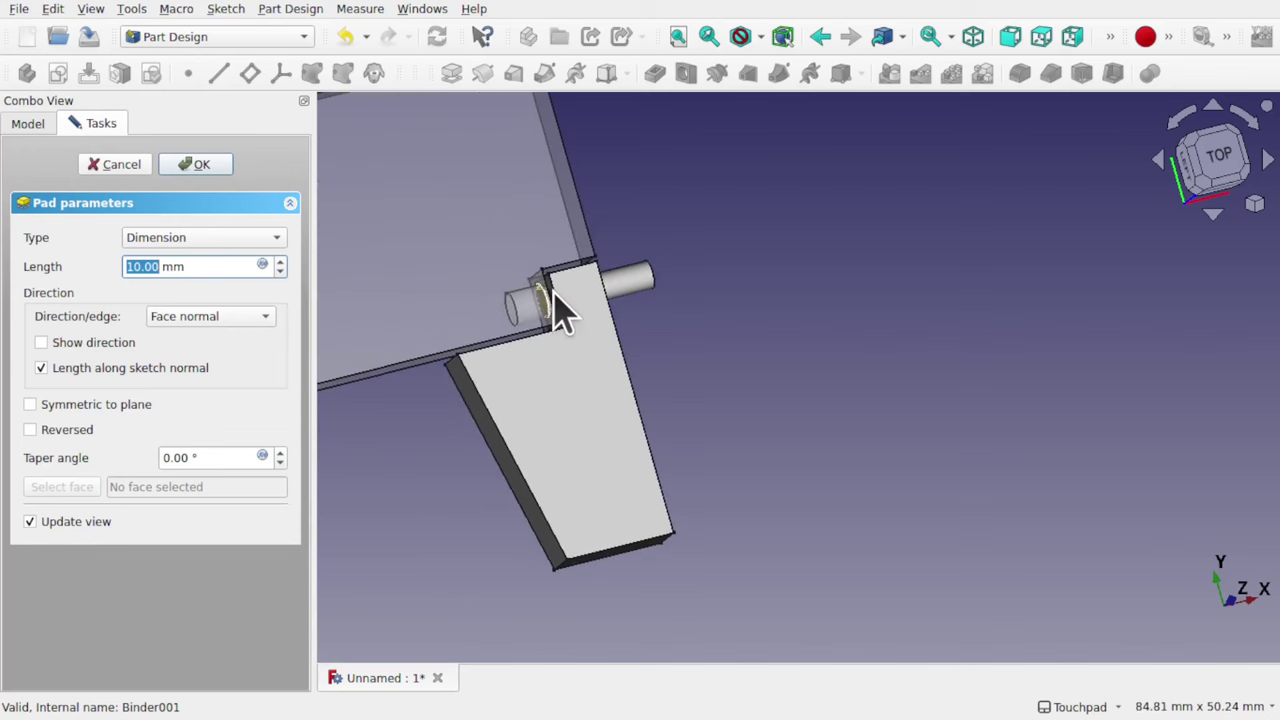
scroll(558, 310, up, 5)
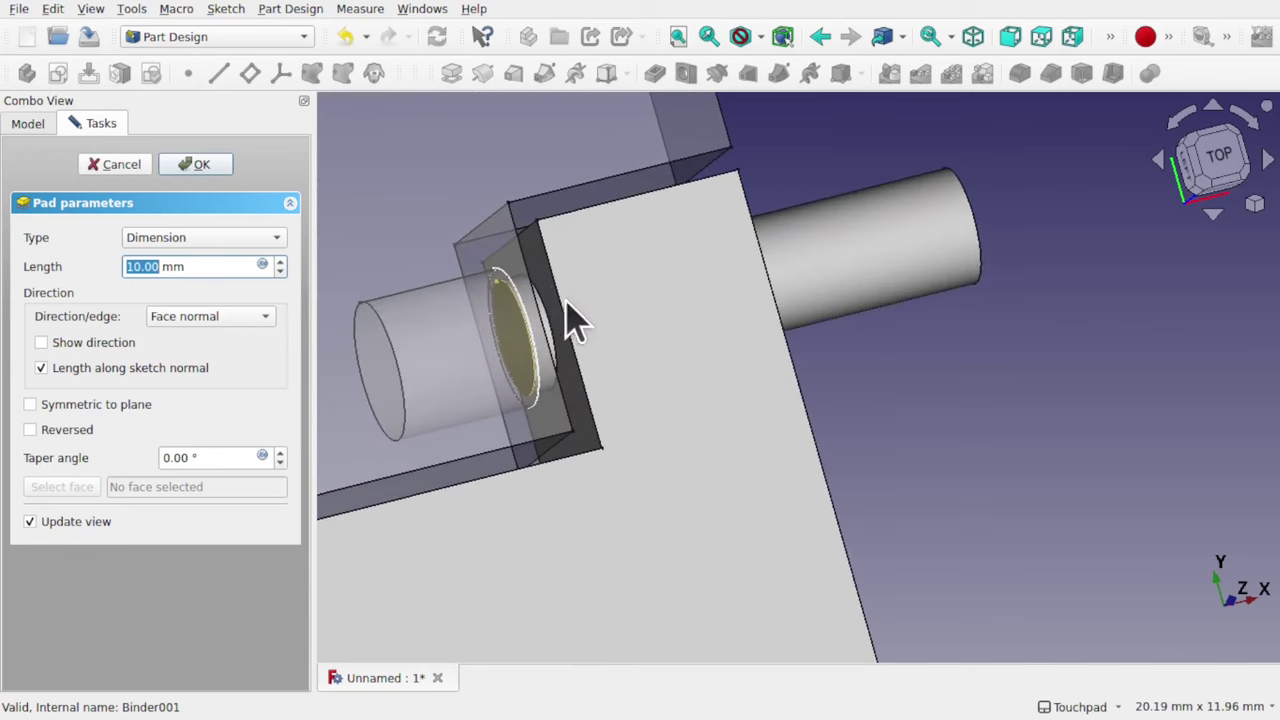
mouse_move(571, 320)
alt+mouse_down()
mouse_move(503, 323)
mouse_move(586, 311)
mouse_move(571, 300)
alt+mouse_up()
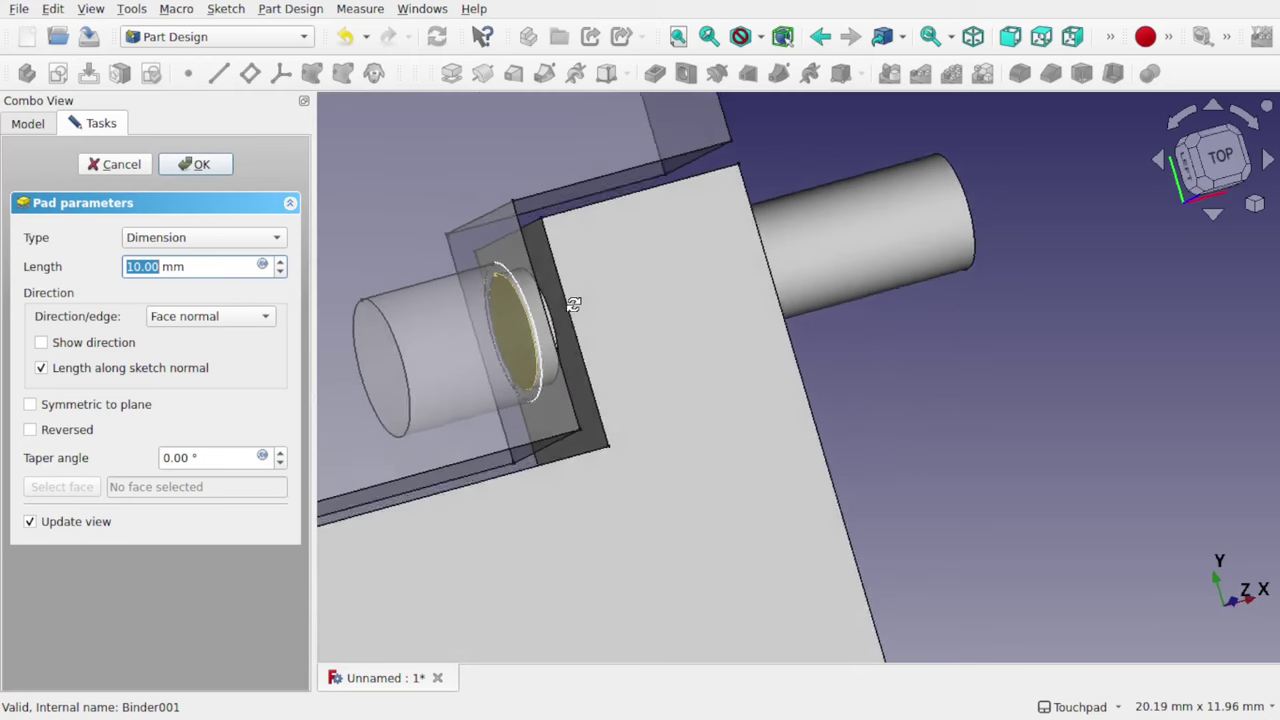
click(248, 241)
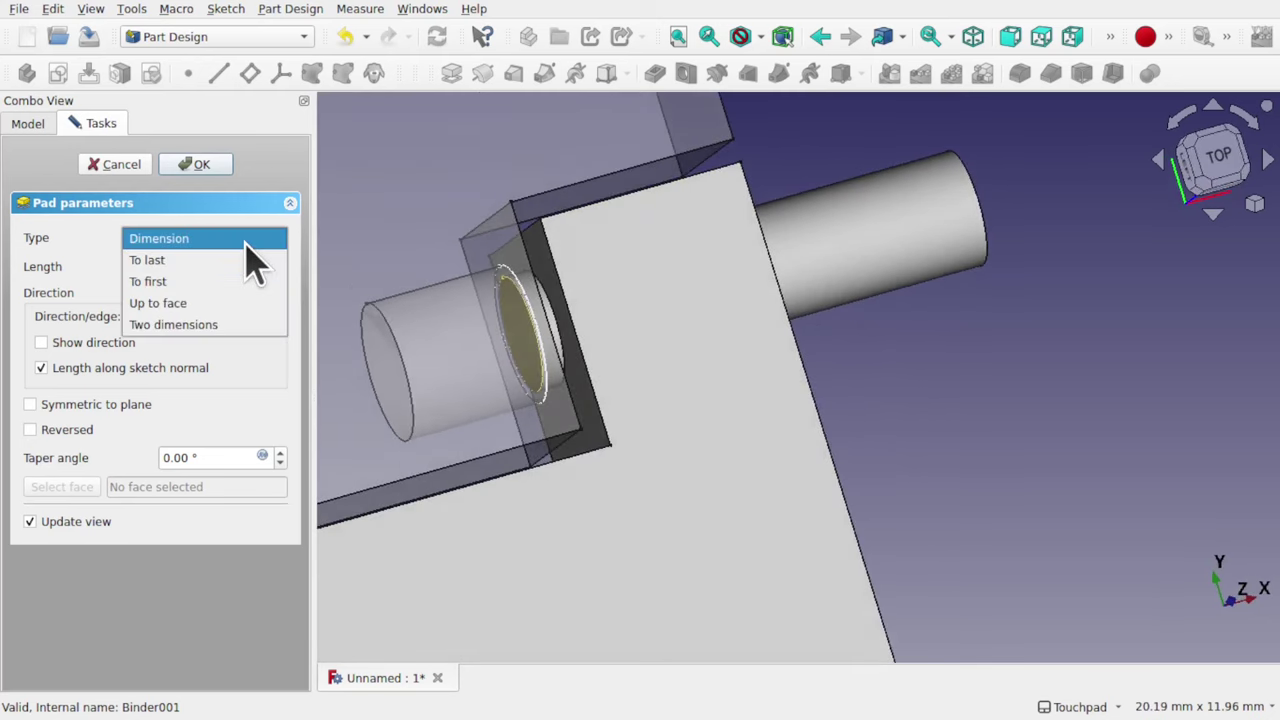
click(200, 325)
- Set the peg pad's second length to 2 mm, on the side reaching into the BottomTreeSection hole
scroll(584, 384, down, 5)
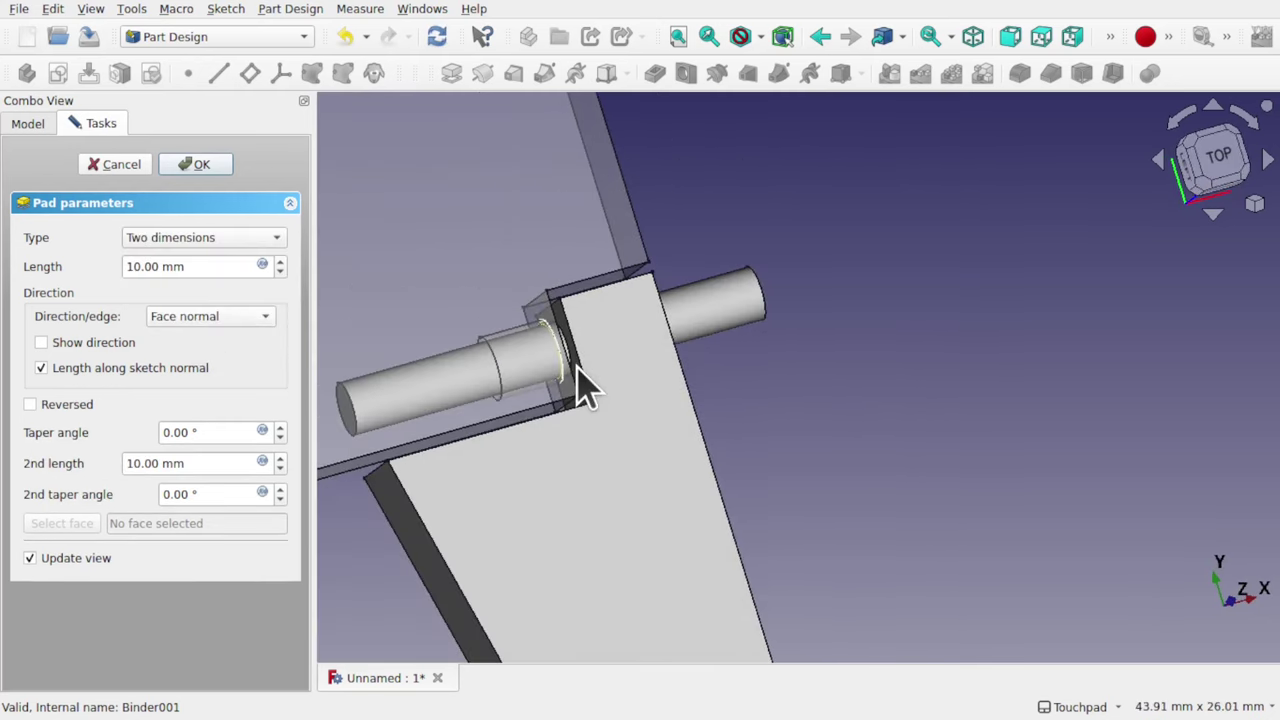
click(280, 468)
click(280, 468)
click(280, 468)
click(280, 468)
click(280, 468)
click(280, 468)
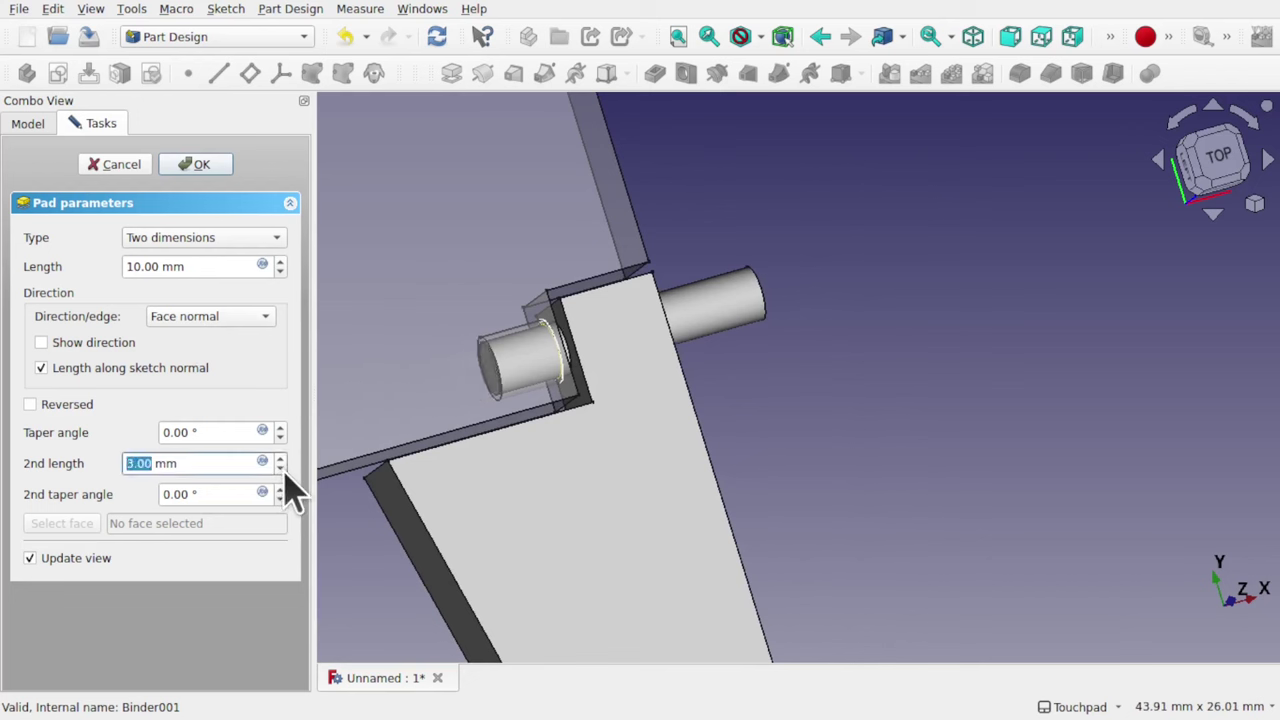
click(280, 468)
click(280, 468)
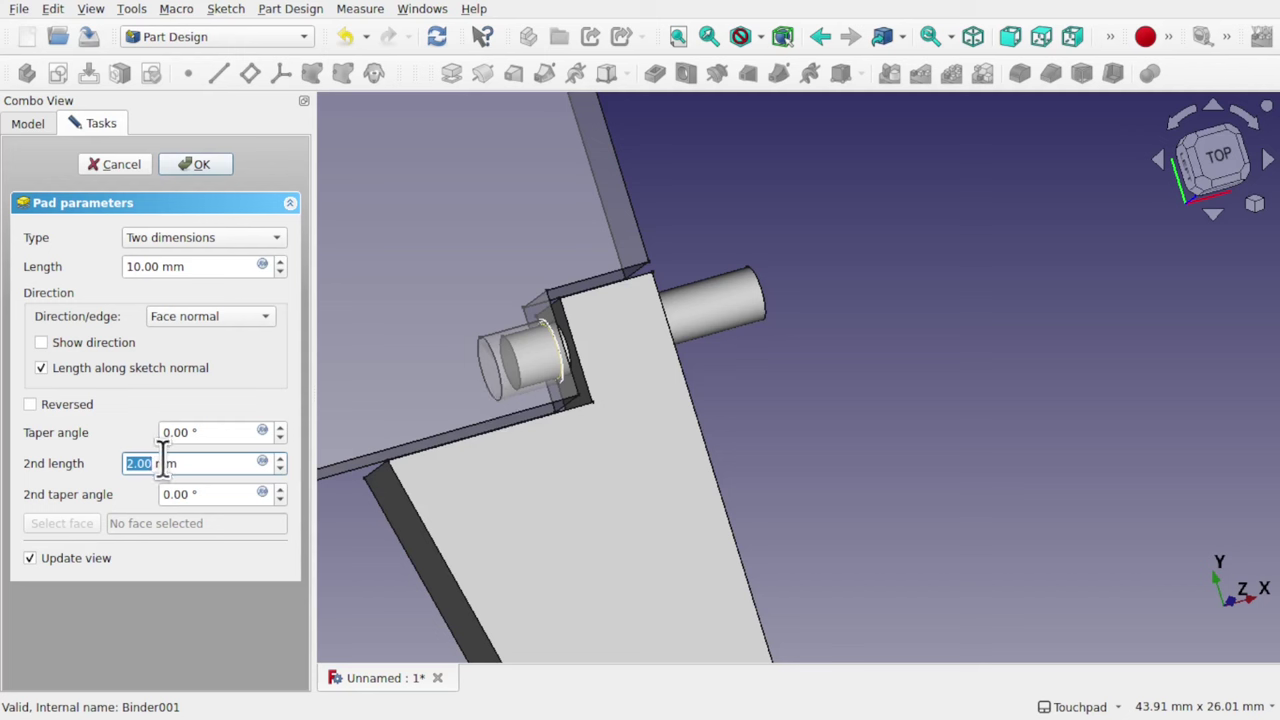
- Set the peg pad's first length to 1 mm and complete the pad
click(280, 272)
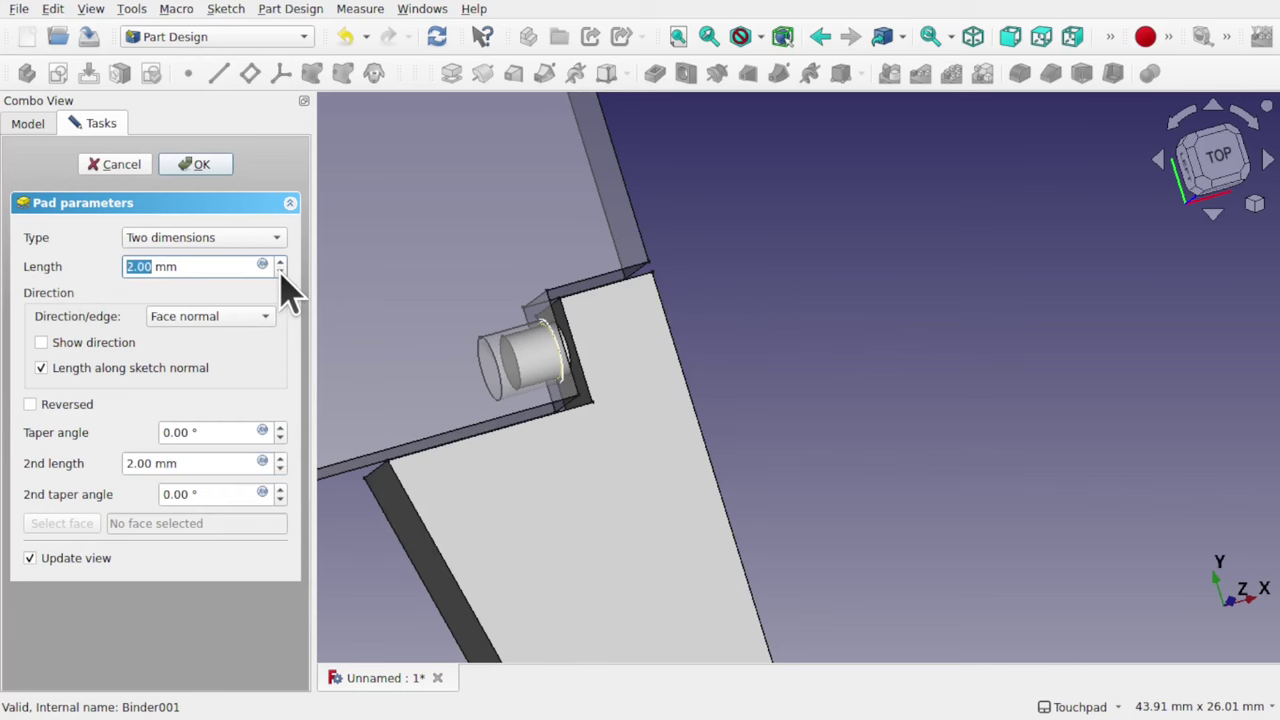
click(280, 272)
middle_drag(534, 349, 580, 393)
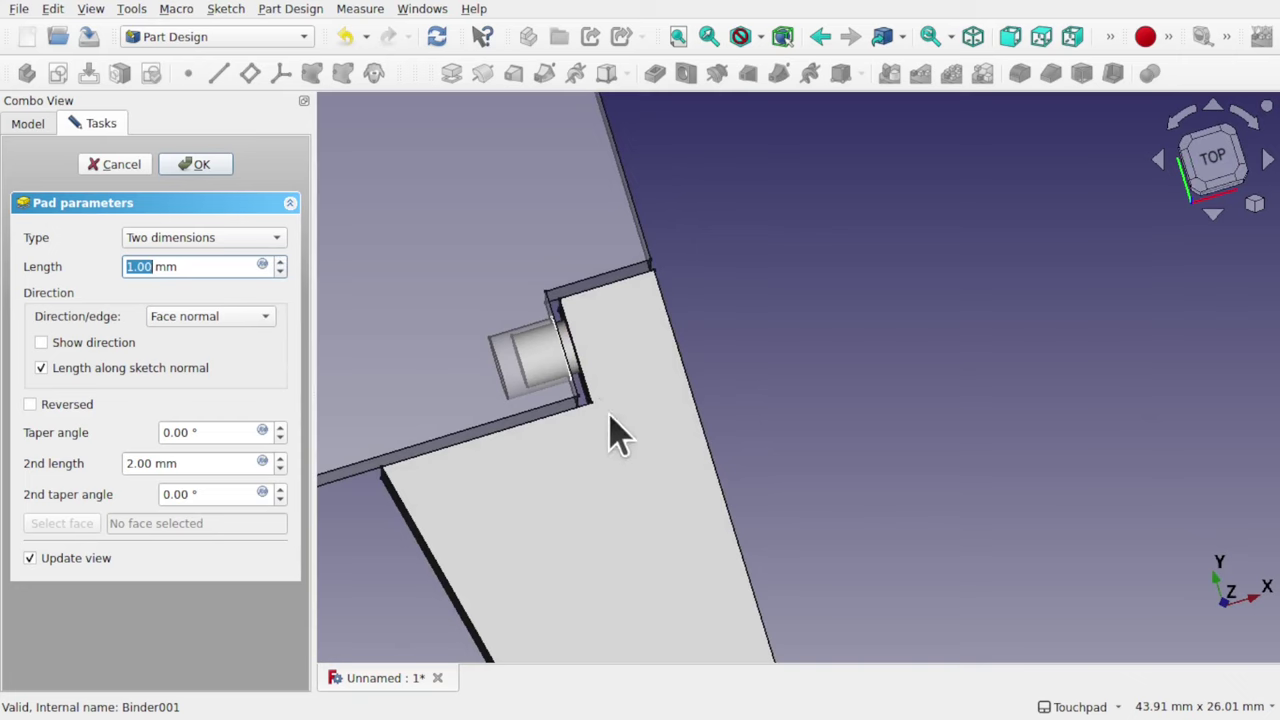
middle_drag(608, 434, 560, 380)
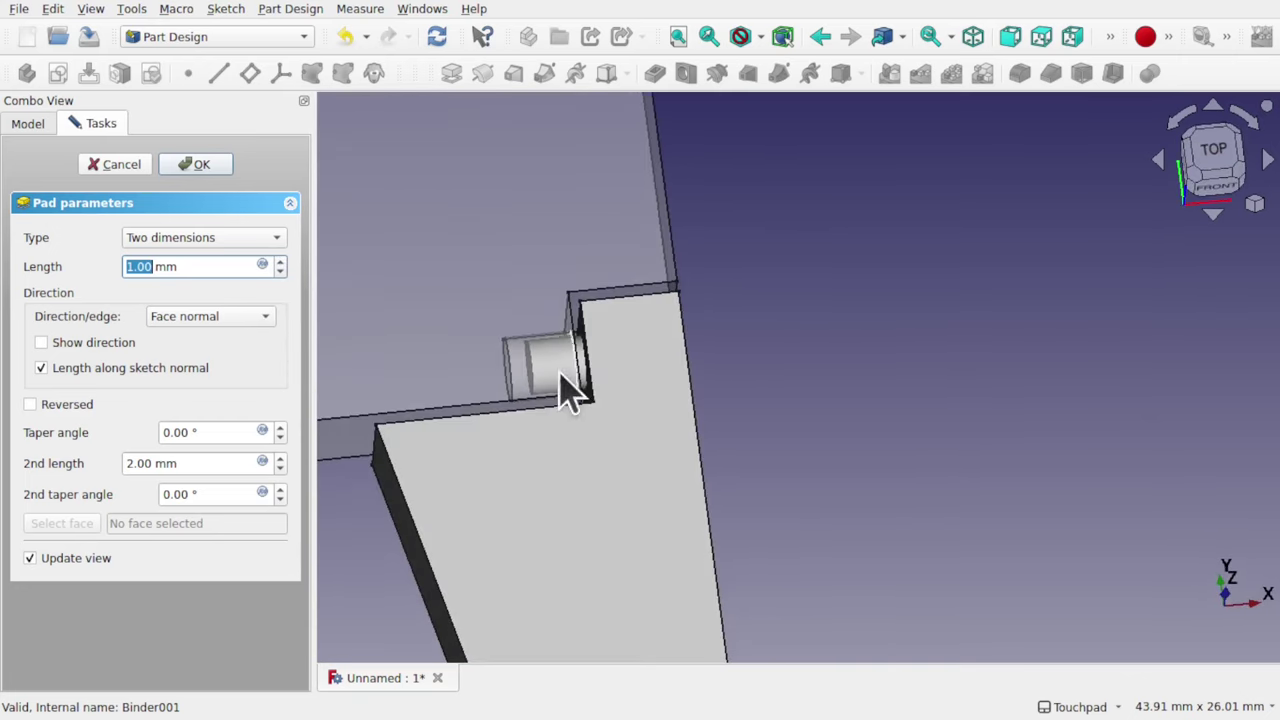
click(200, 164)
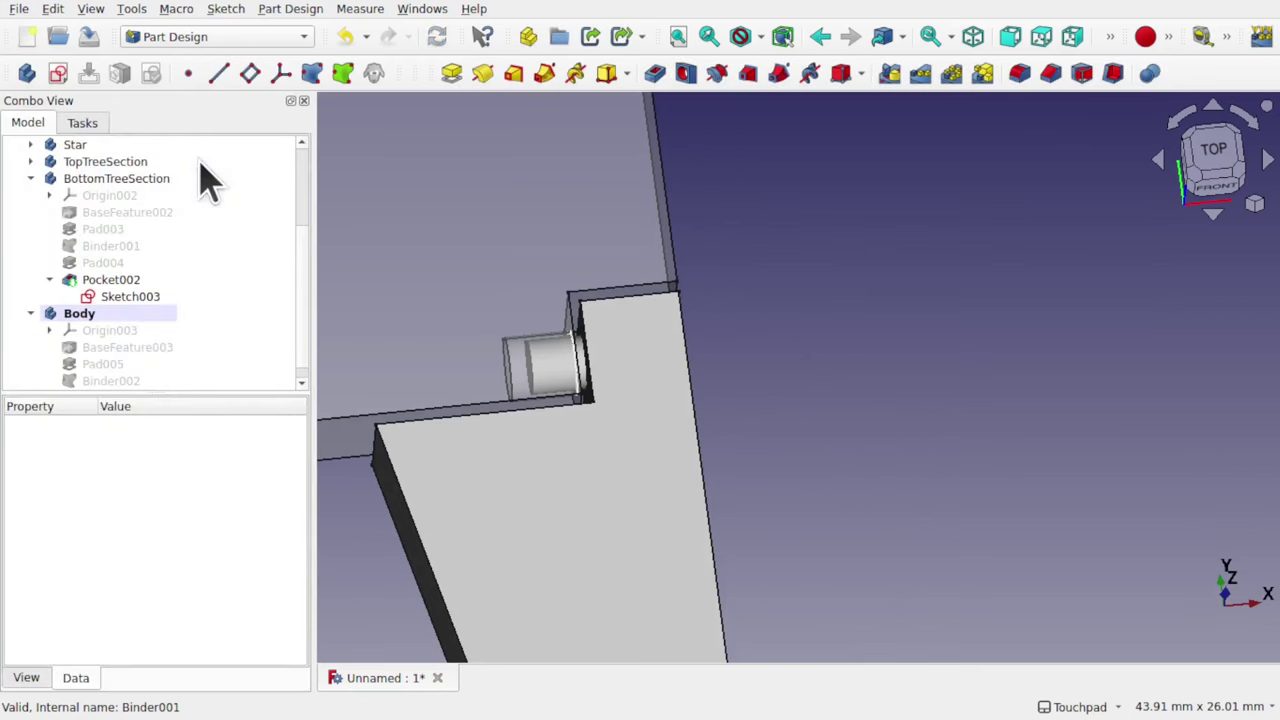
- Rename the active body with the new peg as PotSection
scroll(540, 370, down, 8)
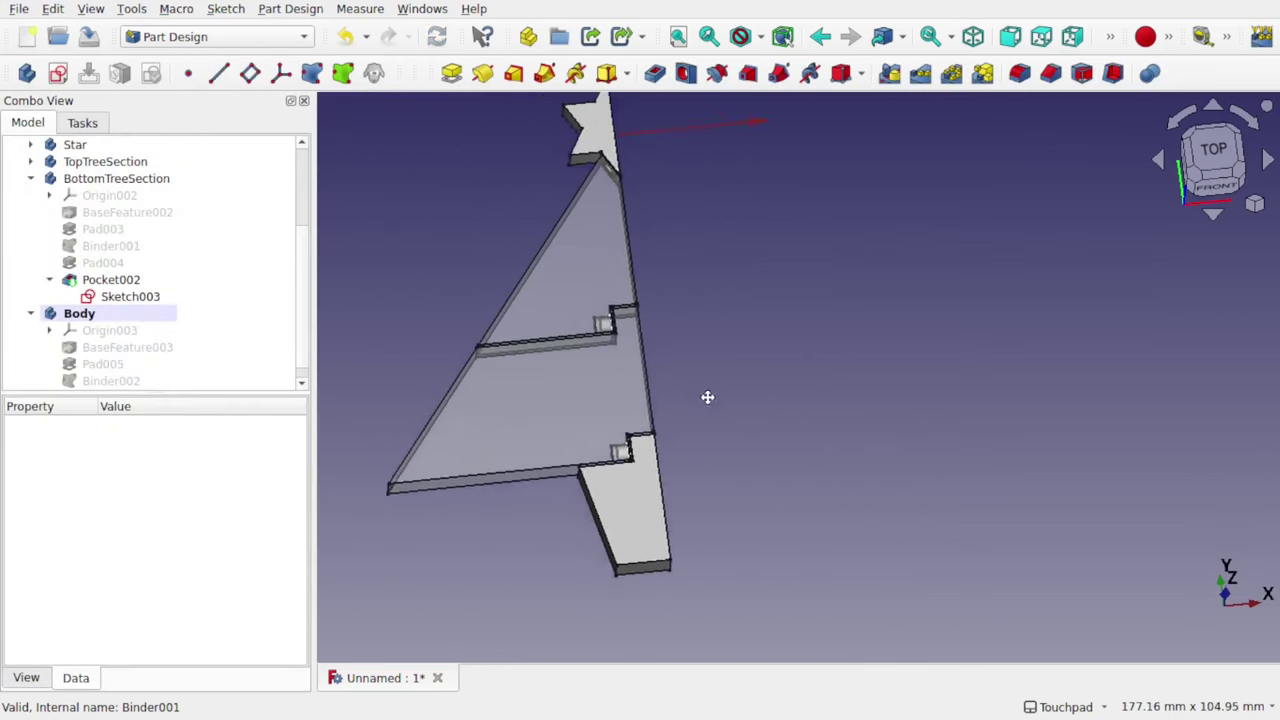
middle_drag(709, 394, 703, 480)
scroll(616, 262, up, 3)
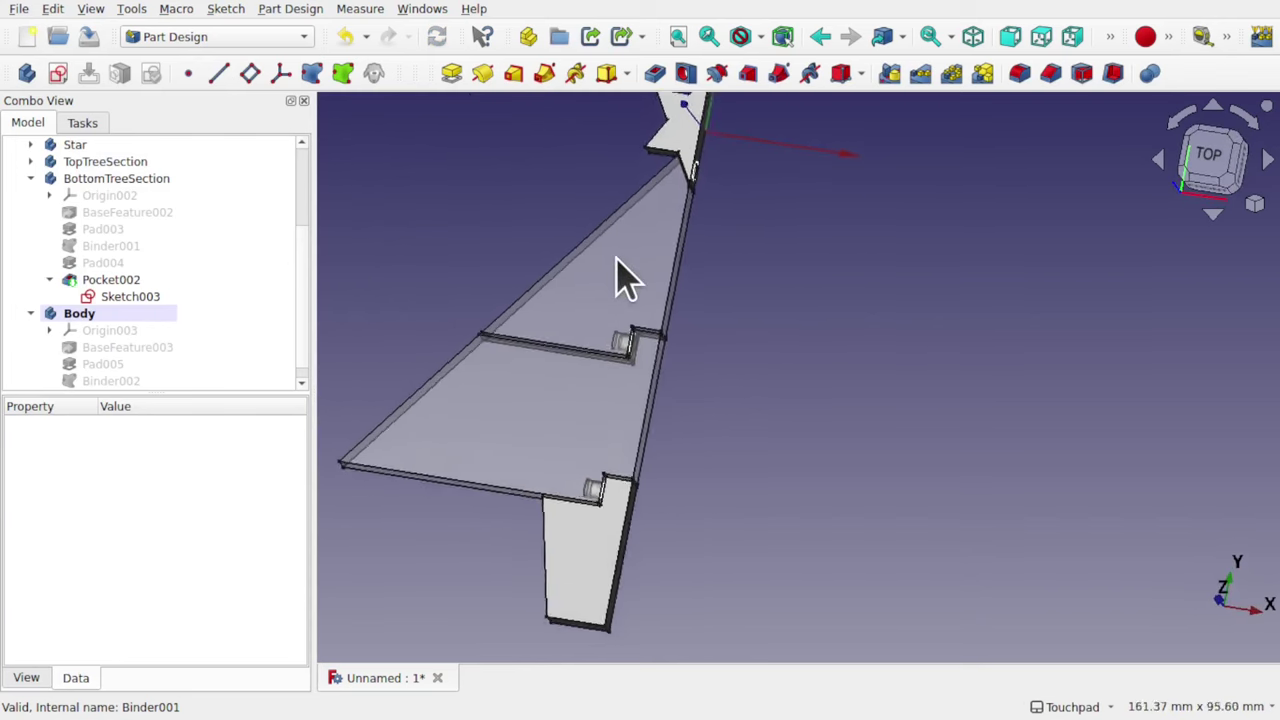
scroll(616, 262, down, 2)
middle_drag(616, 262, 752, 340)
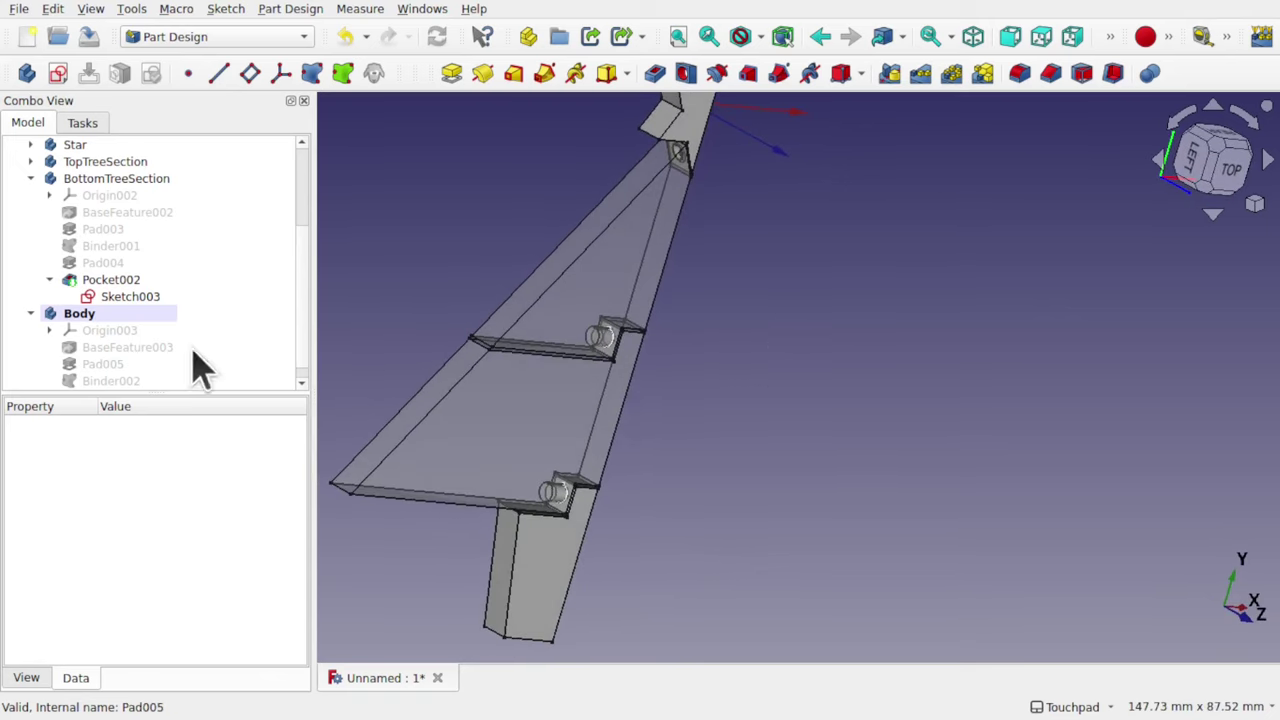
click(84, 317)
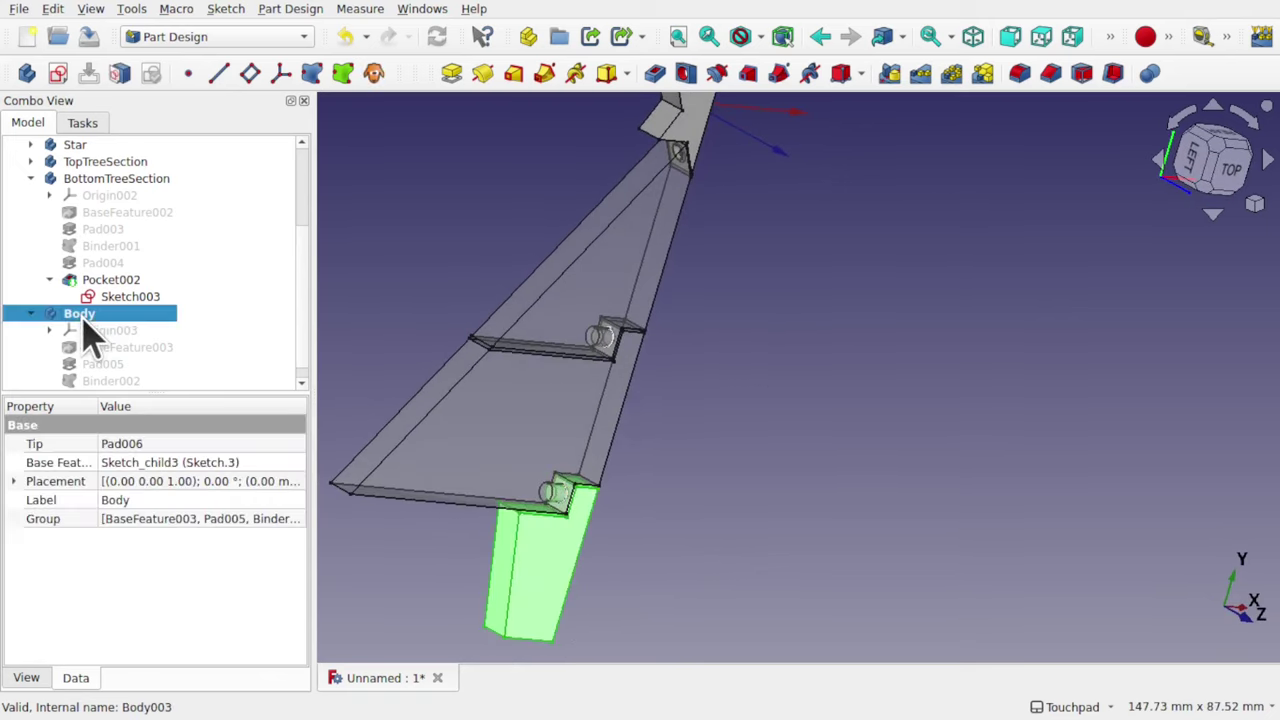
right_click(83, 319)
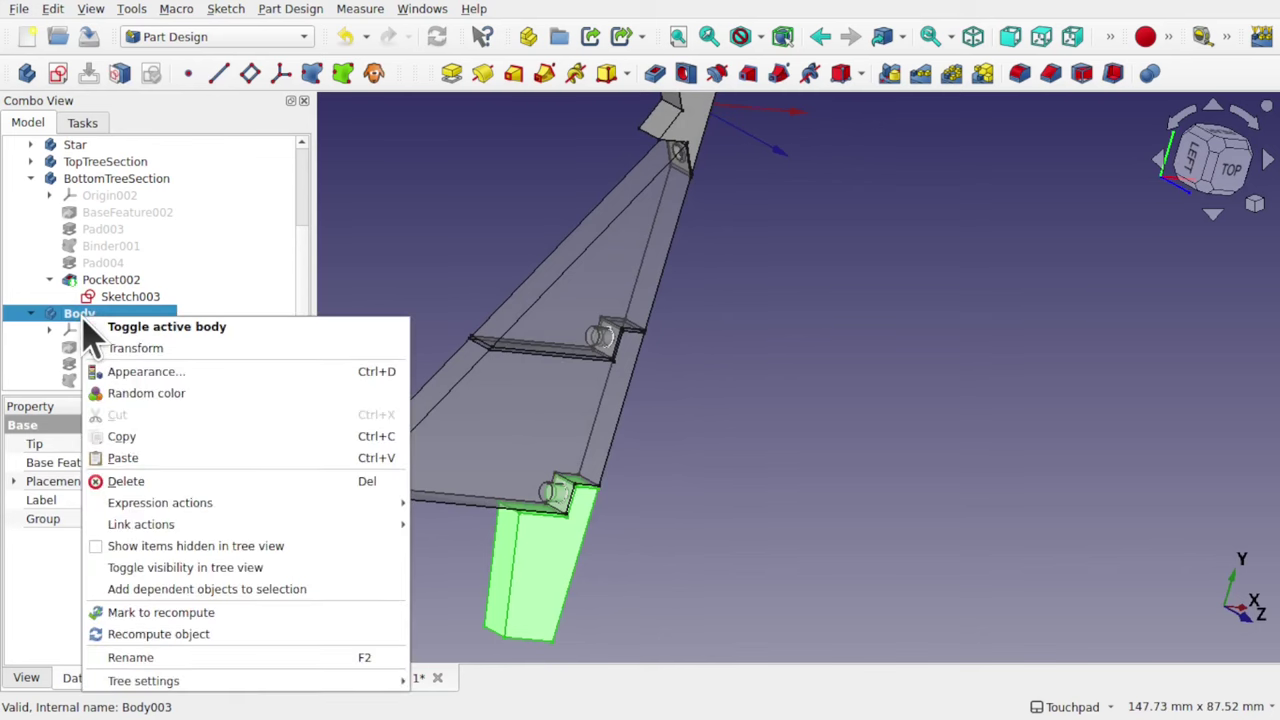
click(176, 657)
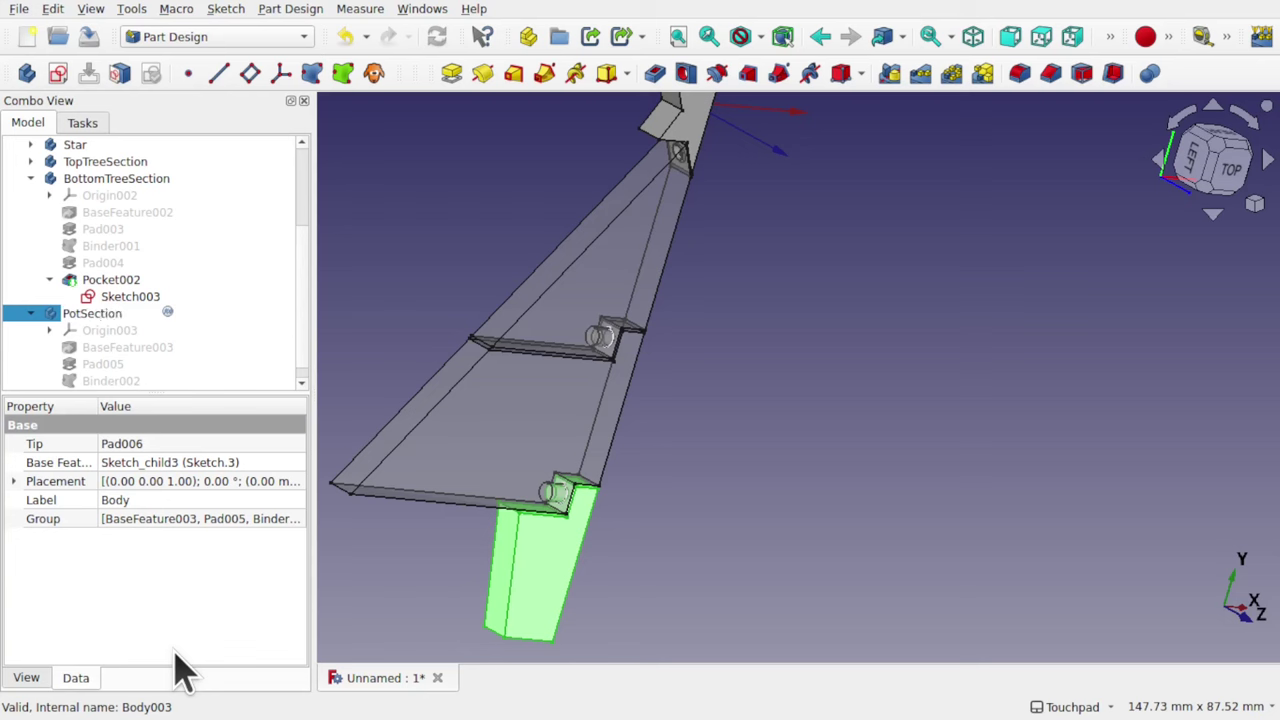
click(735, 420)
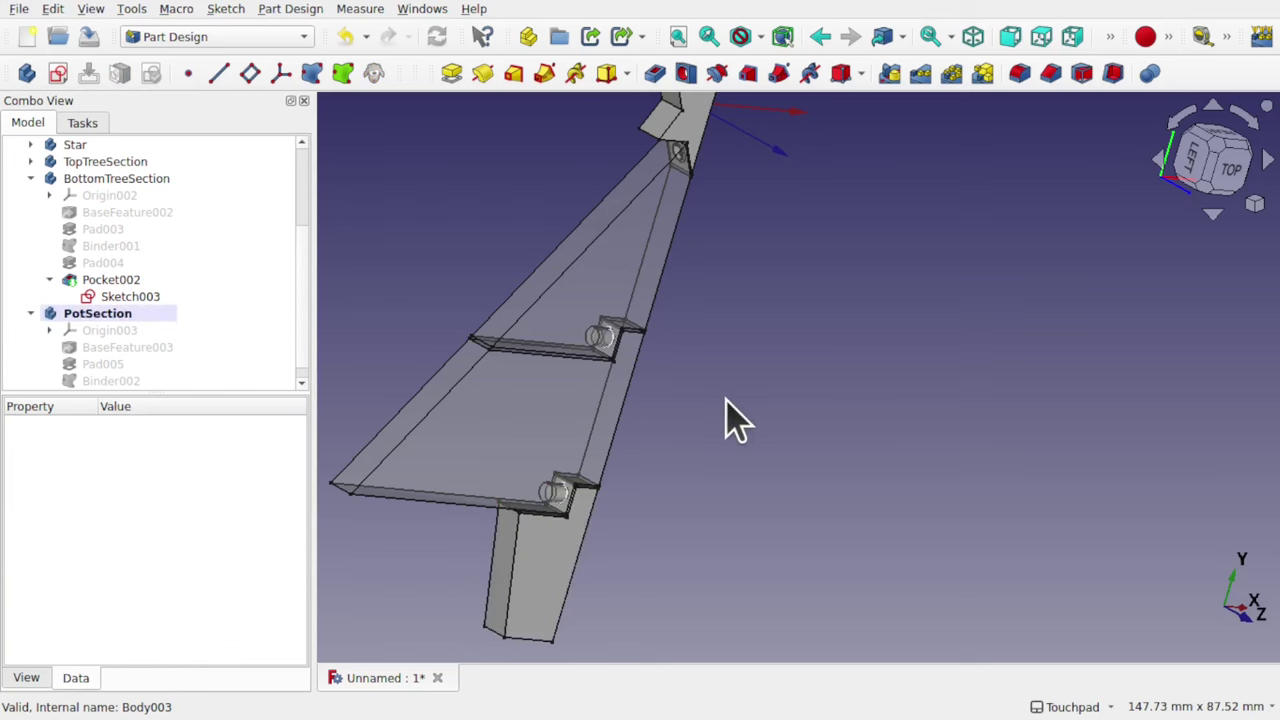
- Expand the TopTreeSection body in the model tree, collapse its Pocket001 feature and make TopTreeSection the active body
middle_drag(728, 418, 597, 380)
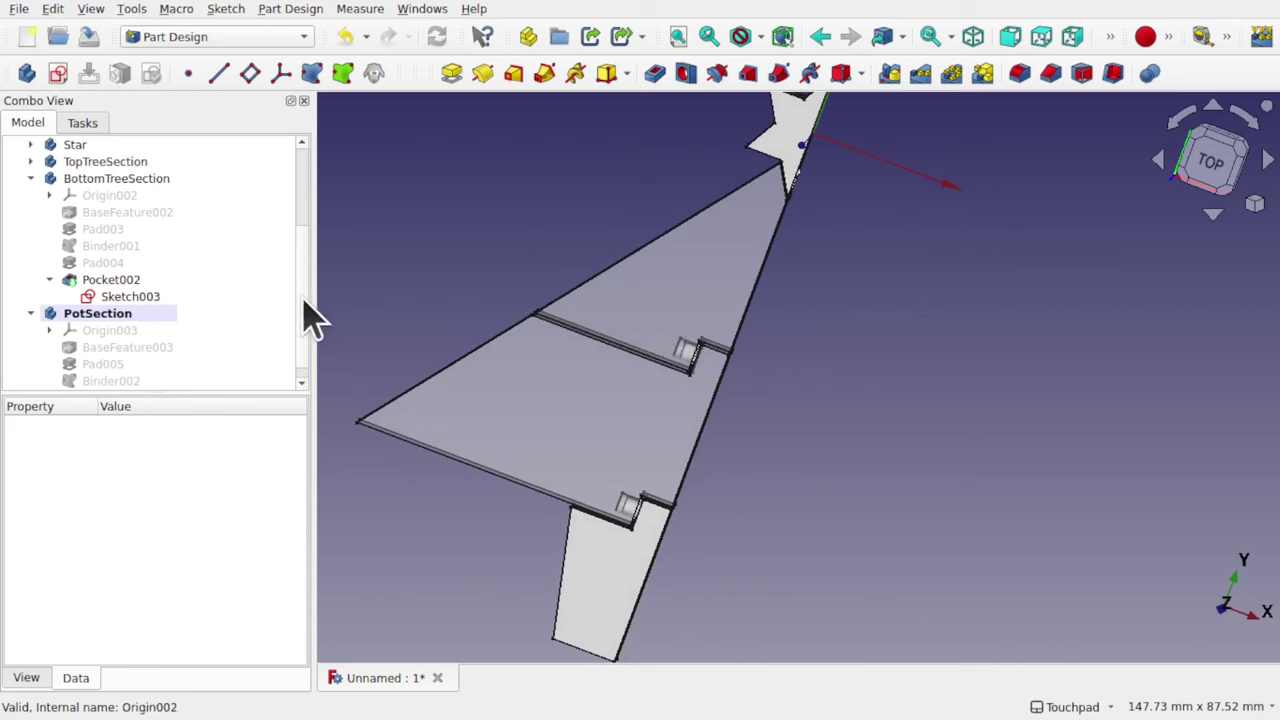
scroll(306, 274, up, 1)
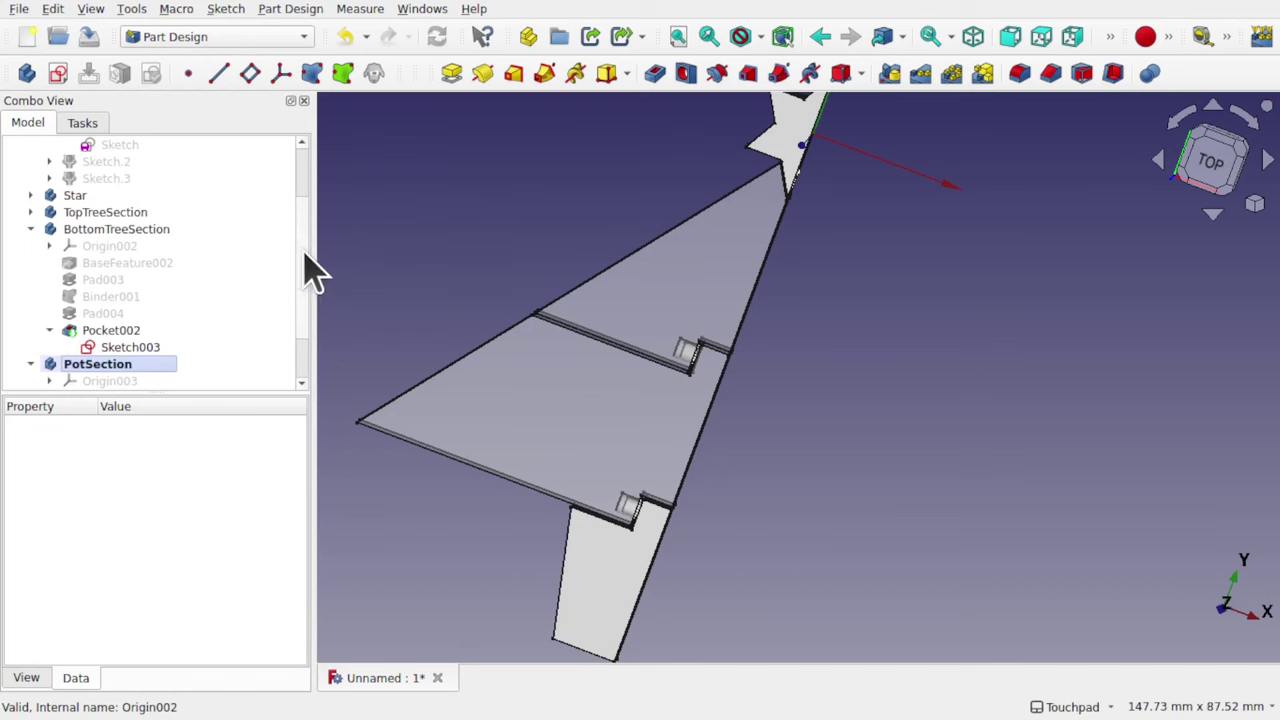
scroll(313, 240, up, 2)
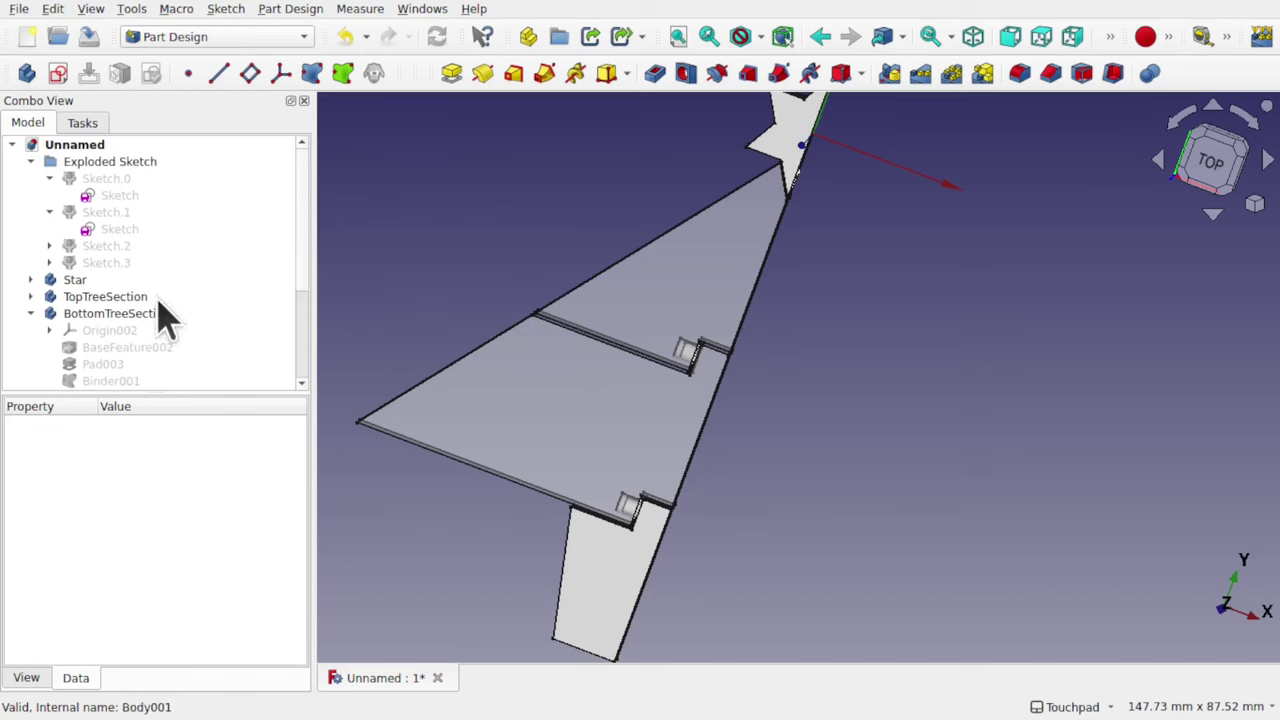
click(105, 300)
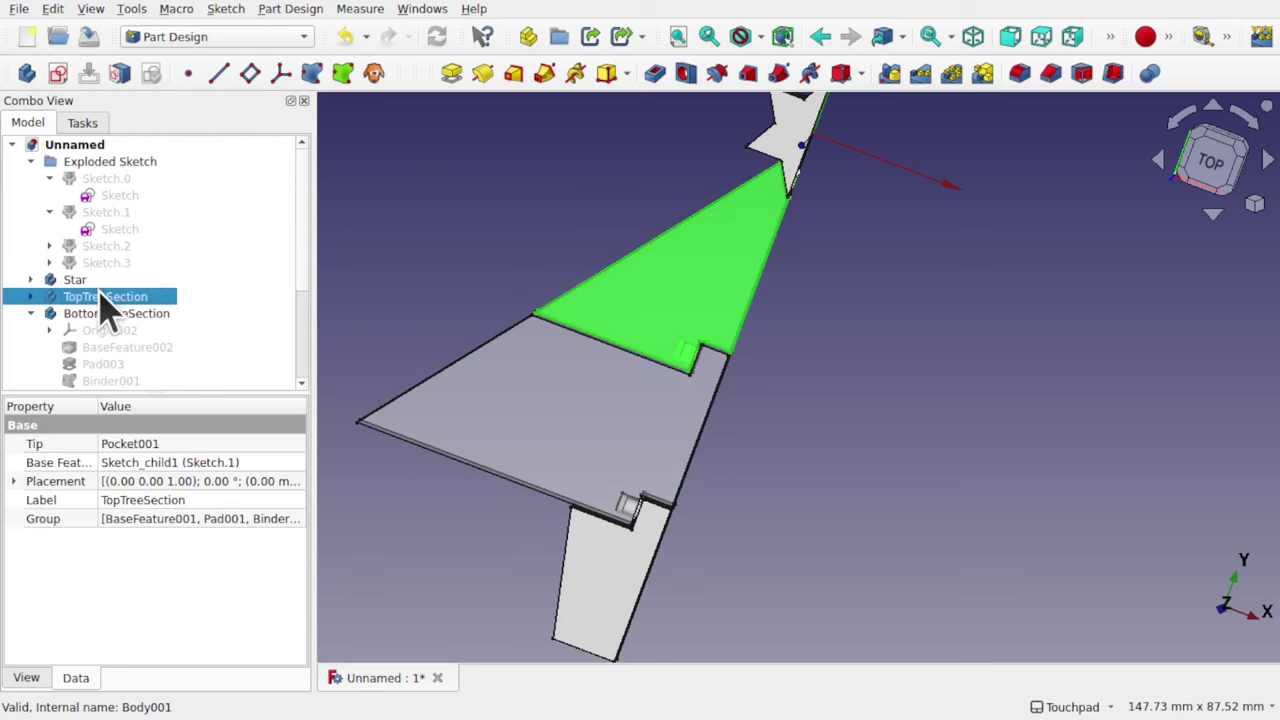
click(30, 297)
scroll(186, 363, down, 2)
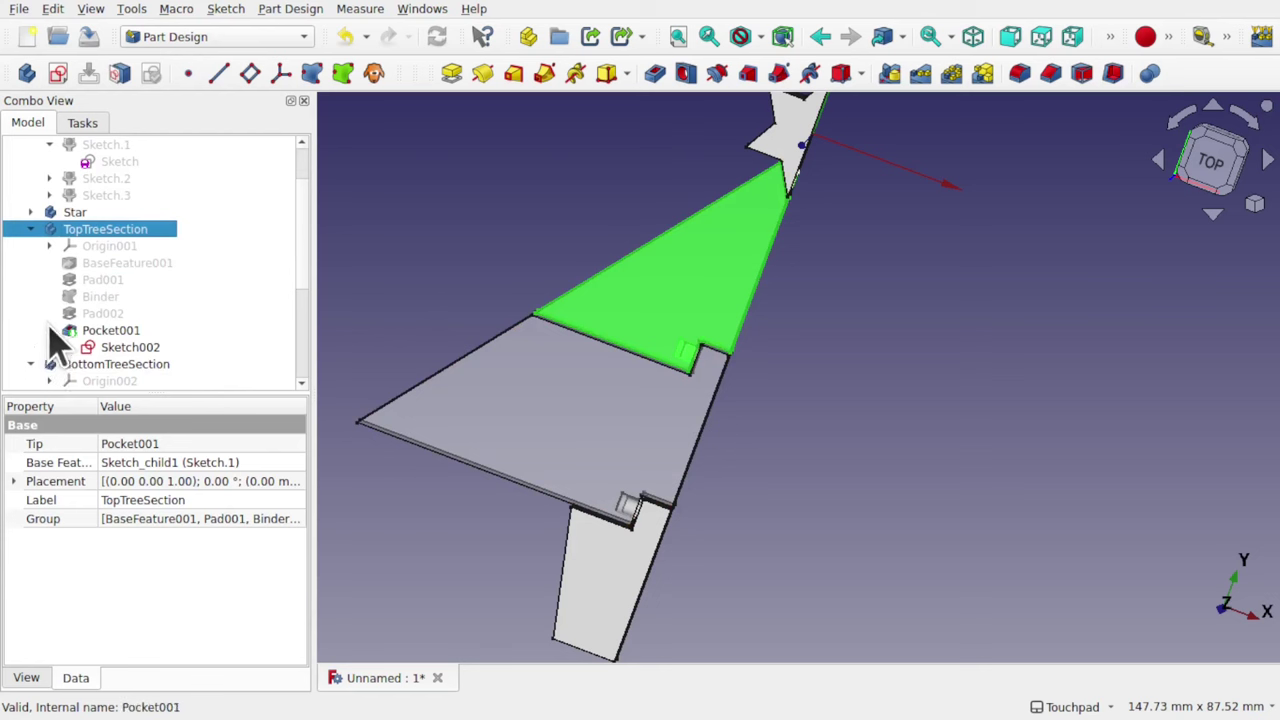
click(49, 330)
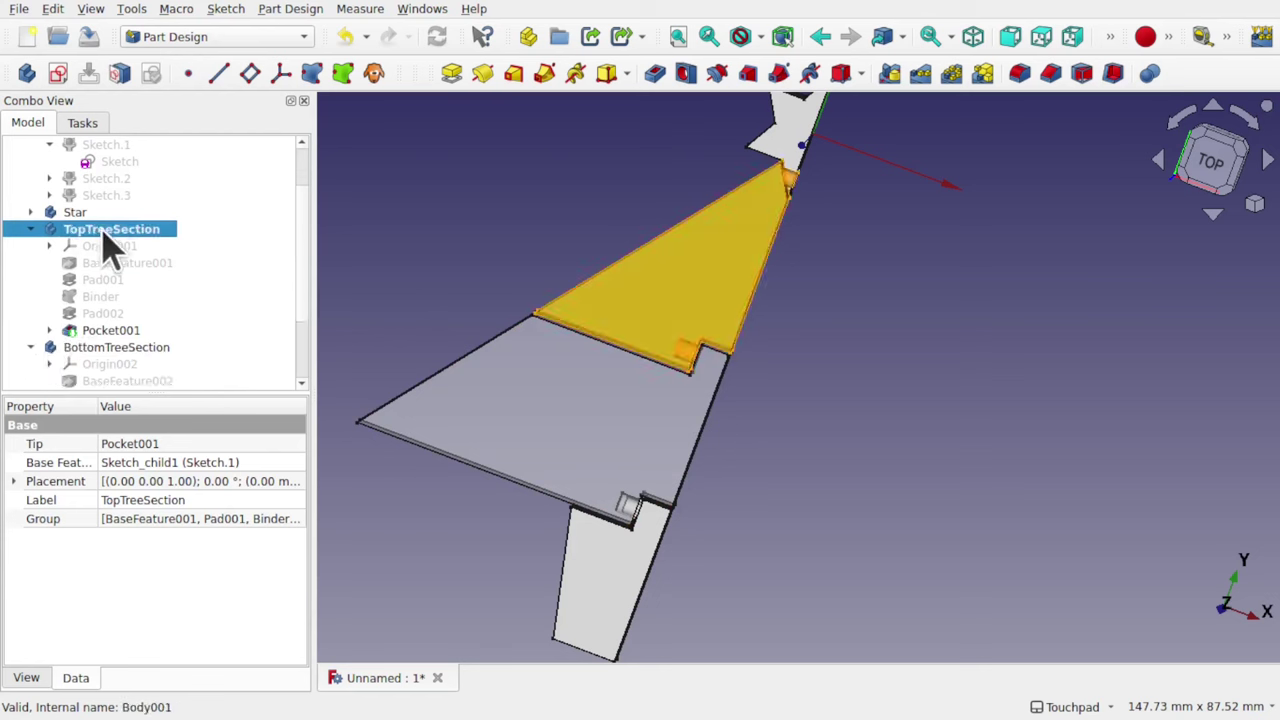
- Start a new sketch on the large flat front face of TopTreeSection
click(13, 298)
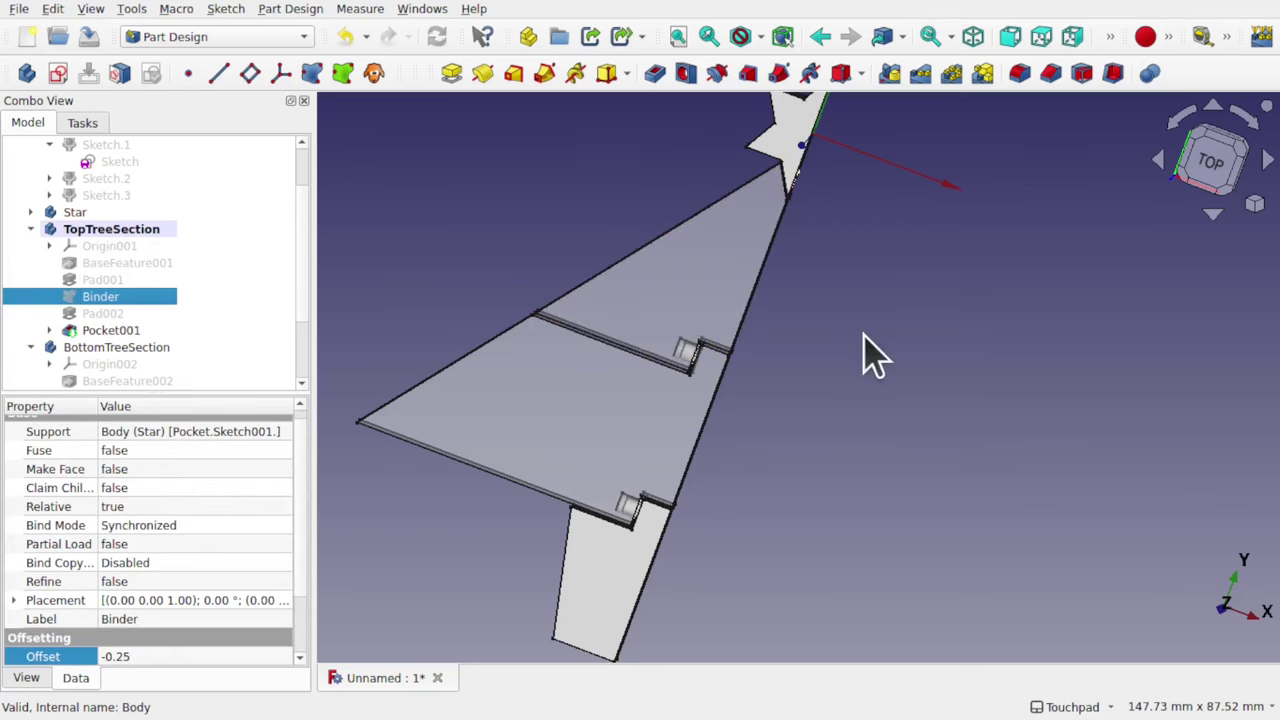
click(790, 350)
click(676, 318)
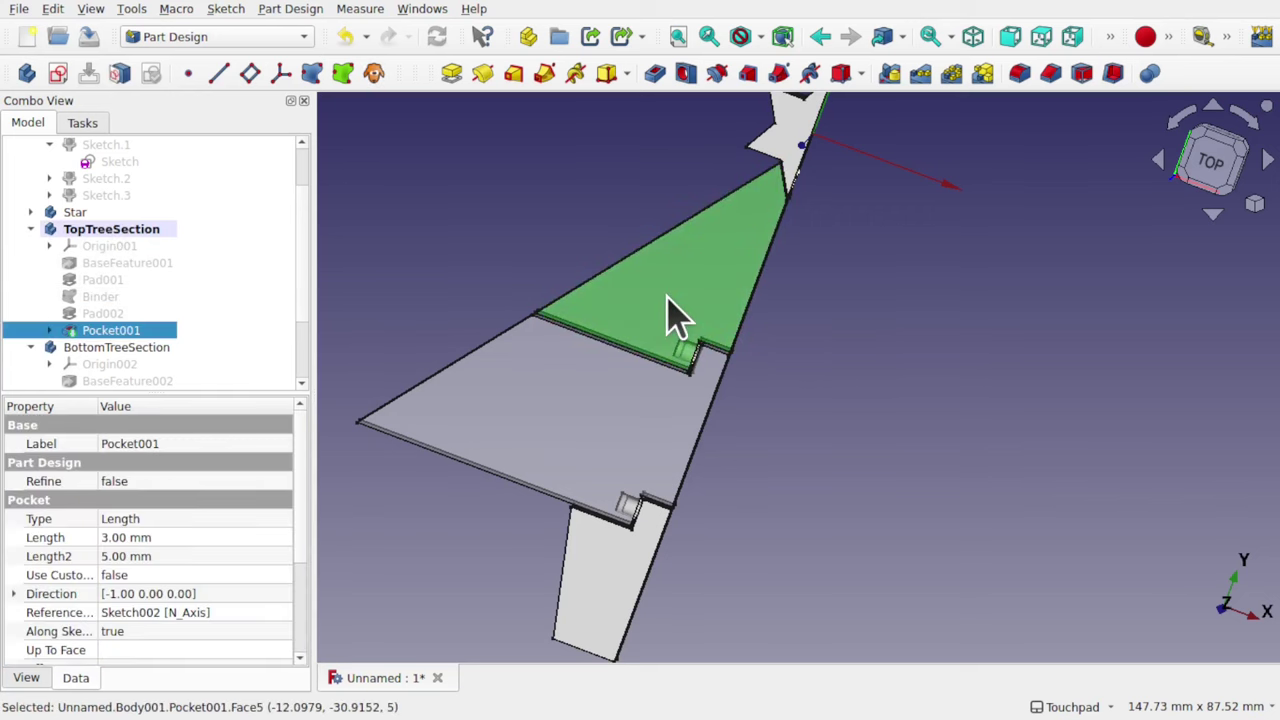
click(57, 73)
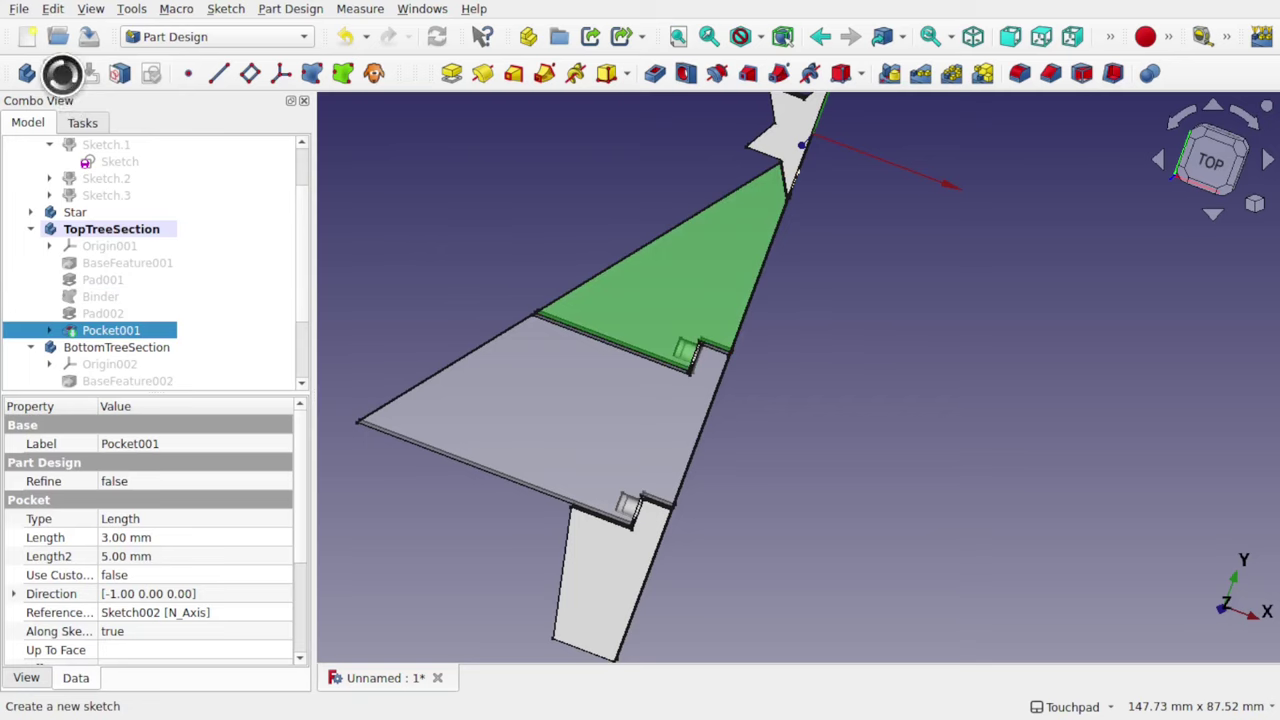
scroll(657, 380, up, 3)
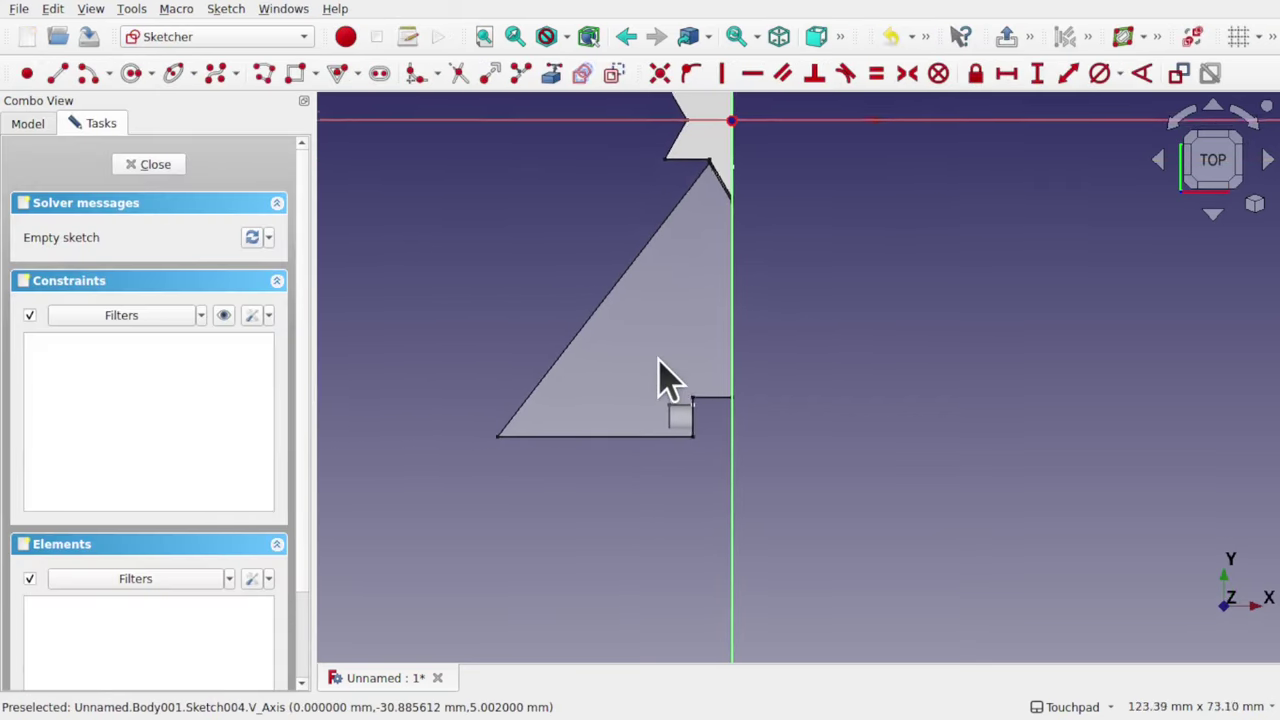
- Draw two small circles on the TopTreeSection face, one mid-height and one near the lower edge
click(132, 72)
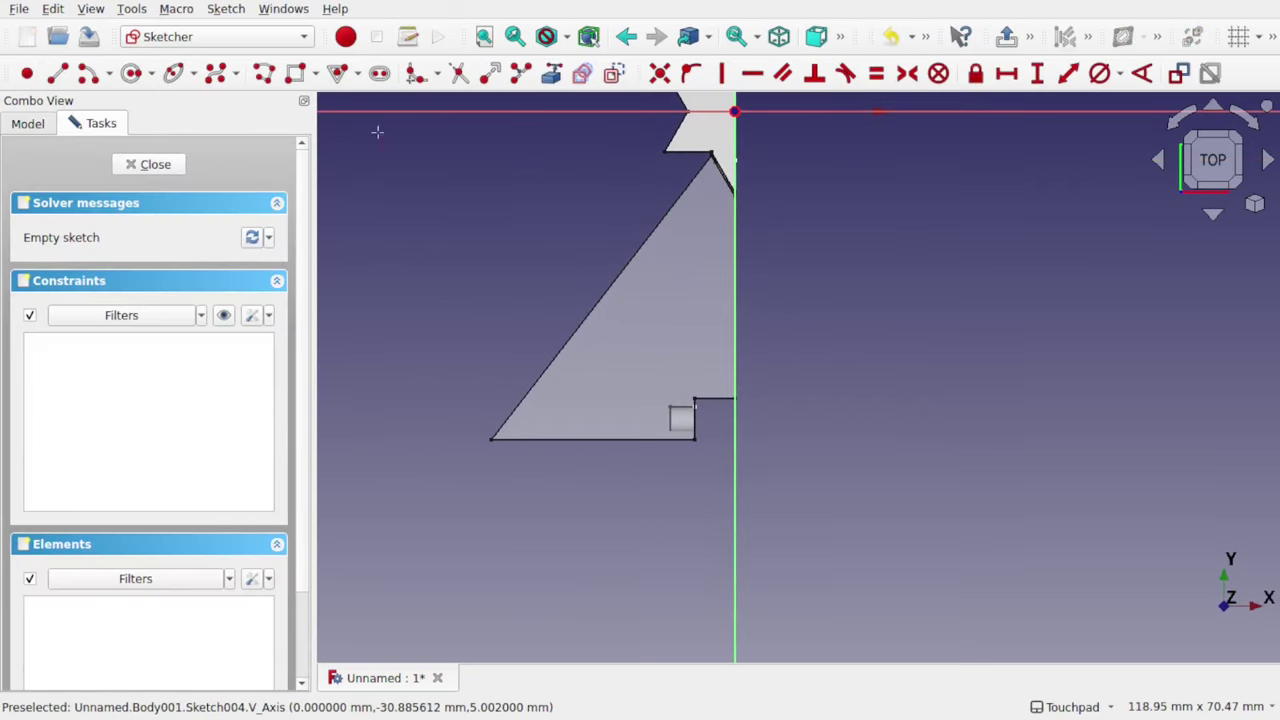
click(653, 304)
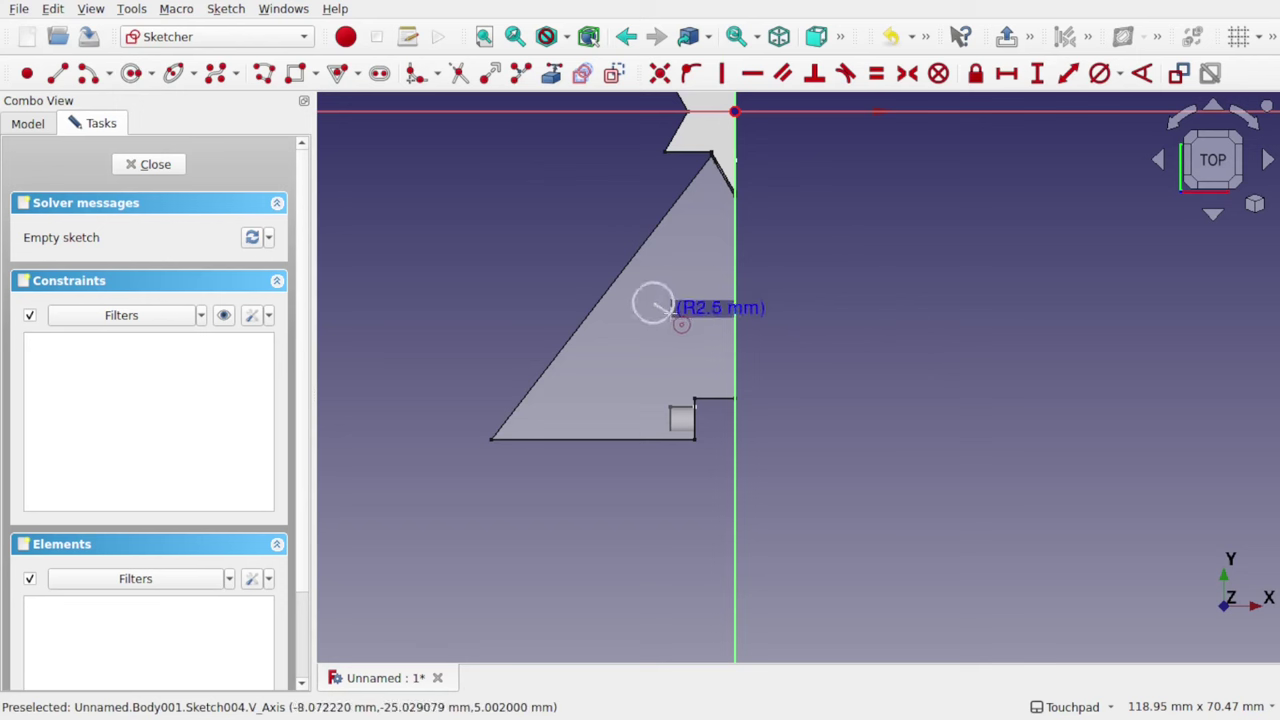
click(669, 310)
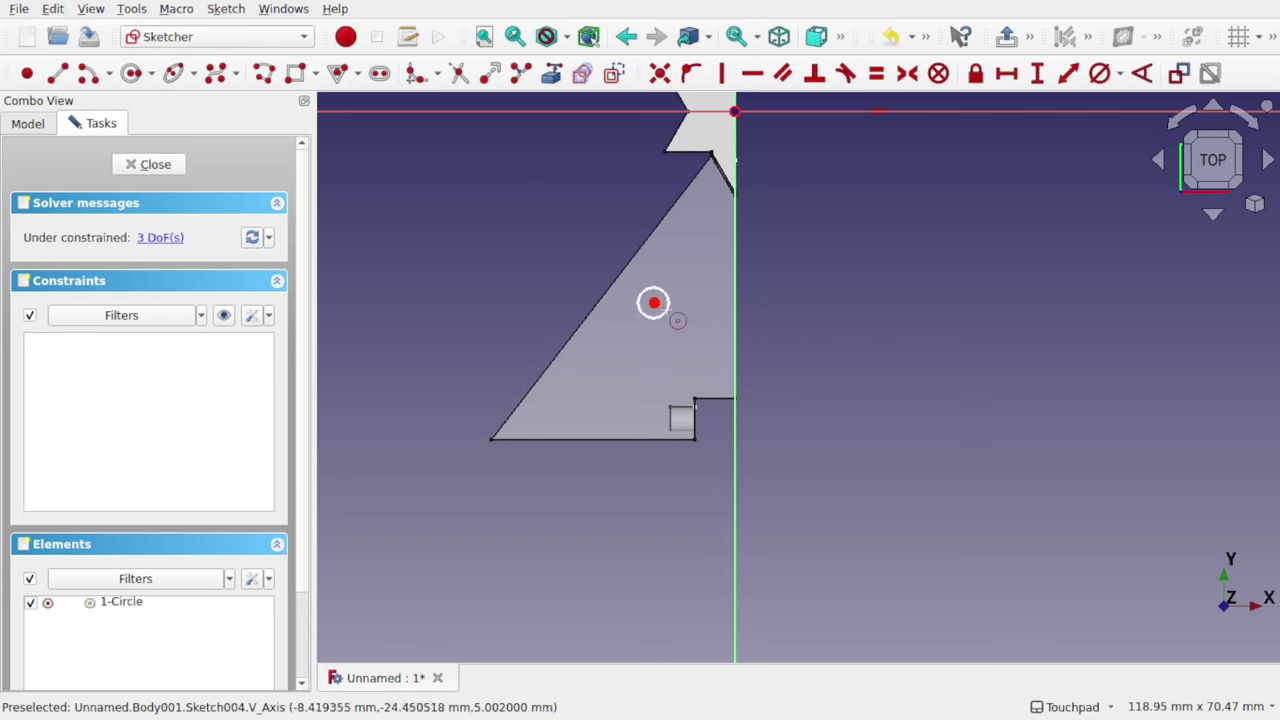
click(618, 413)
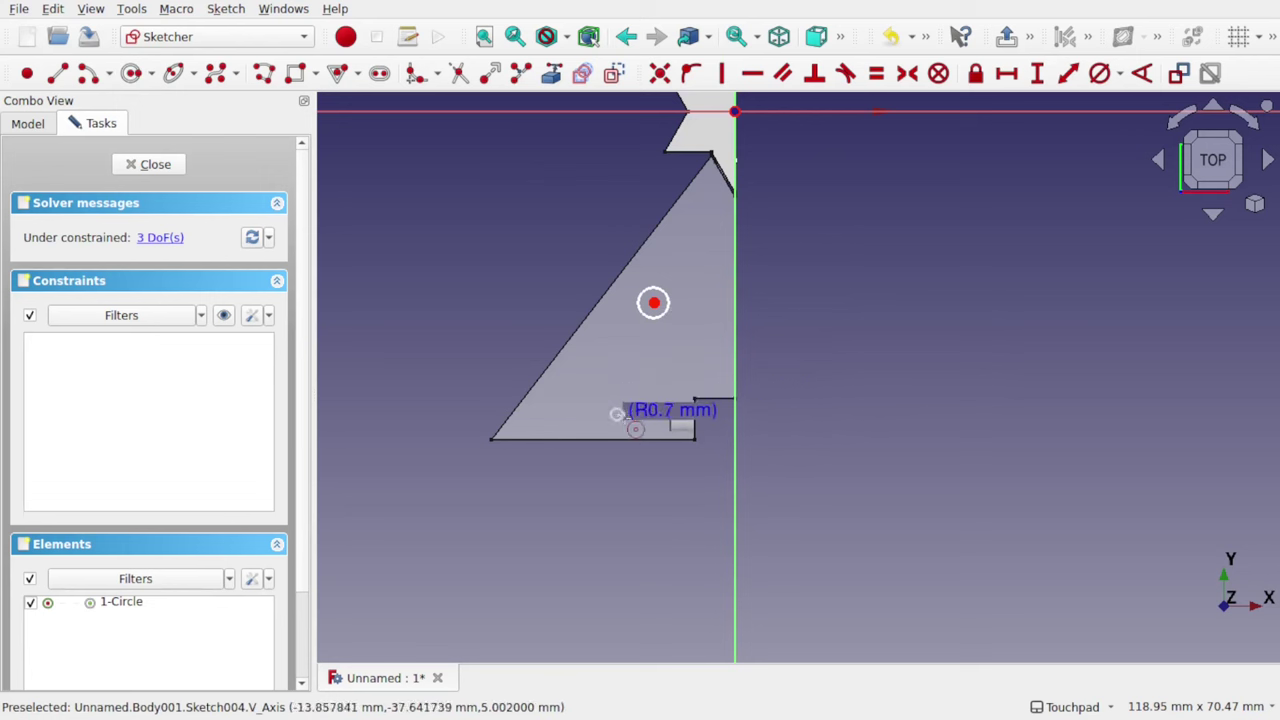
click(633, 420)
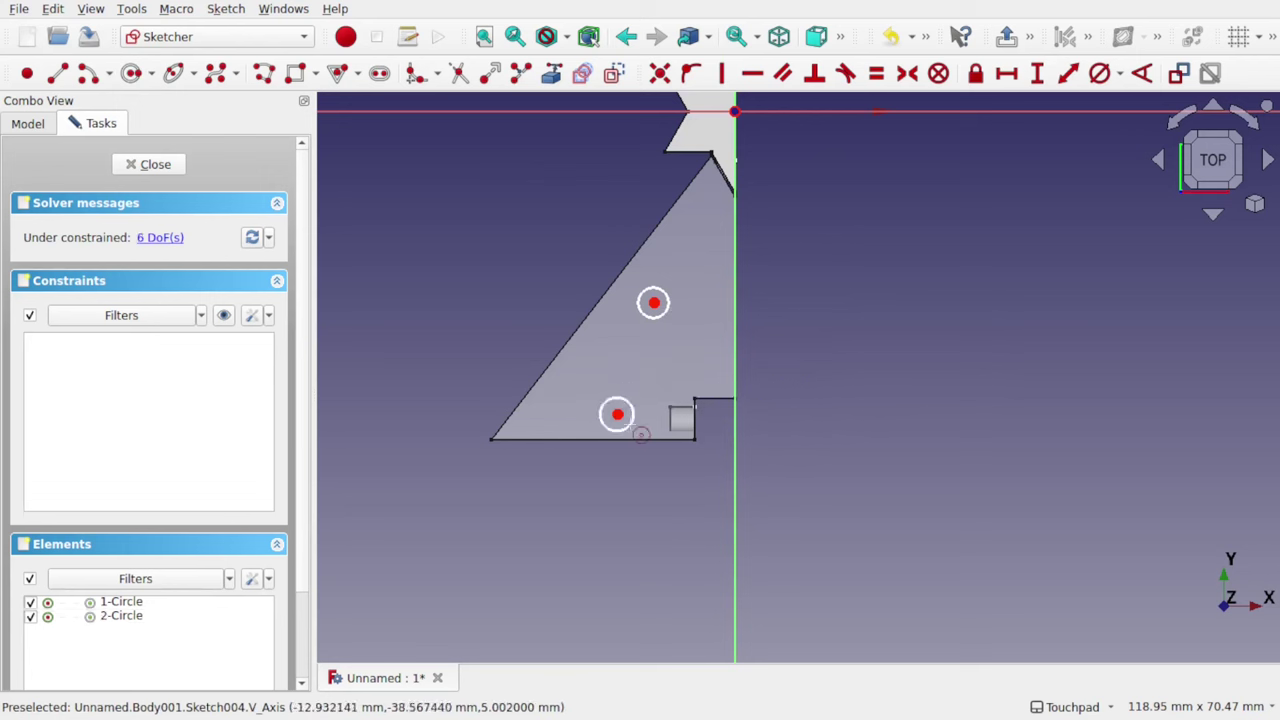
drag(617, 415, 607, 400)
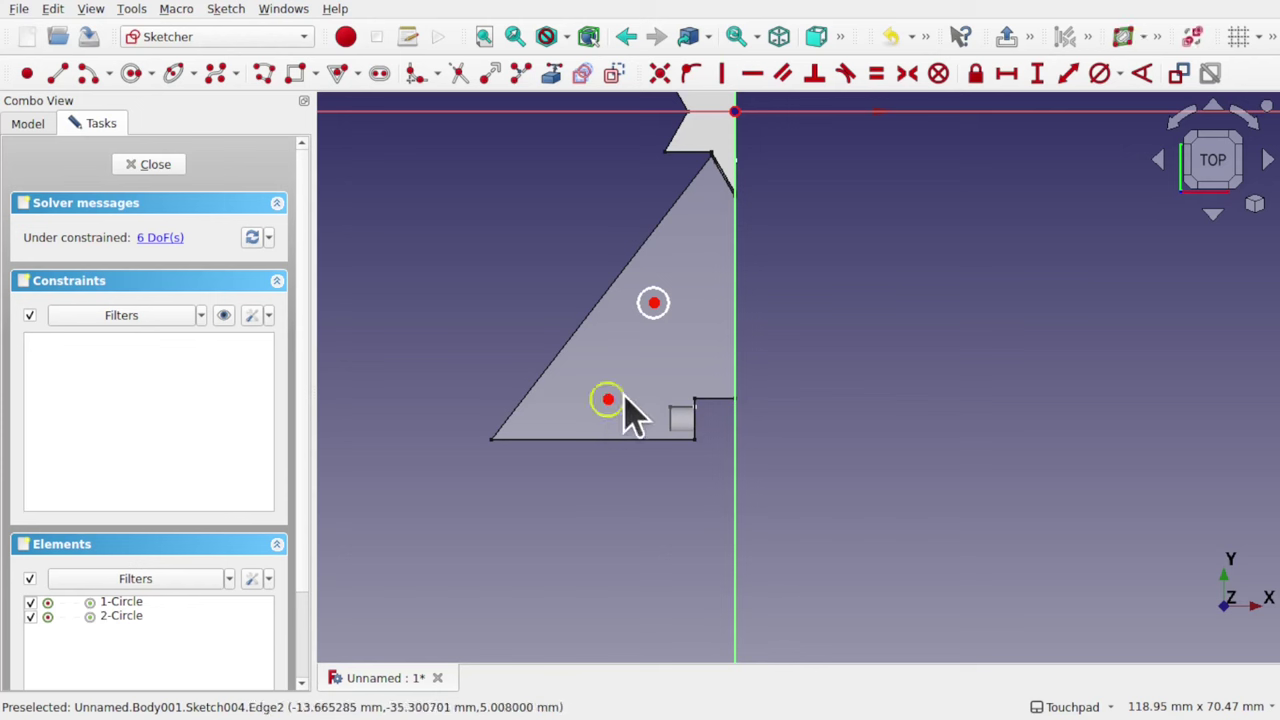
- Constrain the two circles equal, reposition them along the slanted side of the section and close the sketch
click(623, 397)
click(638, 320)
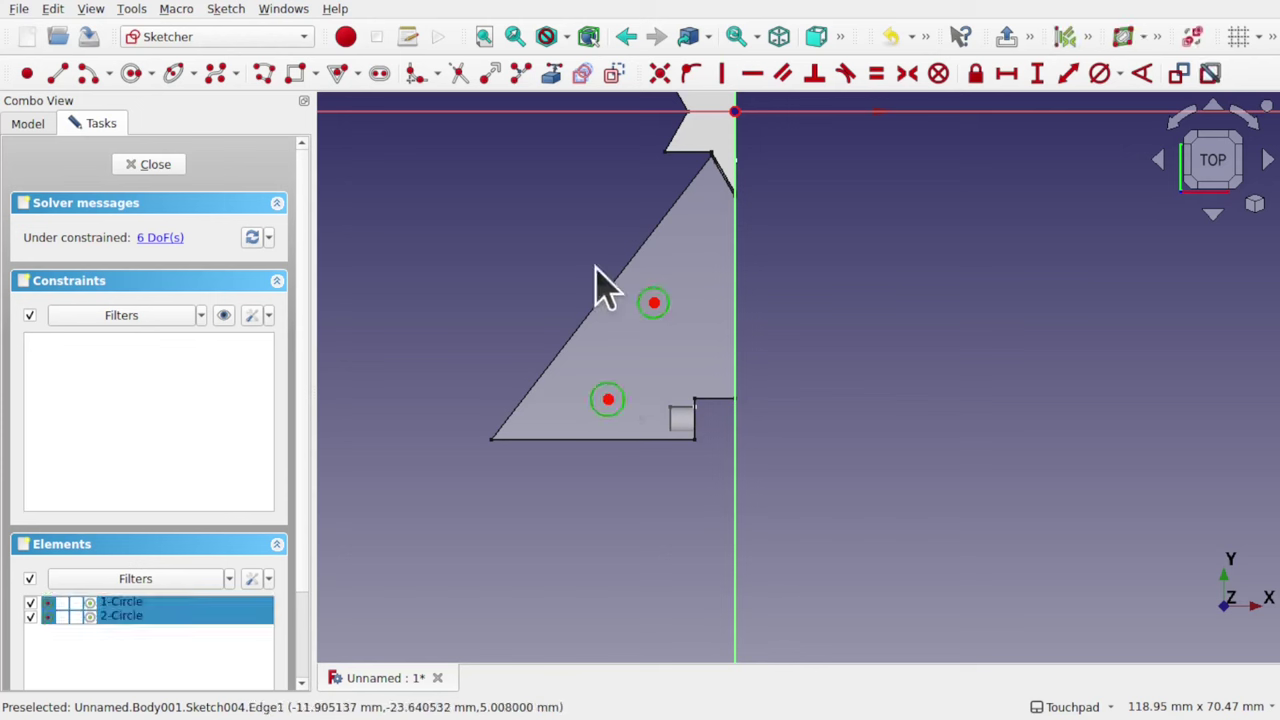
click(876, 73)
drag(608, 399, 590, 393)
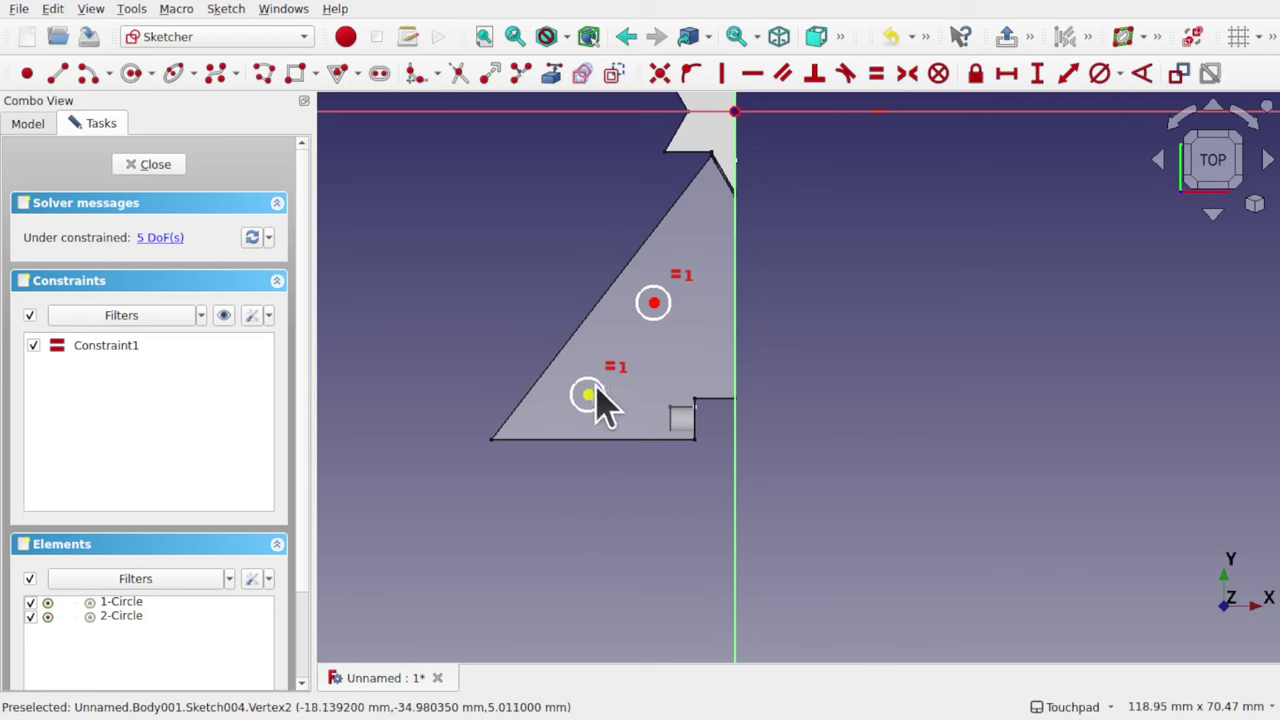
drag(652, 302, 677, 277)
drag(590, 395, 599, 381)
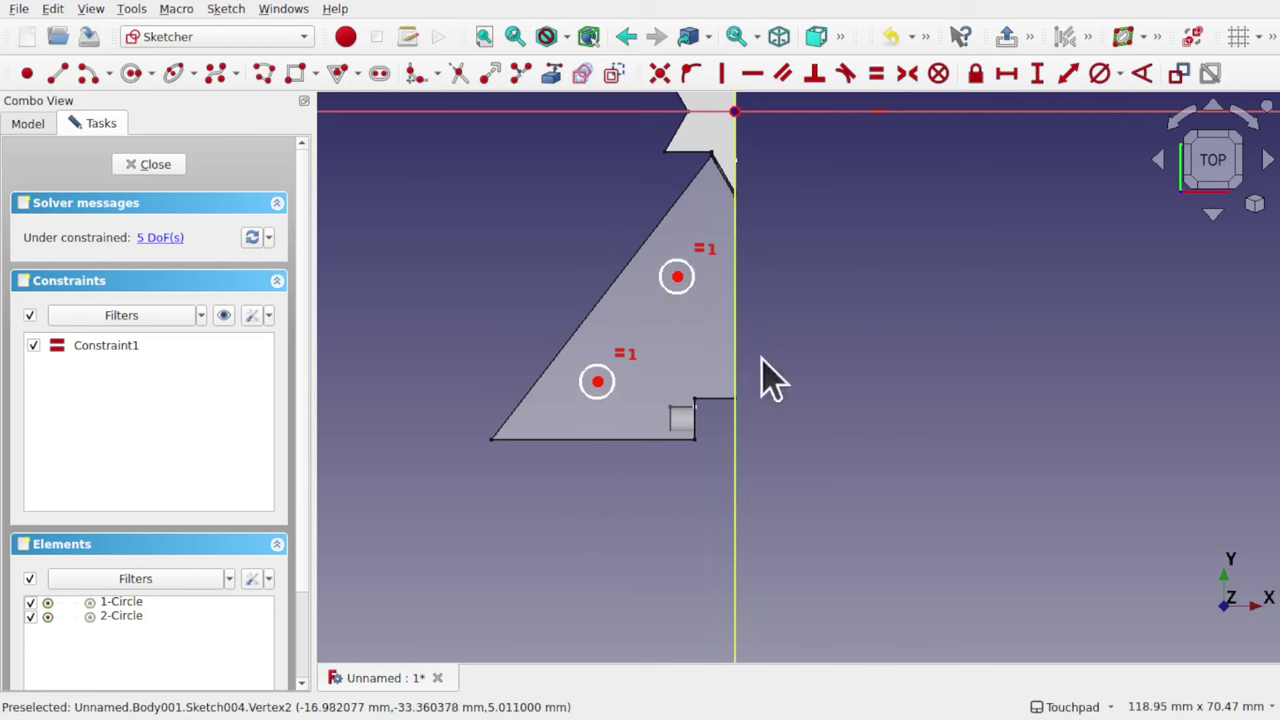
click(150, 166)
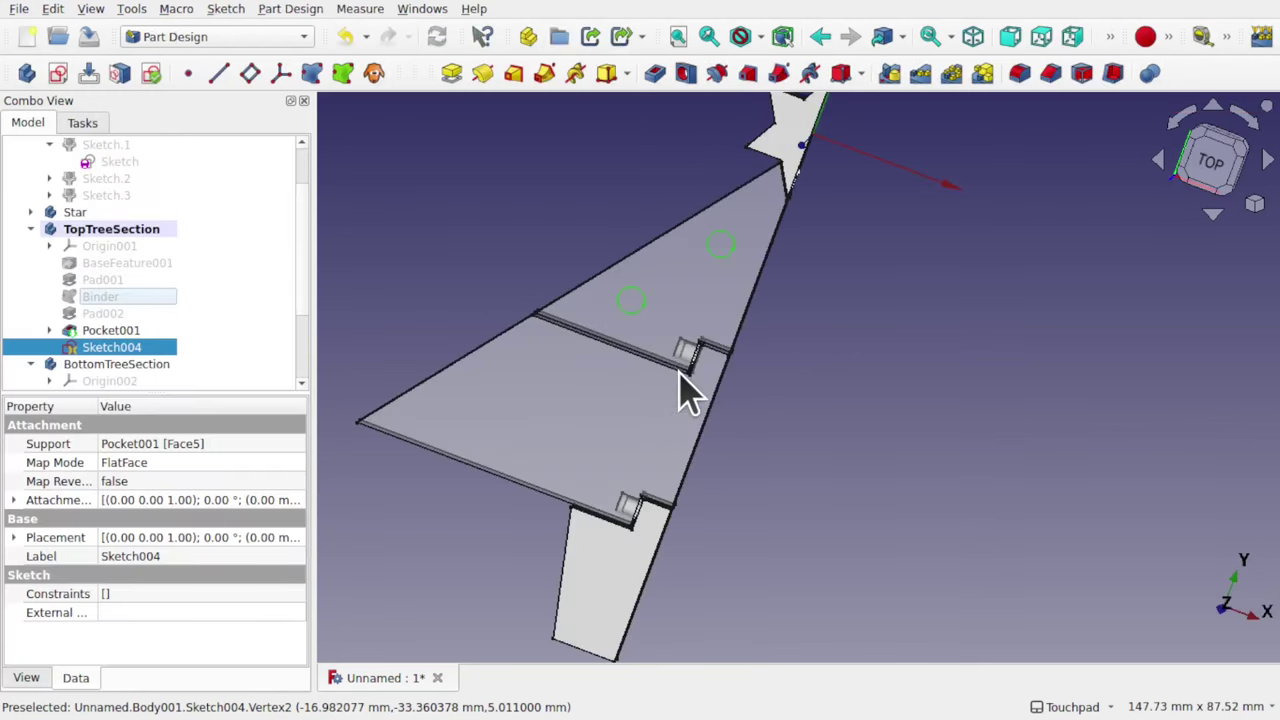
- Try padding the two circles by 1 mm as raised ornaments, and cancel the pad
click(452, 78)
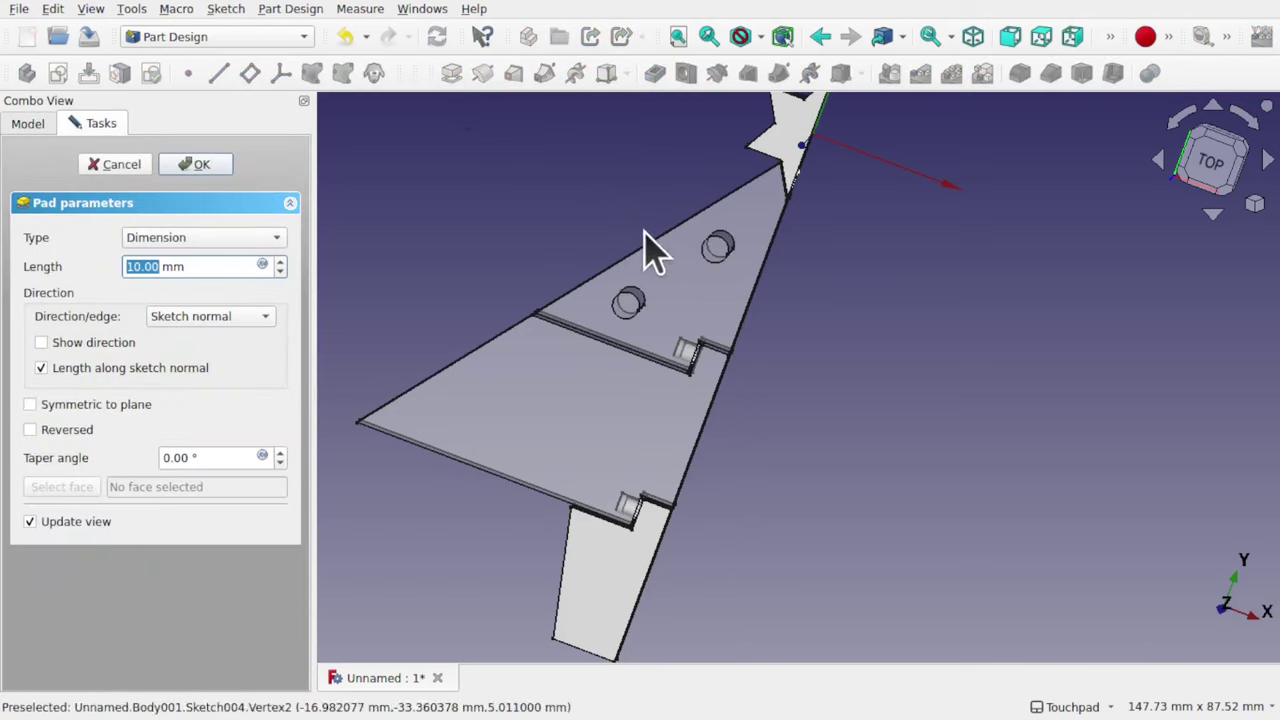
middle_drag(652, 252, 700, 247)
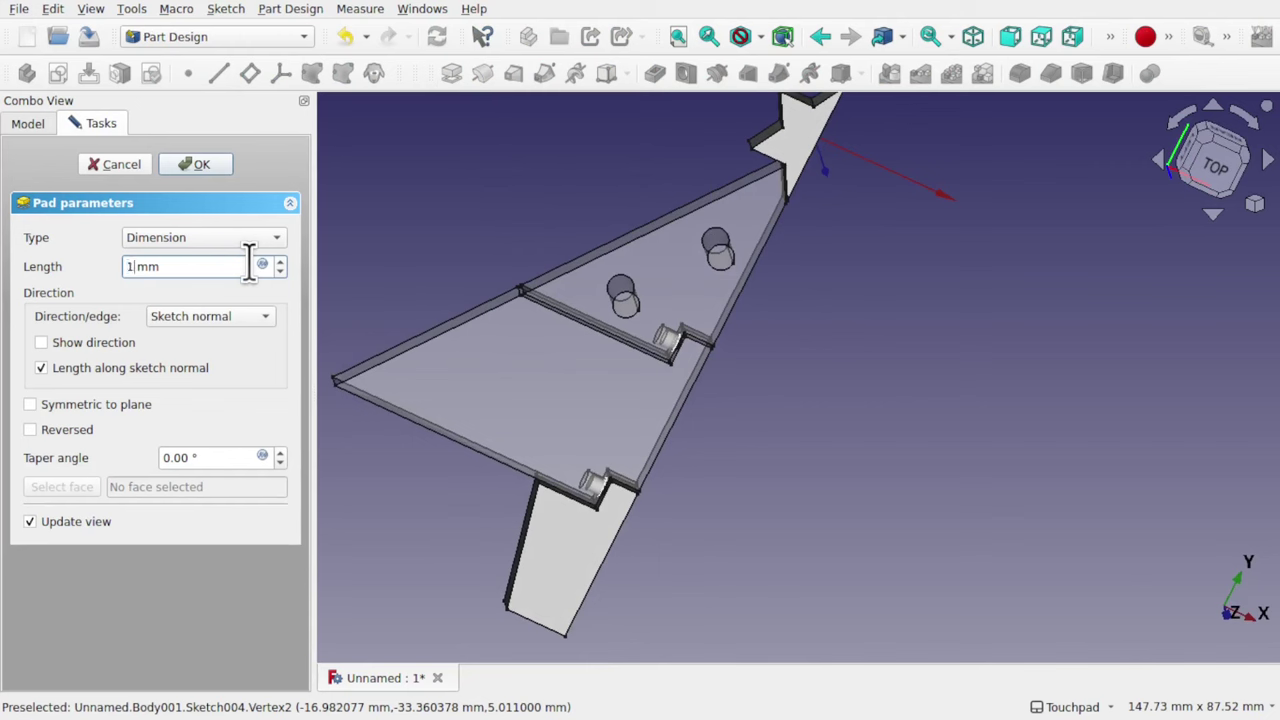
mouse_move(428, 270)
middle_down()
mouse_move(486, 266)
mouse_move(680, 334)
mouse_move(489, 280)
mouse_move(452, 232)
mouse_move(447, 285)
middle_up()
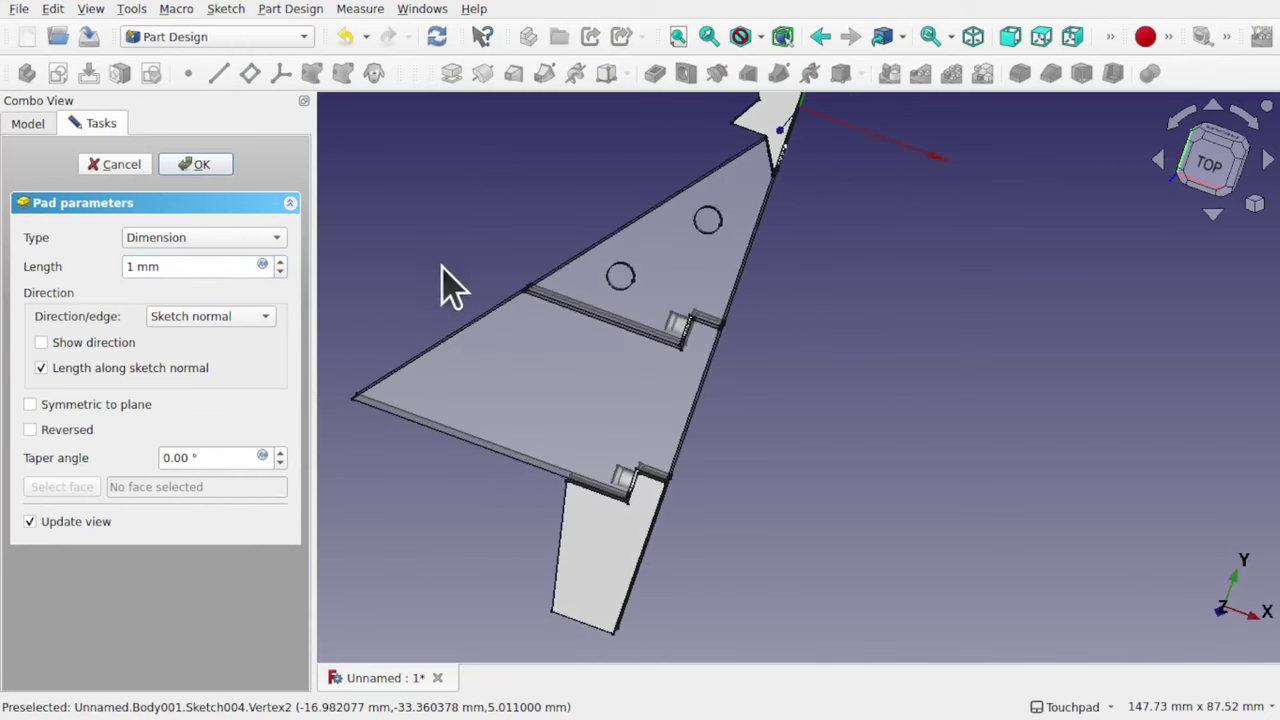
click(120, 165)
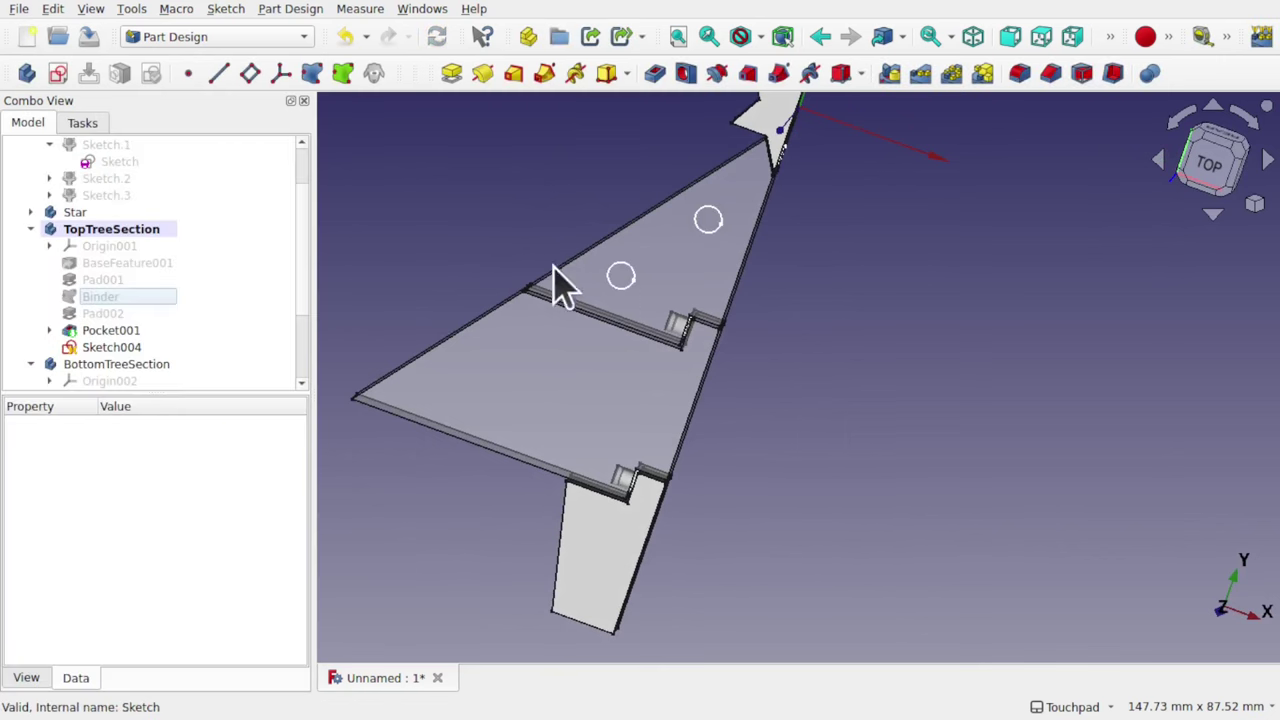
- Delete the two-circle sketch from TopTreeSection
scroll(206, 320, down, 1)
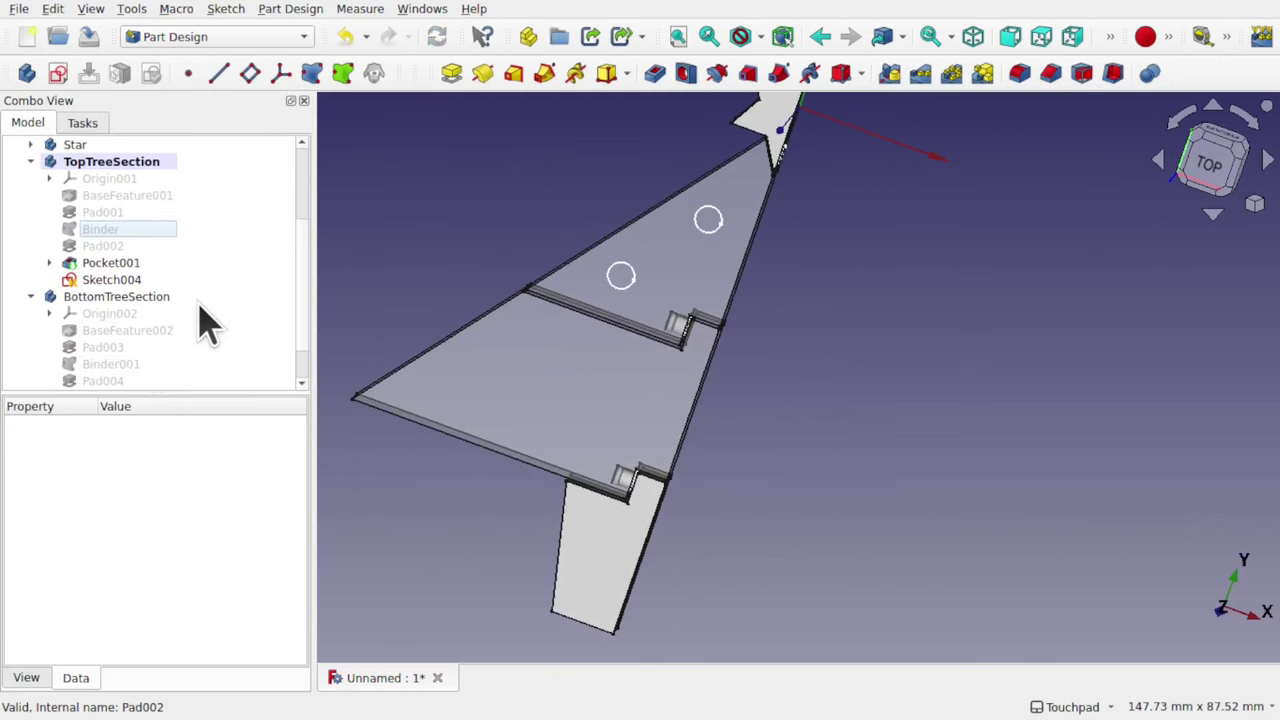
click(132, 282)
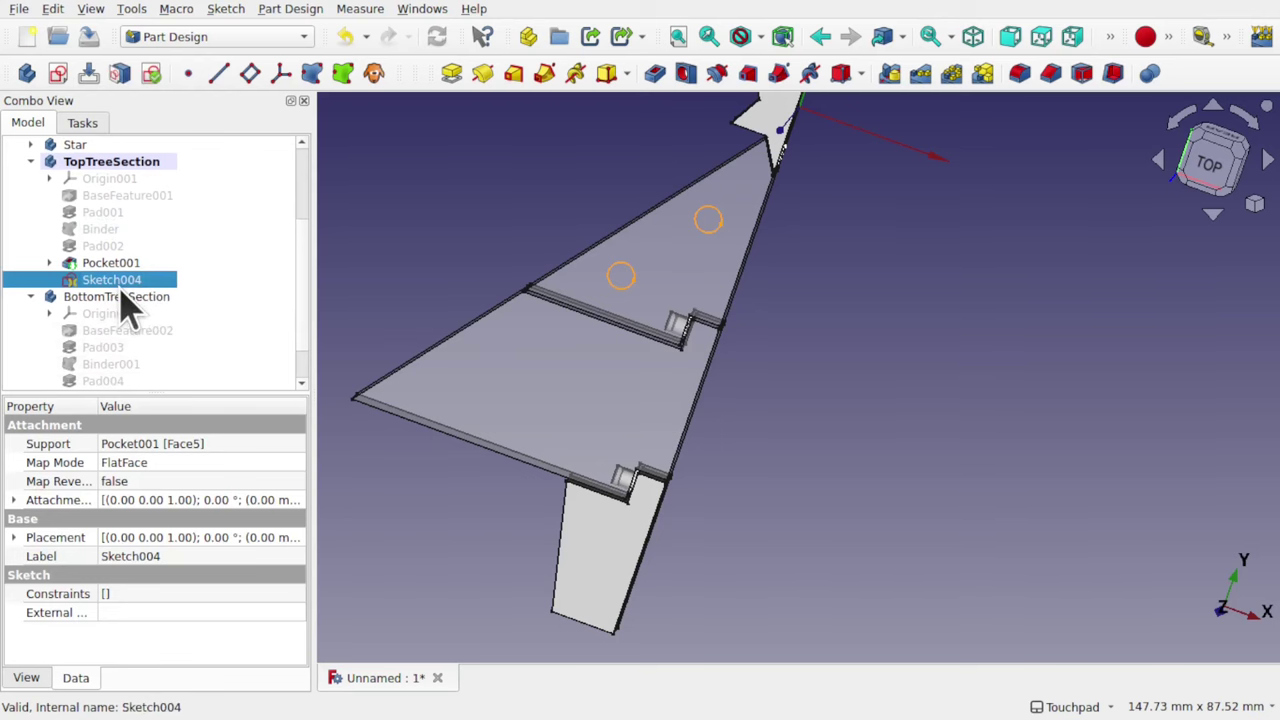
key(Delete)
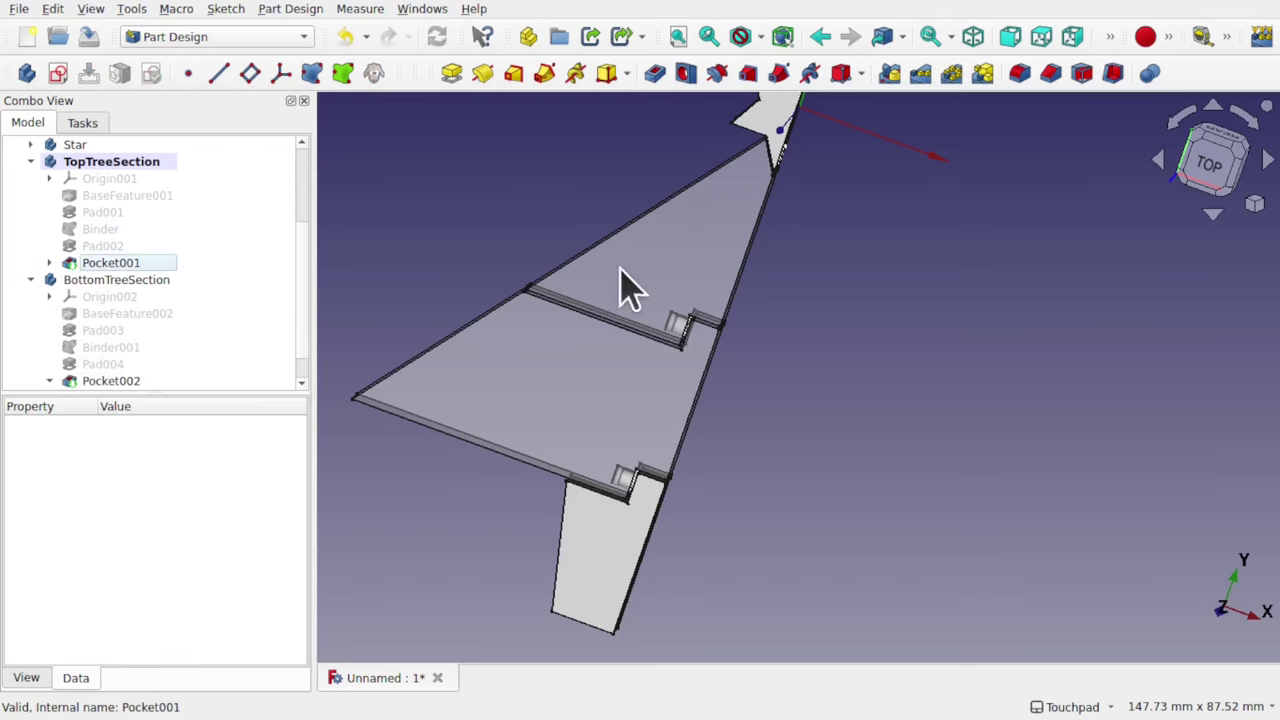
- Start a fillet on the thickness edge at TopTreeSection's lower outer corner
mouse_move(623, 286)
alt+mouse_down()
mouse_move(665, 264)
mouse_move(838, 351)
mouse_move(843, 263)
mouse_move(843, 289)
mouse_move(757, 352)
alt+mouse_up()
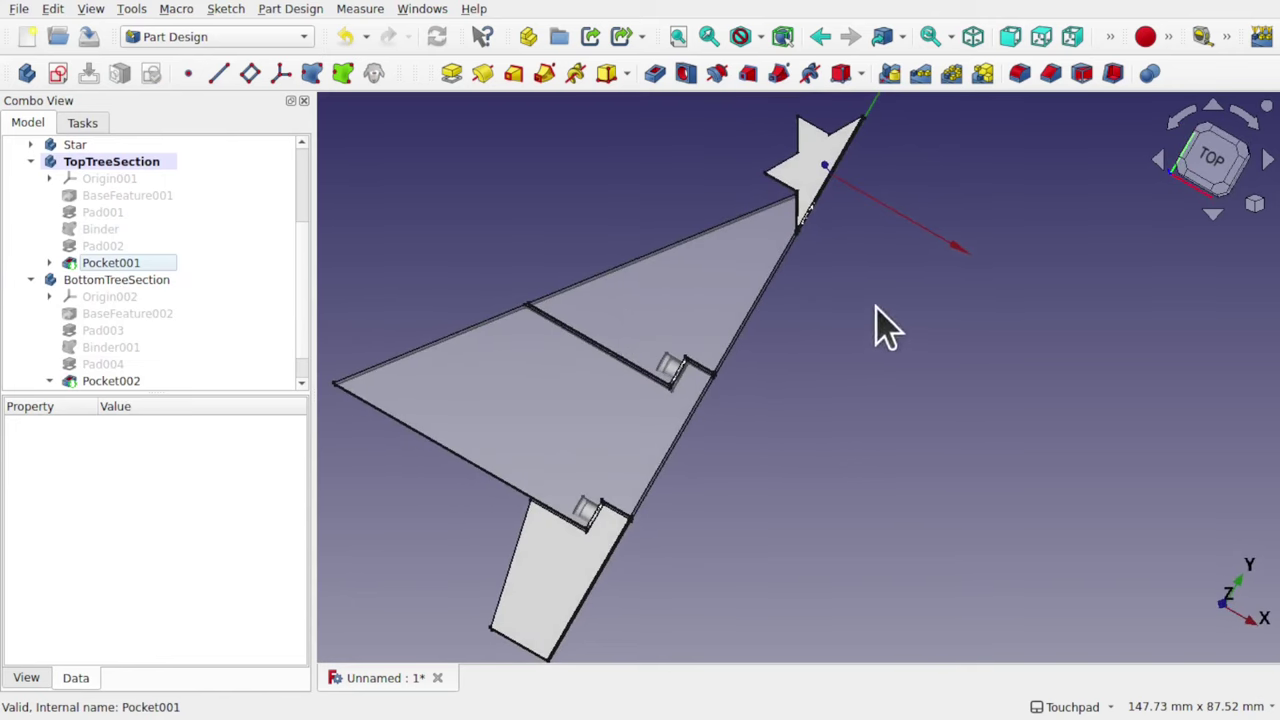
mouse_move(808, 400)
alt+mouse_down()
mouse_move(835, 414)
mouse_move(645, 340)
mouse_move(831, 400)
mouse_move(816, 399)
alt+mouse_up()
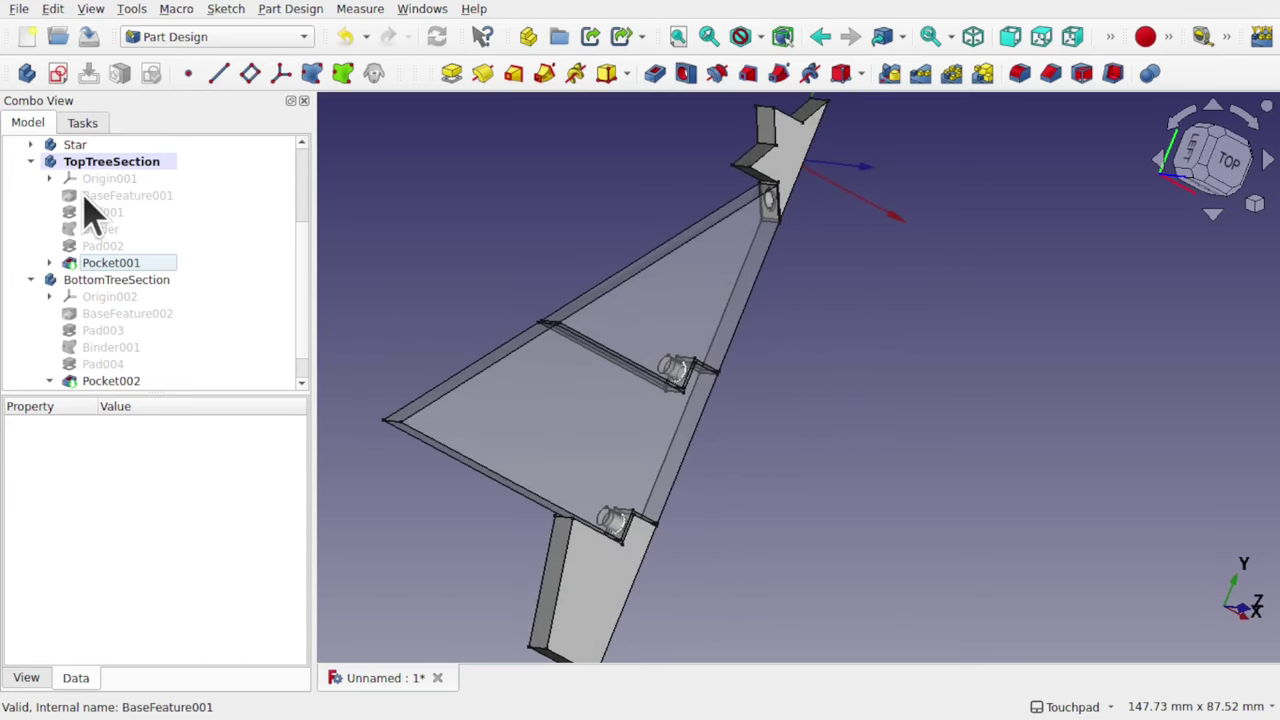
click(120, 164)
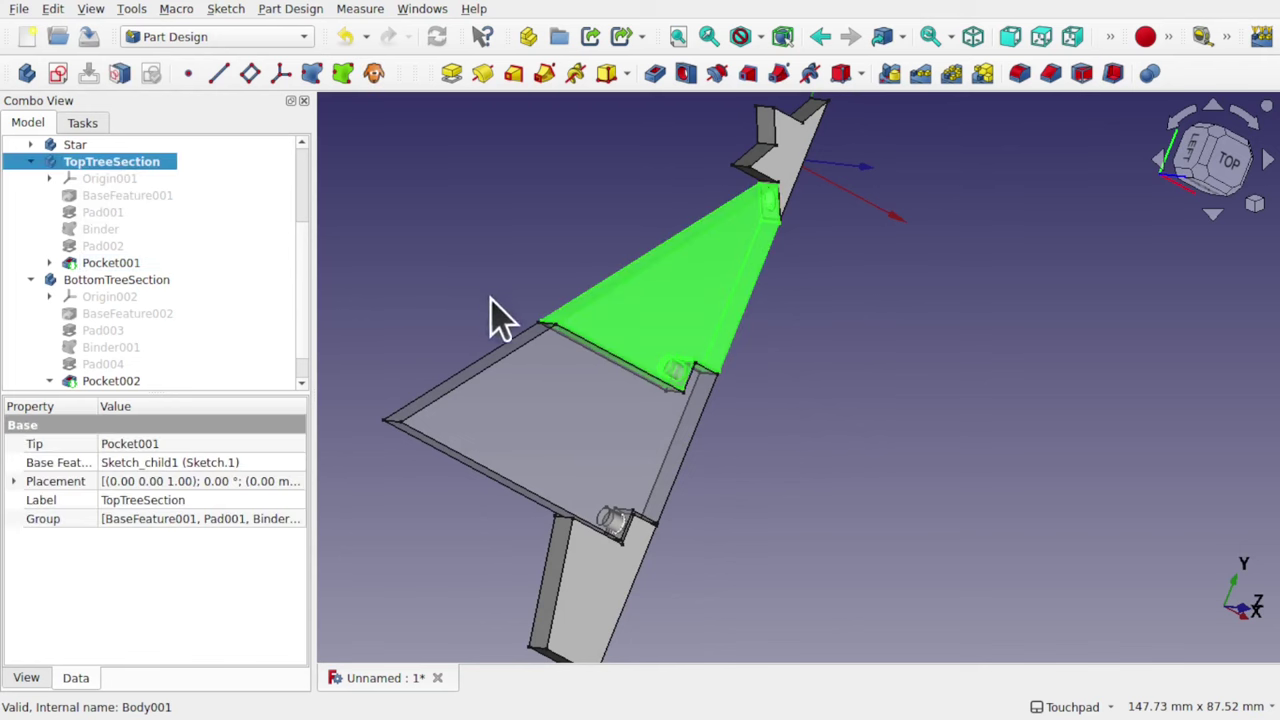
scroll(537, 312, up, 5)
alt+drag(500, 294, 810, 495)
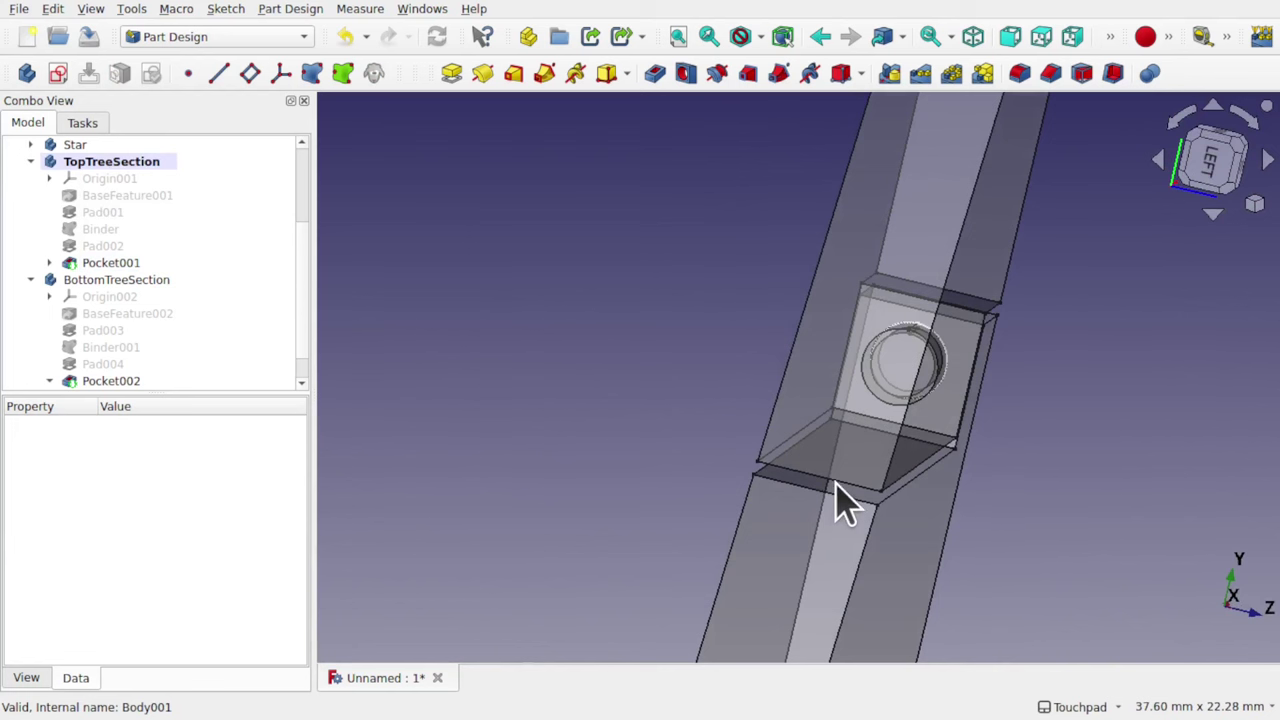
click(836, 486)
click(848, 491)
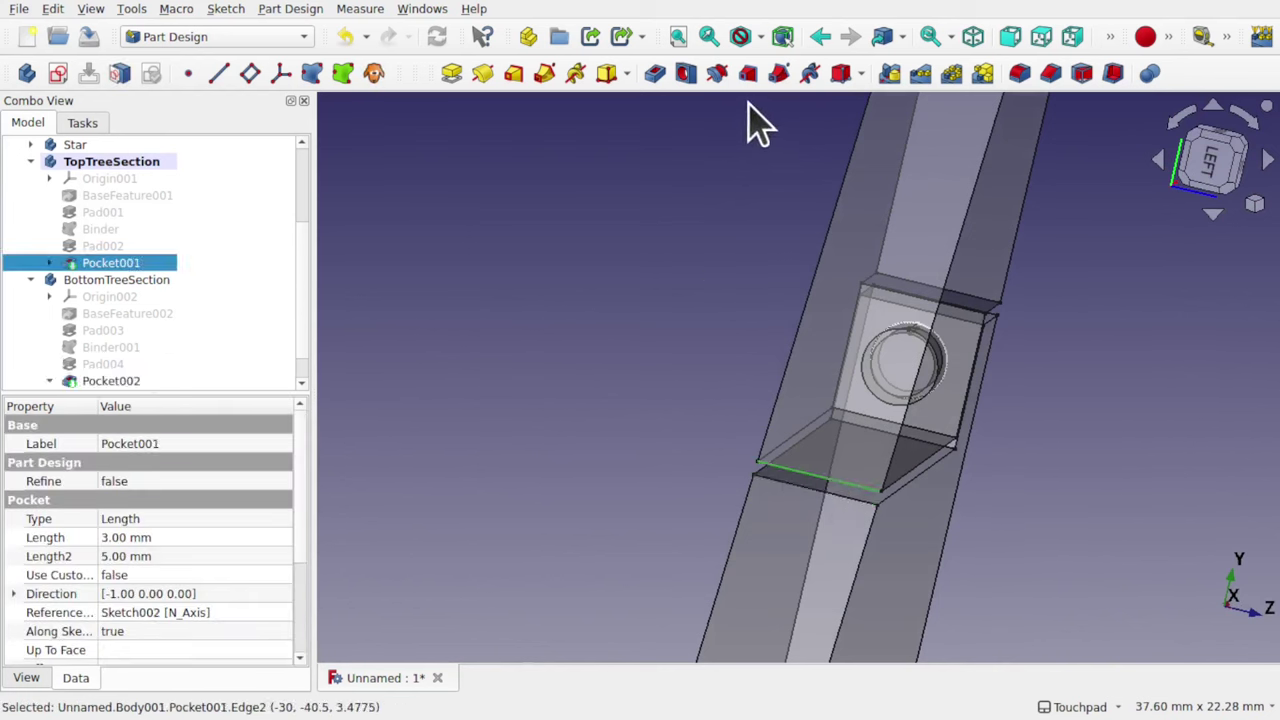
click(1019, 73)
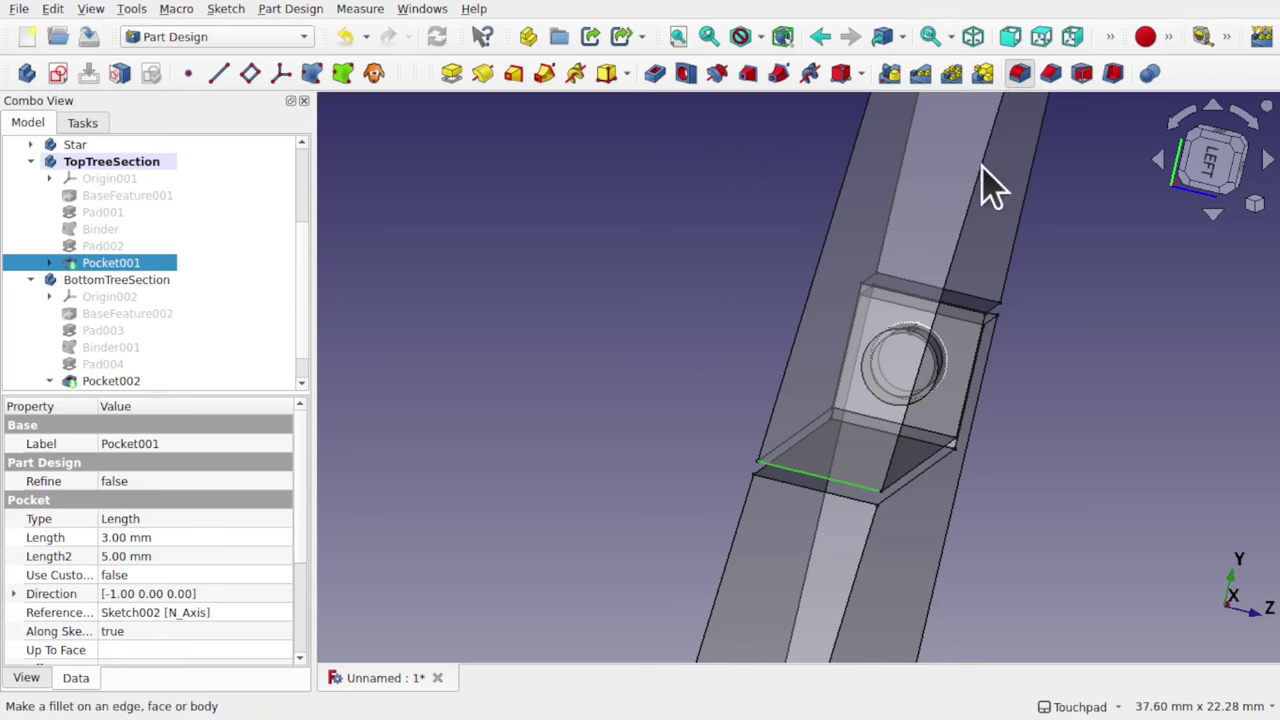
scroll(978, 348, up, 3)
drag(978, 348, 655, 330)
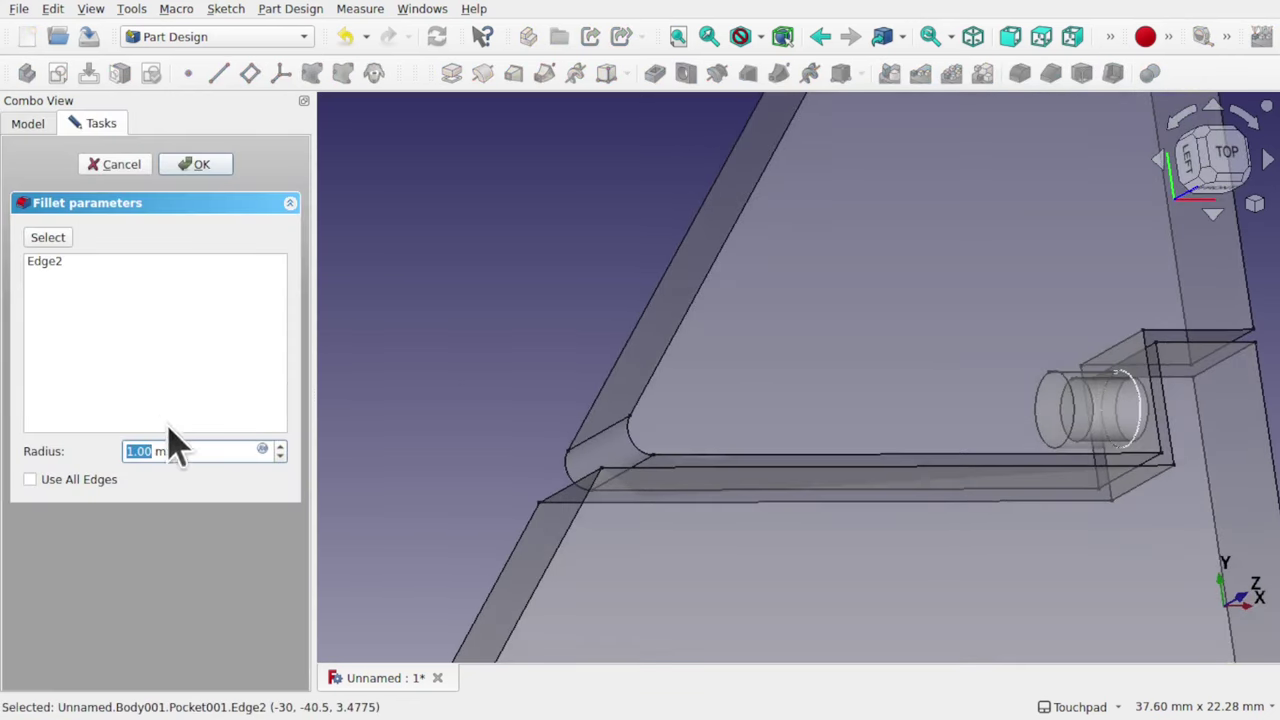
- Set the corner fillet's radius to 5 mm, check it against the whole tree and complete it
click(281, 447)
click(281, 447)
click(281, 447)
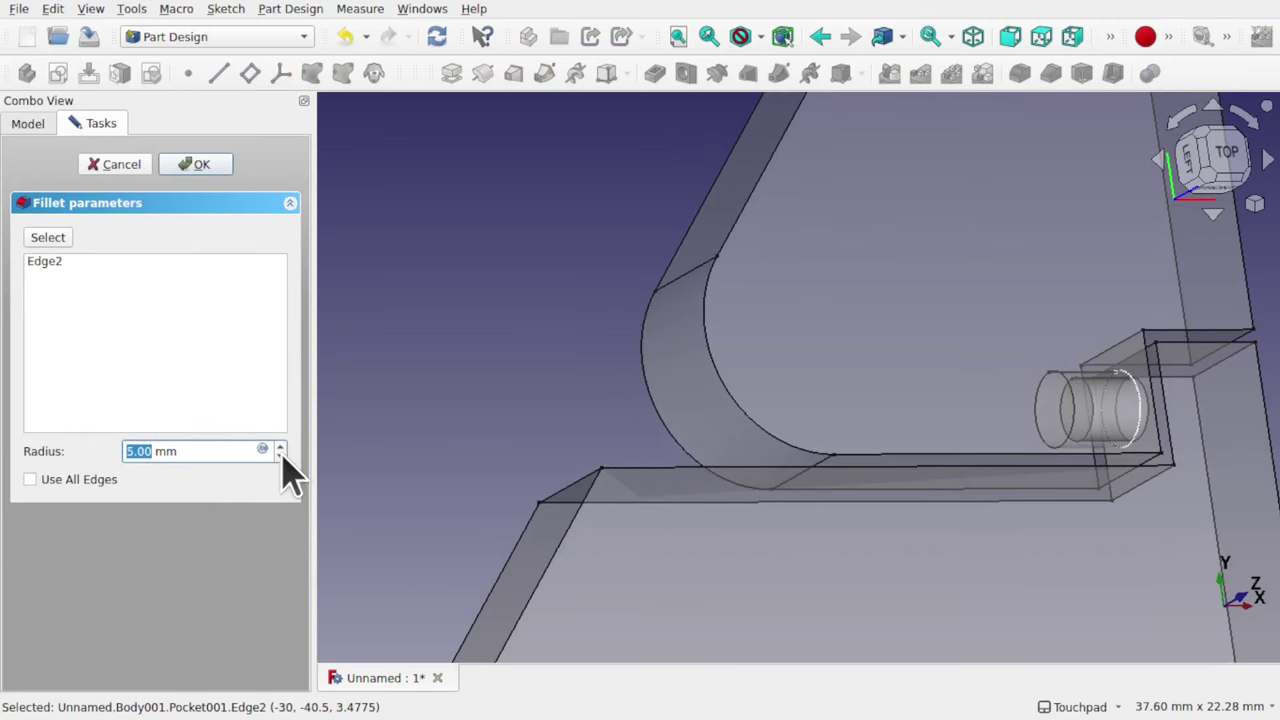
key(2)
key(v)
key(f)
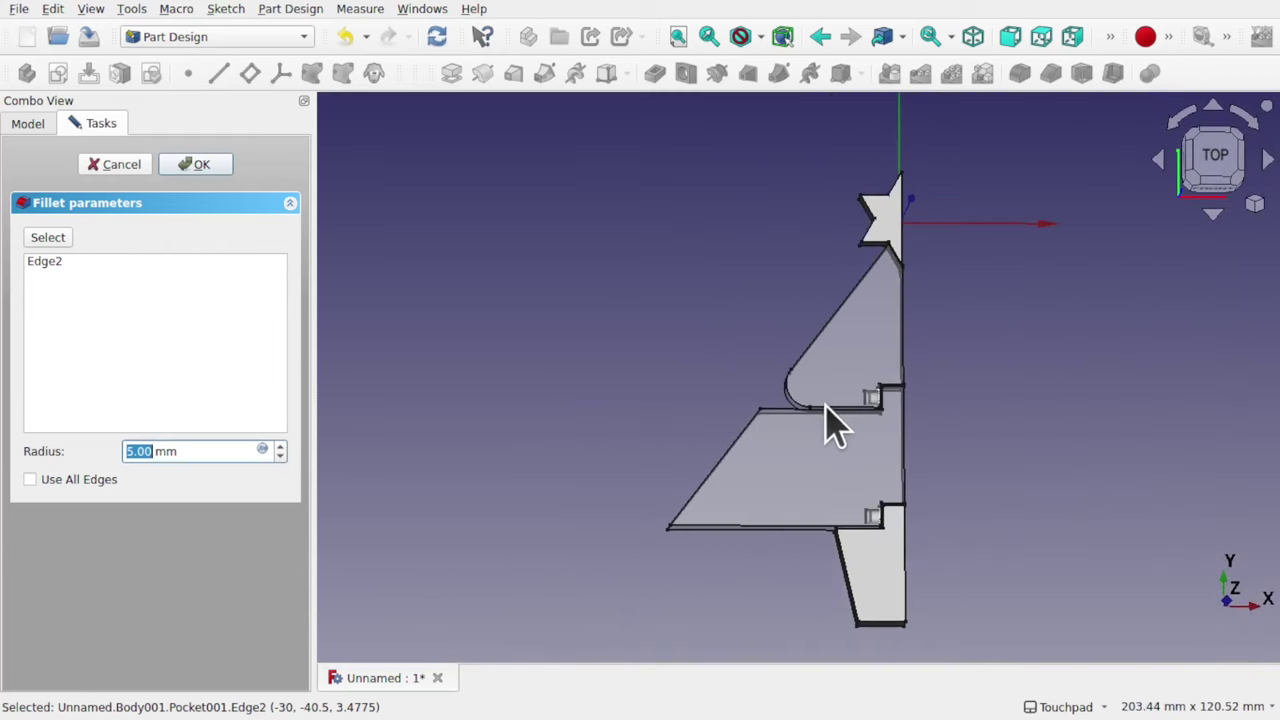
scroll(826, 408, up, 5)
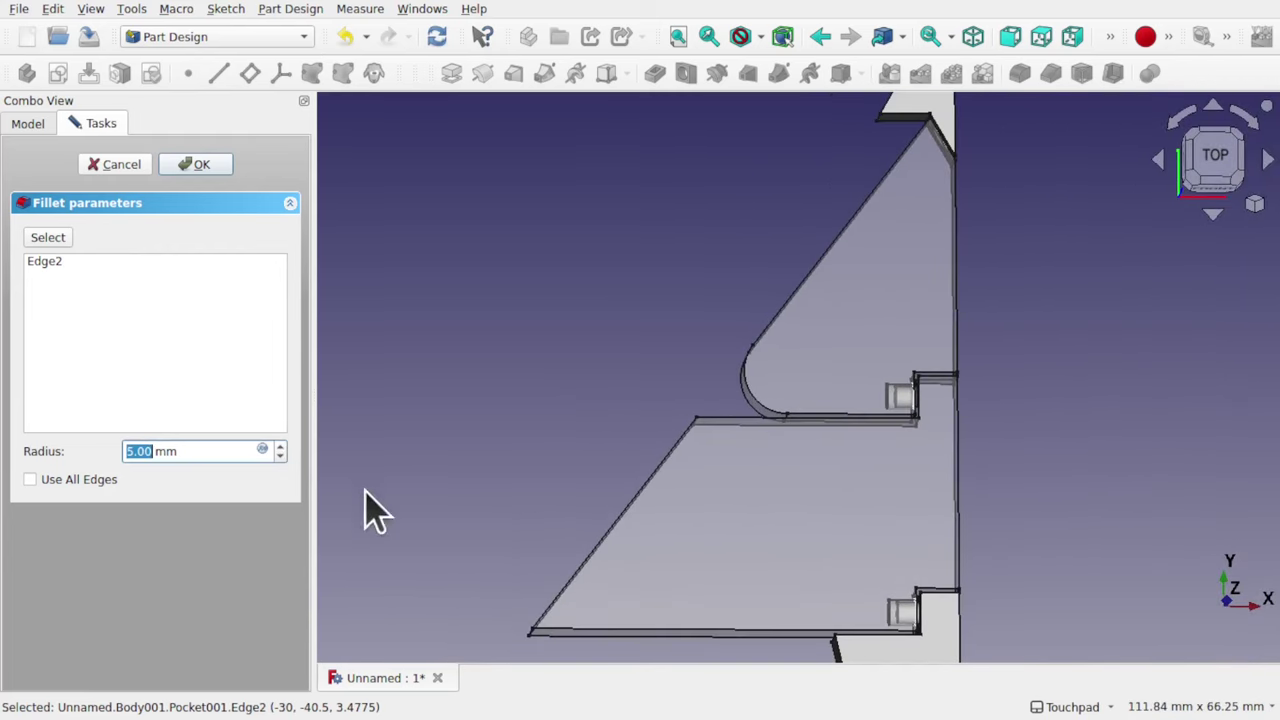
click(196, 166)
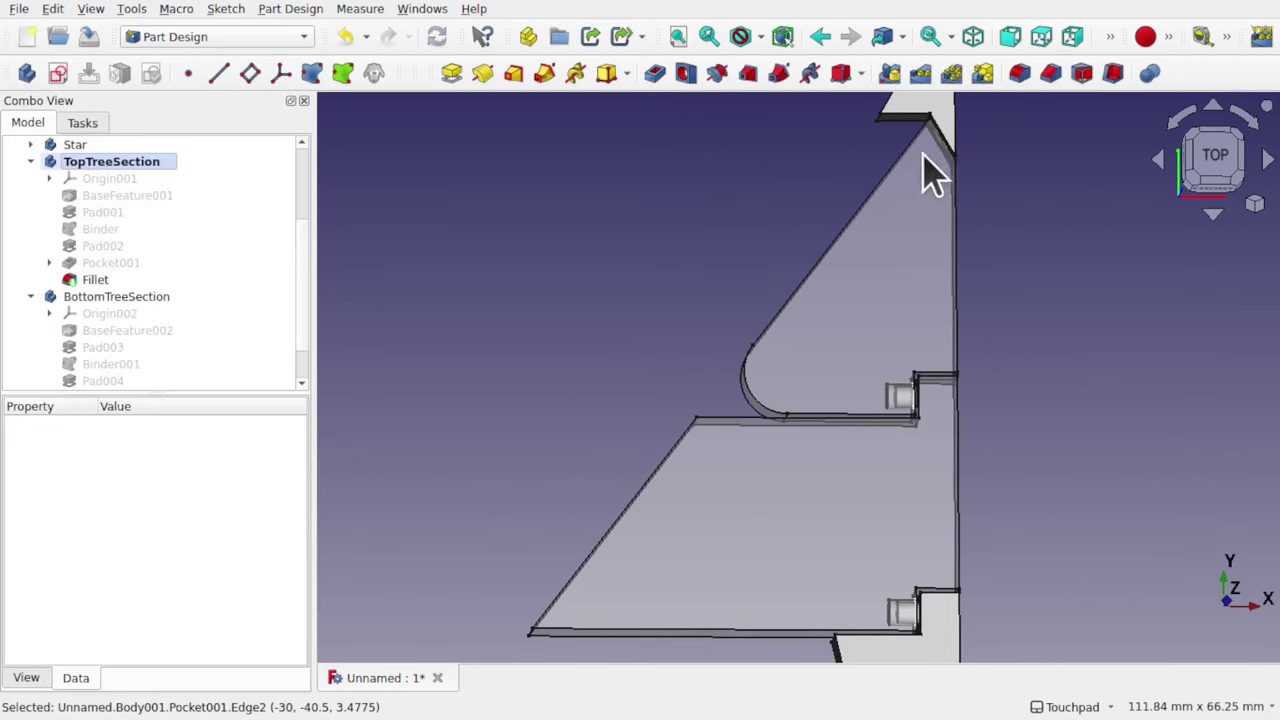
- Start a fillet on the thickness edge at TopTreeSection's upper tip, where it meets the Star
scroll(935, 160, up, 5)
alt+drag(929, 151, 850, 335)
scroll(962, 211, up, 3)
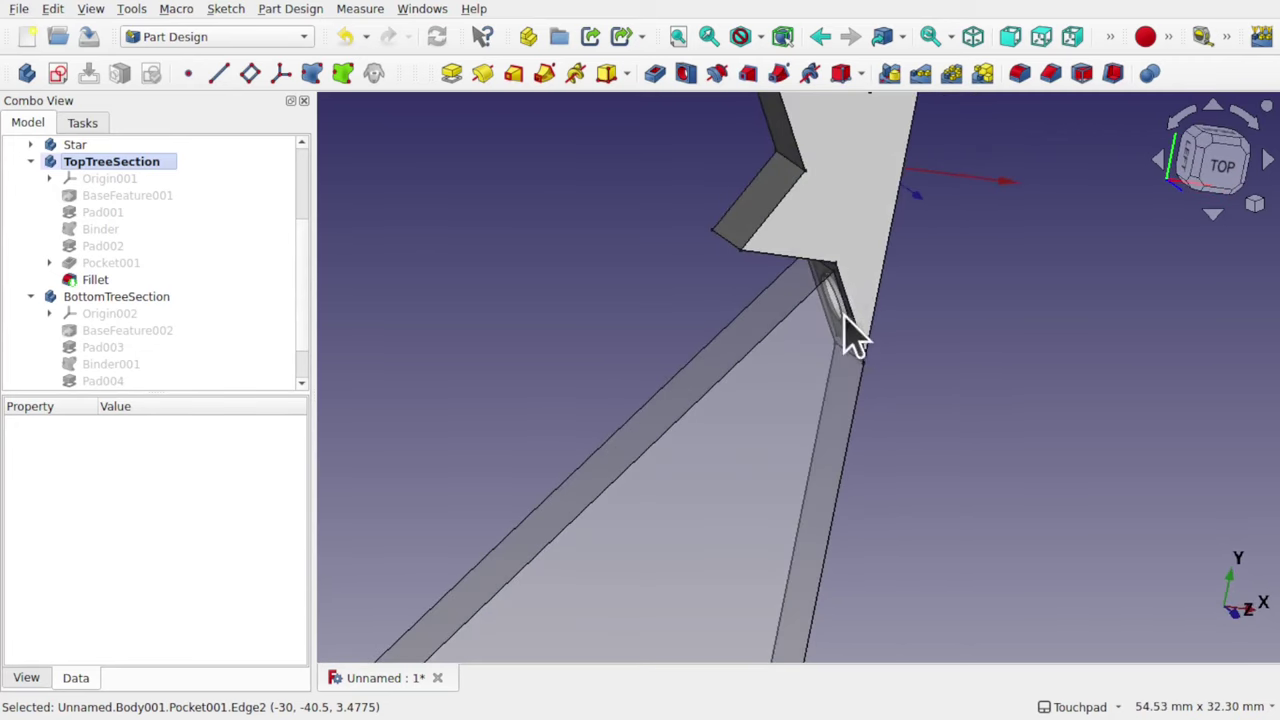
scroll(850, 335, up, 5)
click(795, 280)
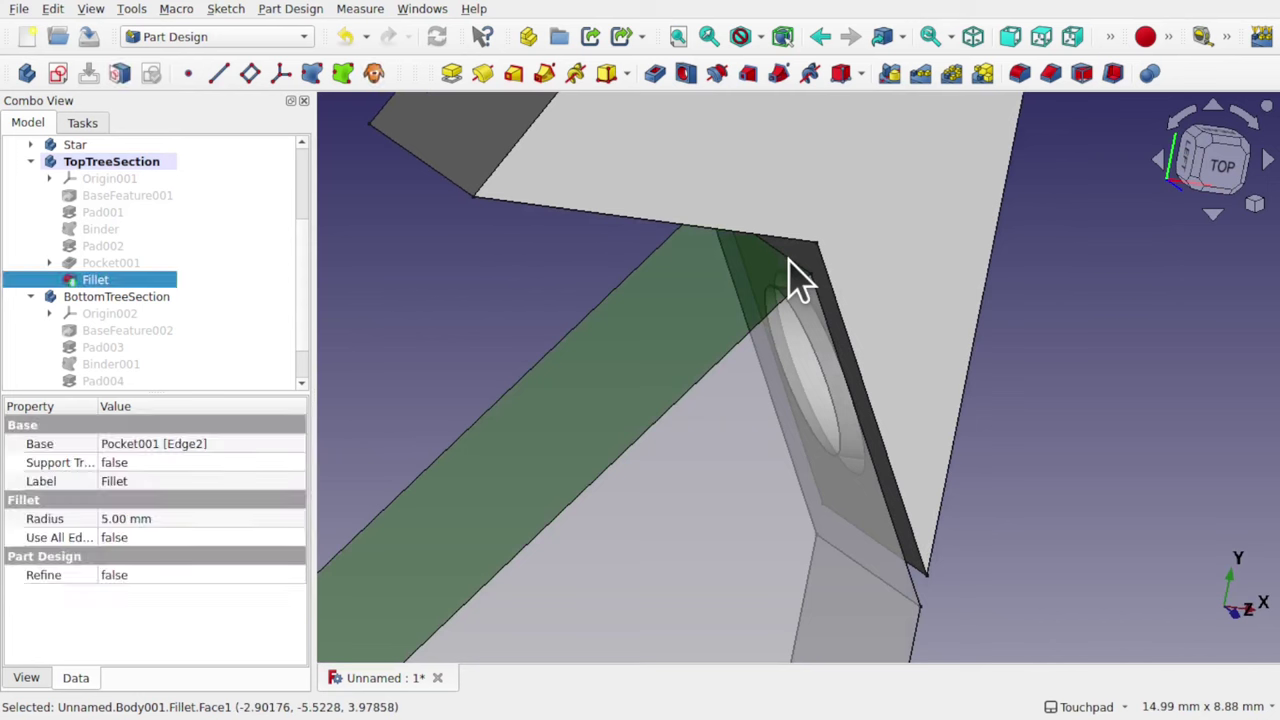
click(1049, 343)
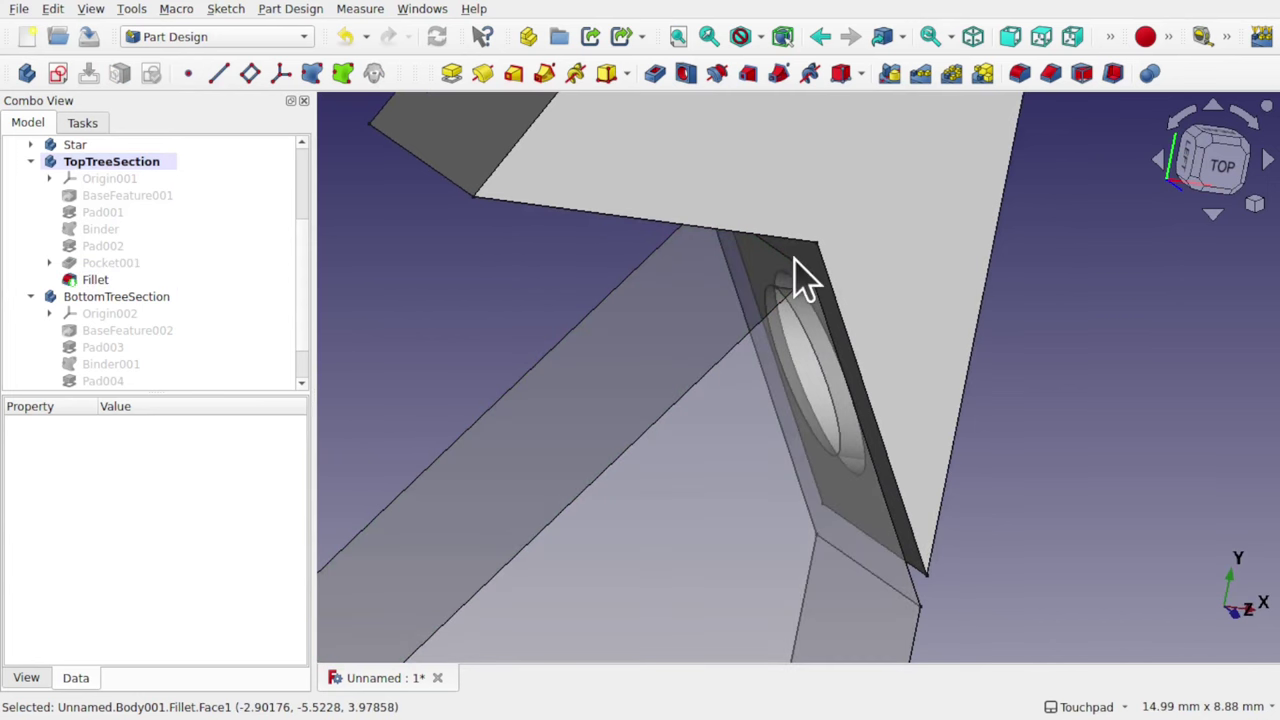
click(794, 262)
middle_drag(794, 262, 797, 432)
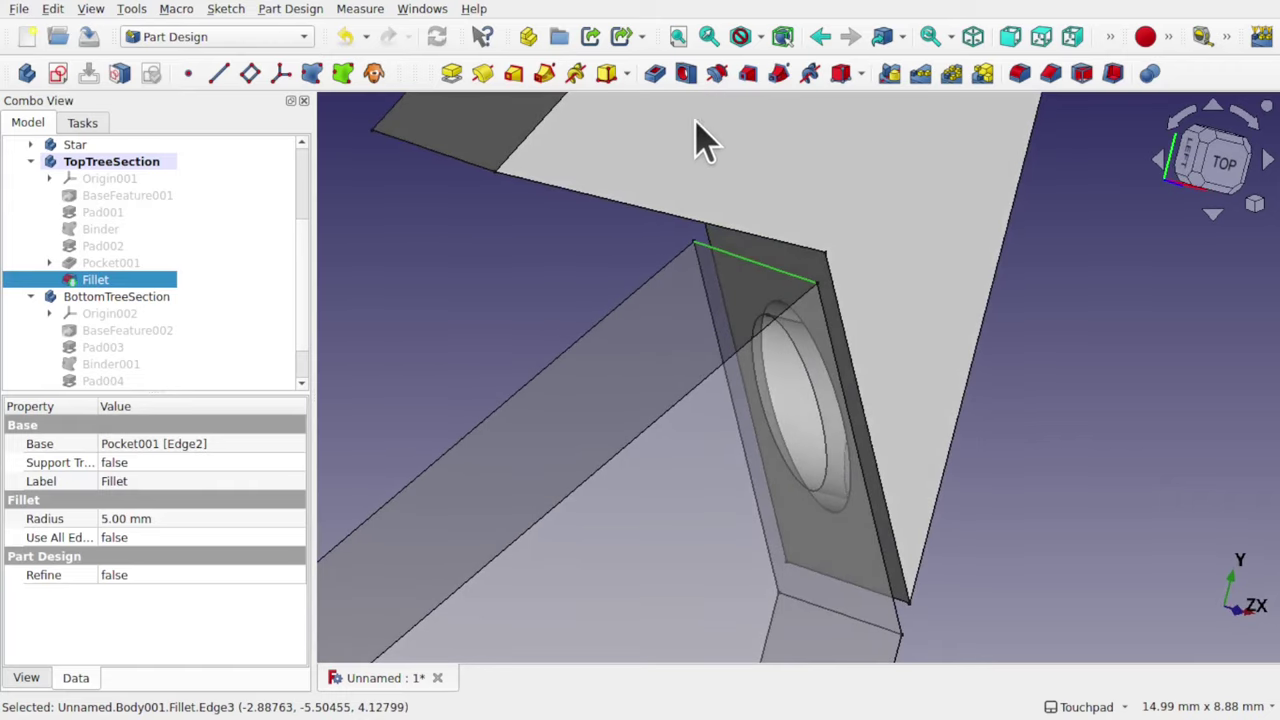
click(1019, 73)
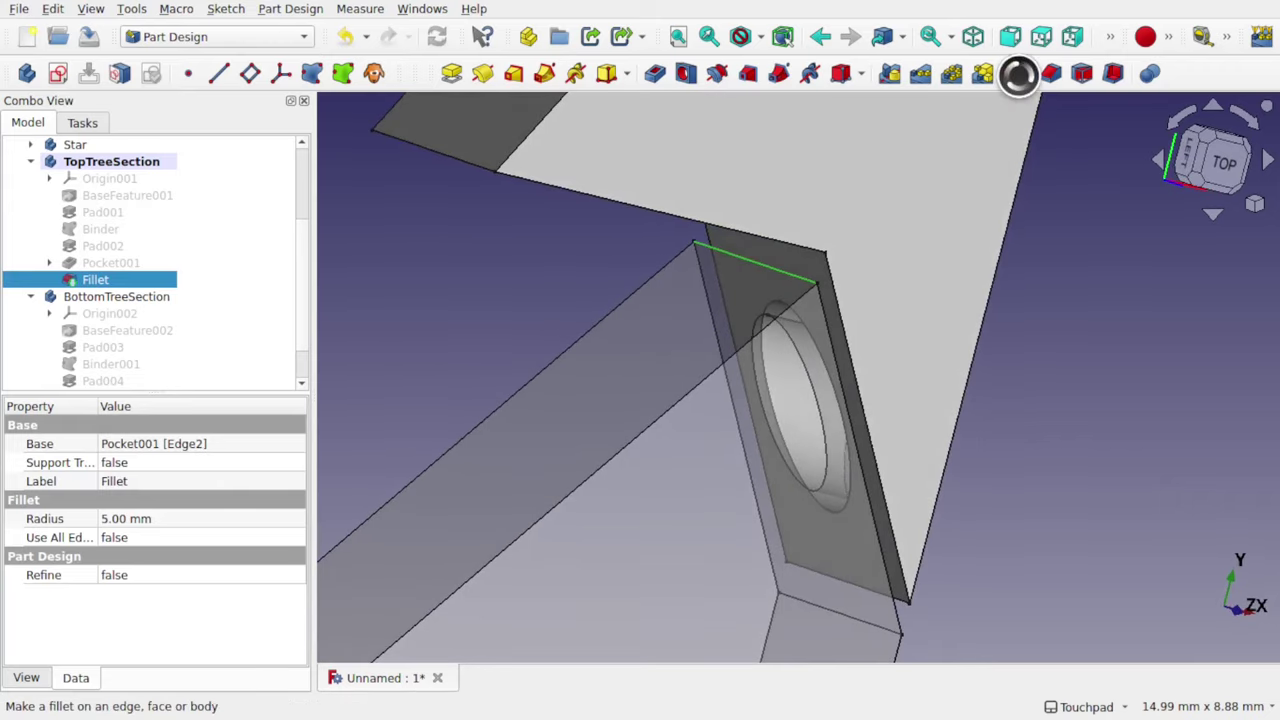
- Set the tip fillet's radius to 0.5 mm, check it against the neighbouring sections and complete it
middle_drag(848, 335, 700, 400)
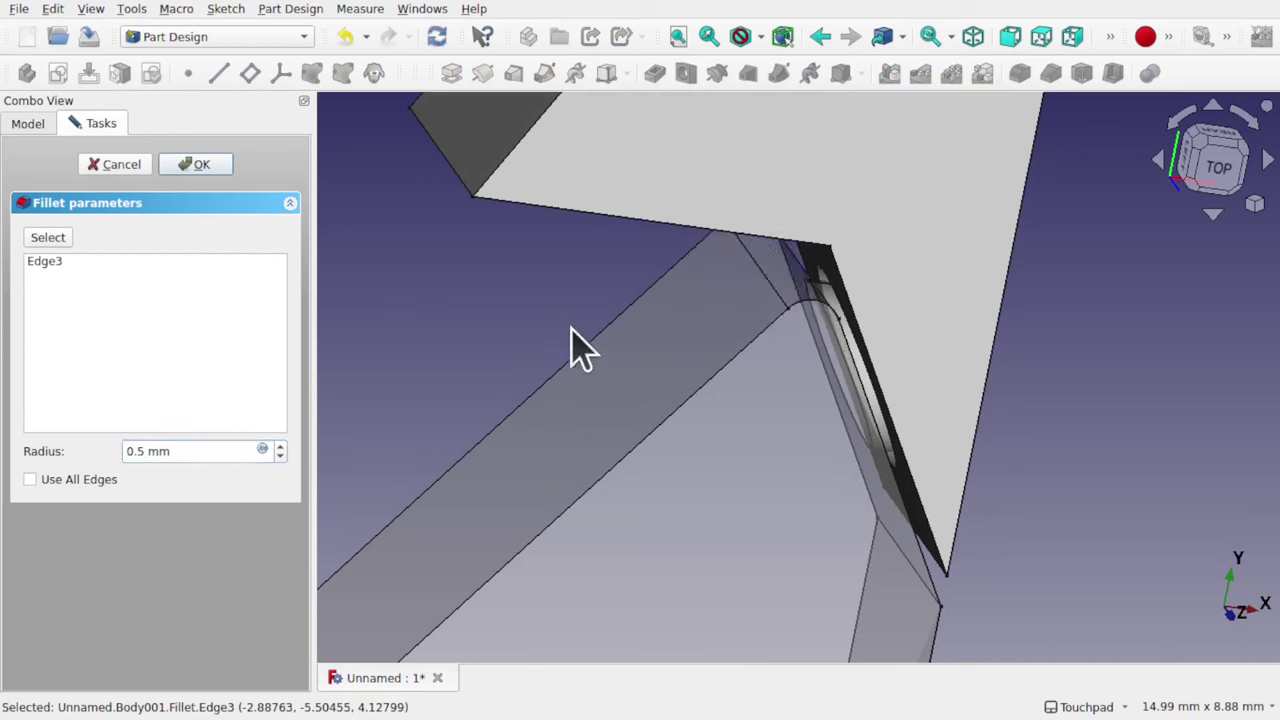
middle_drag(571, 343, 809, 363)
scroll(795, 345, down, 3)
middle_drag(789, 429, 731, 290)
scroll(746, 417, down, 3)
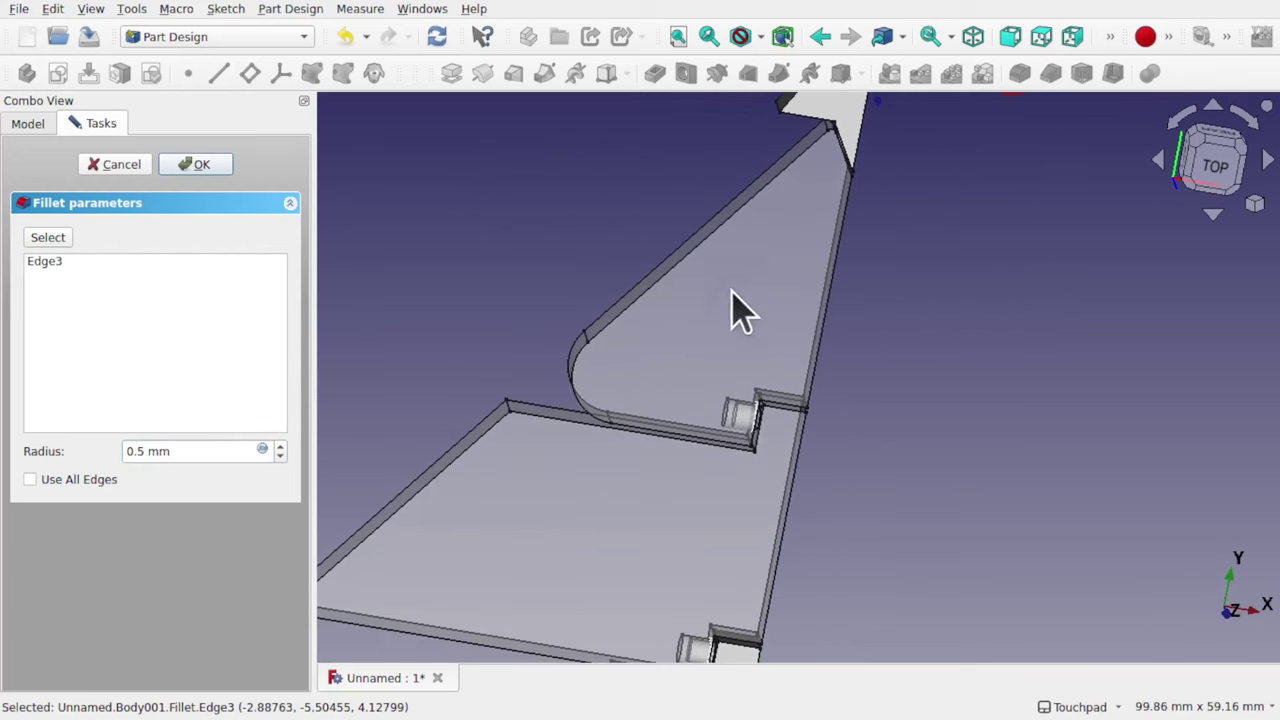
click(197, 166)
- Select the whole BottomTreeSection body from its large flat face in the model
click(494, 466)
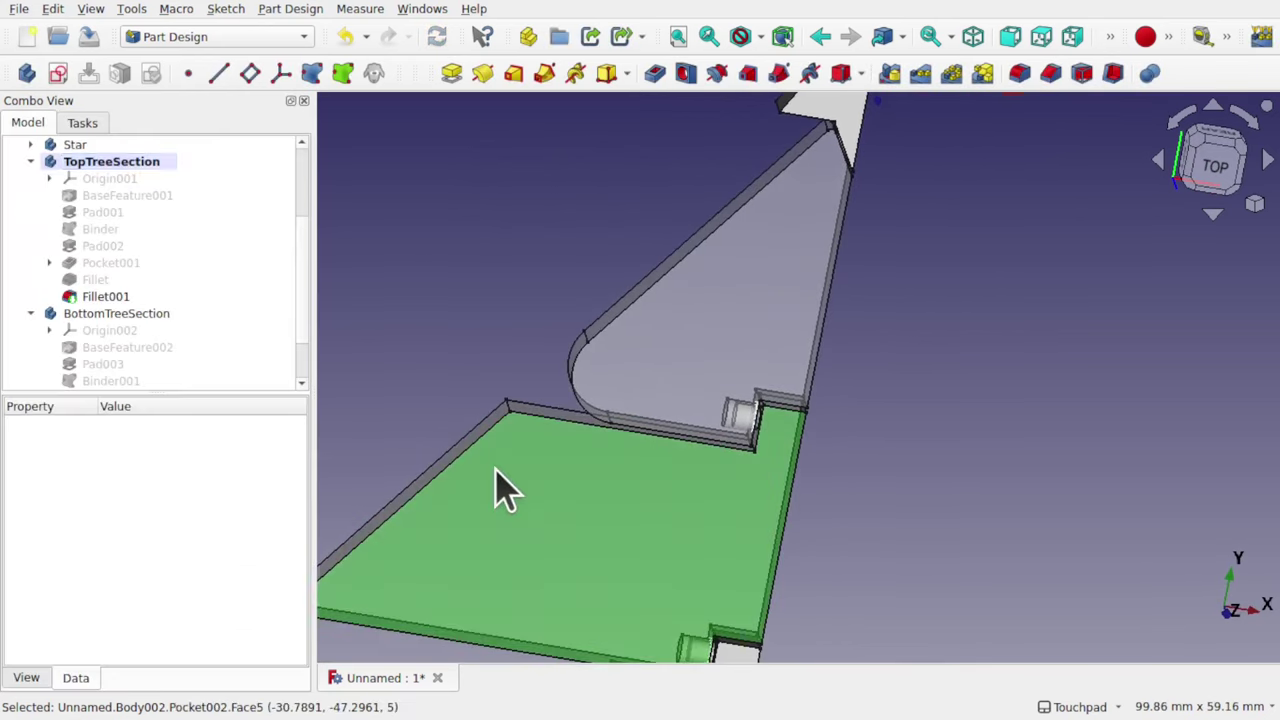
click(527, 497)
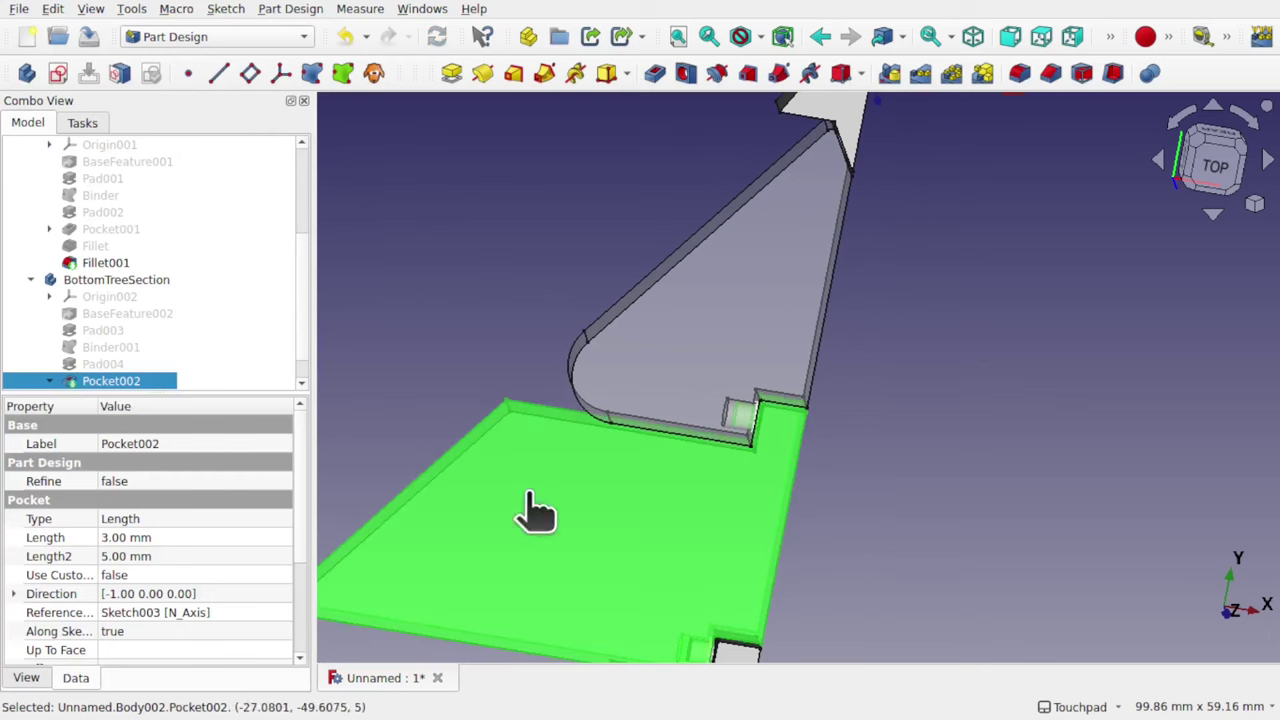
click(527, 497)
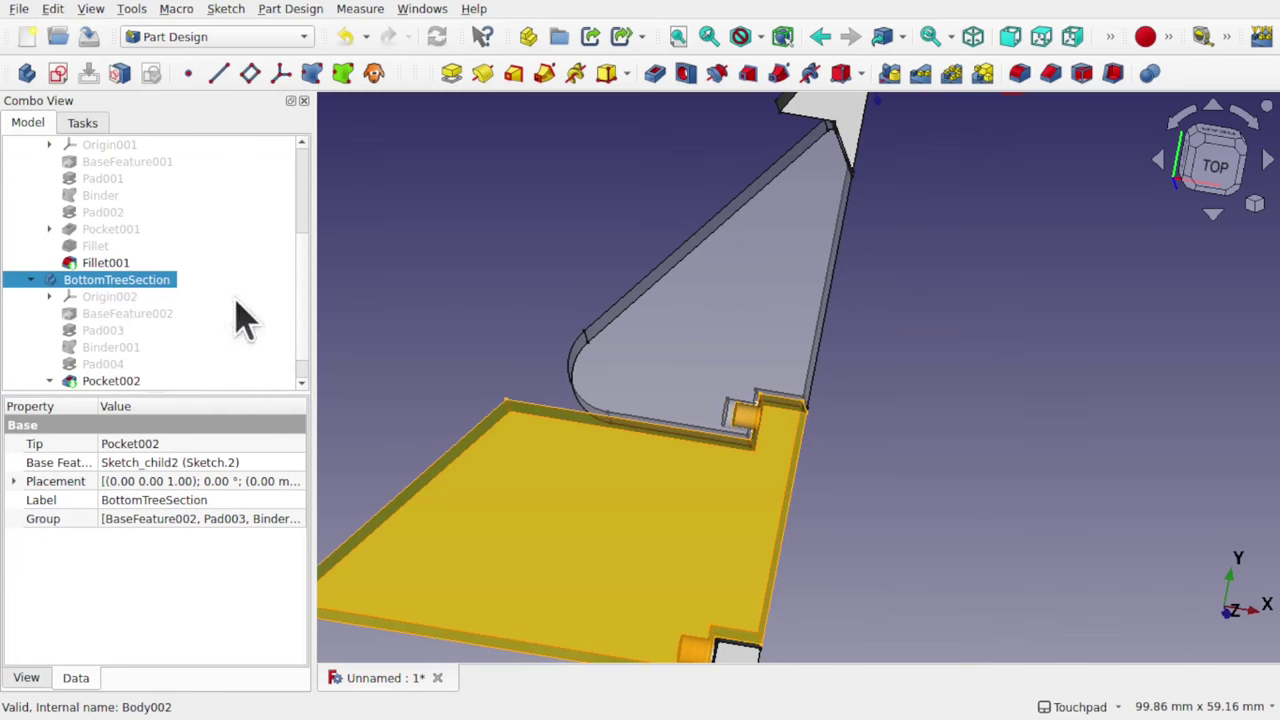
click(447, 365)
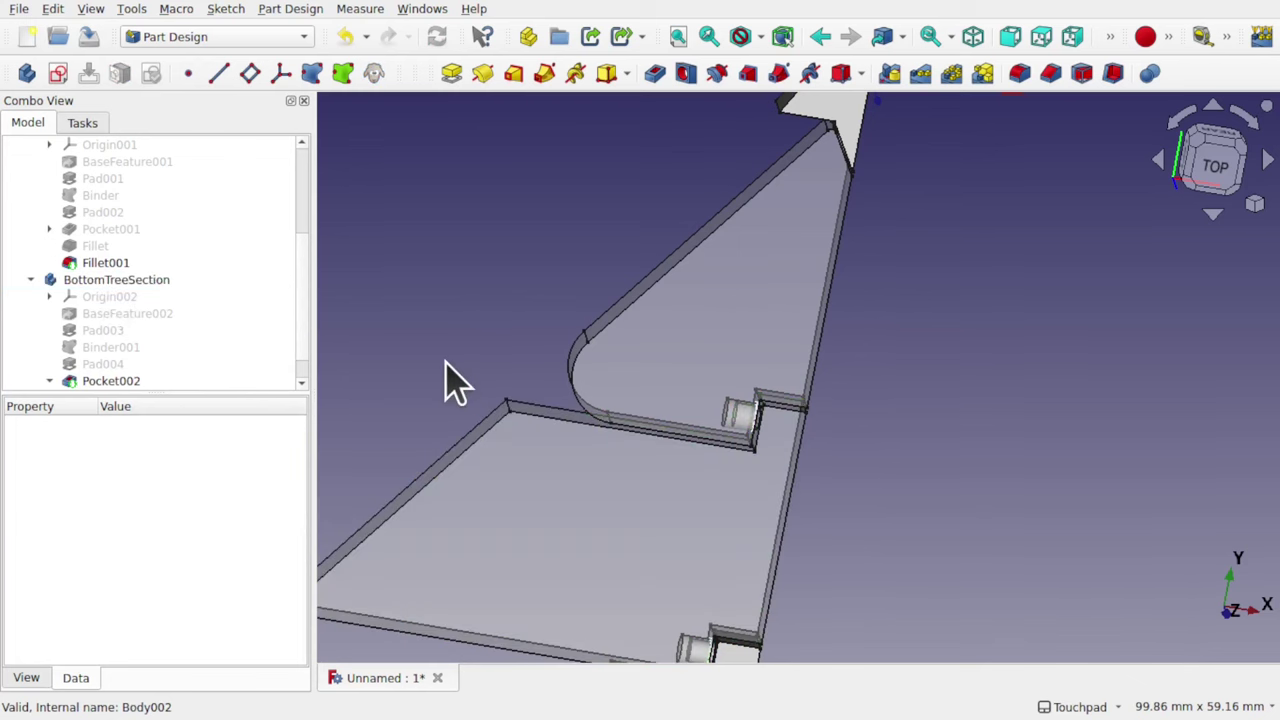
click(560, 571)
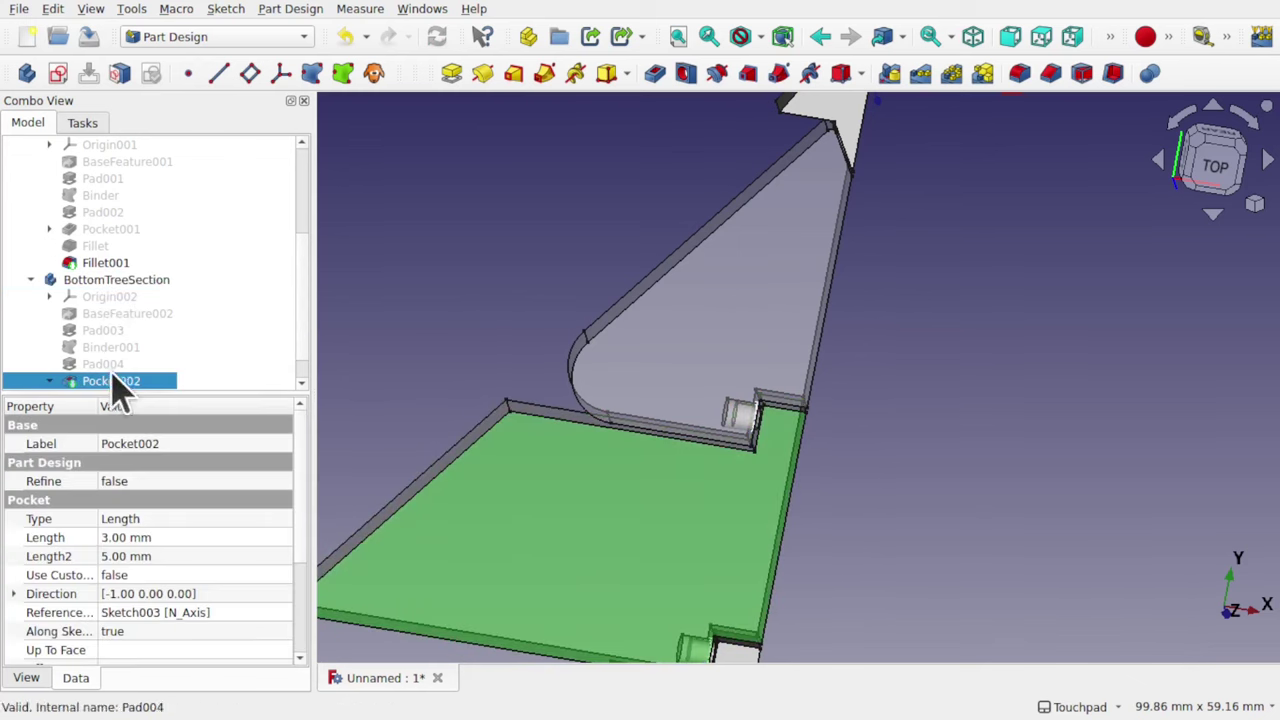
click(503, 518)
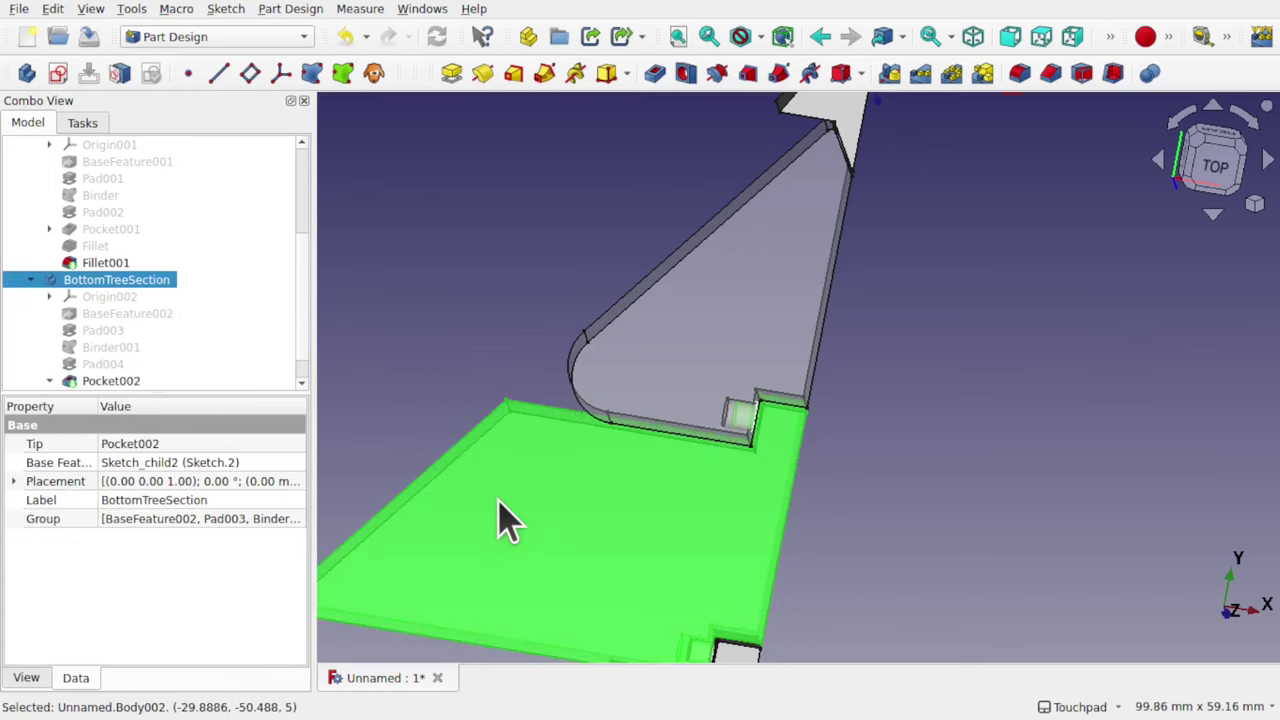